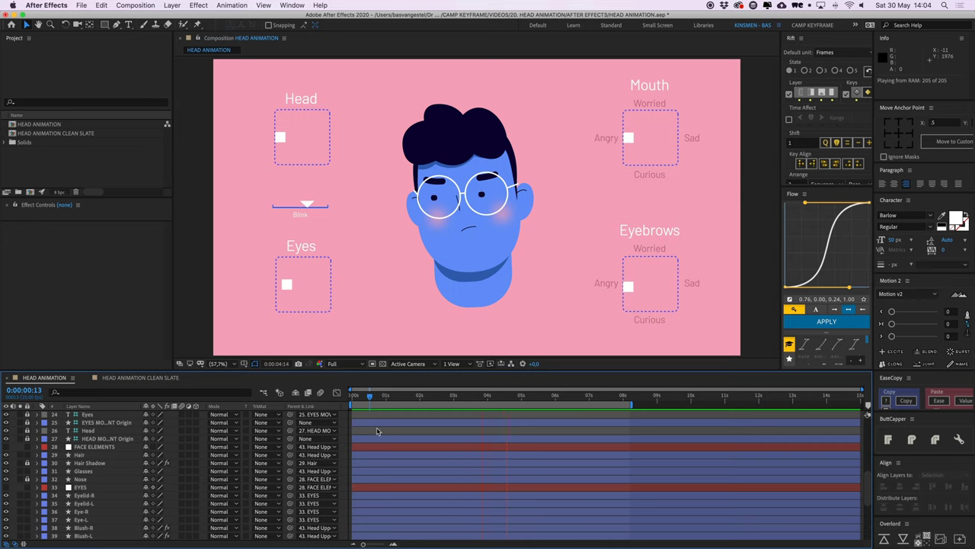
- Stop the preview and open the HEAD ANIMATION CLEAN SLATE composition to look through its layers
key("space")
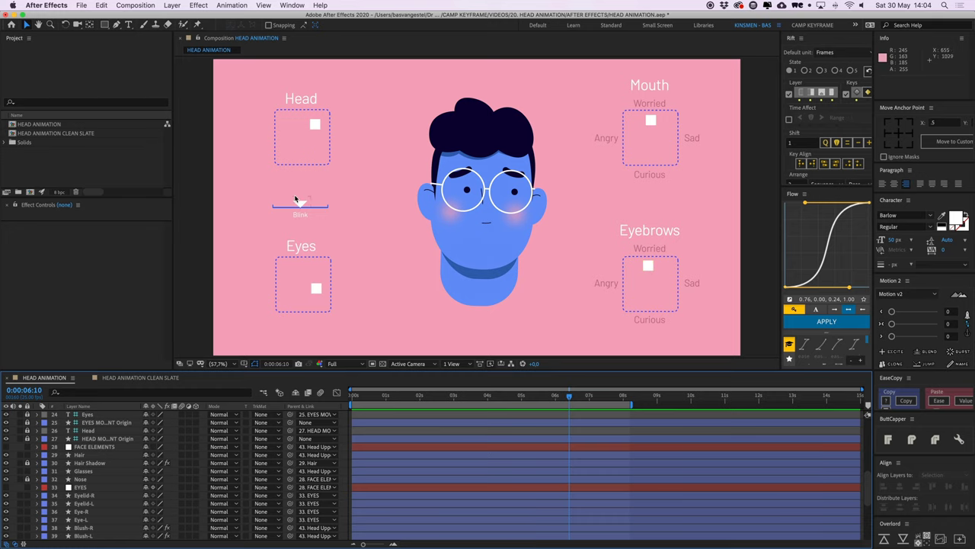
left_click(176, 378)
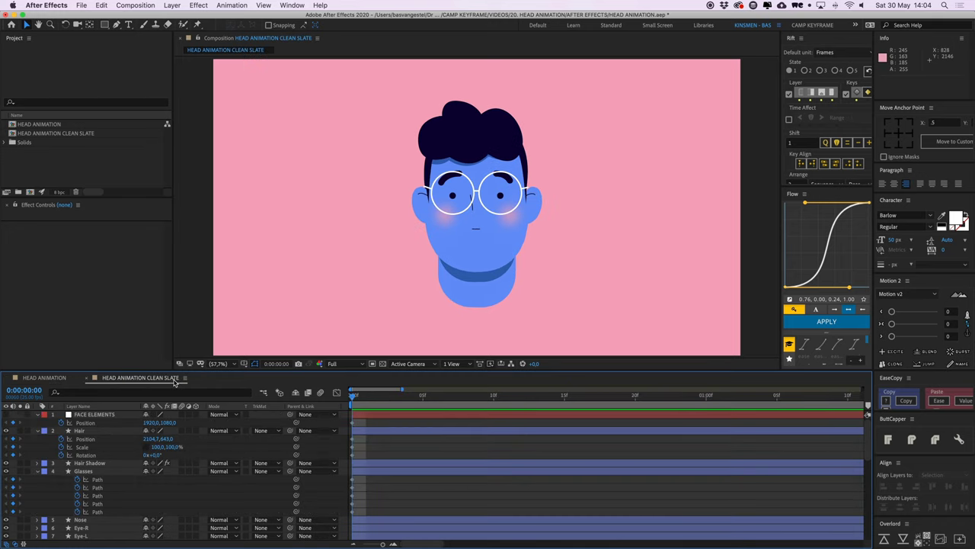
scroll(422, 454, "down", 10)
scroll(422, 453, "up", 10)
left_click(424, 455)
- Switch to Illustrator and examine the brows and mouths of the Sad, Curious, Happy, Angry and Worried heads
key("super+Tab")
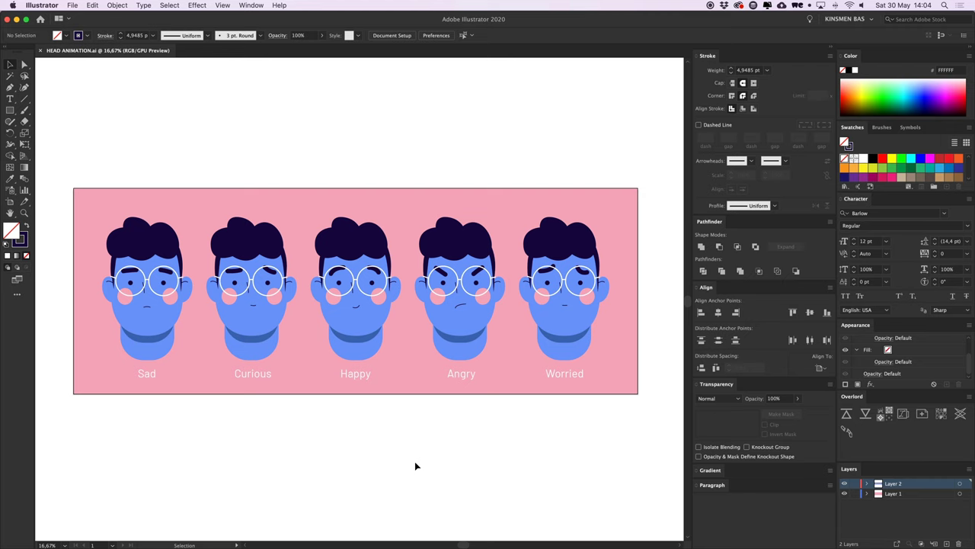
mouse_move(421, 463)
left_mouse_down()
mouse_move(431, 459)
mouse_move(417, 455)
left_mouse_up()
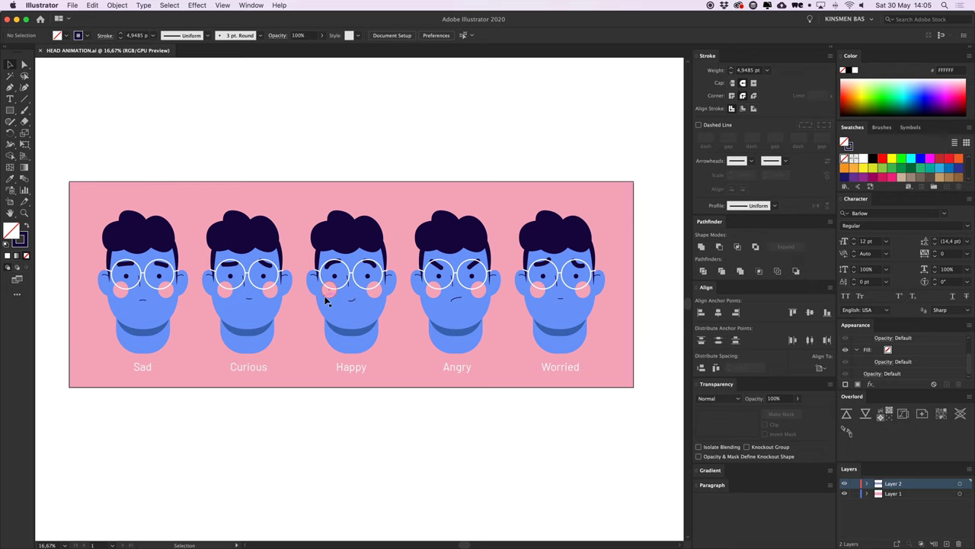
left_click(327, 301)
left_click(304, 412)
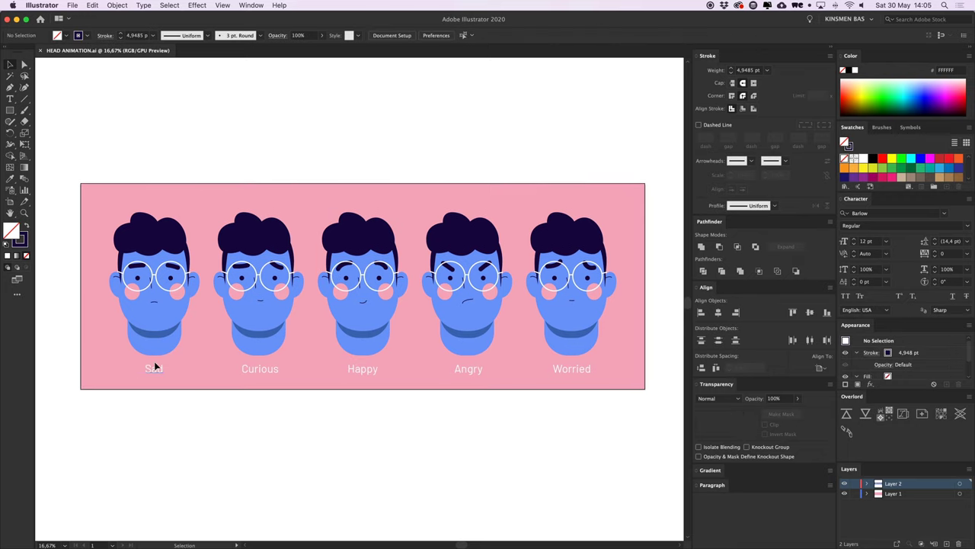
left_click_drag(154, 362, 355, 334)
key("super+plus")
key("super+plus")
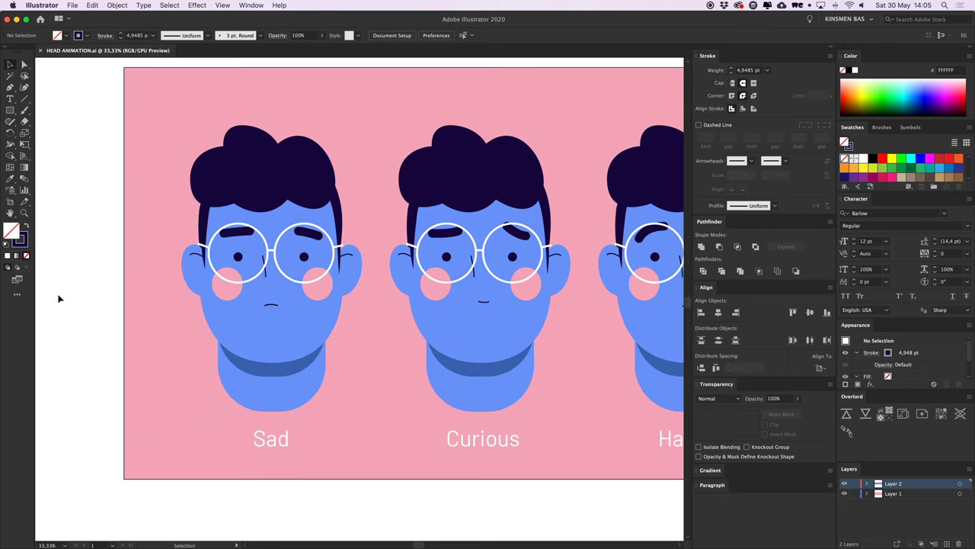
left_click_drag(81, 271, 85, 285)
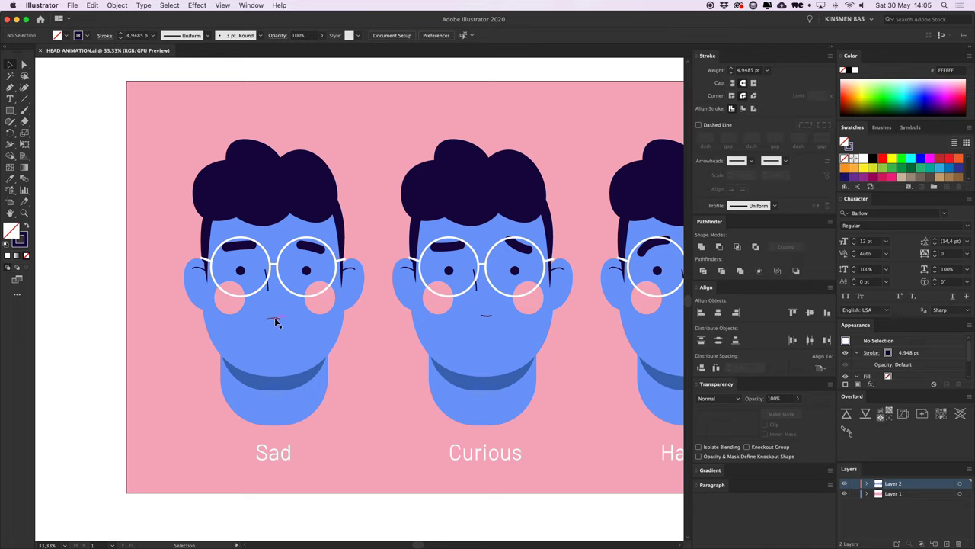
scroll(372, 317, "right", 5)
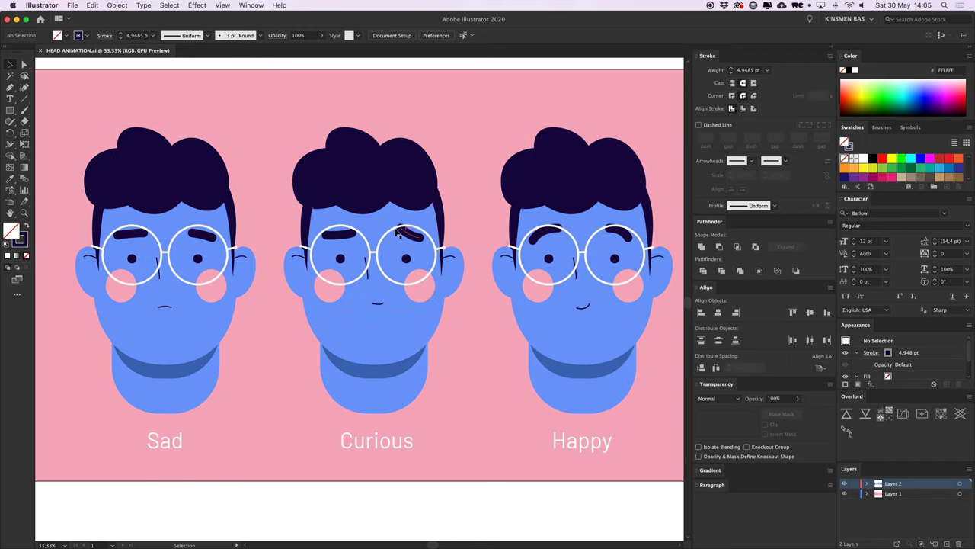
scroll(374, 217, "right", 5)
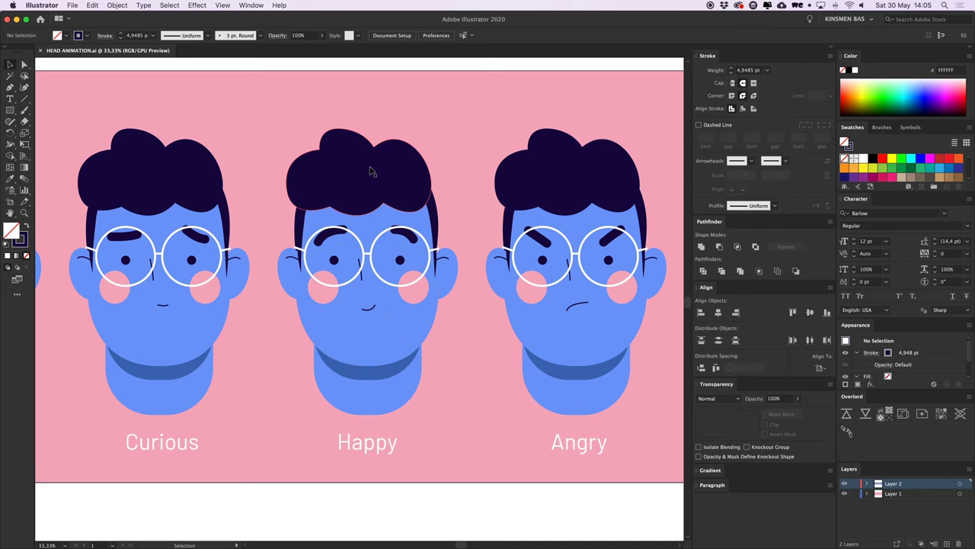
scroll(288, 219, "right", 5)
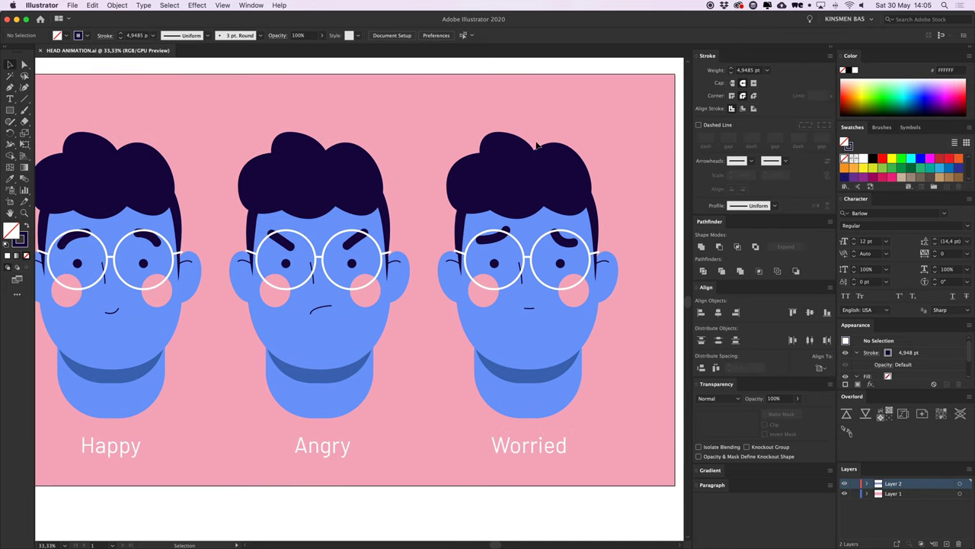
key("super+minus")
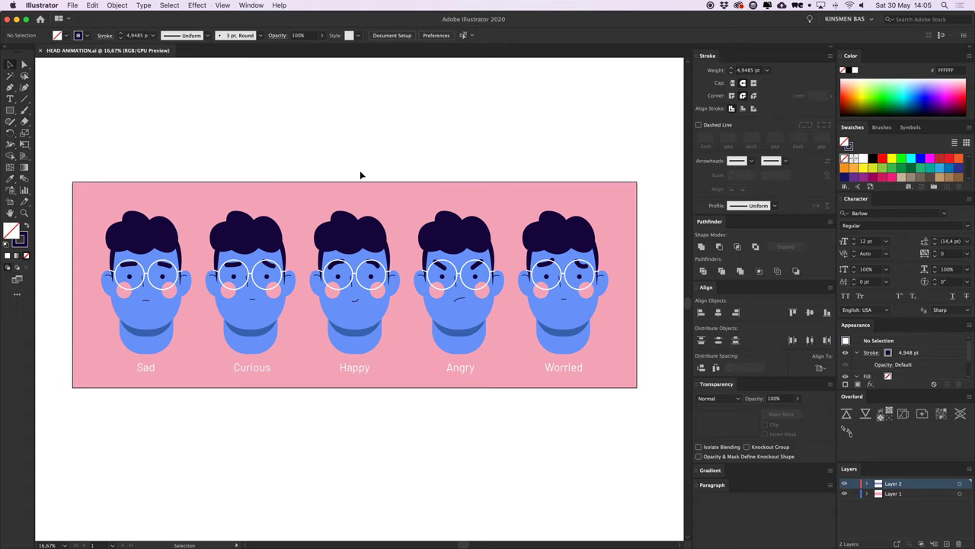
- Isolate the Happy head group and inspect its lower face and neck shadow shapes
double_click(357, 239)
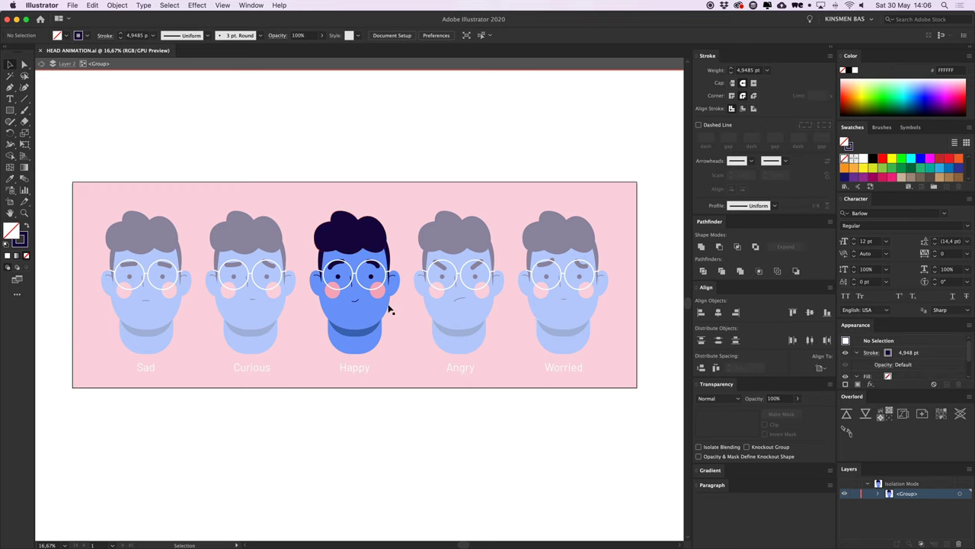
left_click(381, 301)
left_click(373, 316)
key("super+equal")
key("super+equal")
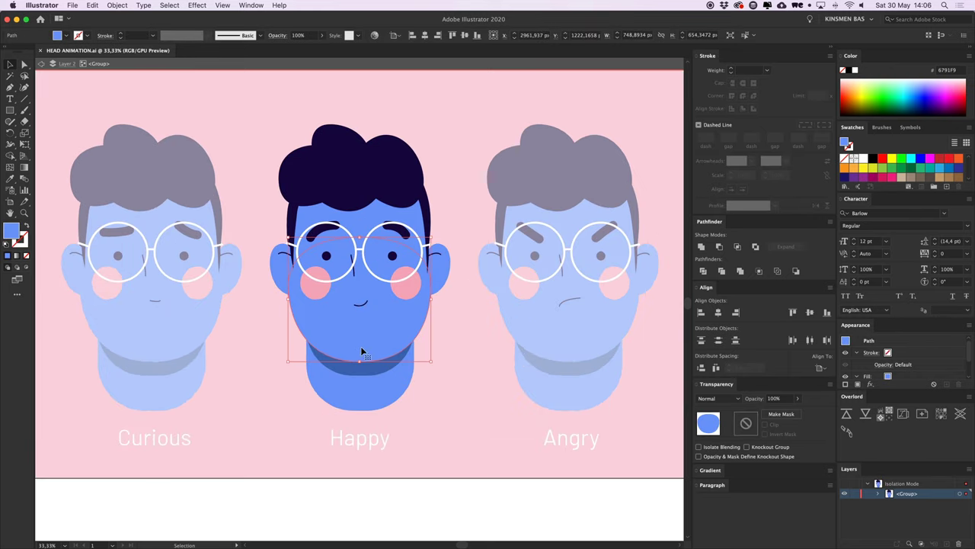
left_click(368, 372)
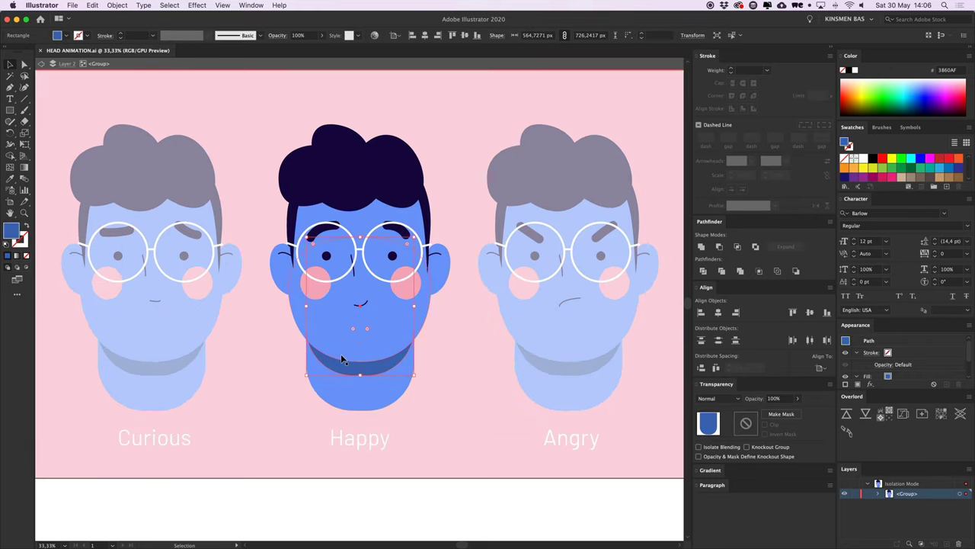
left_click(339, 321)
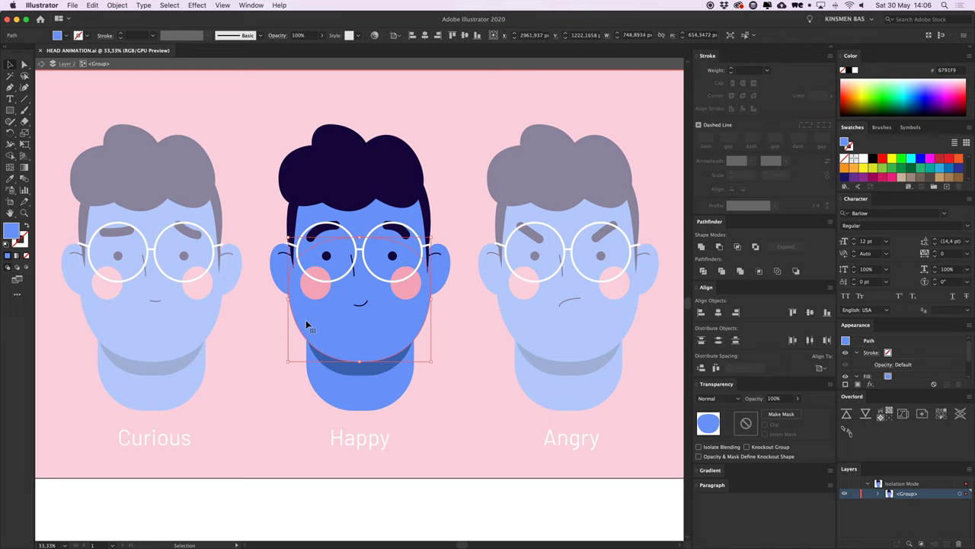
left_click(274, 344)
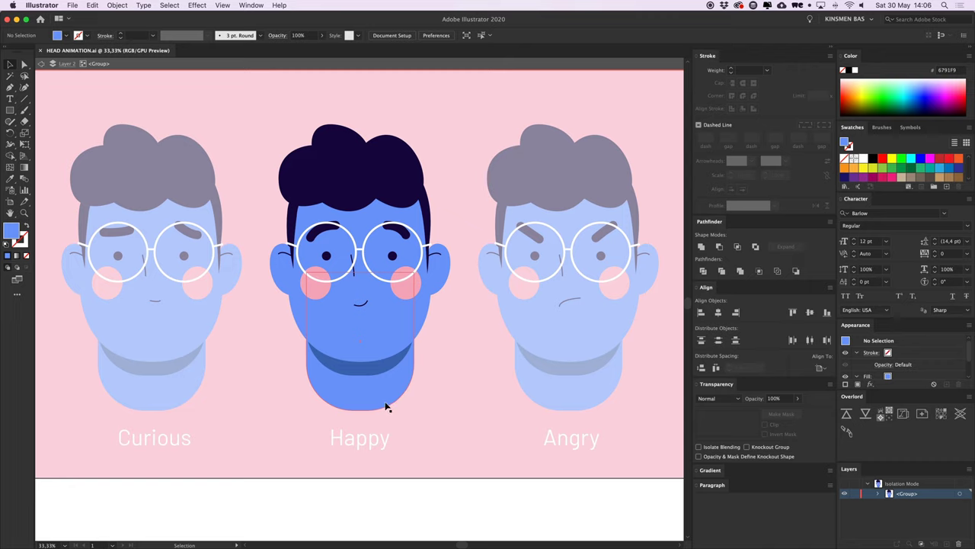
left_click(383, 371)
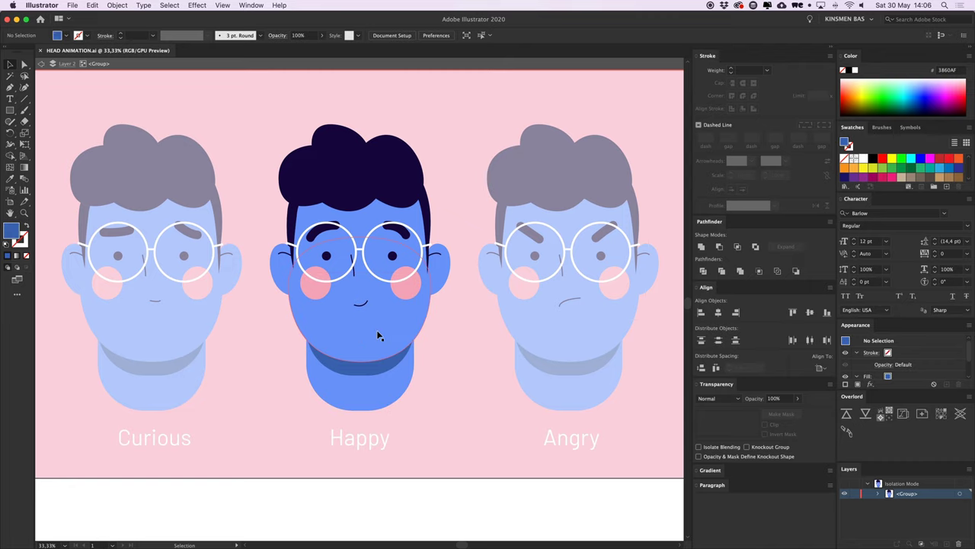
- Pull the Happy head's lower face, upper head and hair shapes aside one at a time, undoing each move
left_click_drag(376, 333, 493, 333)
key("super+z")
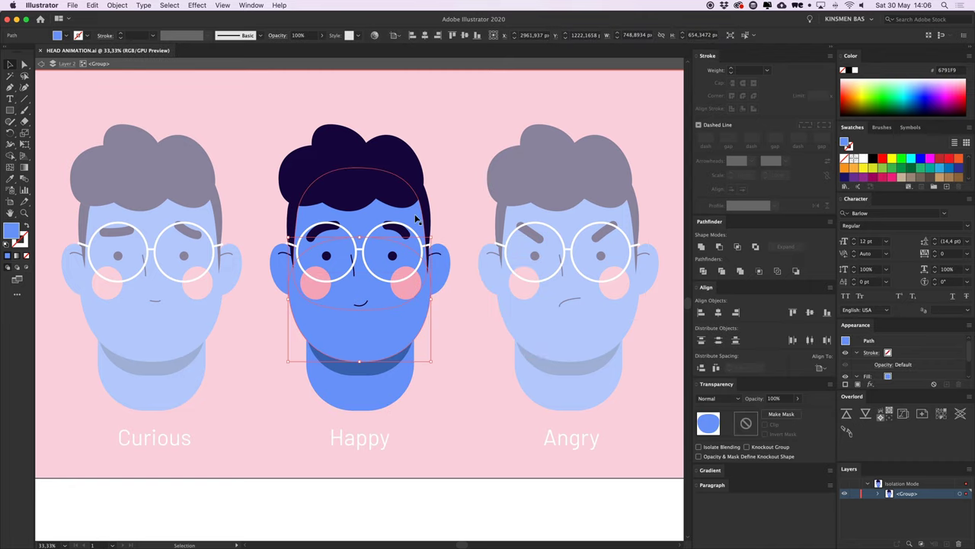
left_click_drag(416, 214, 576, 206)
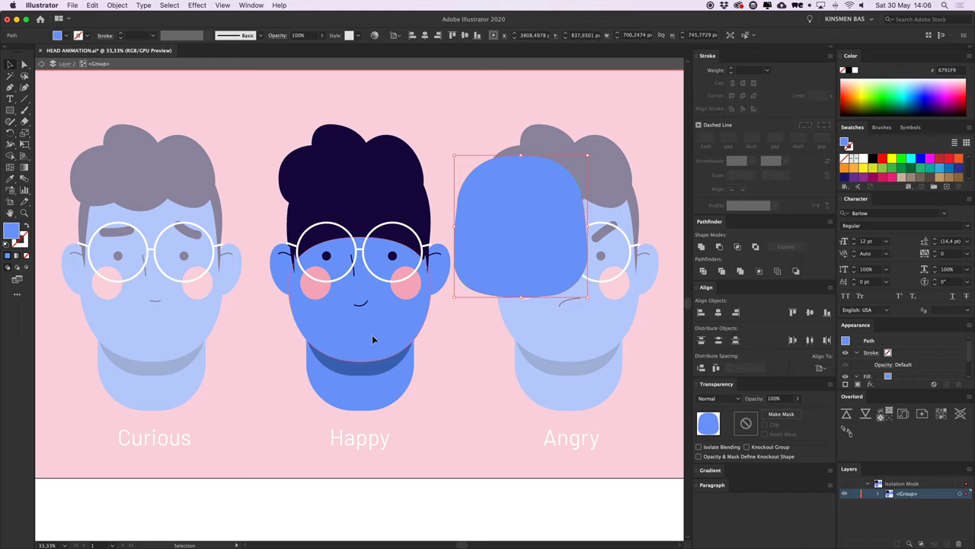
key("super+z")
left_click_drag(396, 158, 584, 130)
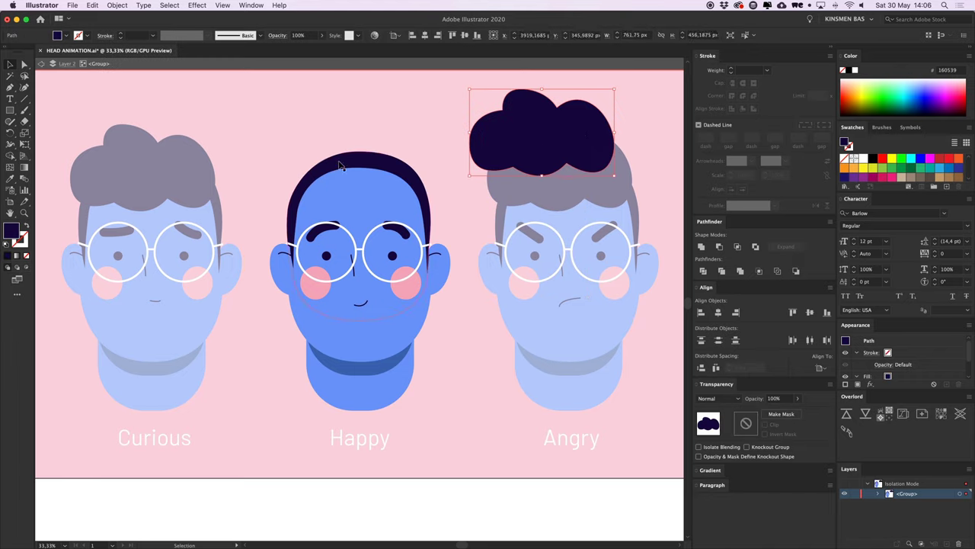
key("super+z")
left_click(466, 187)
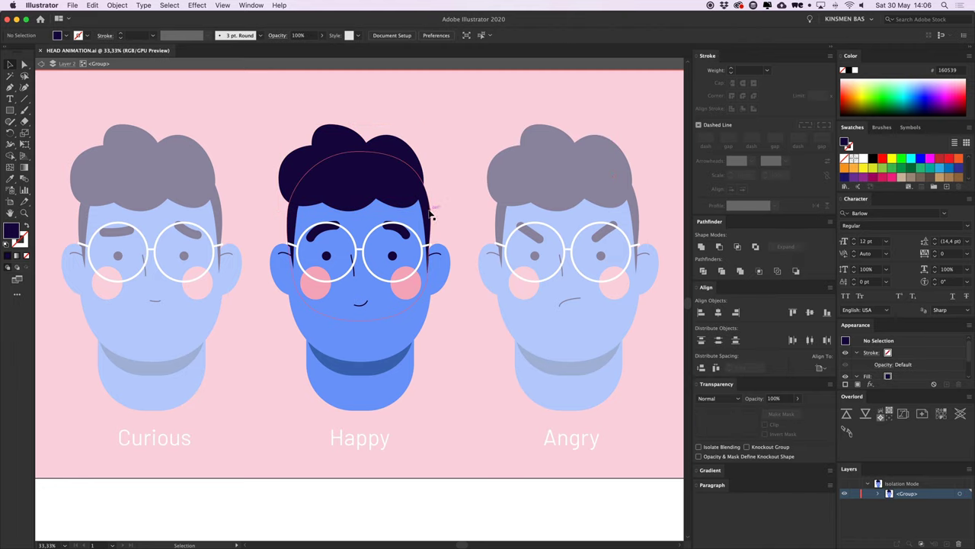
- Pull the back hair and an ear out of the Happy head, undoing each move, and select the ear line
left_click_drag(429, 211, 605, 187)
key("super+z")
left_click(458, 256)
left_click_drag(449, 263, 458, 263)
key("super+z")
left_click(430, 255)
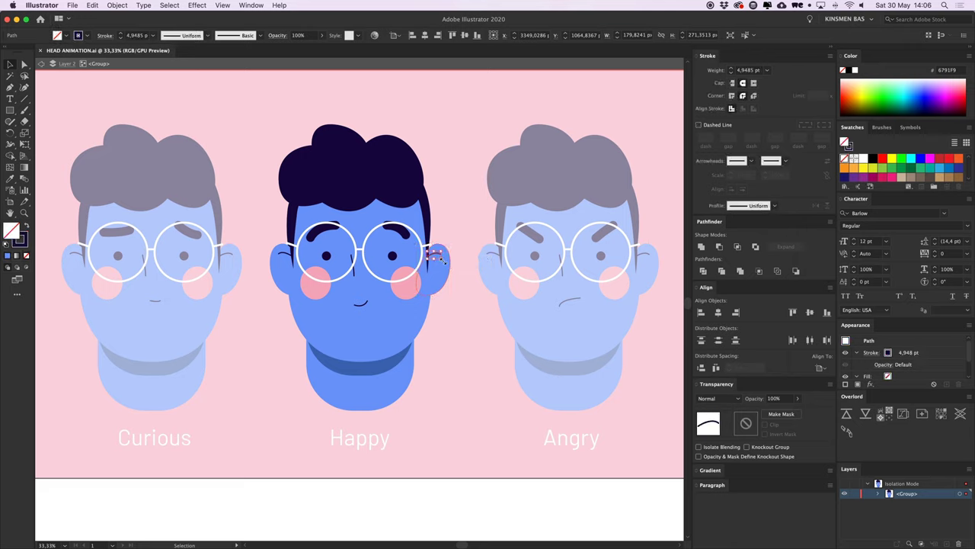
left_click(447, 226)
- Move the glasses group up over the hair, undo each move, and leave the Happy head's isolation mode
left_click_drag(423, 244, 460, 176)
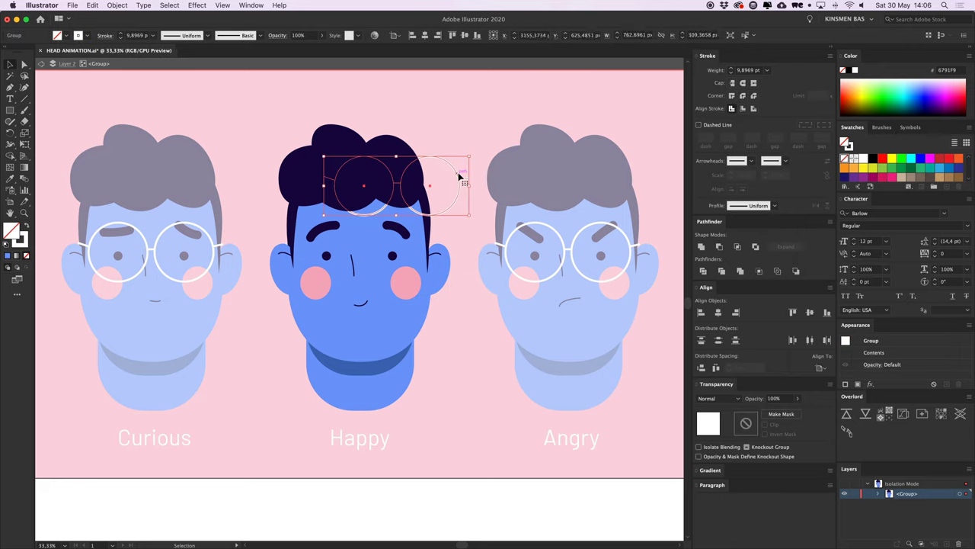
key("super+z")
left_click_drag(424, 244, 441, 136)
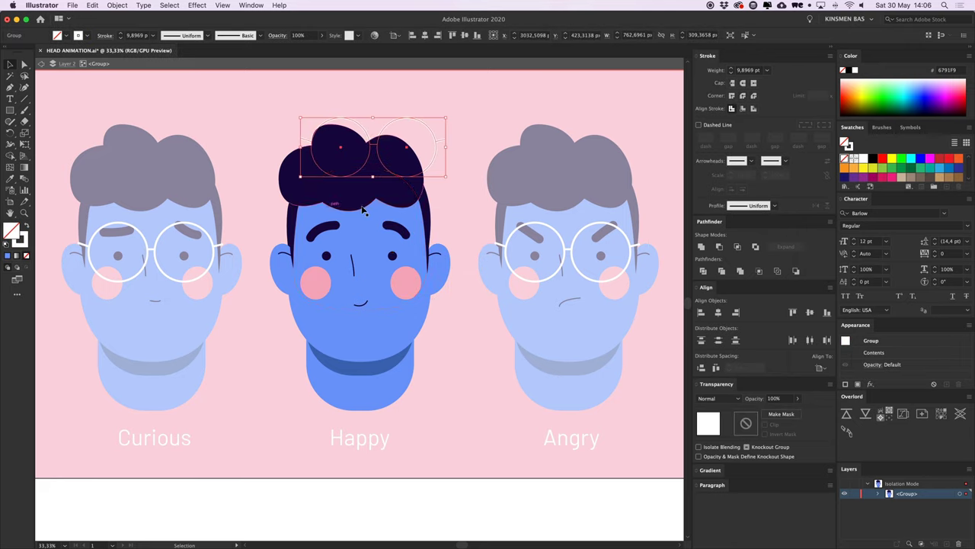
key("super+z")
left_click(460, 343)
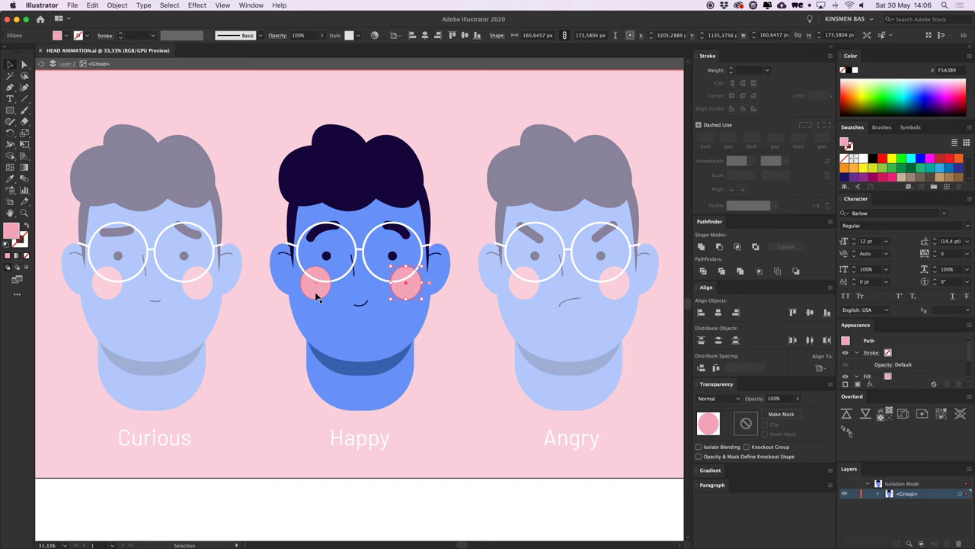
double_click(245, 434)
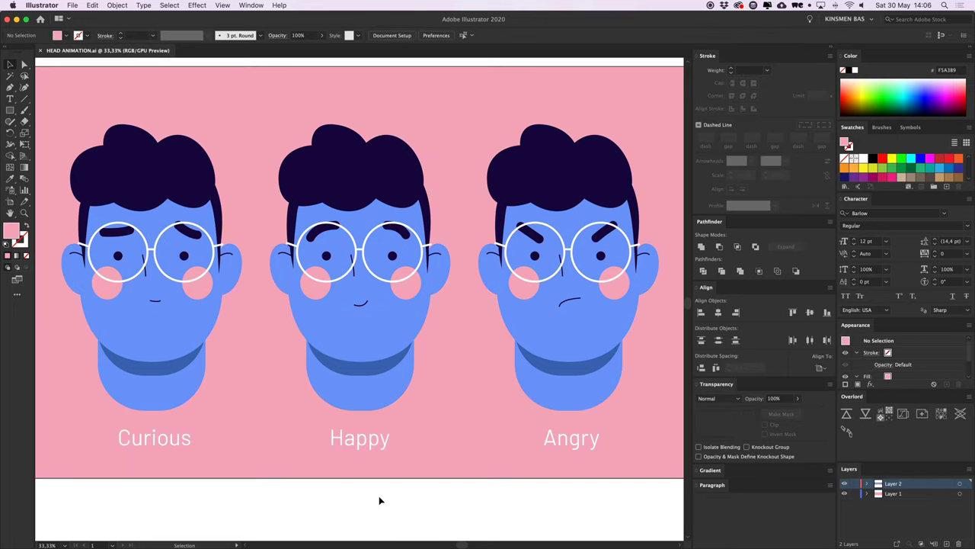
- Switch to After Effects and inspect the Fast Box Blur and Noise Alpha effects on the Blush-L layer
key("super+Tab")
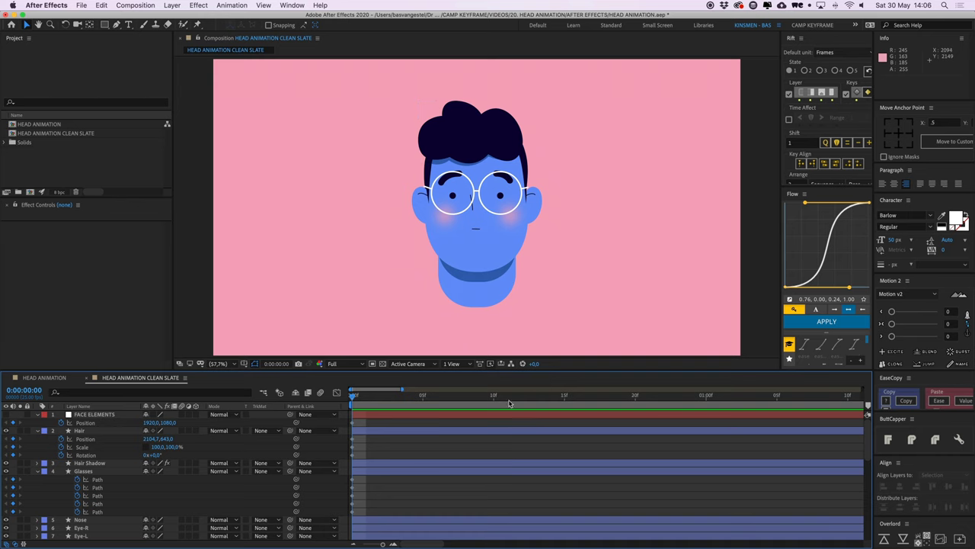
scroll(538, 228, "up", 1)
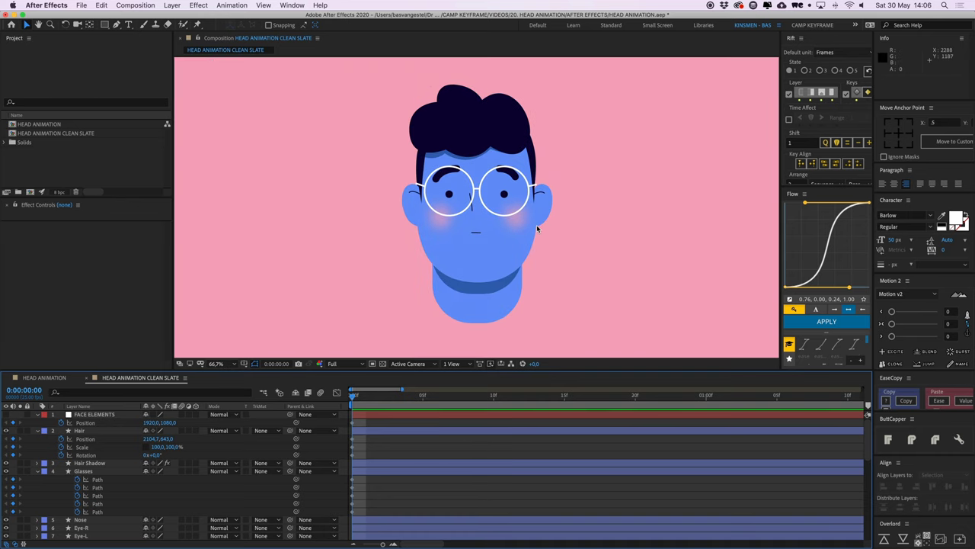
left_click(432, 223)
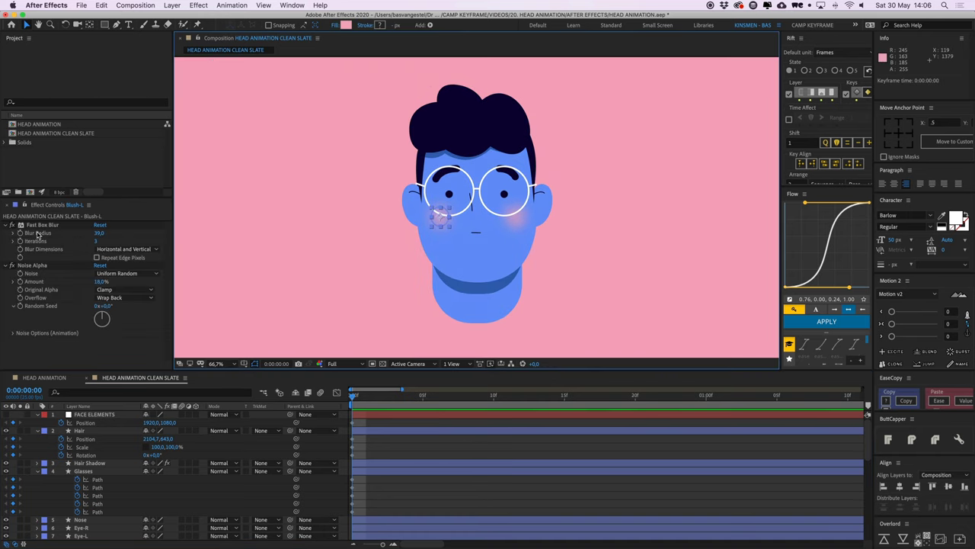
scroll(438, 223, "up", 8)
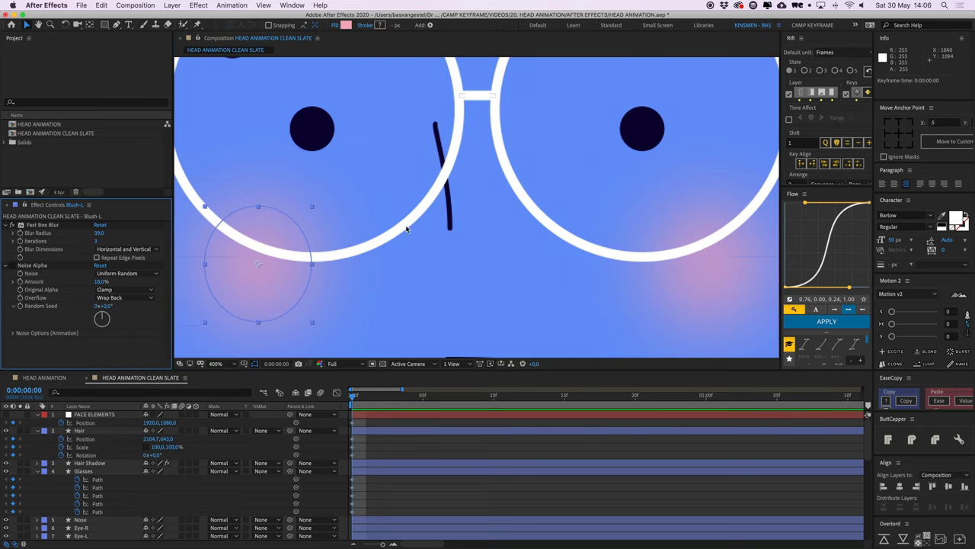
scroll(486, 139, "down", 2)
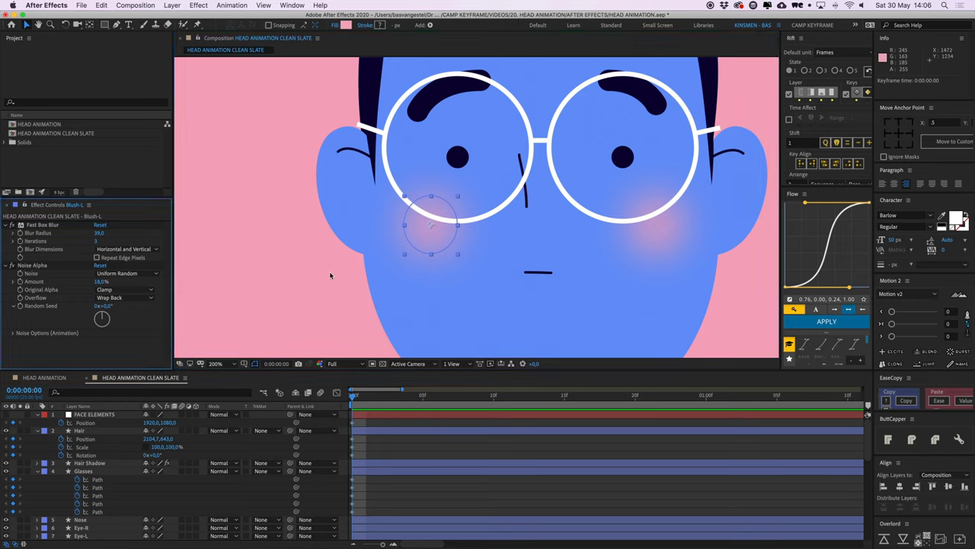
left_click(485, 446)
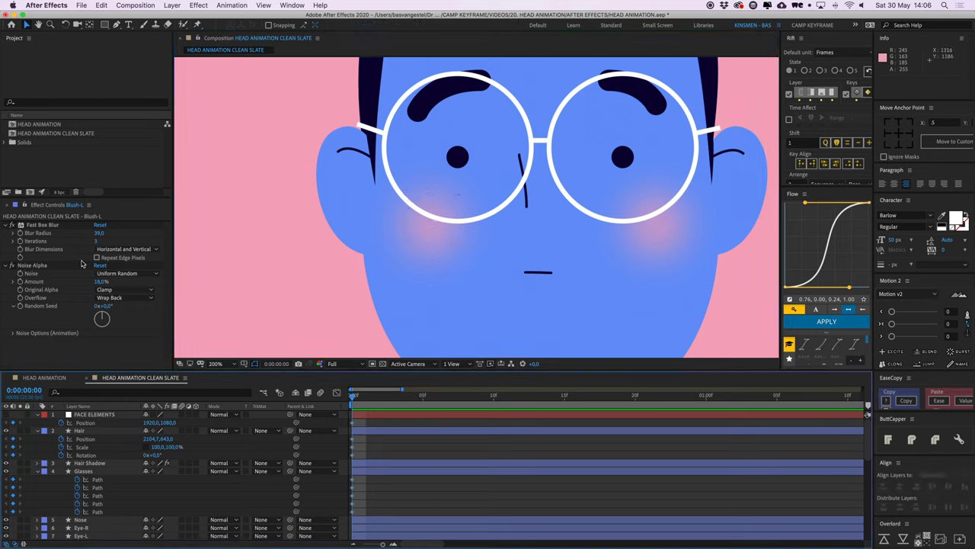
- Collapse the layers' revealed keyframed properties and look through the layer list down to BG PINK
key("comma")
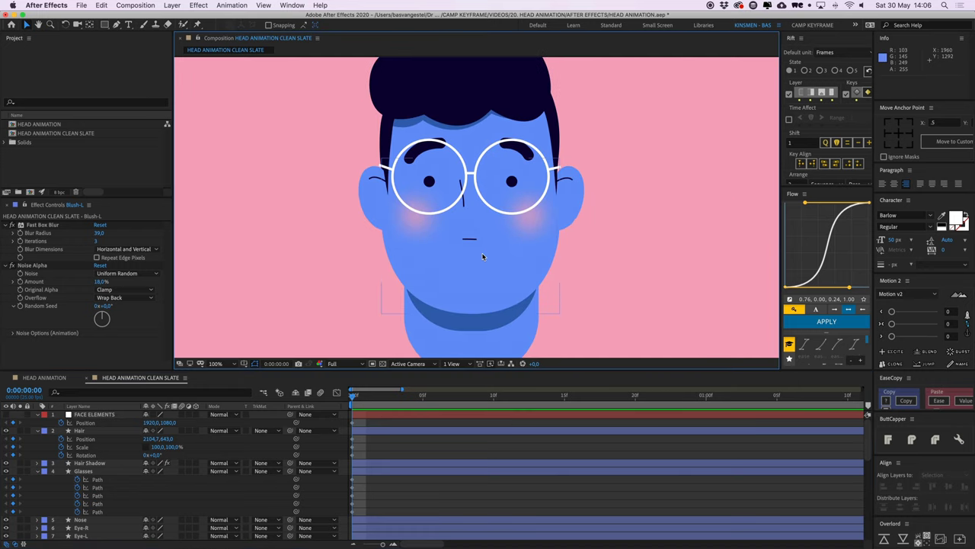
key("comma")
key("u")
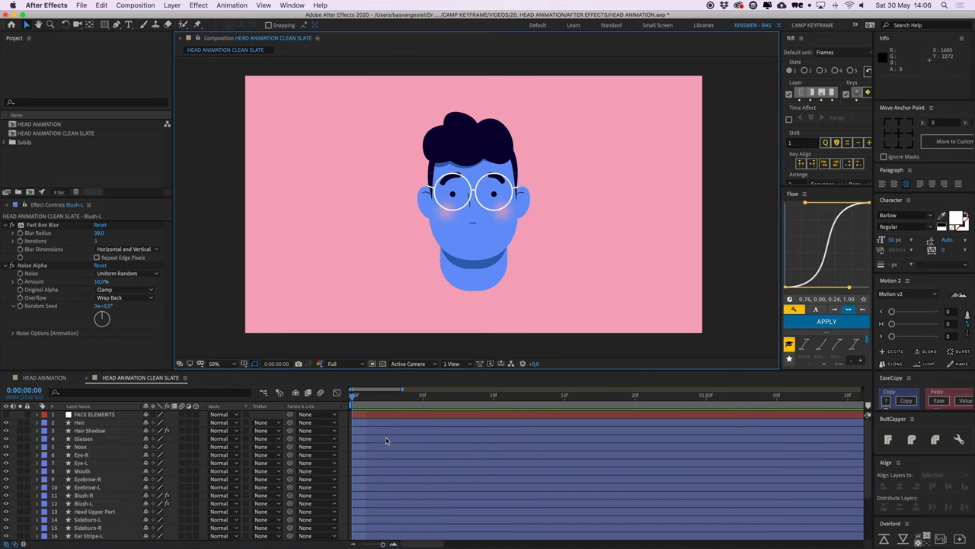
scroll(385, 439, "down", 3)
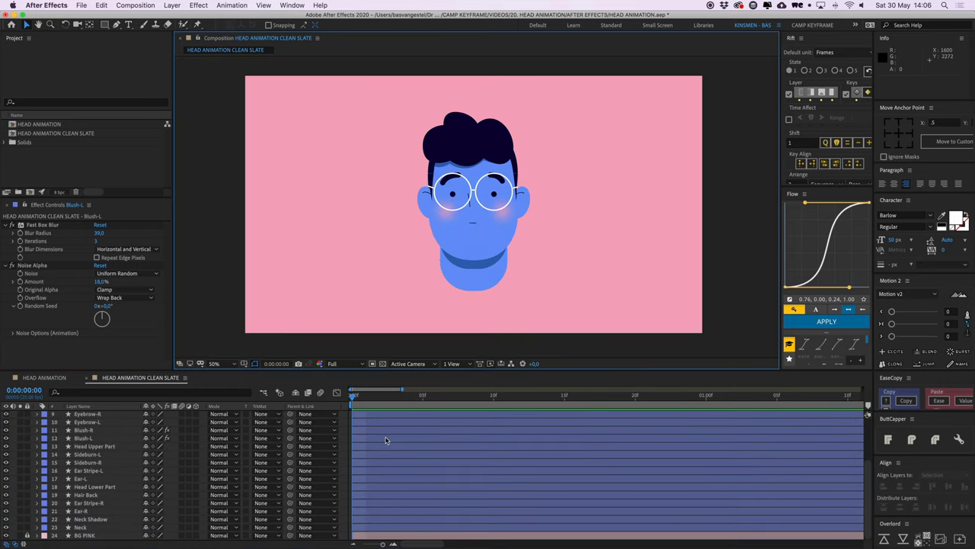
left_click(80, 526)
scroll(103, 489, "up", 4)
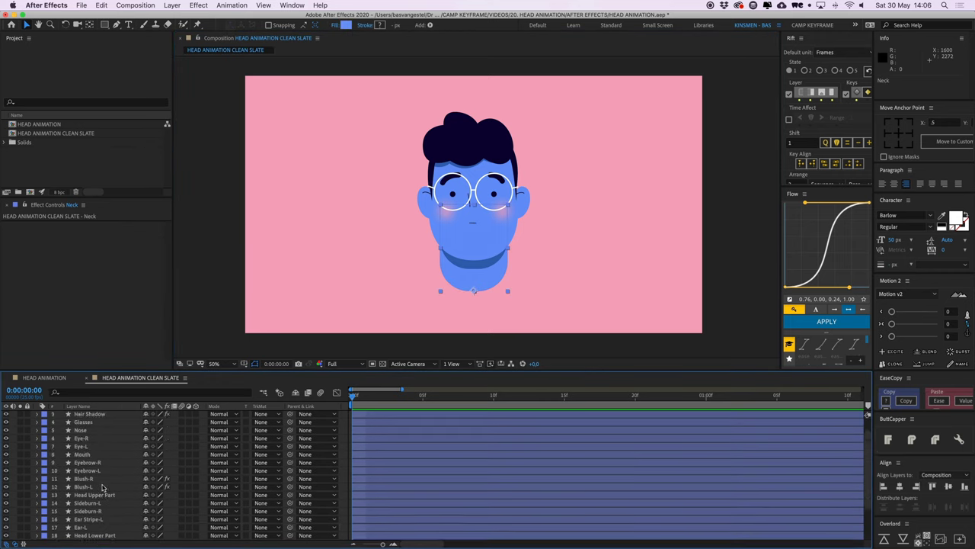
left_click(81, 424, "shift")
left_click(345, 435)
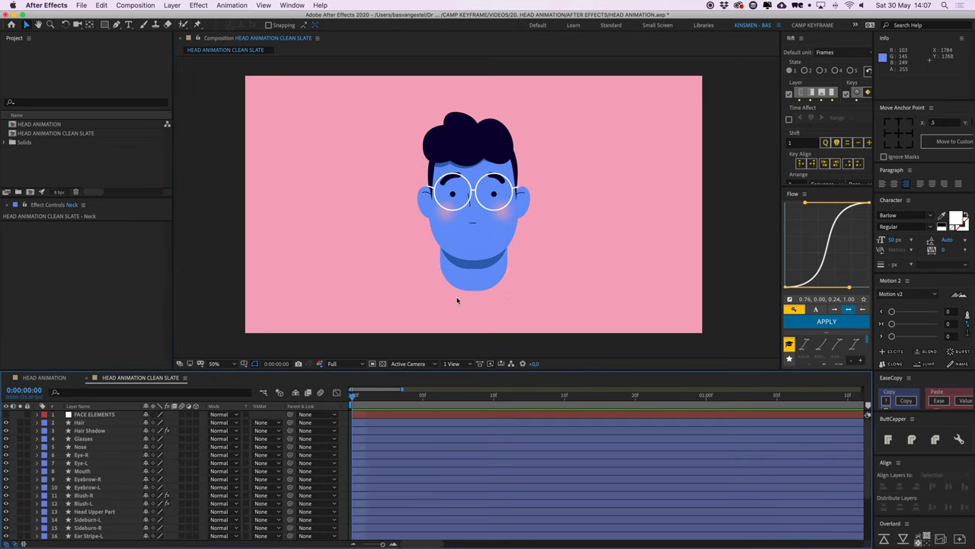
- Pull the Head Lower Part shape away from the face and undo the move
middle_click_drag(528, 255, 508, 238)
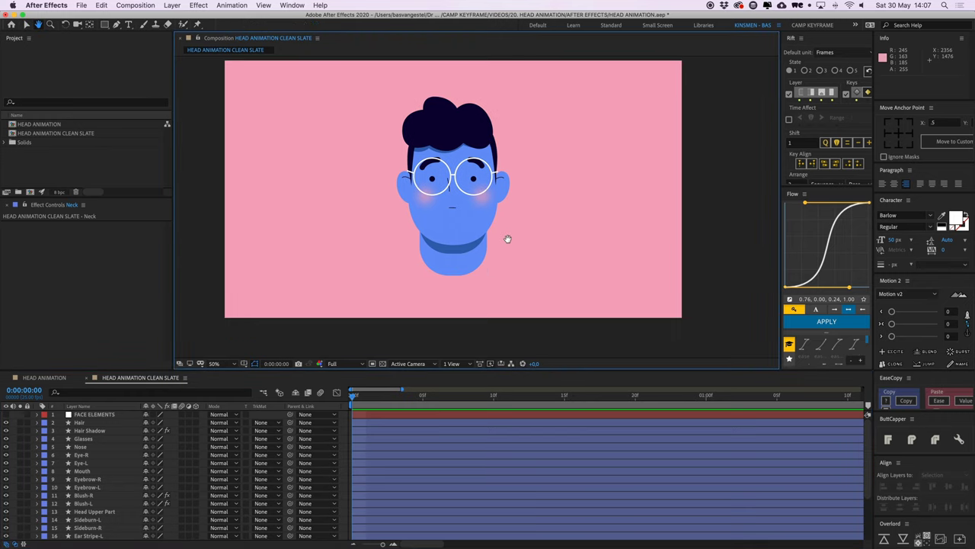
left_click(463, 253)
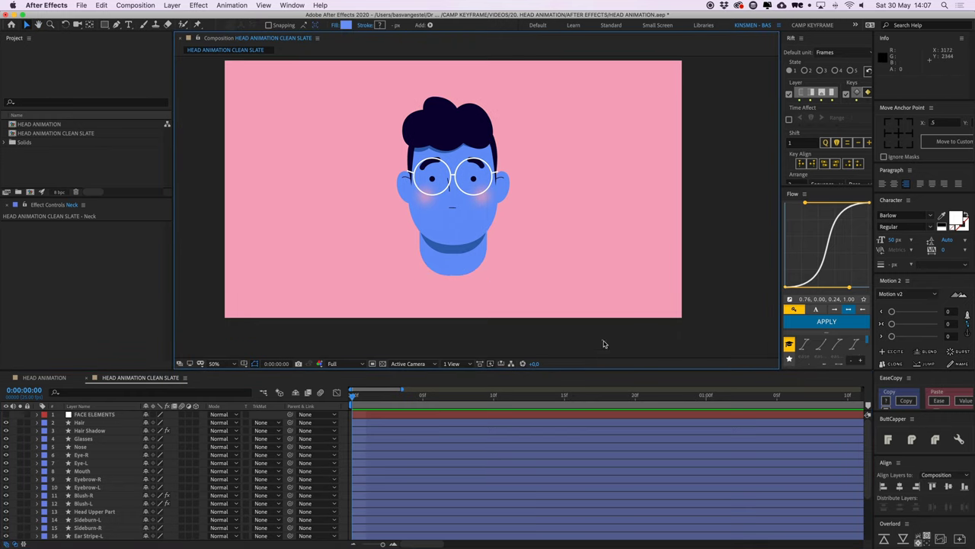
left_click_drag(468, 236, 565, 217)
key("super+z")
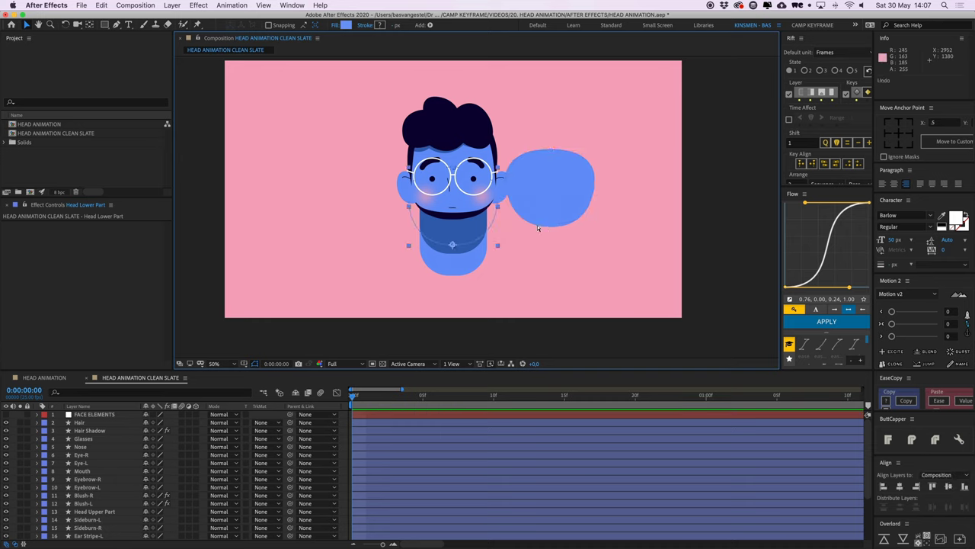
key("super+z")
- Parent the Head Lower Part layer to Neck, and the Neck Shadow layer to Head Lower Part
scroll(87, 525, "down", 3)
left_click_drag(291, 486, 83, 527)
left_click(90, 519)
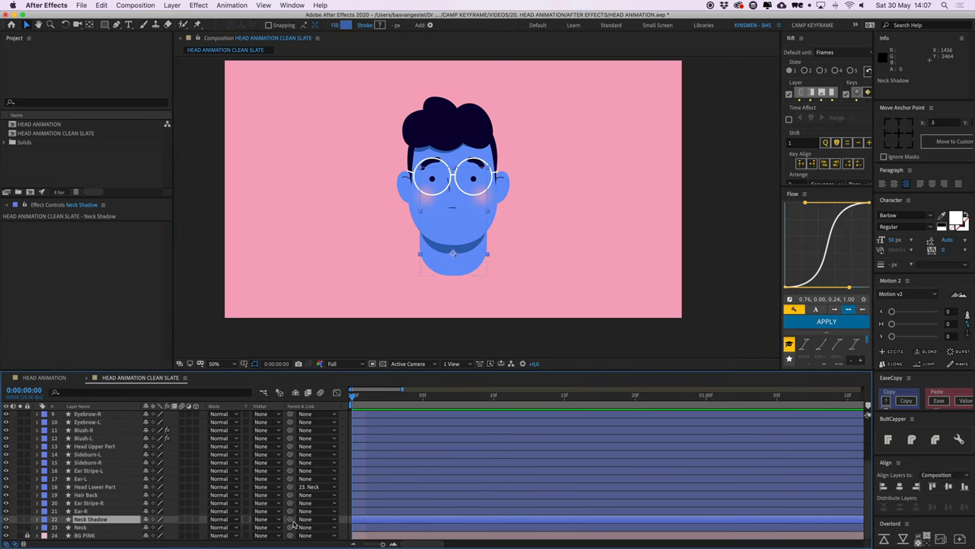
left_click_drag(290, 520, 99, 487)
- Parent the Ear Stripe-R layer to Ear-R, and Ear-R to Head Lower Part
left_click_drag(525, 264, 526, 293)
left_click(736, 279)
key("period")
left_click(536, 240)
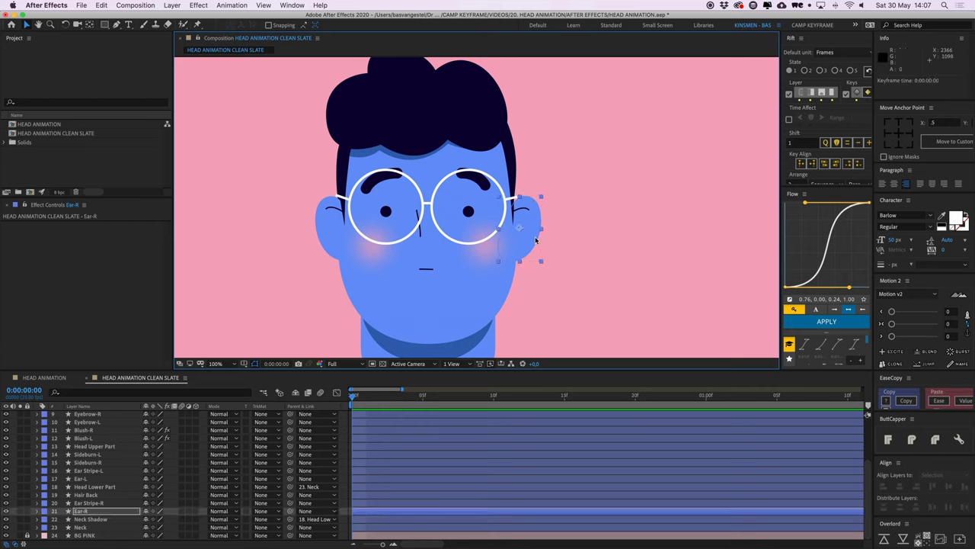
left_click(107, 504)
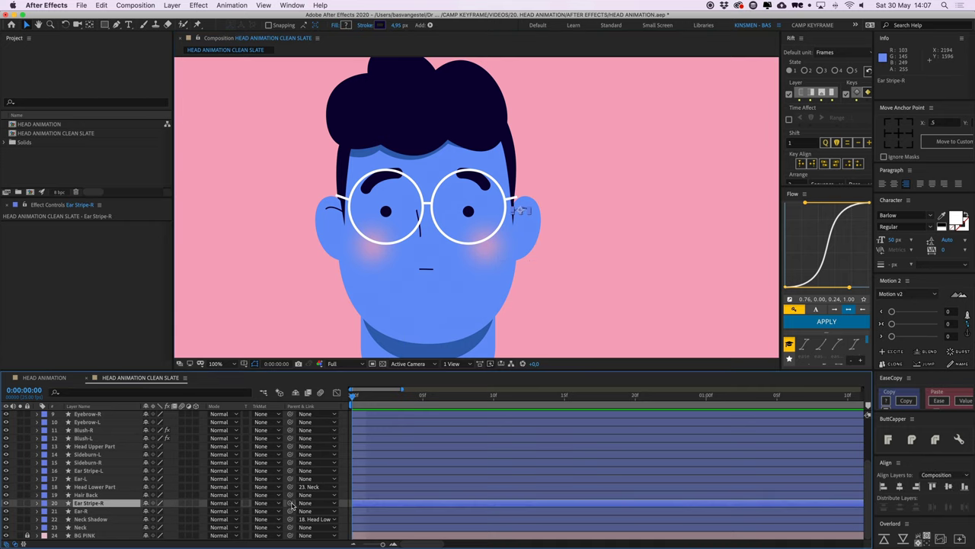
left_click_drag(290, 504, 95, 512)
left_click(95, 511)
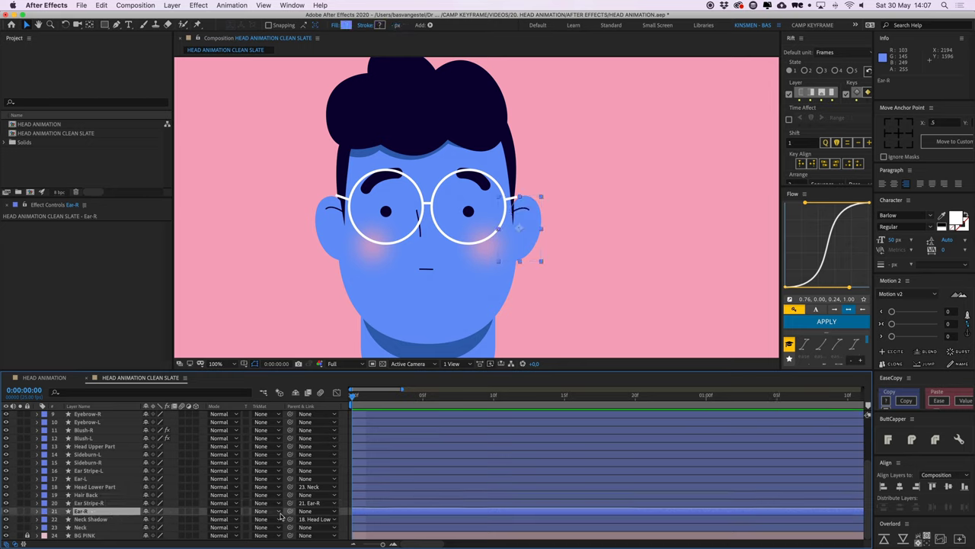
left_click_drag(289, 511, 111, 490)
- Parent the Ear Stripe-L layer to Ear-L, and Ear-L to Head Lower Part
left_click(97, 472)
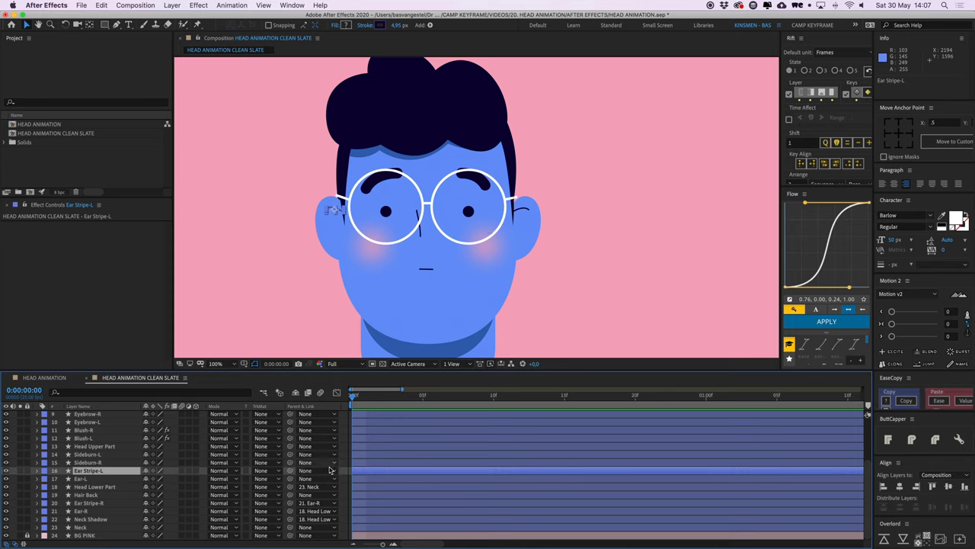
left_click_drag(290, 470, 139, 479)
left_click(133, 480)
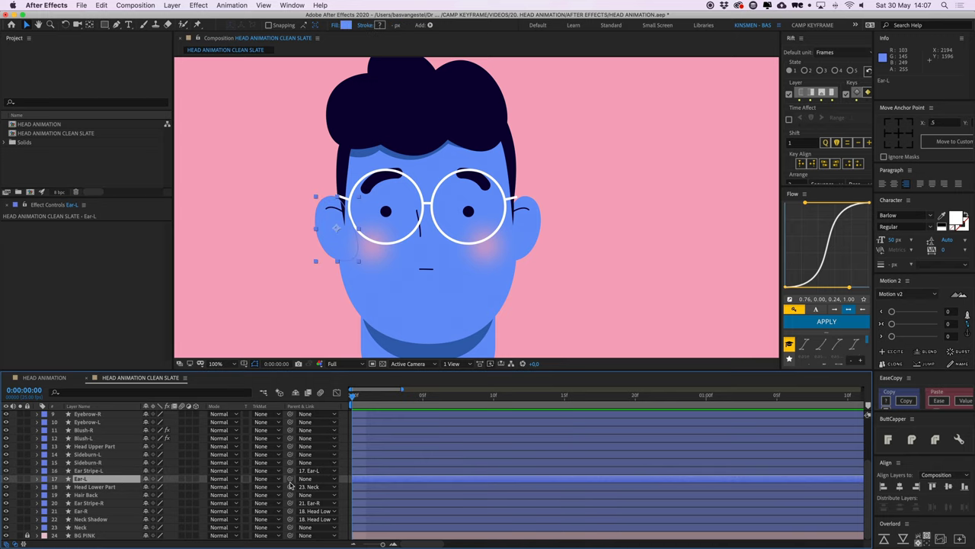
left_click_drag(290, 479, 107, 489)
- Parent Hair Back and both Sideburn layers to Head Upper Part, and Head Upper Part to Head Lower Part
left_click(98, 496)
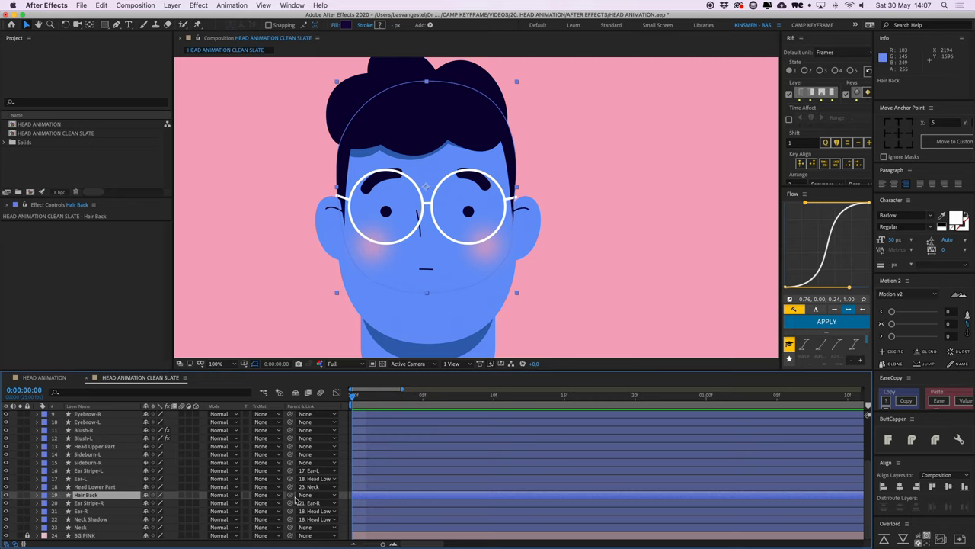
left_click_drag(290, 494, 95, 446)
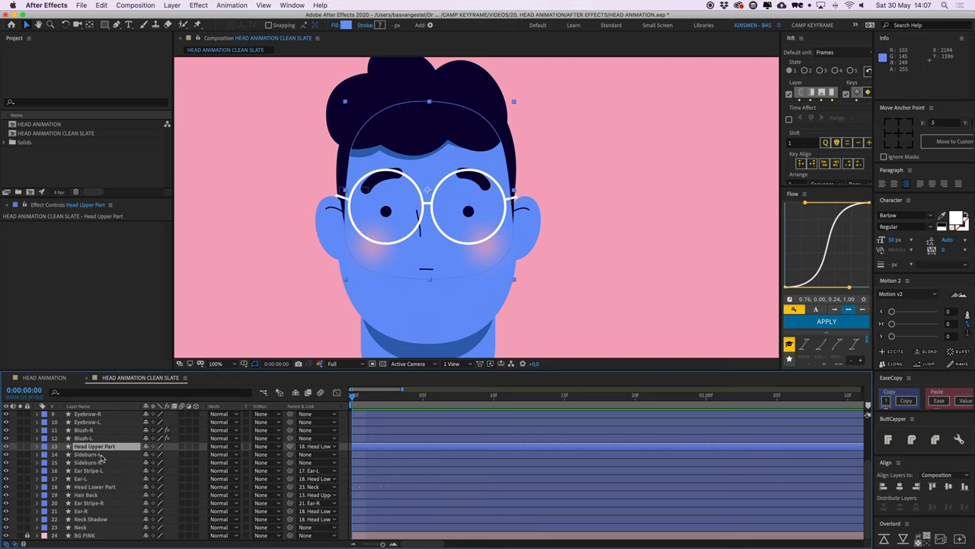
left_click(99, 454)
left_click(88, 461, "shift")
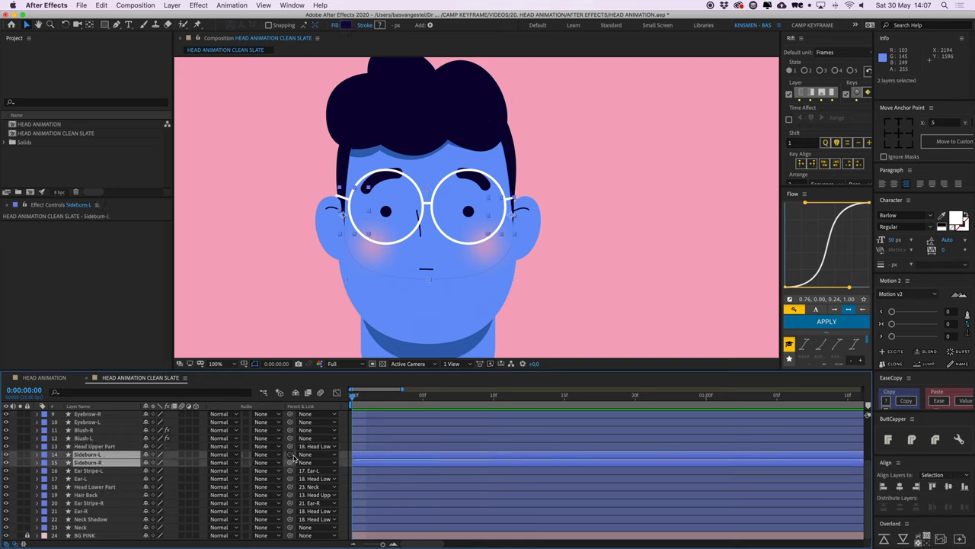
left_click_drag(290, 454, 110, 447)
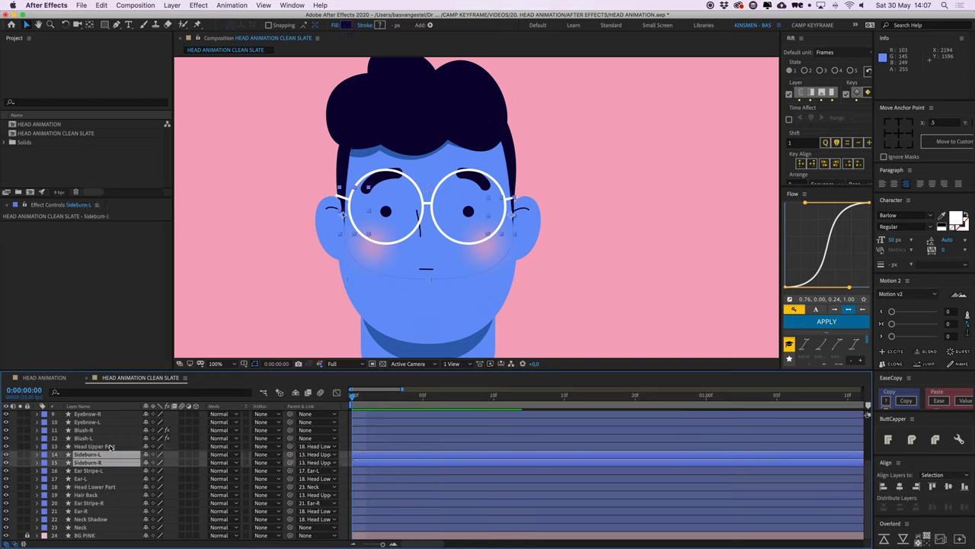
- Parent the Blush-L and Blush-R layers to Head Lower Part
left_click(86, 527)
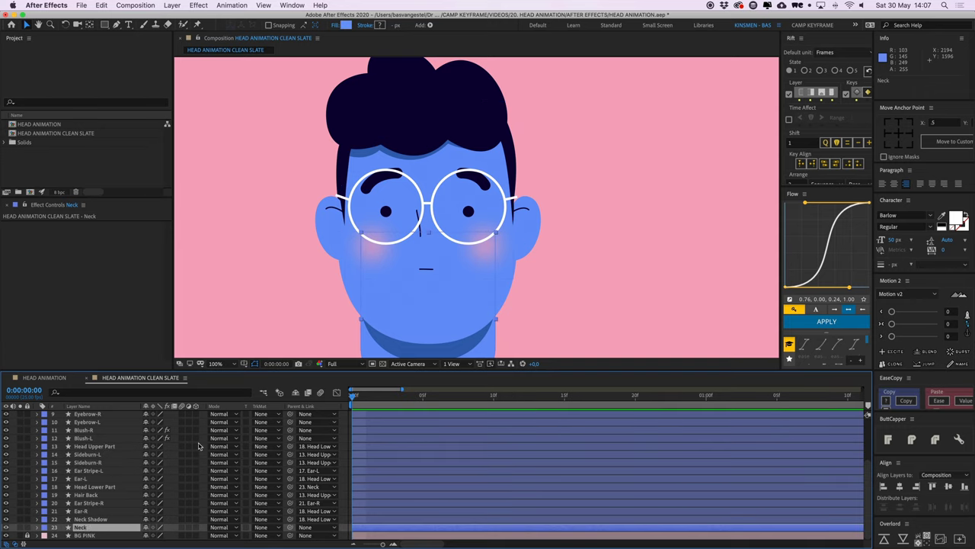
left_click(95, 438)
left_click(95, 430, "shift")
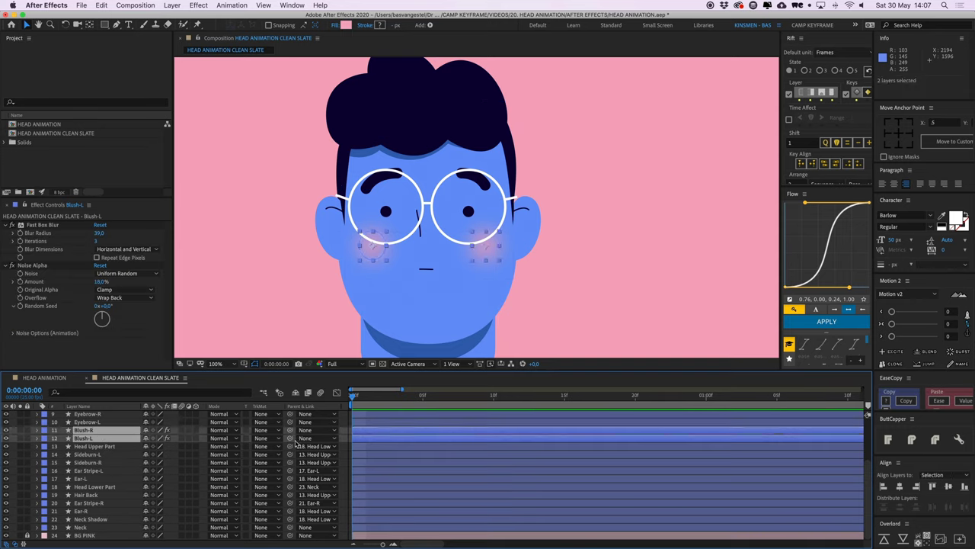
left_click_drag(290, 442, 114, 486)
- Parent both eyebrows, the mouth, both eyes and the nose to the FACE ELEMENTS null
scroll(115, 482, "up", 3)
left_click(95, 470)
left_click(98, 462, "shift")
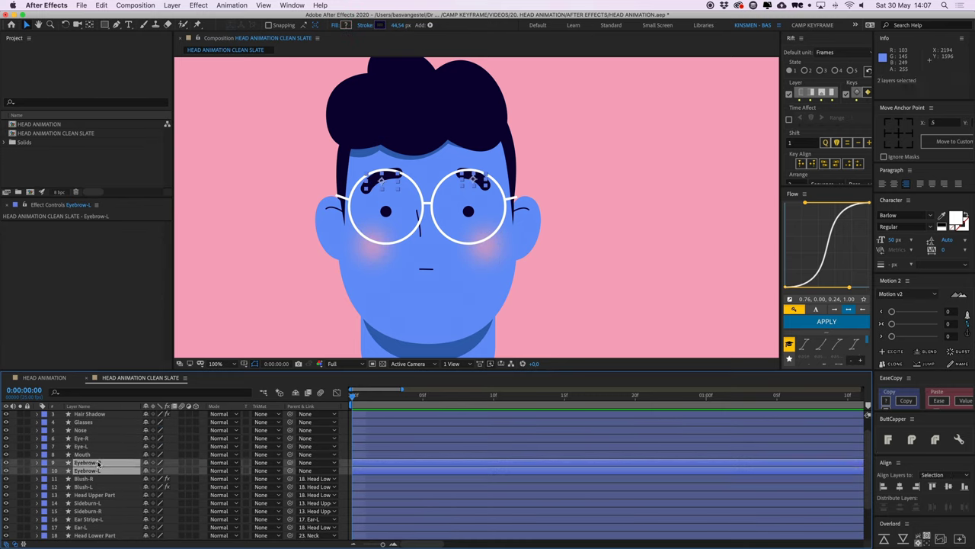
scroll(297, 464, "up", 2)
left_click(115, 415)
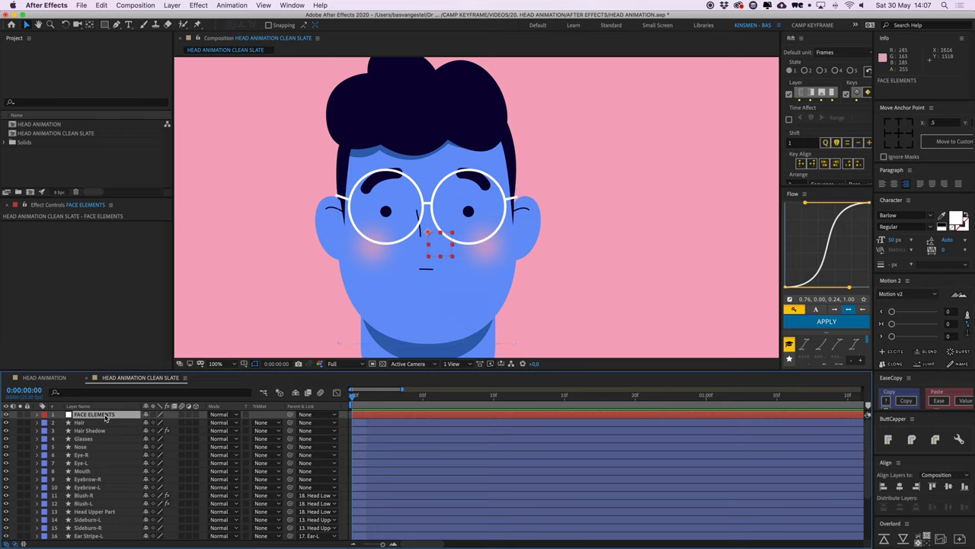
left_click(86, 487)
left_click(95, 479, "shift")
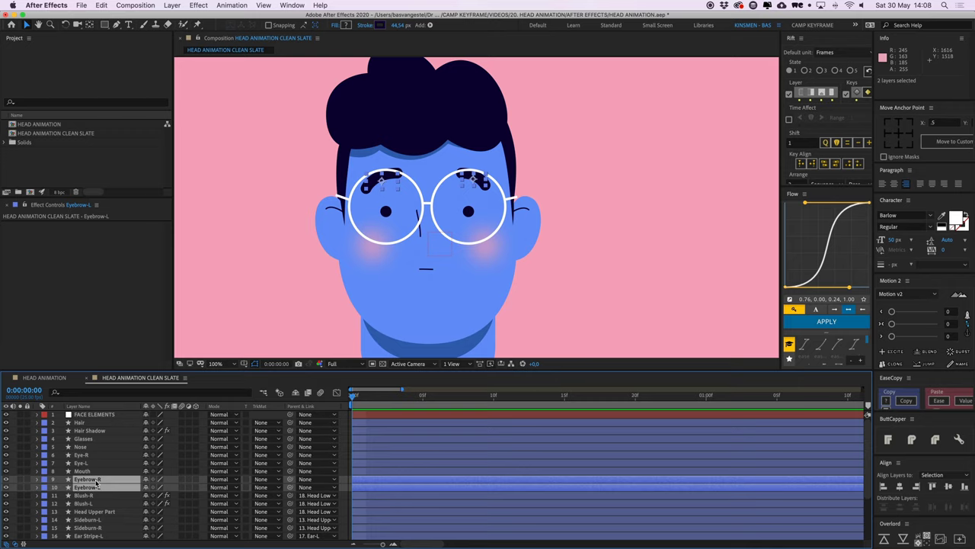
left_click(86, 472, "shift")
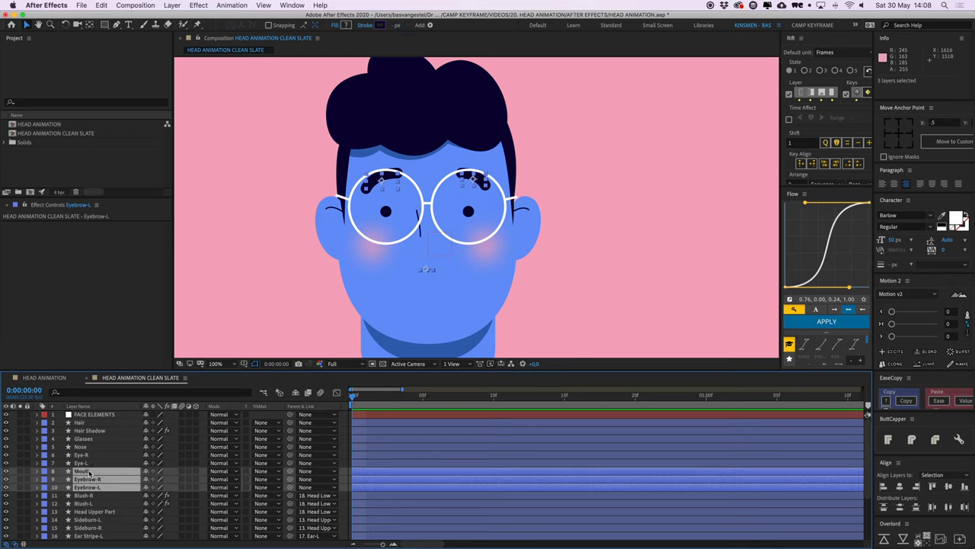
left_click(84, 463, "shift")
left_click(85, 454, "shift")
left_click(85, 447, "shift")
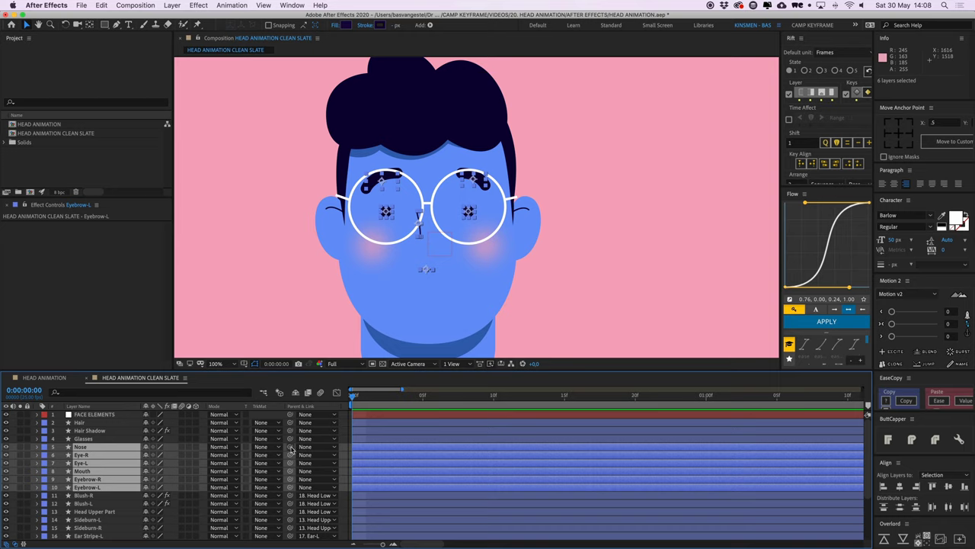
left_click_drag(291, 452, 95, 415)
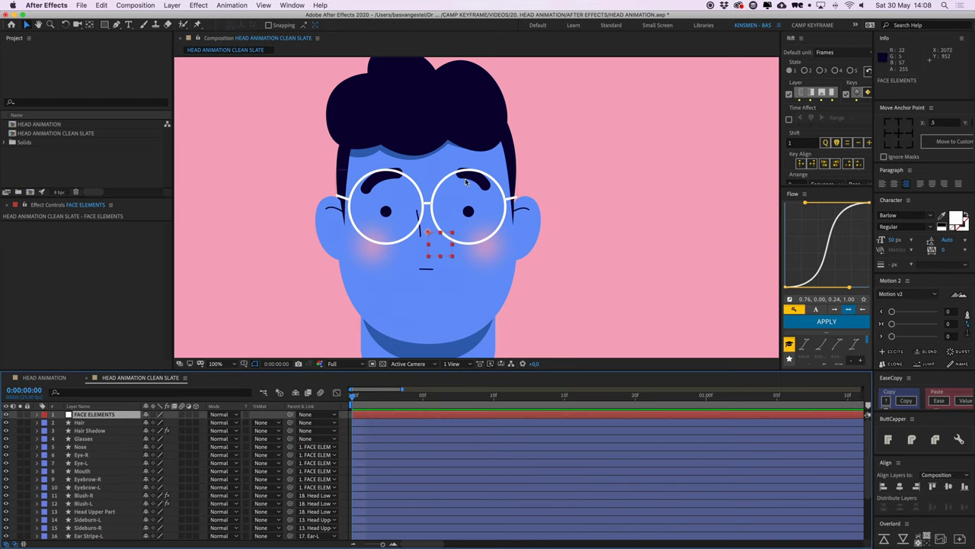
left_click(434, 236)
mouse_move(434, 237)
left_mouse_down()
mouse_move(444, 232)
mouse_move(425, 241)
mouse_move(476, 238)
mouse_move(438, 246)
mouse_move(432, 236)
left_mouse_up()
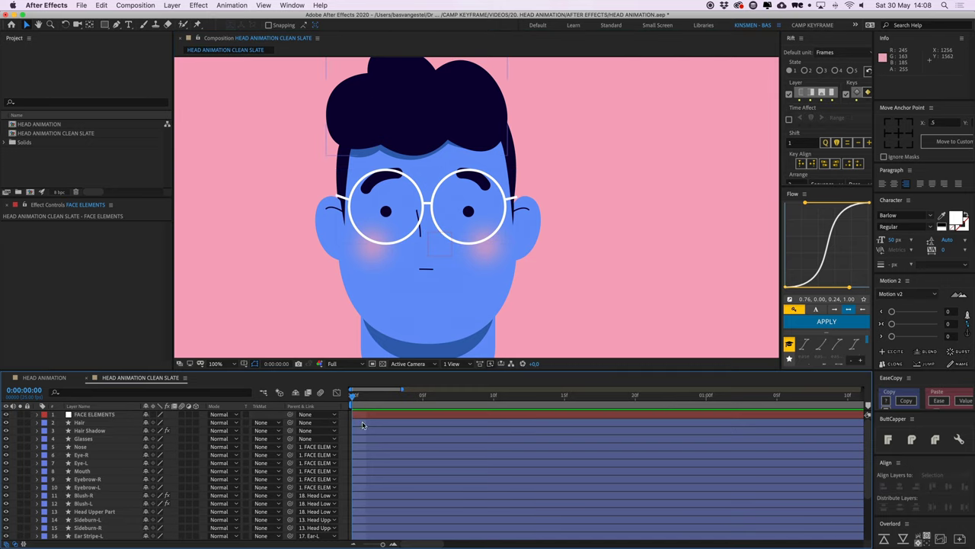
left_click(365, 416)
left_click(347, 427)
left_click(371, 418)
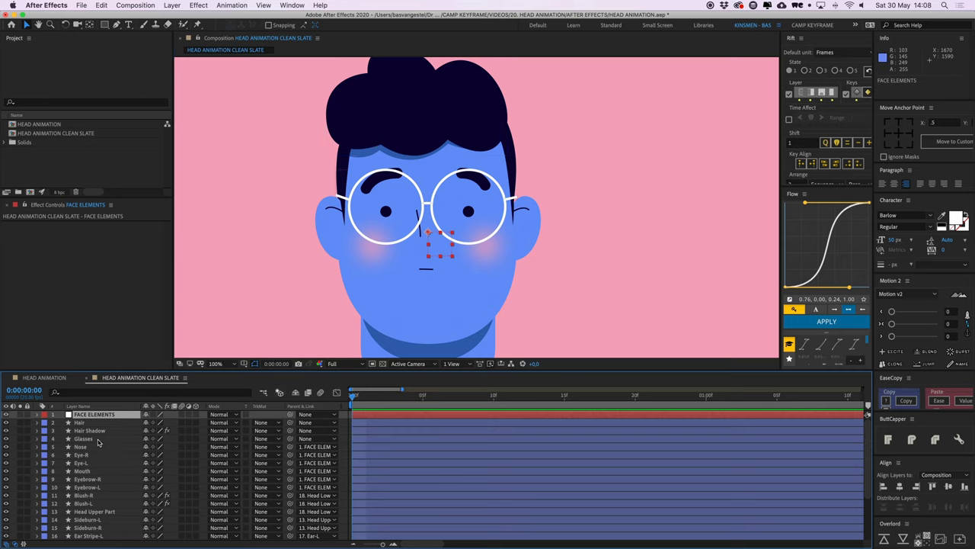
- Parent the Glasses layer to Head Upper Part
left_click(137, 439)
scroll(294, 442, "down", 2)
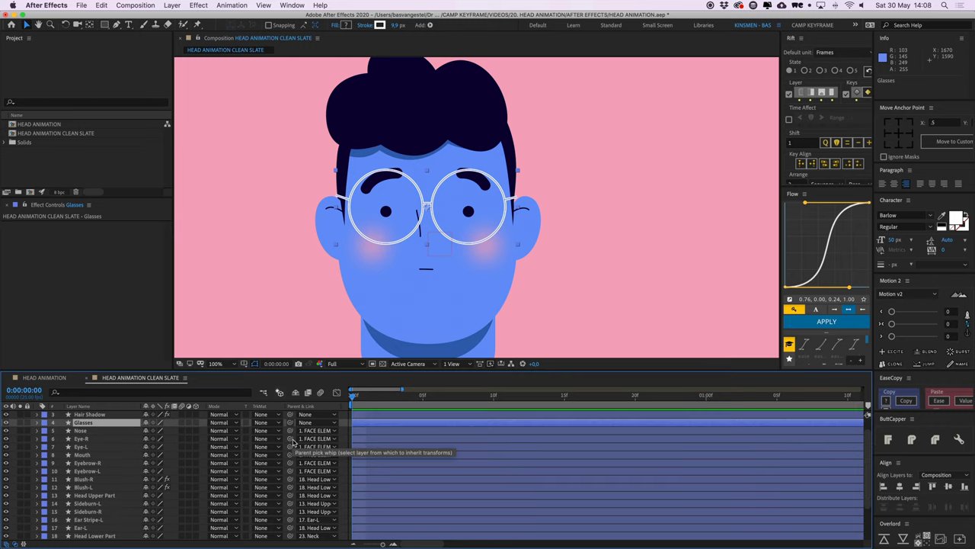
left_click_drag(290, 423, 120, 495)
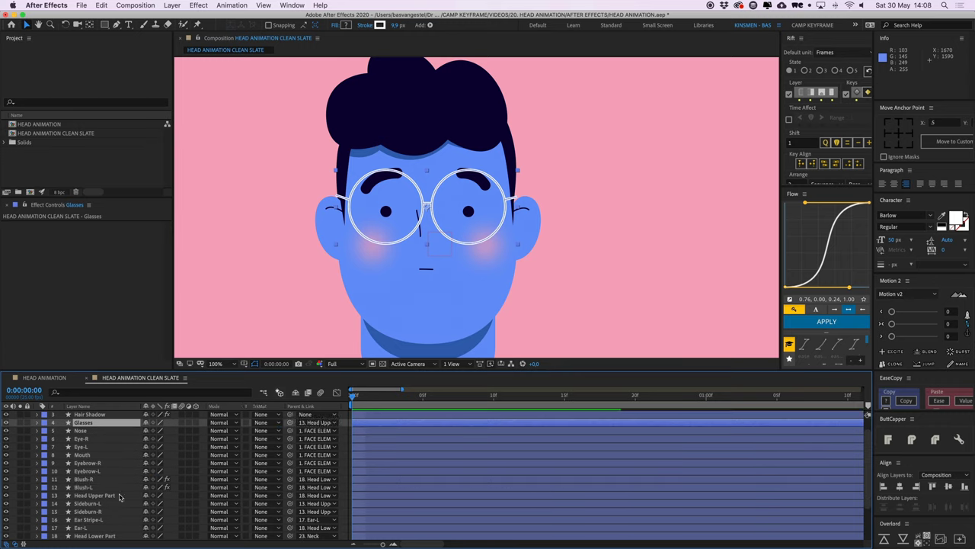
- Examine the Hair Shadow and Hair shapes in the composition, glancing briefly at the face designs in Illustrator
scroll(119, 495, "up", 2)
left_click(353, 141)
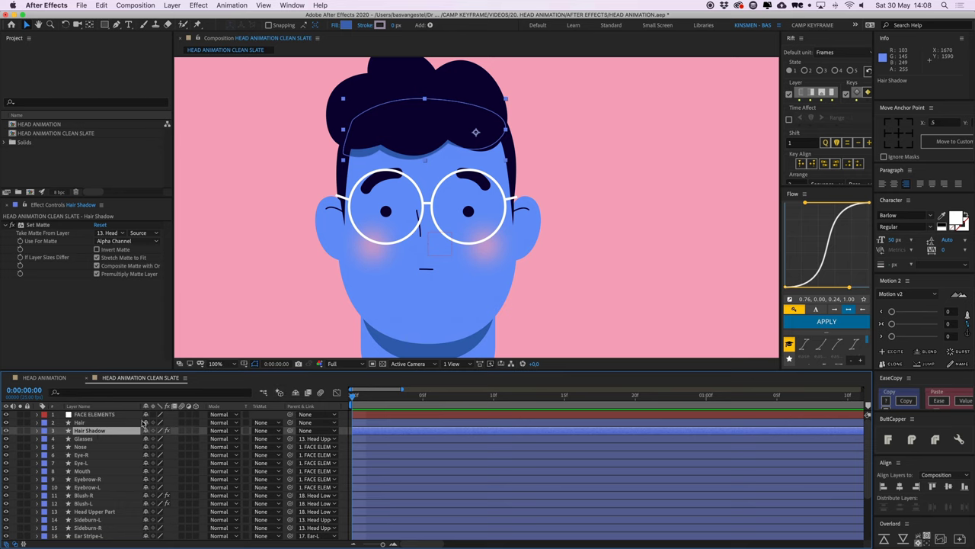
key("super+Tab")
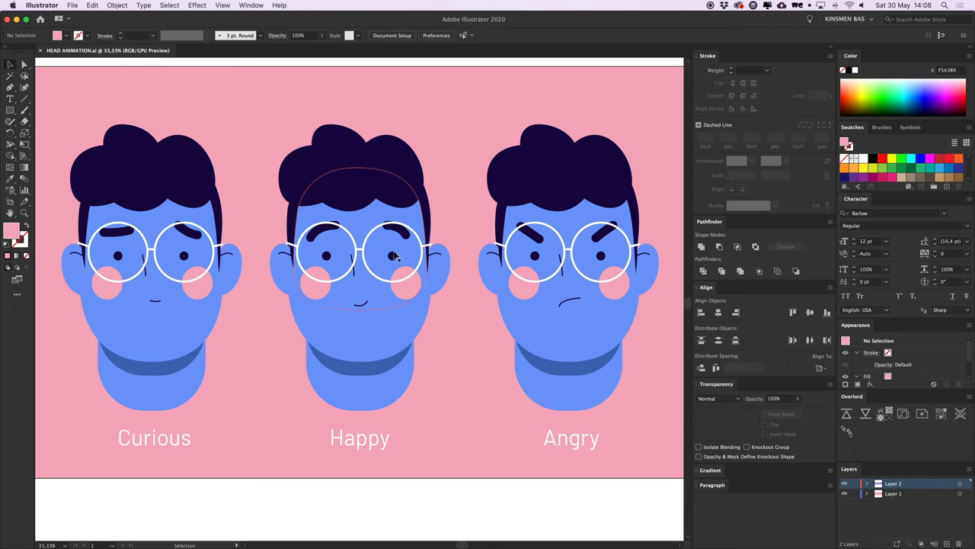
key("super+Tab")
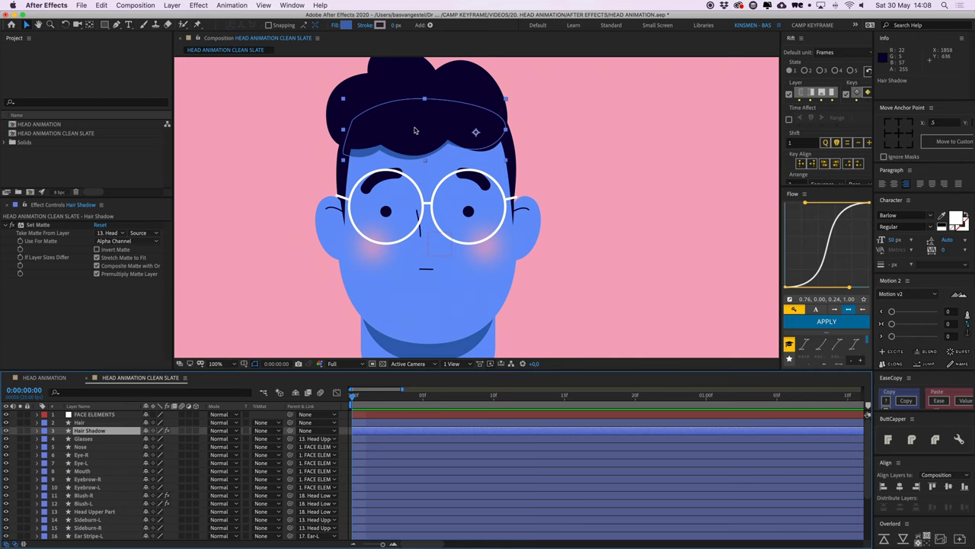
left_click_drag(418, 129, 421, 163)
left_click(406, 111)
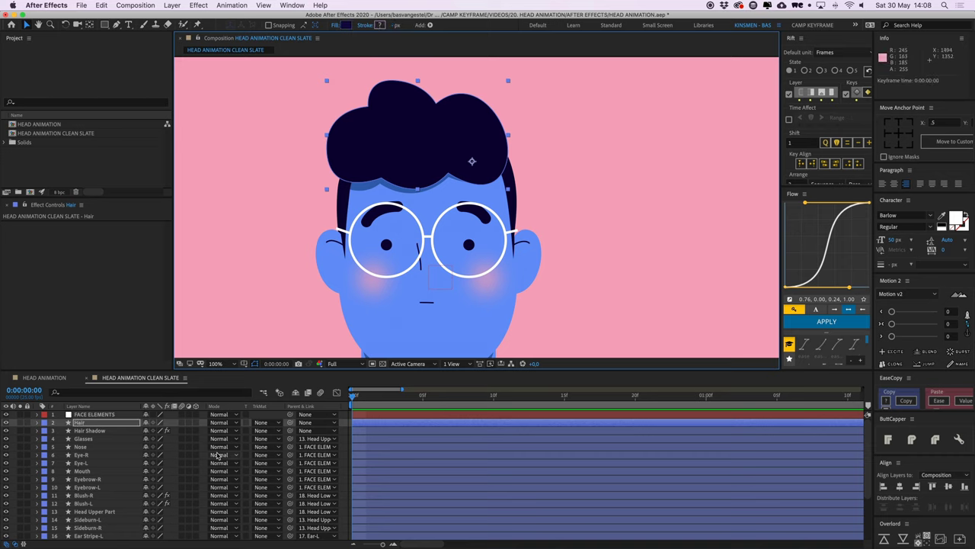
- Inspect the Hair Shadow layer's Set Matte effect and its matte source choices, keeping Head Upper Part selected
left_click(394, 186)
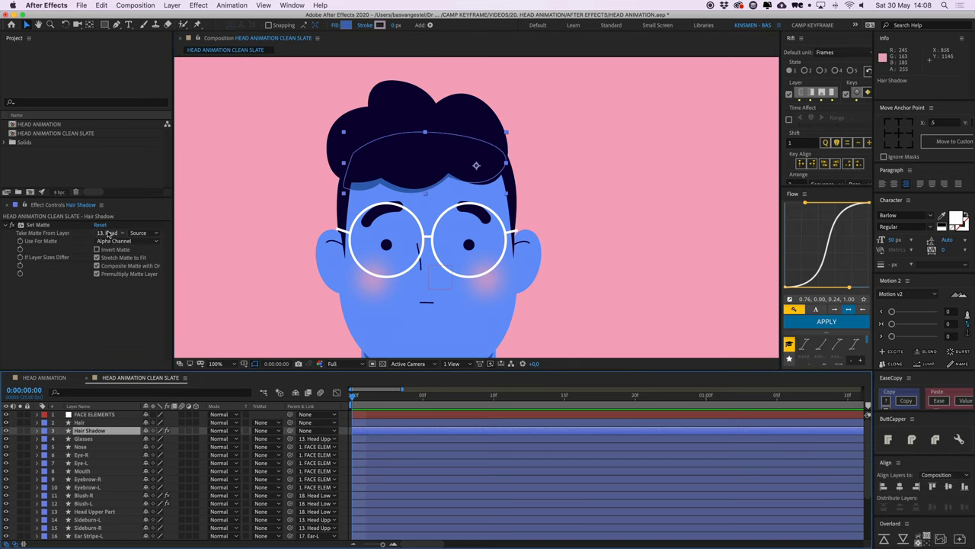
left_click(45, 225)
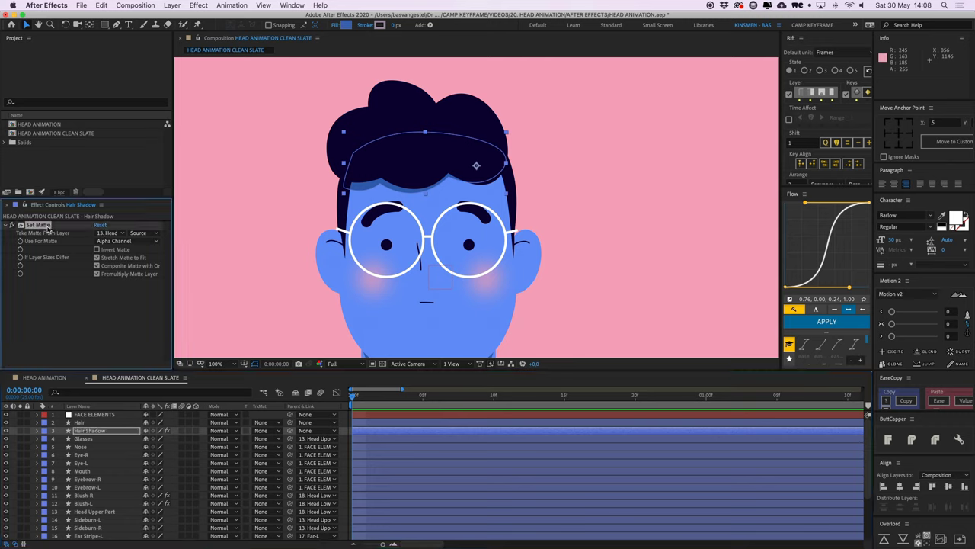
left_click(110, 233)
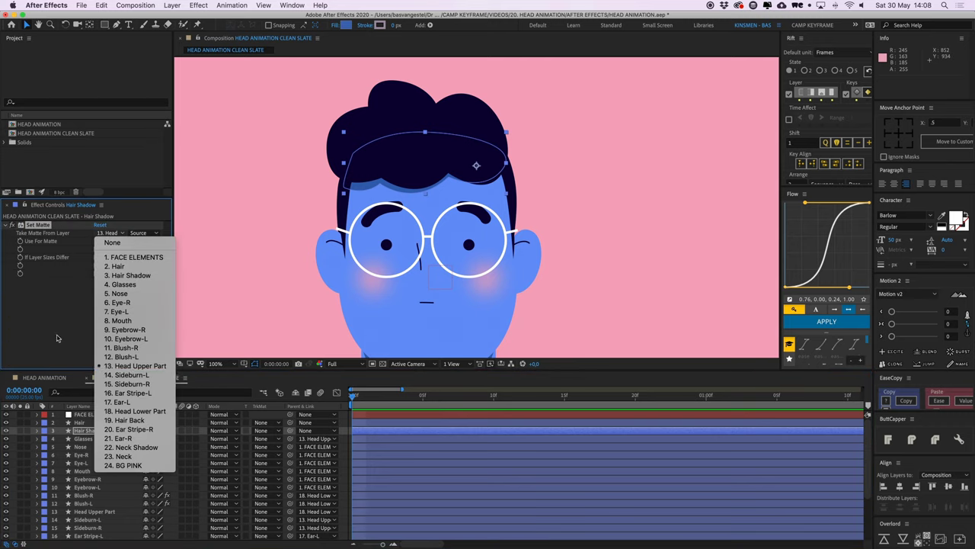
left_click(137, 366)
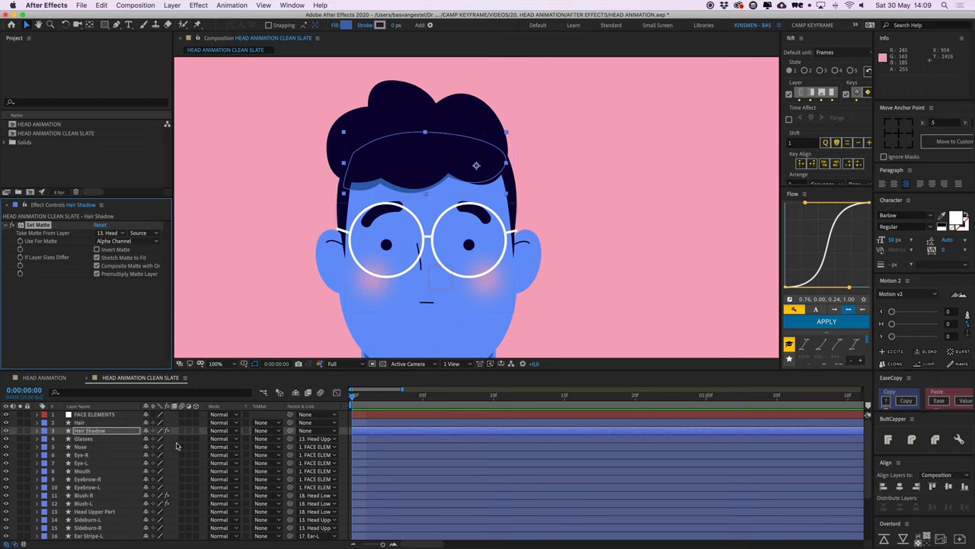
- Parent the Hair Shadow and Hair layers to Head Upper Part
key("t")
key("t")
left_click_drag(289, 431, 99, 511)
left_click(140, 424)
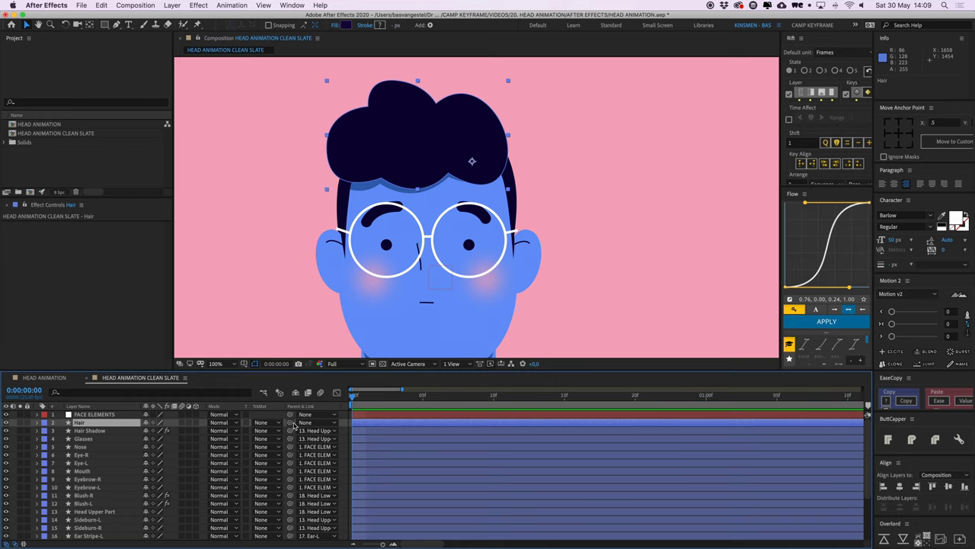
left_click_drag(291, 423, 95, 511)
- Test the hierarchy by moving the Neck layer up and to the left in the composition, and undo the move
scroll(438, 323, "down", 2)
scroll(457, 483, "down", 3)
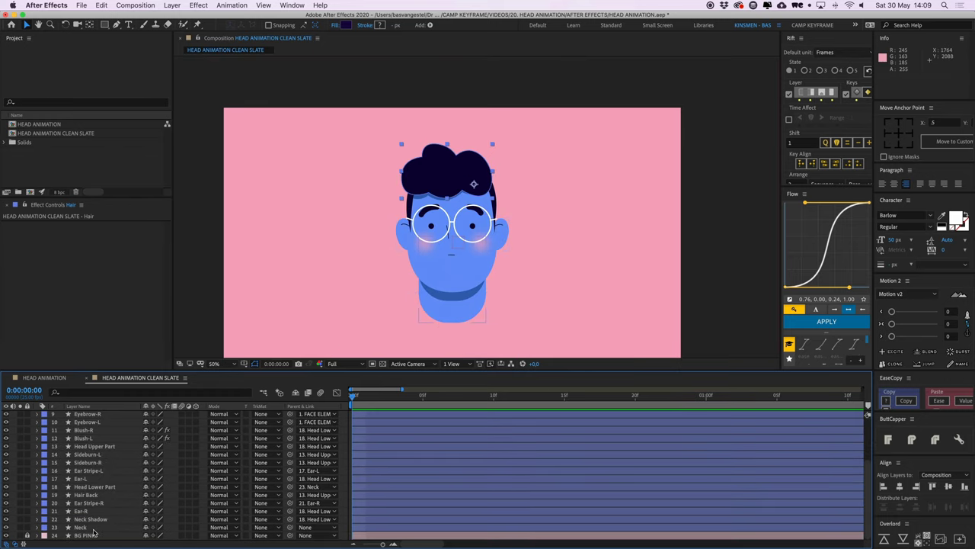
left_click(91, 528)
left_click_drag(457, 314, 374, 305)
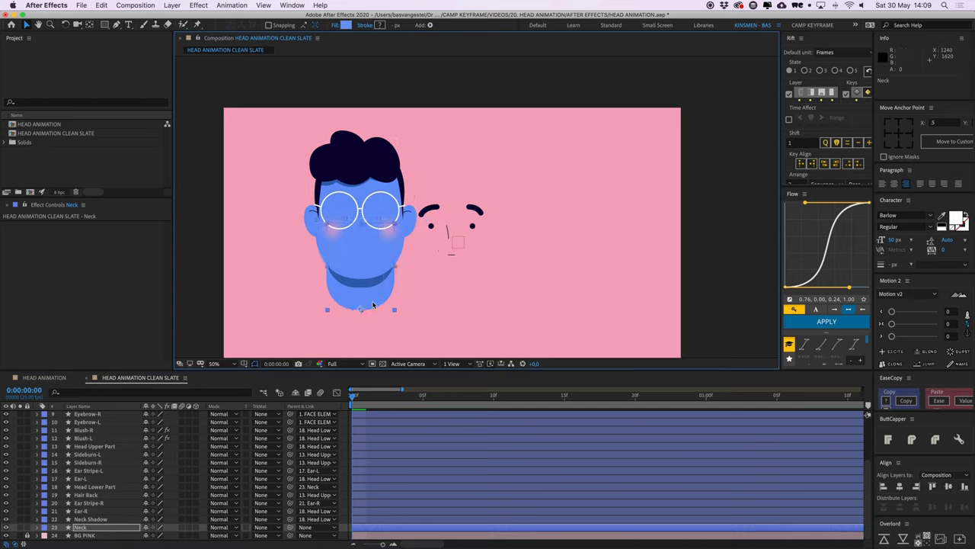
key("cmd+z")
- Parent the FACE ELEMENTS null to Head Upper Part and test the rig by moving the Neck layer
scroll(418, 462, "up", 3)
left_click(112, 415)
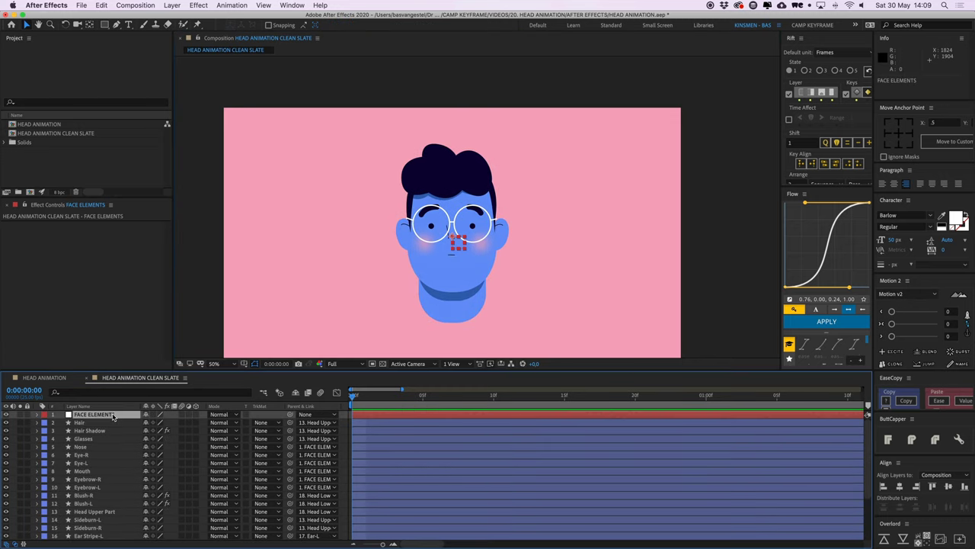
left_click(307, 414)
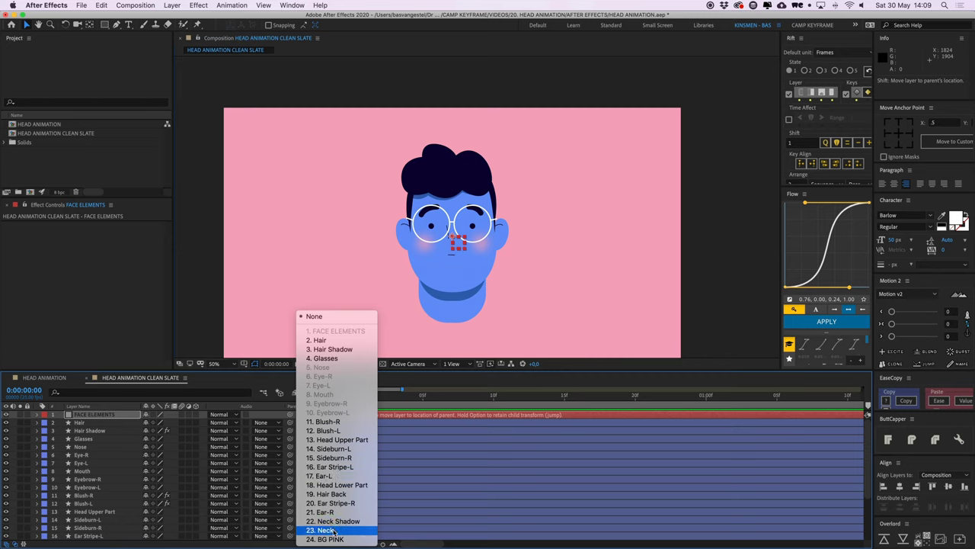
left_click(118, 418)
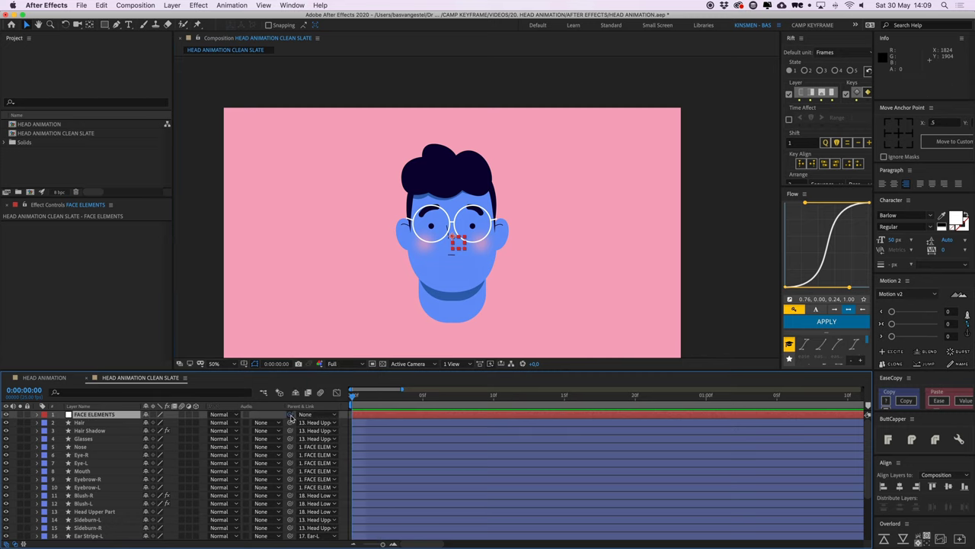
left_click_drag(290, 418, 99, 531)
left_click(99, 531)
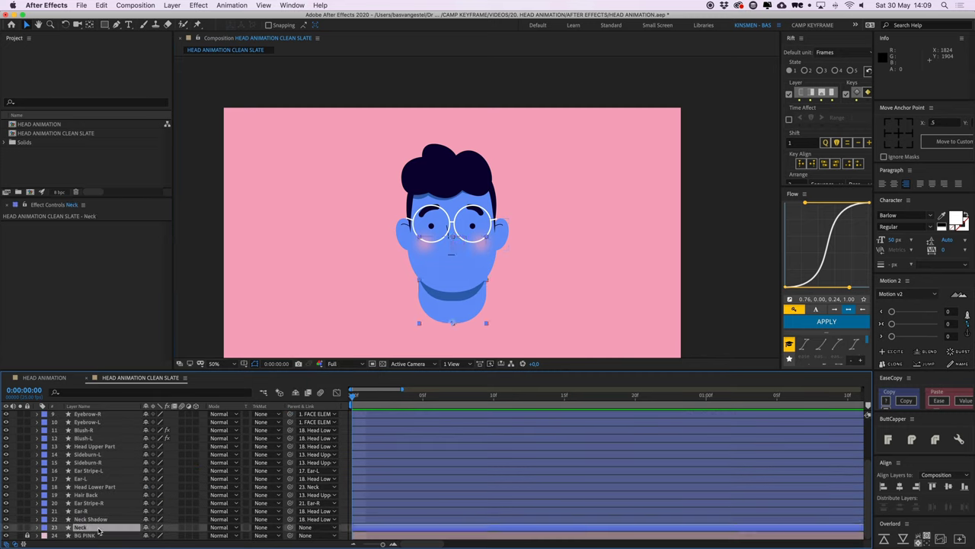
mouse_move(478, 310)
left_mouse_down()
mouse_move(445, 309)
mouse_move(526, 308)
mouse_move(478, 309)
left_mouse_up()
- Reveal the keyframed properties of all layers and inspect the FACE ELEMENTS null with its Position property
left_click(344, 444)
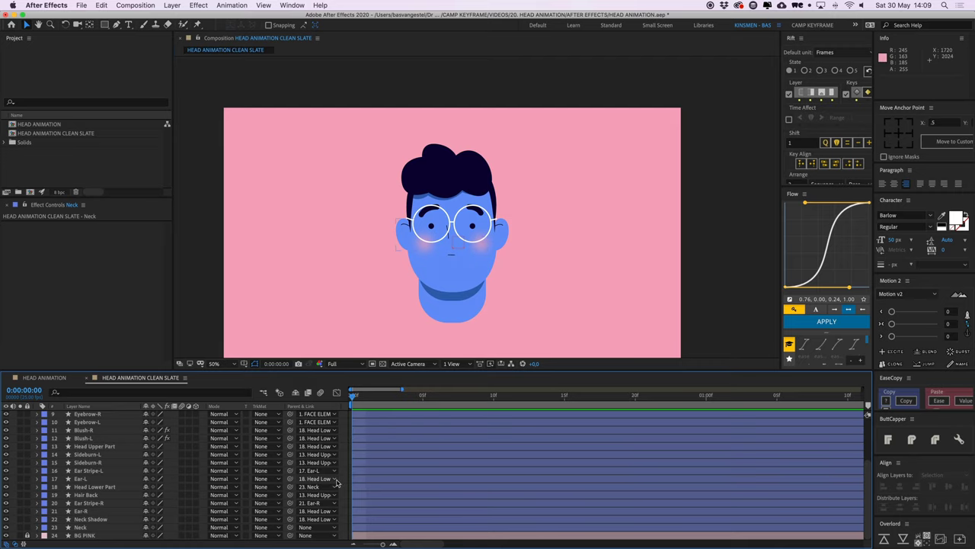
key("u")
scroll(379, 447, "down", 10)
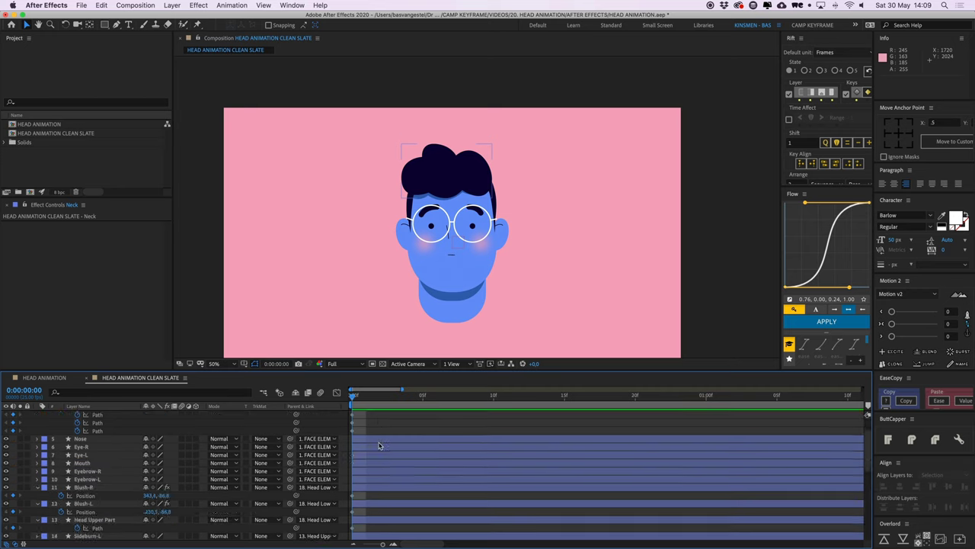
scroll(379, 446, "up", 10)
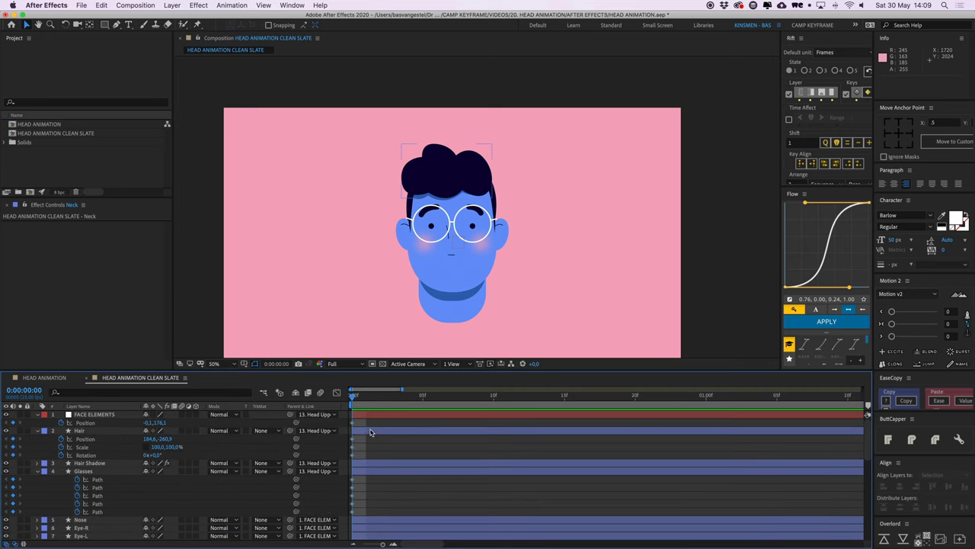
left_click(370, 417)
scroll(424, 312, "up", 1)
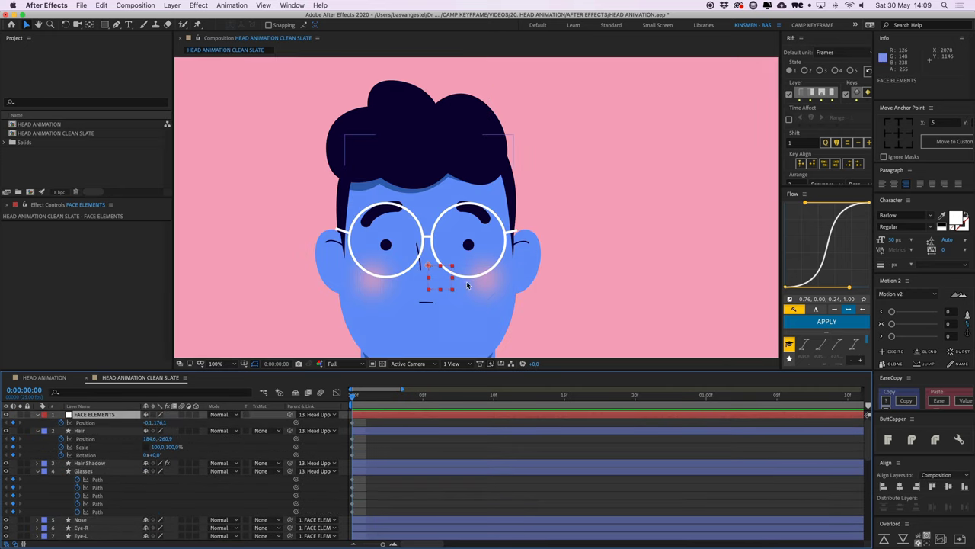
scroll(467, 285, "down", 4)
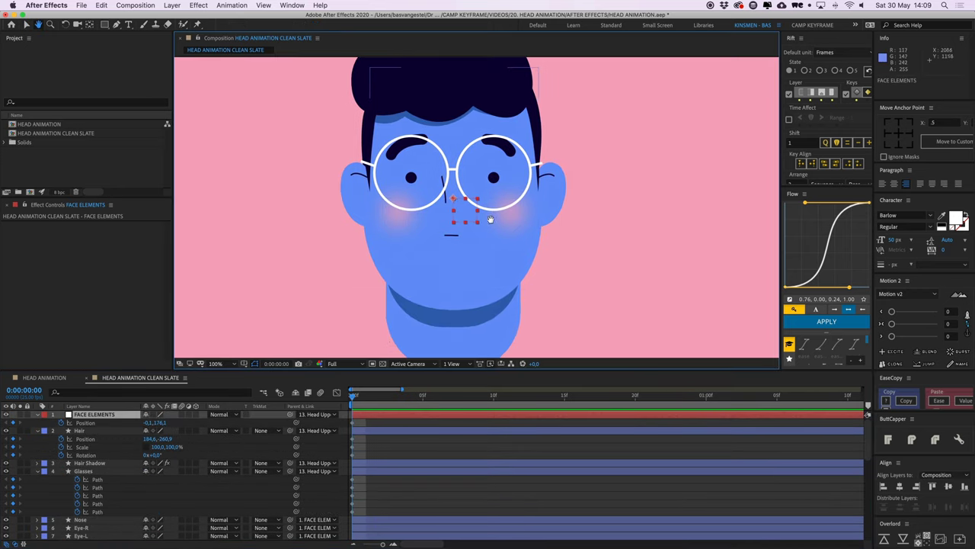
- Try a slight rotation of the Hair layer around its anchor point, and undo it
left_click(79, 431)
scroll(452, 169, "up", 3)
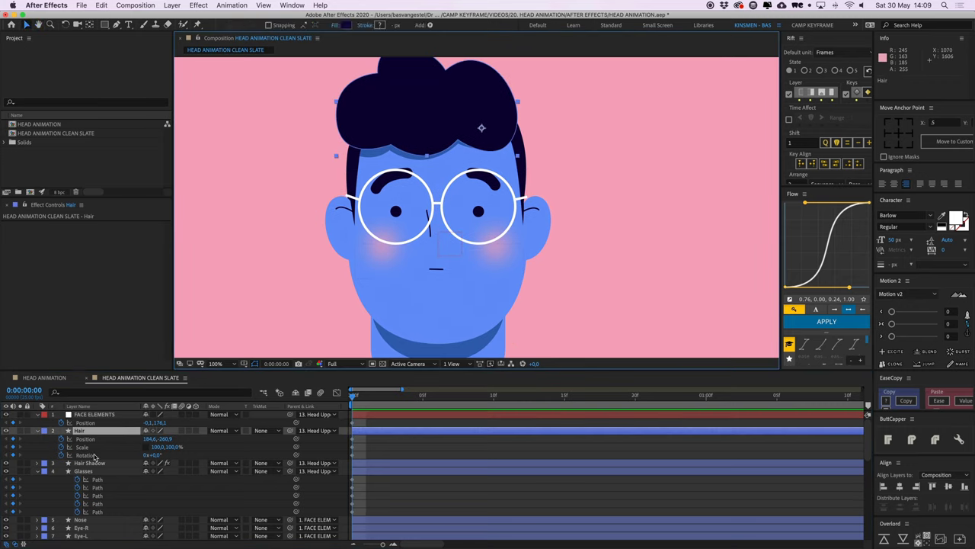
middle_click_drag(429, 92, 428, 117)
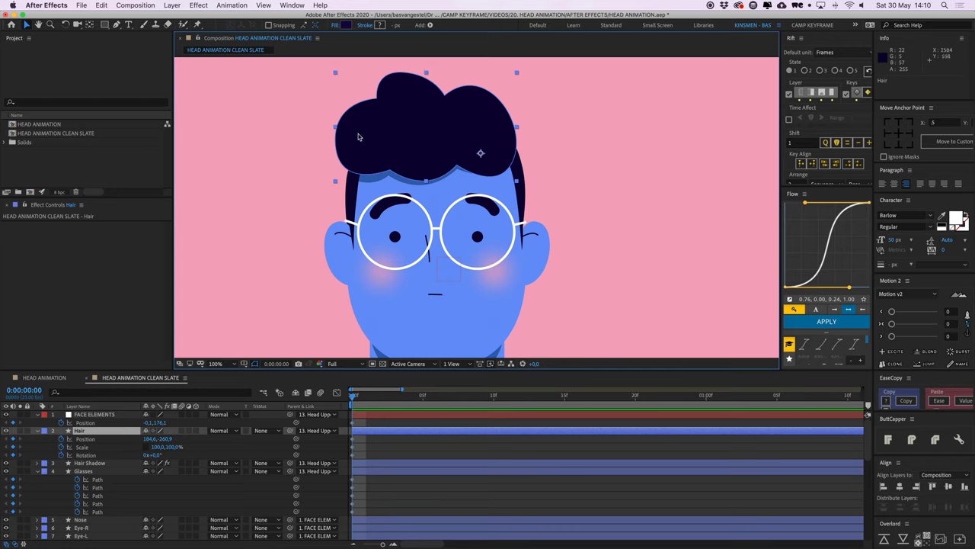
key("w")
left_click_drag(358, 137, 361, 135)
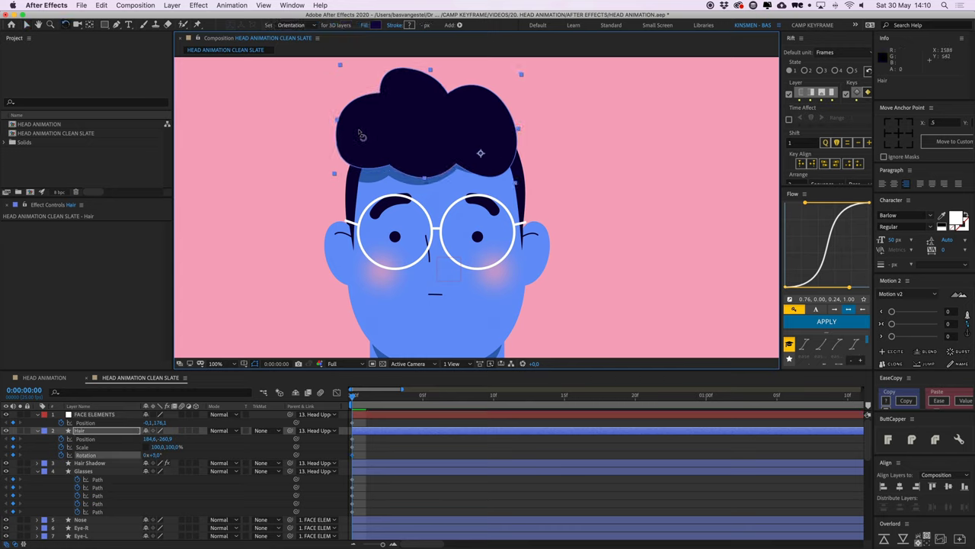
key("super+z")
left_click(394, 442)
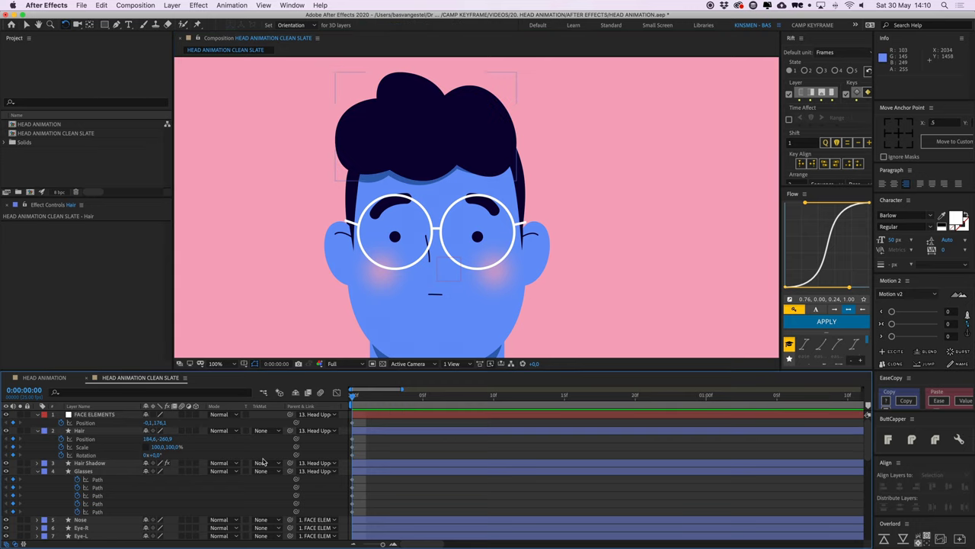
- Inspect the Glasses layer's shape groups and their keyframed Path properties, leaving only the keyframed properties revealed
left_click(85, 471)
left_click(38, 470)
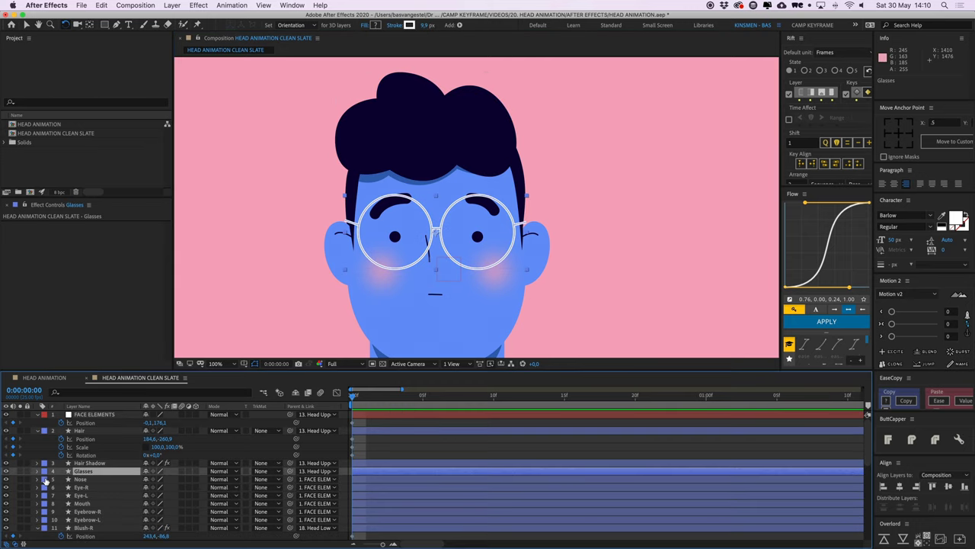
left_click(37, 470)
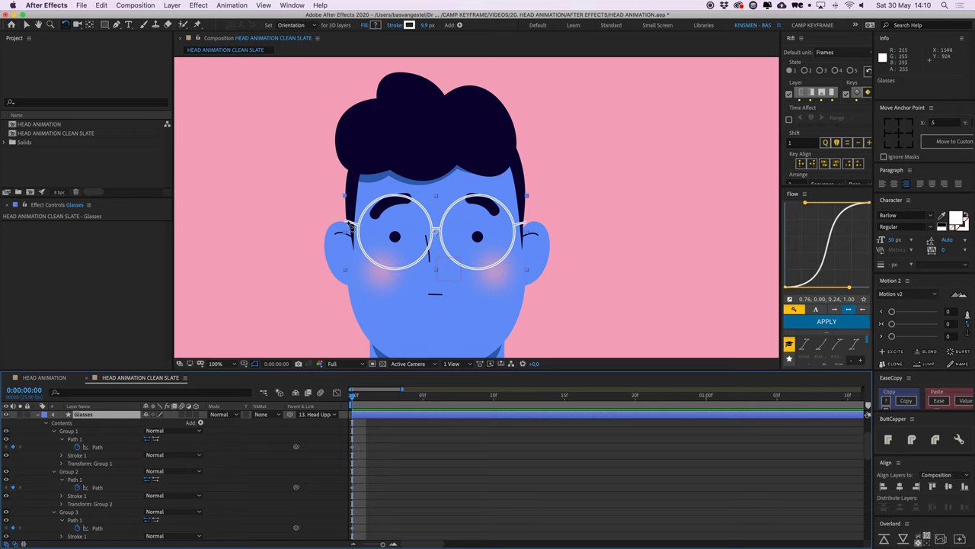
left_click(97, 448)
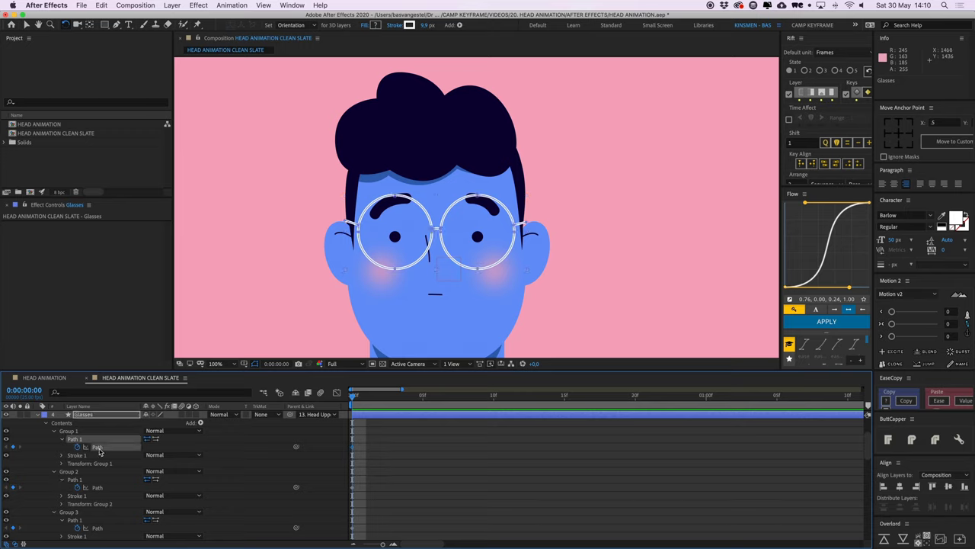
left_click(102, 488)
left_click(104, 529)
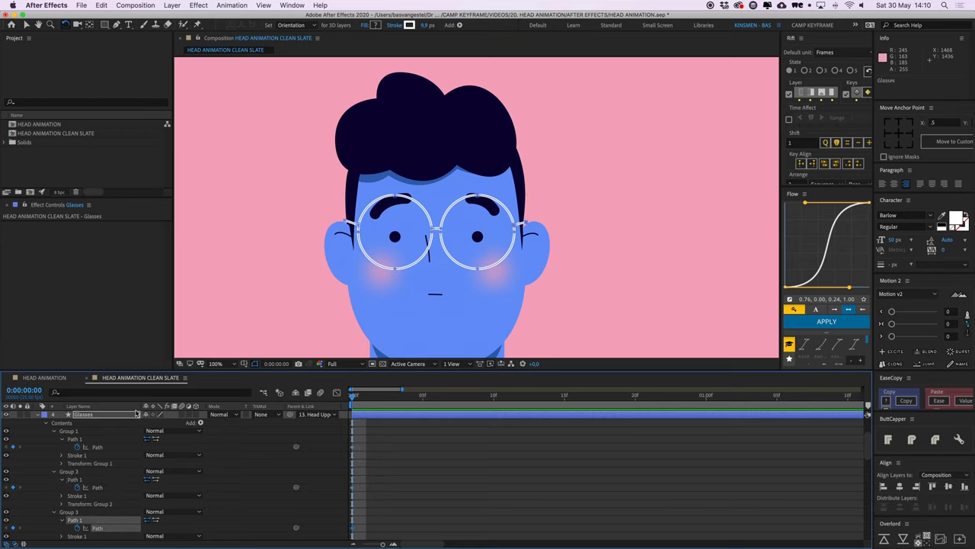
left_click(103, 416)
key("u")
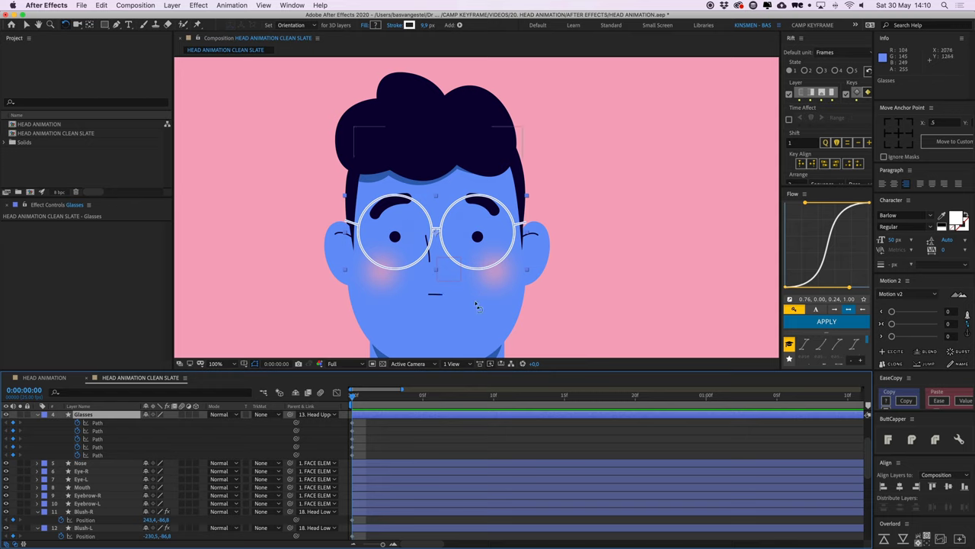
left_click_drag(364, 420, 367, 455)
left_click(370, 453)
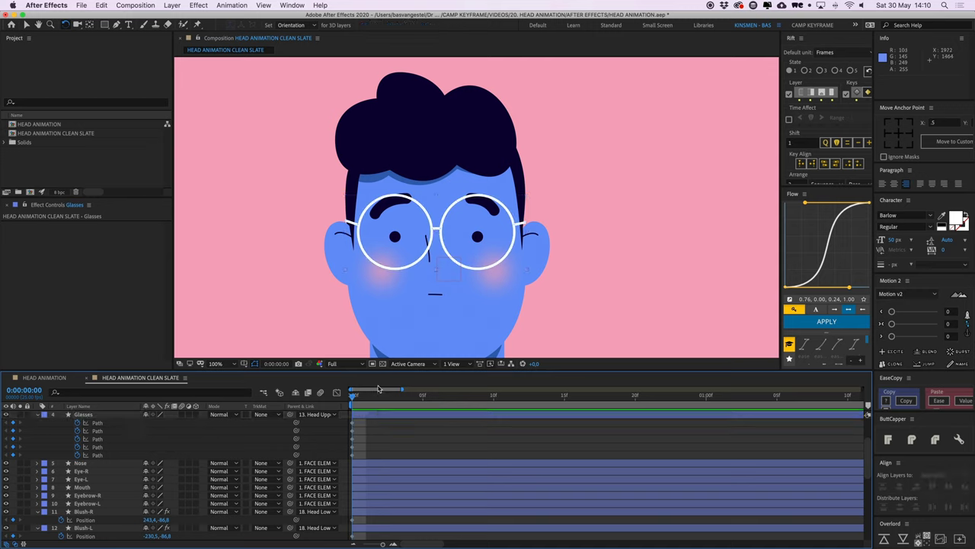
left_click(441, 229)
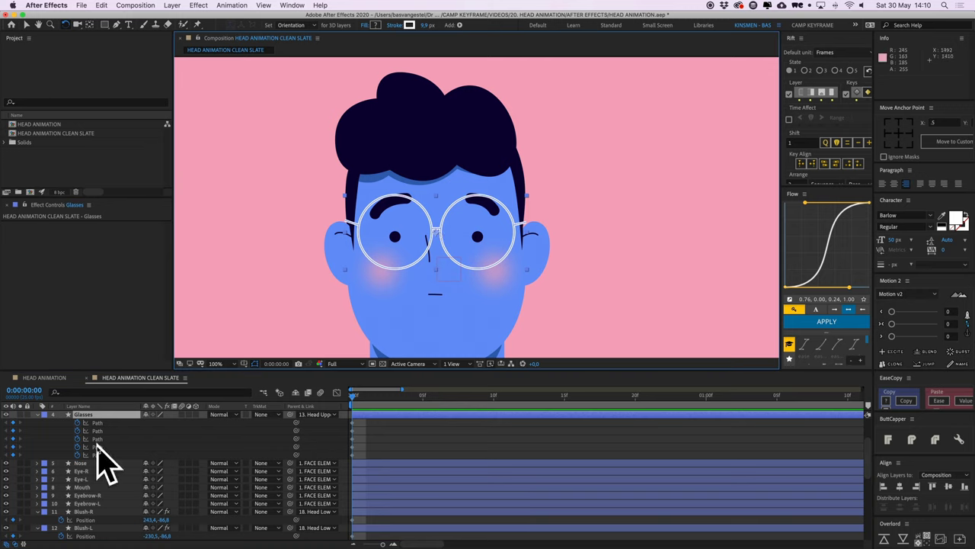
- Examine the keyframed properties of Blush-R, Blush-L, Head Upper Part, Ear Stripe-L and Ear-L
scroll(388, 489, "down", 2)
left_click(87, 497)
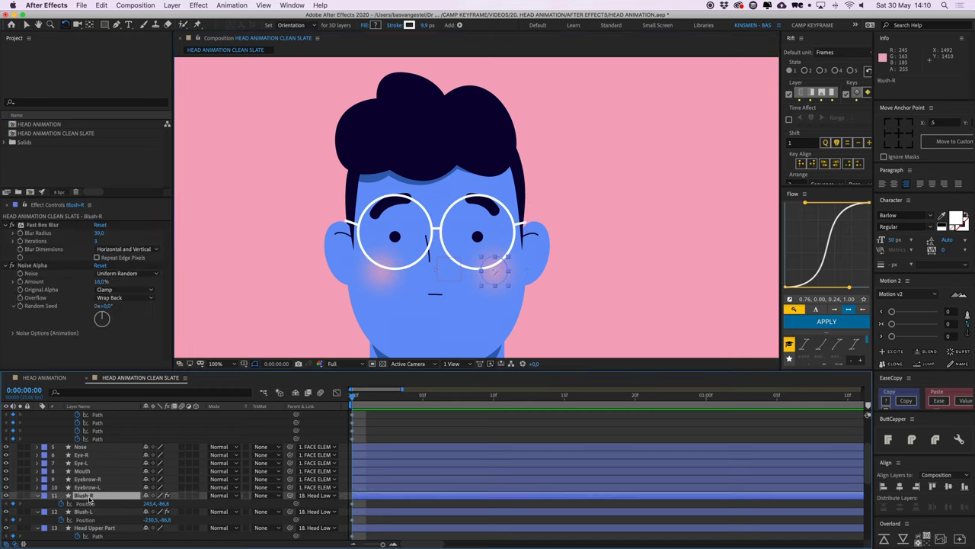
left_click(90, 514, "shift")
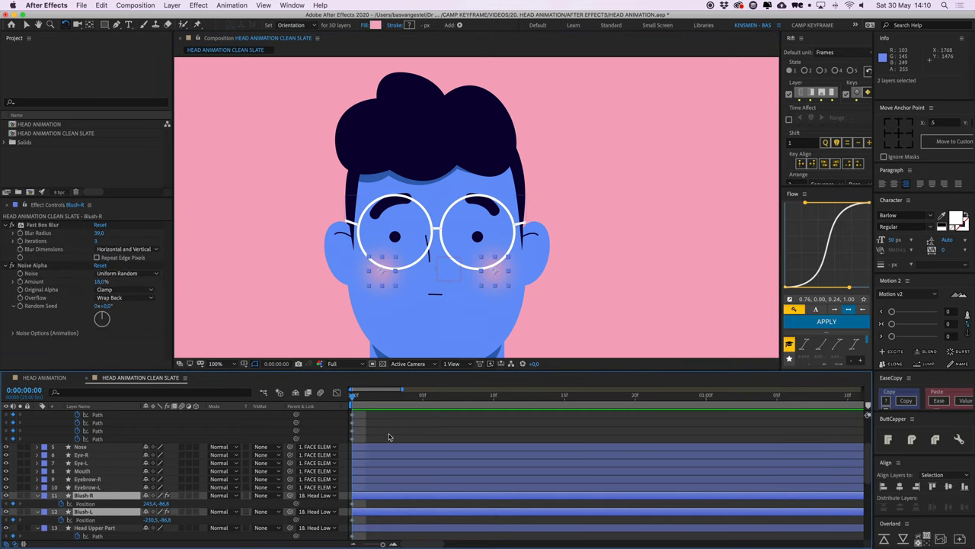
scroll(381, 435, "down", 2)
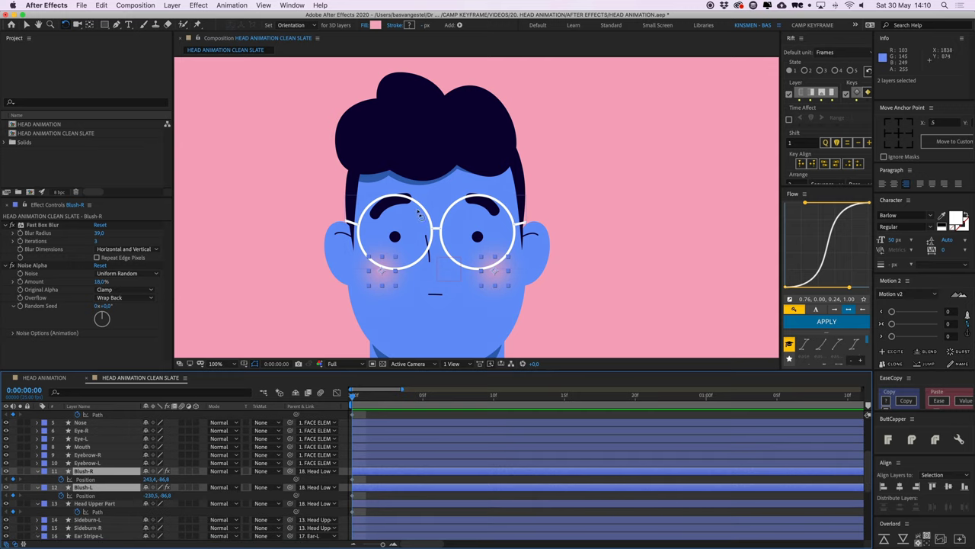
left_click(114, 503)
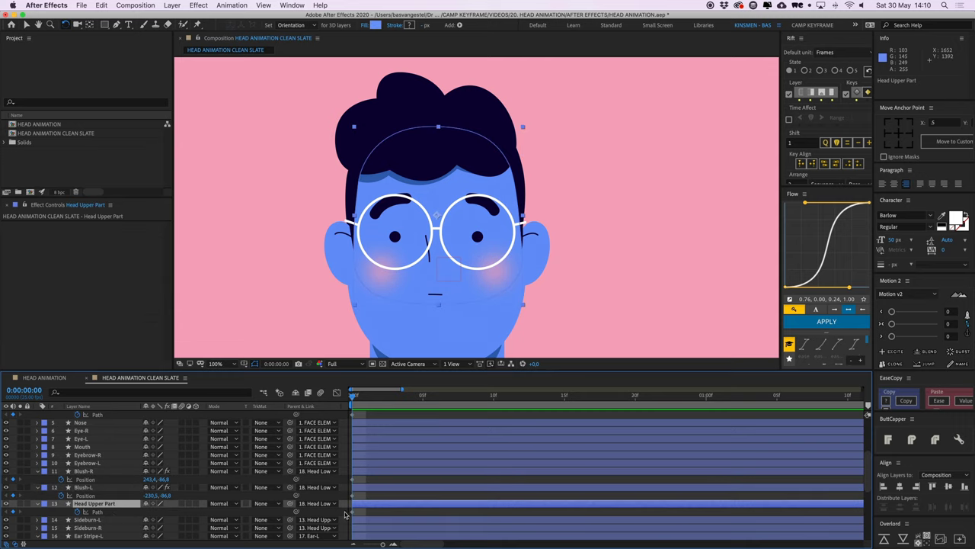
left_click(361, 515)
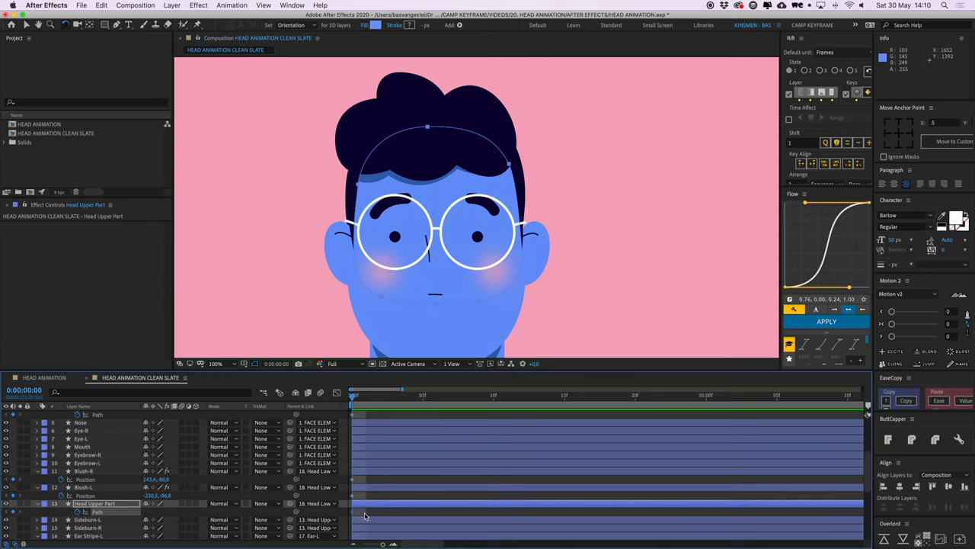
left_click(364, 516)
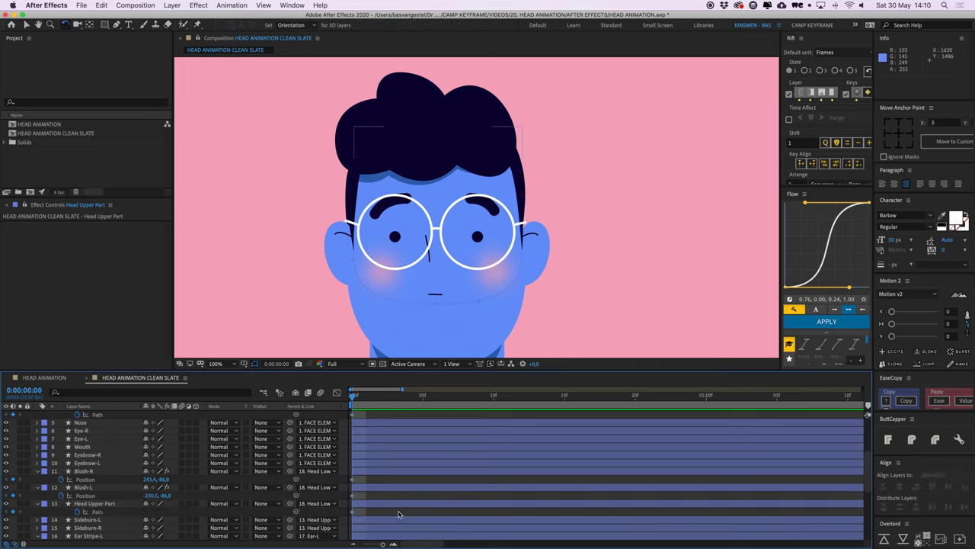
scroll(397, 515, "down", 3)
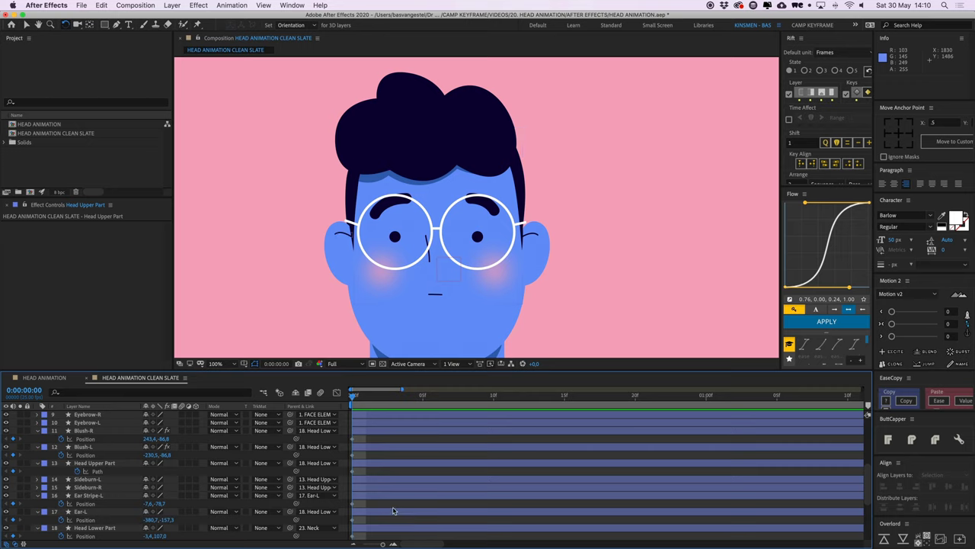
left_click(103, 495)
left_click(92, 512)
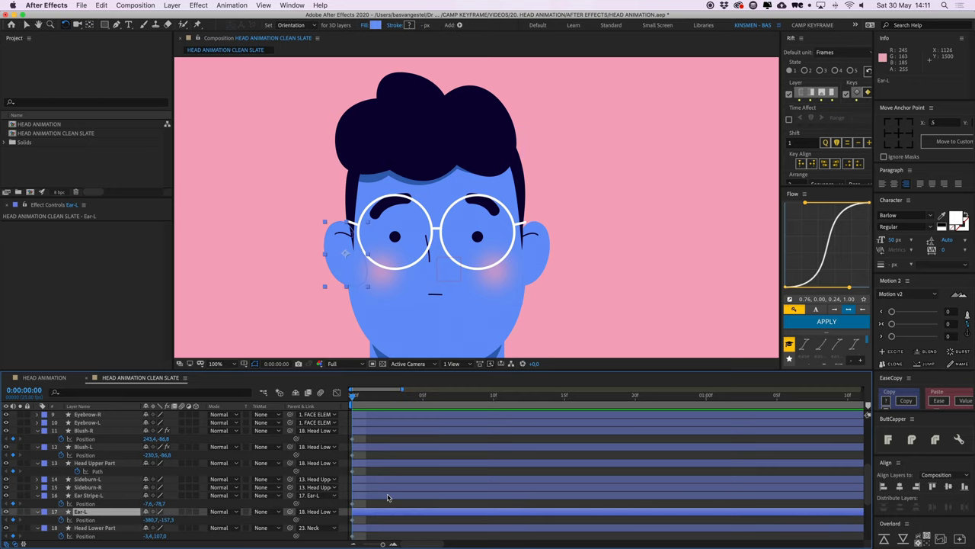
- Nudge Head Lower Part 14 pixels to the left, to Position -17.4, 107.0
scroll(387, 498, "down", 3)
scroll(74, 520, "down", 1)
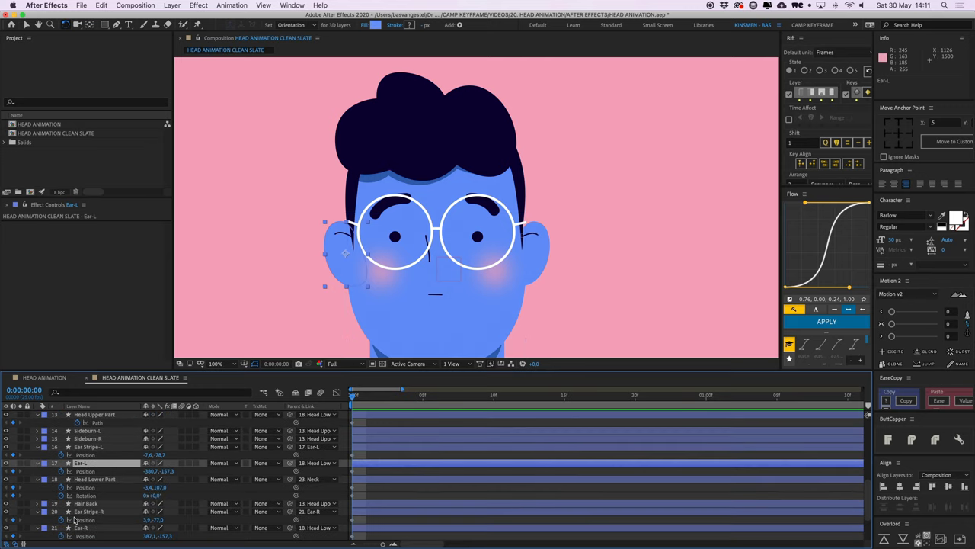
left_click(96, 479)
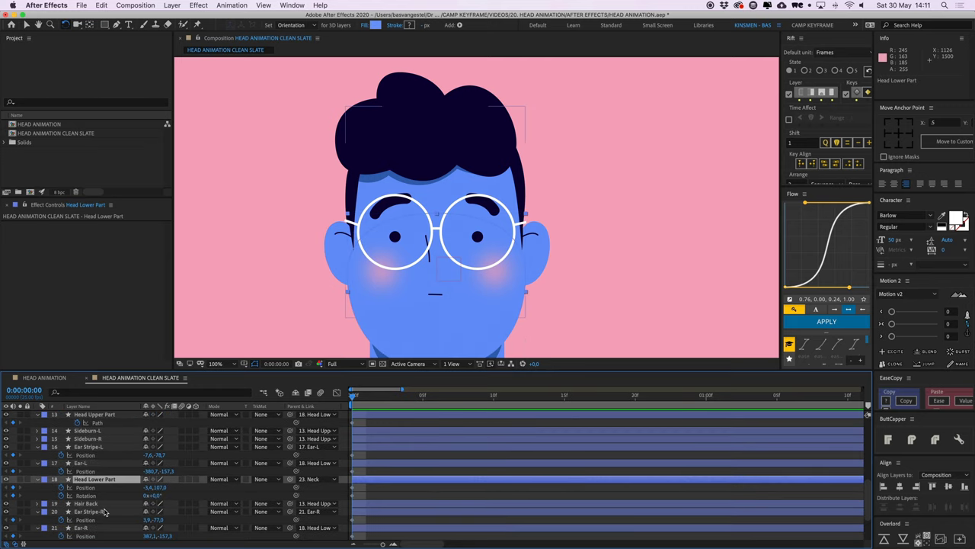
scroll(466, 250, "down", 3)
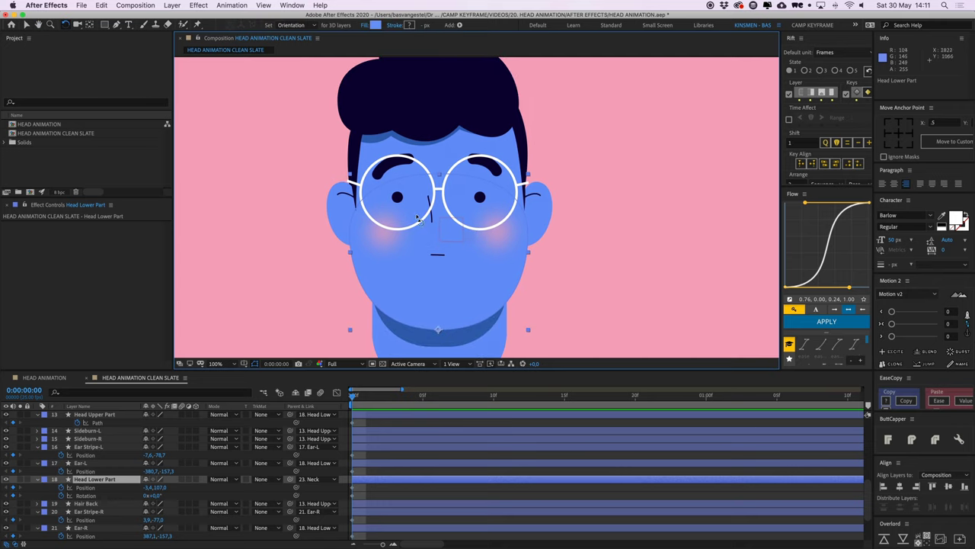
key("Left")
key("Left")
key("Left")
key("Left")
key("Left")
key("Left")
key("Left")
key("Left")
key("Left")
key("Left")
key("Left")
key("Left")
key("Left")
key("Left")
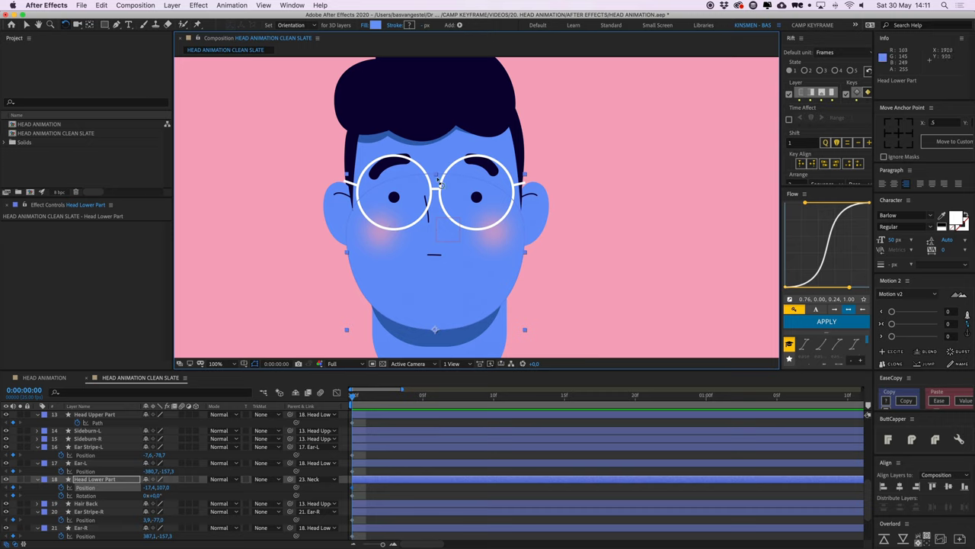
- Try a slight rotation of Head Lower Part, and undo it together with the leftward nudges of that layer
left_click_drag(438, 180, 428, 182)
key("super+z")
key("super+z")
key("super+z")
key("super+z")
key("super+z")
key("super+z")
key("super+z")
key("super+z")
key("super+z")
key("super+z")
key("super+z")
key("super+z")
key("super+z")
key("super+z")
key("super+z")
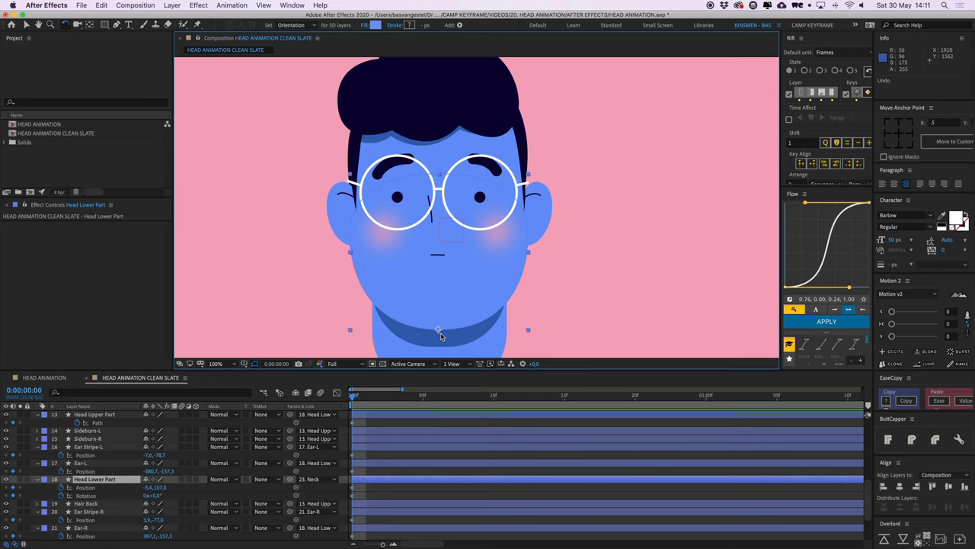
key("super+z")
key("super+shift+z")
- Examine the keyframed properties of Ear Stripe-R, Ear-R, Neck Shadow and Neck, and the keyframes all layers share on the first frame
left_click(390, 472)
left_click(99, 512)
scroll(98, 509, "down", 3)
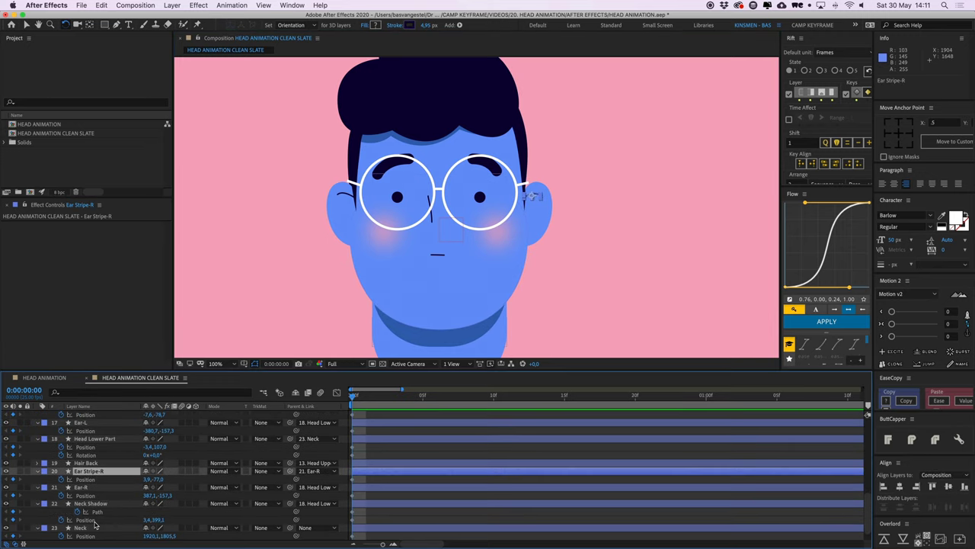
left_click(96, 504)
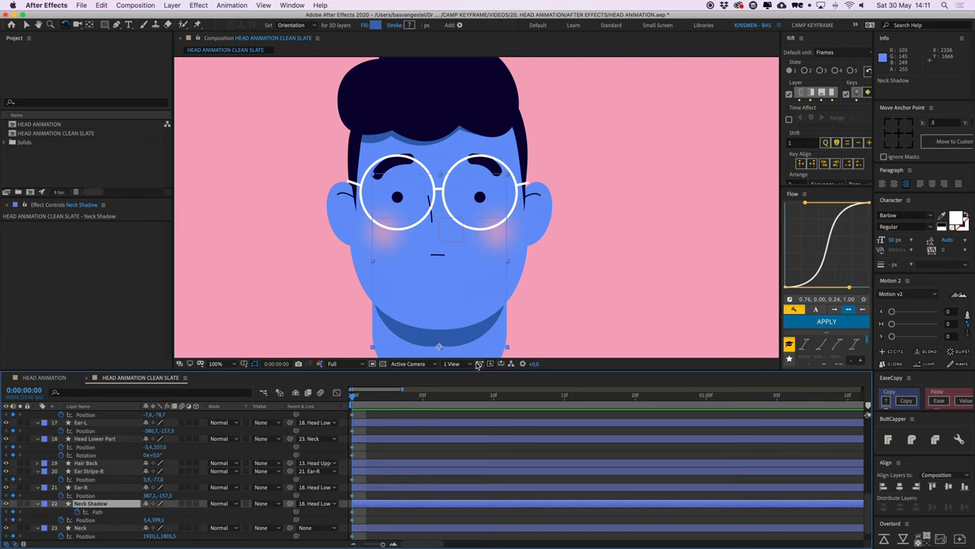
scroll(317, 524, "down", 1)
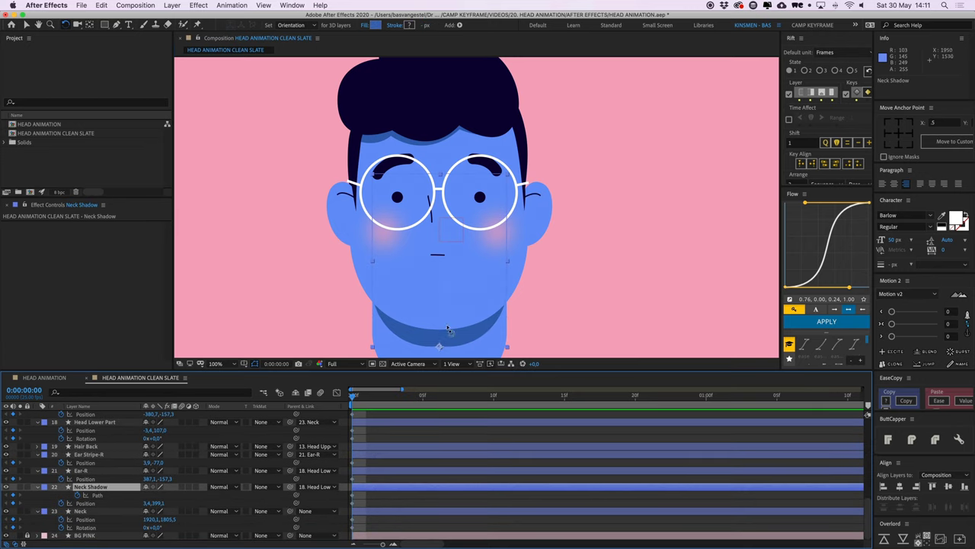
left_click_drag(477, 308, 477, 267)
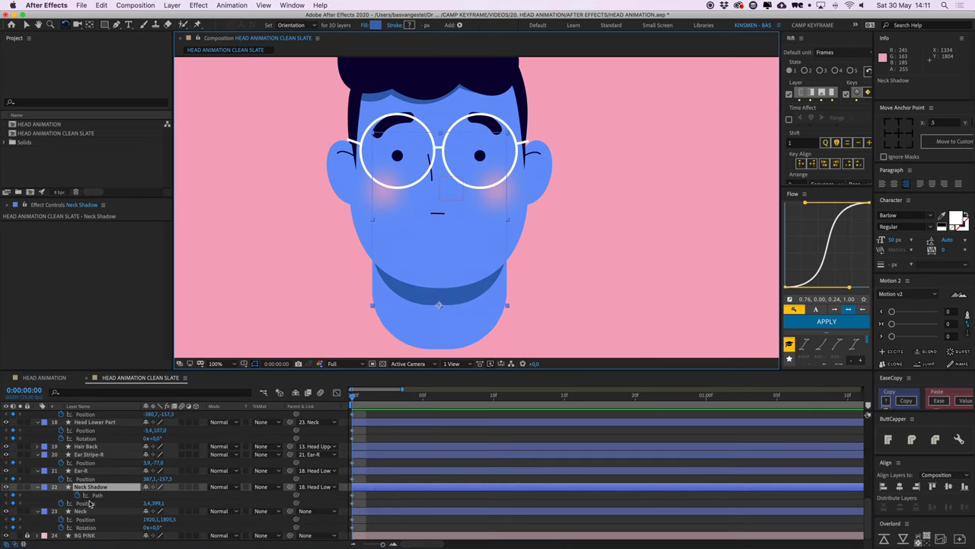
key("v")
left_click(85, 471)
left_click(94, 487)
scroll(470, 278, "down", 1)
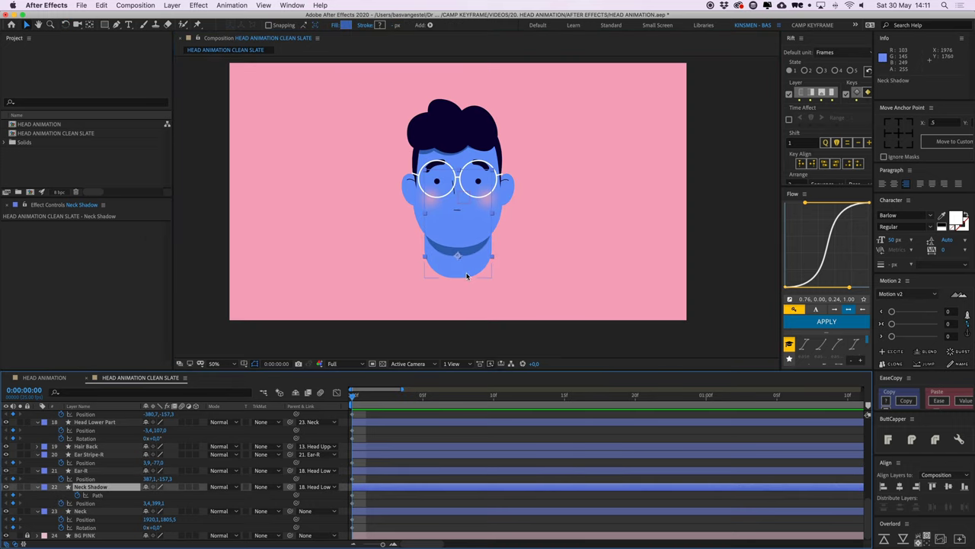
key("period")
key("period")
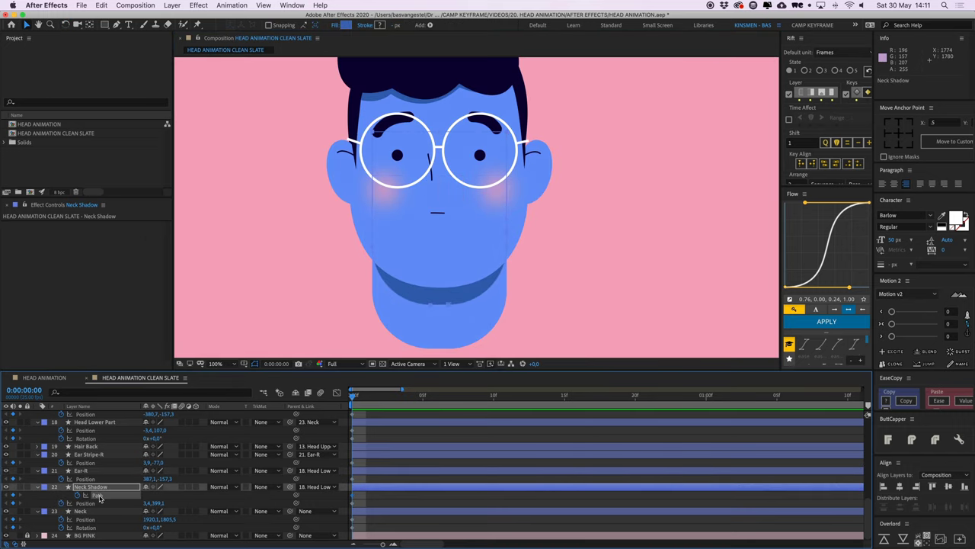
left_click(95, 504)
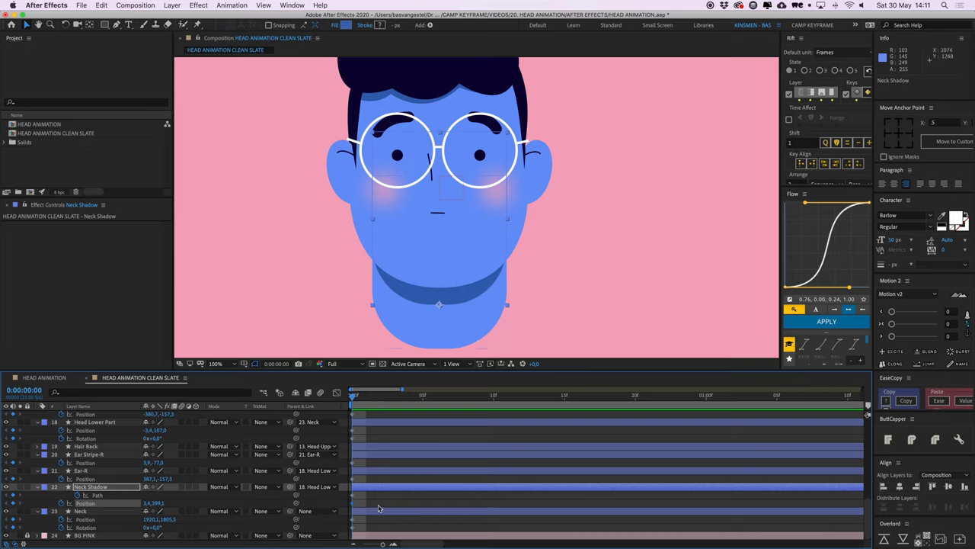
left_click(87, 511)
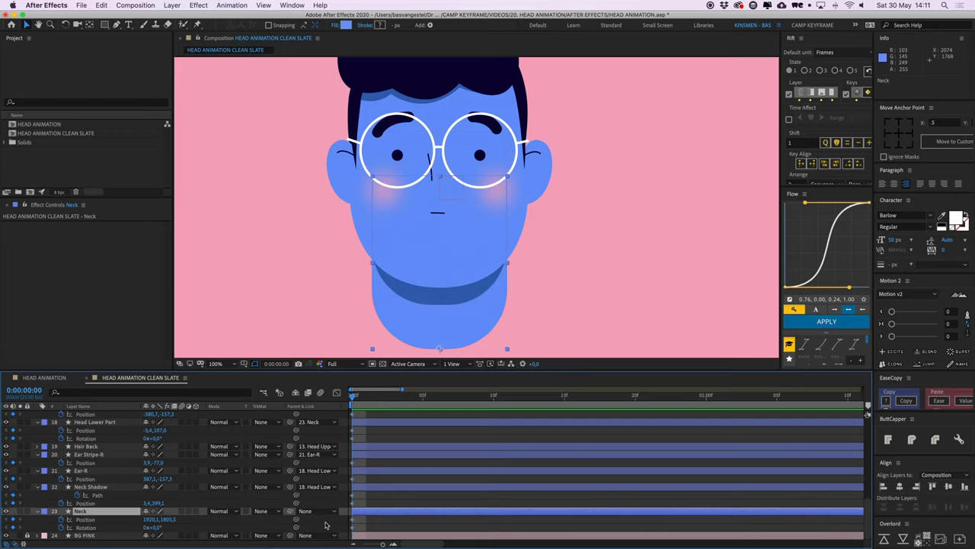
left_click(375, 525)
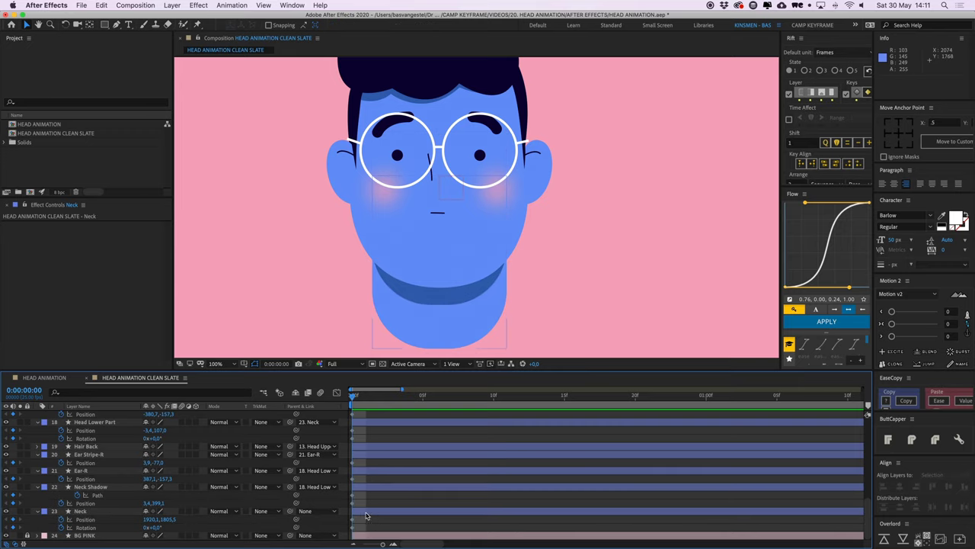
scroll(364, 525, "up", 10)
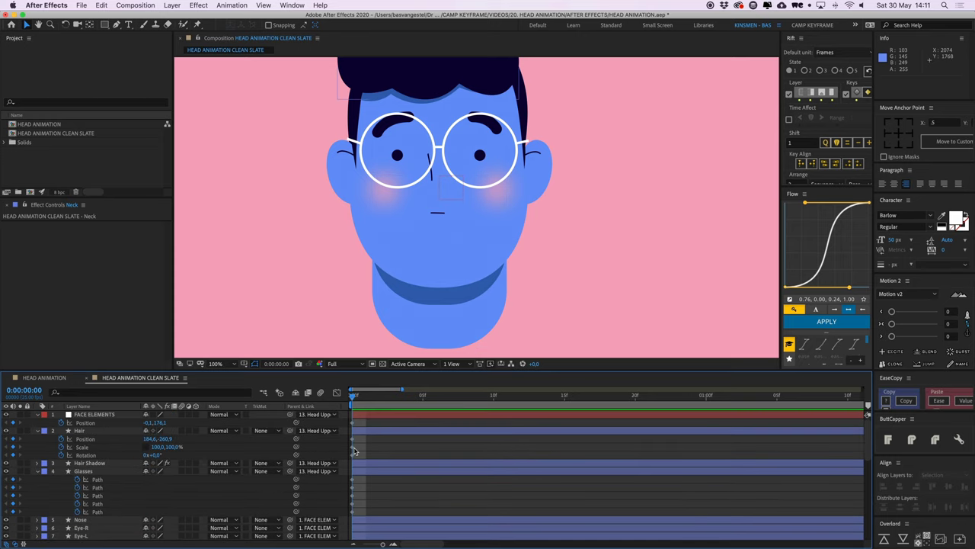
scroll(452, 227, "down", 2)
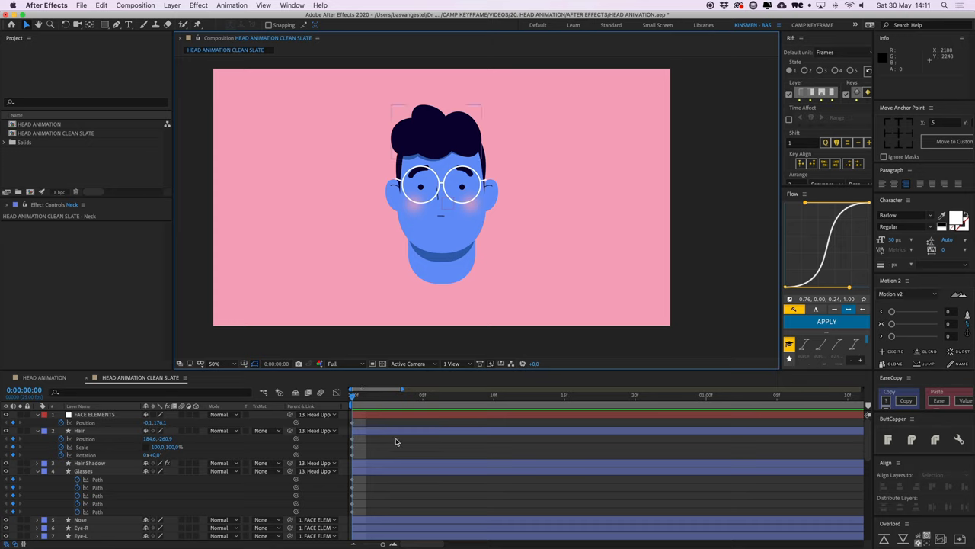
- Open the Joysticks_n_Sliders script with all unlocked layers selected at frame 1
key("Page_Down")
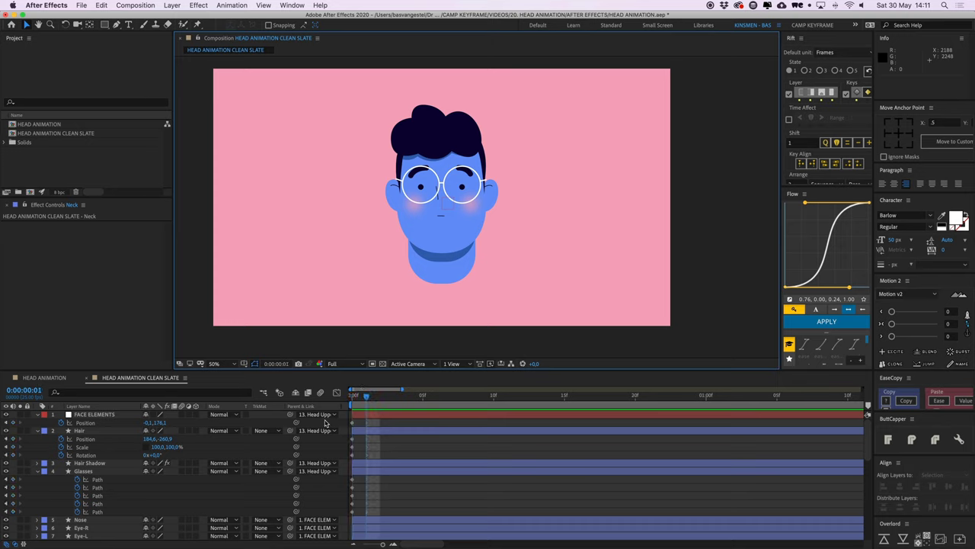
key("super+a")
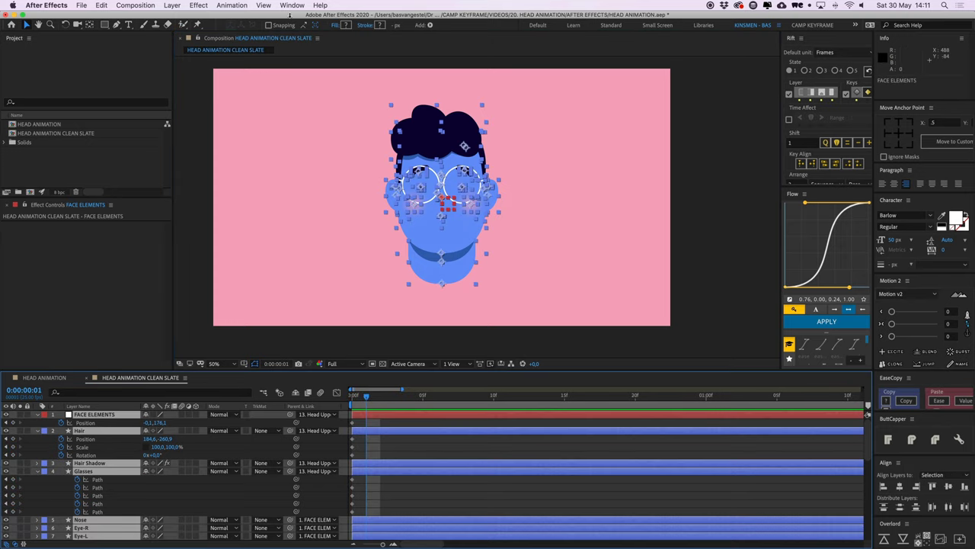
left_click(292, 5)
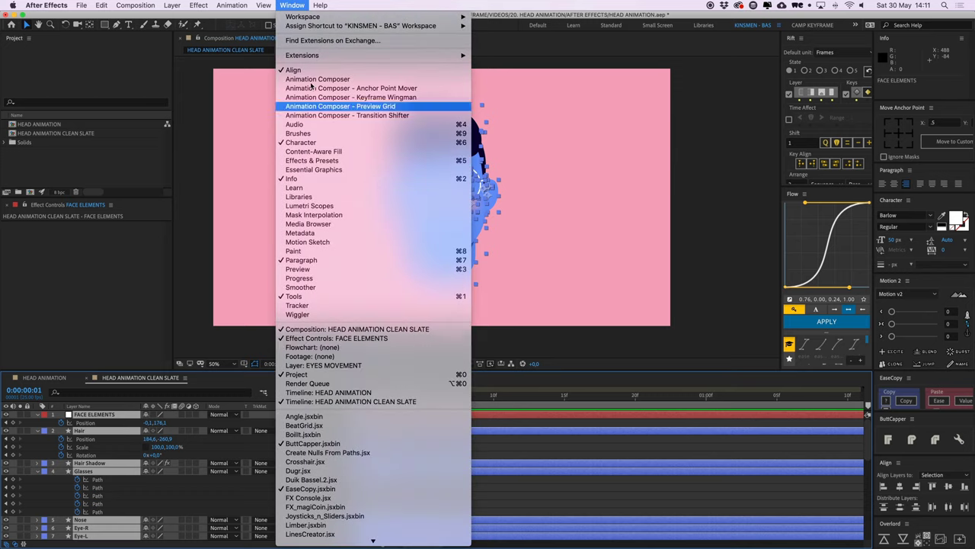
left_click(344, 516)
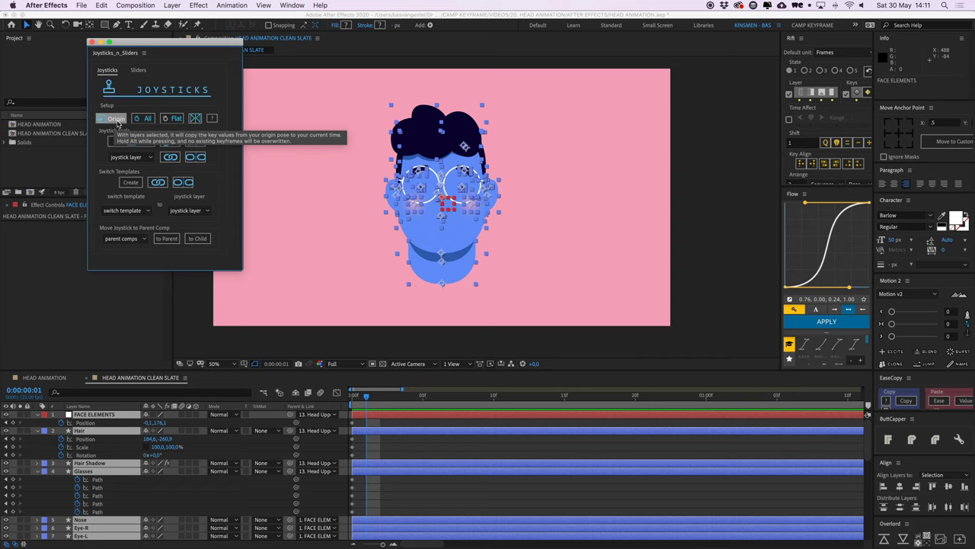
- Copy the origin pose keyframes of all unlocked layers to frame 1 with Joysticks_n_Sliders
left_click(116, 119)
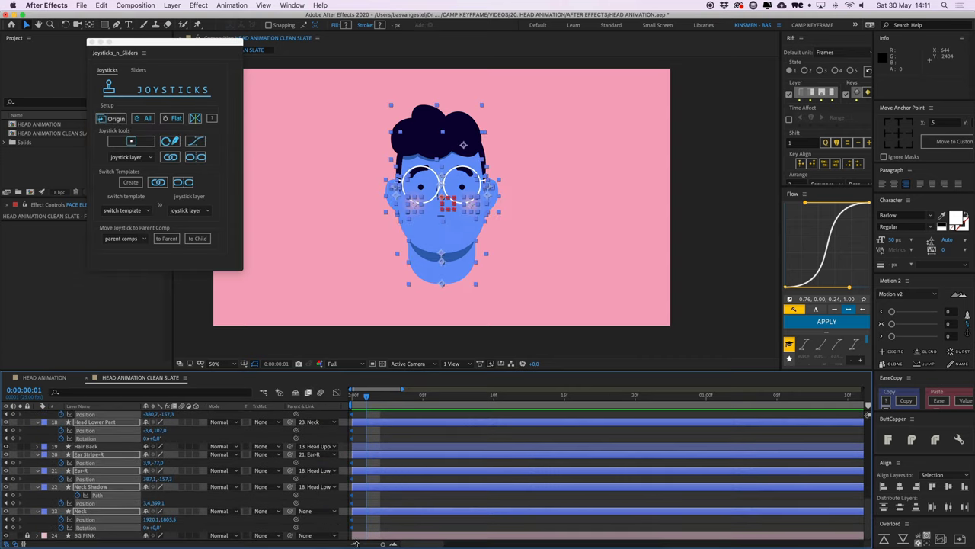
key("super+a")
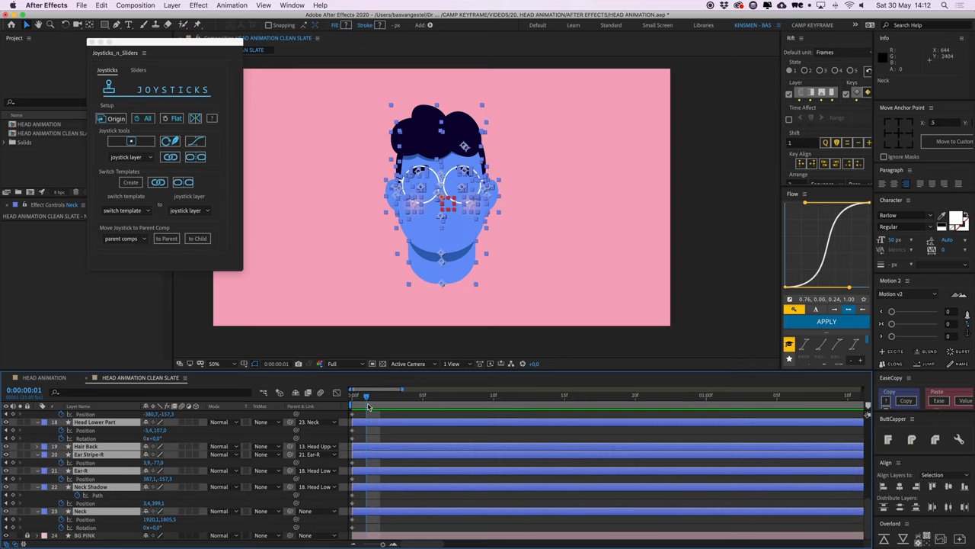
left_click_drag(366, 398, 355, 403)
left_click(113, 118)
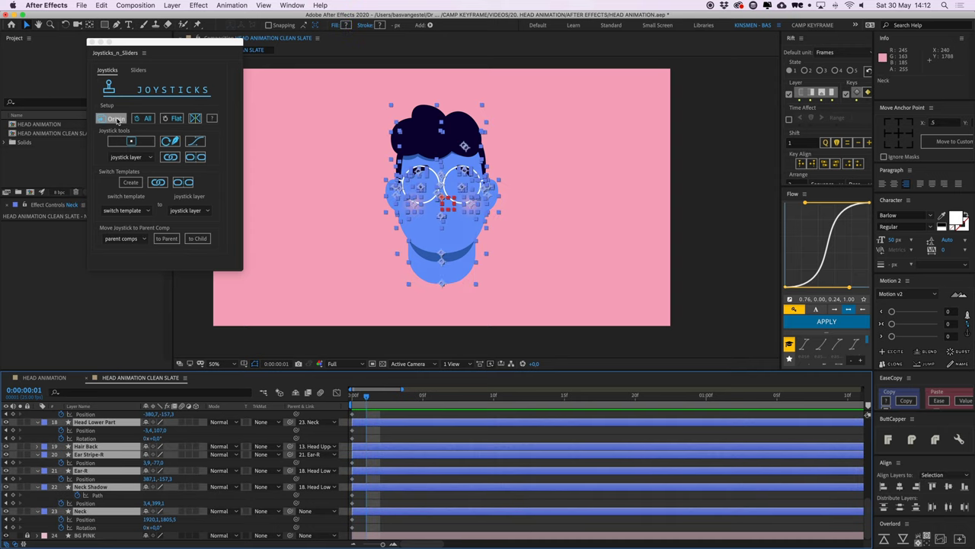
scroll(382, 442, "up", 10)
left_click(386, 426)
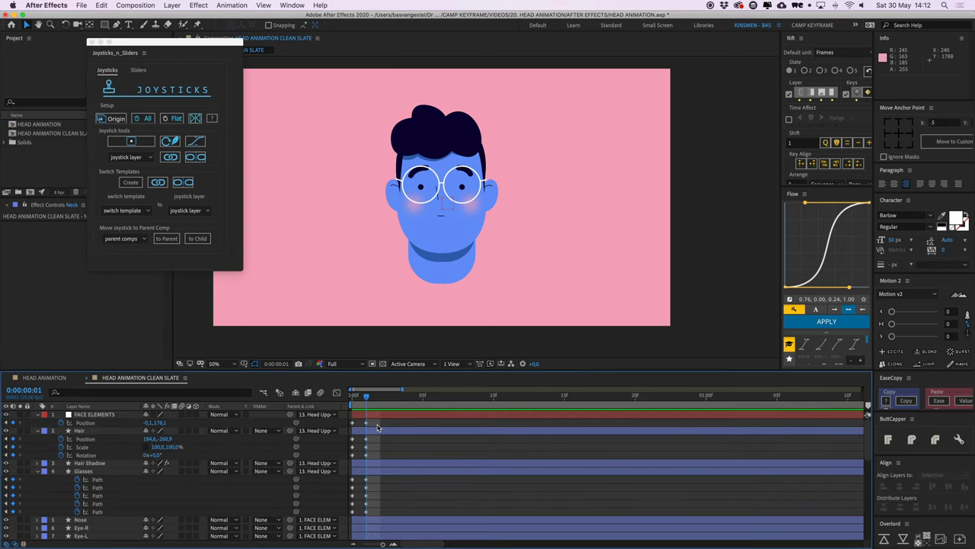
left_click(386, 439)
- Rotate the Neck layer to 3° around its anchor point at frame 1
scroll(482, 201, "up", 1)
left_click_drag(429, 168, 477, 191)
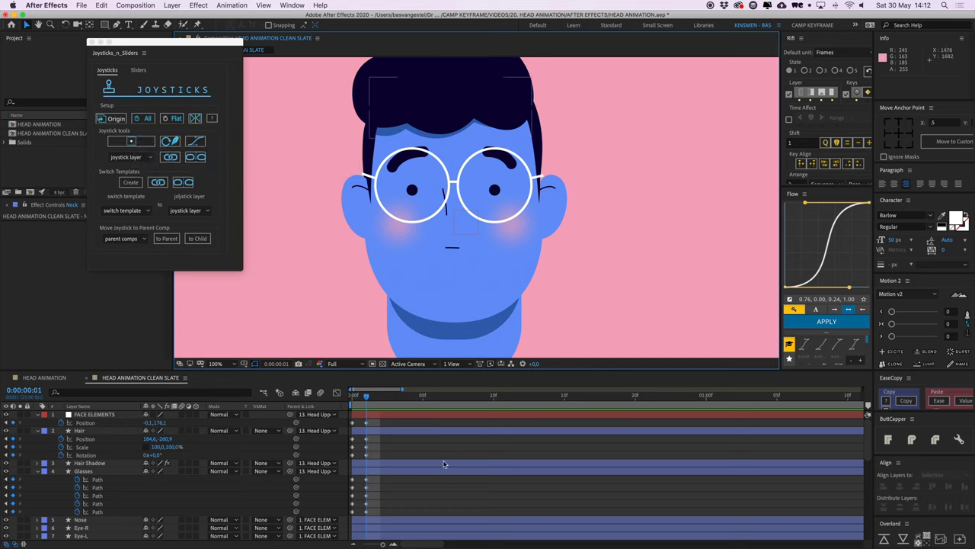
left_click_drag(152, 51, 119, 65)
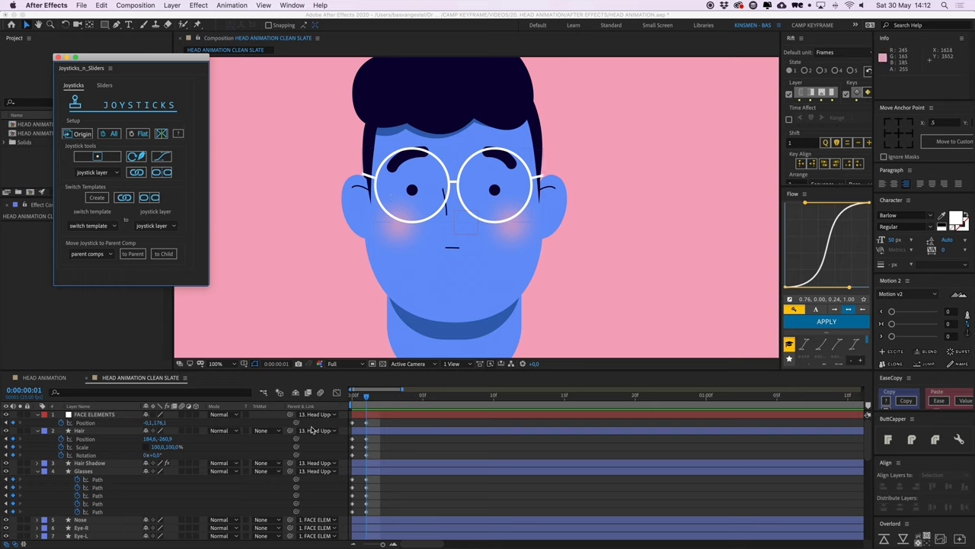
scroll(387, 491, "down", 10)
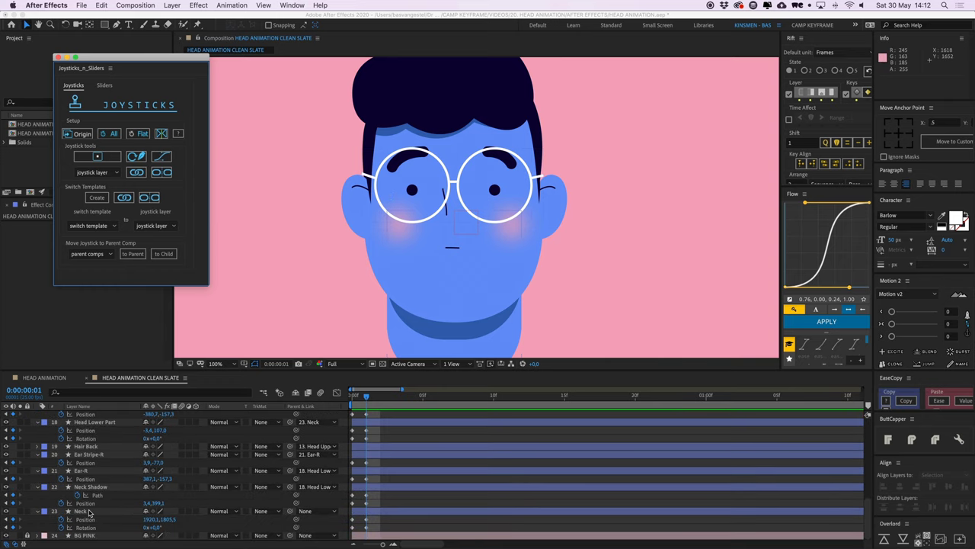
left_click(82, 511)
scroll(439, 275, "down", 4)
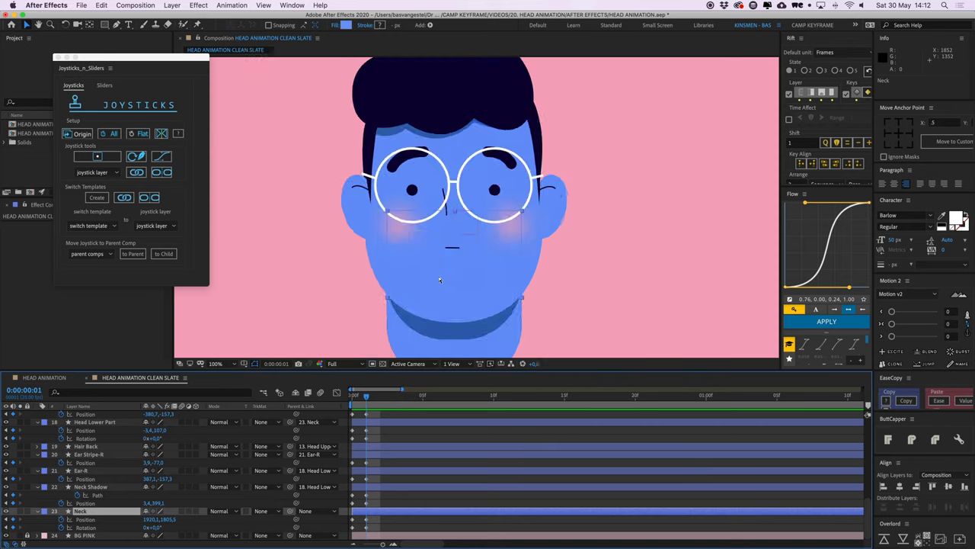
key("w")
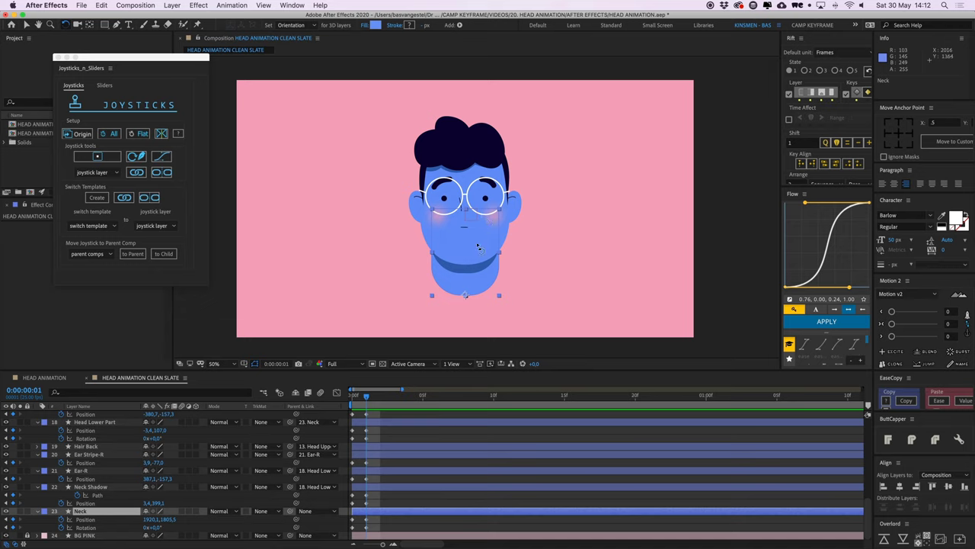
left_click_drag(499, 237, 494, 217)
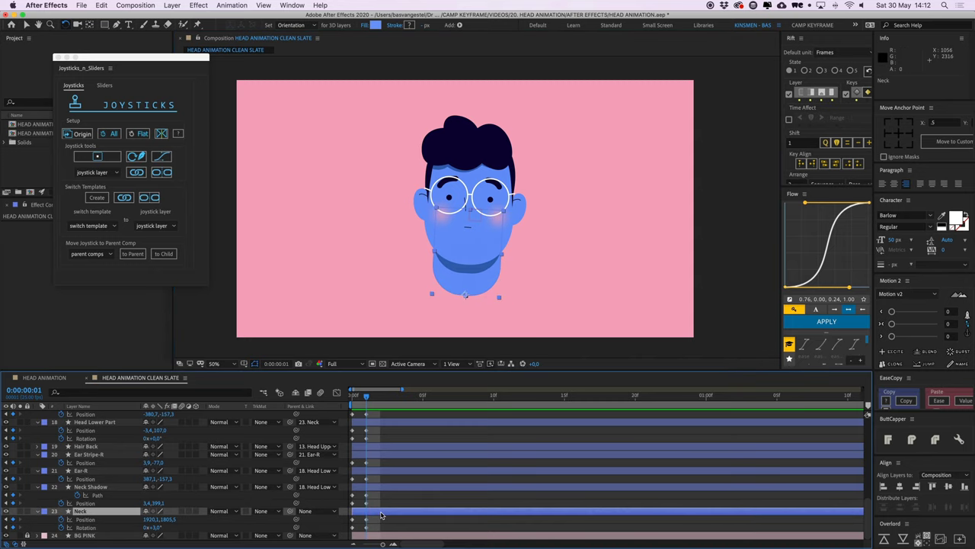
- Nudge the Neck layer 20 pixels to the right at frame 1, to Position 1940.1, 1805.5, and compare it with the origin frame
key("period")
key("space")
left_click_drag(484, 304, 483, 204)
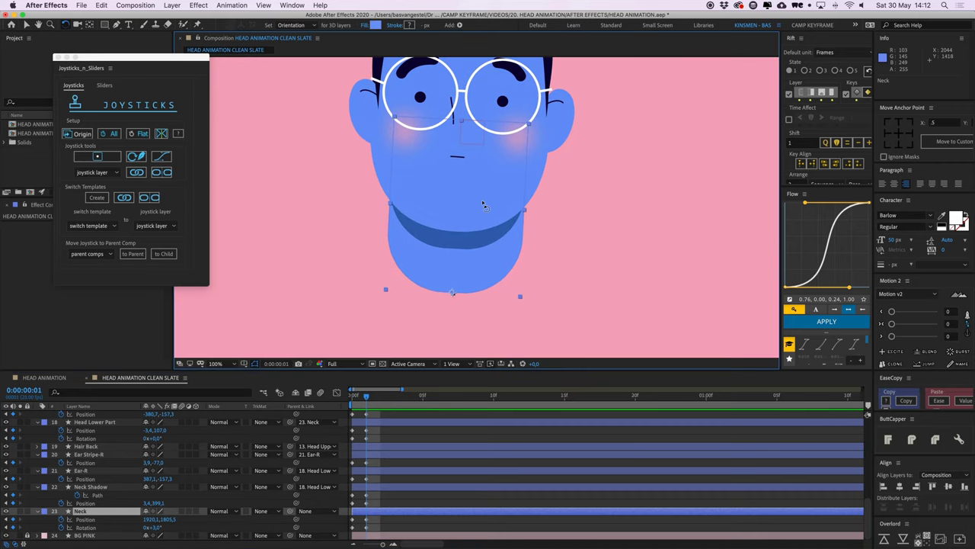
key("shift+Right")
key("shift+Right")
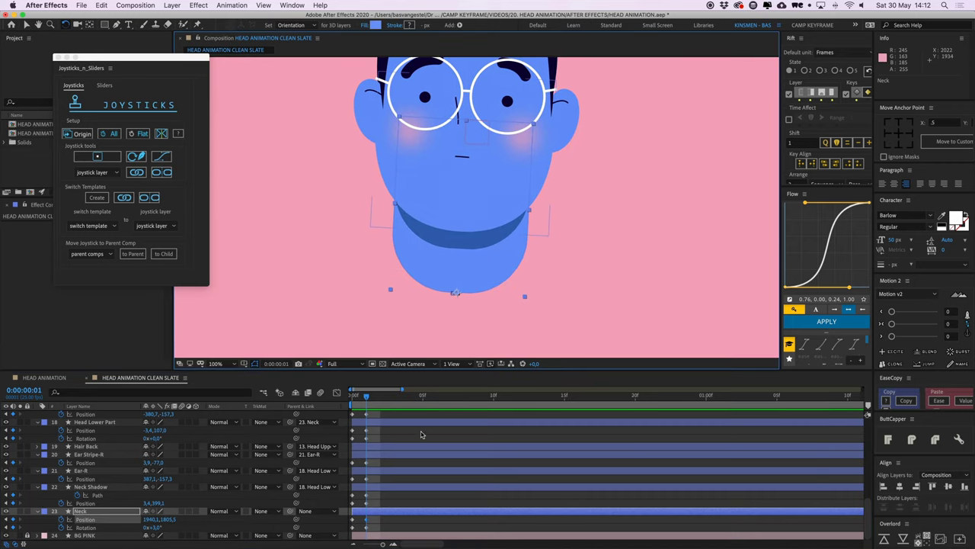
left_click(422, 435)
key("space")
left_click_drag(478, 238, 469, 290)
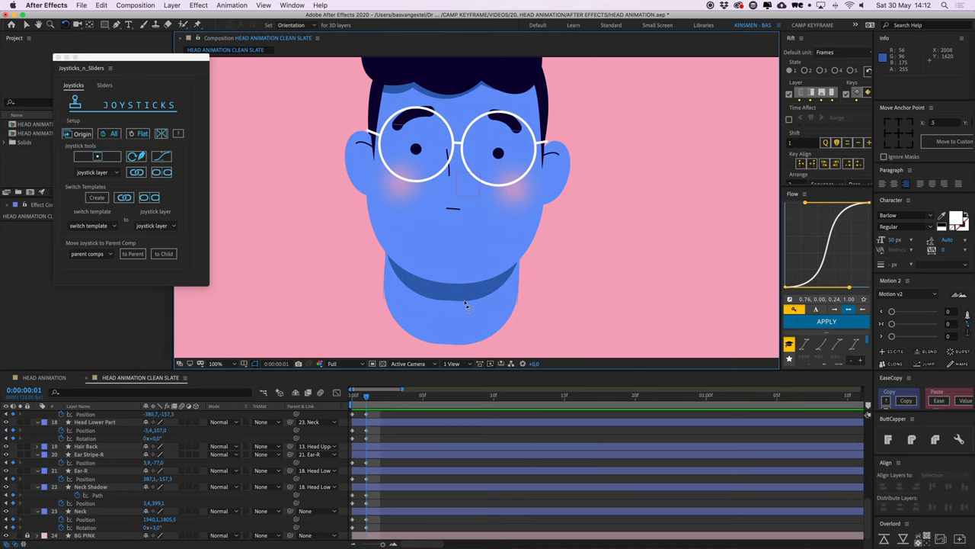
key("space")
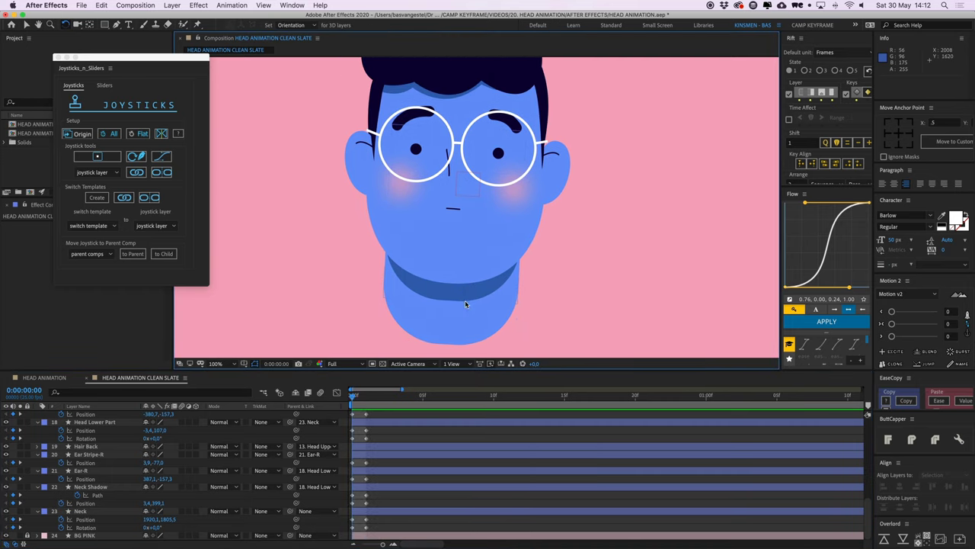
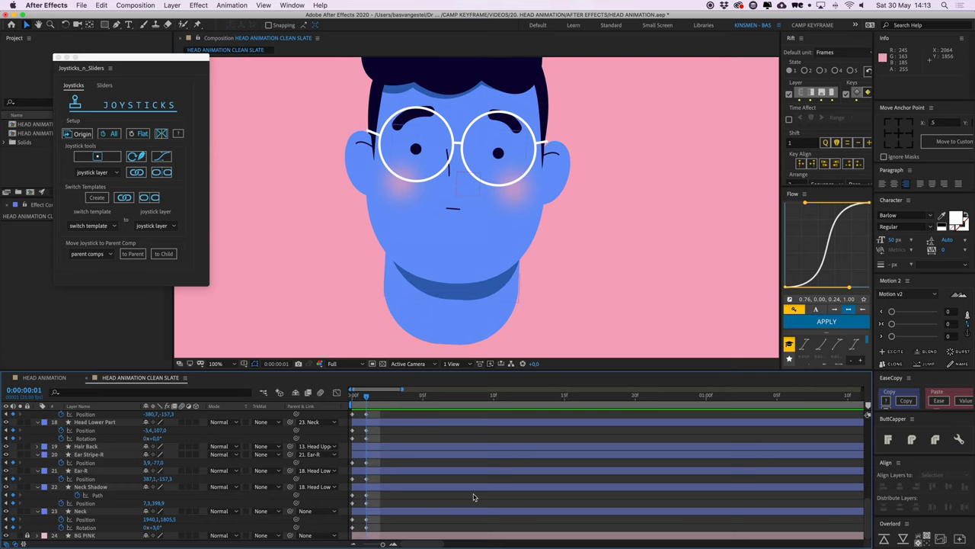
- Nudge Ear-R inward to the left at frame 1, to Position 371.1, -156.5
left_click(80, 471)
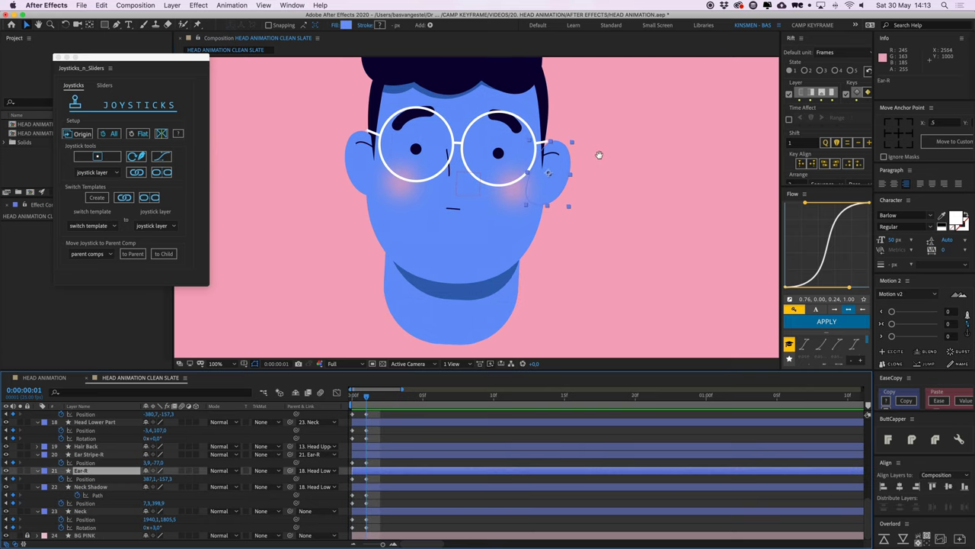
left_click_drag(600, 155, 579, 192)
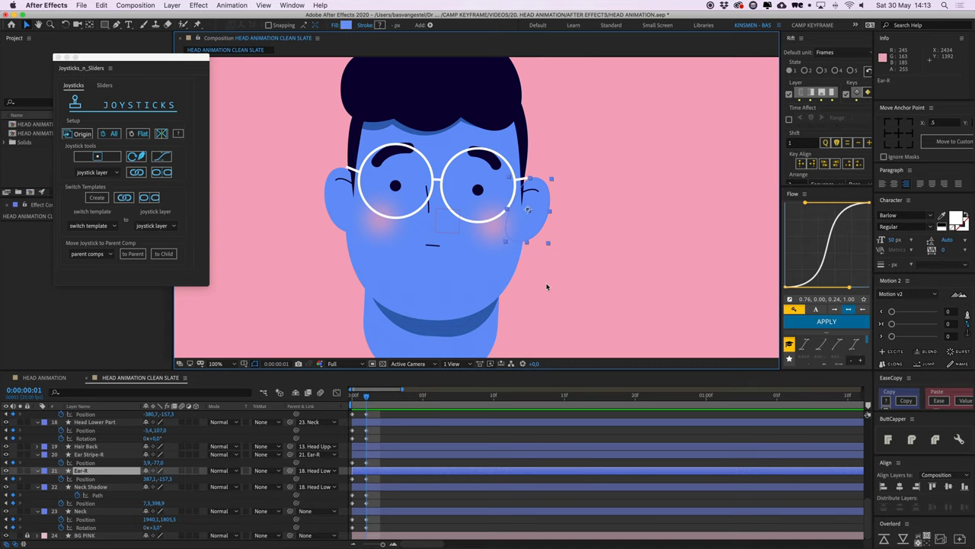
key("Left")
key("Left")
key("Left")
key("Left")
key("Left")
key("Left")
key("Left")
key("Left")
key("Left")
key("Left")
key("Left")
key("Left")
key("Left")
key("Left")
key("Left")
key("Left")
key("Left")
key("Left")
key("Left")
key("Left")
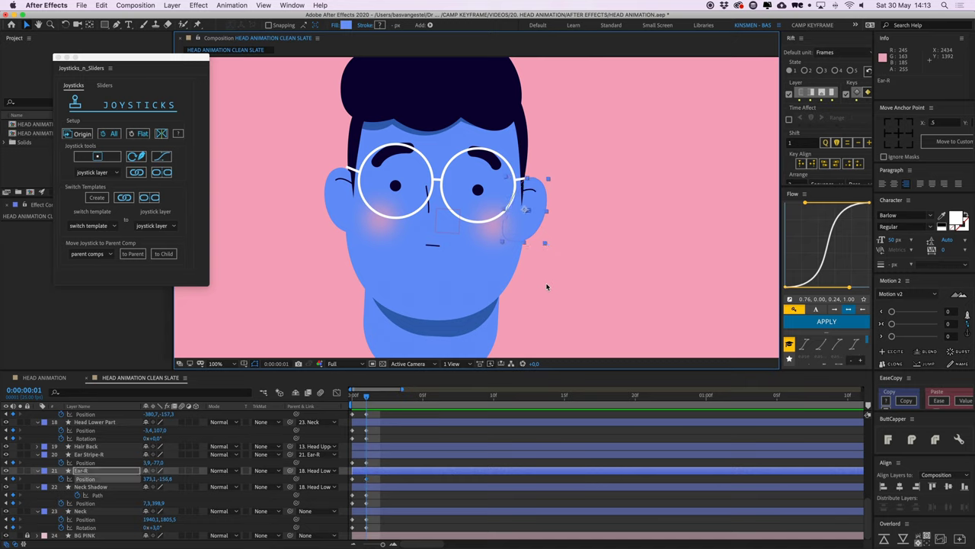
key("Right")
key("Right")
key("Right")
key("Right")
left_click(442, 430)
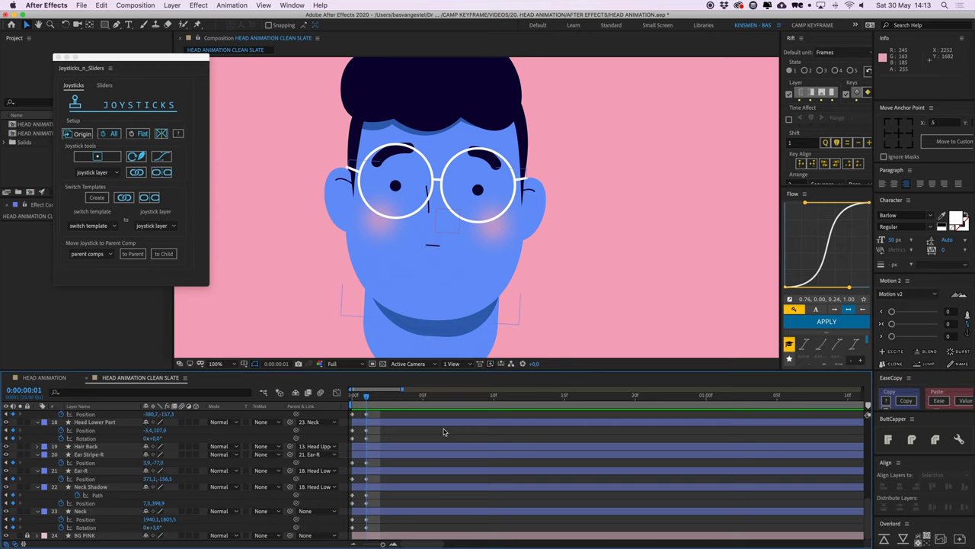
- Remove the Position keyframes from the Ear Stripe-R layer, which follows Ear-R, and collapse its properties
left_click(542, 212)
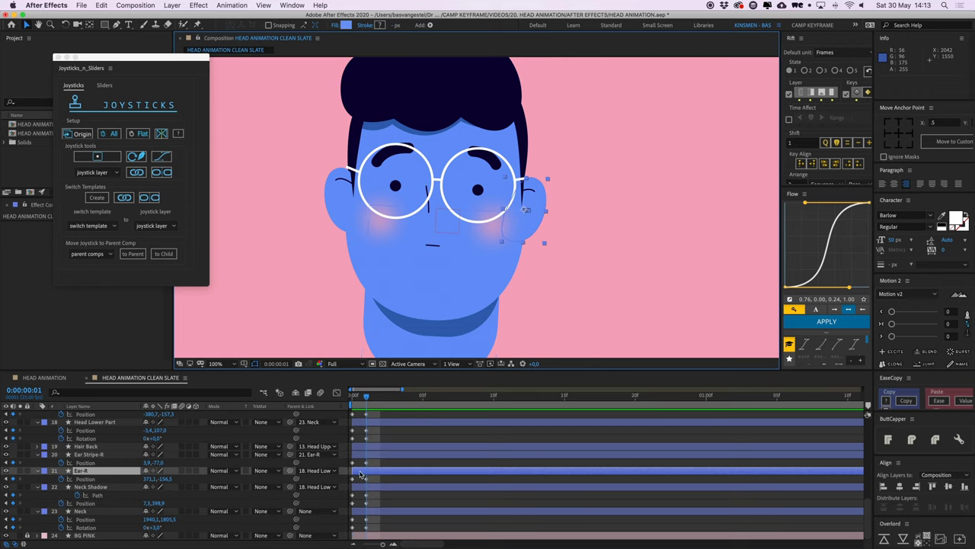
left_click(78, 455)
left_click(420, 437)
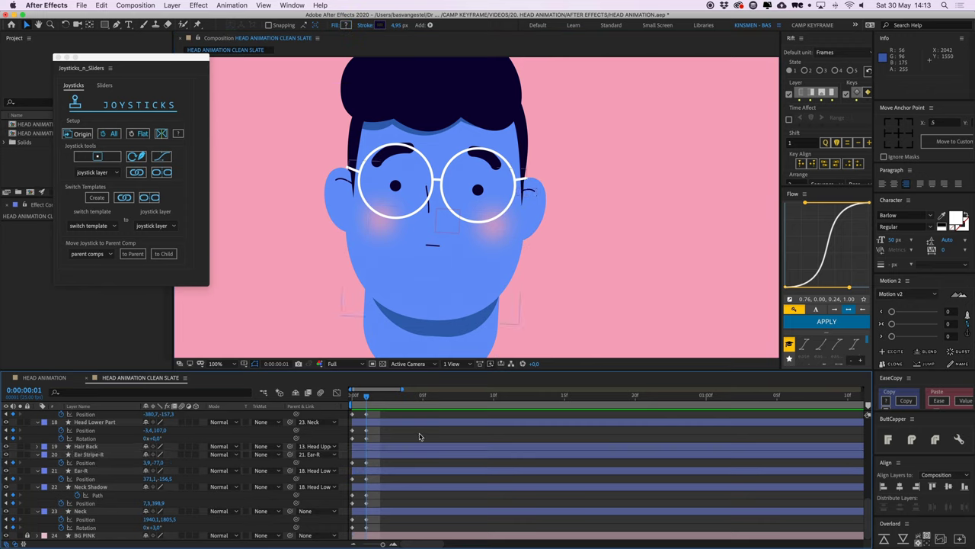
left_click(87, 454)
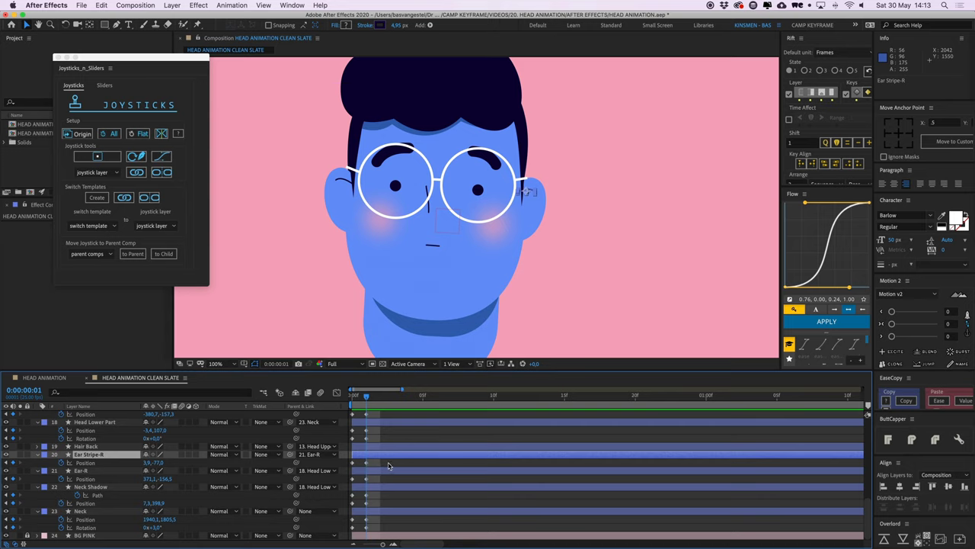
left_click(366, 462)
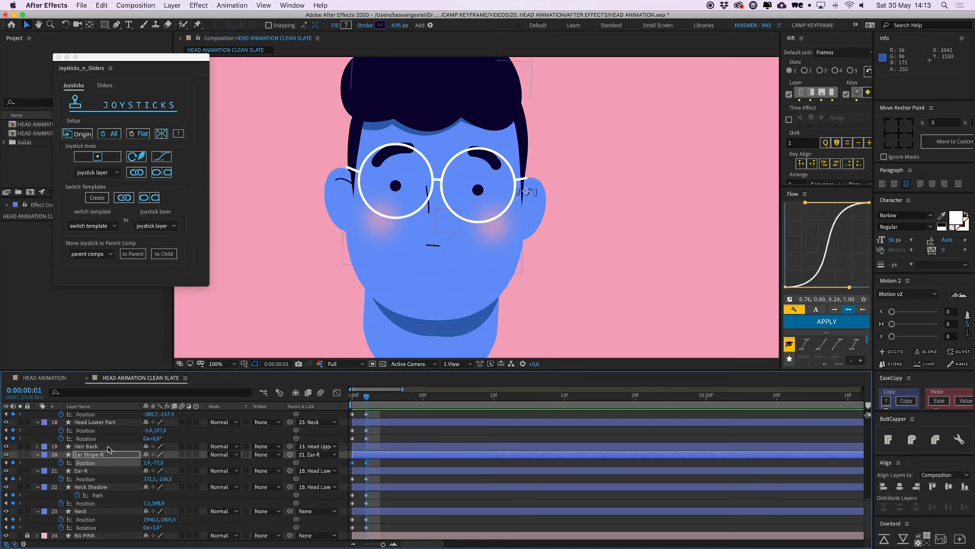
left_click(83, 471)
left_click_drag(388, 464, 331, 465)
left_click(37, 455)
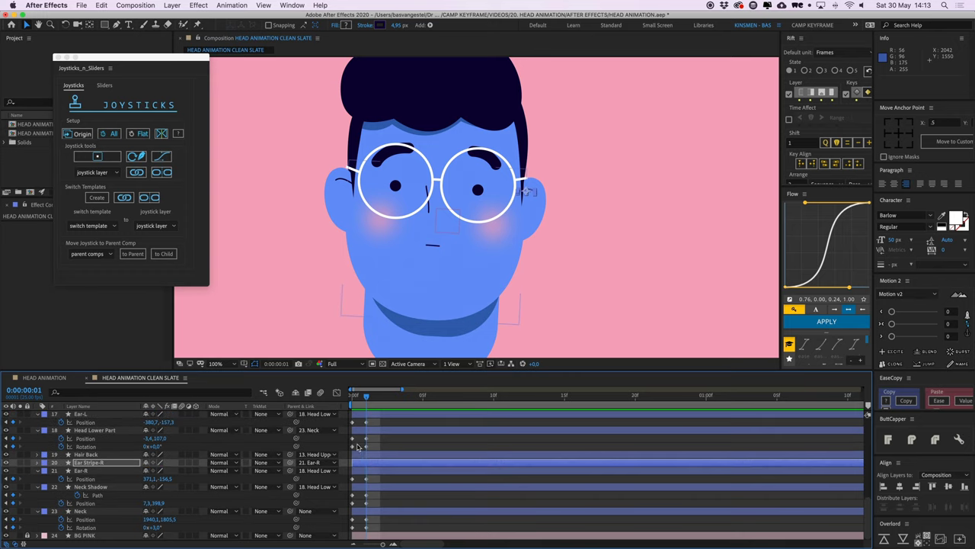
- Remove the Position keyframes from the Ear Stripe-L layer and collapse its properties
left_click(81, 415)
scroll(87, 430, "up", 1)
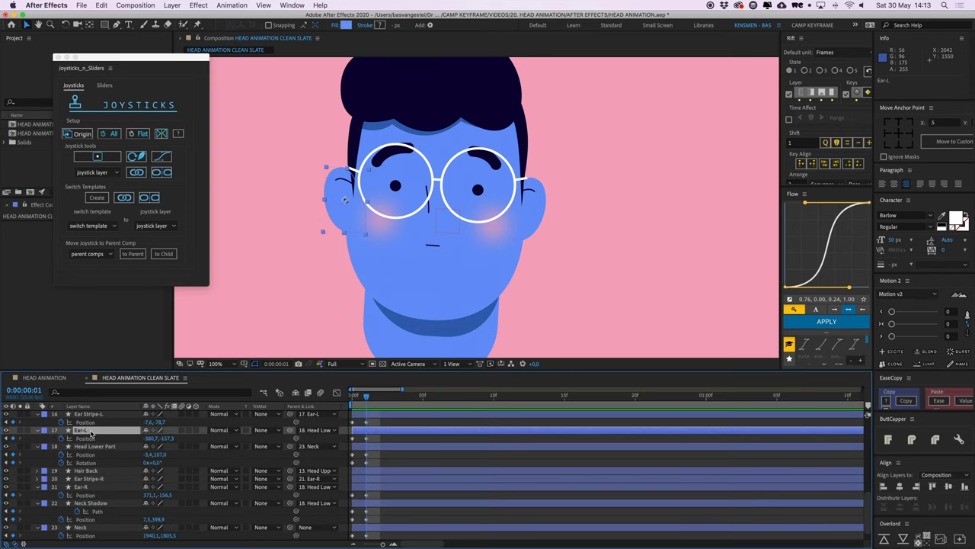
left_click_drag(385, 425, 343, 426)
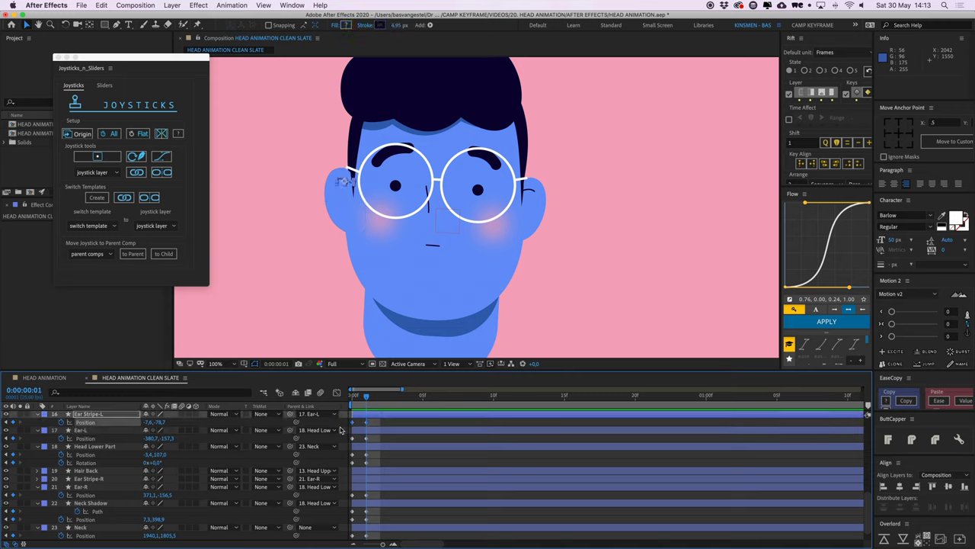
key("Delete")
left_click(38, 414)
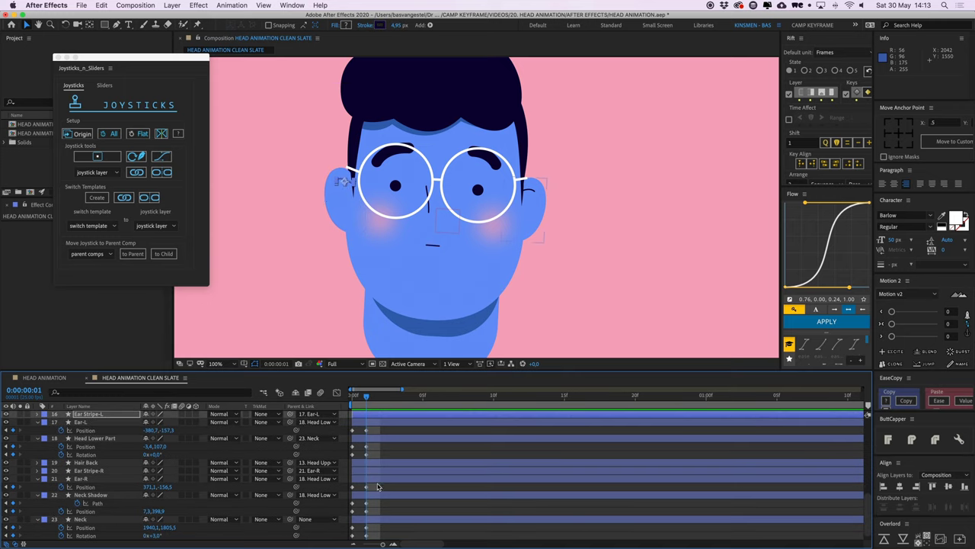
- Rotate the Head Lower Part layer to 1.6° at frame 1 and nudge it right to Position 8.6, 106.4
left_click(380, 480)
left_click(374, 457, "shift")
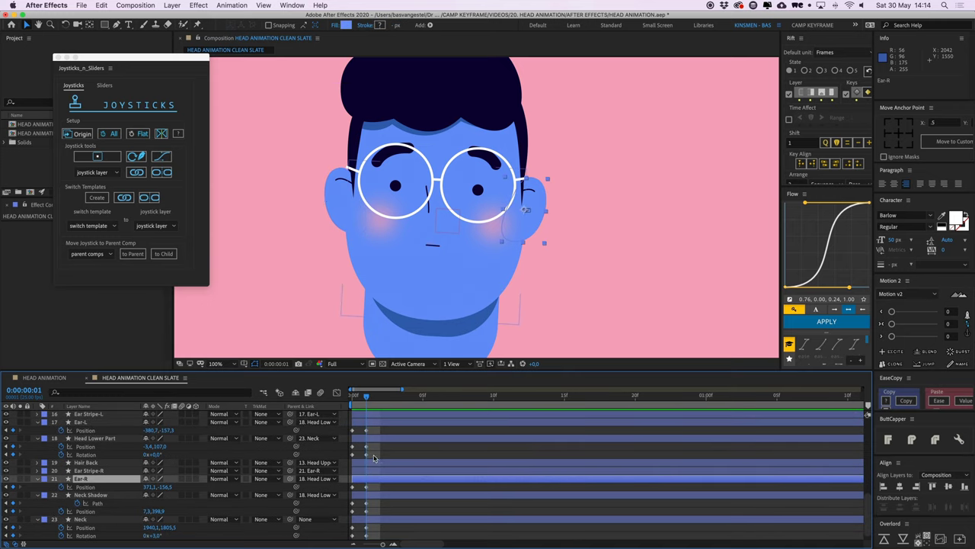
left_click(107, 438)
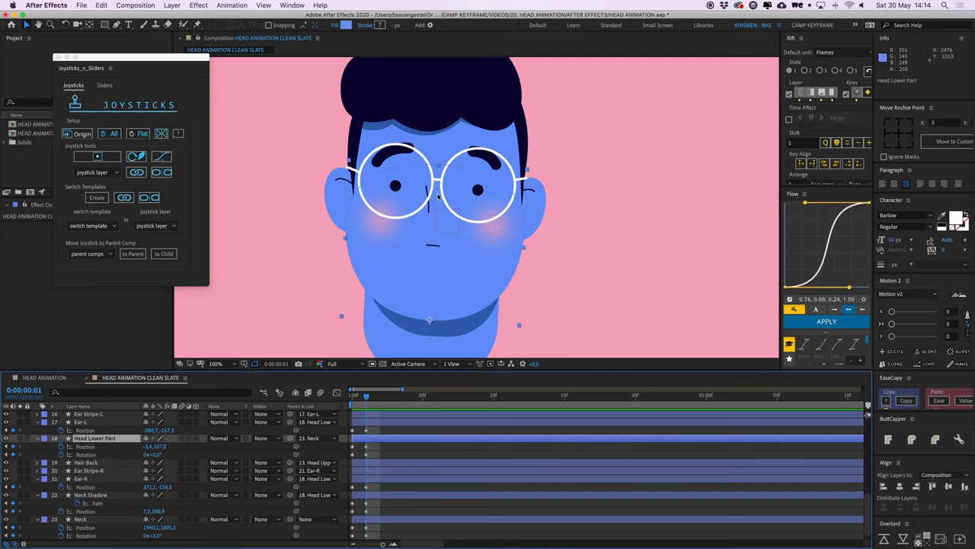
key("w")
left_click_drag(437, 175, 447, 176)
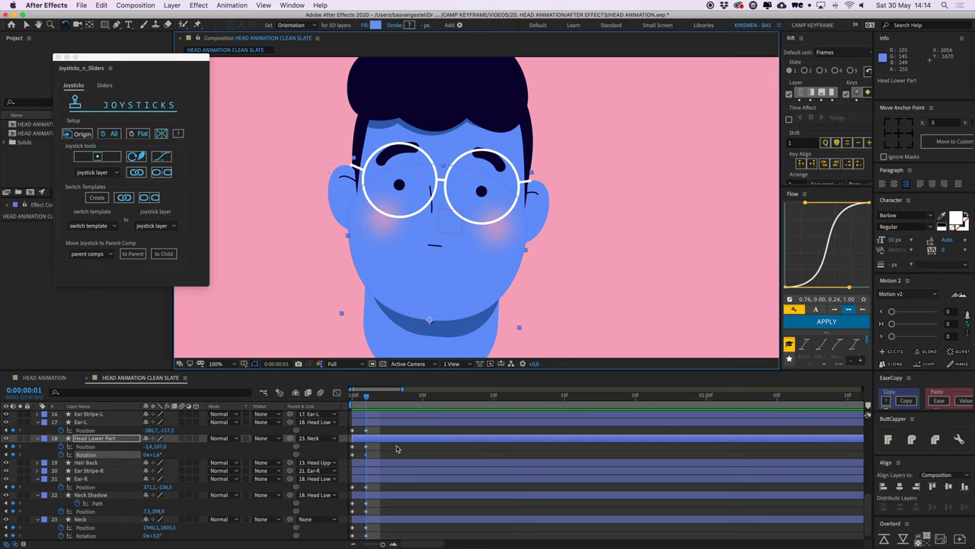
key("Right")
key("Right")
key("shift+Right")
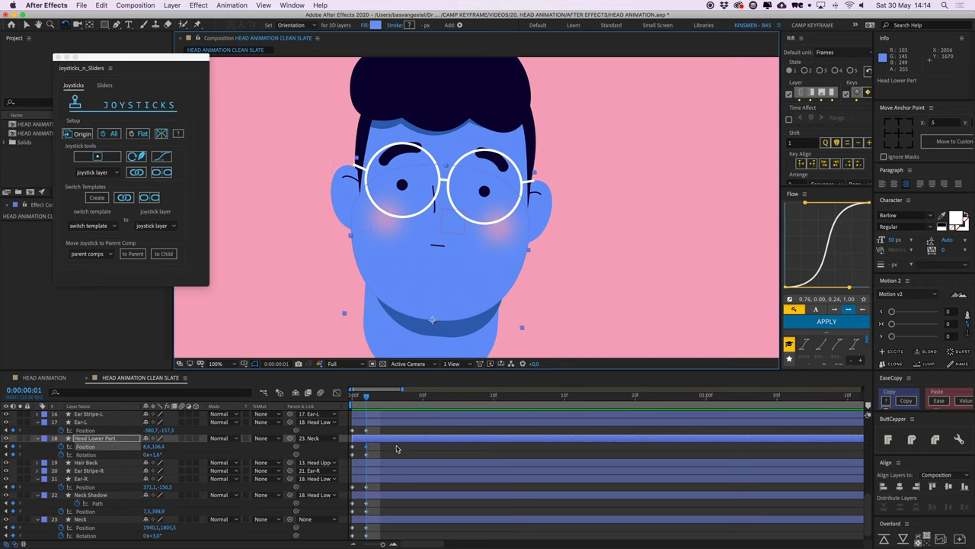
left_click(397, 449)
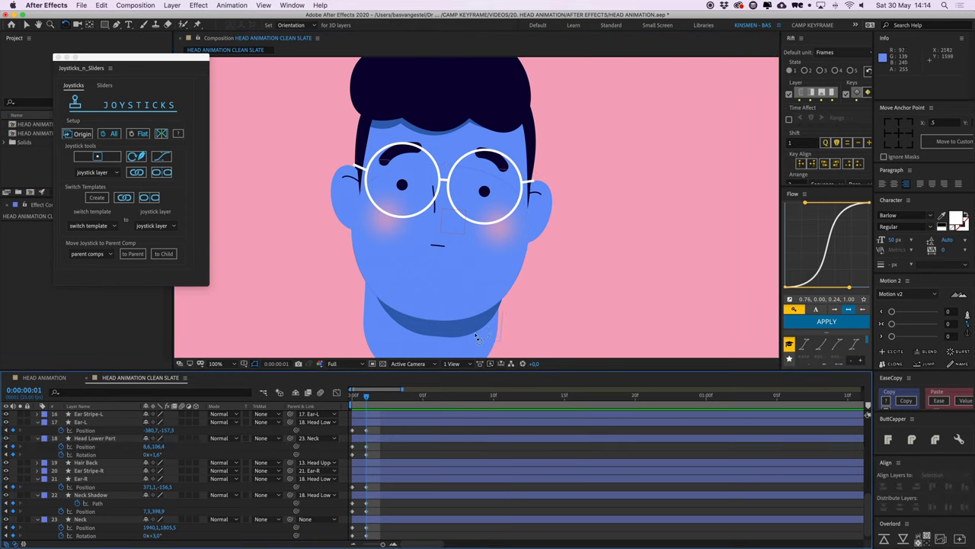
- Nudge the Neck Shadow layer to the left at frame 1, to Position -6.6, 400.0
key("v")
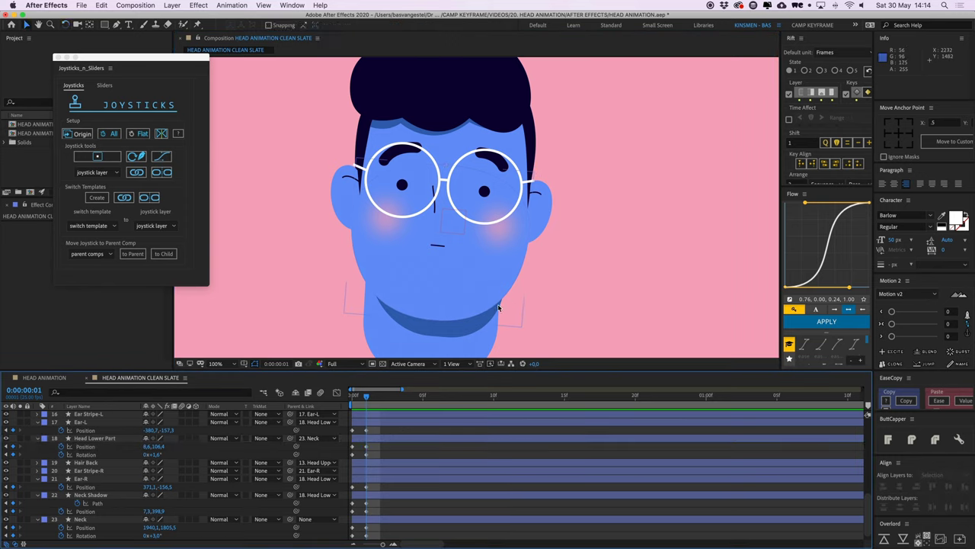
left_click(107, 496)
key("shift+Left")
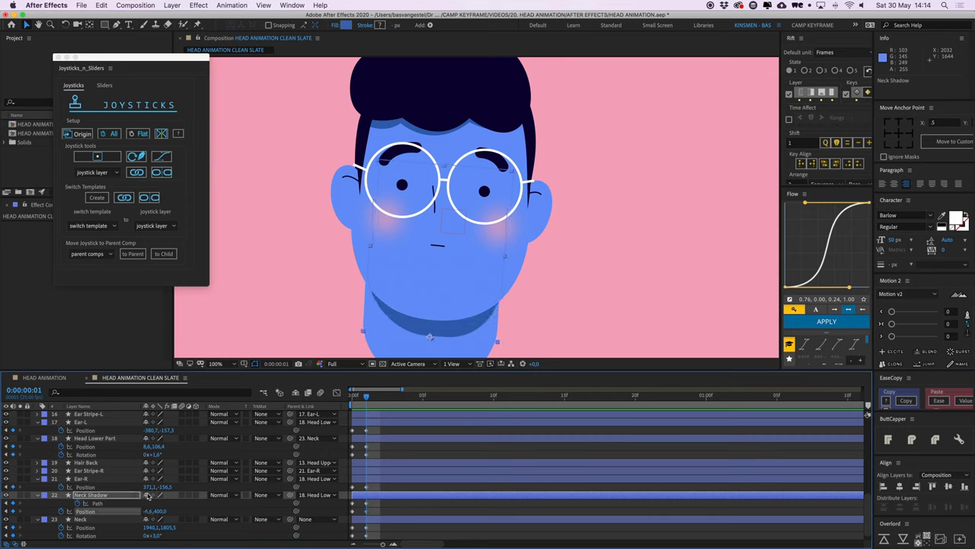
key("F2")
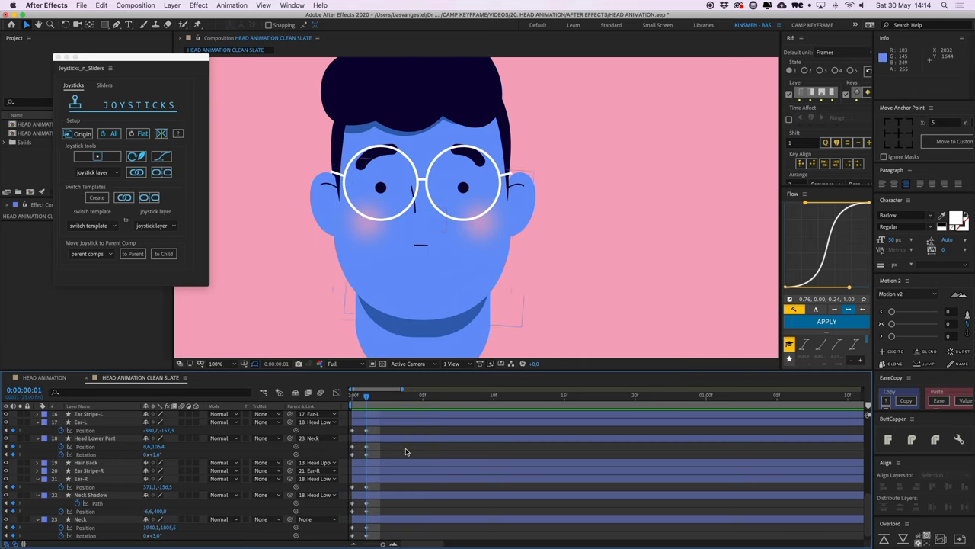
- Nudge Ear-L outward to the left at frame 1, to Position -392.6, -156.4, and compare the pose with the origin frame
left_click(92, 423)
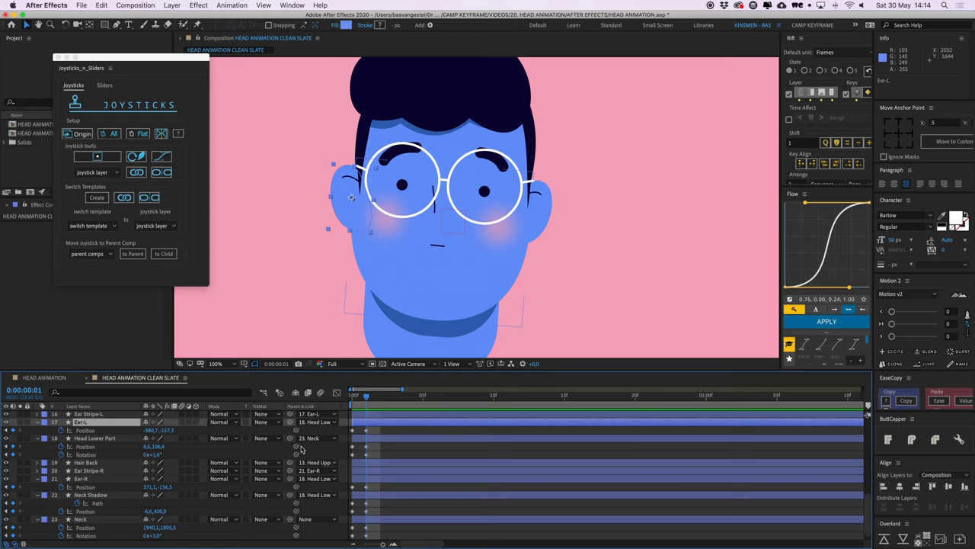
key("Left")
key("Left")
key("Left")
key("Left")
key("Left")
key("Left")
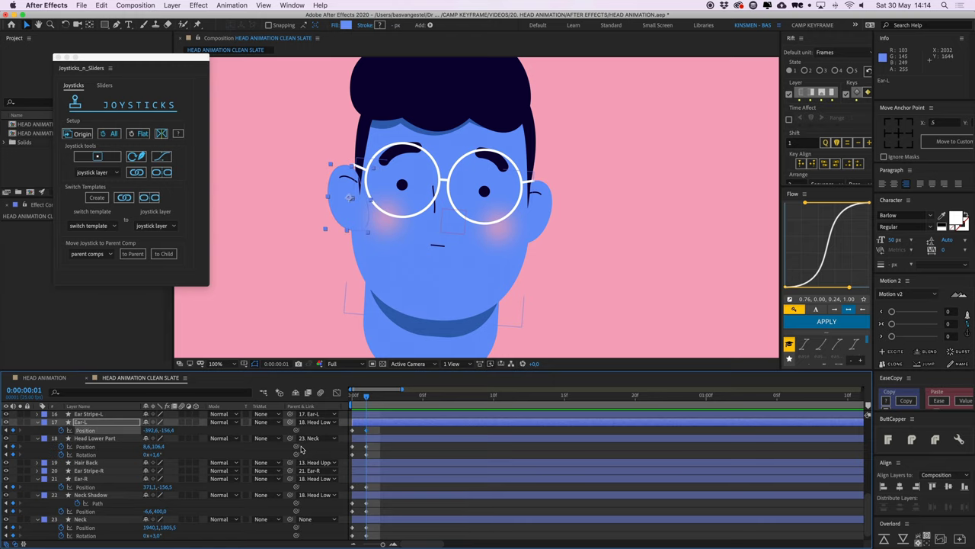
left_click(614, 191)
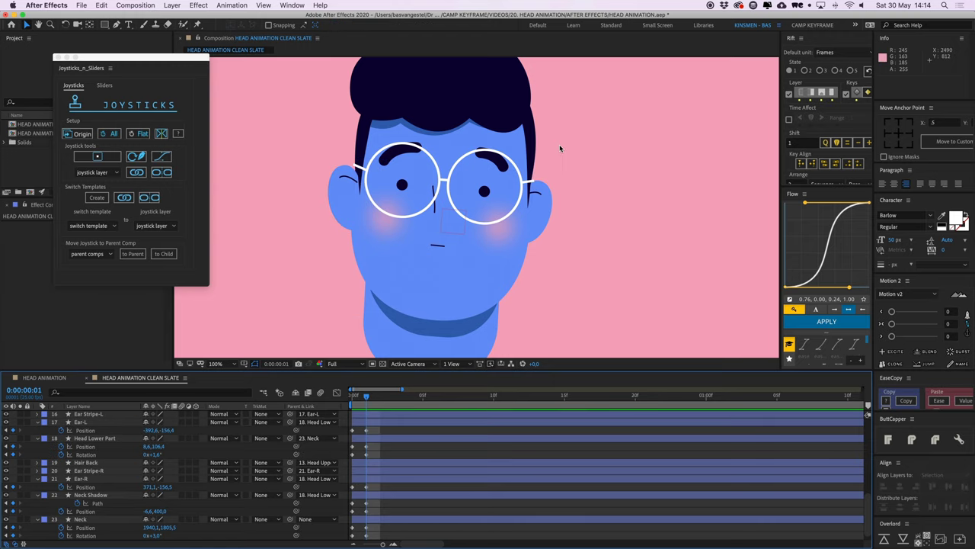
key("comma")
key("Page_Up")
key("Page_Down")
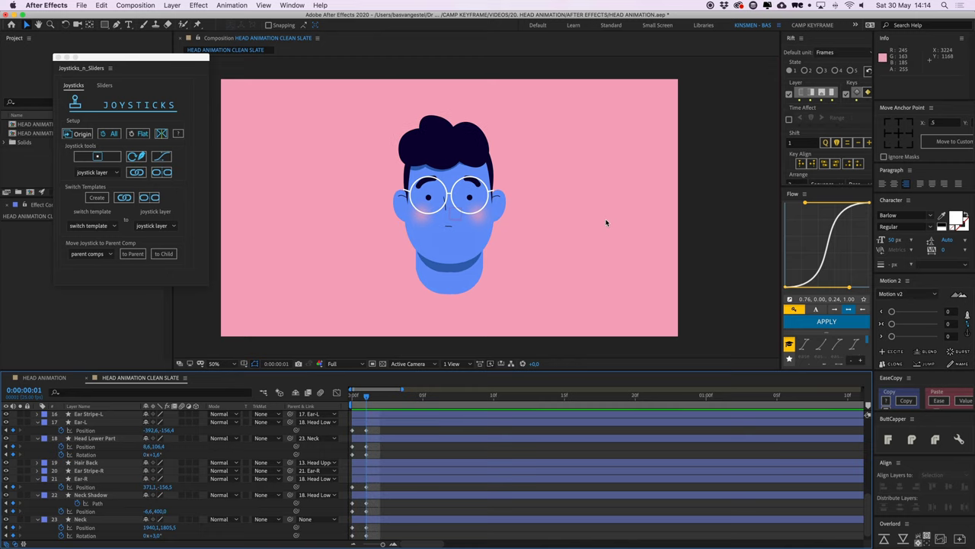
- Select the Head Upper Part layer at frame 1
key("period")
key("period")
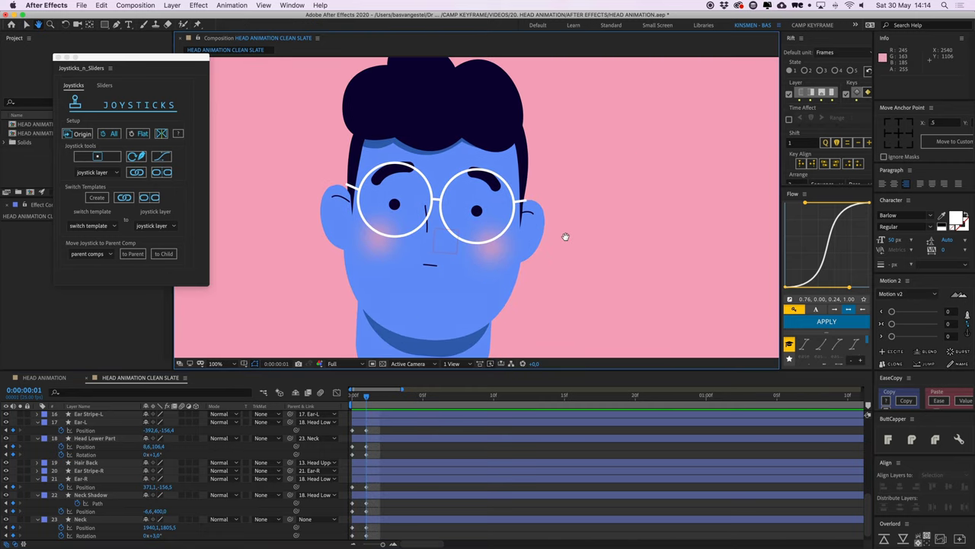
scroll(427, 468, "up", 2)
scroll(427, 468, "up", 3)
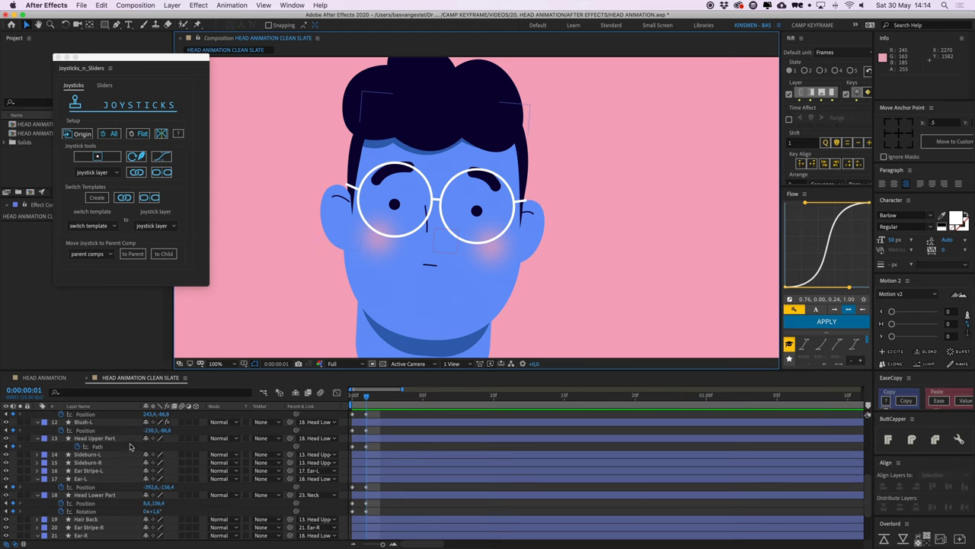
left_click(98, 438)
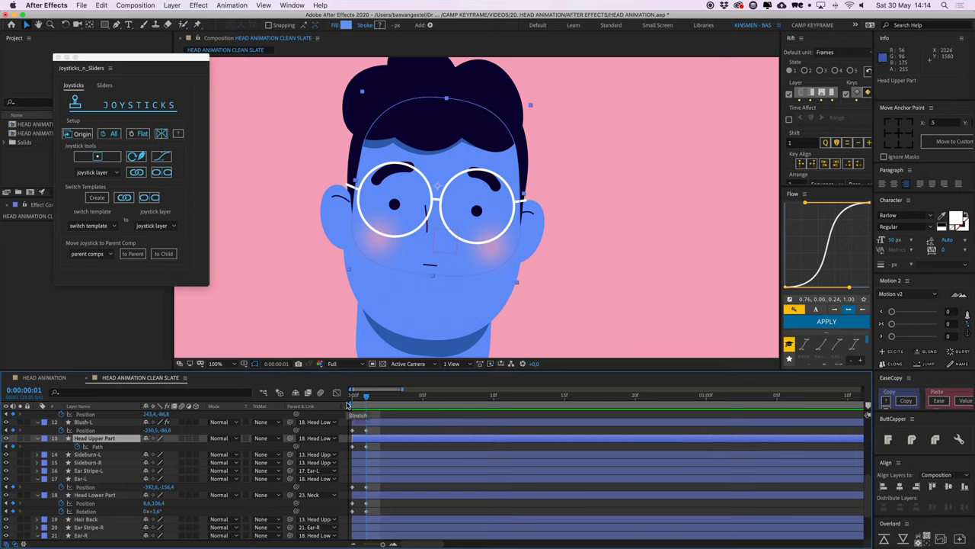
- Try shifting the whole Head Upper Part layer to the right at frame 1 and undo the nudges
key("Right")
key("Right")
key("Right")
key("Right")
key("Right")
key("Right")
key("Right")
key("Right")
key("super+z")
key("super+z")
key("super+z")
key("super+z")
key("super+z")
key("super+z")
key("super+z")
key("super+z")
- Reshape the Head Upper Part path at frame 1 by moving its forehead and cheek vertices slightly to the right
key("g")
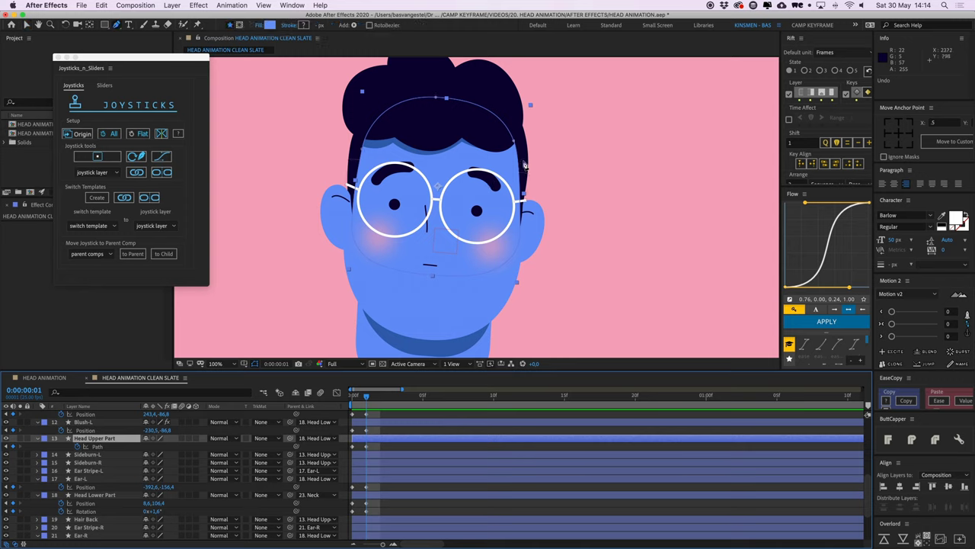
key("v")
left_click(516, 144)
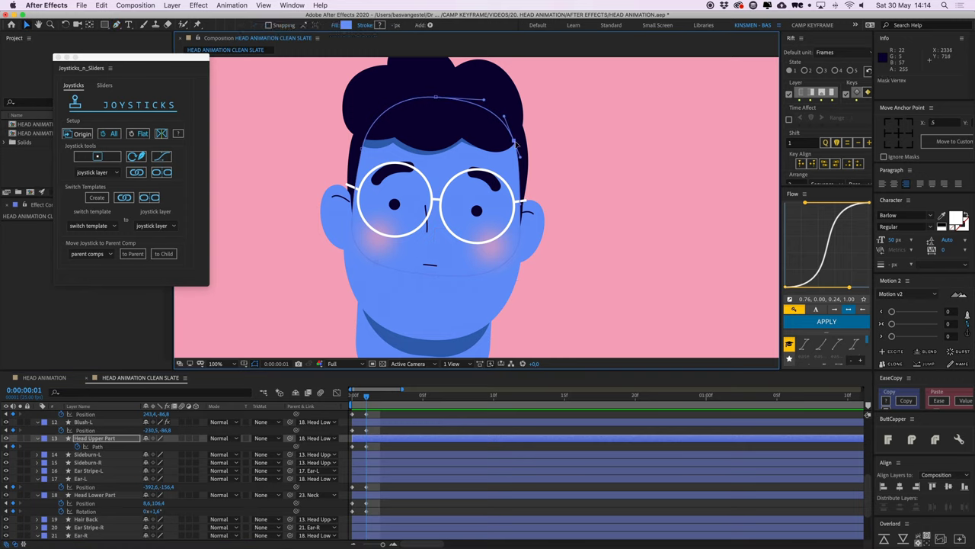
left_click_drag(516, 144, 519, 144)
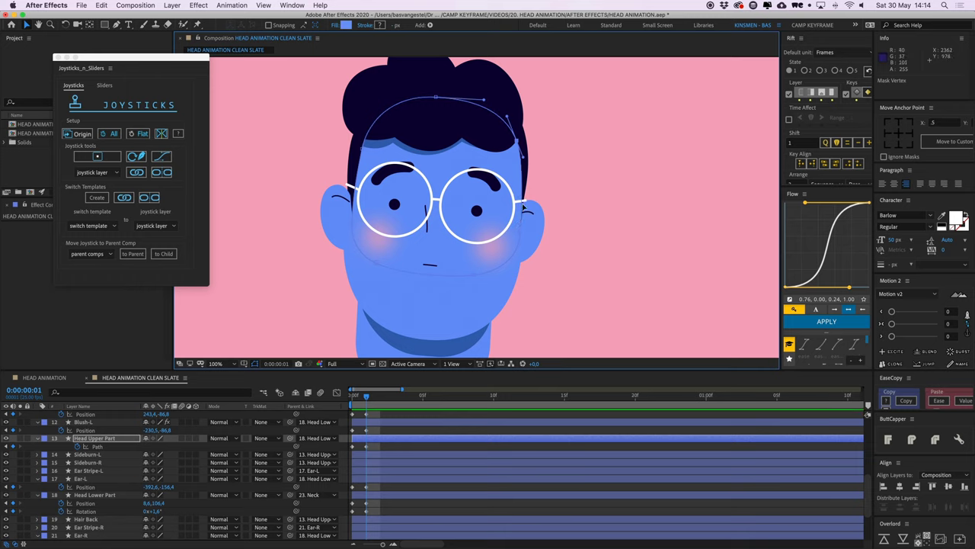
left_click(363, 149)
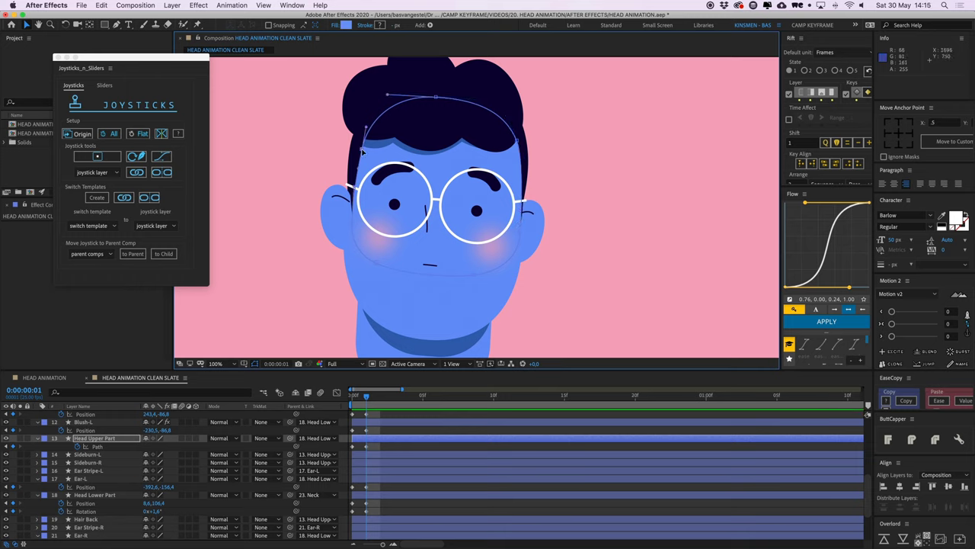
left_click_drag(350, 224, 351, 225)
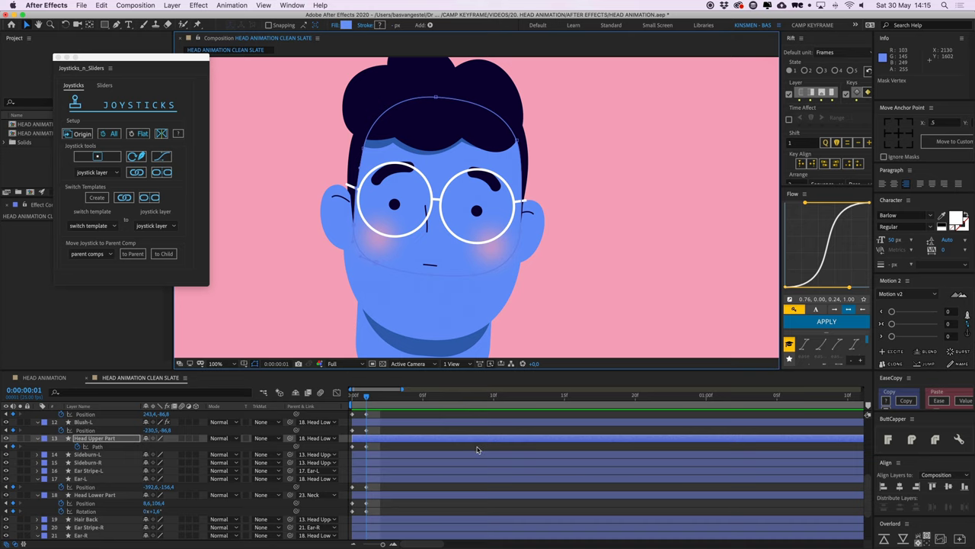
left_click(544, 457)
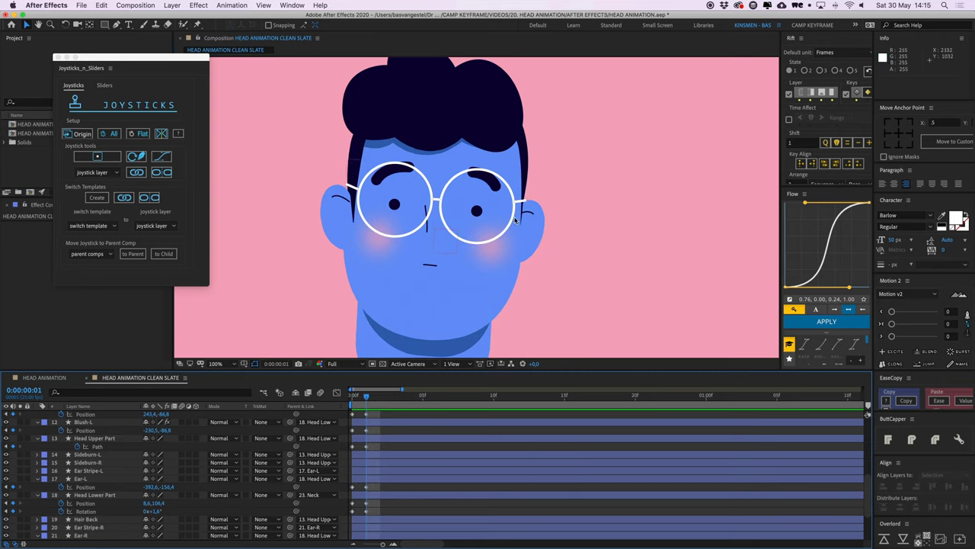
- Fine-tune the right cheek vertex of the Head Upper Part path at frame 1 and compare the pose with the origin frame
left_click(87, 440)
key("g")
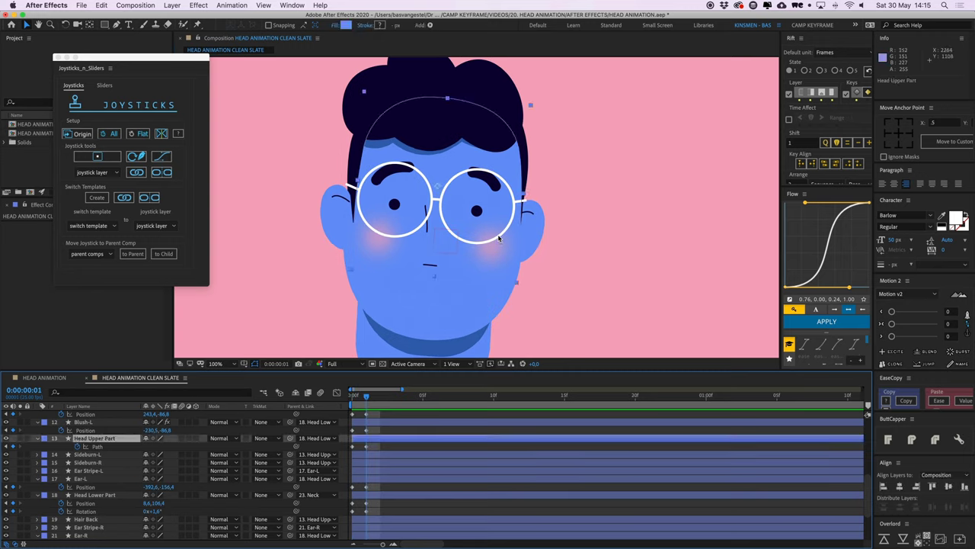
left_click(520, 234)
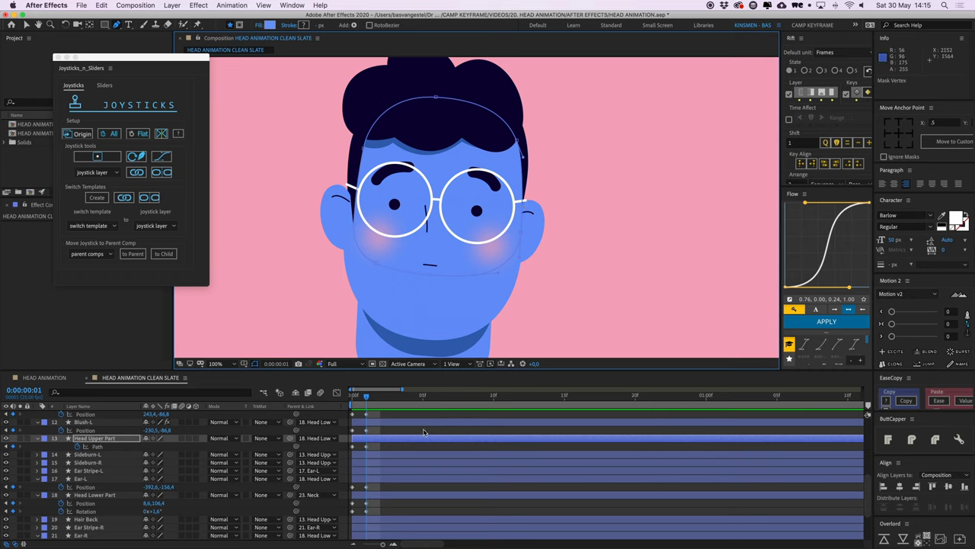
left_click(597, 486)
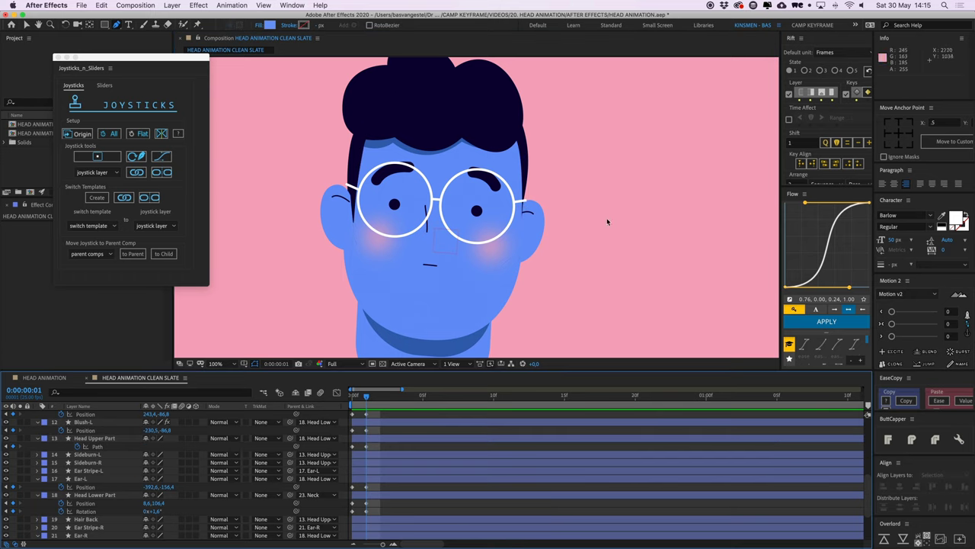
key("Page_Up")
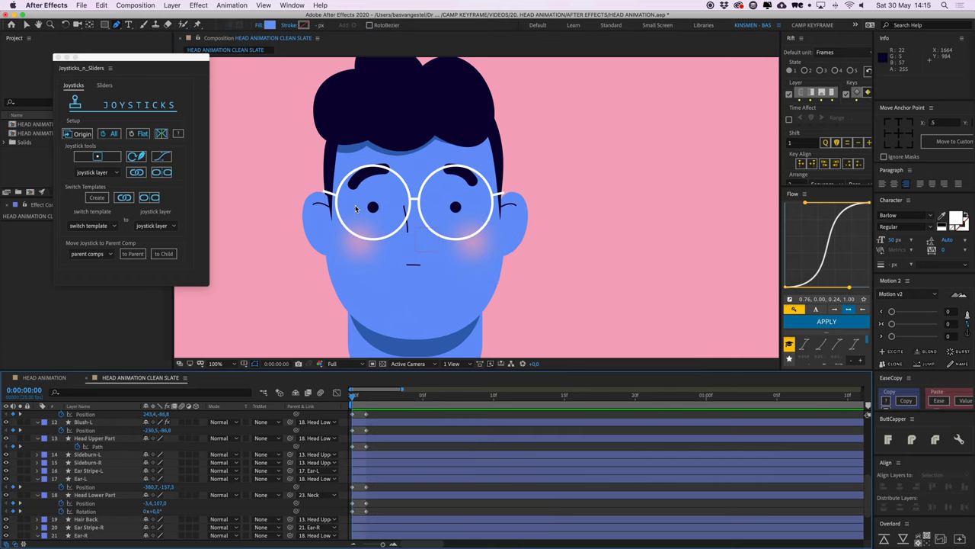
key("Page_Down")
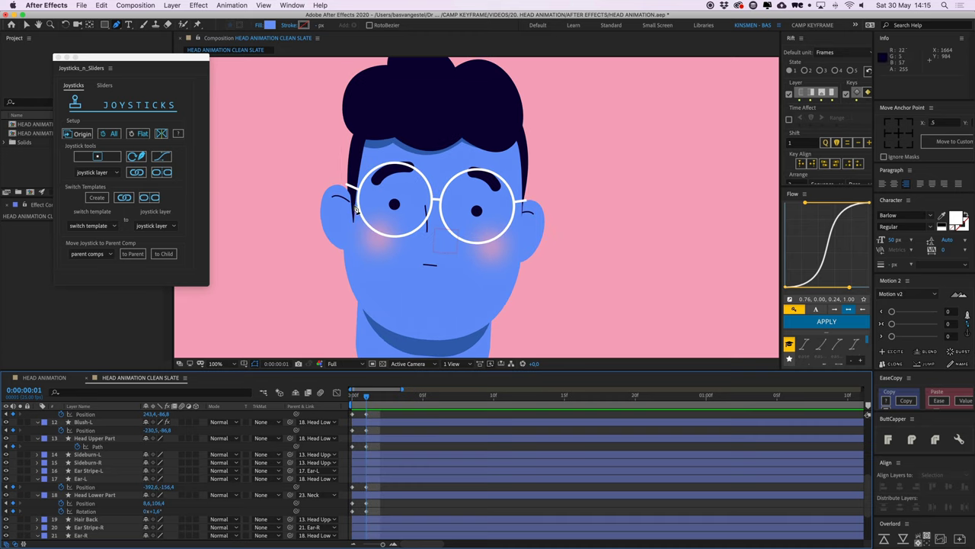
- Nudge the Blush-R and Blush-L layers together to the right at frame 1
left_click(93, 423)
scroll(96, 429, "up", 1)
left_click(96, 425, "shift")
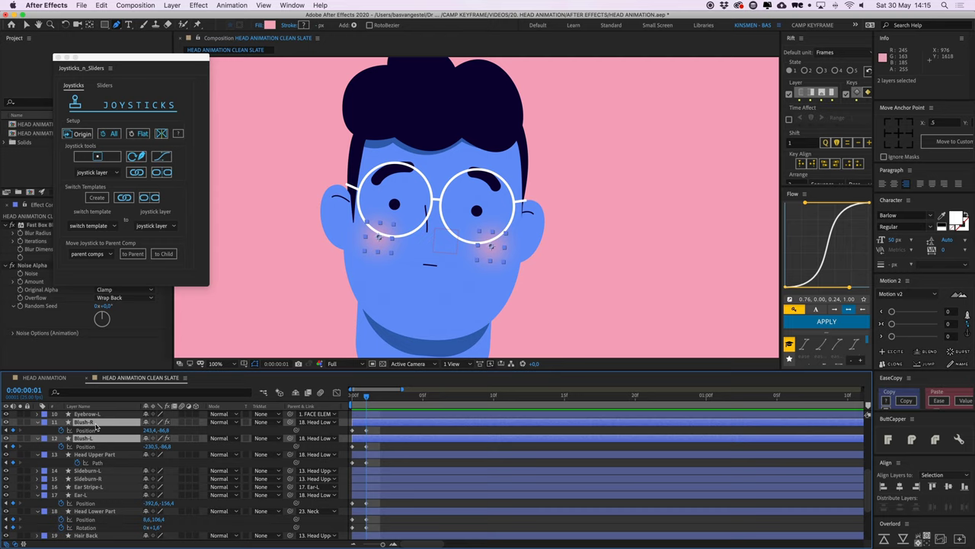
key("shift+Right")
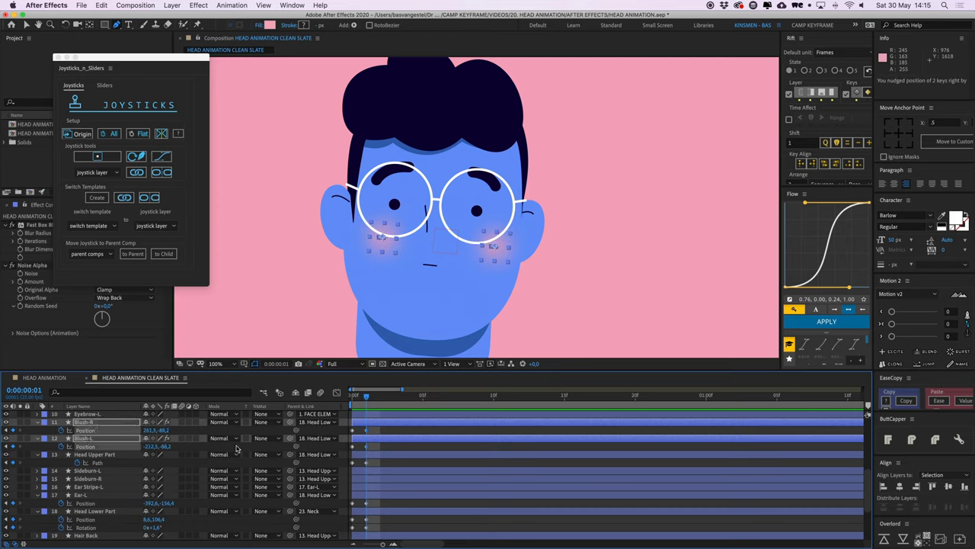
- Shift the FACE ELEMENTS null to the right at frame 1 and compare the pose with the origin frame
scroll(239, 449, "up", 5)
scroll(335, 455, "up", 6)
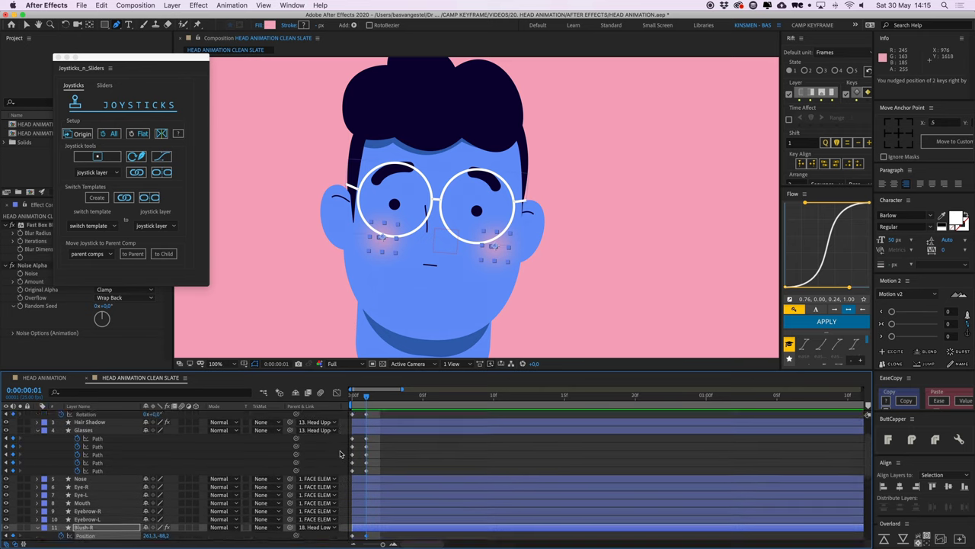
left_click(103, 416)
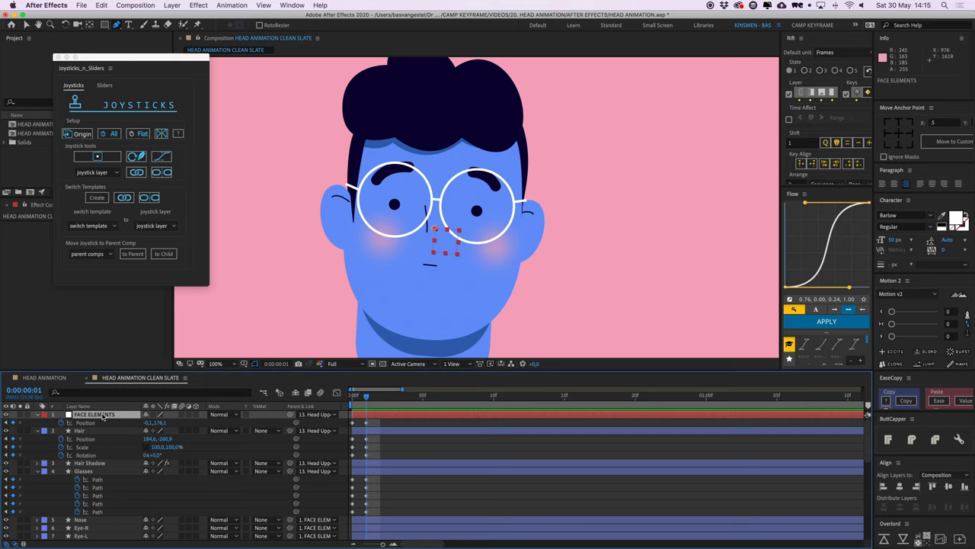
key("shift+Right")
key("shift+Right")
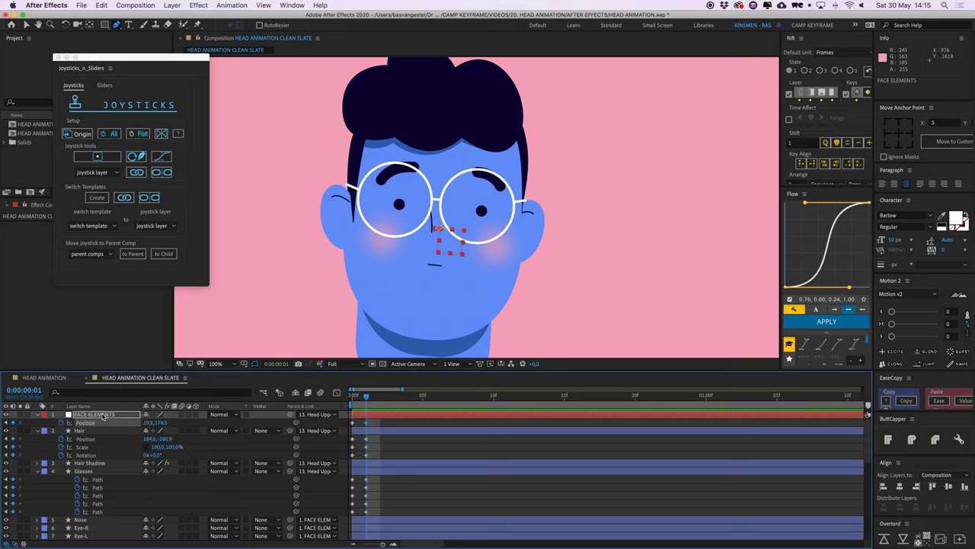
key("shift+Right")
key("shift+Right")
key("shift+Right")
key("shift+Right")
key("shift+Right")
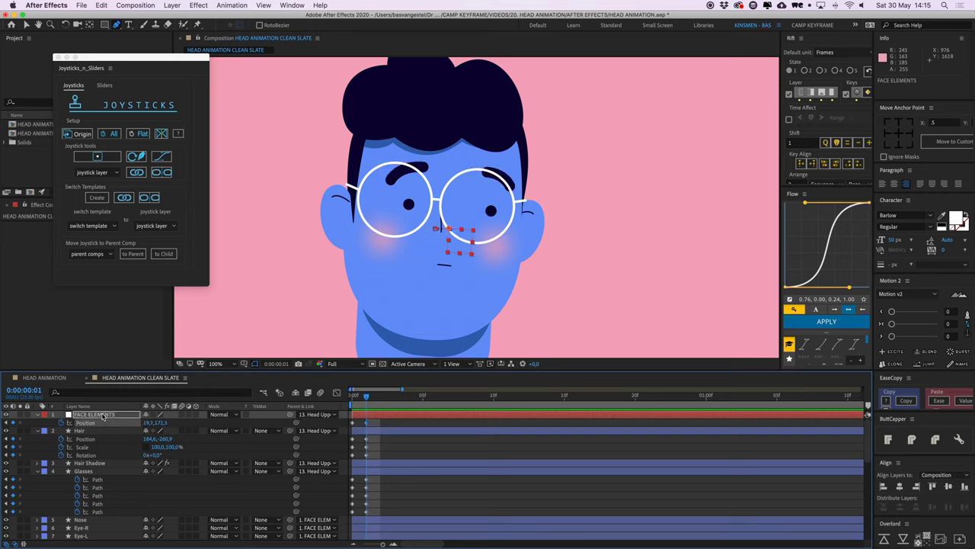
key("comma")
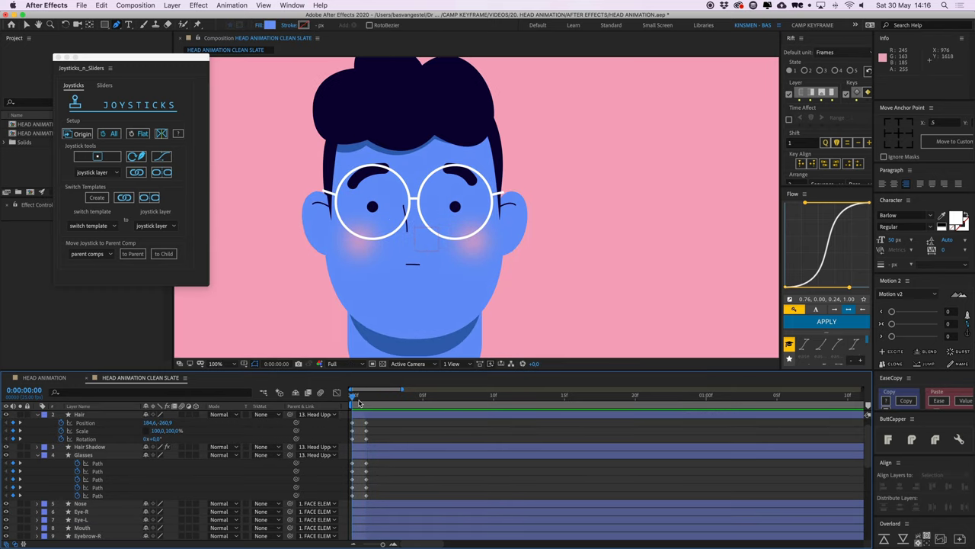
left_click_drag(358, 402, 371, 404)
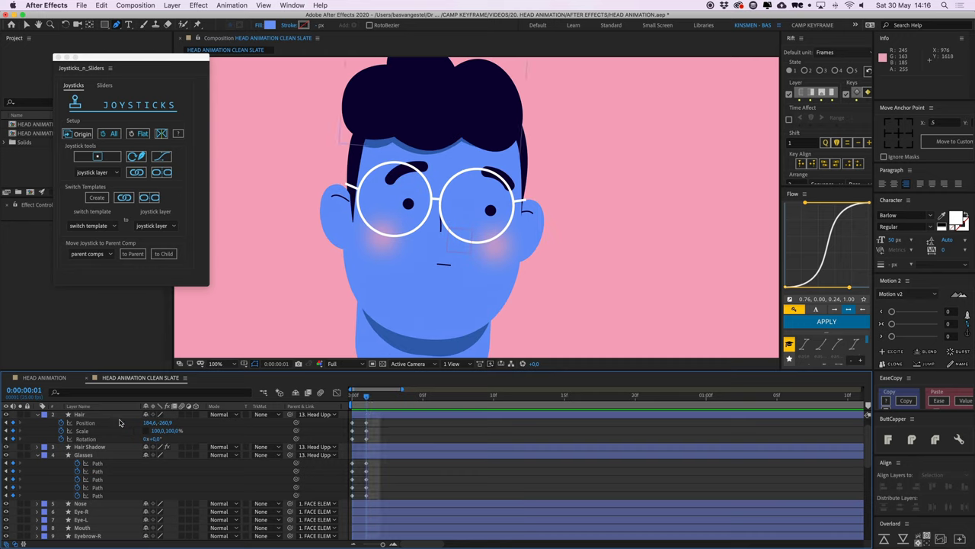
- Nudge the Hair layer to the right at frame 1, to an X position of 204.5
left_click(86, 415)
left_click(133, 419)
key("shift+Right")
key("shift+Right")
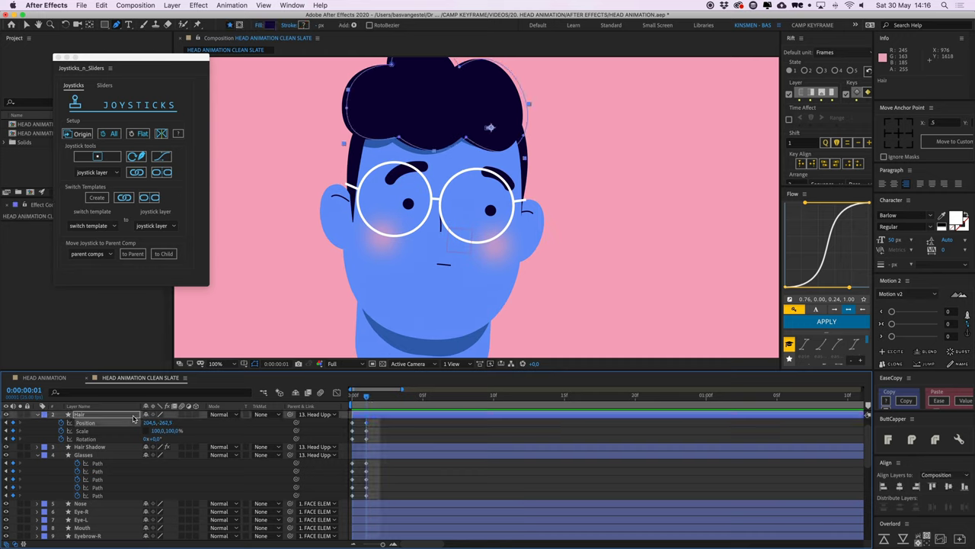
- Rotate the Hair layer to about 2.5° at frame 1 and compare the pose with the origin frame
left_click_drag(476, 148, 453, 200)
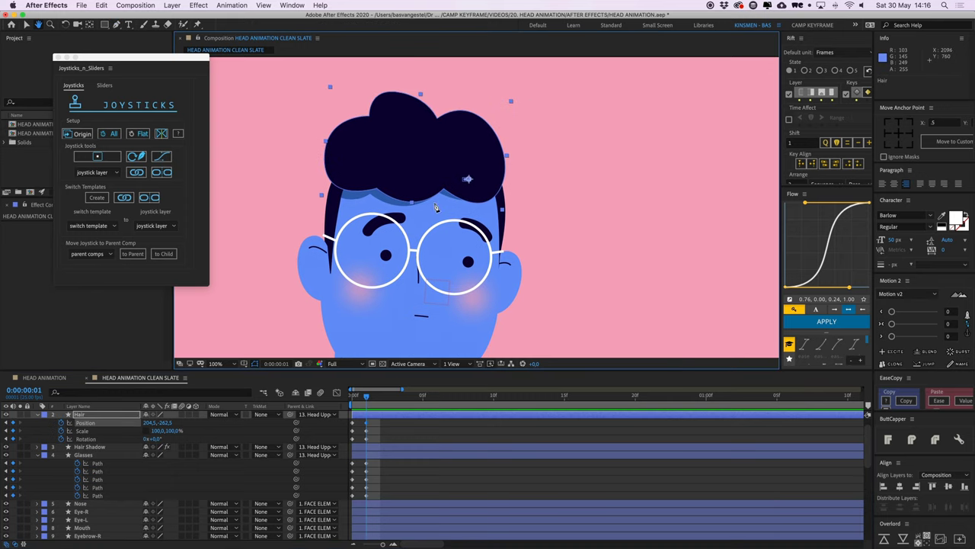
key("v")
key("w")
left_click_drag(345, 172, 351, 164)
left_click(432, 444)
key("comma")
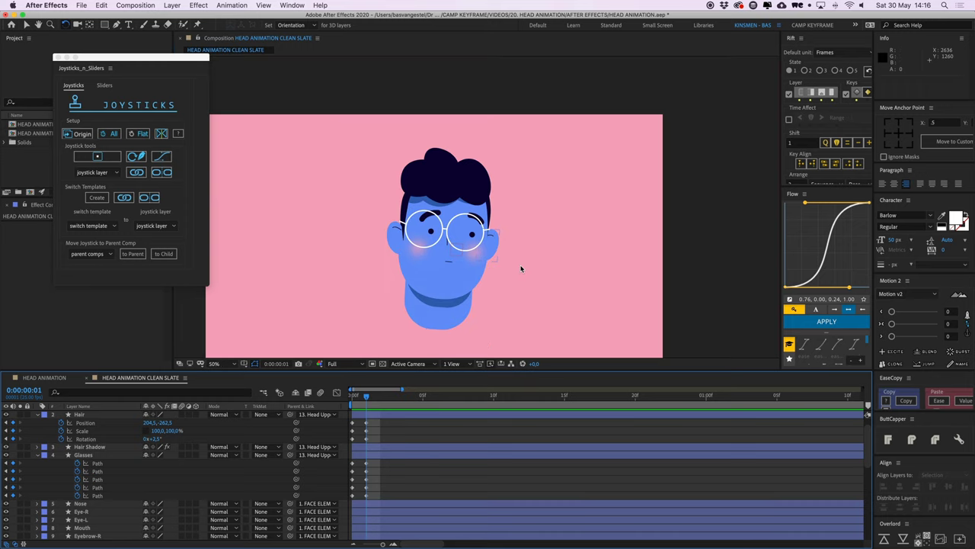
key("Page_Up")
key("Page_Down")
key("Page_Up")
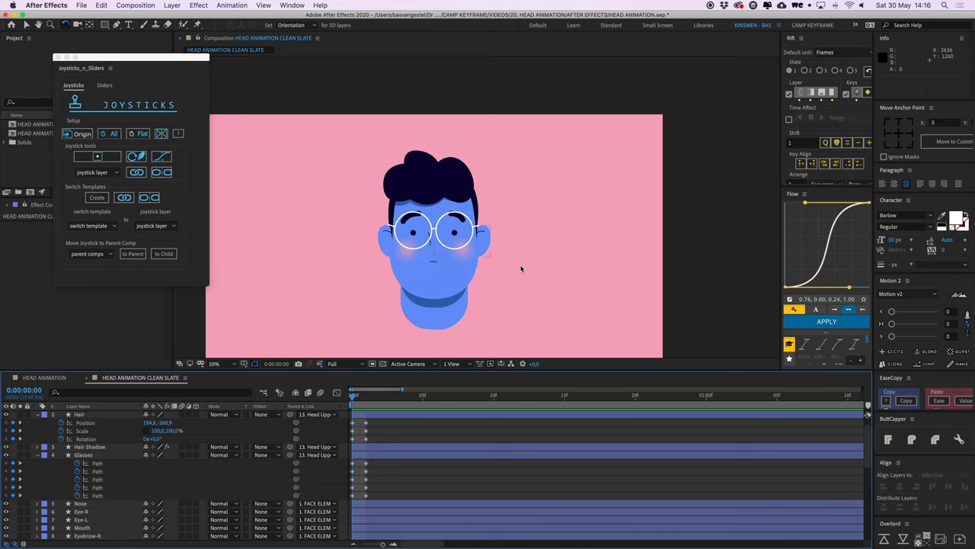
key("Page_Down")
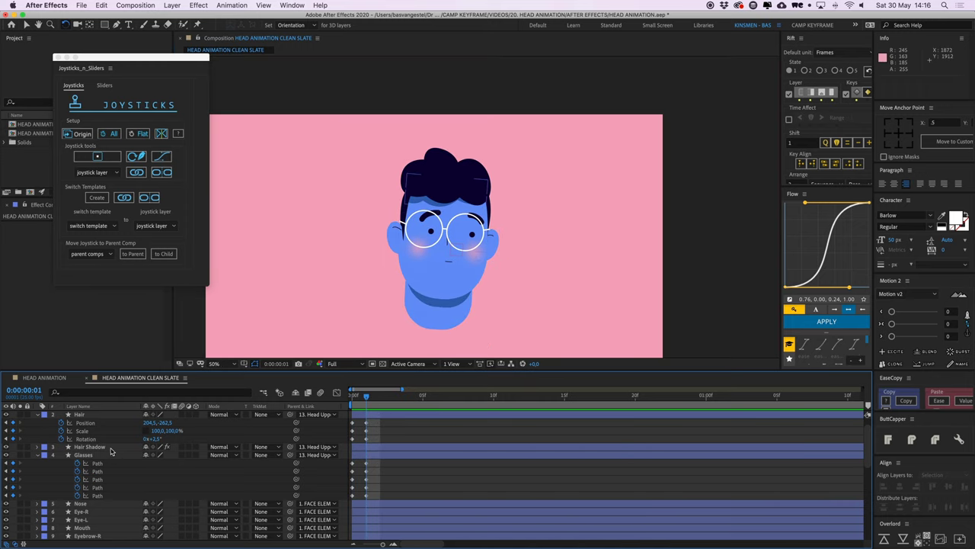
- Keyframe the Hair Shadow layer's Position and Rotation at frames 0 and 1, pasting the two keyframes
left_click(135, 449)
key("alt+shift+p")
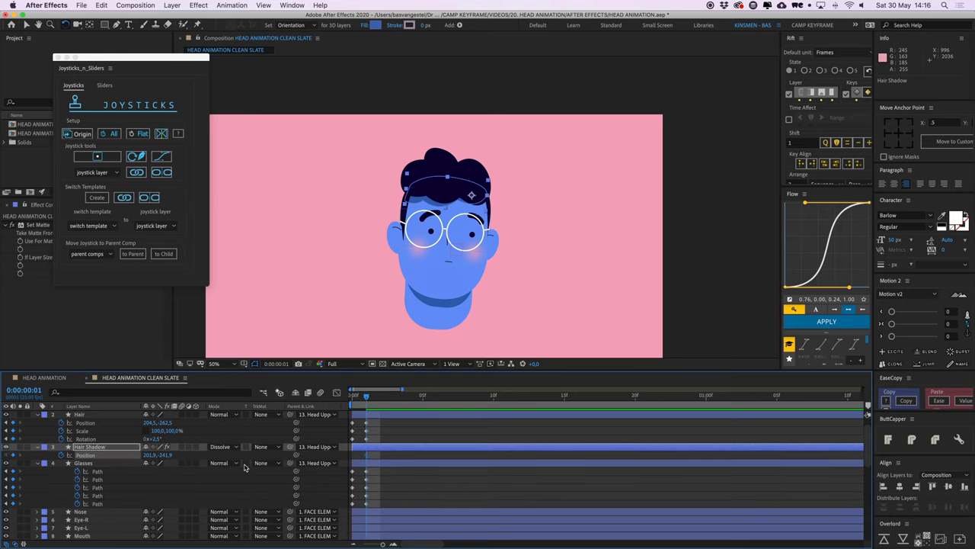
key("alt+shift+r")
key("cmd+v")
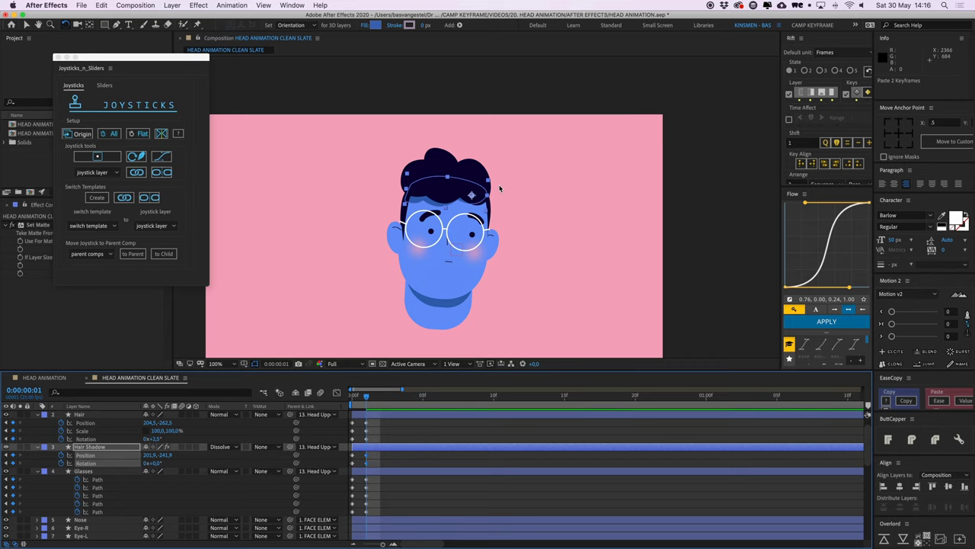
- Rotate the Hair Shadow layer to about 2.1° at frame 1 and check the whole head
key("period")
left_click_drag(352, 188, 352, 183)
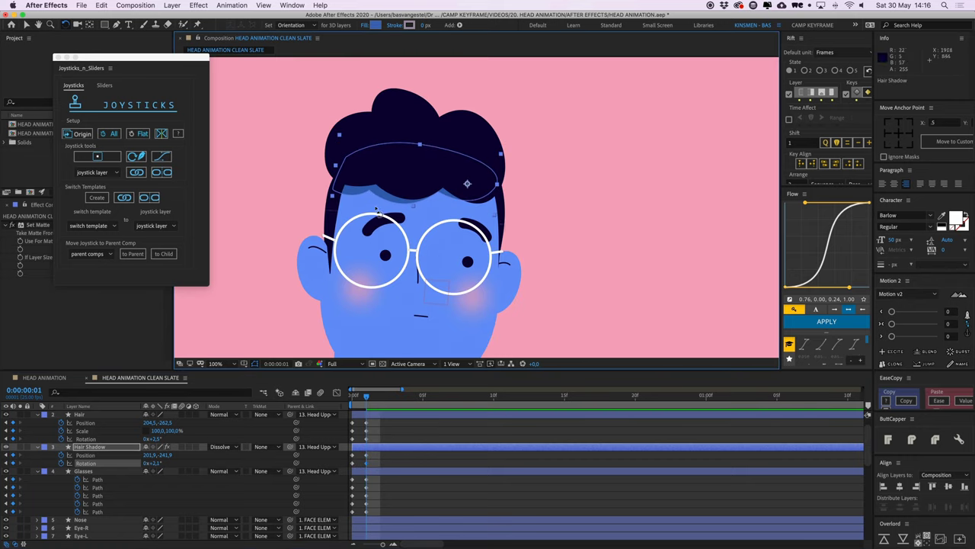
left_click(445, 431)
key("v")
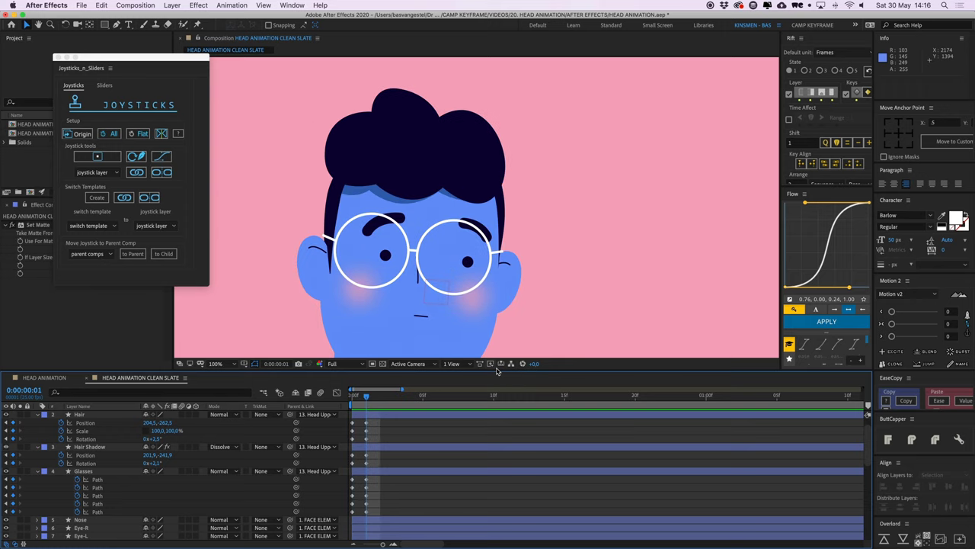
key("comma")
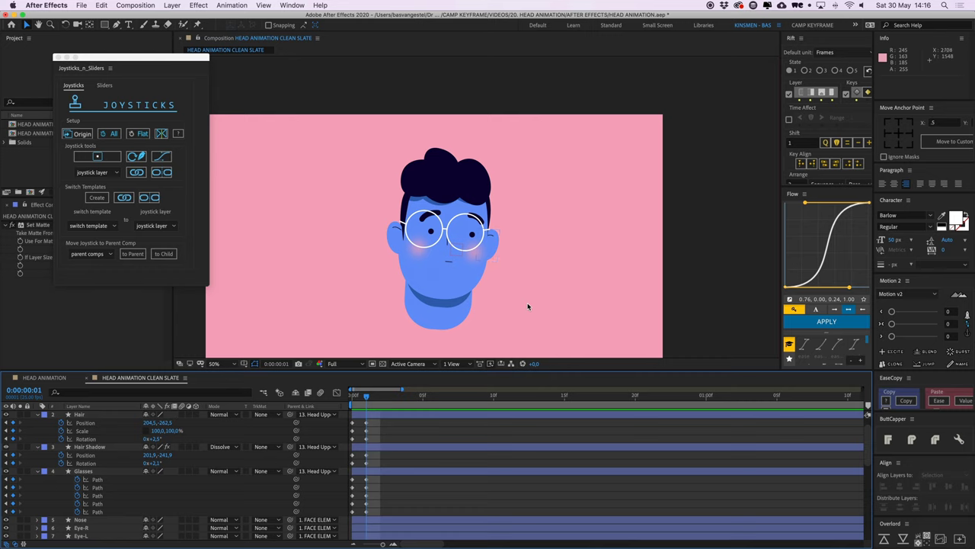
- Shift the lens and bridge vertices of the Glasses paths to the right at frame 1, leaving the outer arm end by Ear-L in place
key("period")
left_click(461, 293)
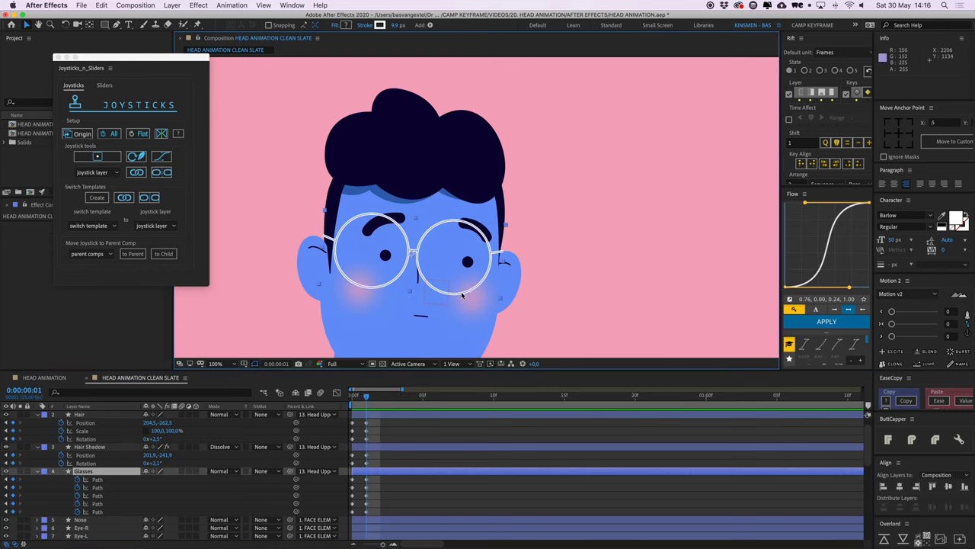
middle_click_drag(462, 298, 483, 272)
scroll(374, 490, "down", 1)
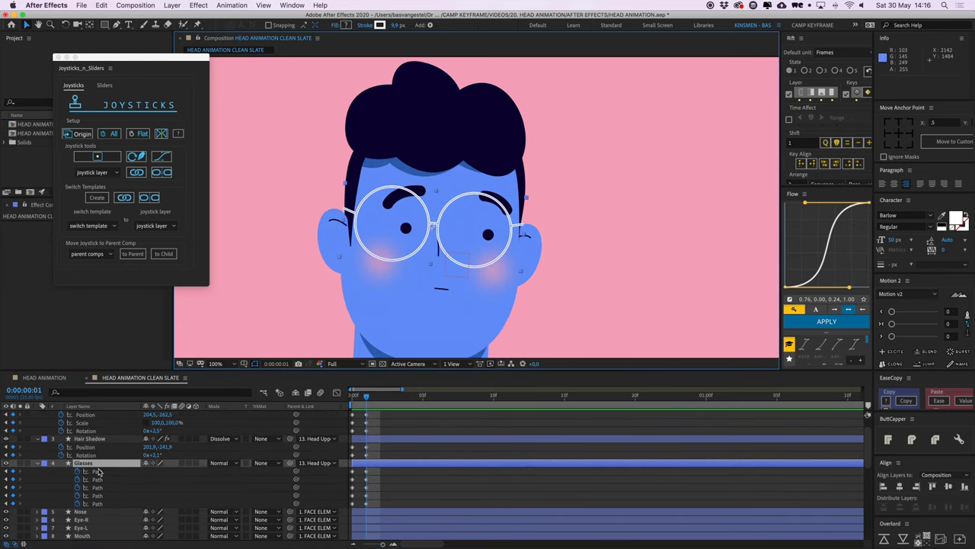
left_click(116, 25)
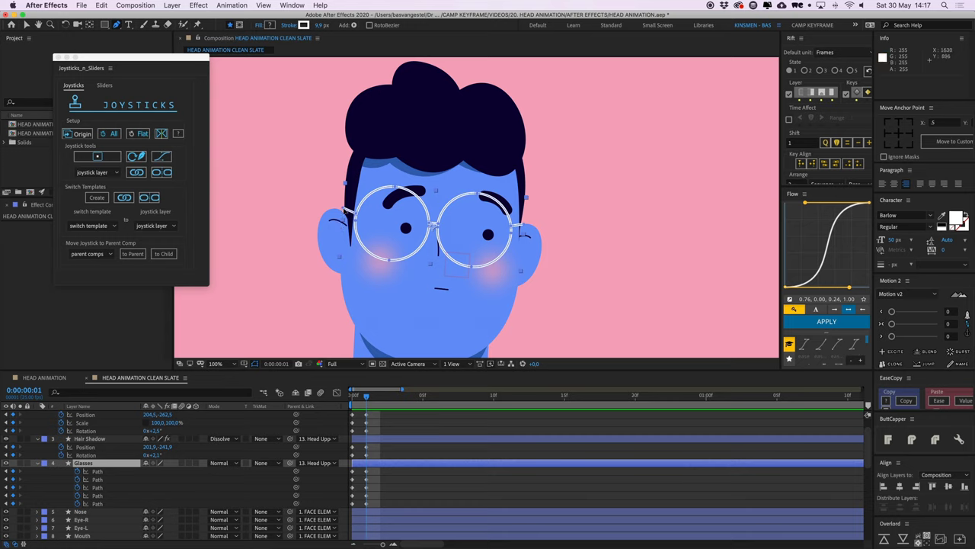
left_click(344, 209)
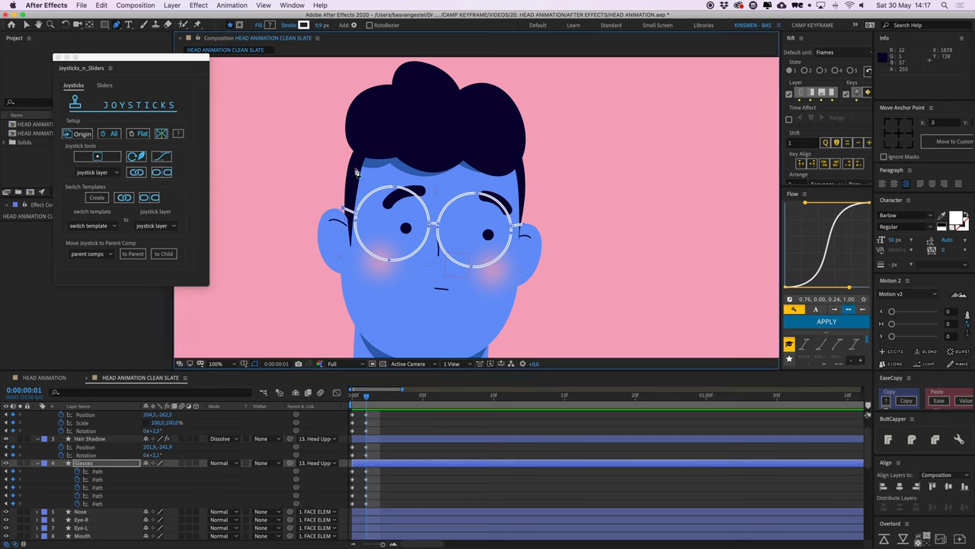
left_click(27, 25)
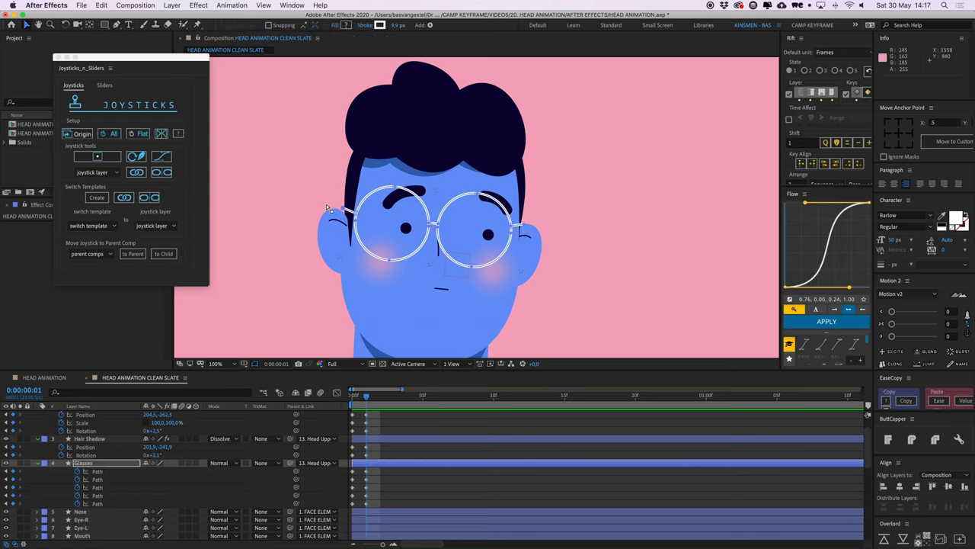
left_click_drag(353, 171, 517, 299)
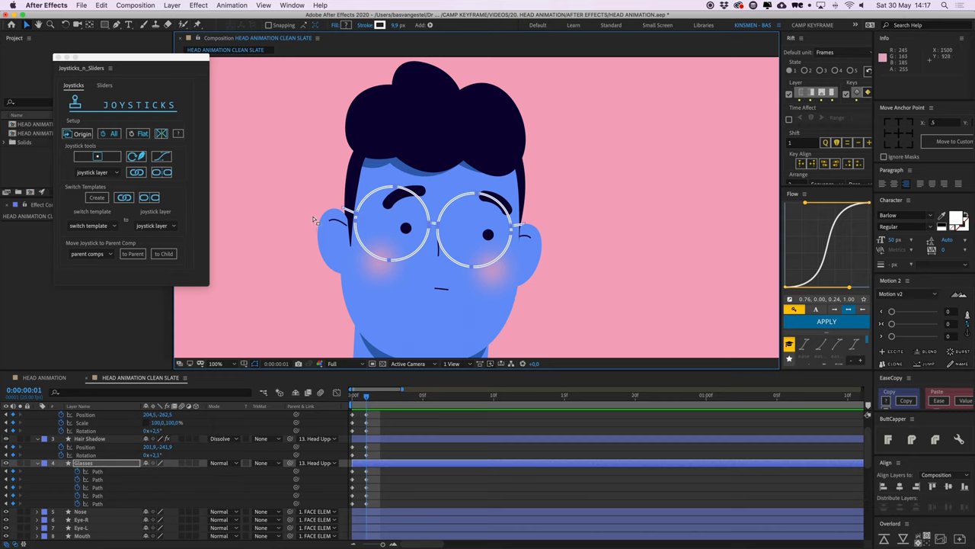
key("Right")
key("Right")
key("Right")
key("Right")
key("Right")
key("Right")
key("Right")
key("Right")
key("Right")
key("Right")
key("Right")
key("Right")
key("Right")
key("Right")
key("Right")
key("Right")
key("Right")
key("Right")
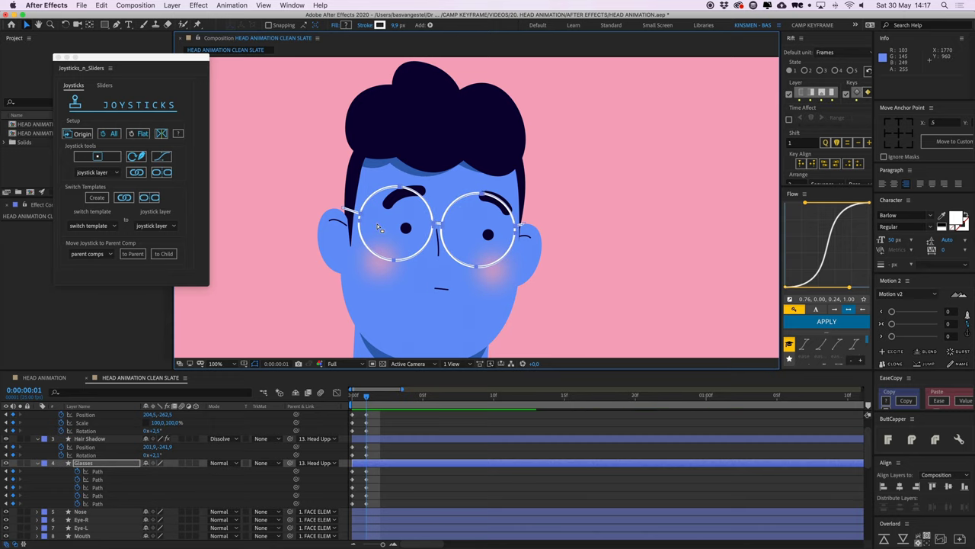
key("Right")
key("Right")
key("Right")
key("Right")
key("Right")
key("Right")
key("Right")
key("Right")
key("Right")
key("Right")
key("Right")
key("Right")
key("Right")
key("Right")
key("Right")
key("Right")
key("Right")
key("Right")
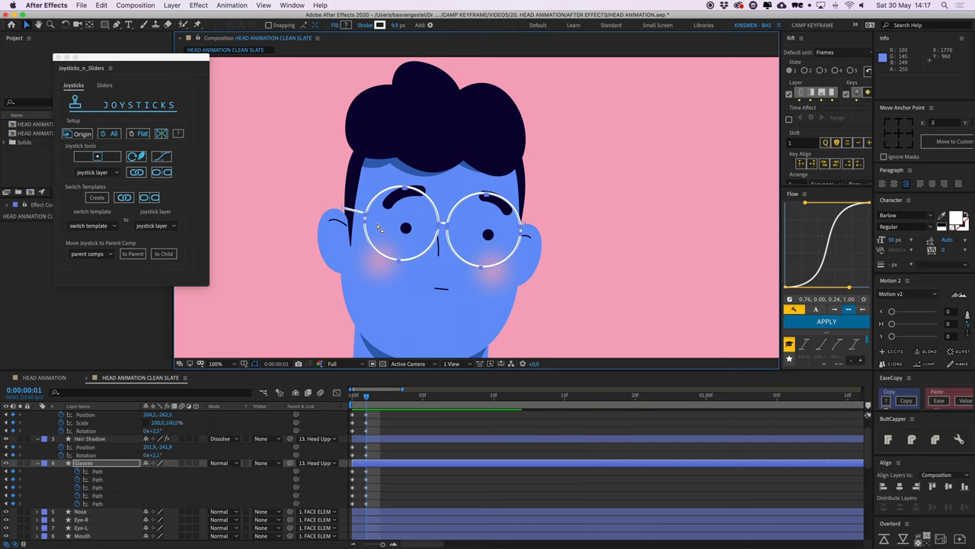
- Lower the selected lens and bridge vertices of the Glasses slightly at frame 1, then deselect them
key("Down")
key("Down")
key("Down")
key("Down")
key("Down")
key("Down")
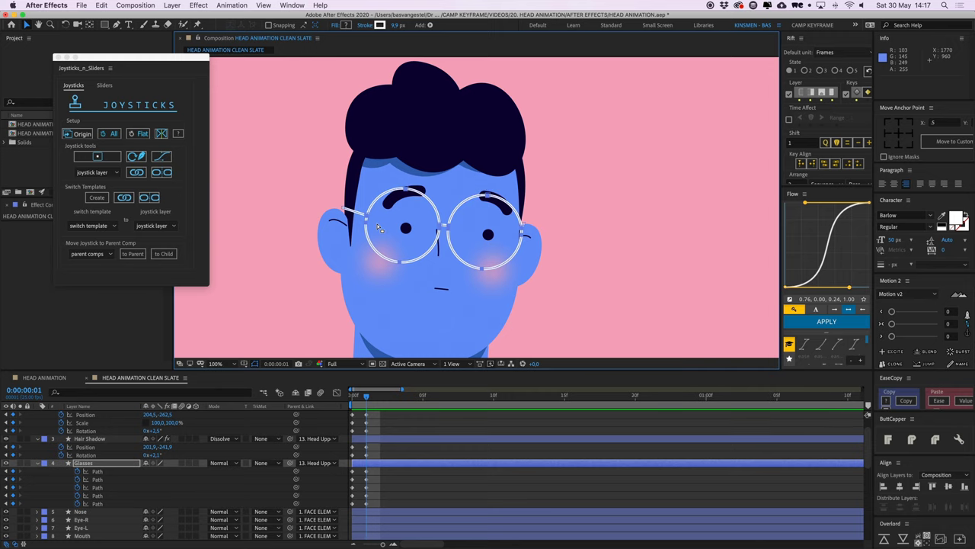
left_click(399, 428)
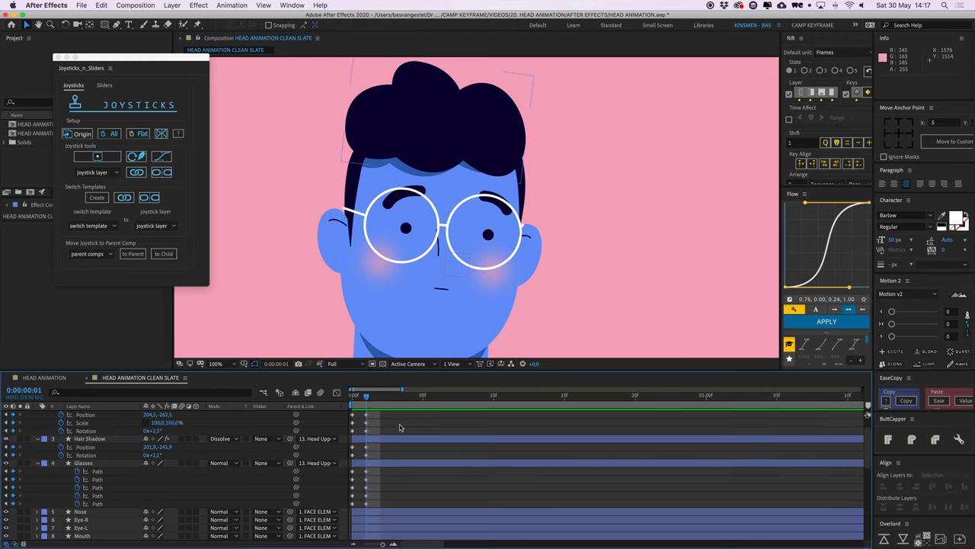
scroll(555, 248, "down", 2)
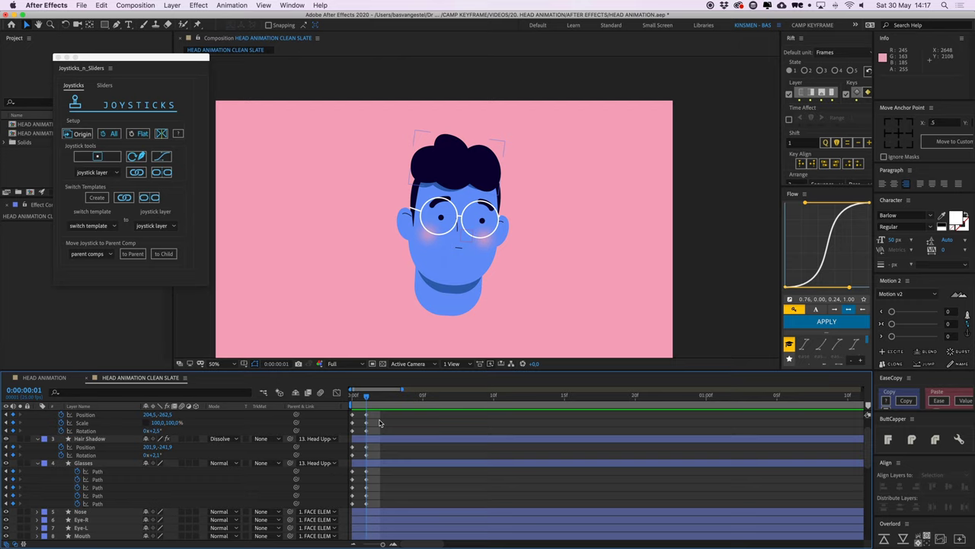
- Select all layers at frame 2 and reset them to the origin pose with the Joysticks 'n Sliders Origin function
left_click(400, 439)
key("super+a")
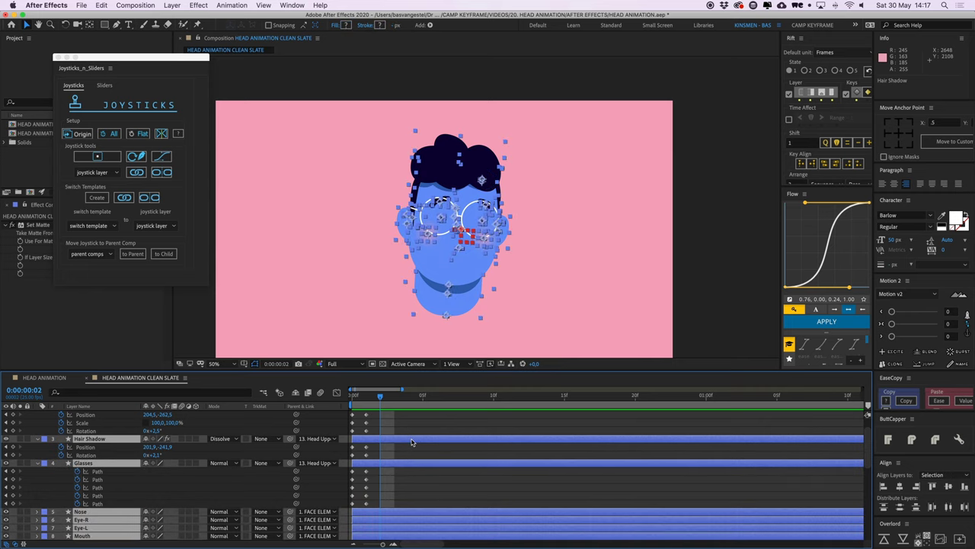
left_click(81, 134)
left_click(393, 423)
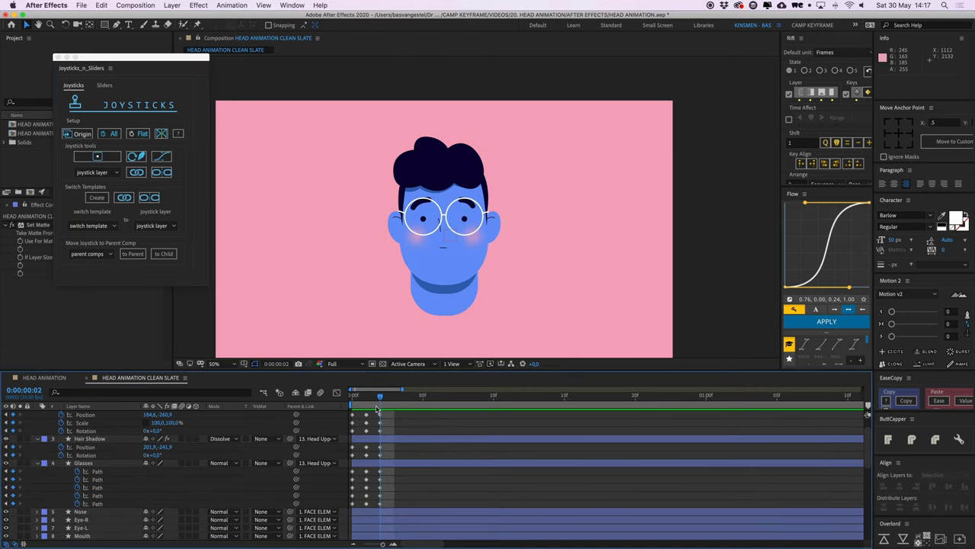
- Compare the pose at frame 2 with the origin pose at frame 0
left_click(352, 395)
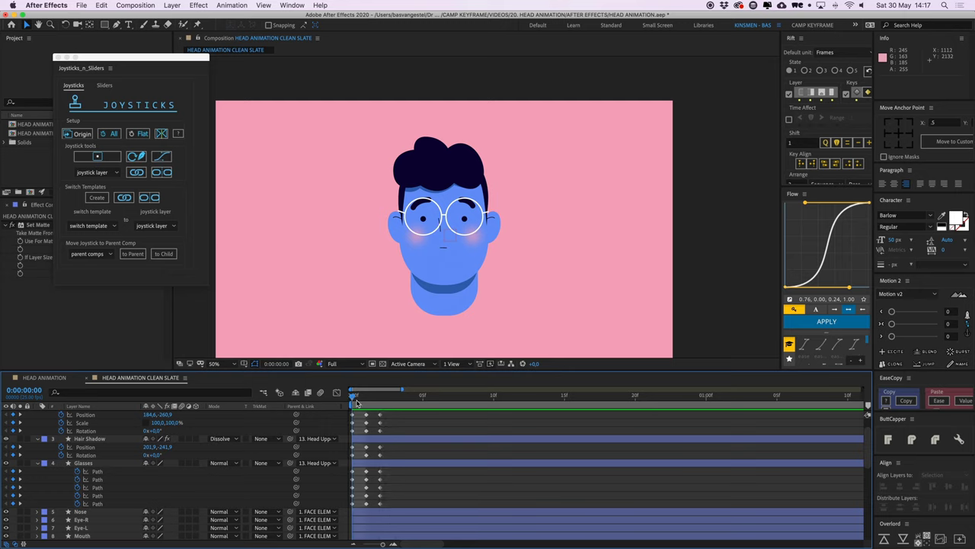
left_click(380, 396)
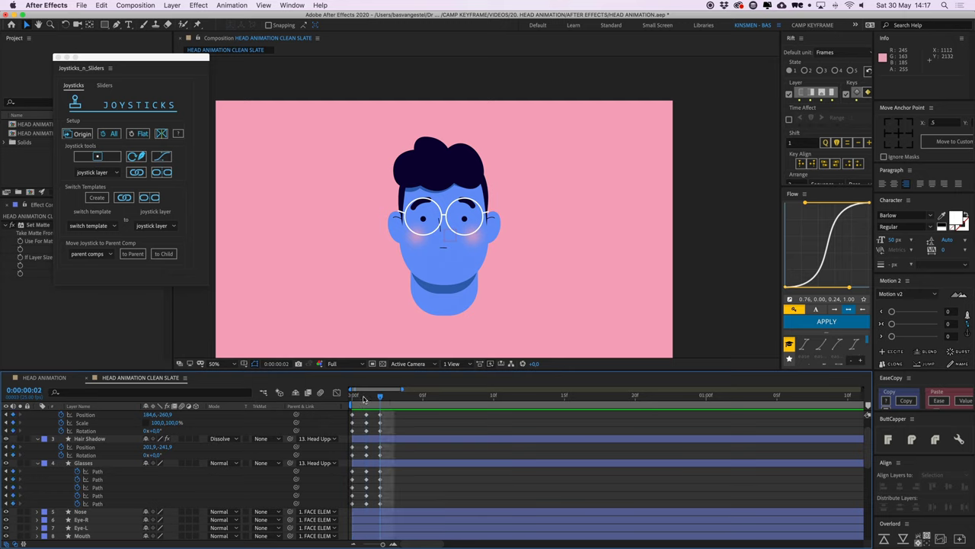
left_click(353, 397)
left_click(382, 397)
- Review the pose keyframes on frames 0 to 4 across all layers in the timeline
scroll(414, 429, "down", 10)
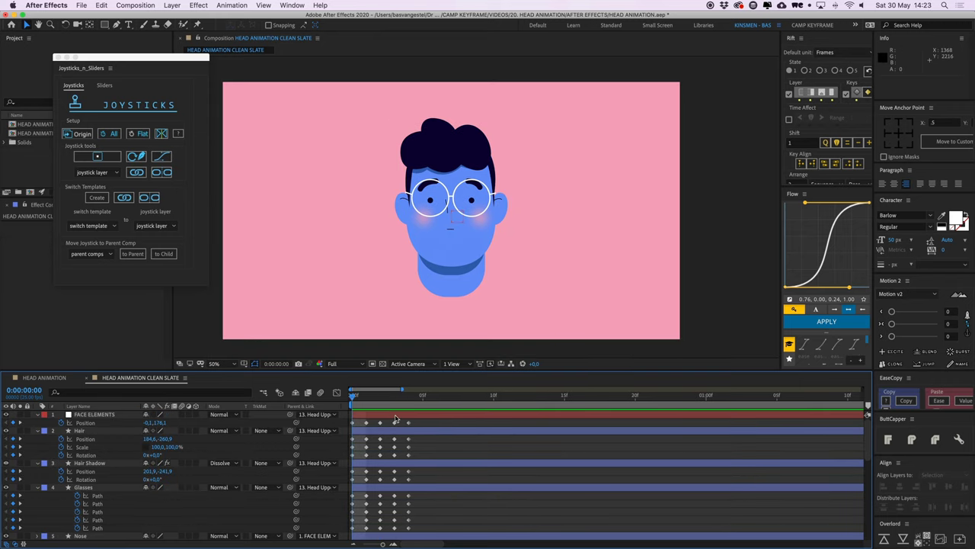
scroll(449, 444, "down", 10)
scroll(449, 445, "up", 10)
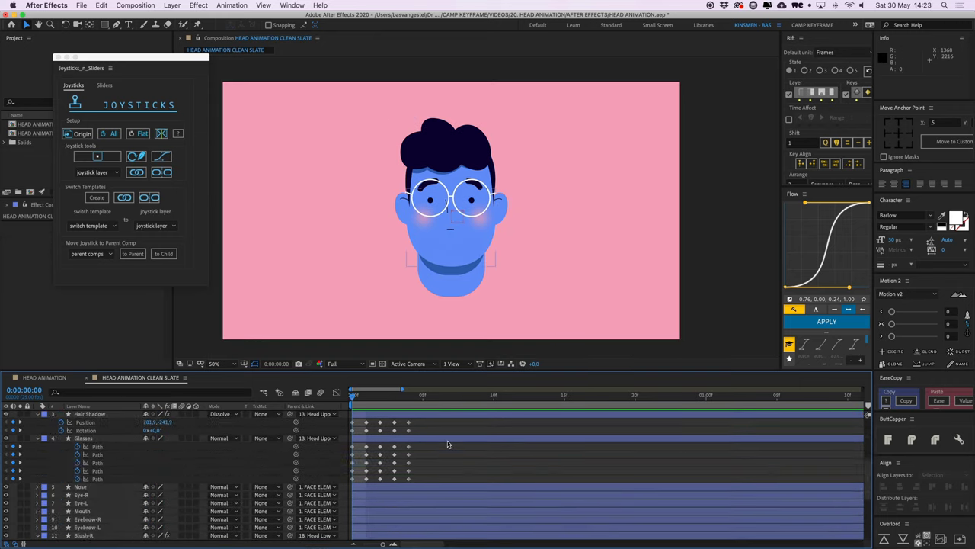
- Review the head pose on each frame from 0 to 4
mouse_move(358, 400)
left_mouse_down()
mouse_move(394, 402)
mouse_move(342, 409)
left_mouse_up()
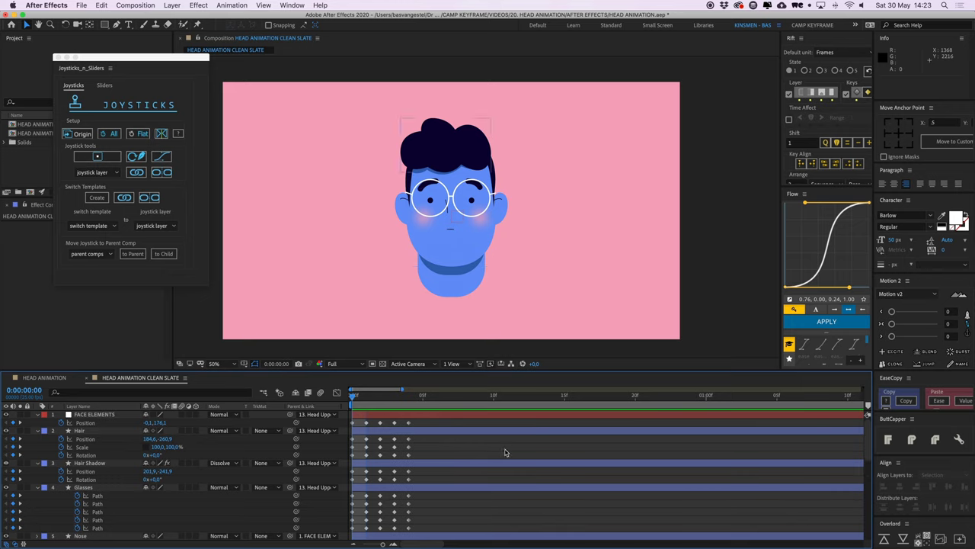
key("Page_Down")
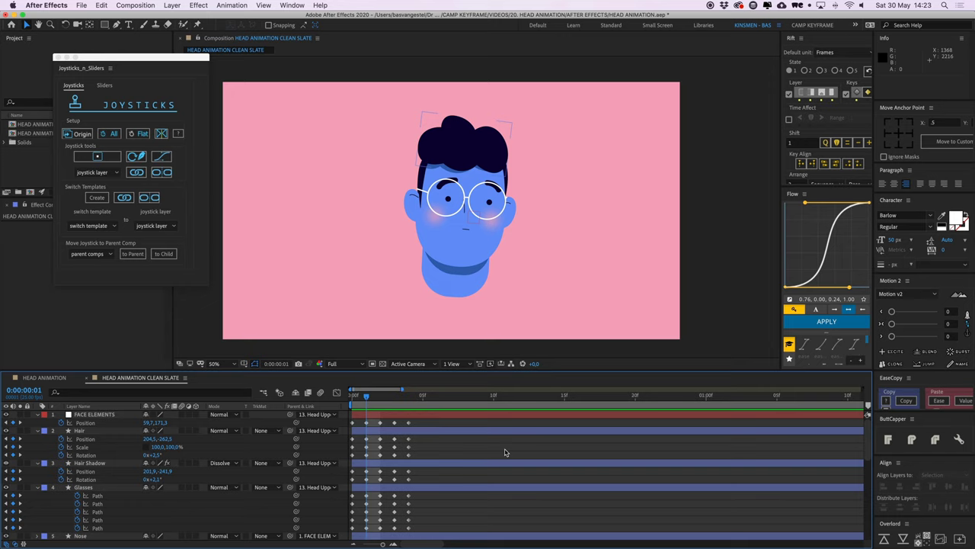
key("Page_Down")
key("Page_Down")
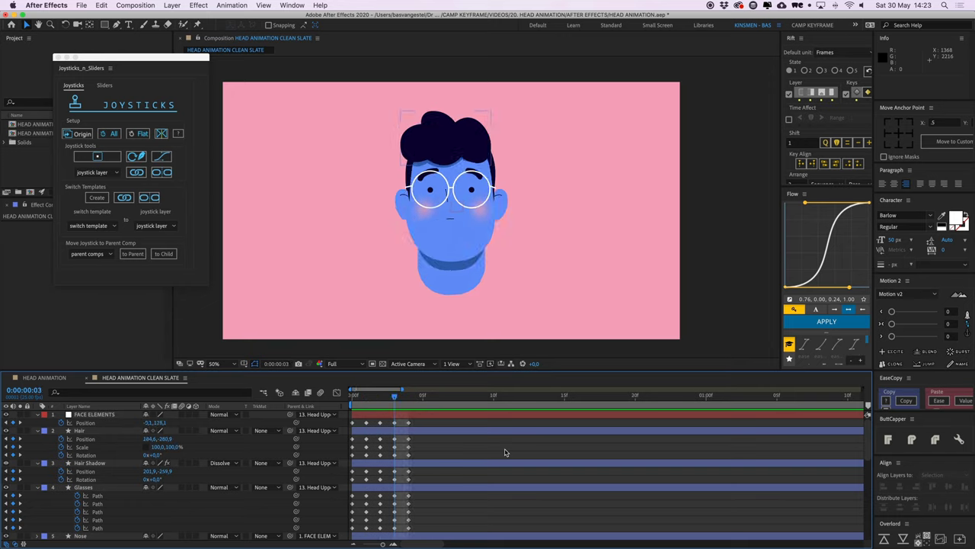
key("Page_Down")
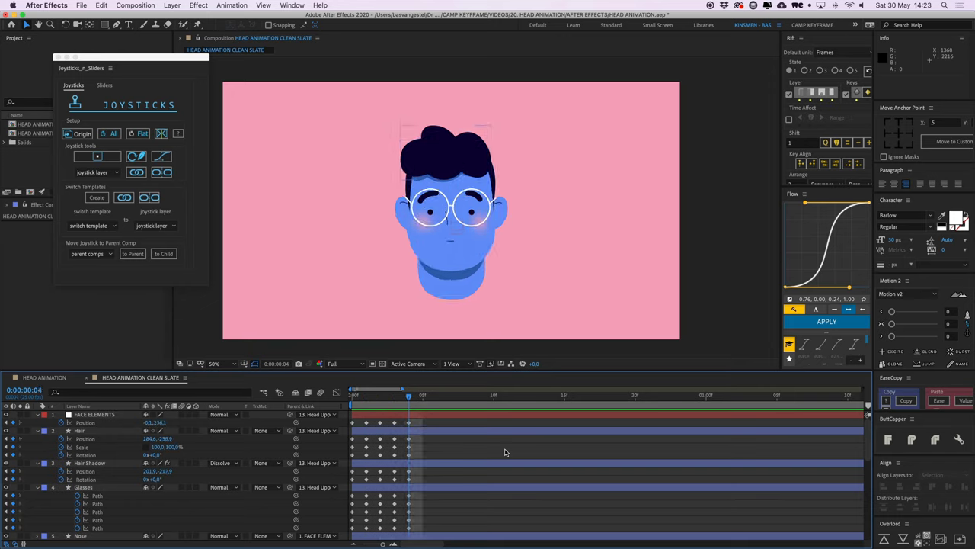
- Create a joystick controller named Head movement from all the keyframed layers
key("super+a")
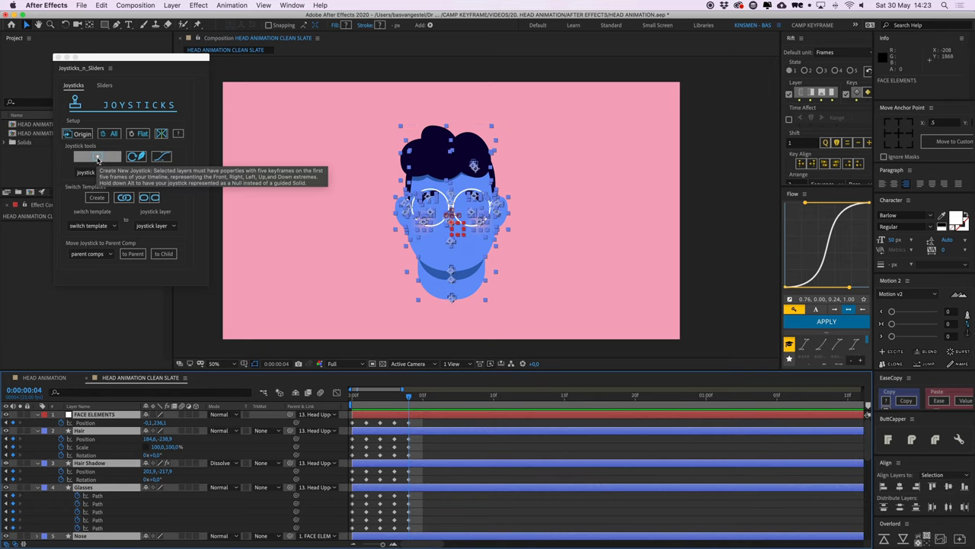
left_click(98, 157)
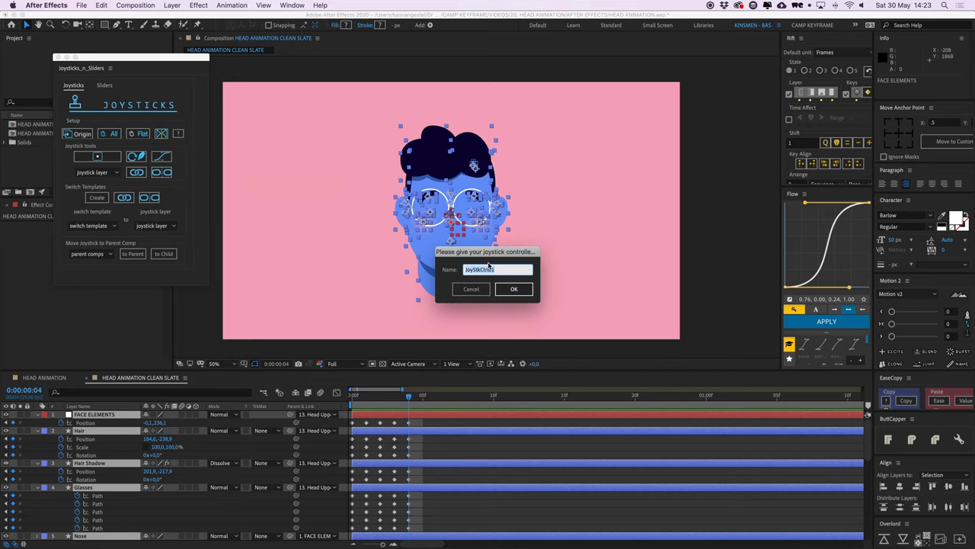
type("Mo")
left_click(509, 288)
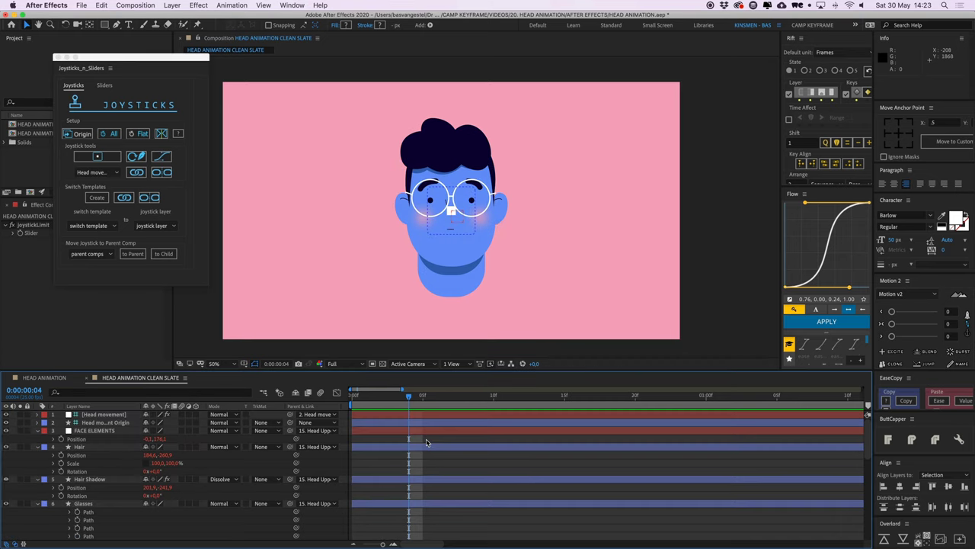
- Collapse the properties of all layers from FACE ELEMENTS to Neck in the timeline
left_click(104, 430)
scroll(113, 496, "down", 2)
scroll(112, 497, "down", 4)
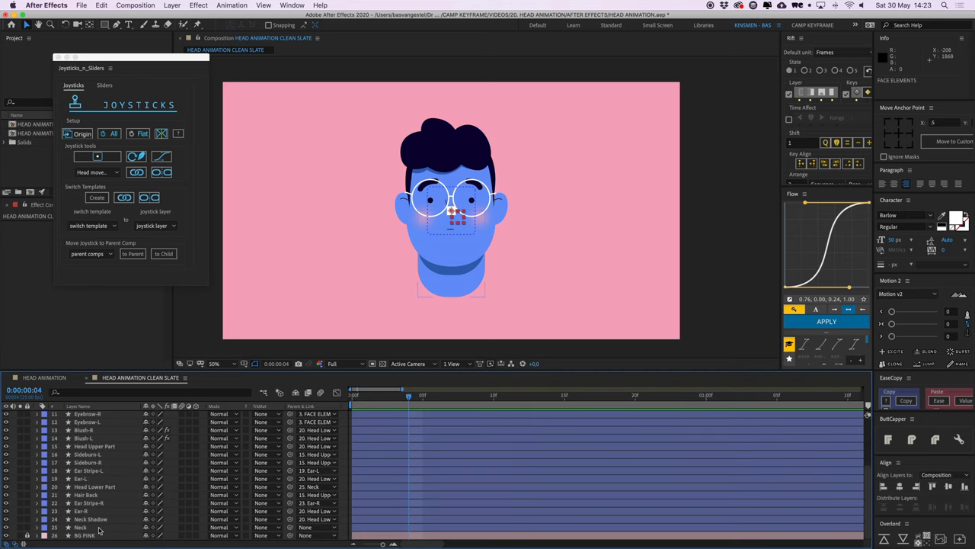
left_click(82, 526, "shift")
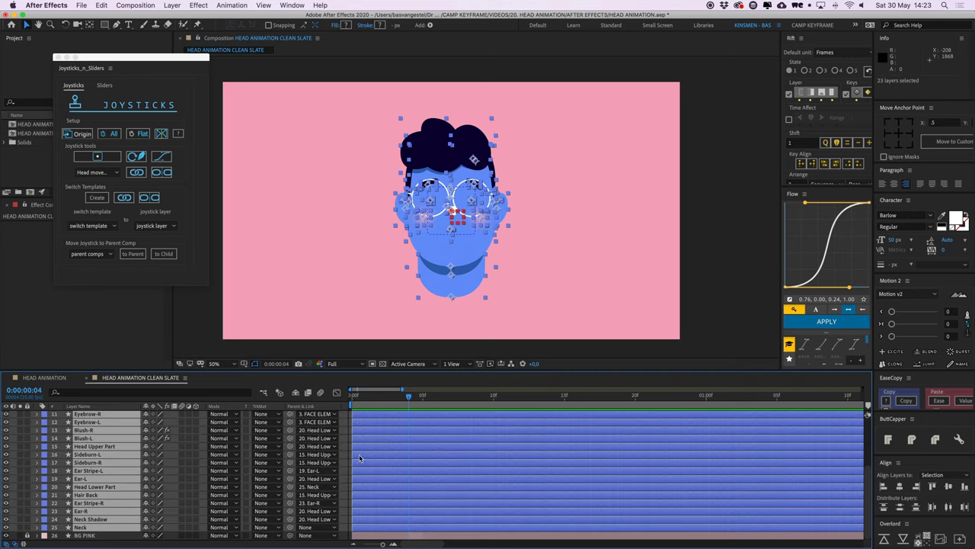
scroll(347, 449, "up", 5)
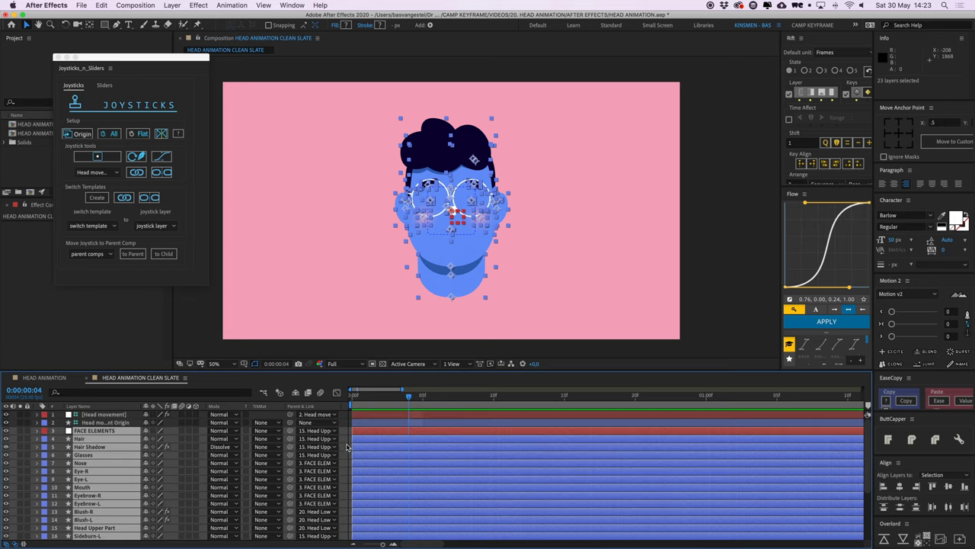
- Move the Head movement Origin box off the face to the empty pink background at the head's upper left
left_click(347, 446)
left_click(357, 424)
left_click_drag(465, 235, 302, 179)
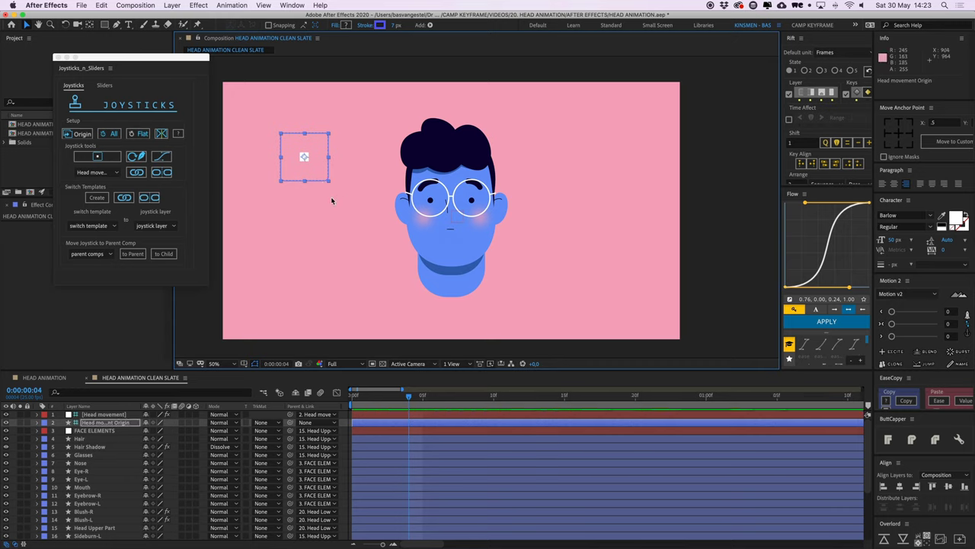
- Test the head turns by moving the Head movement controller inside its box, and undo the movement
left_click(126, 416)
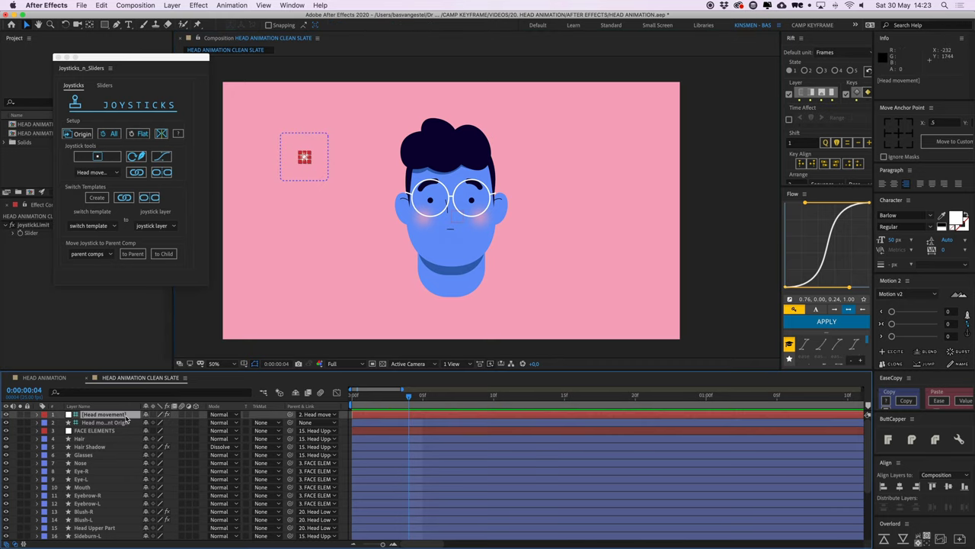
key("period")
left_click_drag(314, 106, 356, 133)
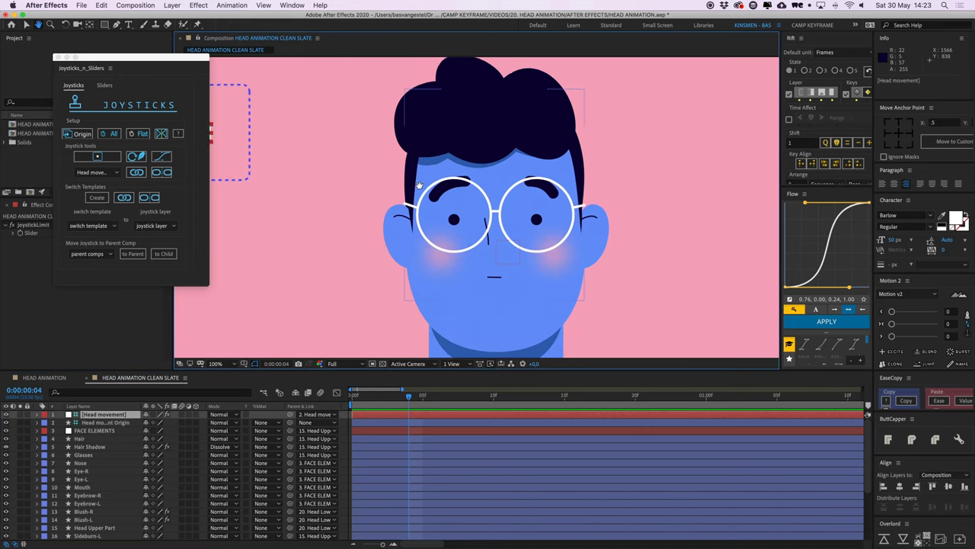
left_click_drag(221, 136, 300, 145)
key("super+z")
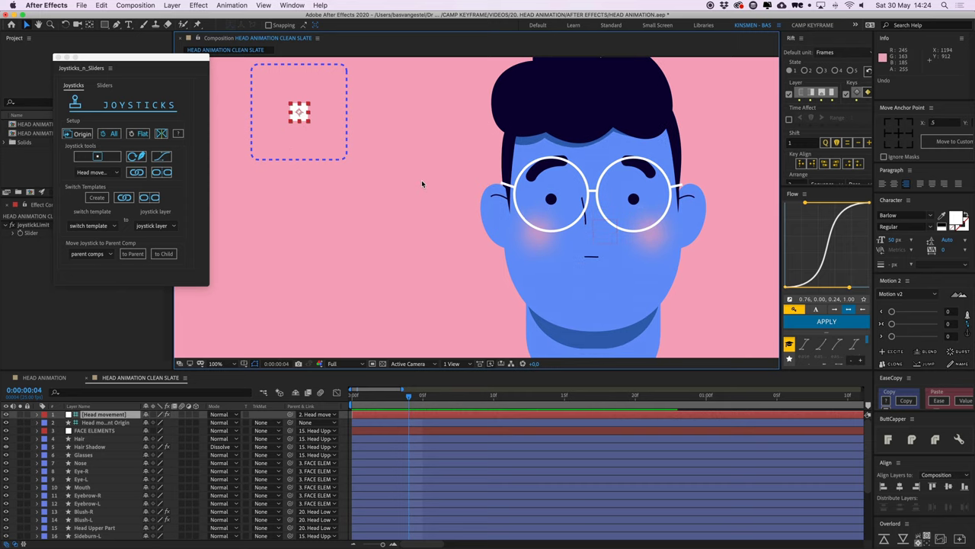
key("comma")
left_click(349, 417)
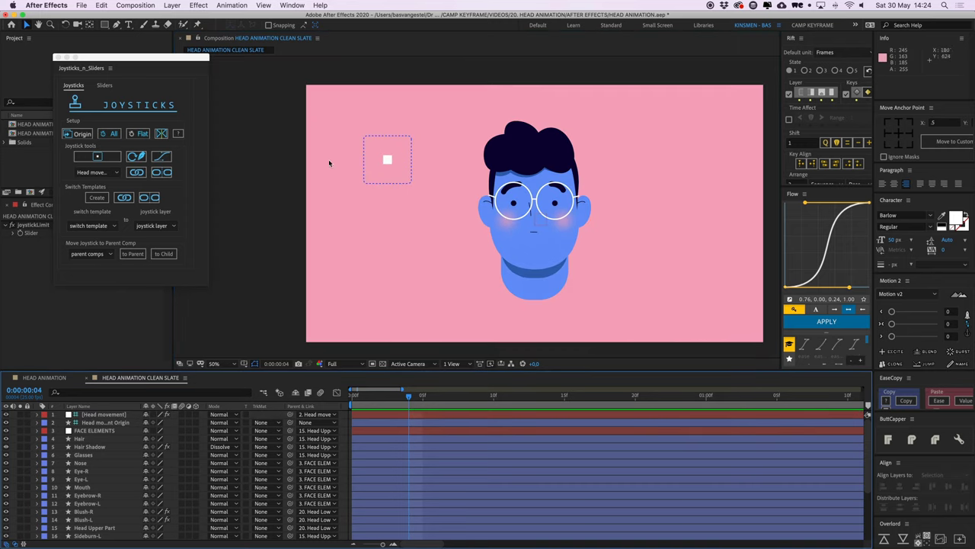
- Add a text layer reading "Head" below the joystick box
middle_click_drag(329, 163, 305, 167)
left_click(119, 26)
left_click(128, 27)
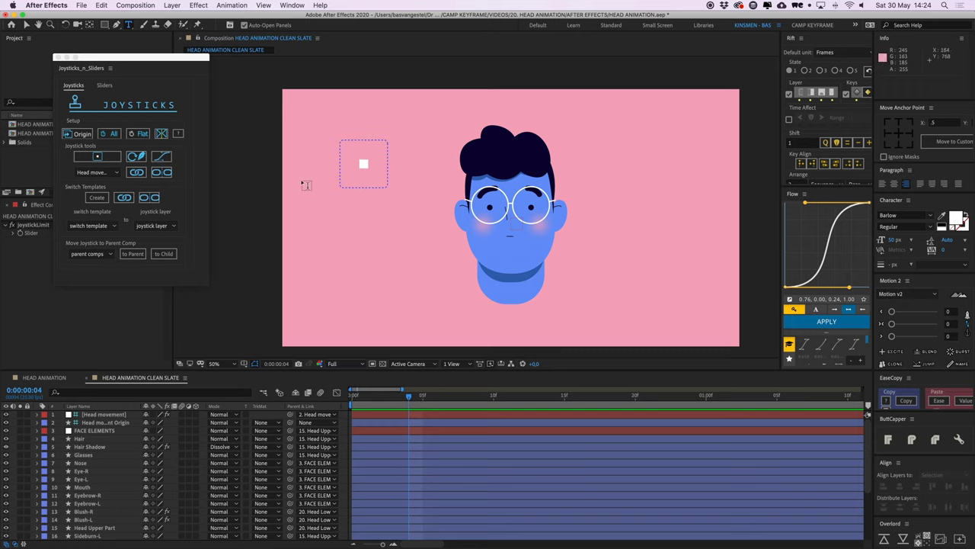
left_click(362, 229)
type("Hea")
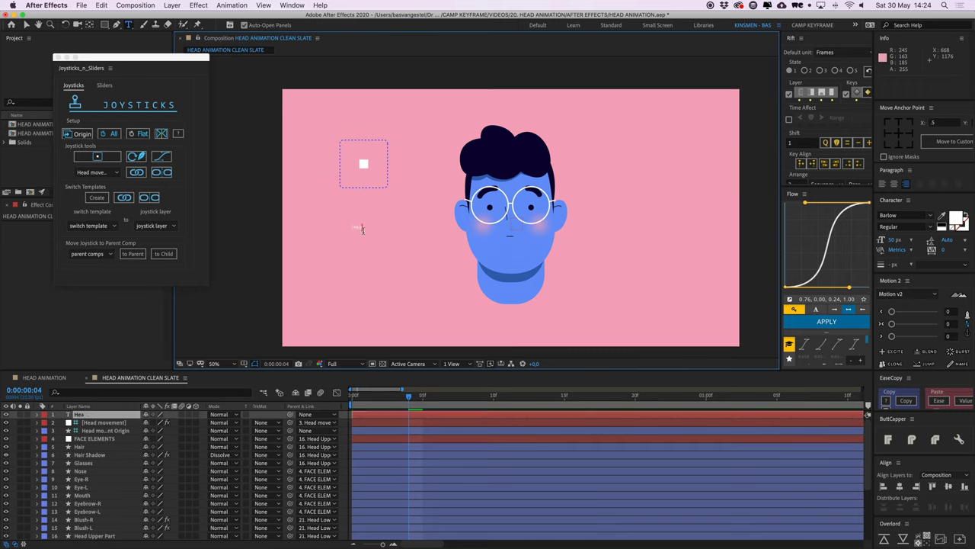
type("d")
left_click(26, 27)
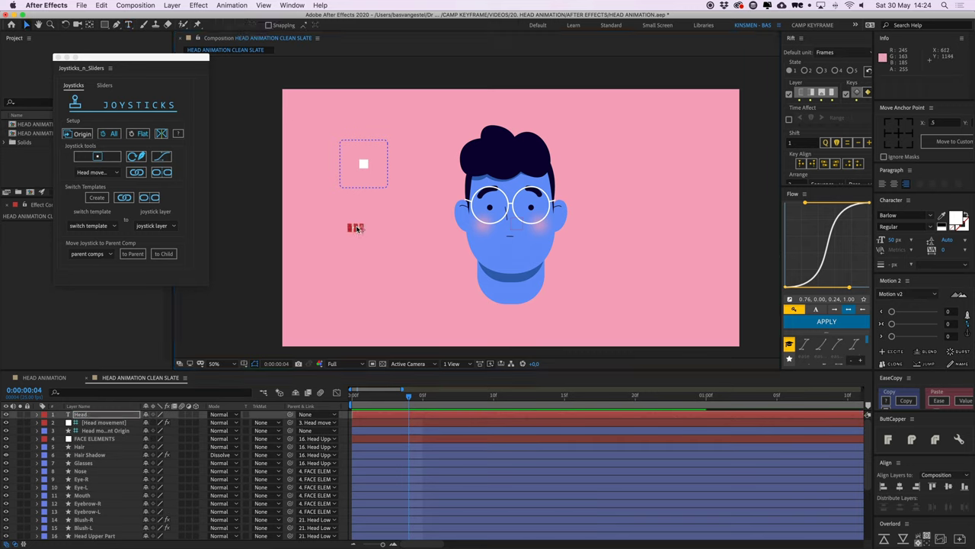
- Scale the Head text to 150% and place it centred just above the joystick box
key("s")
left_click(173, 423)
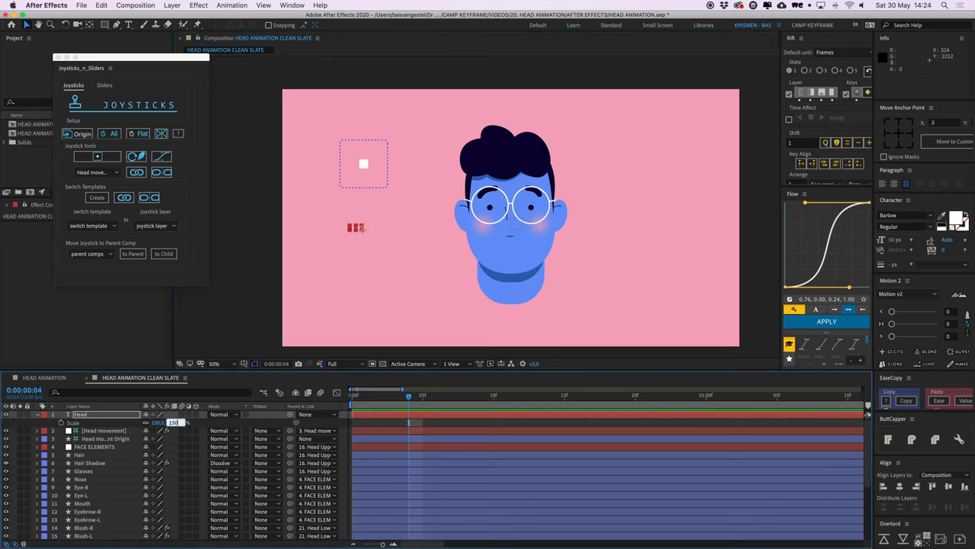
left_click(369, 419)
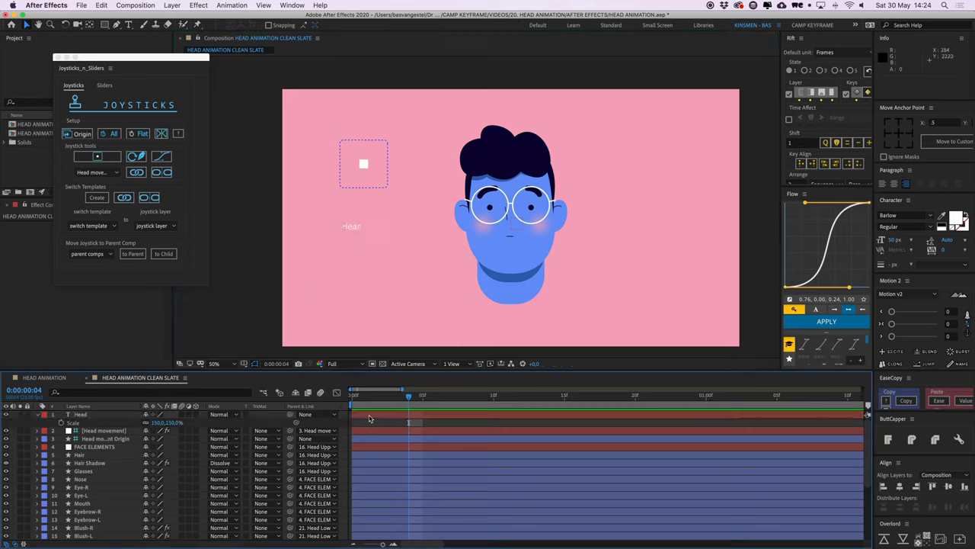
left_click_drag(356, 226, 369, 131)
left_click(395, 425)
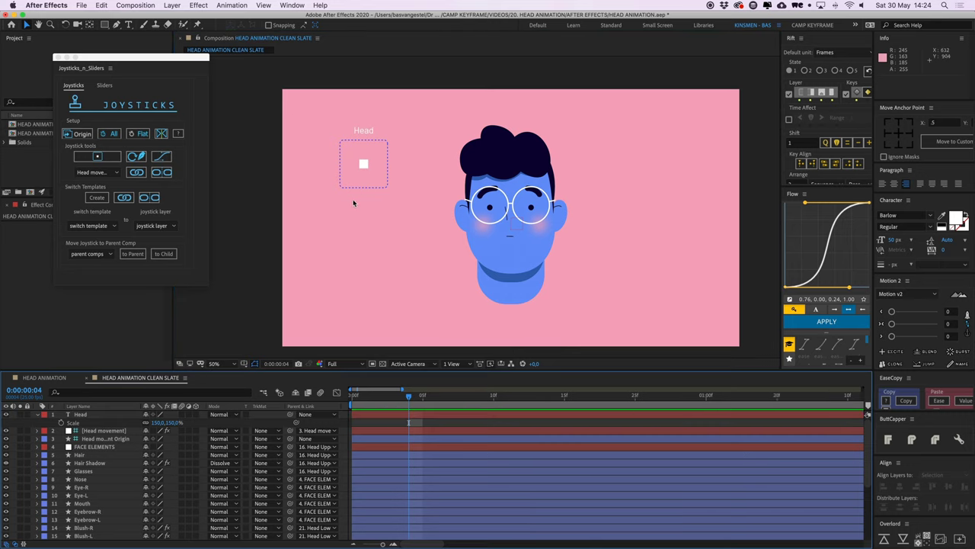
- Turn the Head text layer into a guide layer
left_click(367, 138)
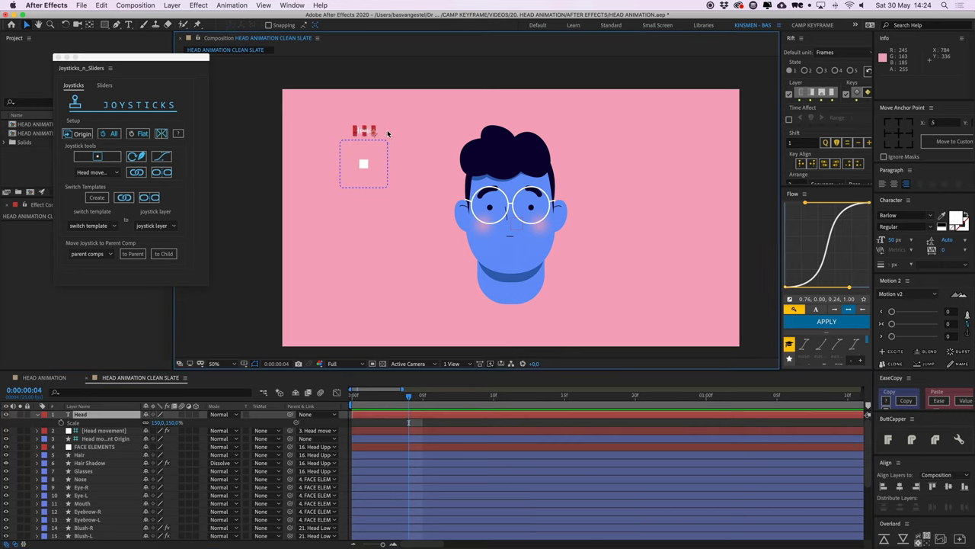
right_click(84, 418)
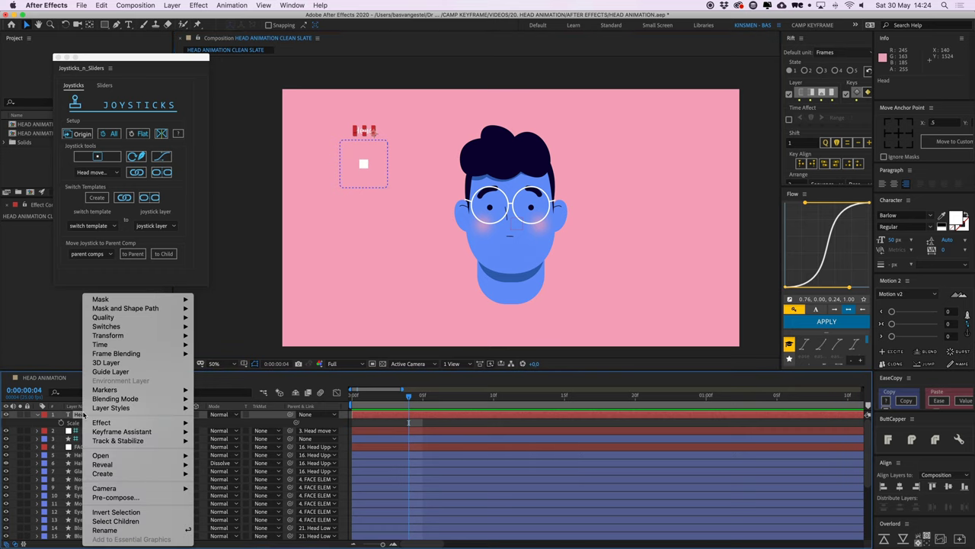
left_click(110, 371)
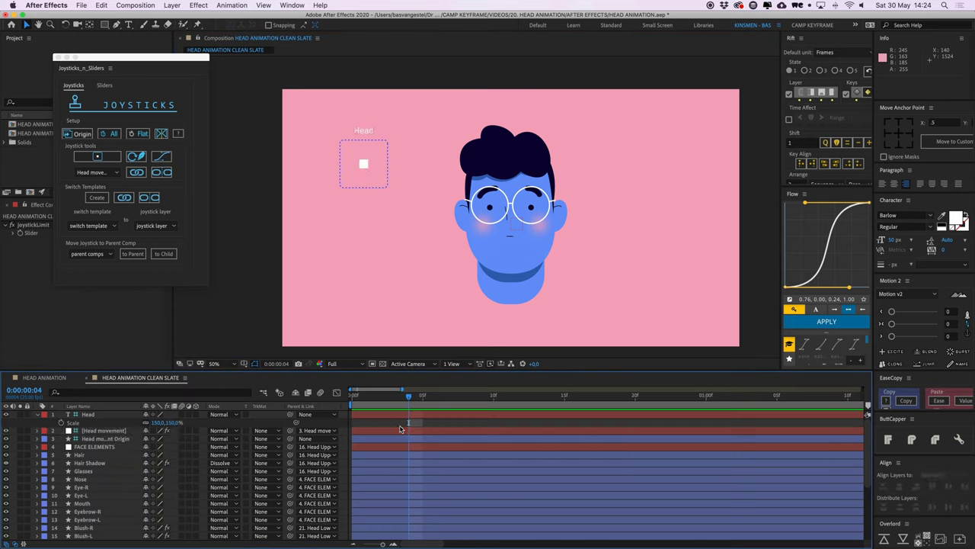
- Collapse the Head text layer's properties and parent the layer to Head movement Origin
left_click(38, 415)
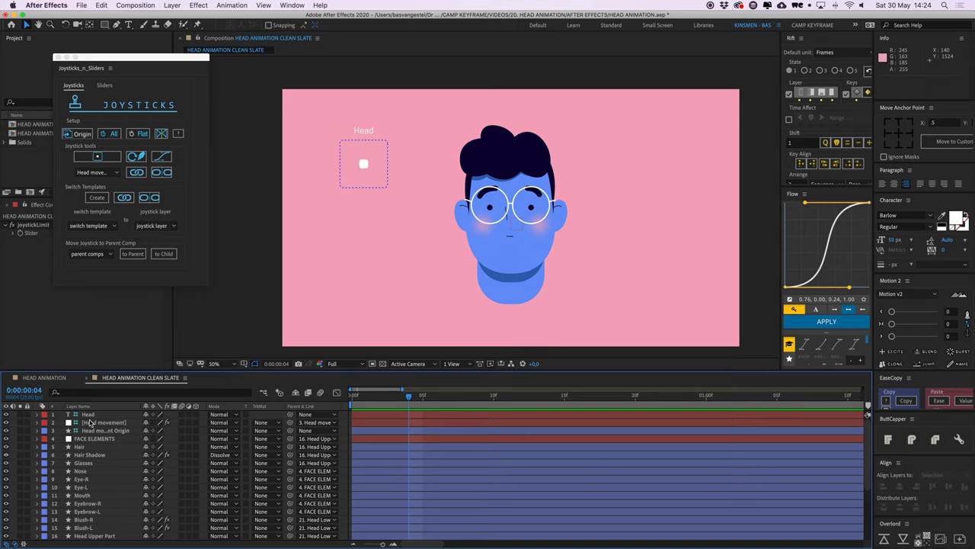
left_click(90, 414)
left_click_drag(291, 415, 127, 431)
- Try moving the Head movement Origin box to check that the Head label follows, and undo the move
left_click(125, 431)
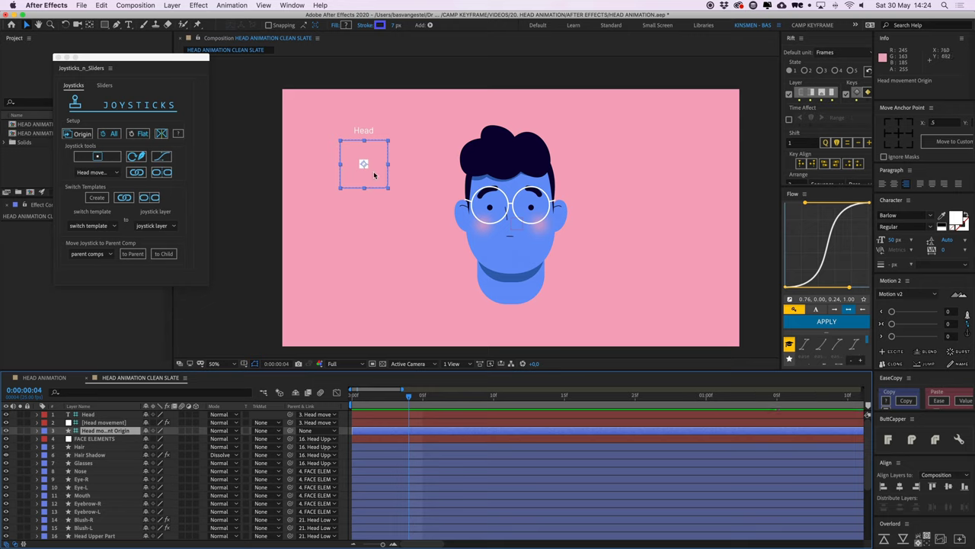
left_click_drag(362, 189, 386, 183)
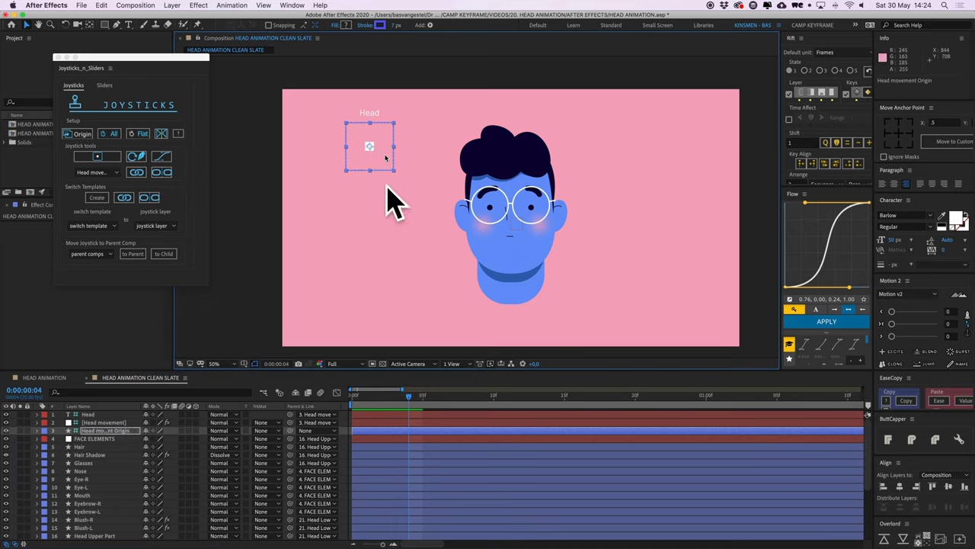
left_click(347, 442)
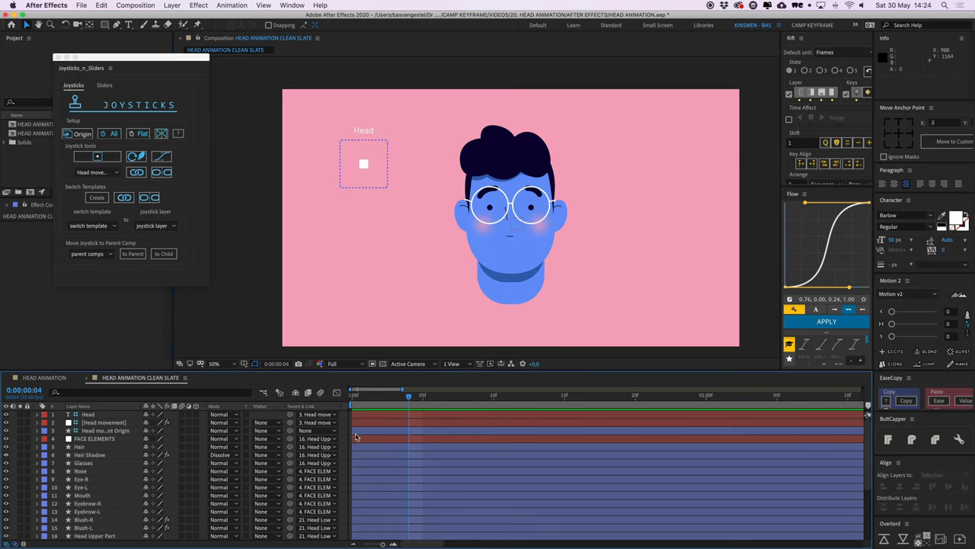
left_click(355, 433)
- Bring the Head movement layer to the top of the layer stack and set its label colour to Yellow
left_click(114, 424)
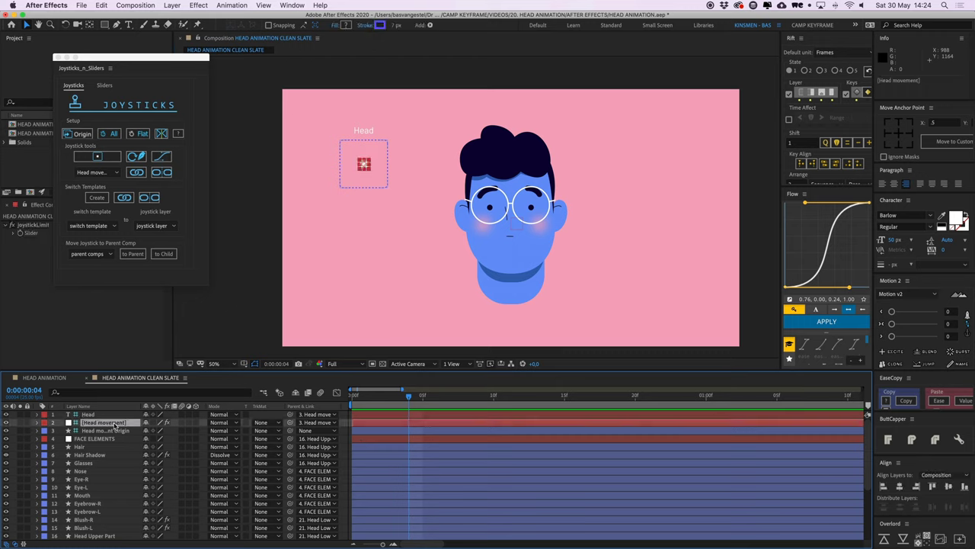
key("super+bracketright")
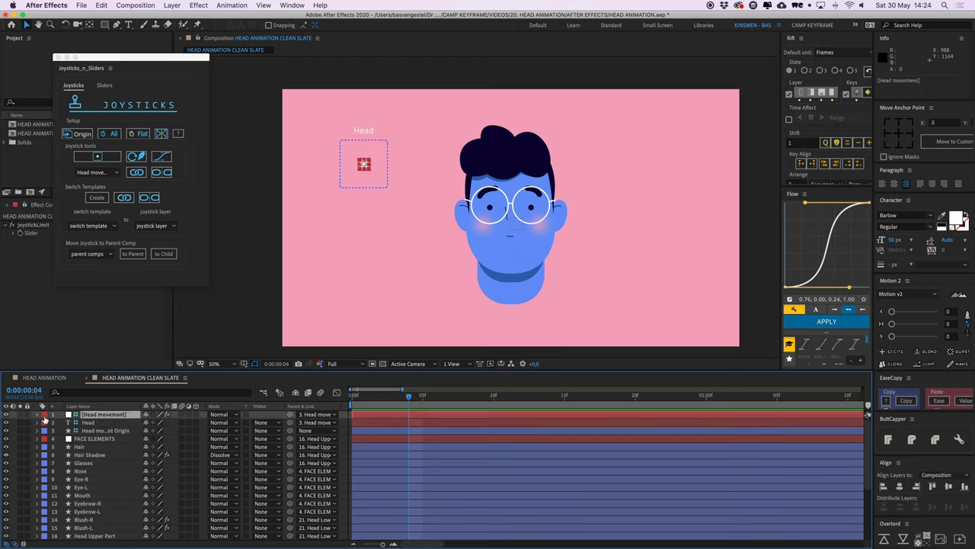
left_click(44, 415)
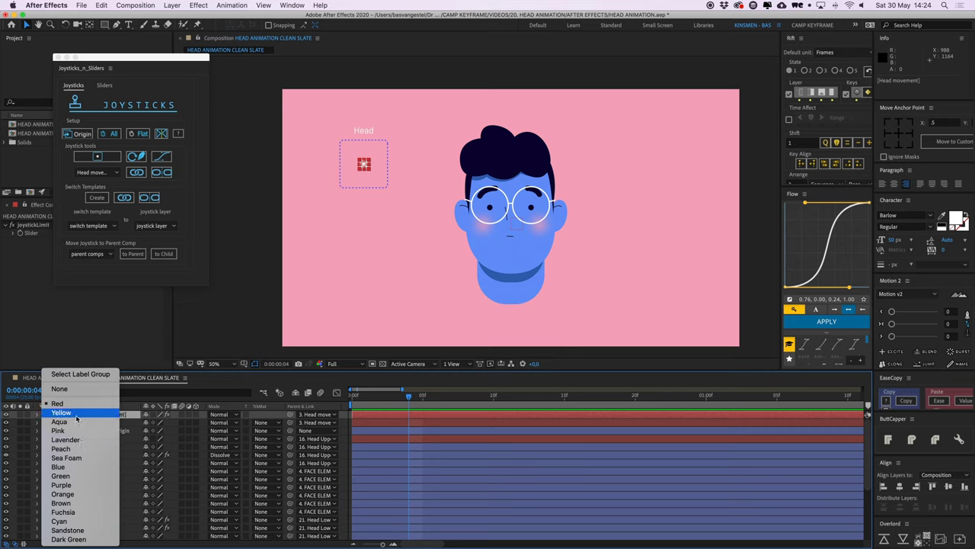
left_click(76, 416)
- Set the label colour of the Head text and Head movement Origin layers to None and lock both layers
left_click(102, 424)
left_click(100, 430, "shift")
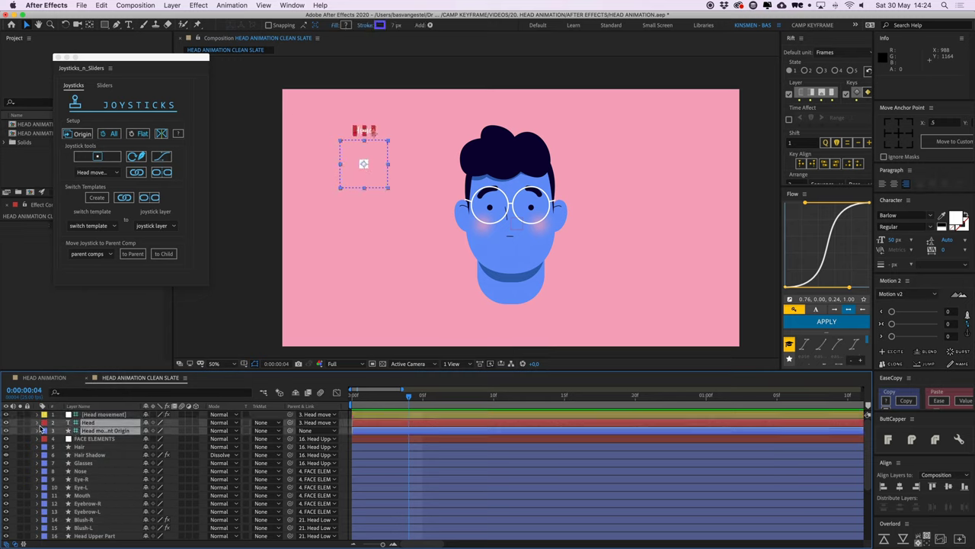
left_click(41, 429)
left_click(62, 387)
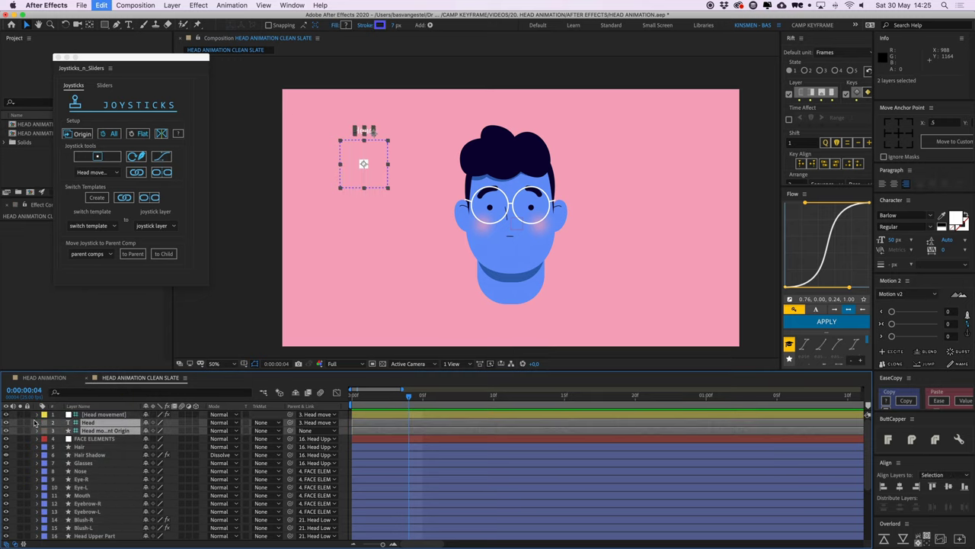
left_click_drag(28, 422, 28, 431)
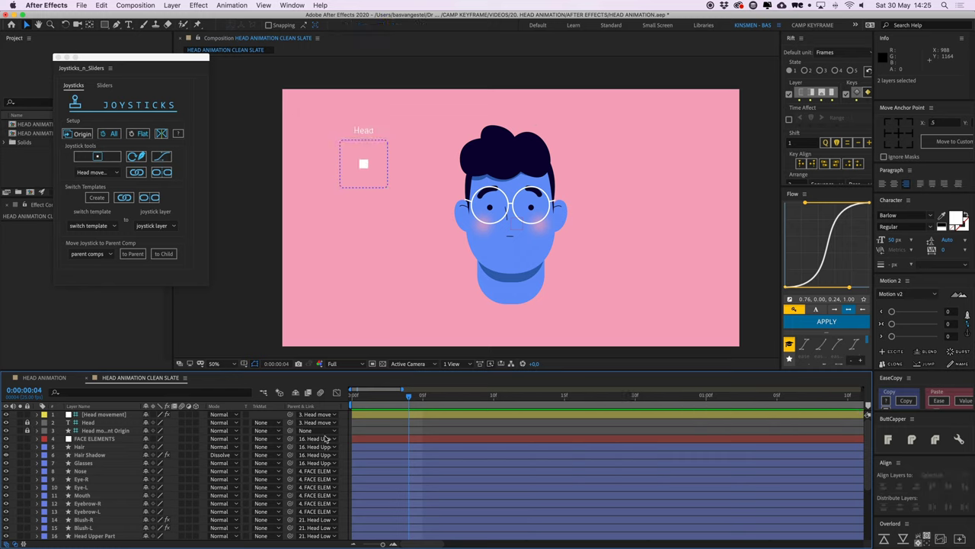
left_click(379, 417)
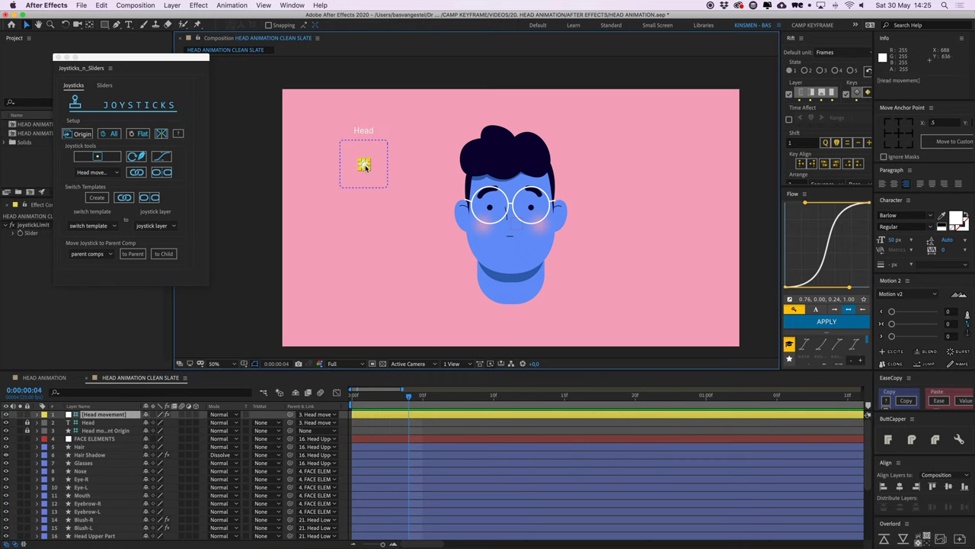
- Hide the FACE ELEMENTS null layer and save the project
mouse_move(365, 163)
left_mouse_down()
mouse_move(358, 156)
mouse_move(370, 153)
mouse_move(364, 163)
left_mouse_up()
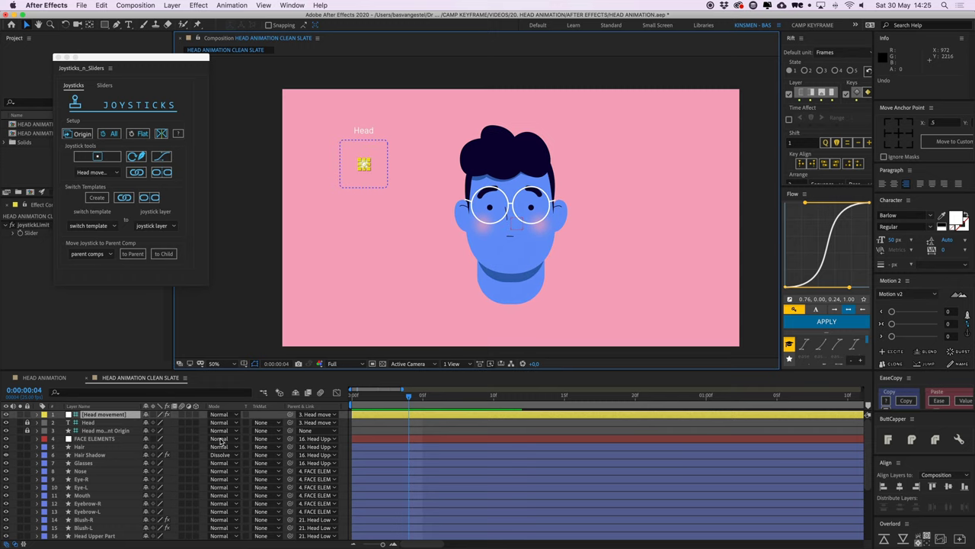
left_click(94, 439)
left_click(6, 439)
left_click(348, 440)
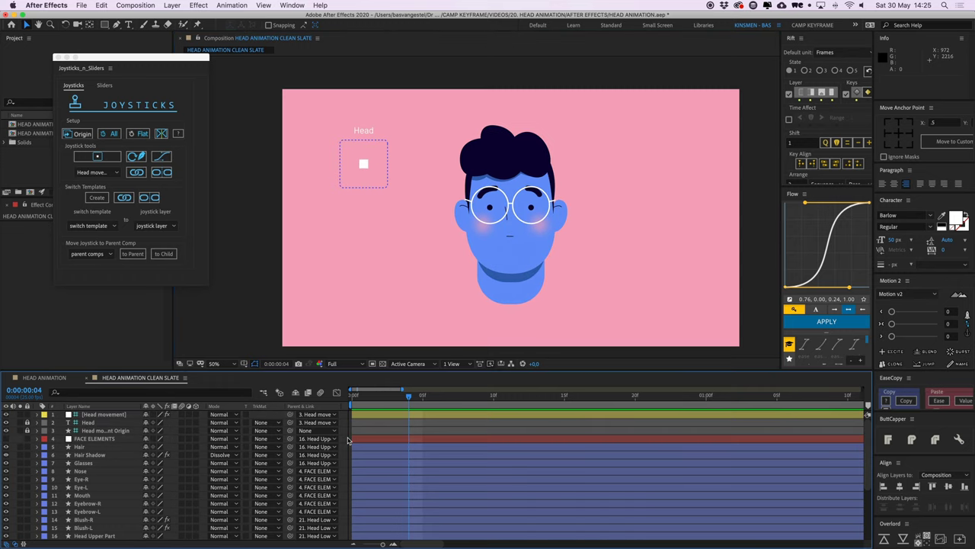
key("ctrl+s")
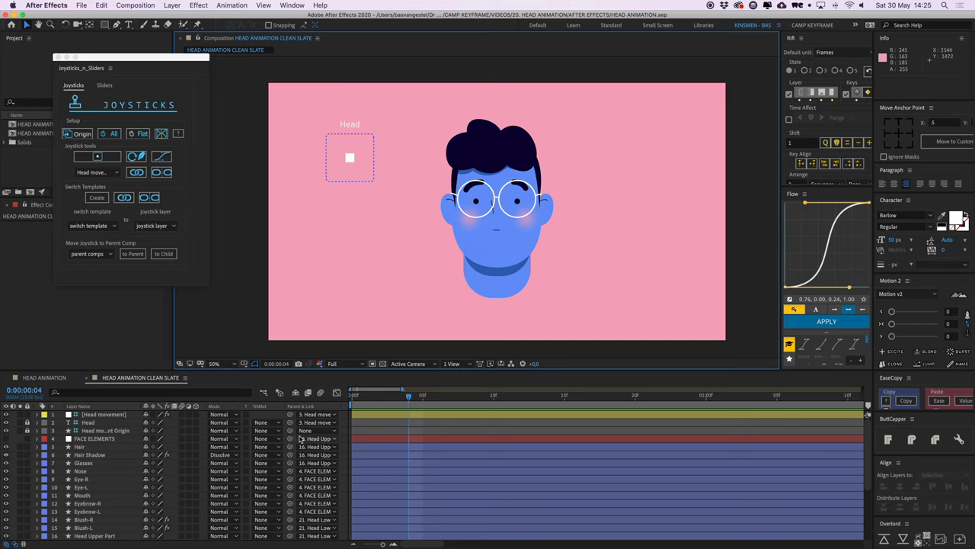
- Show the Position properties of the Eye-R and Eye-L layers at the first frame of the timeline
left_click(86, 479)
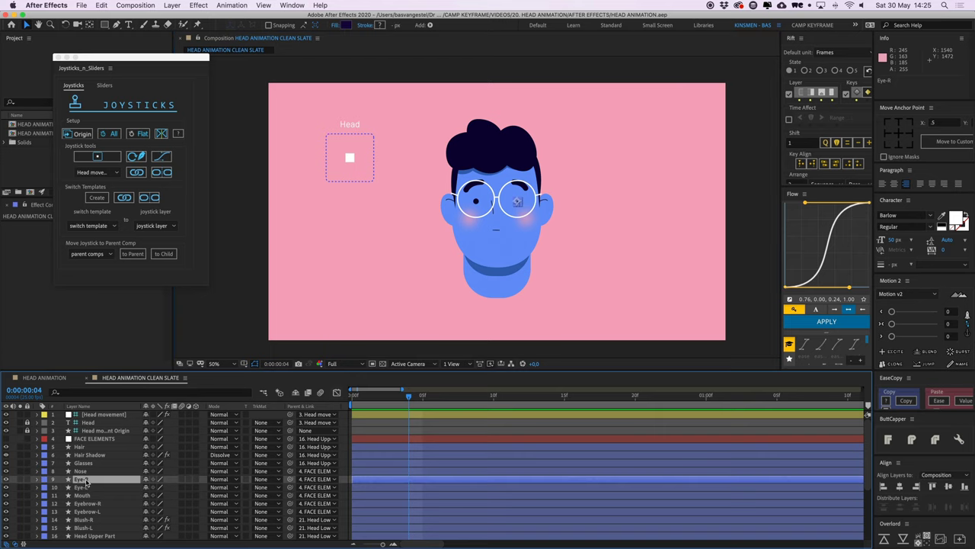
left_click(88, 490, "shift")
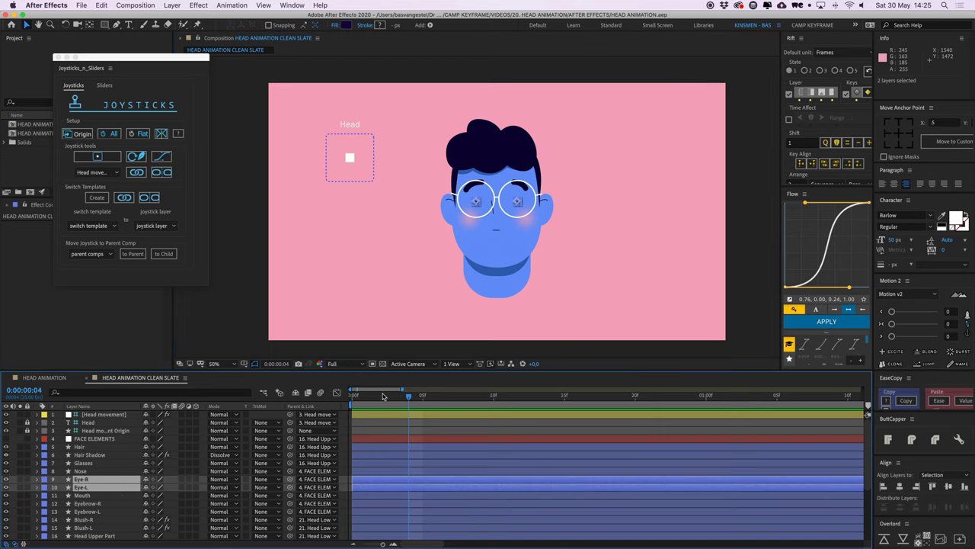
left_click_drag(383, 396, 336, 399)
left_click(393, 543)
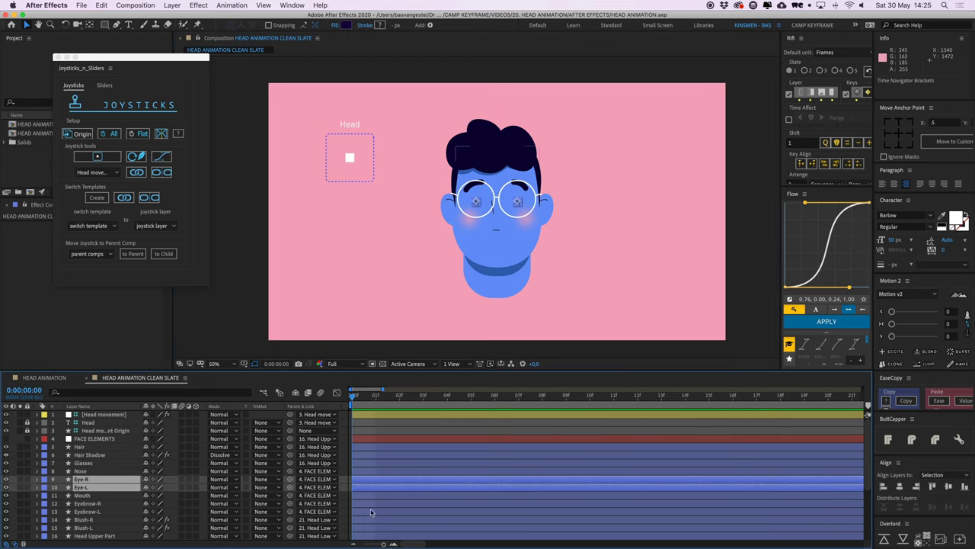
key("p")
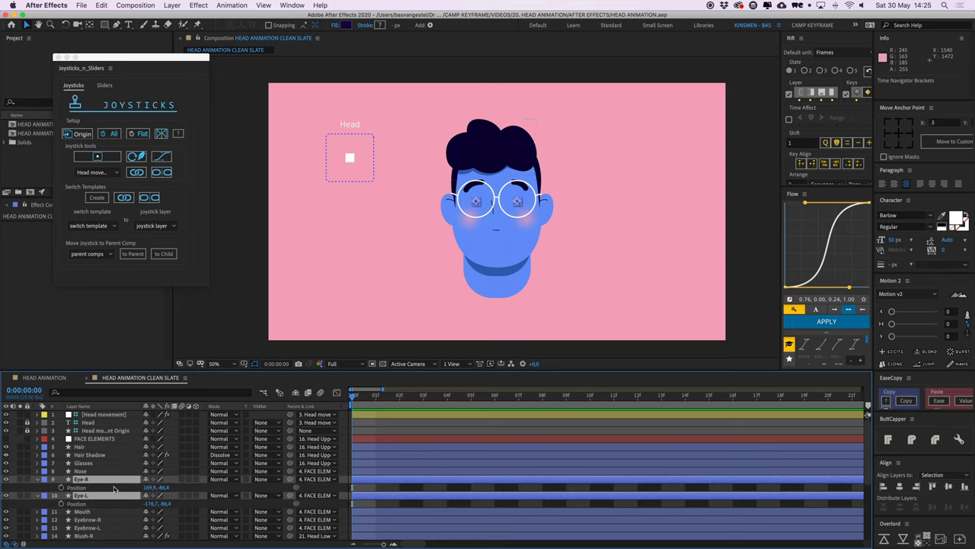
- Add a new null object directly above the Eye-R layer and name it EYES
left_click(366, 491)
left_click(366, 483)
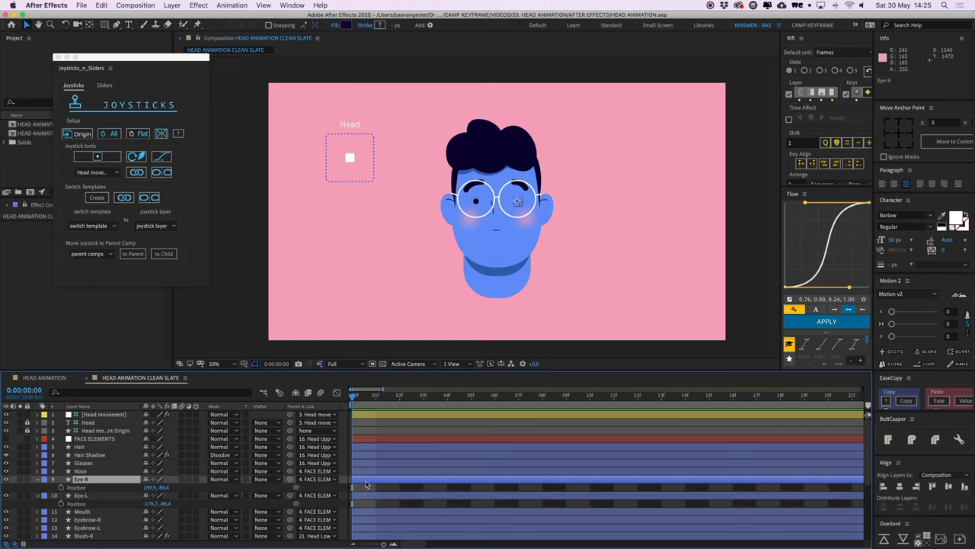
key("super+alt+shift+y")
key("Return")
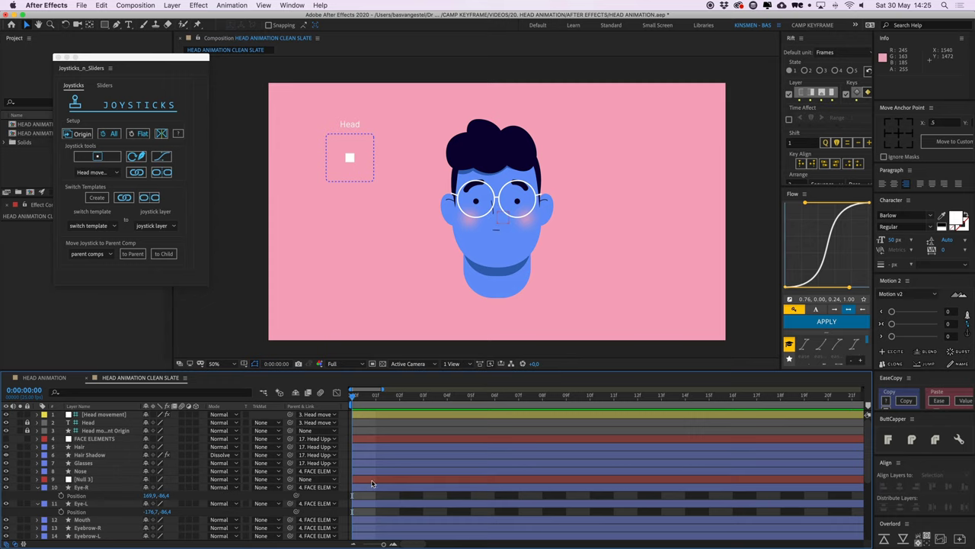
type("EYES")
key("Return")
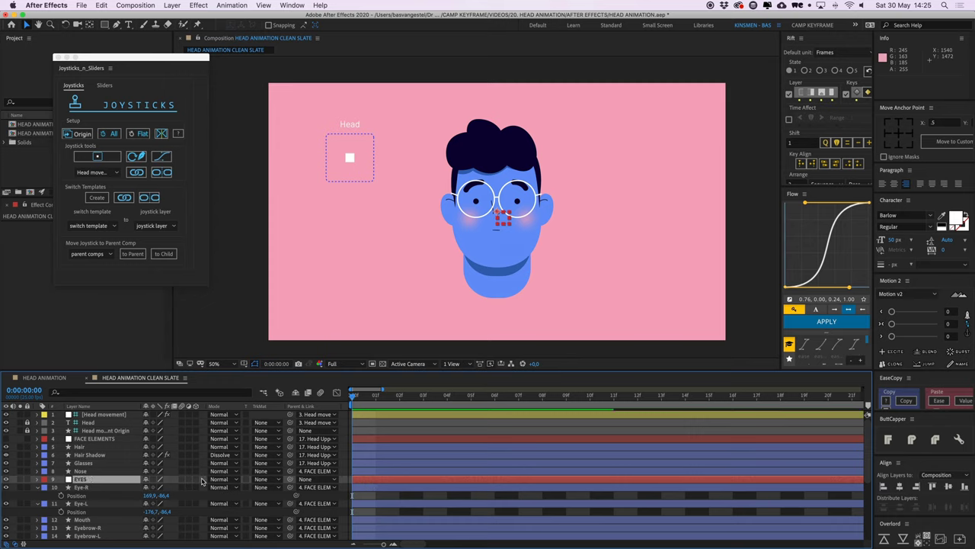
- Parent the EYES null to FACE ELEMENTS and both eye layers to EYES, collapsing the eye layers' properties
left_click_drag(290, 478, 91, 438)
left_click(88, 487)
left_click(81, 502, "shift")
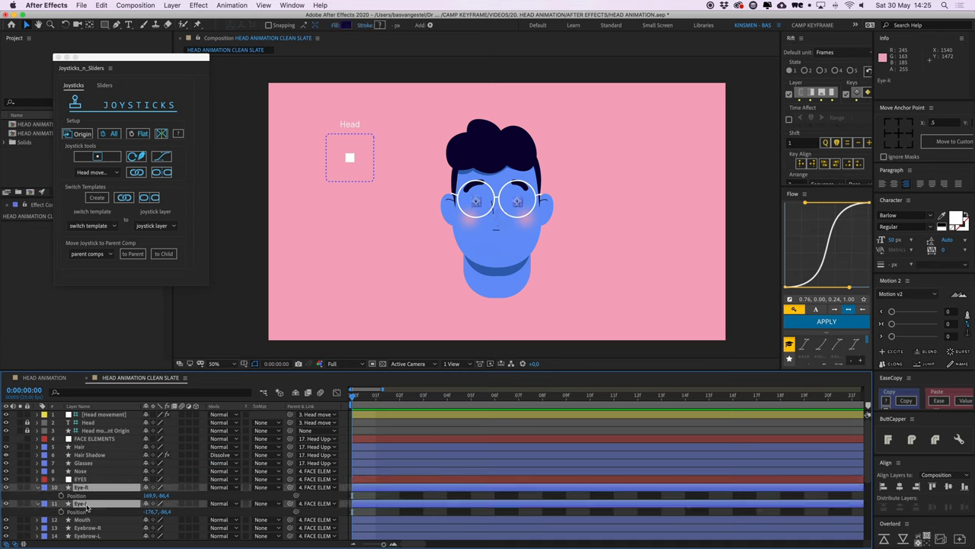
left_click_drag(290, 487, 80, 478)
left_click(38, 488)
left_click(38, 496)
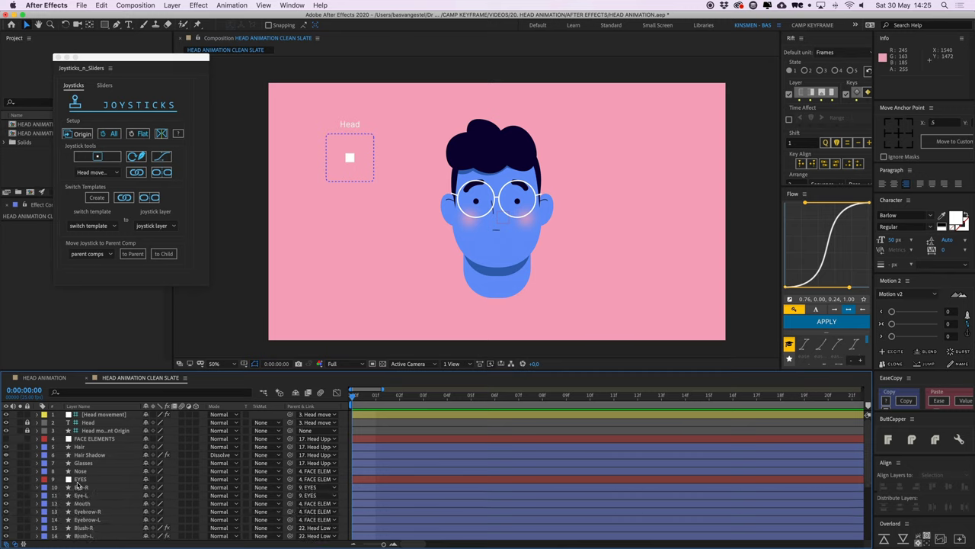
- Start Position keyframing on the EYES null at frame 0
left_click(82, 479)
left_click(117, 439)
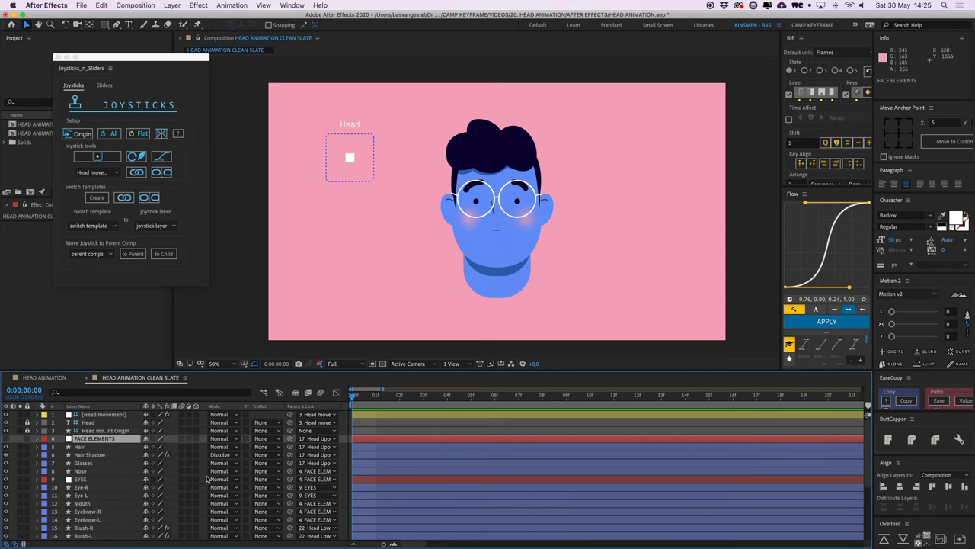
left_click(92, 480)
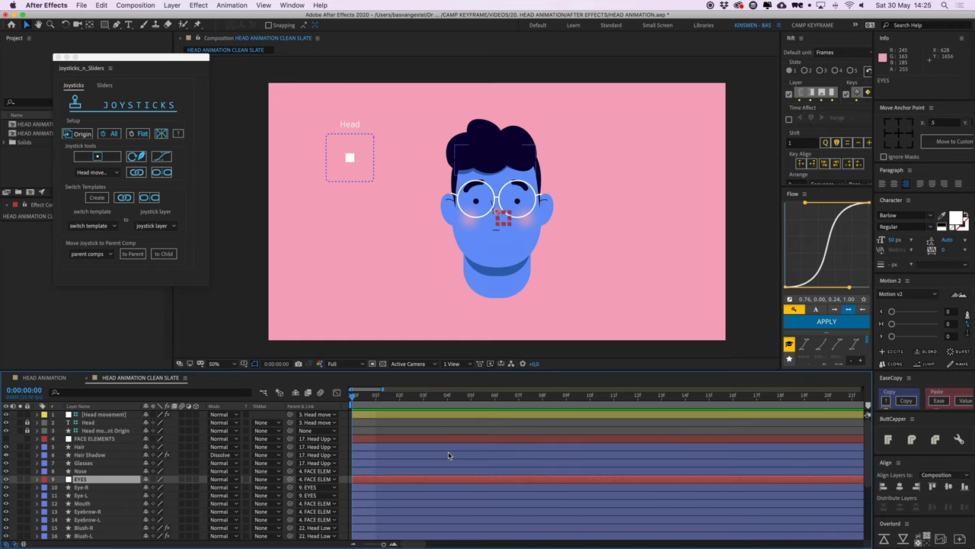
key("p")
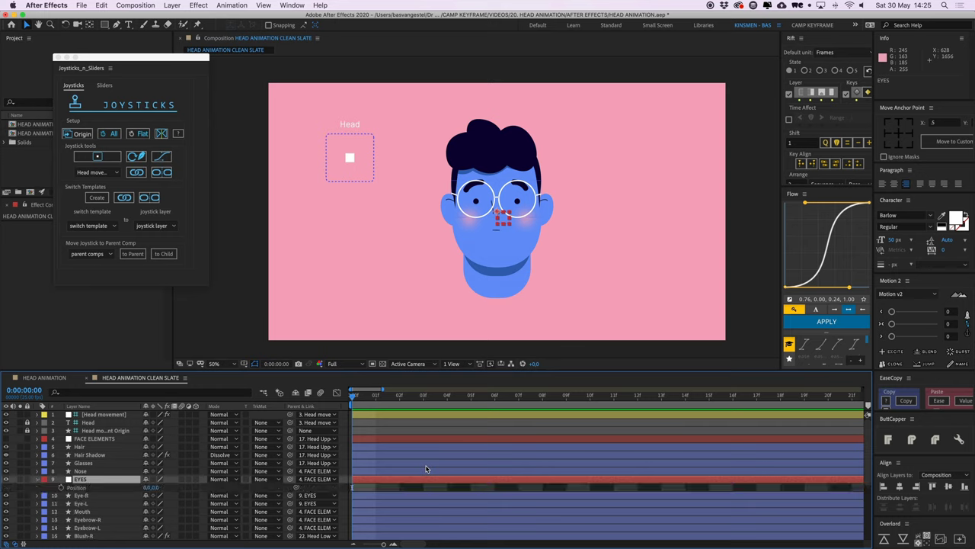
left_click(62, 488)
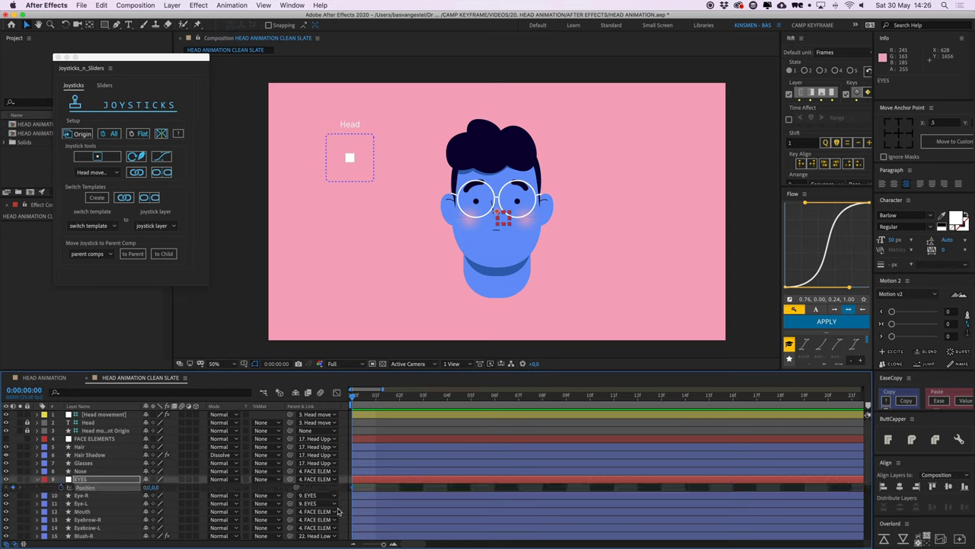
- At frame 1, move the EYES null right to Position 80, 0
key("Page_Down")
key("shift+Right")
key("shift+Right")
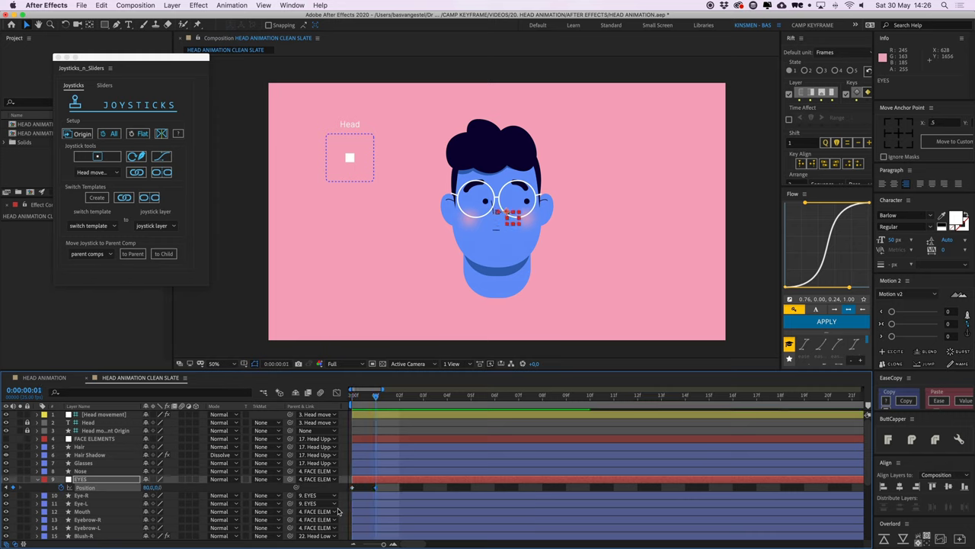
- Copy the centred Position keyframe to frame 2 and move the EYES null left to -80, 0
key("Page_Down")
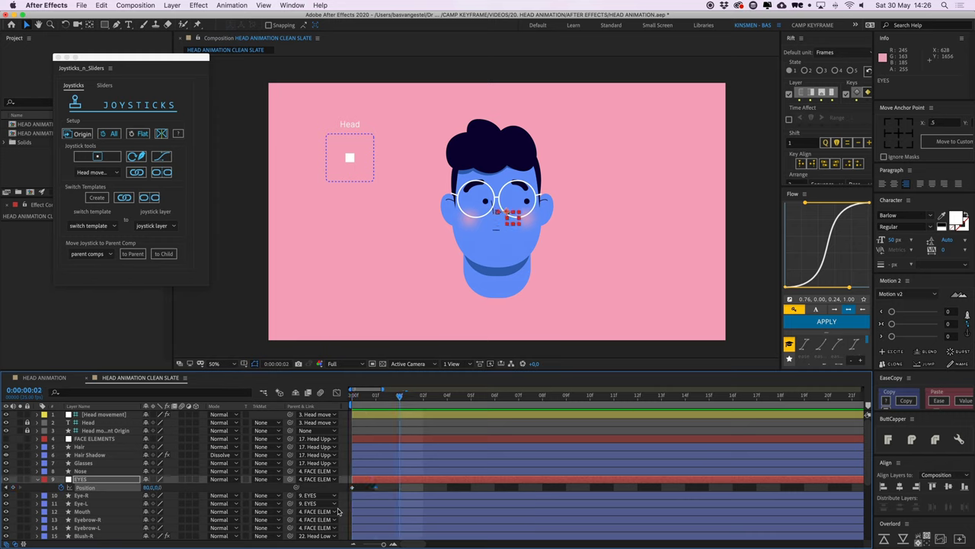
left_click(353, 488)
key("super+c")
key("super+v")
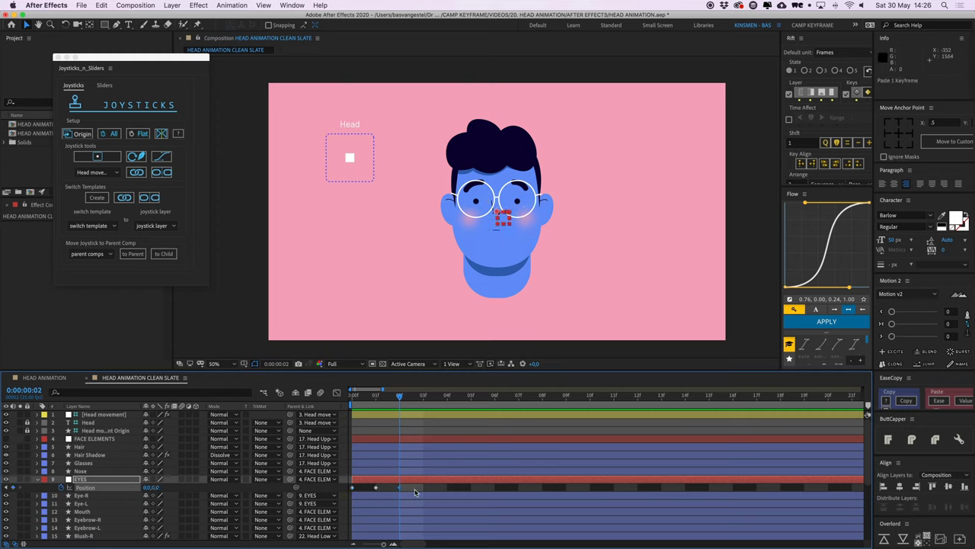
key("shift+Left")
key("shift+Left")
key("shift+Left")
key("shift+Left")
- Copy the centred Position keyframe to frame 3 and move the EYES null up to 0, -64
key("super+c")
key("Page_Down")
key("super+v")
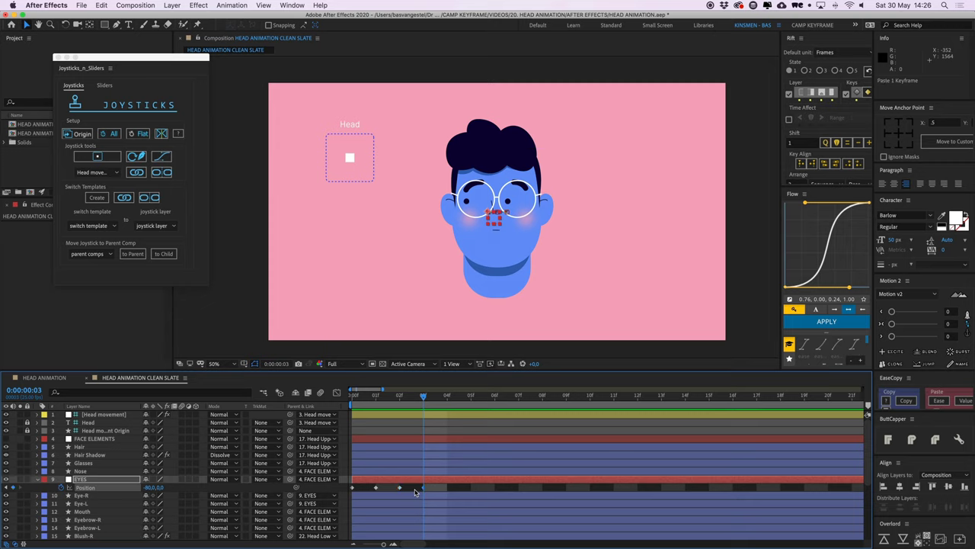
key("Delete")
scroll(402, 490, "right", 2)
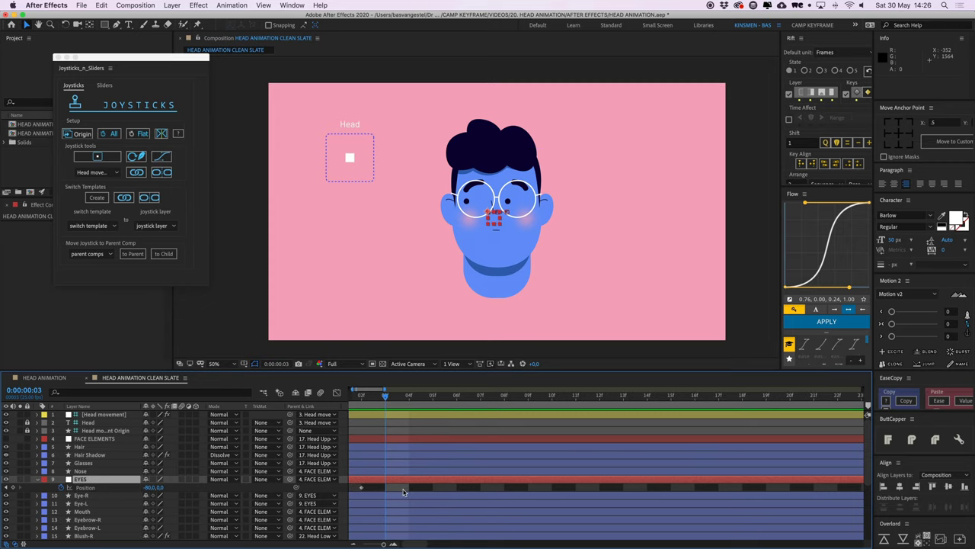
scroll(380, 491, "left", 2)
left_click(352, 488)
key("super+c")
key("super+v")
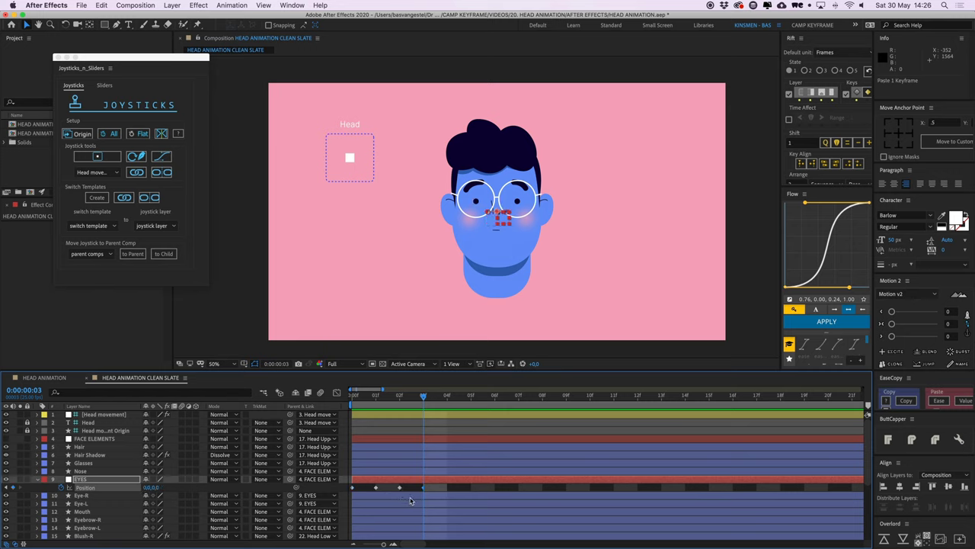
key("shift+Up")
key("shift+Up")
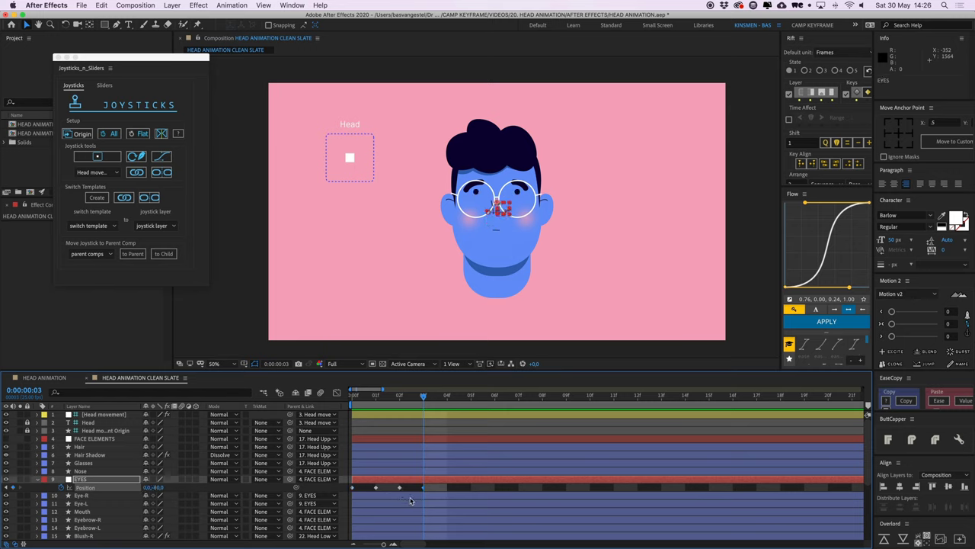
- At frame 4, move the EYES null down to Position 0, 60 and deselect it
key("Page_Down")
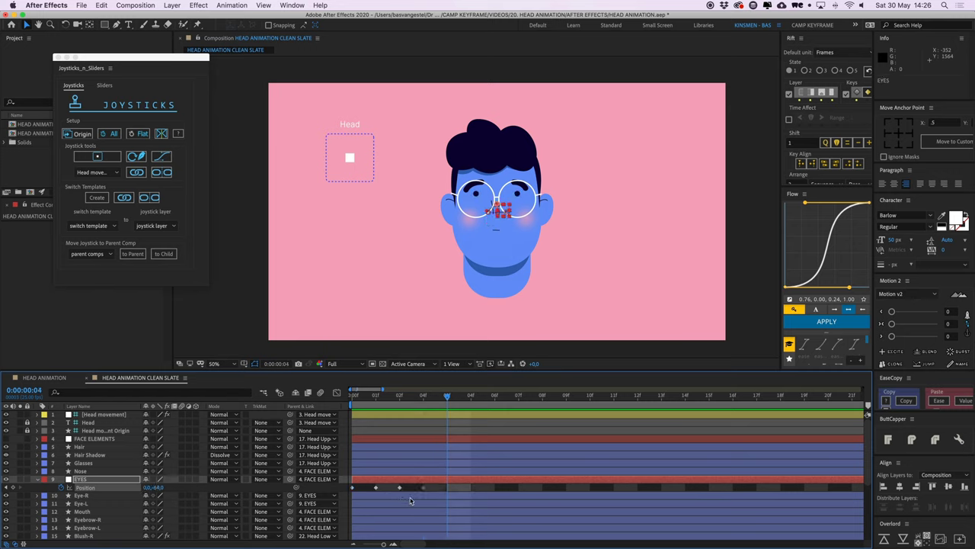
key("shift+Down")
key("shift+Down")
key("shift+Down")
key("Down")
key("Down")
key("Down")
key("Down")
key("F2")
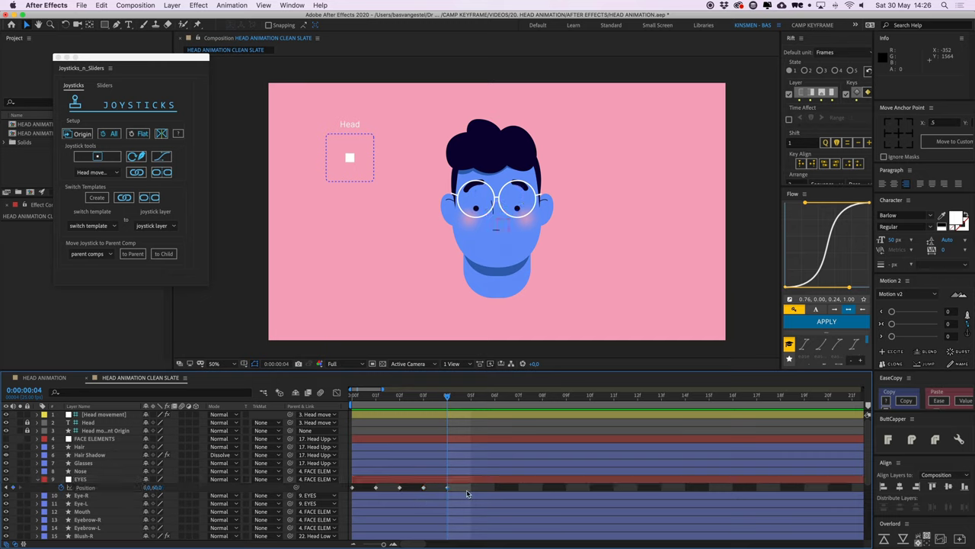
- Return to frame 0 and create a joystick controller named Eyes from the keyframed EYES null
left_click_drag(403, 399, 355, 403)
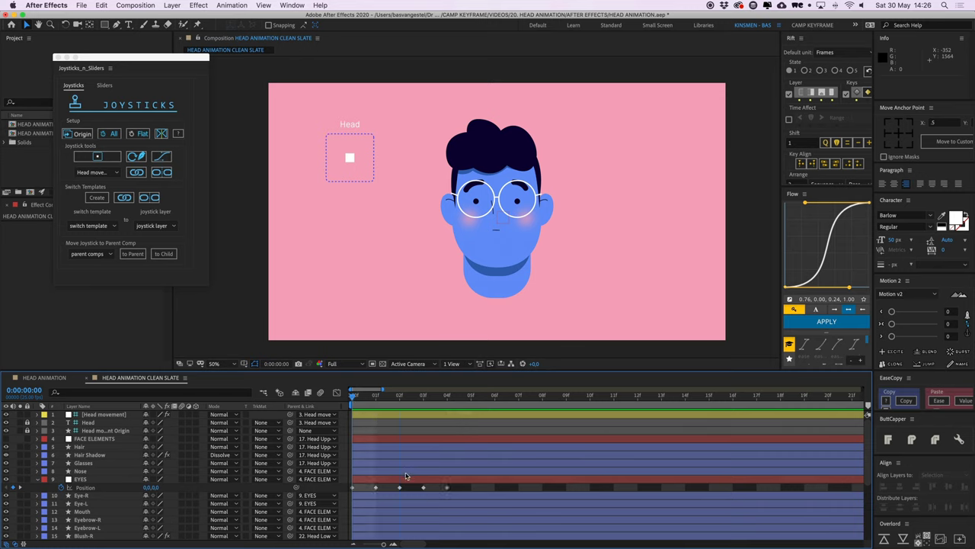
left_click(455, 486)
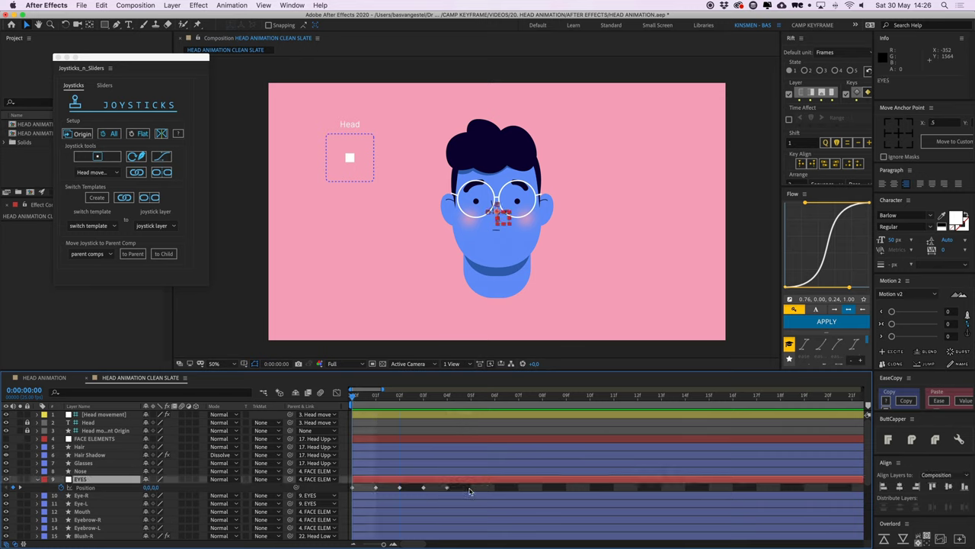
left_click_drag(469, 489, 348, 485)
left_click(366, 488)
left_click(366, 480)
left_click(97, 156)
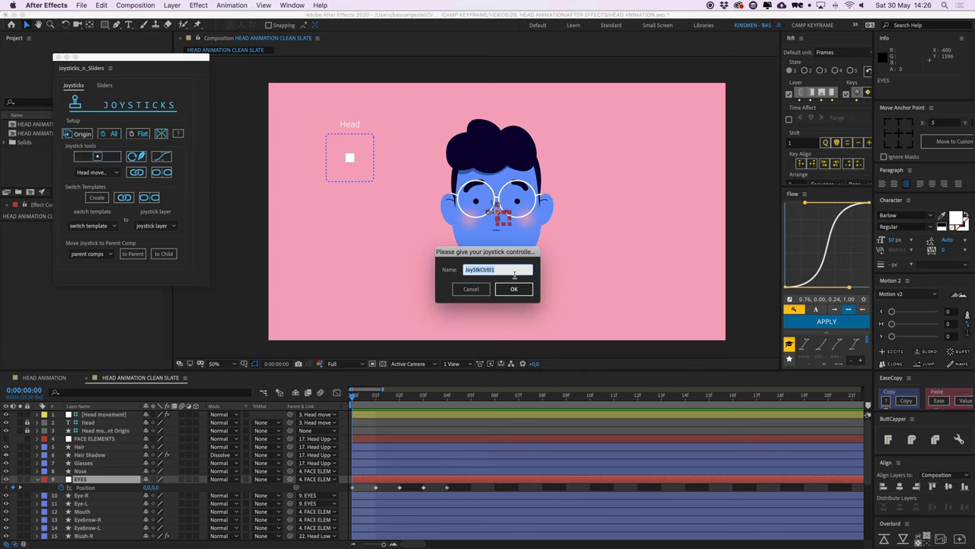
type("Eyes")
left_click(525, 289)
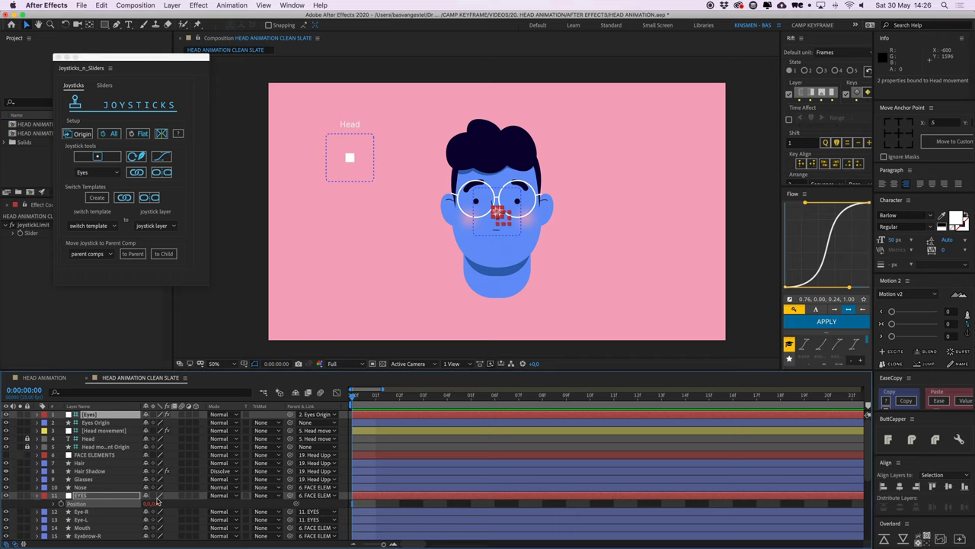
- Move the Eyes Origin box off the face to just below the Head joystick
left_click(103, 416)
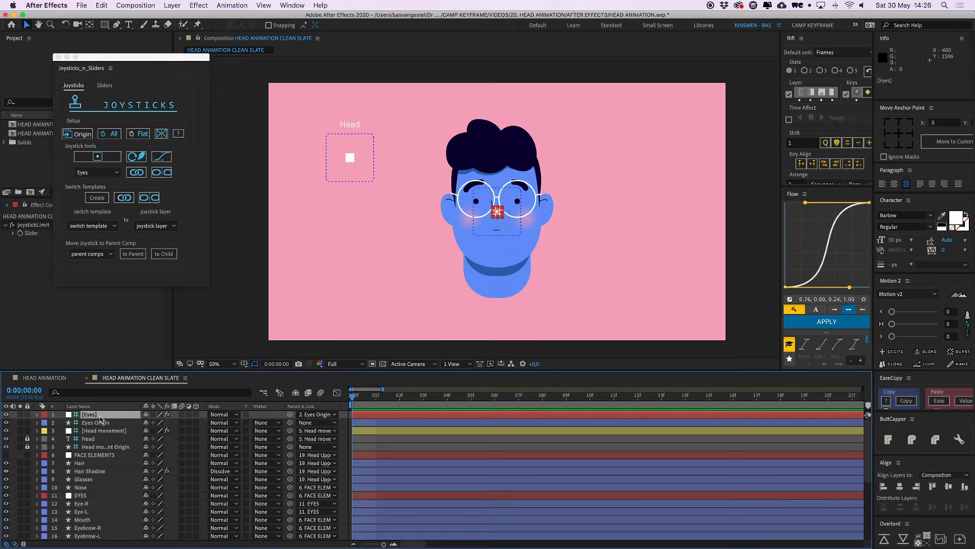
left_click(520, 241)
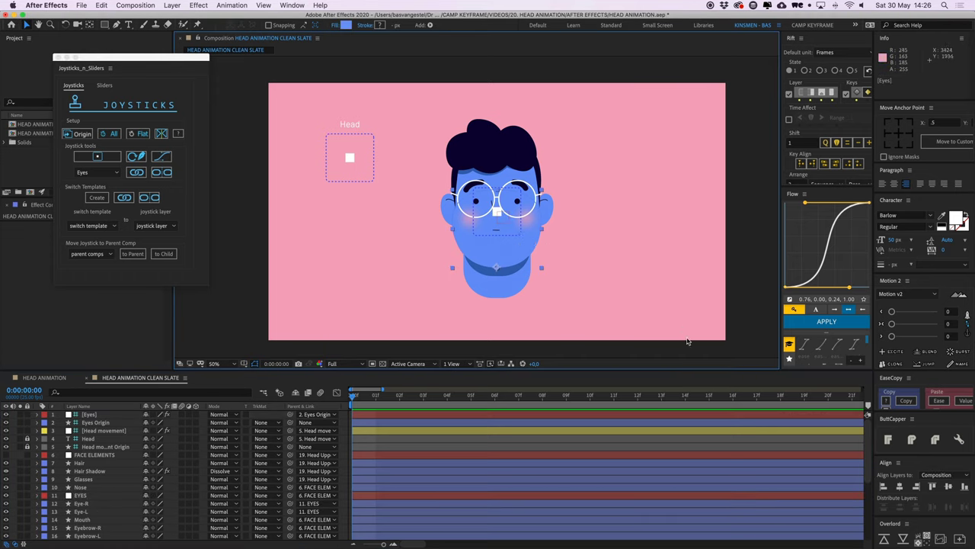
left_click_drag(515, 239, 367, 262)
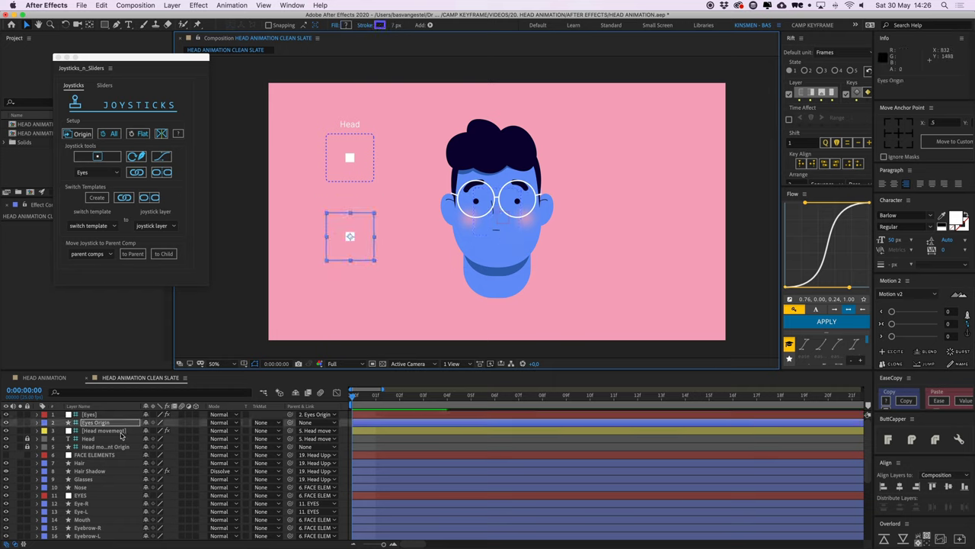
- Unlock the Head text label layer, duplicate it and bring the copy to the top of the layer stack
left_click(93, 416)
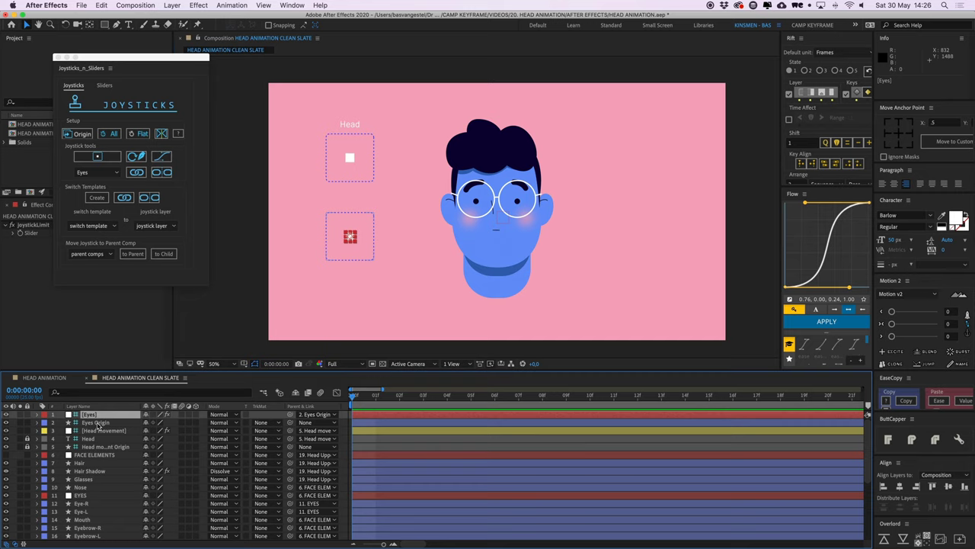
left_click(349, 432)
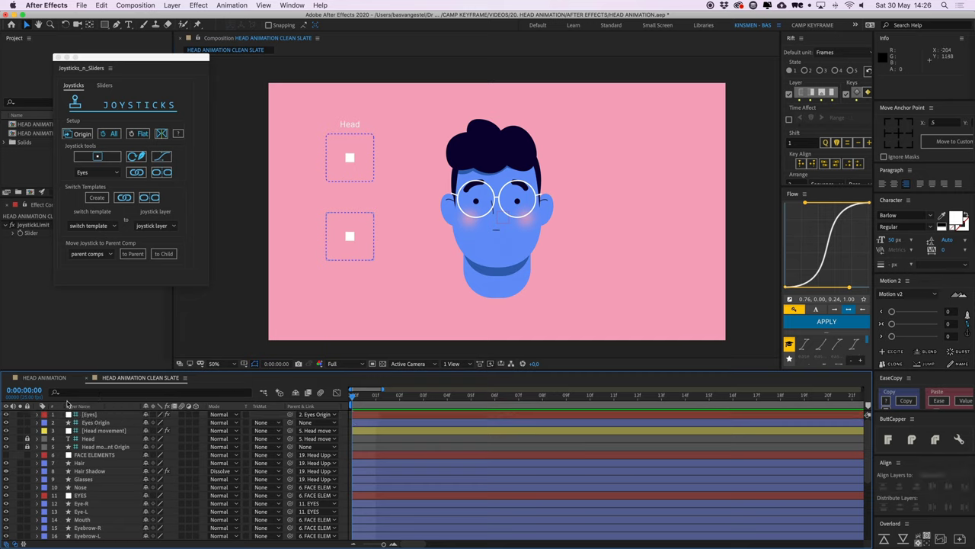
left_click(106, 439)
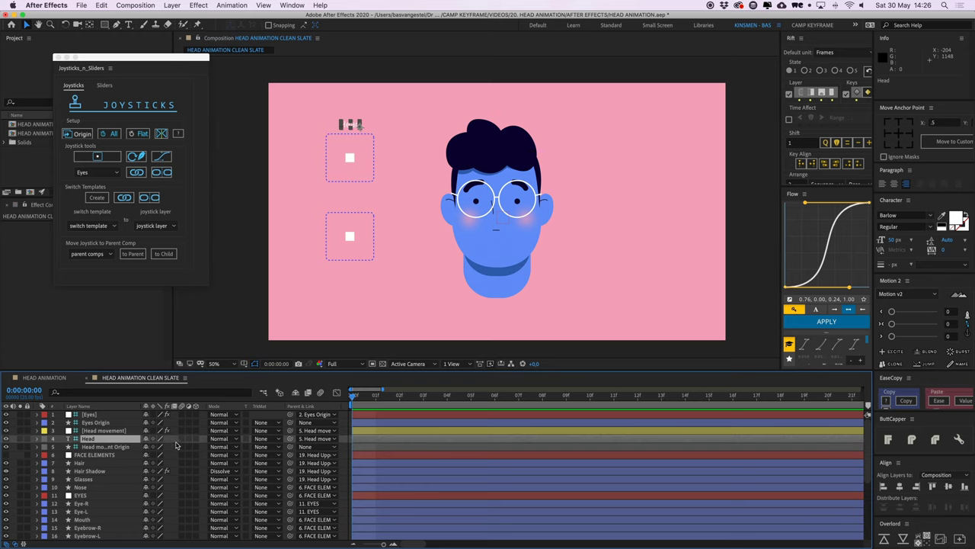
key("super+d")
key("super+shift+bracketright")
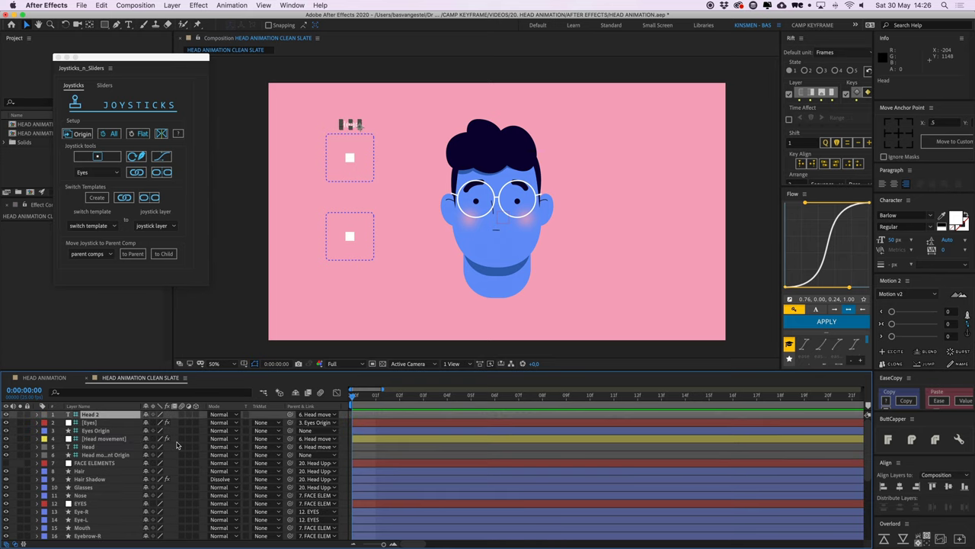
key("Return")
type("Eyes")
key("Return")
key("super+z")
left_click(333, 264)
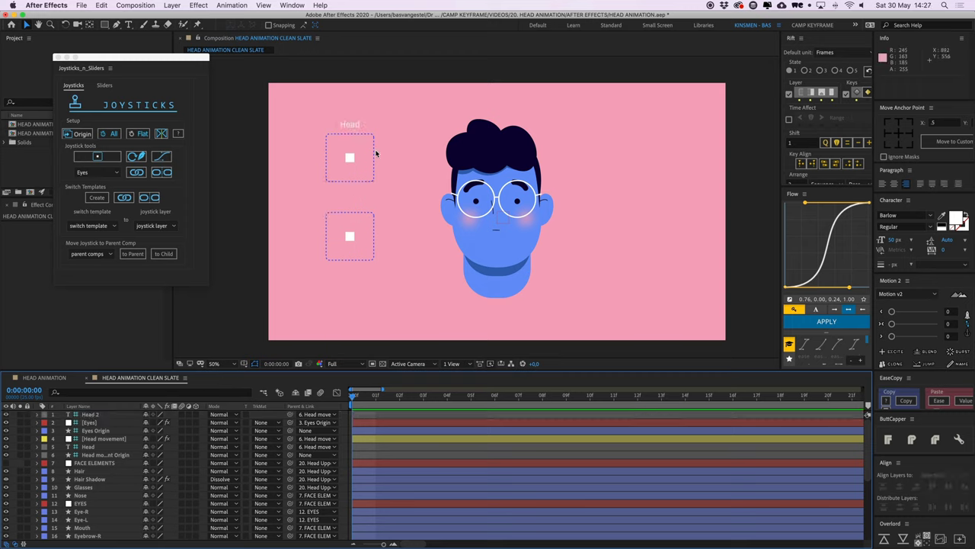
left_click(366, 219)
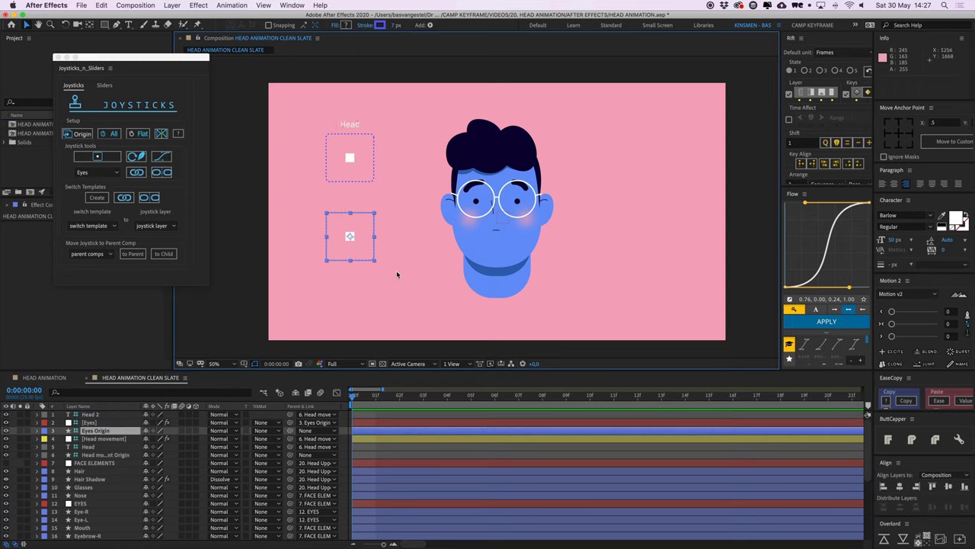
- Rename the duplicated Head text layer as Eyes placement
left_click(114, 413)
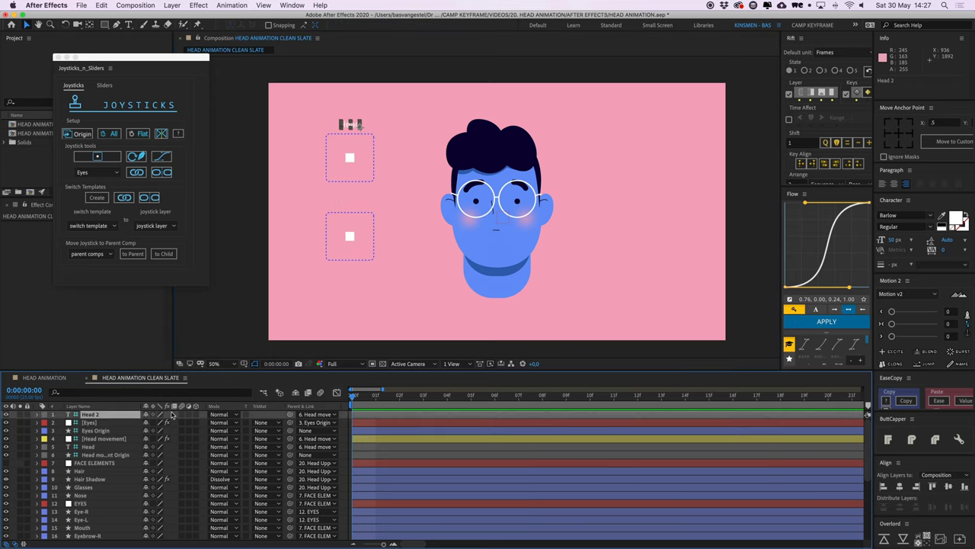
key("Return")
type("EY")
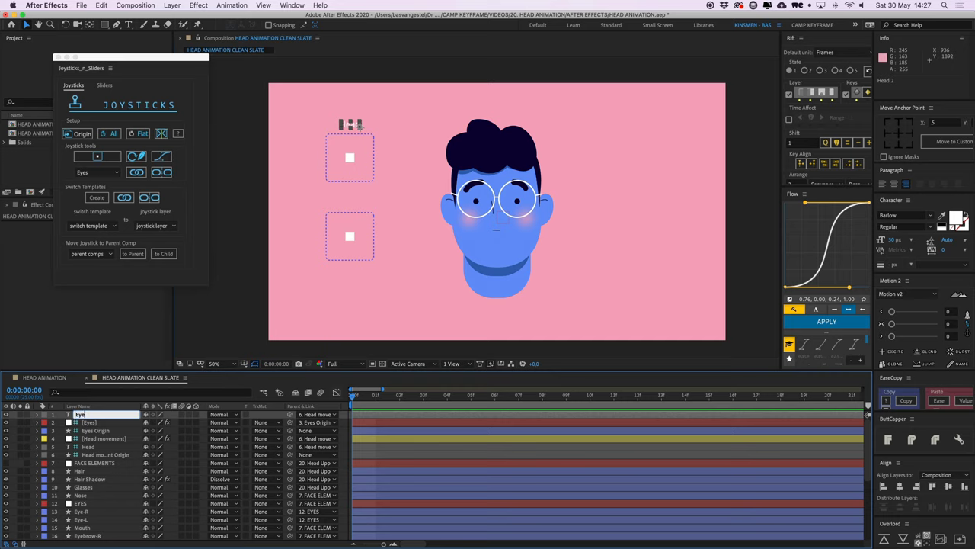
key("Return")
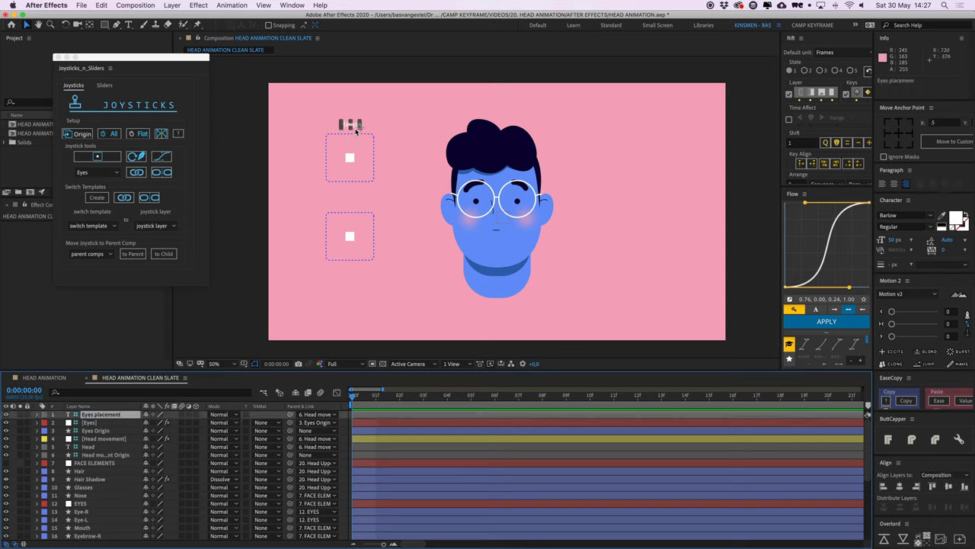
- Move the duplicated label just above the lower joystick box and change its text to Eyes
left_click_drag(356, 129, 356, 209)
double_click(356, 208)
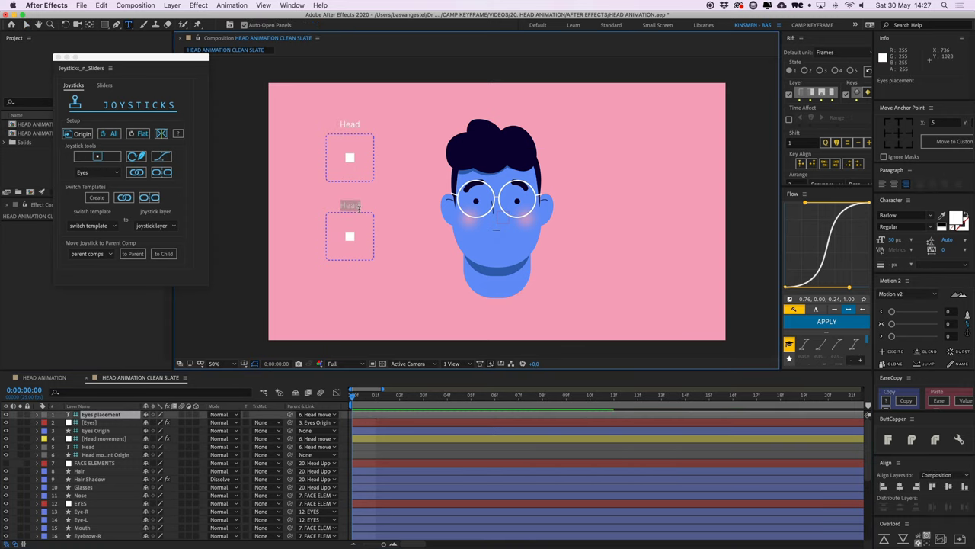
type("Eyes")
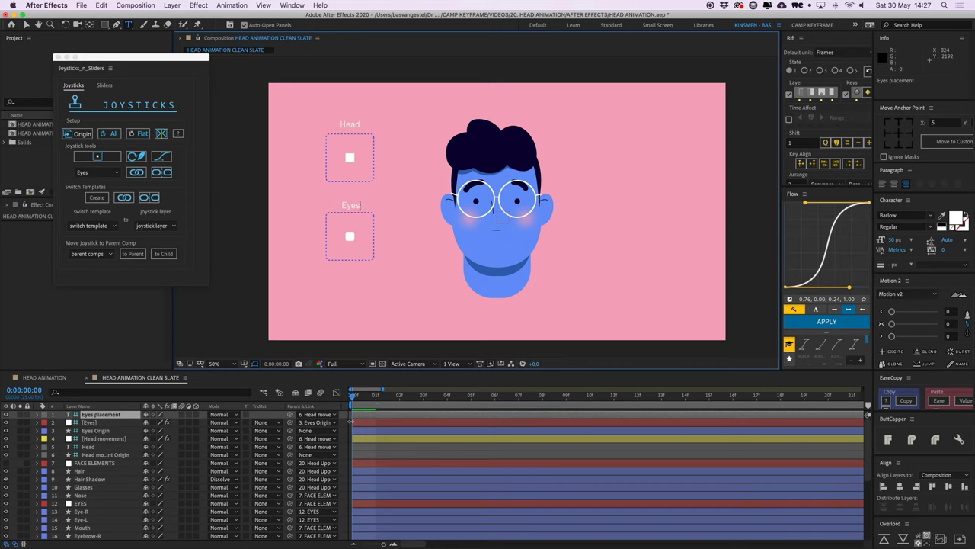
left_click(351, 422)
left_click(345, 422)
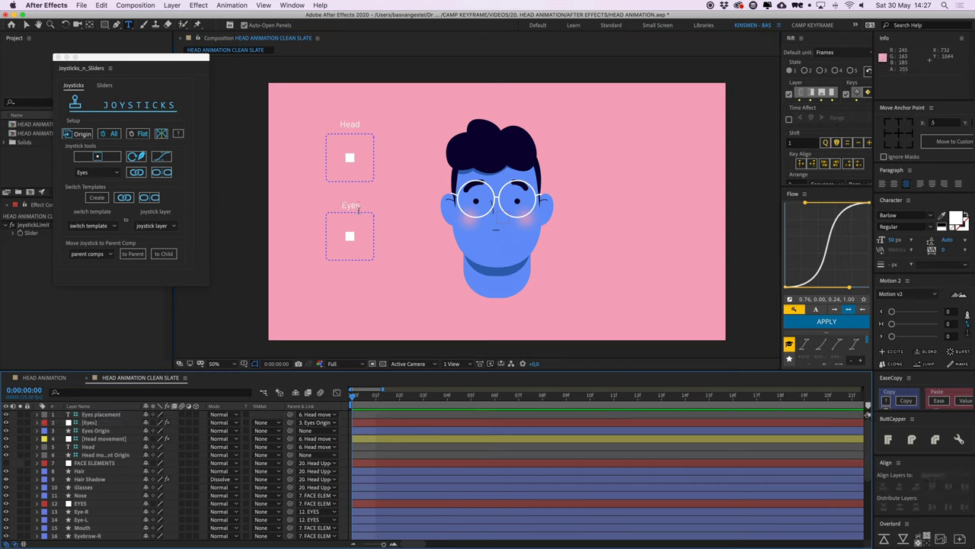
key("v")
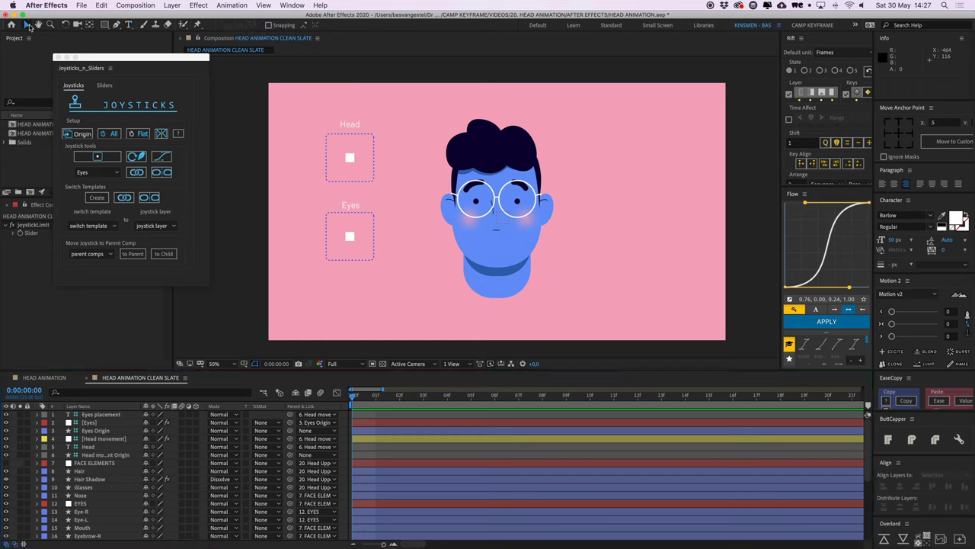
- Parent the Eyes placement label layer to the Eyes Origin layer
left_click(365, 215)
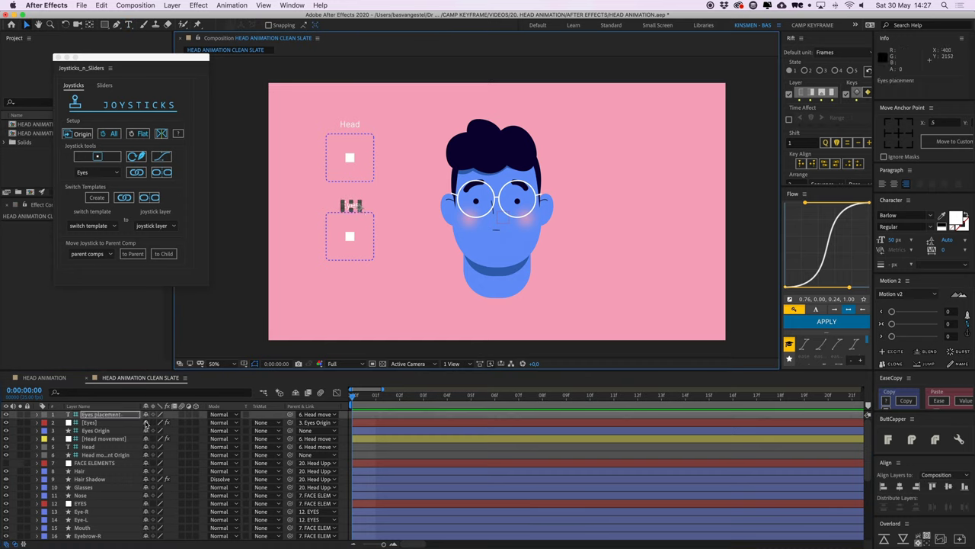
left_click(92, 406)
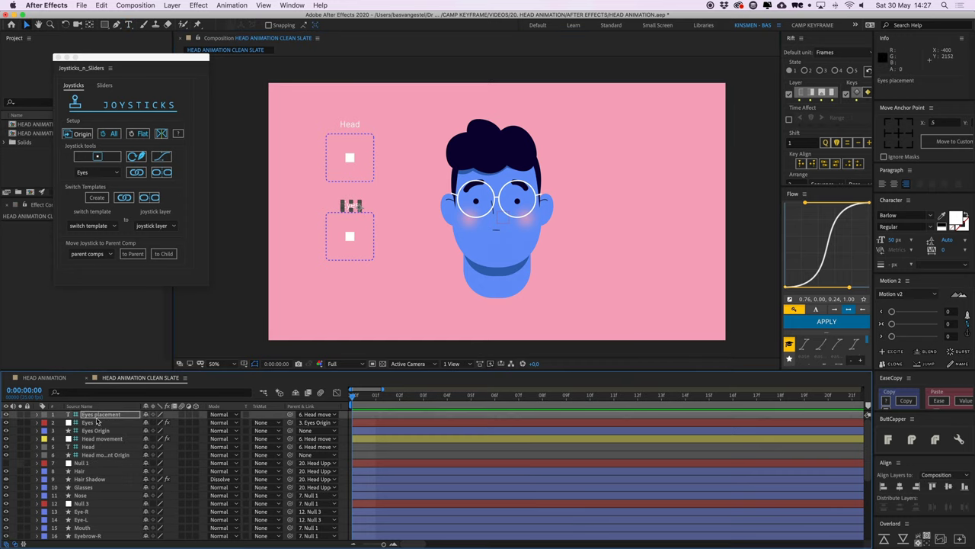
left_click(98, 407)
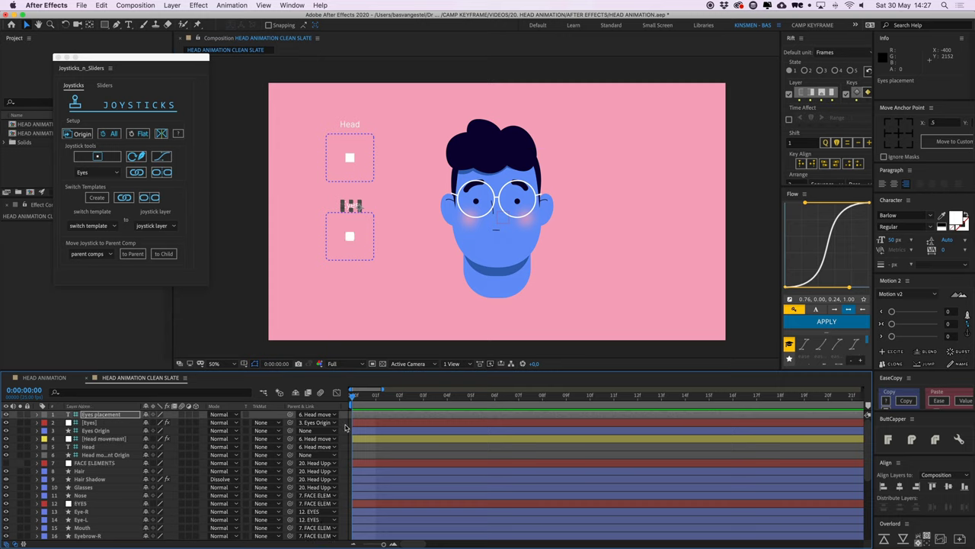
left_click(347, 189)
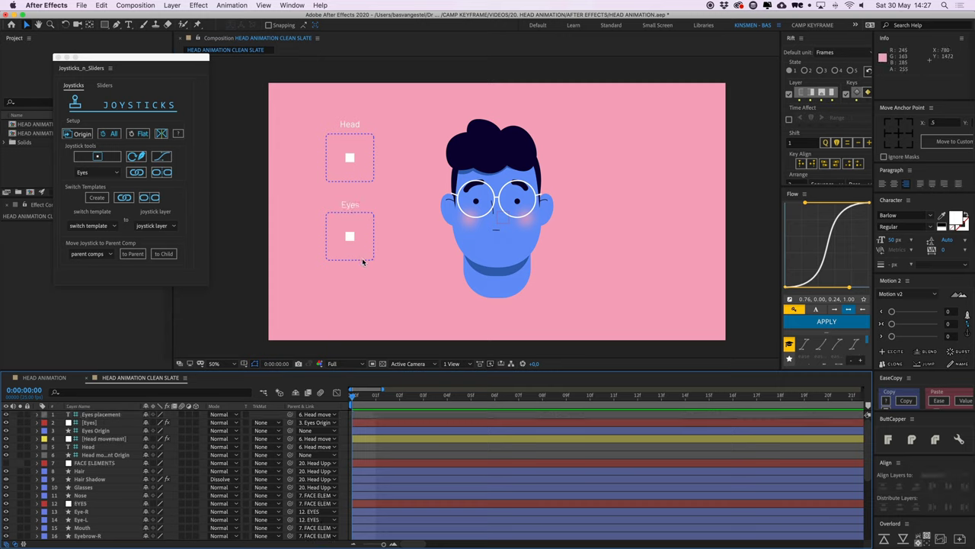
left_click(351, 206)
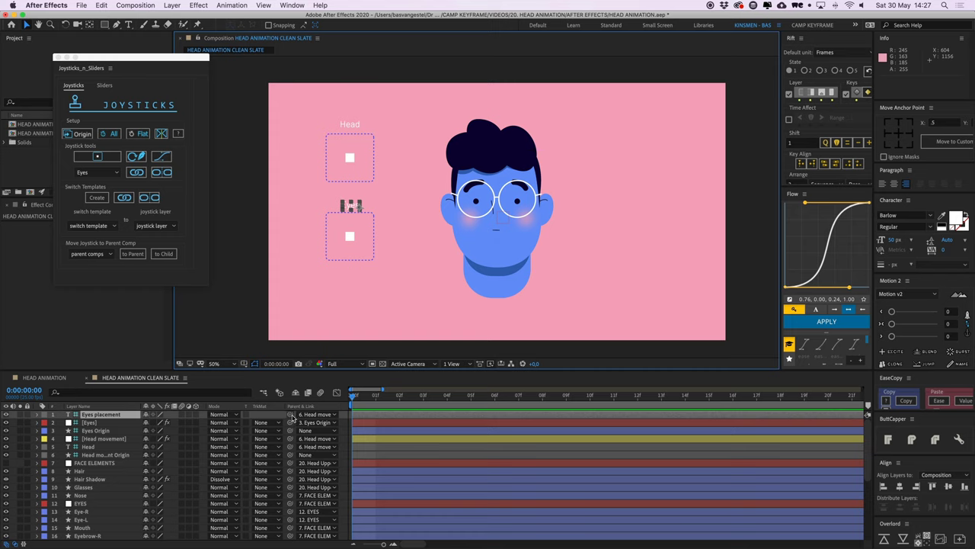
left_click_drag(292, 418, 96, 431)
left_click(95, 431)
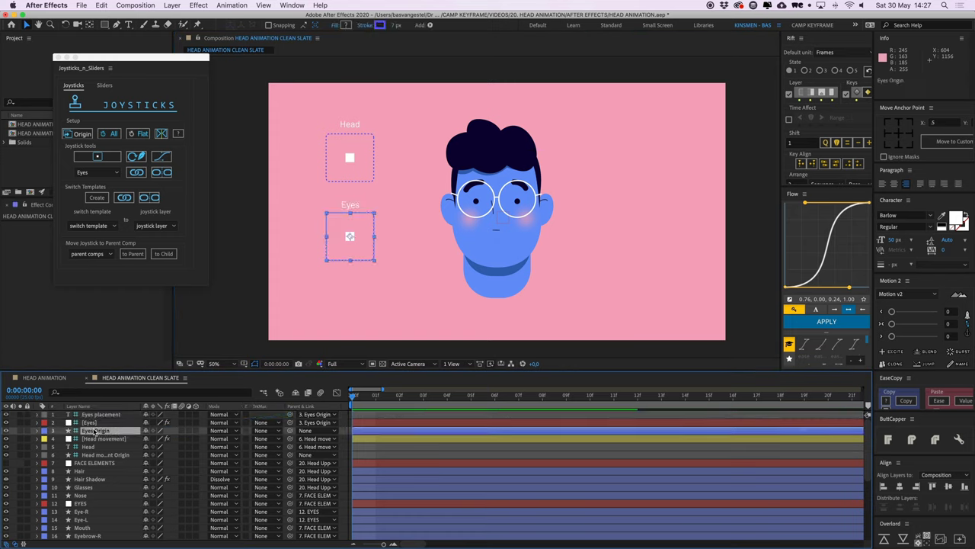
- Move the Eyes controller layer to the top of the layer stack and give it the Yellow label colour
left_click(94, 423)
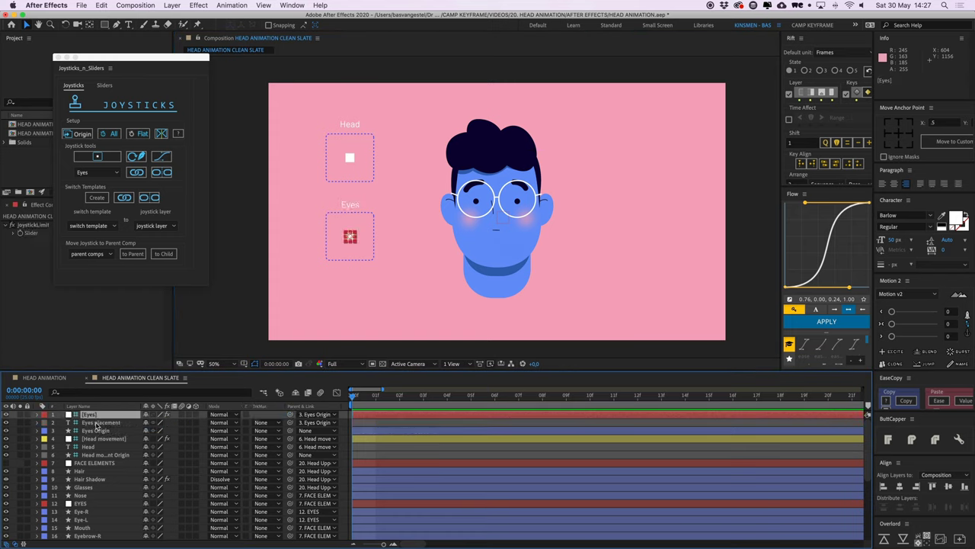
left_click(47, 418)
left_click(62, 413)
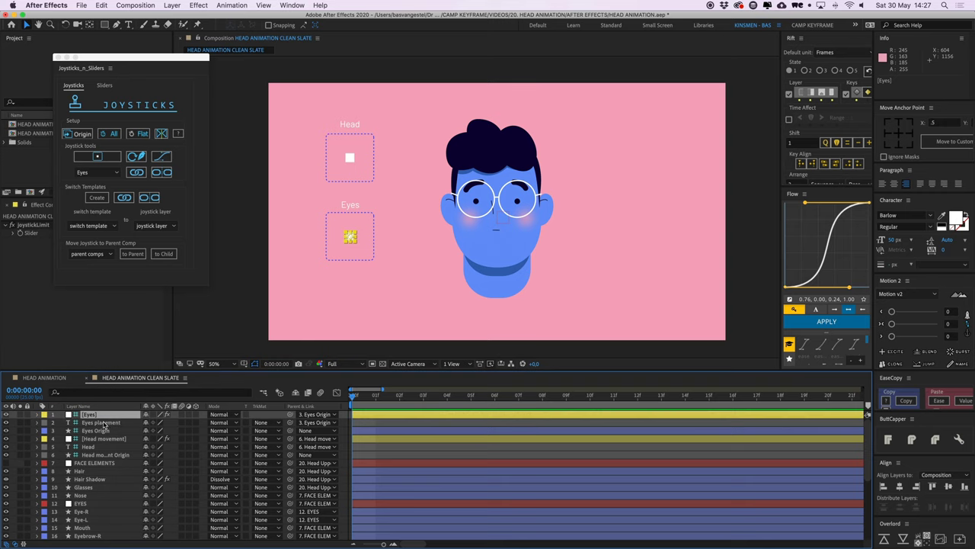
- Set the label colour of Eyes placement and Eyes Origin to None, and move the Head movement layer directly below Eyes
left_click(99, 431)
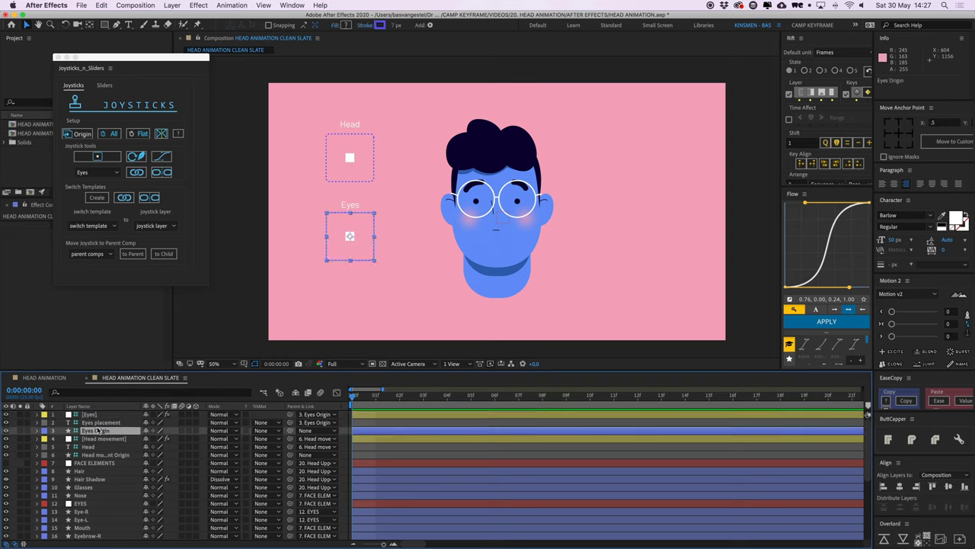
left_click(99, 422, "shift")
left_click(45, 424)
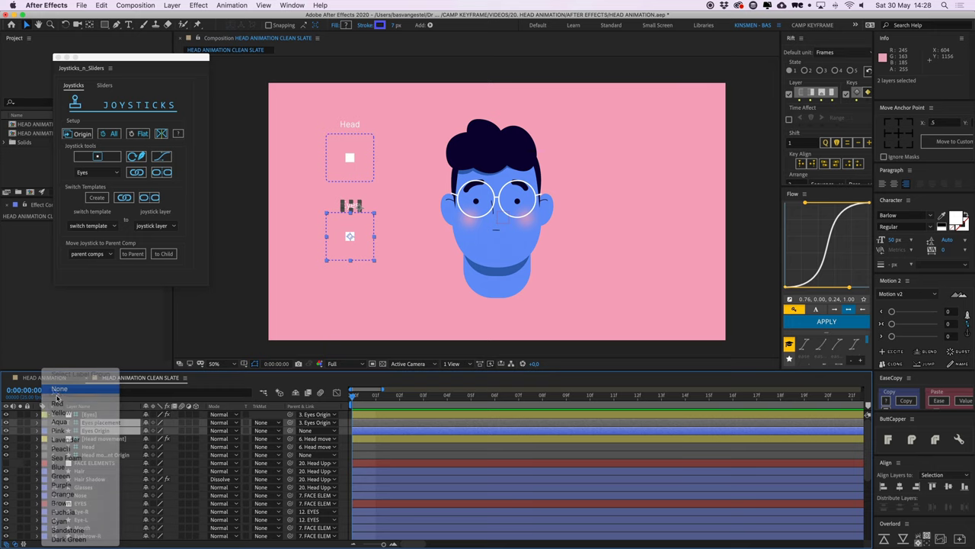
left_click(61, 390)
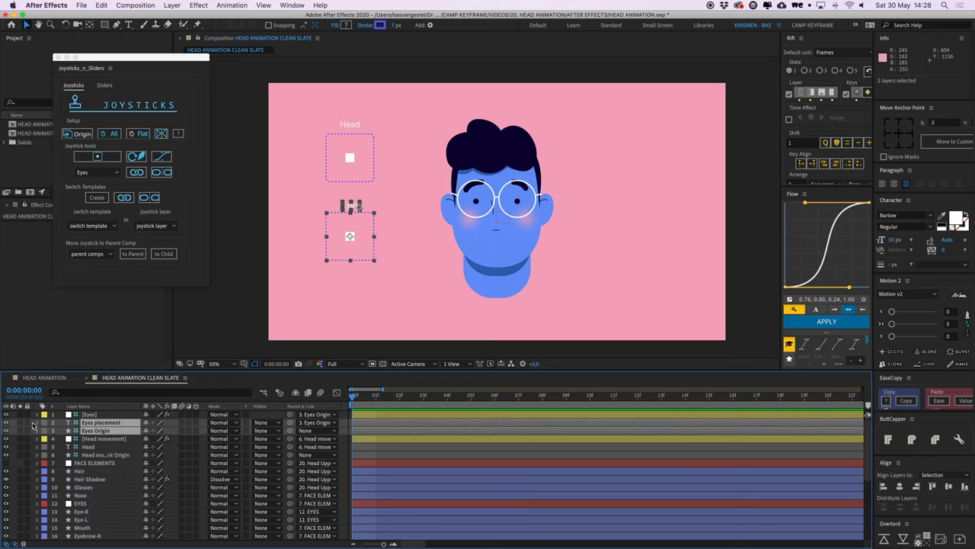
left_click_drag(86, 440, 87, 423)
- Lock the Eyes placement, Eyes Origin, Head and head movement origin layers and save the project
left_click_drag(27, 431, 27, 439)
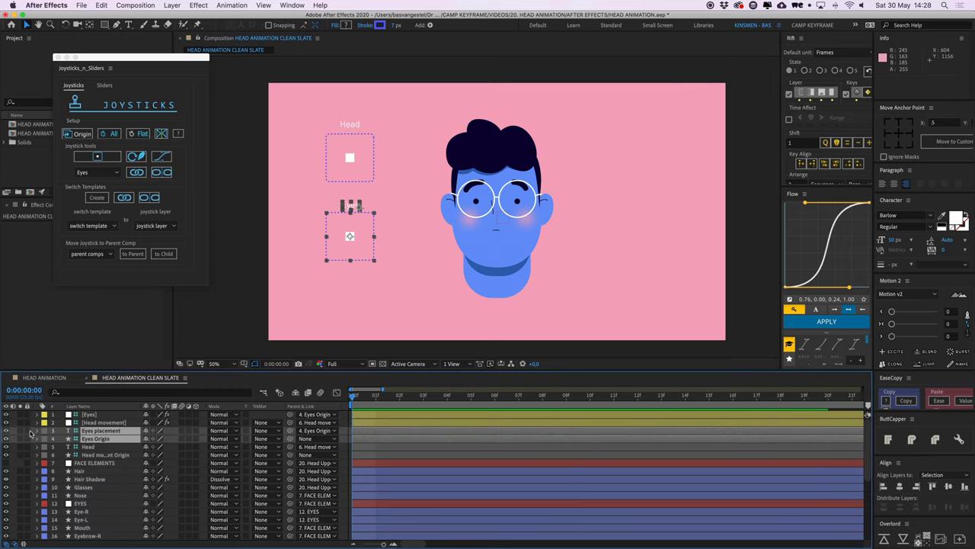
key("super+s")
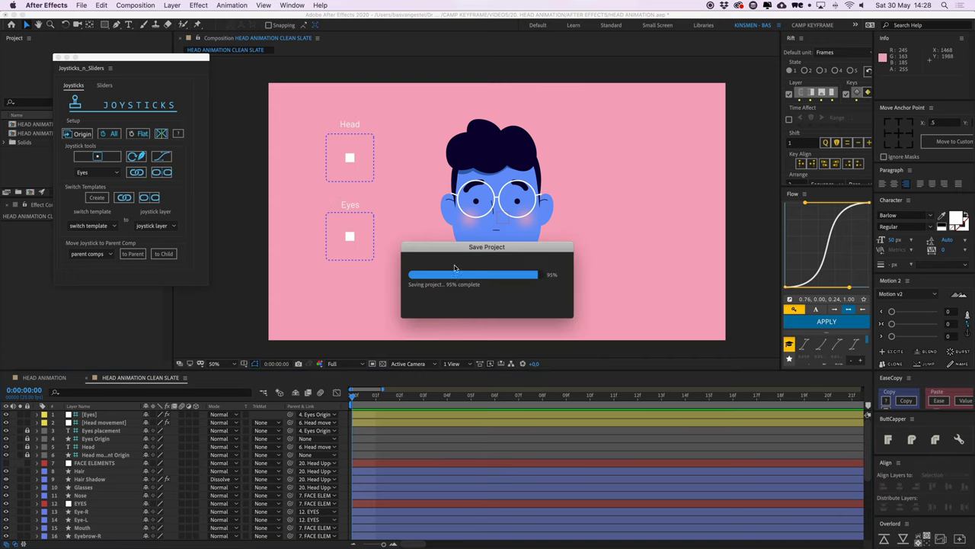
- Test the Head and Eyes joysticks by moving both handles towards the right edge of their boxes, and undo both moves
left_click(338, 181)
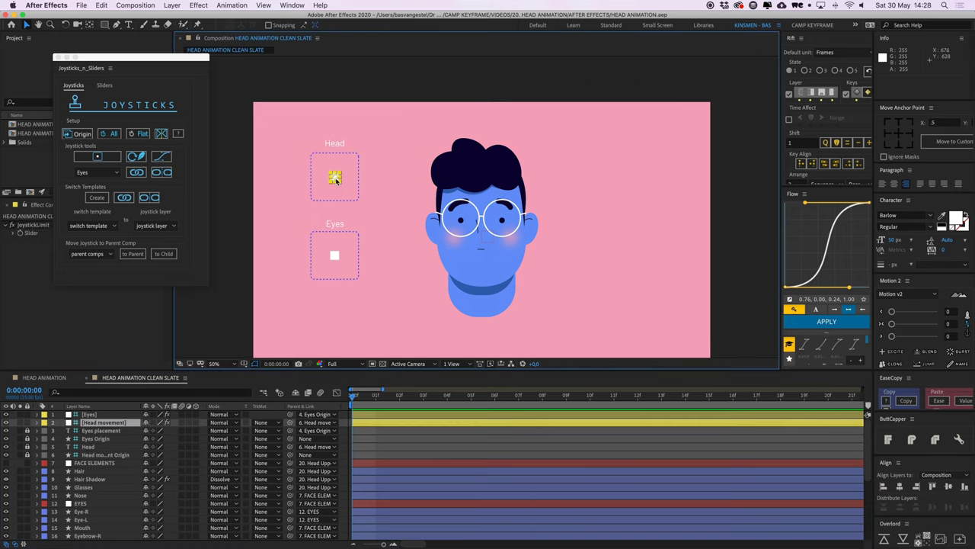
mouse_move(338, 180)
left_mouse_down()
mouse_move(342, 169)
mouse_move(353, 175)
left_mouse_up()
left_click_drag(334, 255, 350, 256)
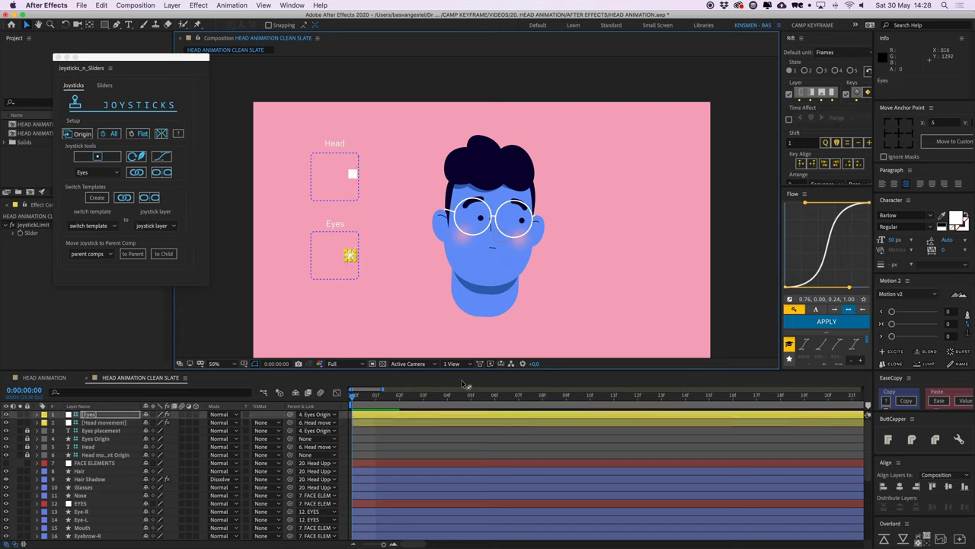
key("super+z")
key("super+z")
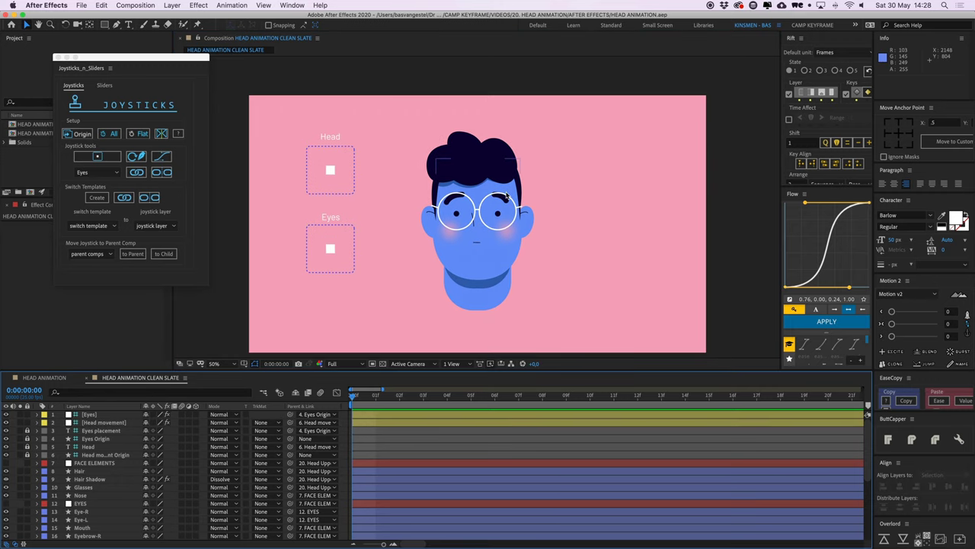
- Expand the Eyebrow-R layer down to Path 1 and set a Path keyframe at frame 0
scroll(533, 205, "up", 2)
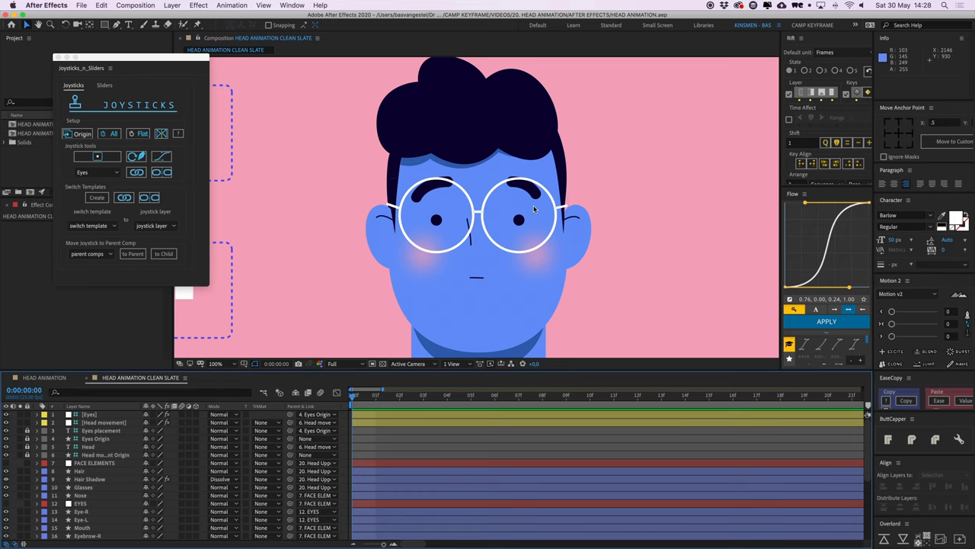
scroll(44, 475, "down", 5)
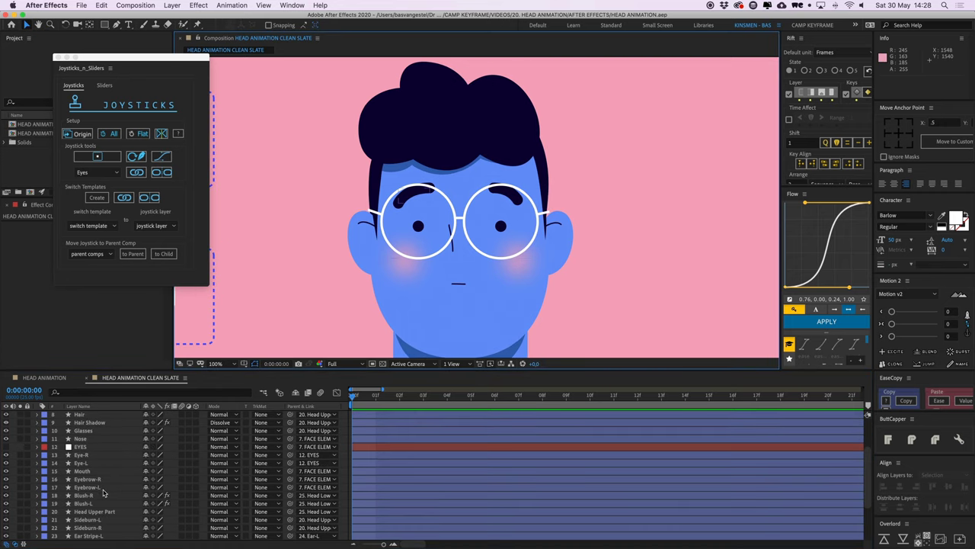
left_click(38, 478)
left_click(37, 487, "shift")
left_click(36, 480)
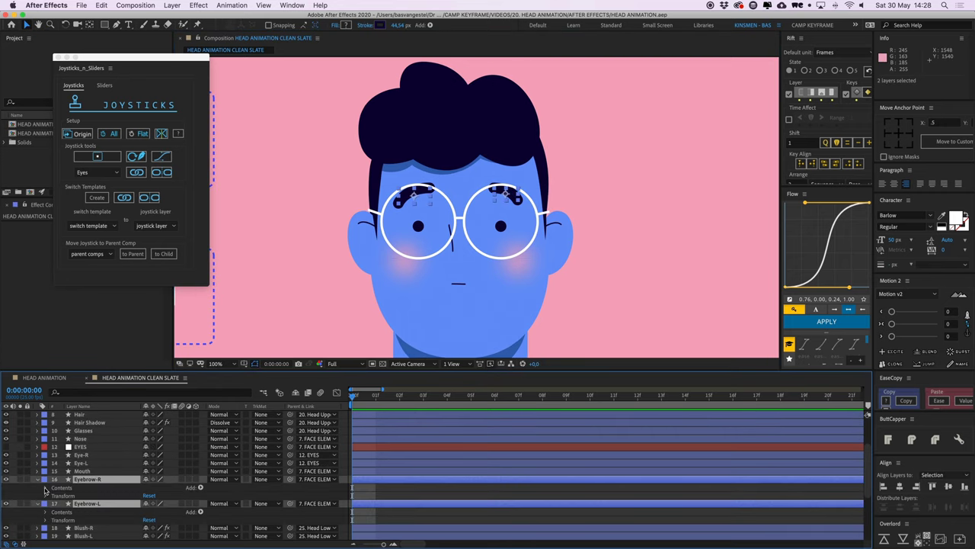
left_click(45, 488)
left_click(54, 497)
left_click(64, 504)
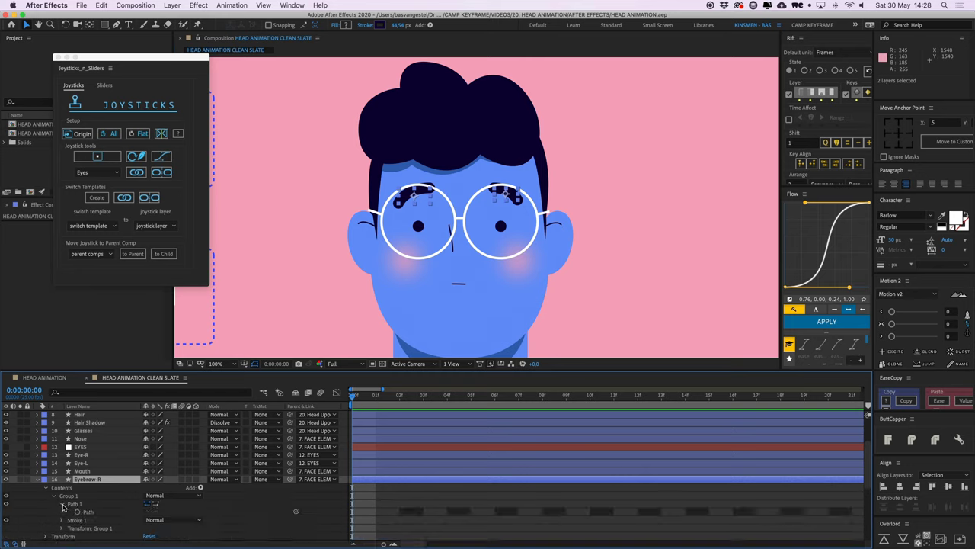
left_click(84, 511)
- Expand the Eyebrow-L layer down to Path 1 and set a Path keyframe at frame 0
scroll(76, 503, "down", 3)
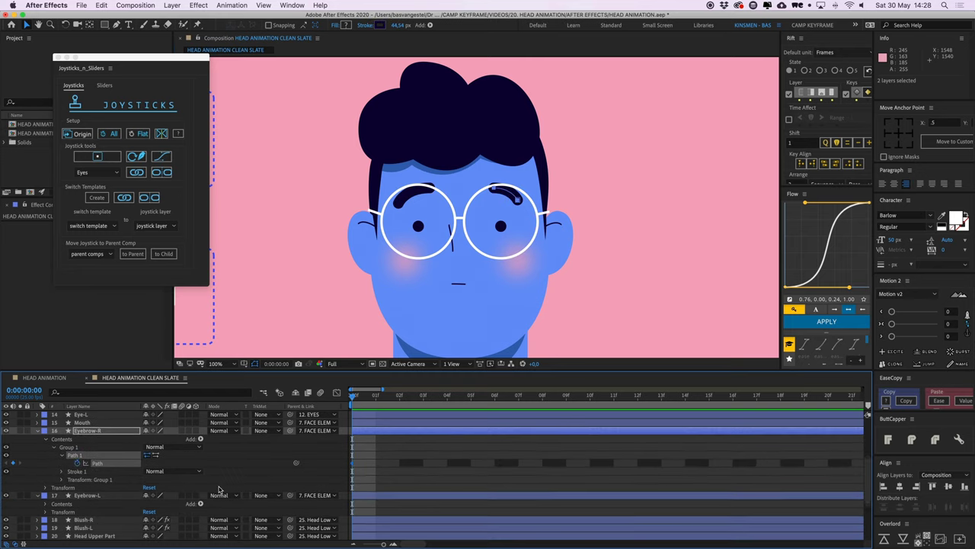
left_click(44, 495)
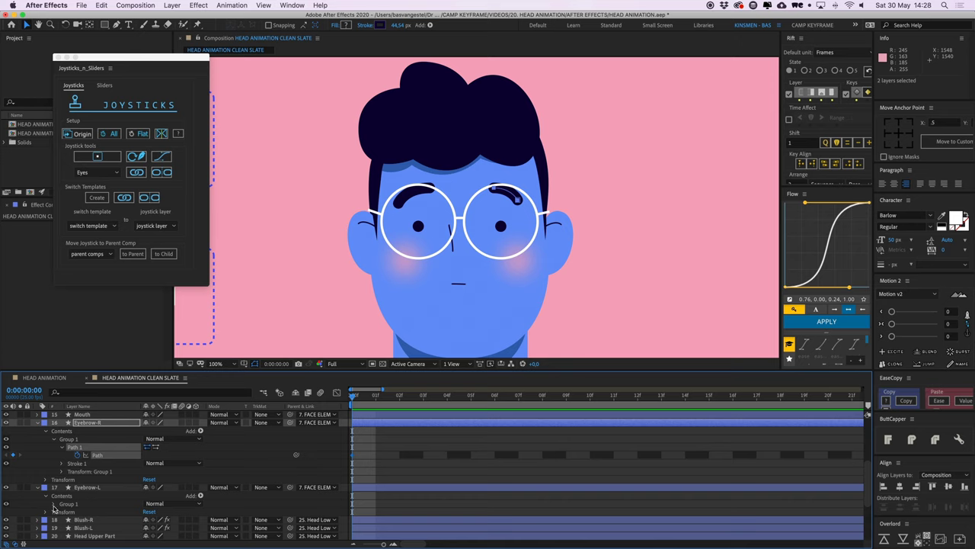
left_click(54, 504)
left_click(64, 511)
left_click(80, 520)
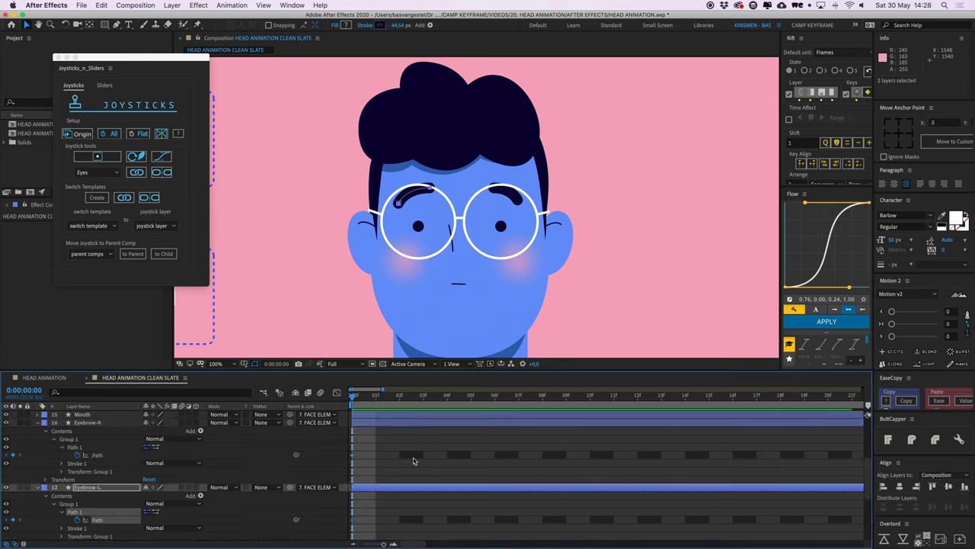
- Select Eyebrow-R together with Eyebrow-L and reduce both layers to their keyframed Path properties
left_click(384, 424, "shift")
key("u")
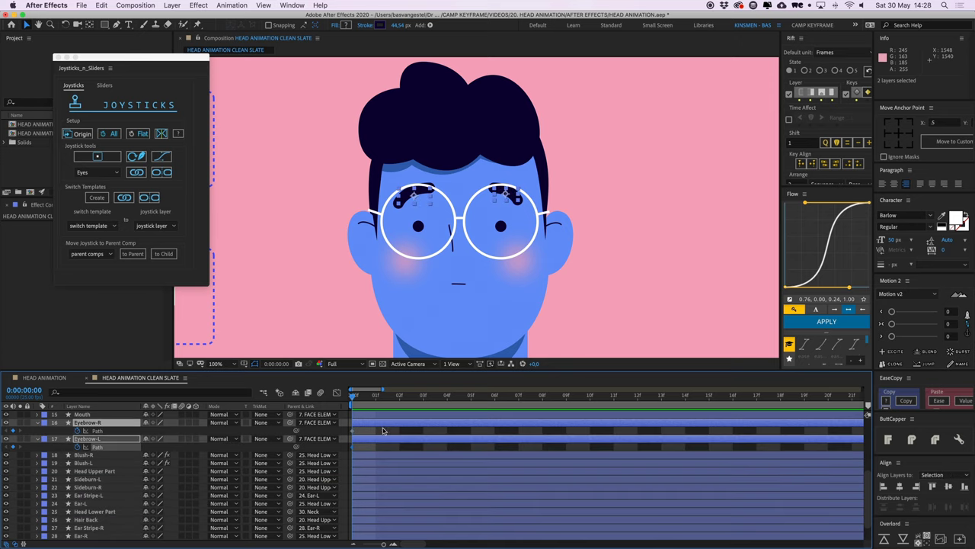
scroll(360, 404, "down", 1)
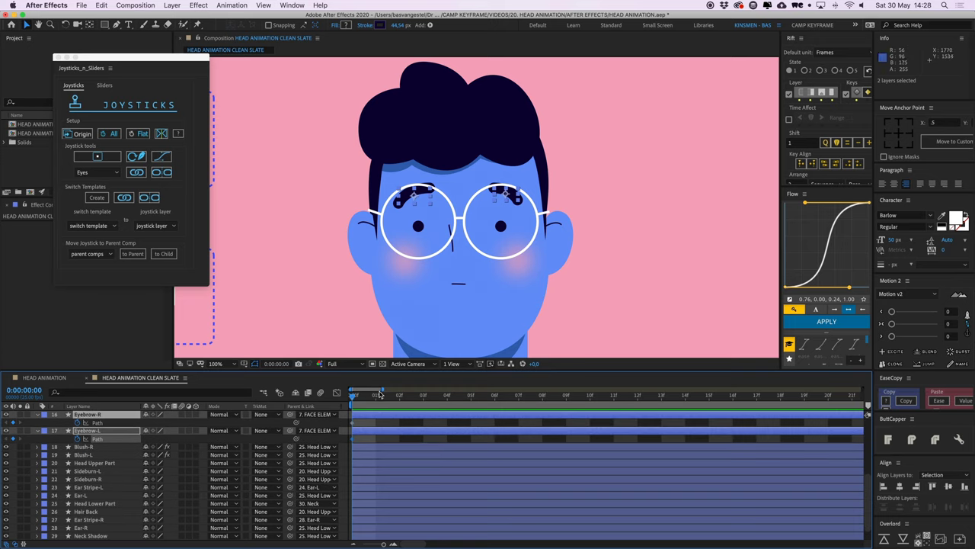
left_click(370, 423)
left_click(370, 416)
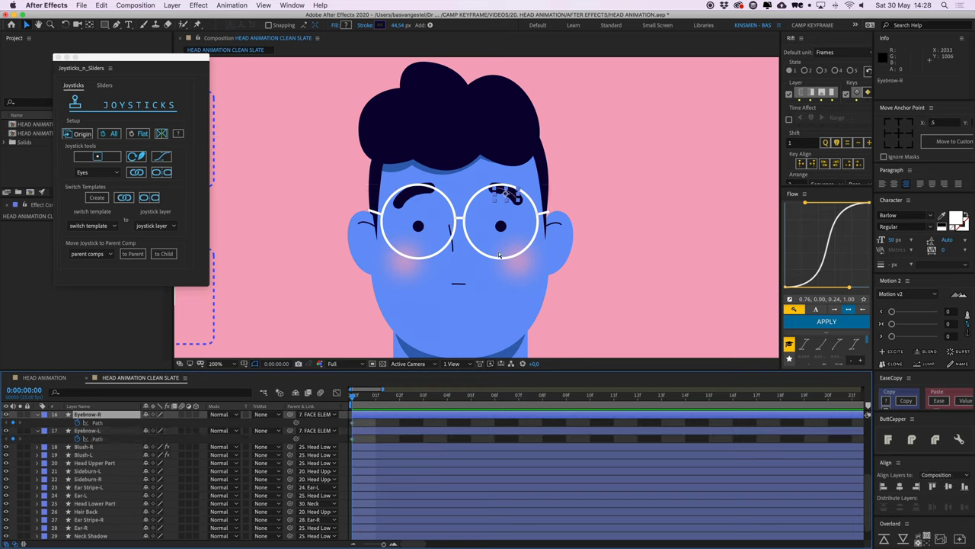
scroll(503, 190, "up", 5, "alt")
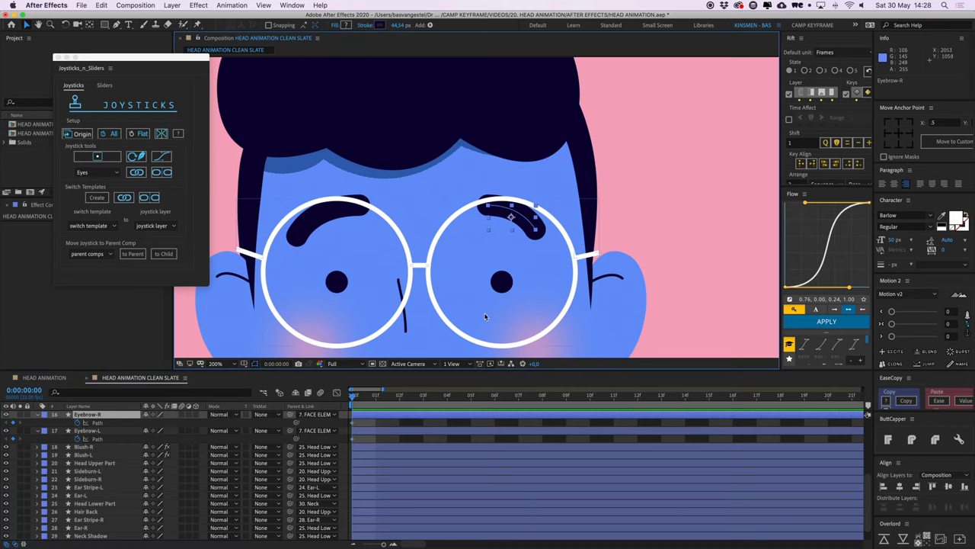
scroll(455, 196, "down", 5, "alt")
key("v")
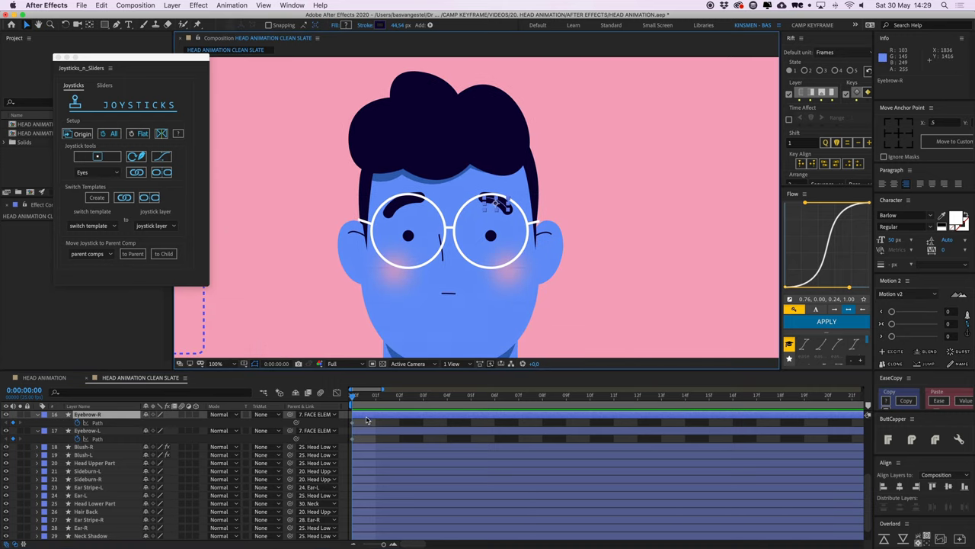
- Advance to frame 1, and examine the Sad head's eyebrows in the Illustrator reference sheet
key("Page_Down")
left_click(382, 424)
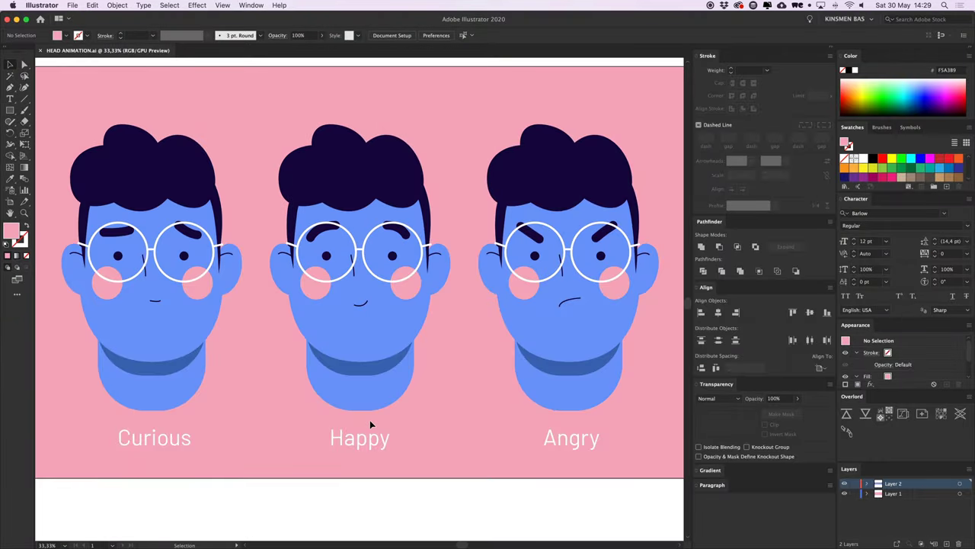
key("super+minus")
left_click_drag(203, 414, 310, 416)
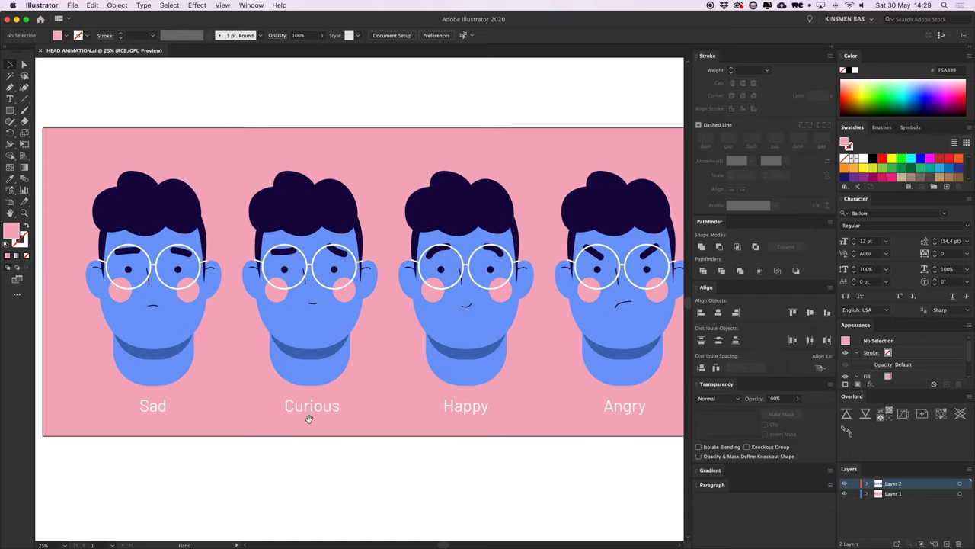
left_click_drag(153, 347, 354, 359)
scroll(311, 272, "right", 2)
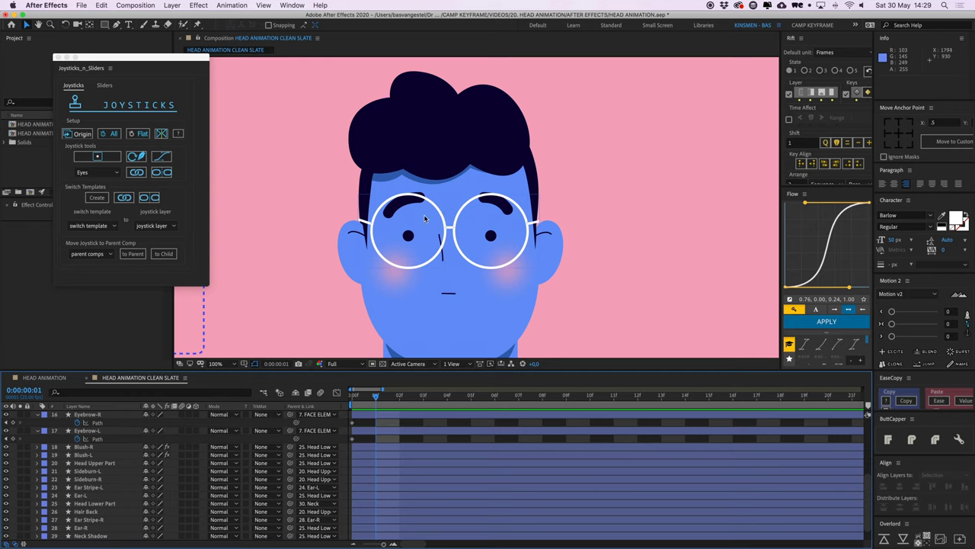
- Select Eyebrow-R in After Effects and reshape its path at frame 1 into the flatter Sad brow by lowering the inner end
left_click(387, 416)
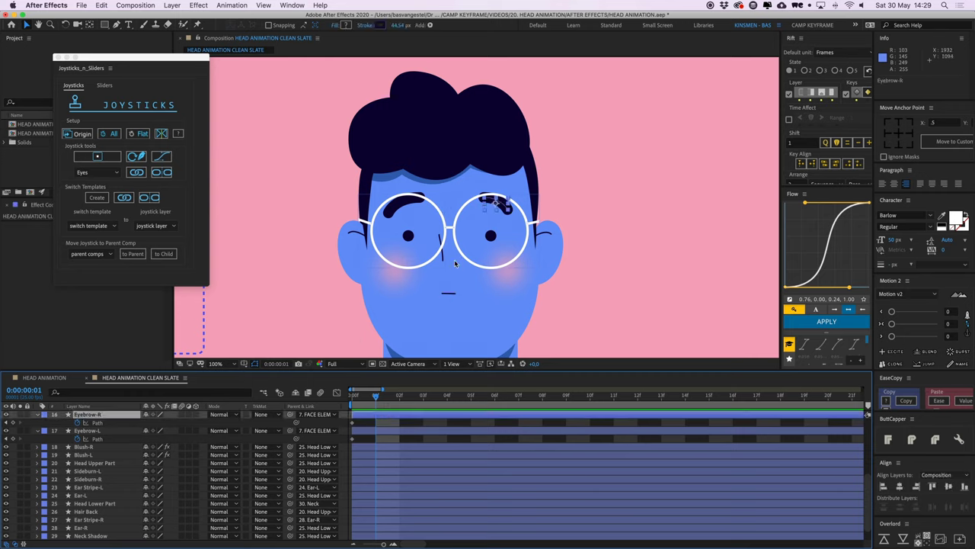
scroll(454, 259, "up", 2)
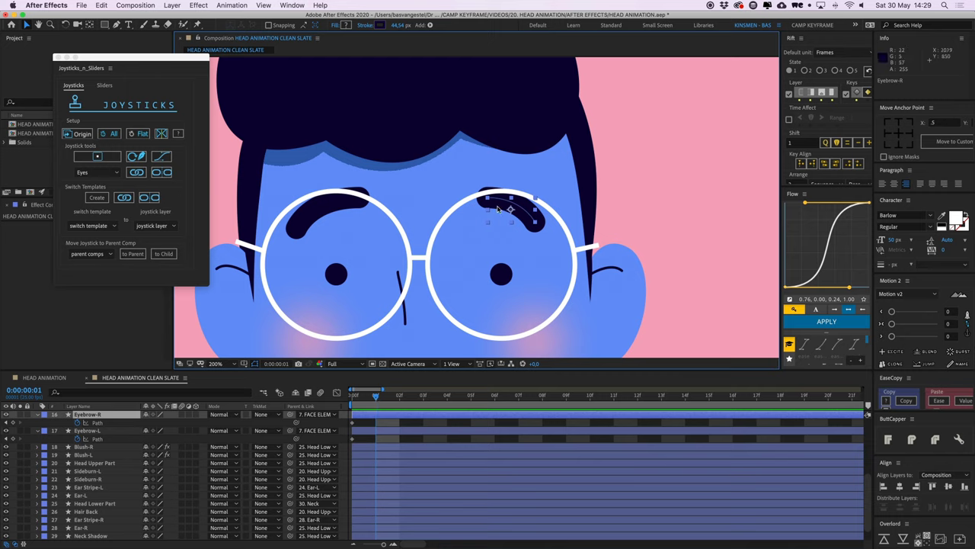
key("g")
left_click_drag(488, 199, 519, 214)
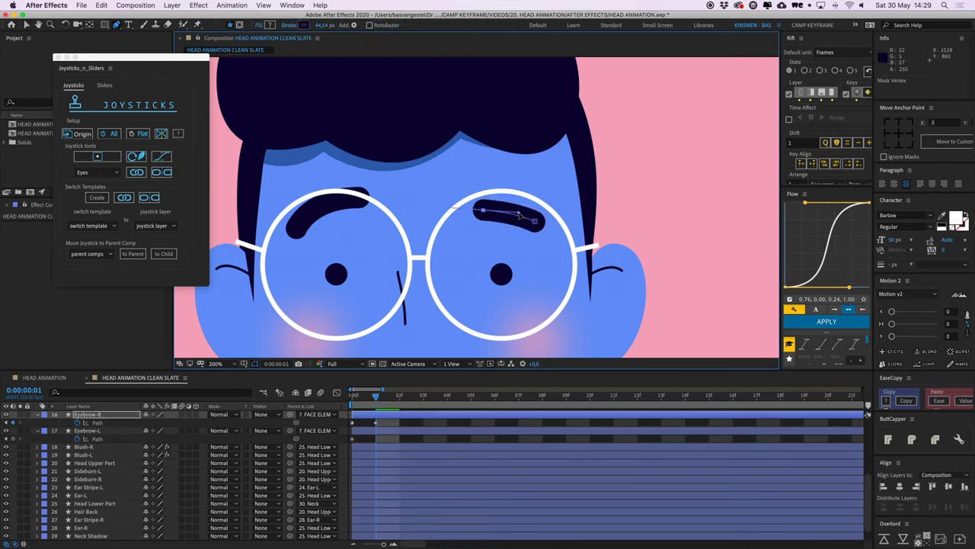
- Lower the inner end of the Eyebrow-L path at frame 1 to match the flatter Sad brow
left_click(339, 202)
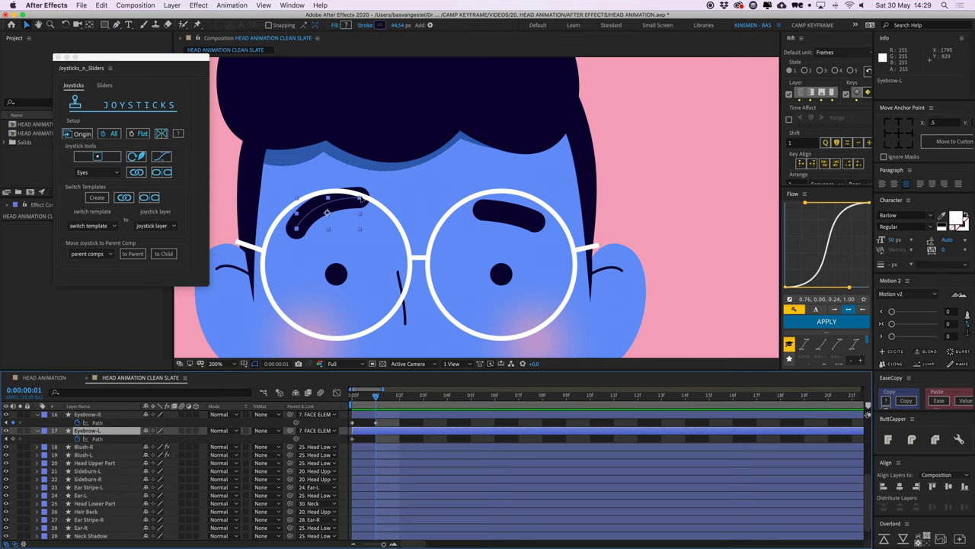
key("g")
left_click_drag(360, 198, 357, 215)
key("v")
left_click(435, 420)
- Compare the frame 1 eyebrows with the Sad head in Illustrator and return to After Effects
key("comma")
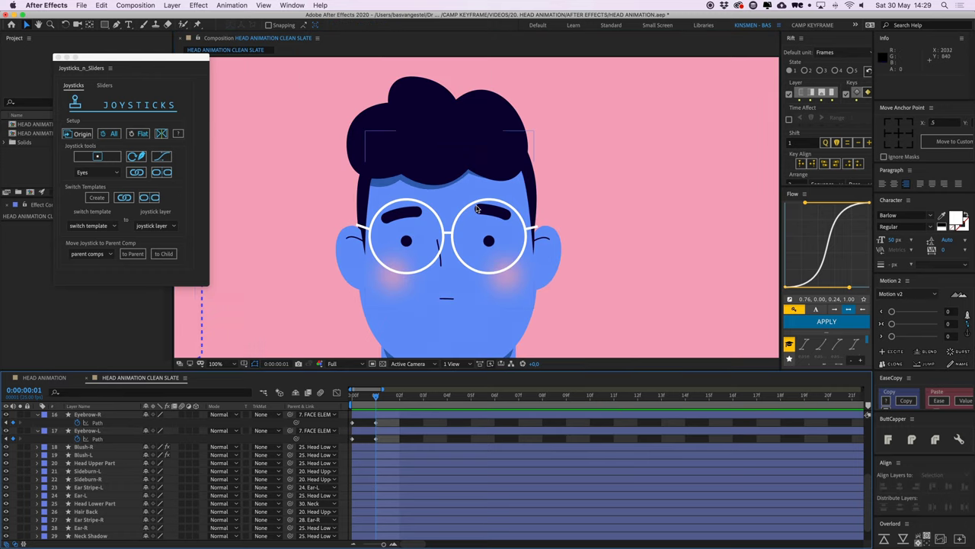
key("comma")
key("period")
key("super+Tab")
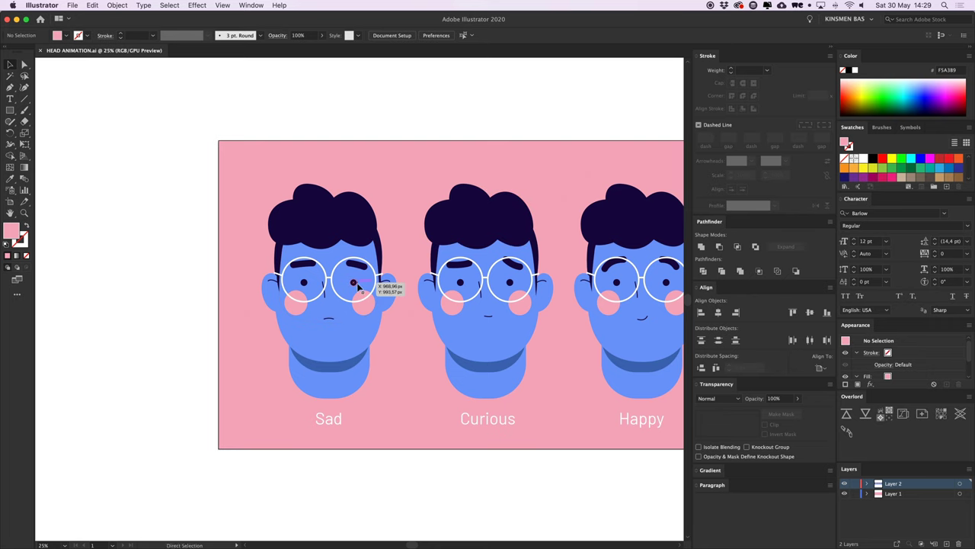
key("super+Tab")
left_click_drag(515, 265, 476, 253)
key("v")
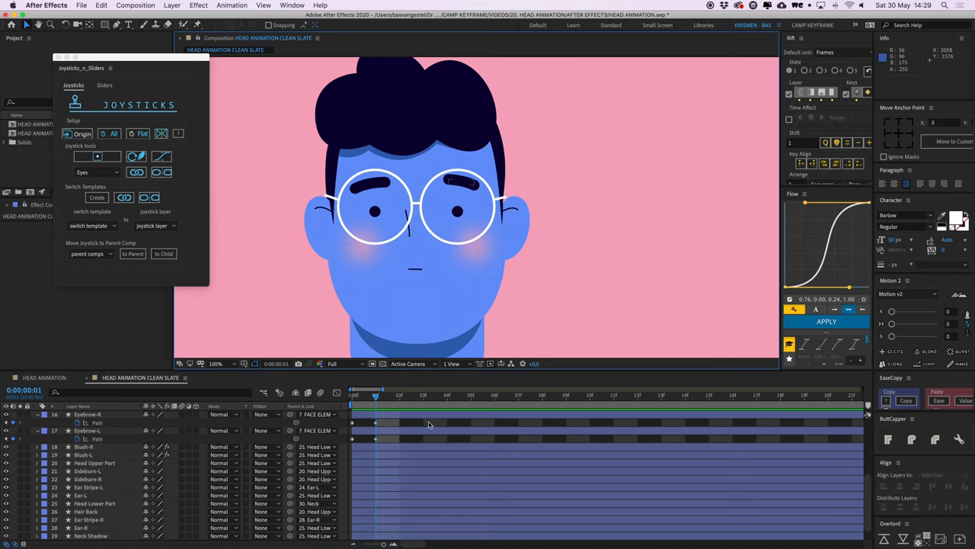
- At frame 2, reshape the Eyebrow-R path into an Angry brow with a raised outer end and a lowered inner end
key("Page_Down")
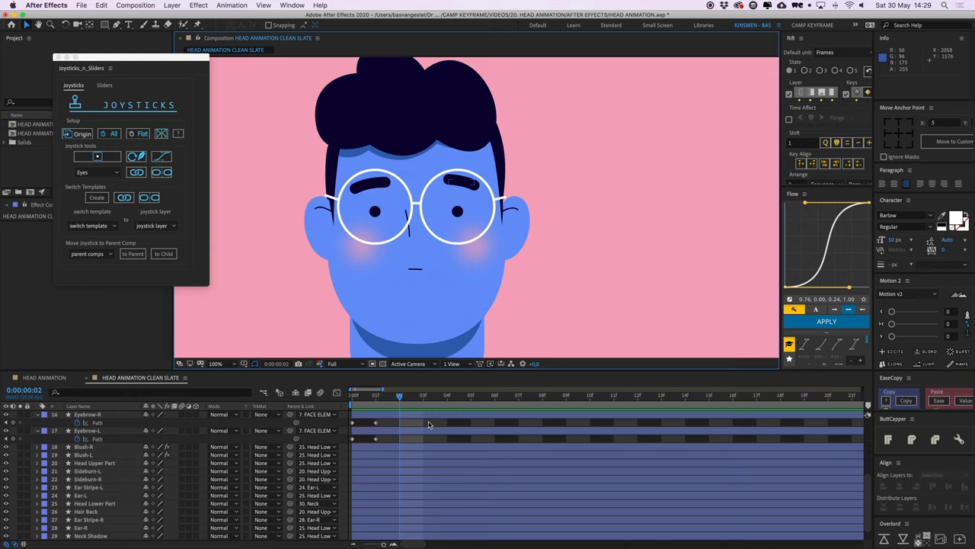
left_click(420, 416)
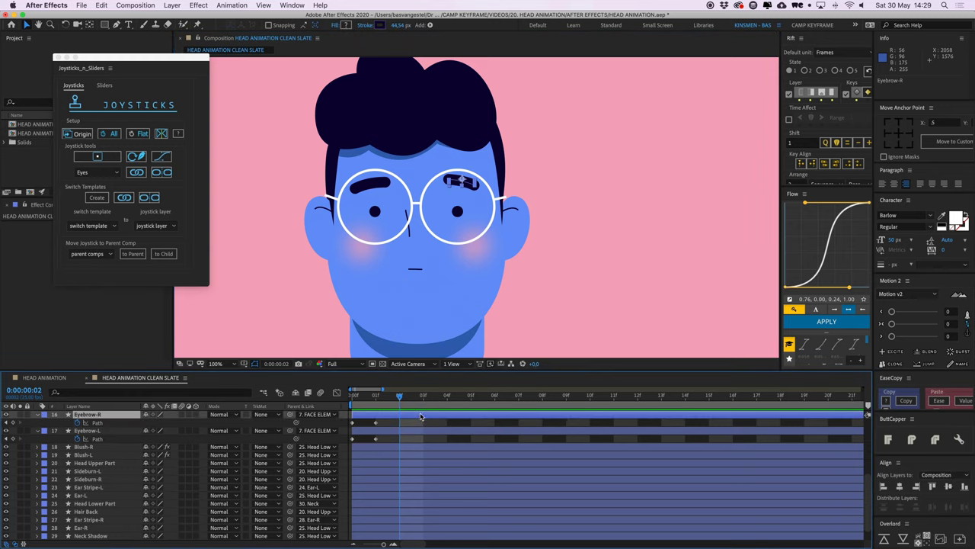
key(".")
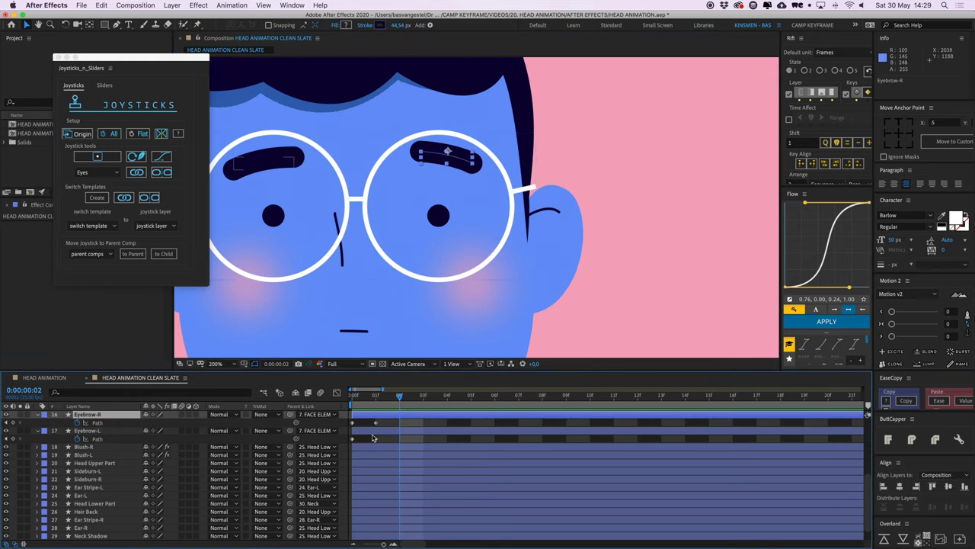
left_click_drag(359, 421, 349, 442)
left_click(365, 423)
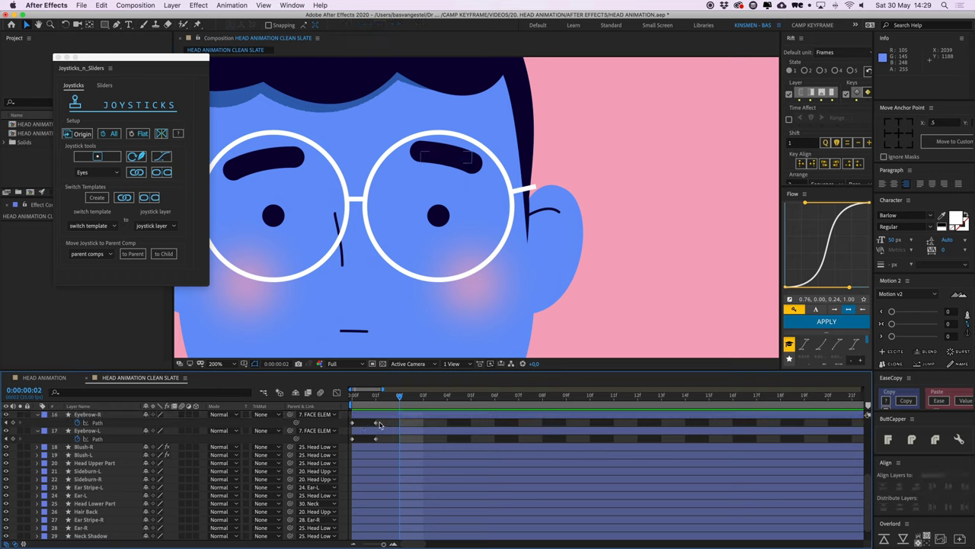
left_click(388, 415)
middle_click_drag(441, 180, 460, 210)
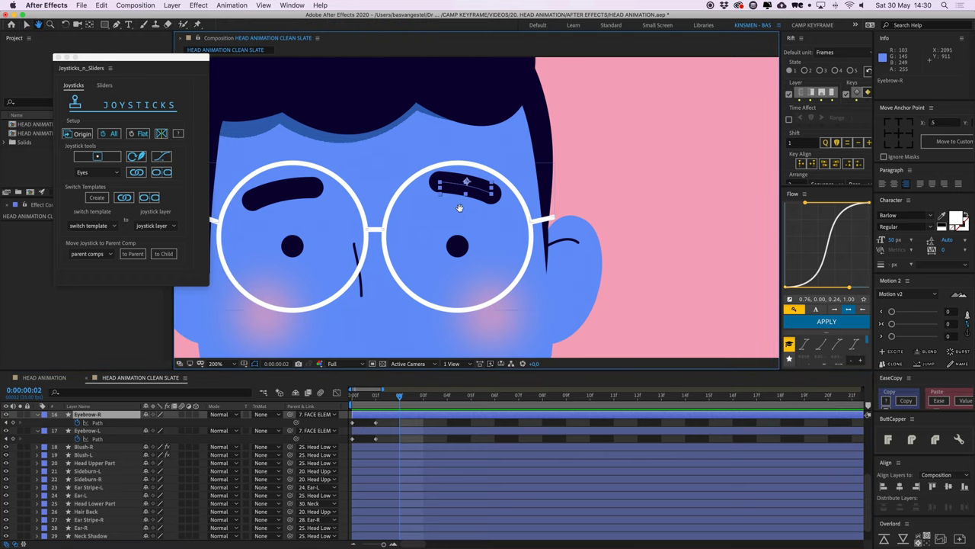
key("g")
left_click_drag(441, 182, 492, 168)
key("v")
left_click_drag(474, 202, 485, 172)
- Reshape the Eyebrow-L path at frame 2 into a matching Angry brow, lowering its inner end and raising its outer end
middle_click_drag(370, 207, 402, 210)
left_click(415, 431)
key("g")
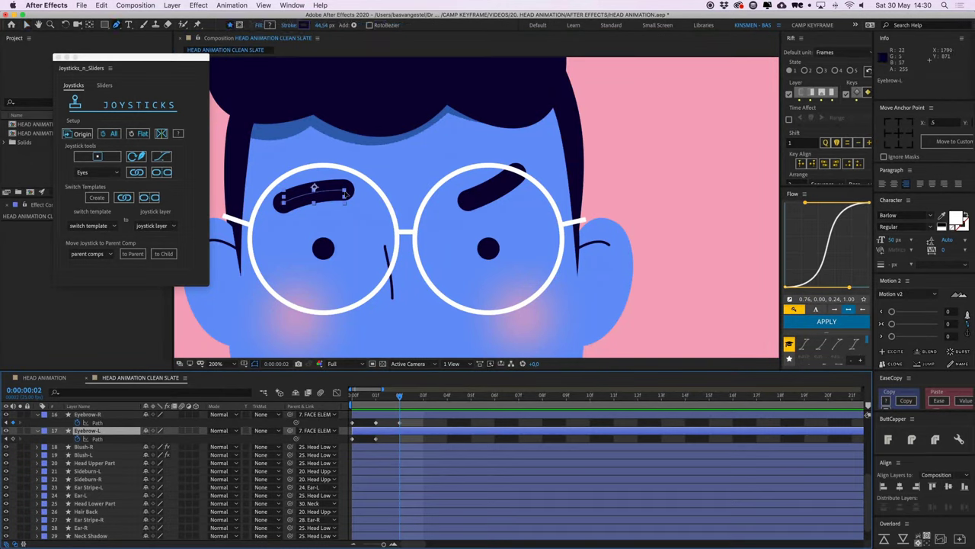
left_click(344, 190)
left_click_drag(345, 191, 344, 206)
key("v")
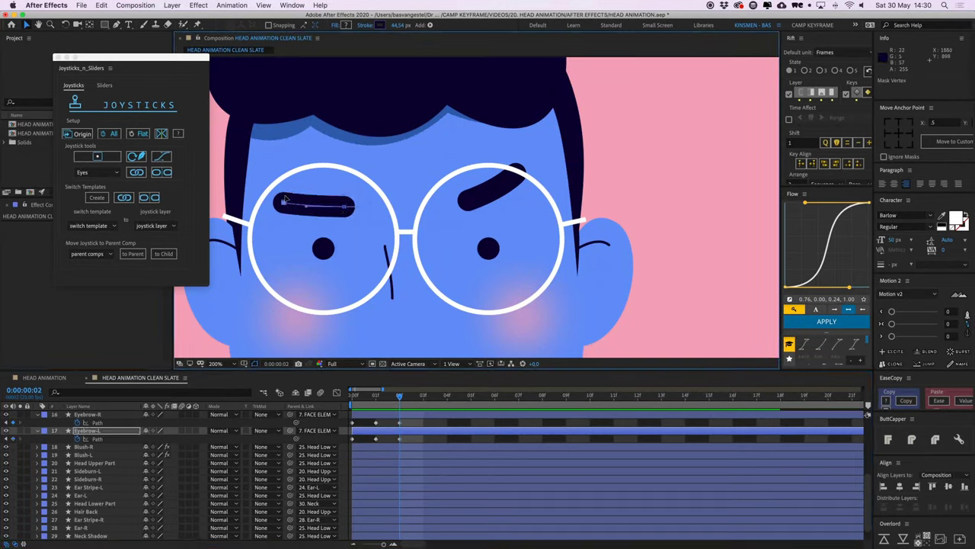
left_click_drag(278, 206, 286, 177)
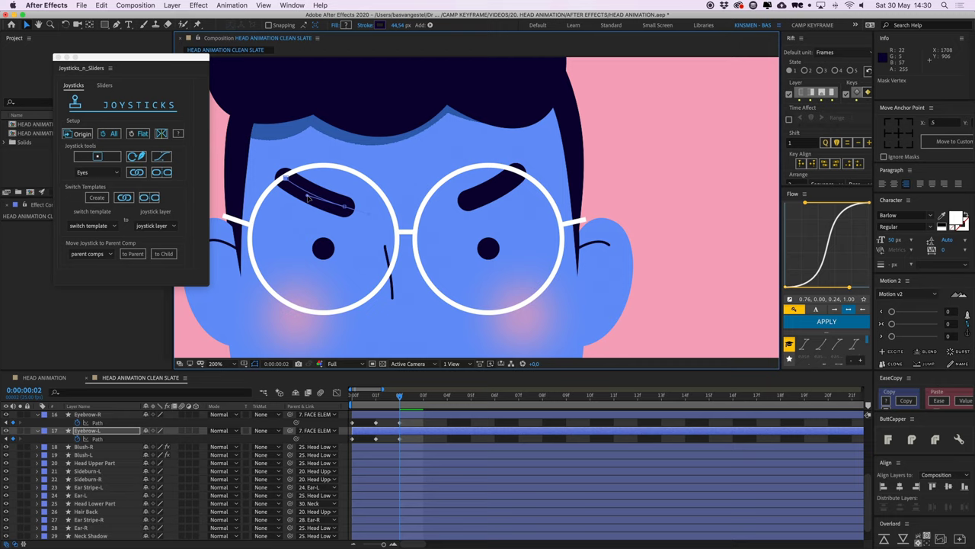
- Undo the last Eyebrow-L path edit, fine-tune the brow's outer end at frame 2 and deselect the layer
key("comma")
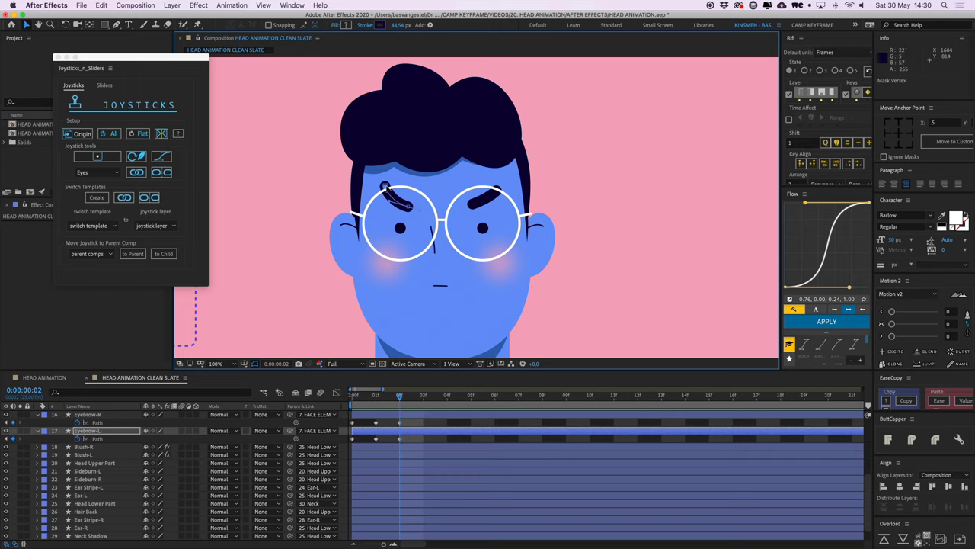
key("super+z")
left_click_drag(381, 194, 382, 196)
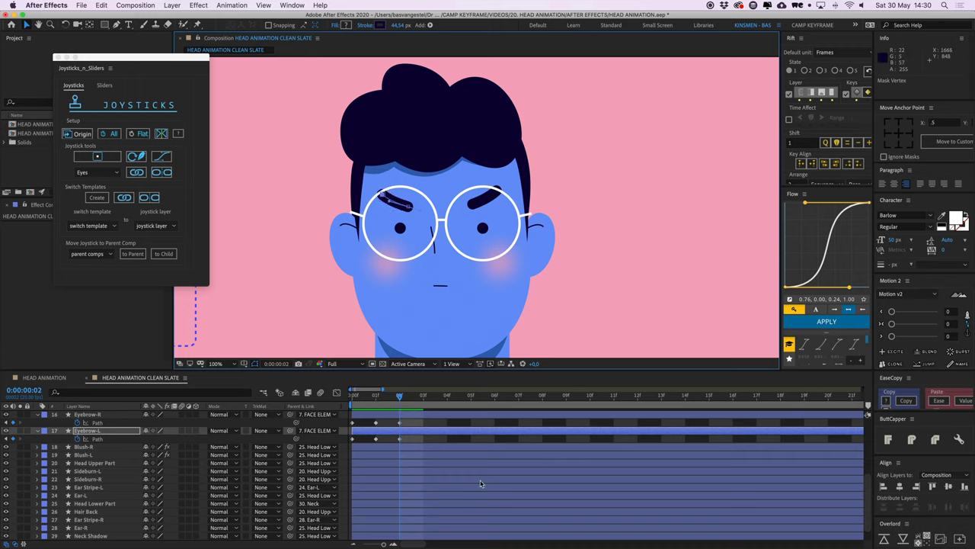
left_click(434, 425)
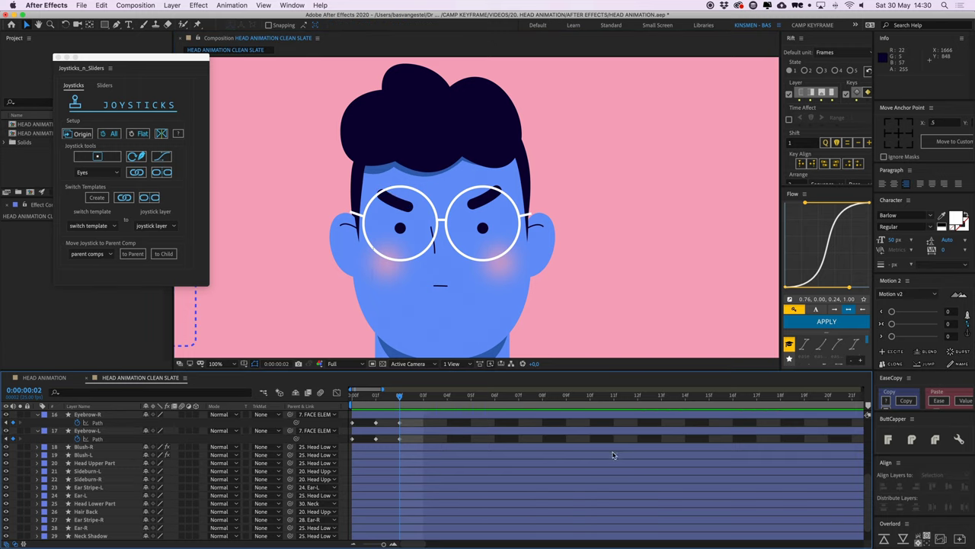
- Advance to frame 3, examine the Worried head's eyebrows in Illustrator and return to After Effects
key("Page_Down")
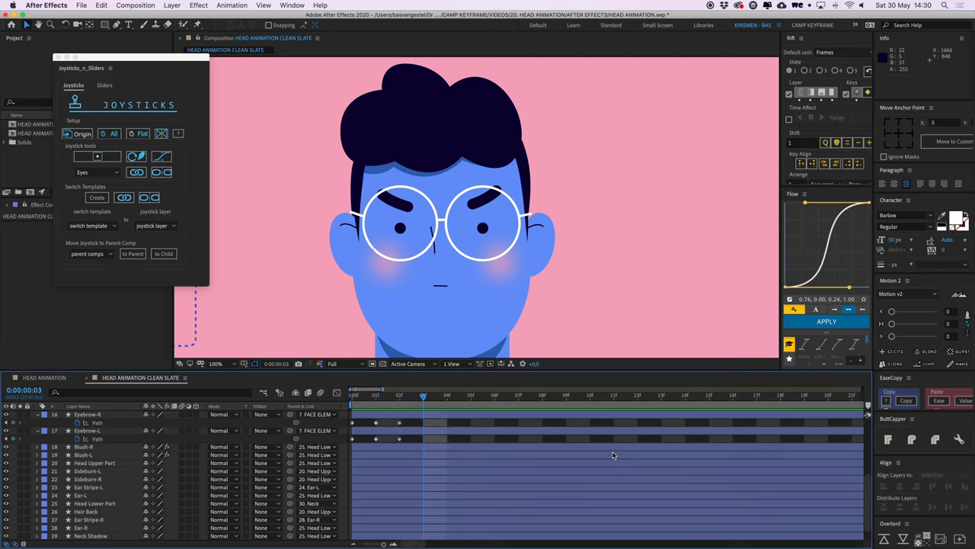
key("super+Tab")
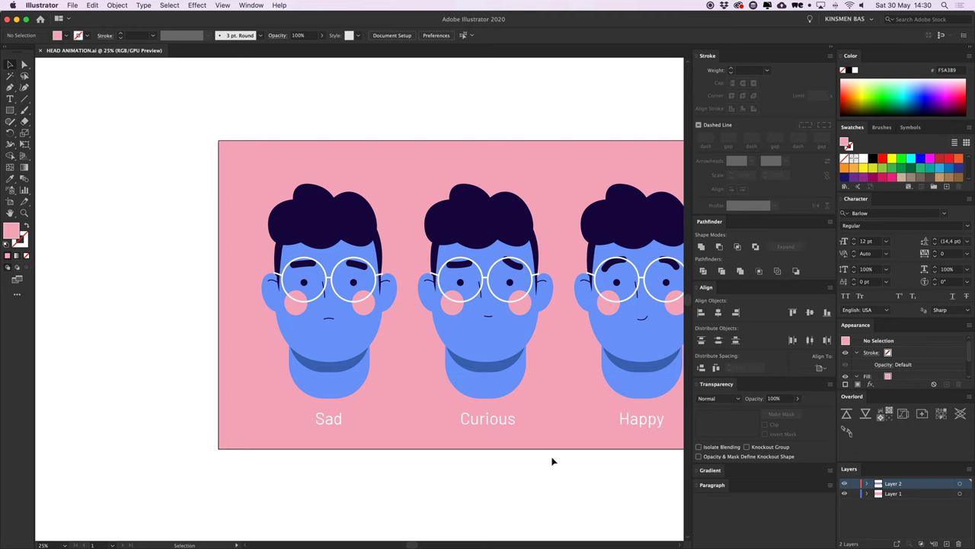
left_click_drag(664, 465, 316, 448)
left_click_drag(461, 456, 442, 460)
scroll(442, 460, "right", 2)
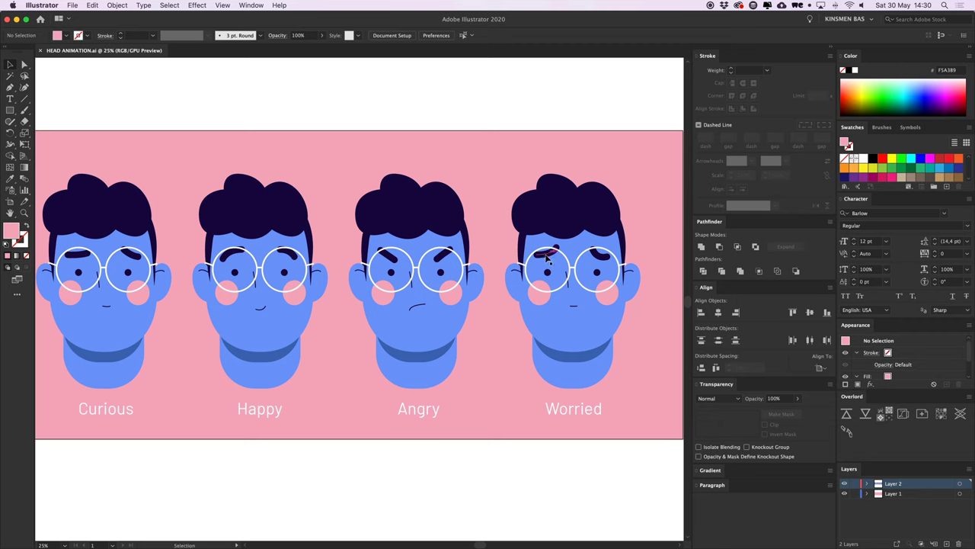
key("super+Tab")
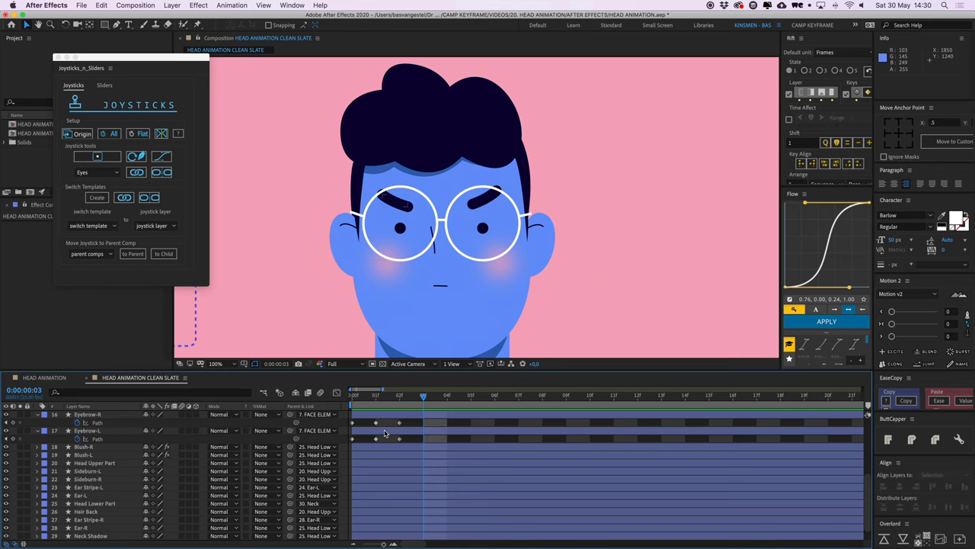
- Reshape the Eyebrow-R path at frame 3 into a Worried brow, with the inner end raised and the middle sagging
left_click(417, 416)
key("period")
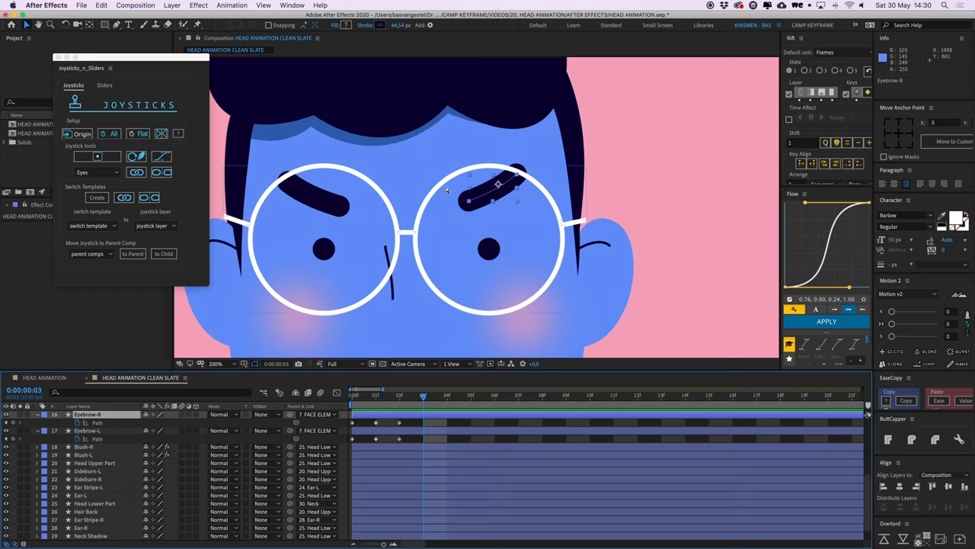
key("g")
key("super+v")
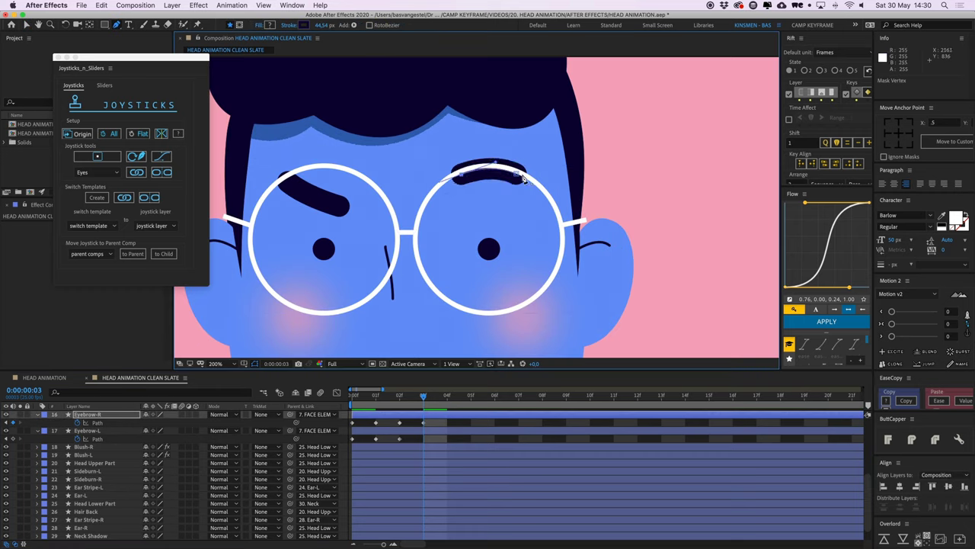
mouse_move(518, 197)
left_mouse_down()
mouse_move(489, 214)
mouse_move(525, 199)
left_mouse_up()
- Reshape the Eyebrow-L path at frame 3 into a Worried brow, lowering the outer end and raising the inner end
left_click(425, 431)
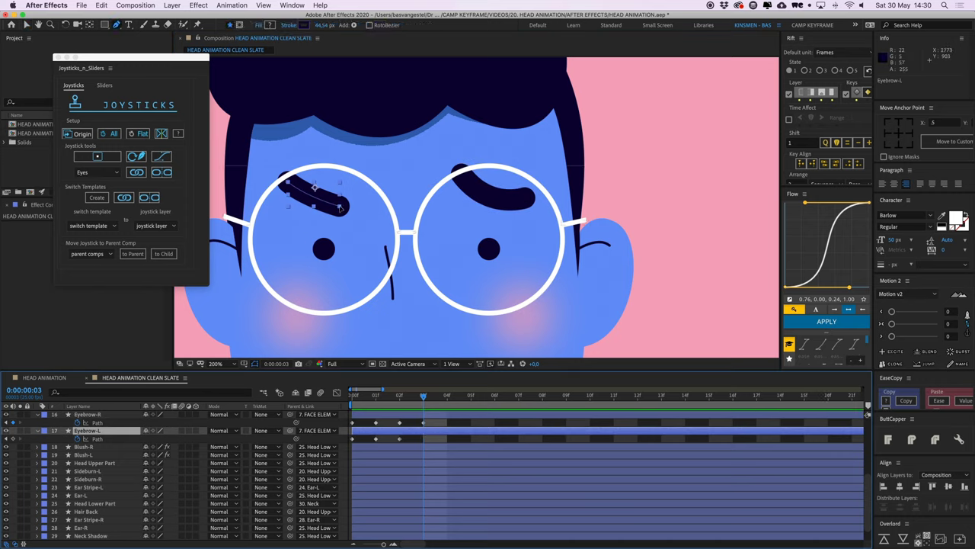
key("super+v")
left_click_drag(288, 184, 288, 209)
left_click_drag(314, 174, 326, 216)
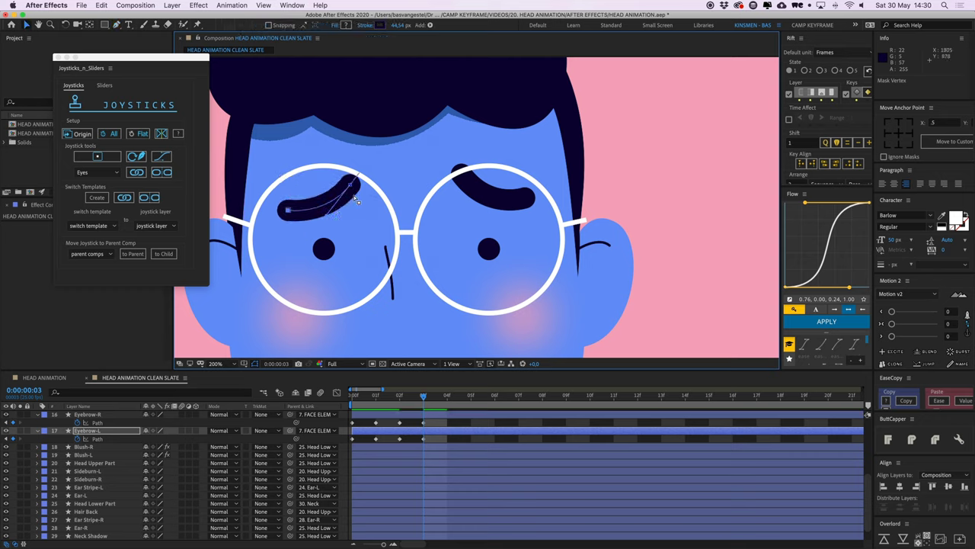
- Reshape the Eyebrow-L path on frame 3 into a worried curve that rises toward the nose
left_click_drag(350, 185, 344, 177)
left_click_drag(283, 211, 324, 215)
left_click_drag(344, 179, 342, 180)
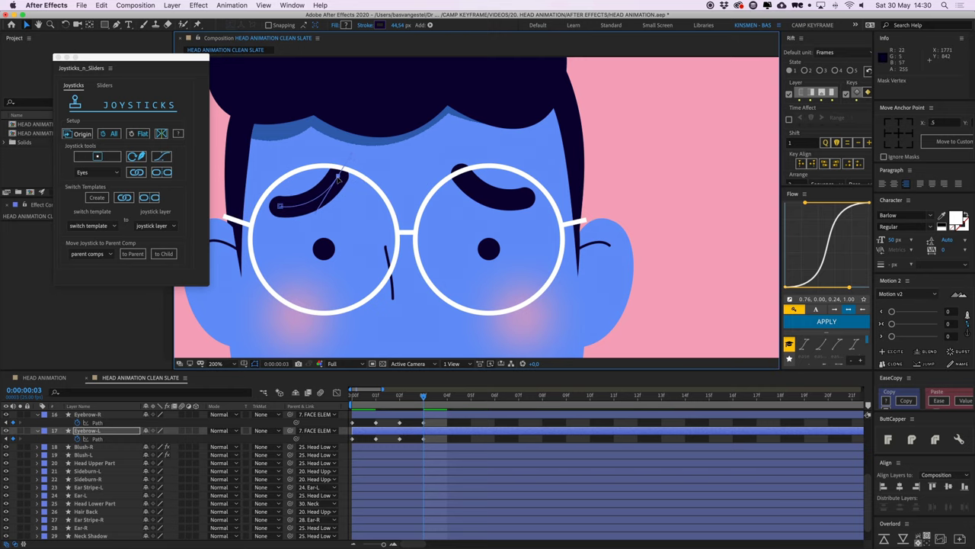
key("comma")
left_click(468, 426)
- On frame 4, flatten the Eyebrow-L path into a nearly straight bar, following the Curious face in the Illustrator reference
key("Page_Down")
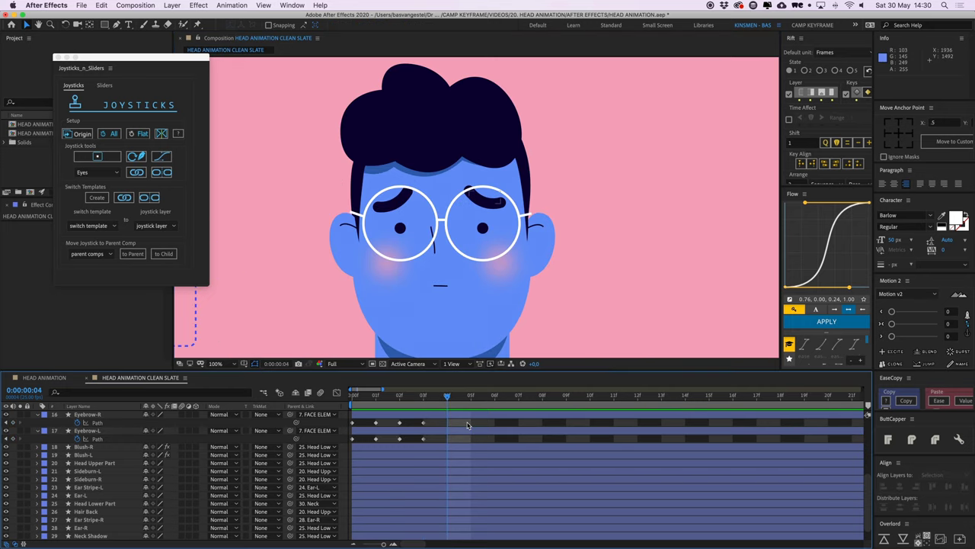
key("super+Tab")
scroll(343, 396, "left", 5)
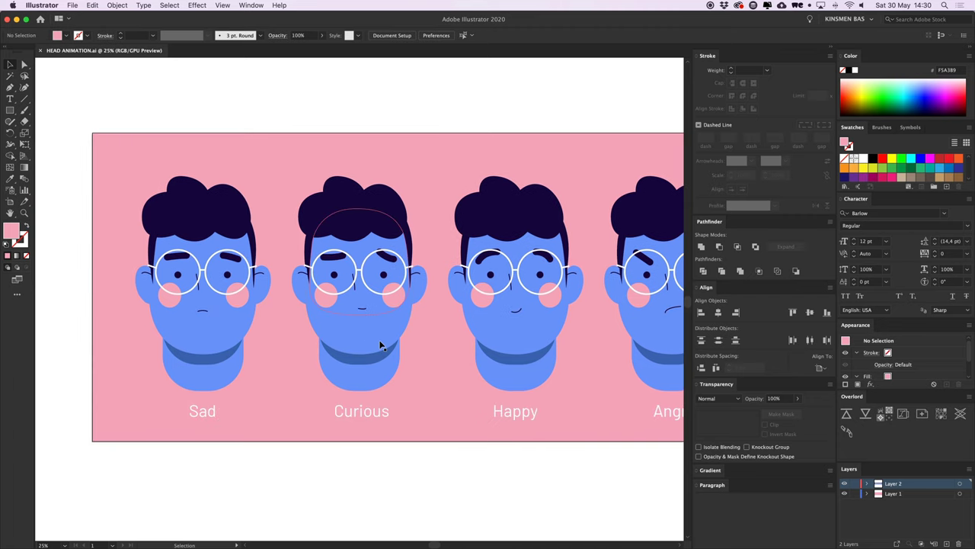
key("super+Tab")
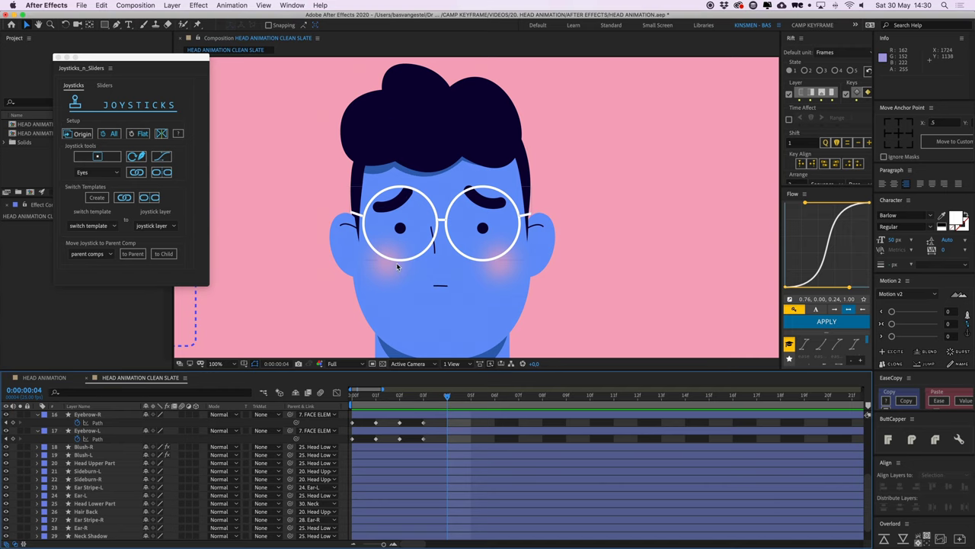
left_click(428, 437)
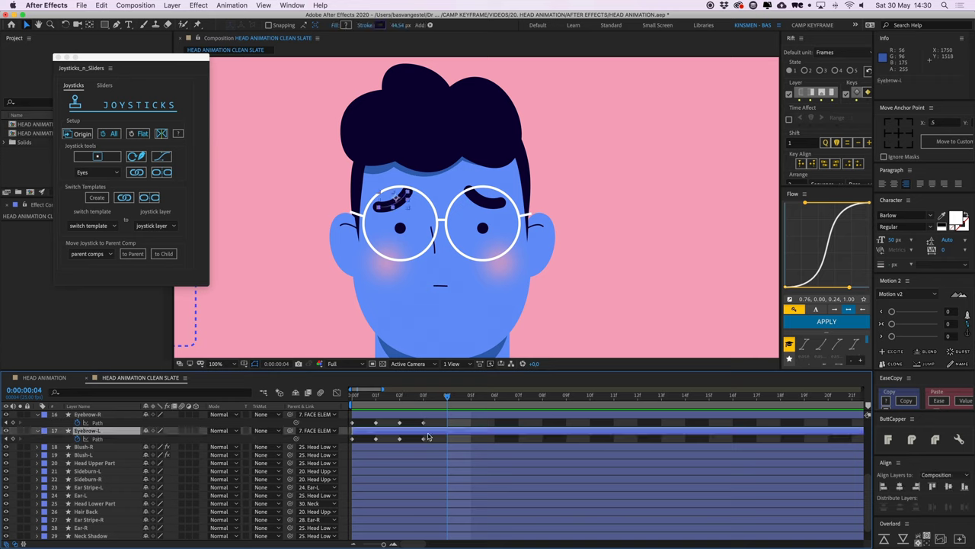
key("period")
key("g")
left_click_drag(339, 178, 342, 195)
key("v")
left_click_drag(317, 232, 311, 210)
- Reshape the Eyebrow-R path on frame 4 into a shorter curve with a steeply raised inner end
left_click(532, 200)
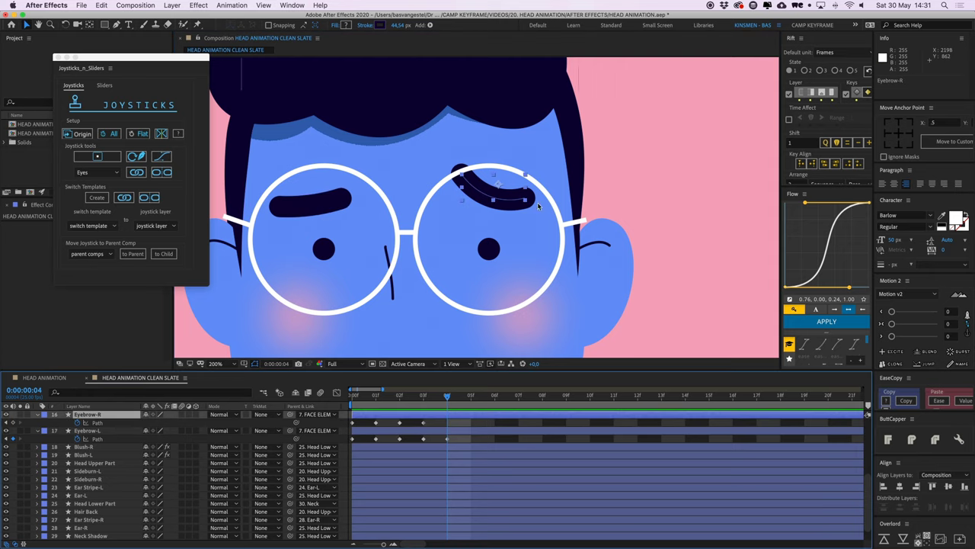
key("g")
left_click_drag(526, 200, 525, 205)
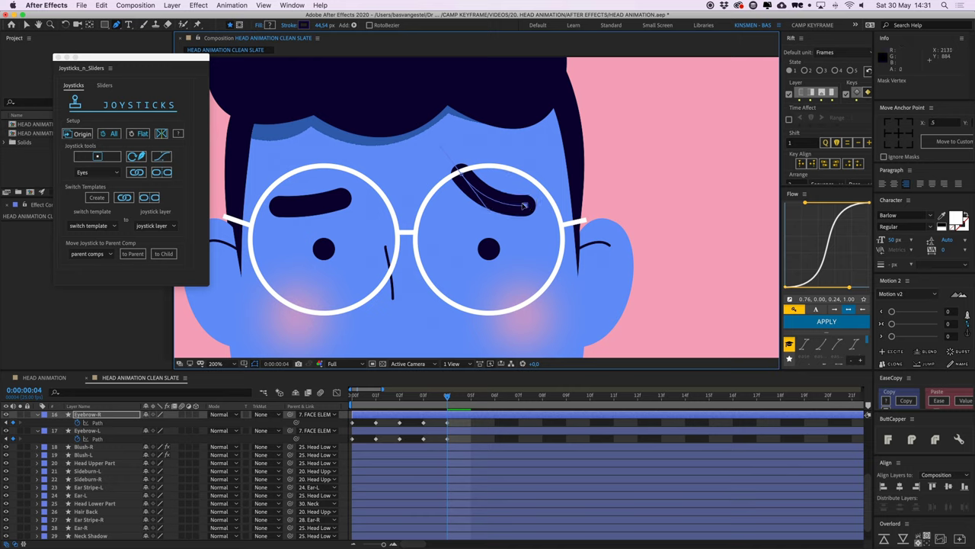
left_click(462, 175)
key("super+z")
key("v")
left_click_drag(461, 174, 471, 173)
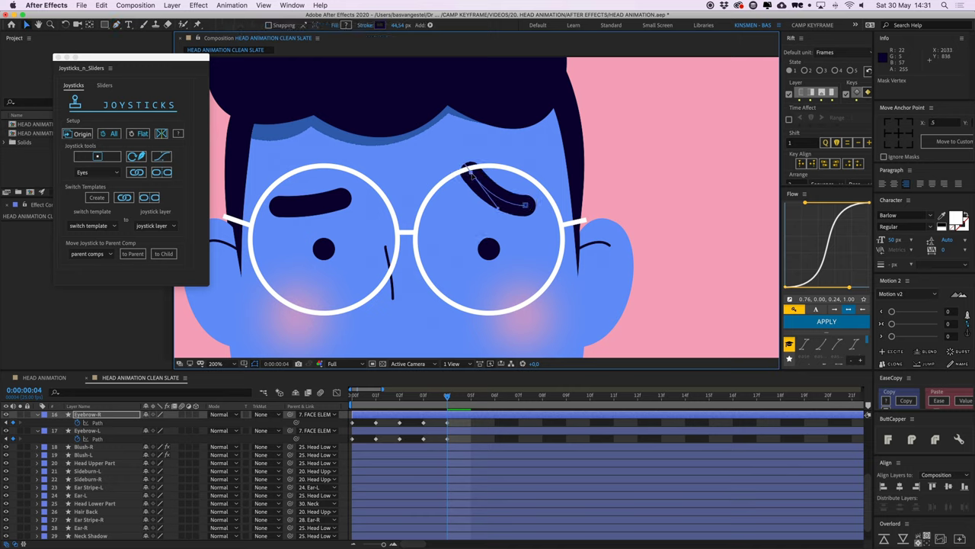
left_click_drag(500, 213, 481, 209)
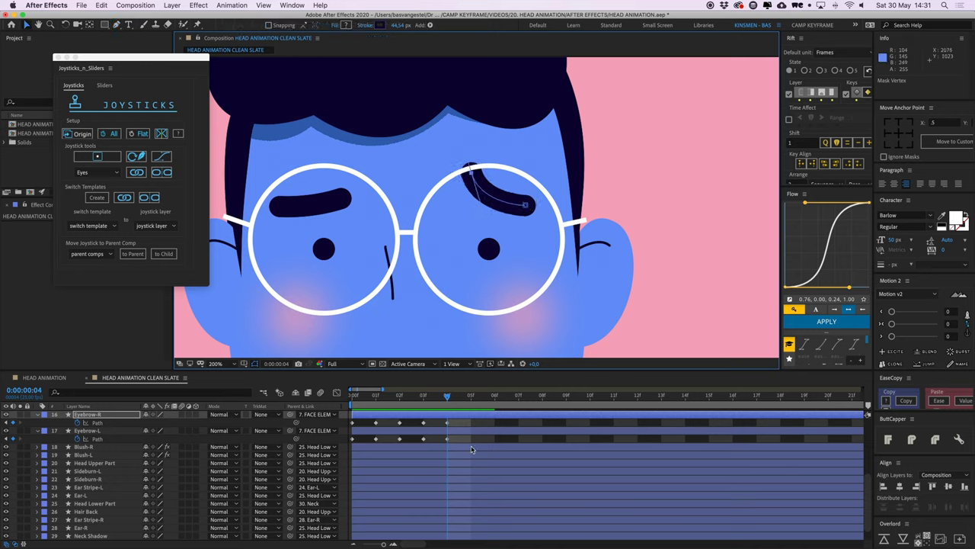
left_click(473, 428)
key("comma")
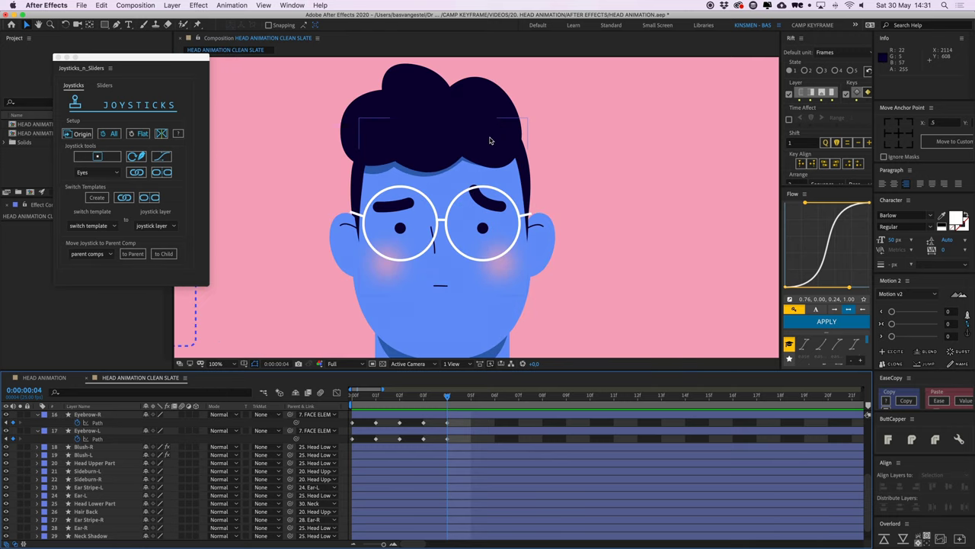
scroll(489, 137, "up", 2)
scroll(505, 137, "down", 2)
- From frame 0, create a joystick controller named "Eyebrow emotions" for the Eyebrow-R and Eyebrow-L layers
left_click_drag(448, 402, 364, 418)
left_click(364, 418)
left_click(372, 434, "shift")
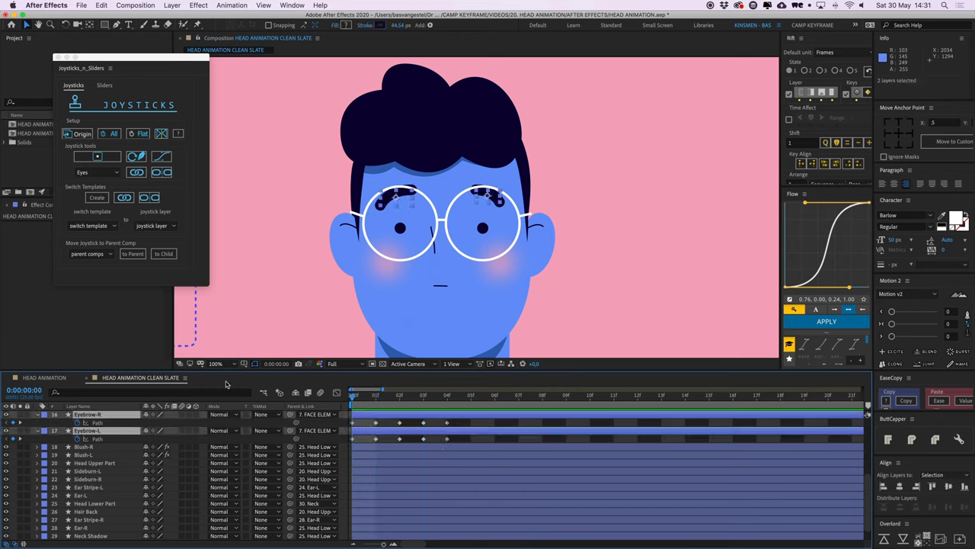
left_click(99, 157)
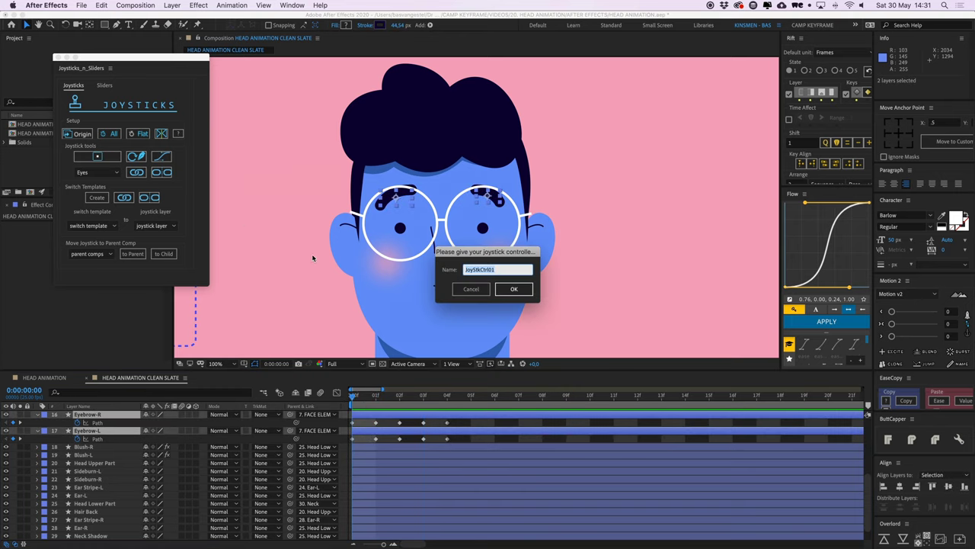
type("Eyebrow emotions")
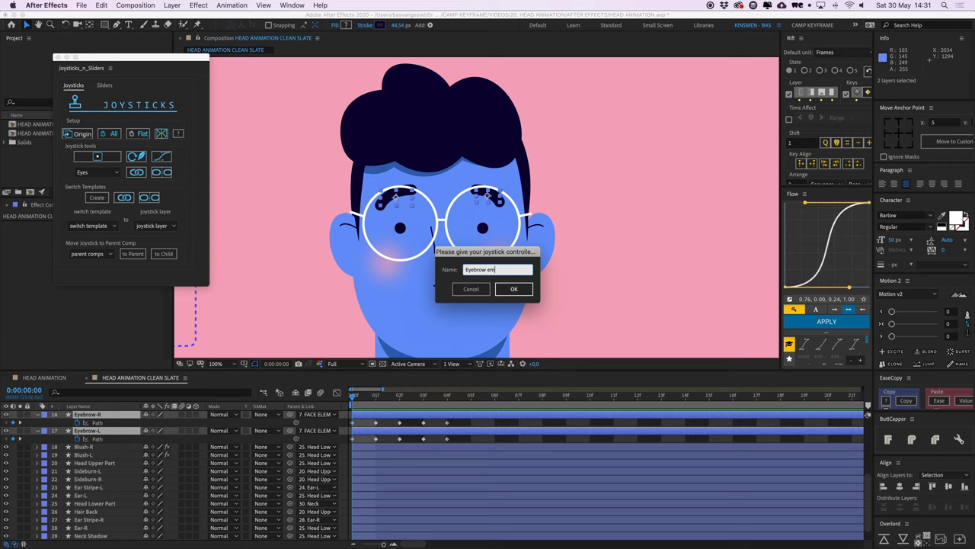
key("Return")
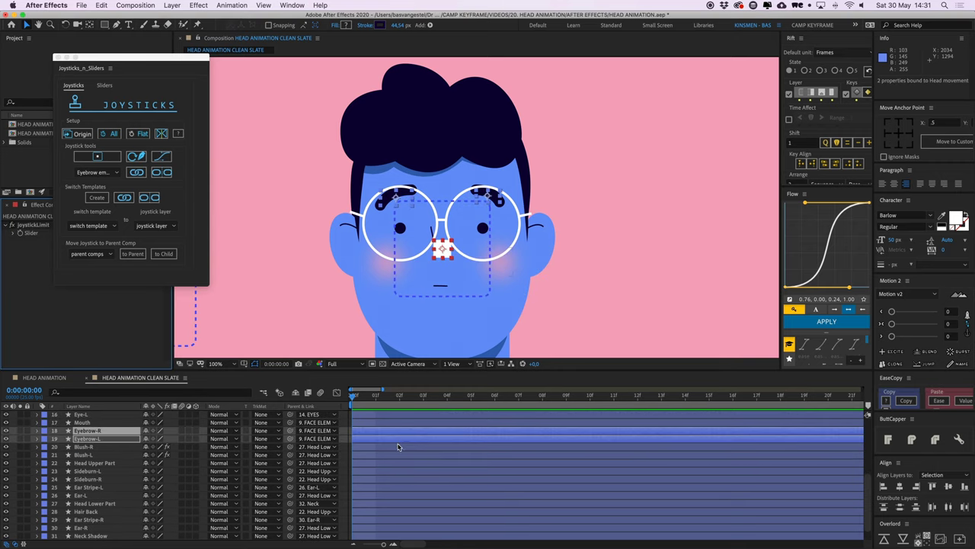
- Move the Eyebrow emotions Origin box off the face to the empty area beside the character, opposite the Head joystick
scroll(398, 445, "up", 5)
left_click(104, 422)
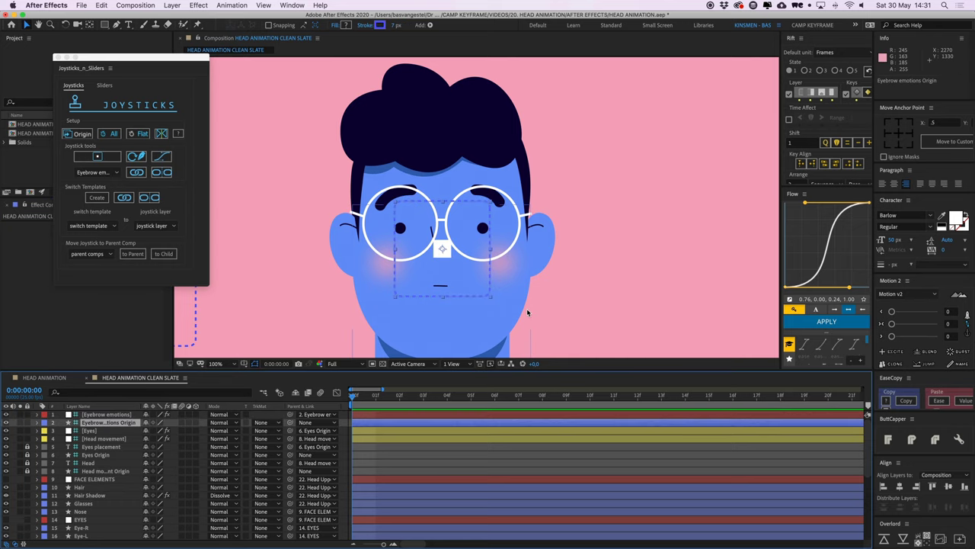
key("comma")
left_click_drag(524, 235, 581, 224)
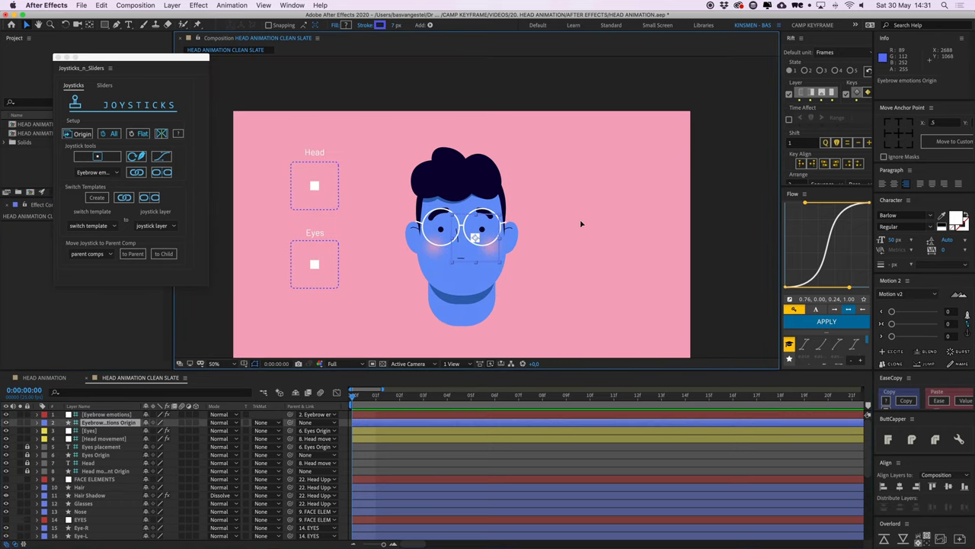
left_click_drag(493, 266, 612, 210)
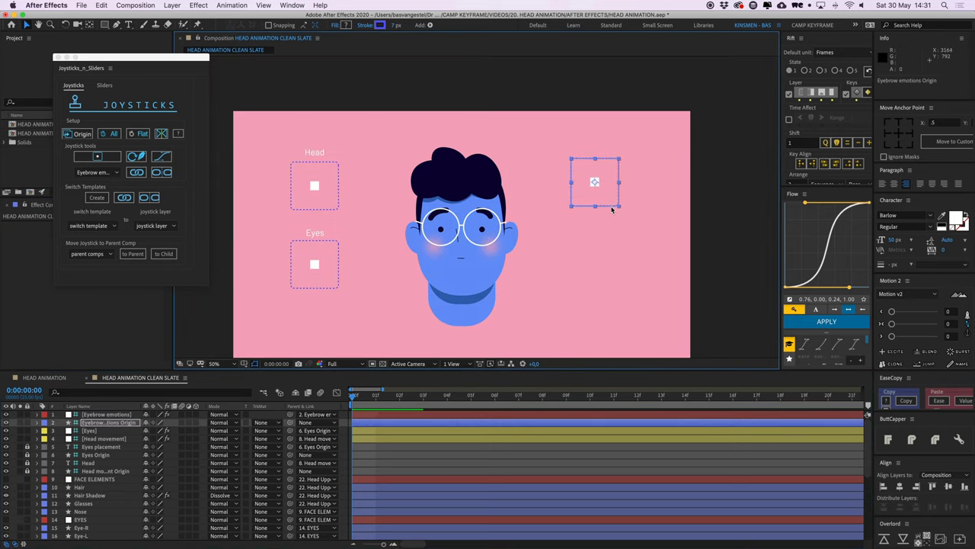
left_click(349, 425)
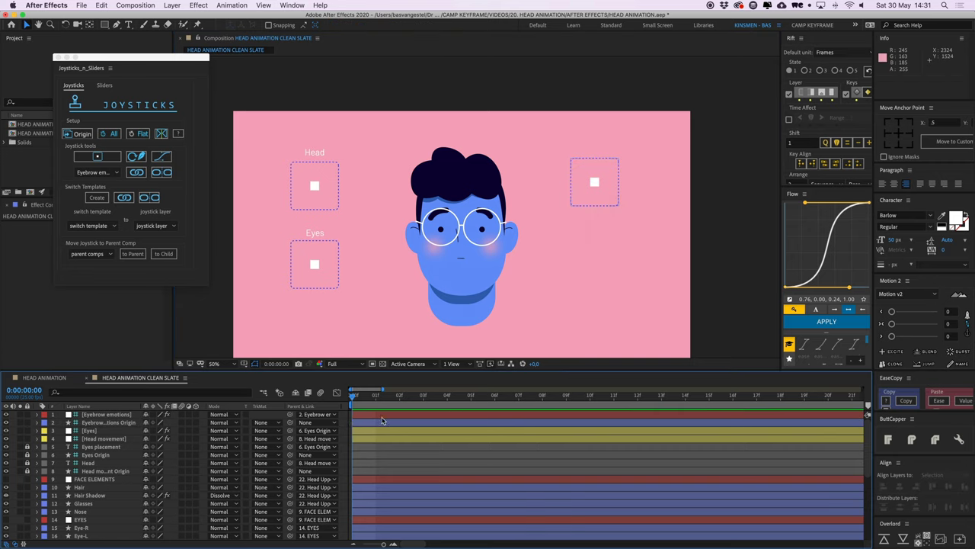
- Give the Eyebrow emotions layer a yellow label and move its Origin layer below the Head movement Origin layer
left_click(346, 415)
left_click(44, 414)
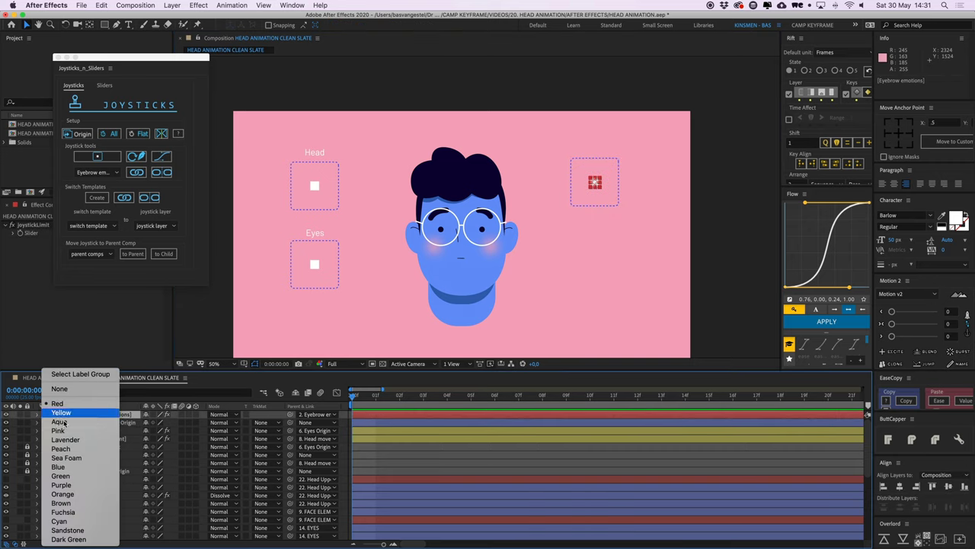
left_click(85, 409)
left_click(105, 422)
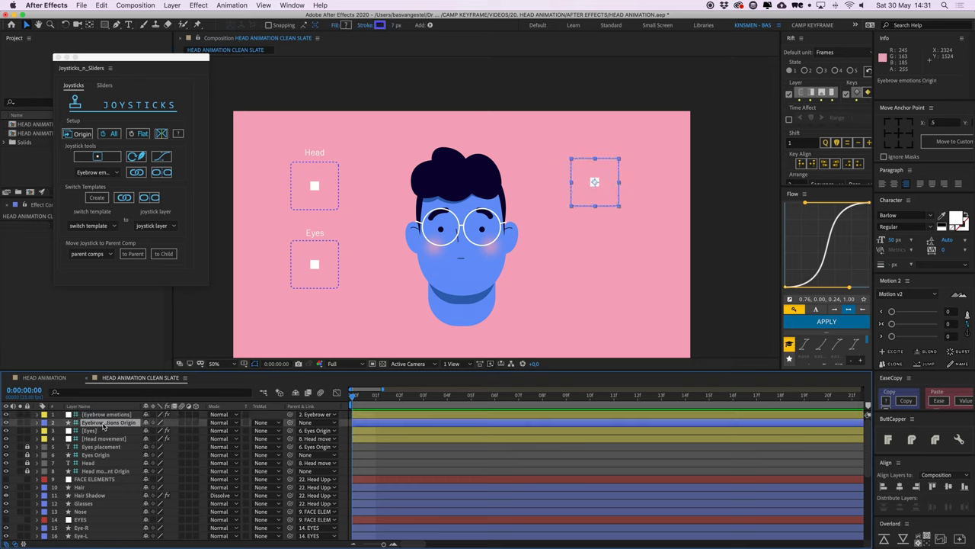
left_click_drag(105, 426, 96, 468)
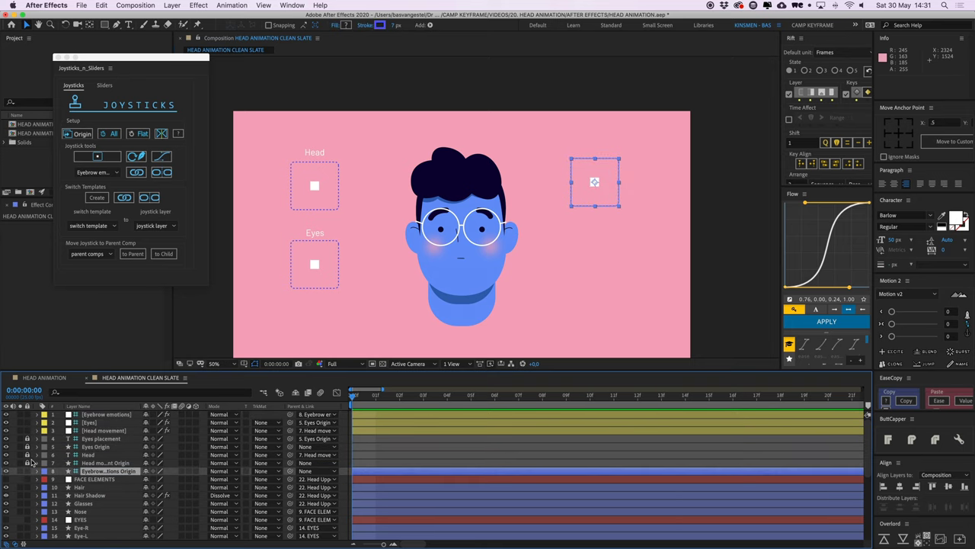
- Duplicate the Head text layer, bring the copy to the front of the layer stack and place it above the eyebrow joystick
left_click(86, 454)
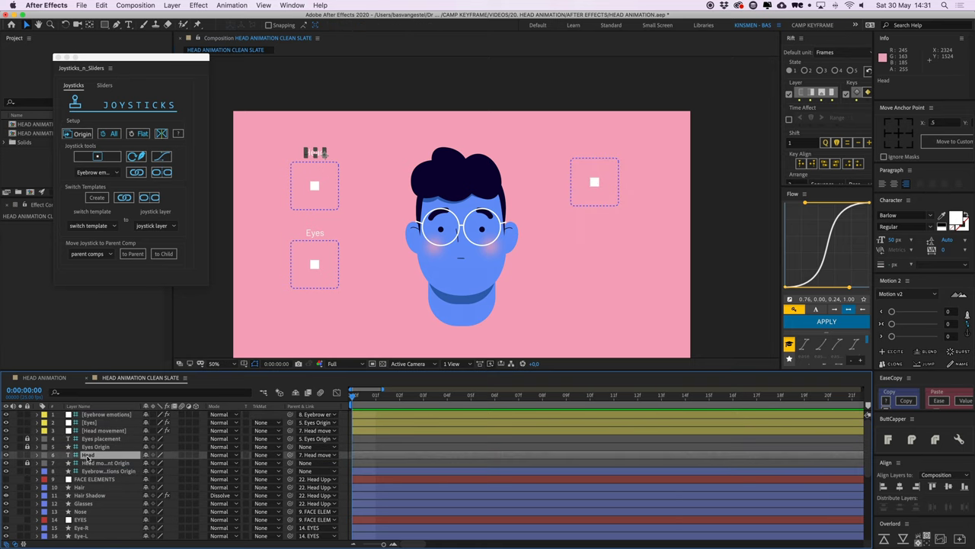
key("super+d")
key("shift+super+bracketright")
left_click(320, 157)
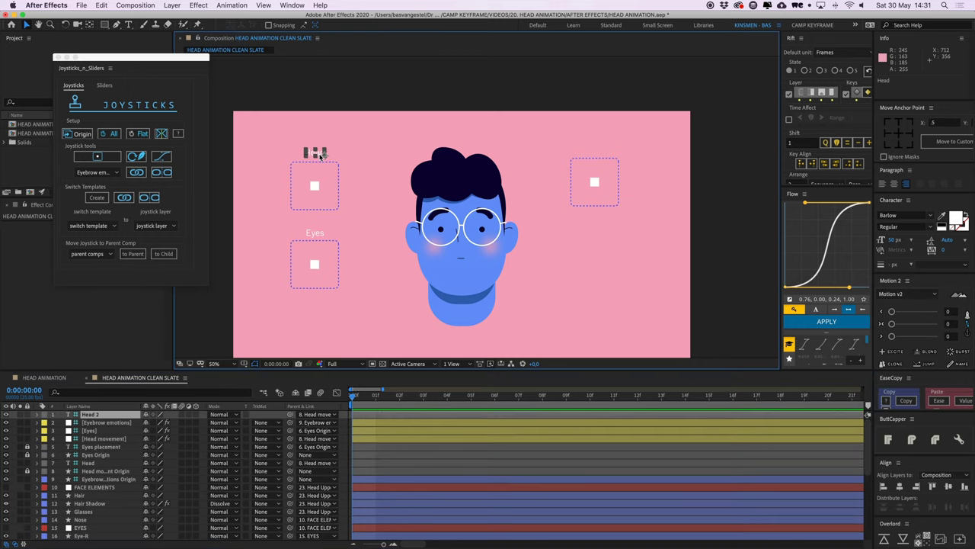
left_click_drag(320, 154, 599, 153)
- Change the copied label's text to "Eyebrows" and center it slightly higher above the joystick box
double_click(601, 153)
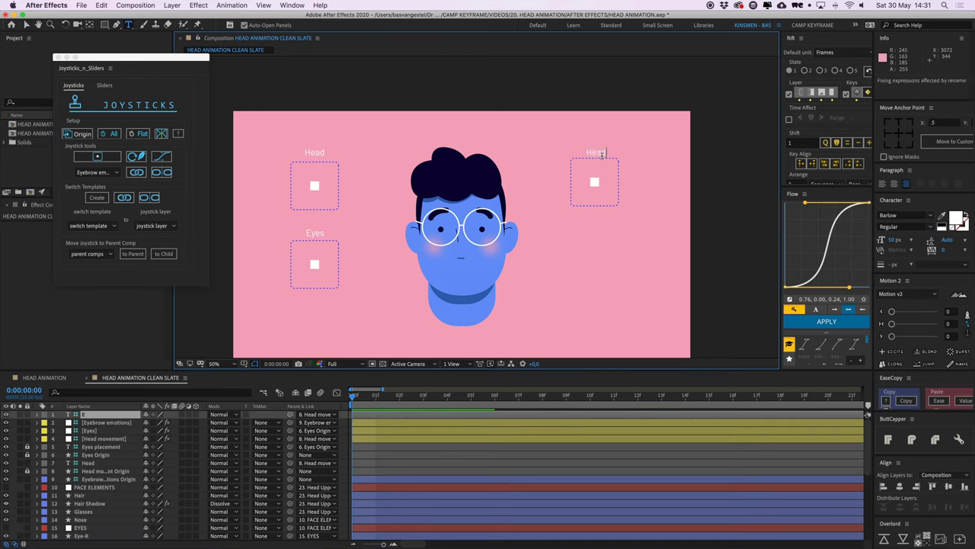
type("Eyebrows")
key("period")
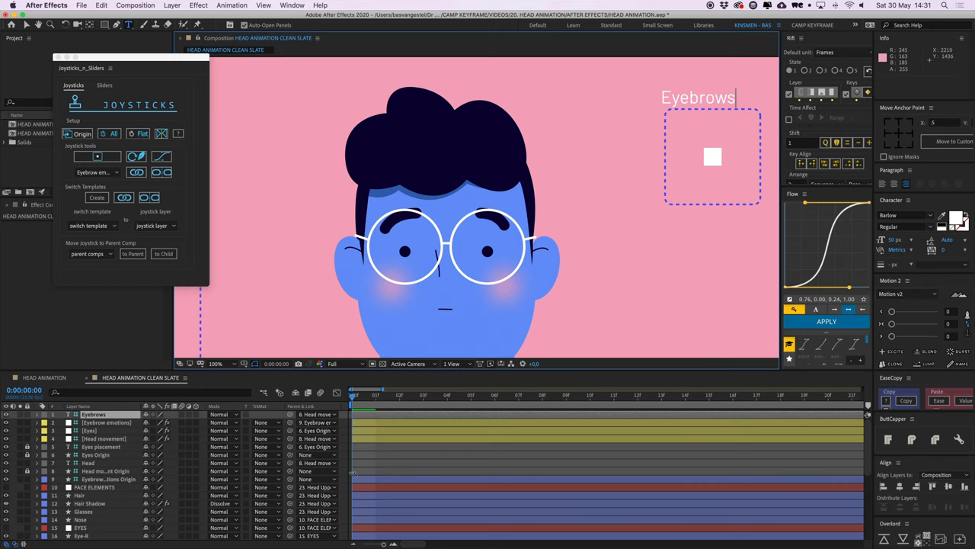
left_click(352, 473)
scroll(583, 227, "down", 1)
key("v")
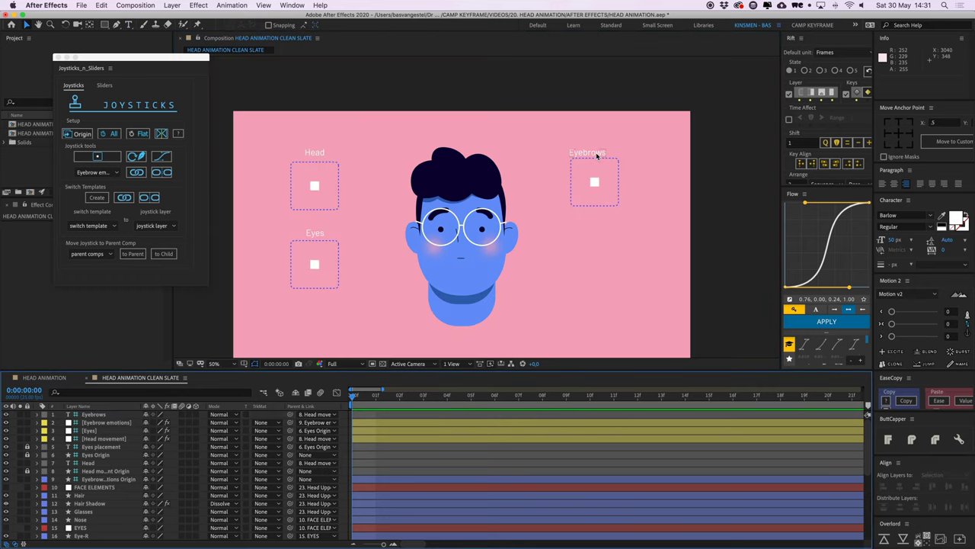
left_click(596, 152)
left_click_drag(602, 150, 603, 144)
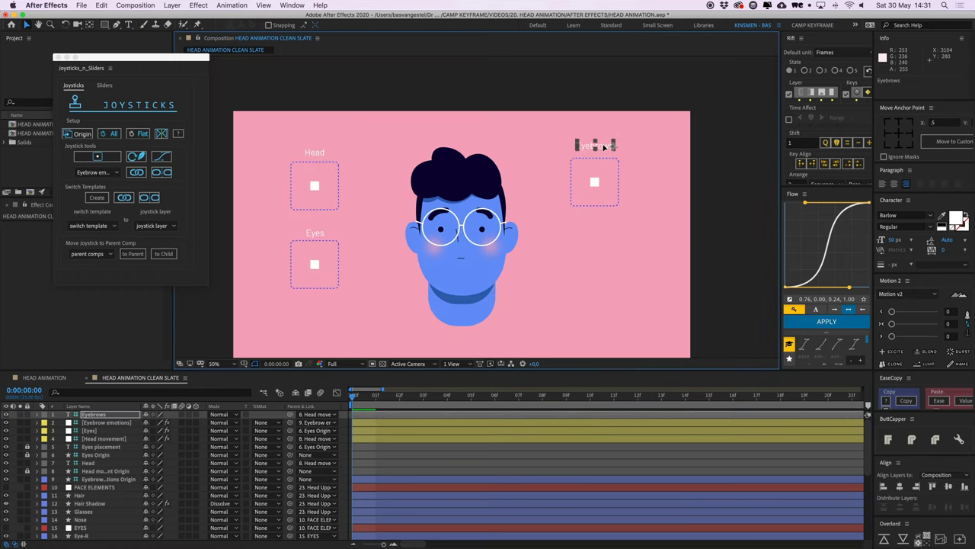
- Test the Eyebrow emotions joystick by moving its handle, and undo the move
left_click(571, 187)
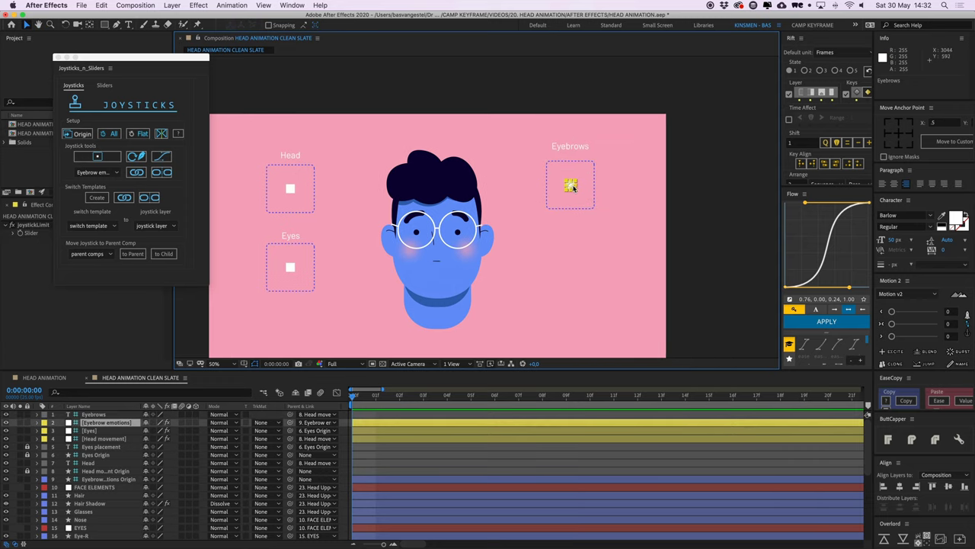
mouse_move(572, 186)
left_mouse_down()
mouse_move(562, 168)
mouse_move(577, 164)
mouse_move(581, 200)
mouse_move(560, 200)
mouse_move(567, 187)
left_mouse_up()
key("super+z")
- Duplicate the Eyebrows label, place the copy just below the original and change its text to "Angry"
key("period")
key("space")
left_click_drag(656, 184, 595, 144)
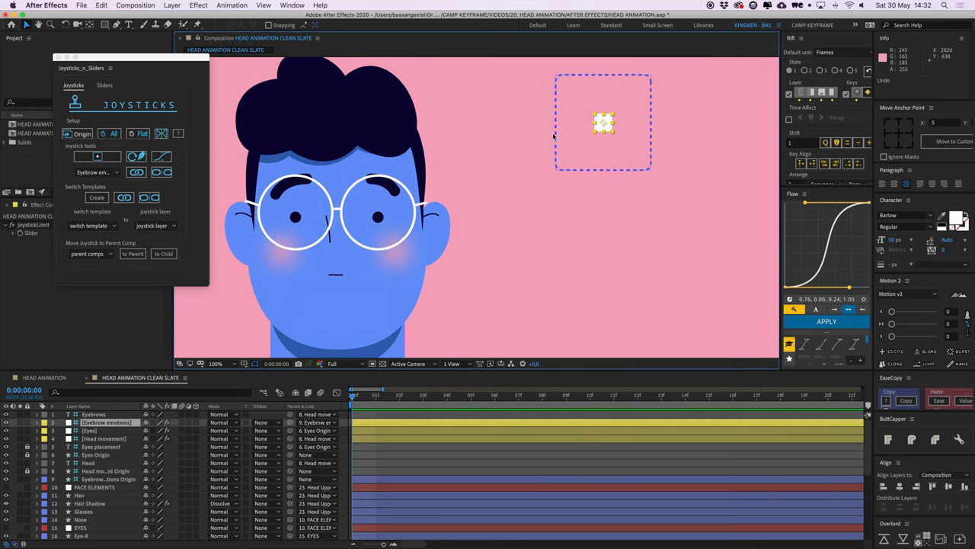
left_click_drag(582, 115, 568, 169)
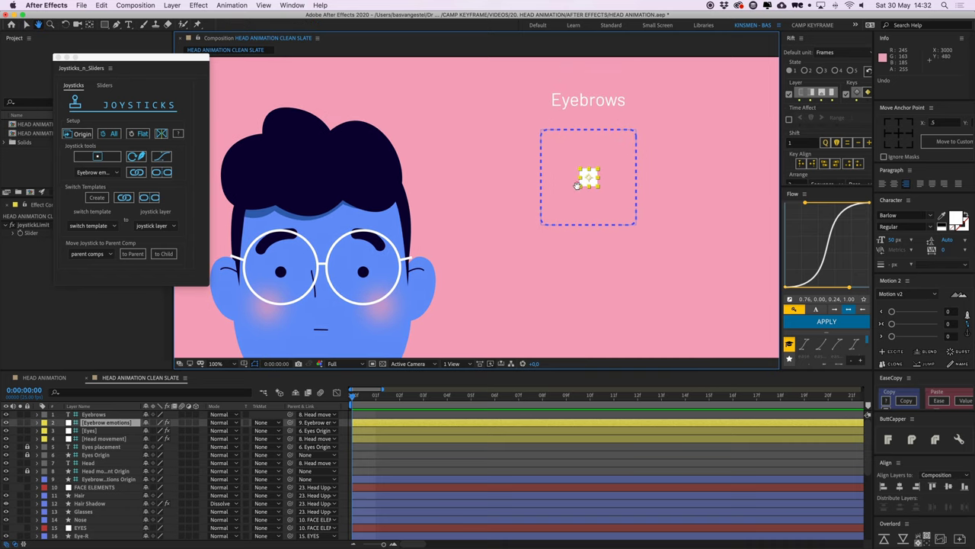
left_click(595, 102)
key("super+d")
left_click_drag(595, 103, 602, 116)
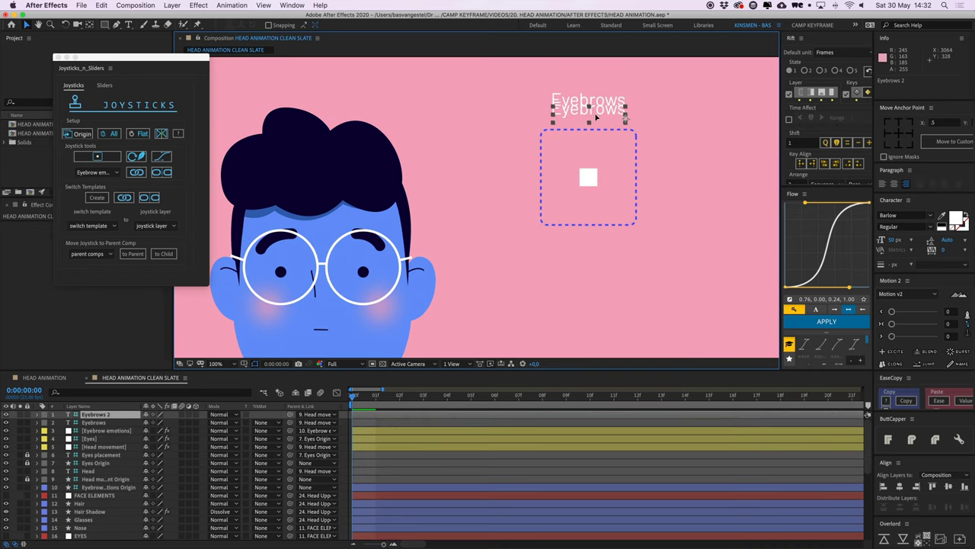
double_click(602, 116)
type("A")
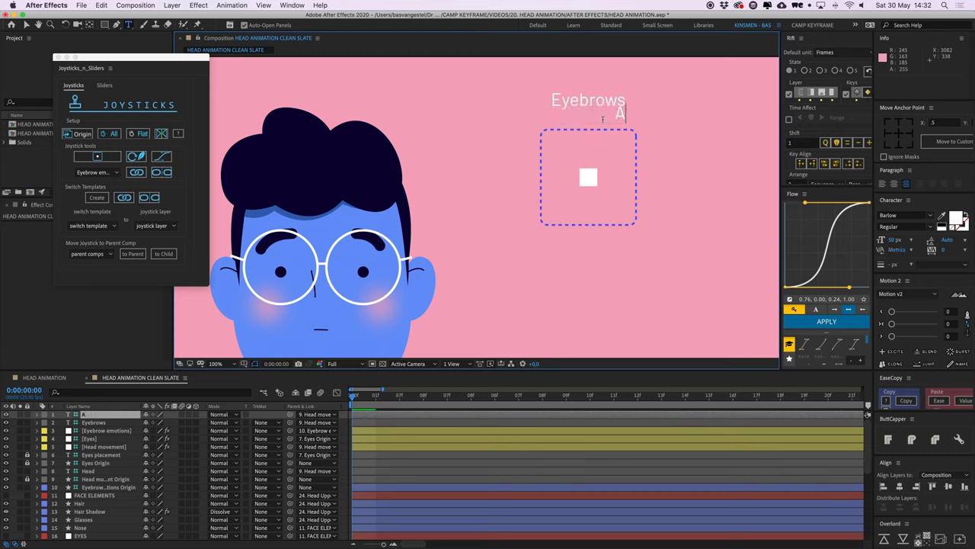
type("ngry")
- Center the Angry label above the joystick box and scale it to 90%
left_click(26, 24)
left_click(894, 185)
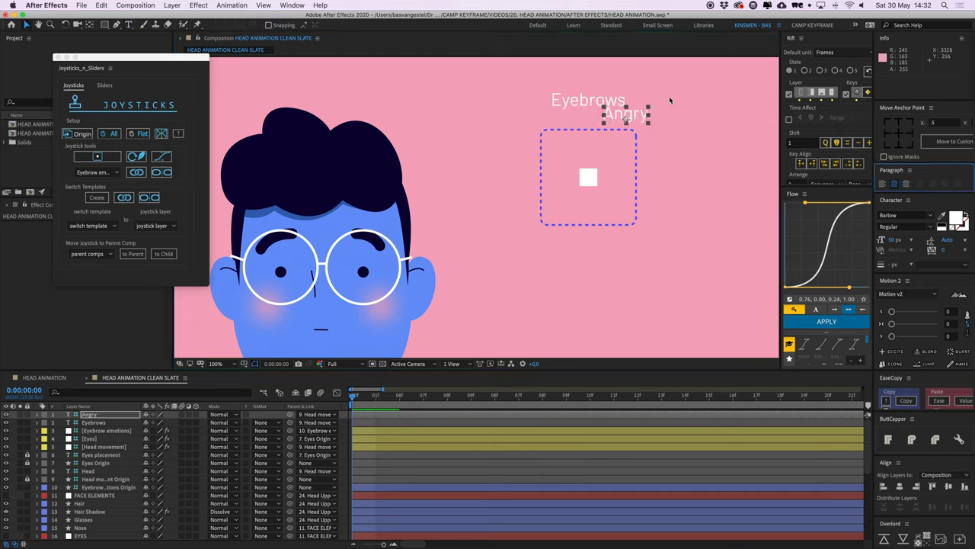
left_click_drag(630, 119, 597, 119)
key("s")
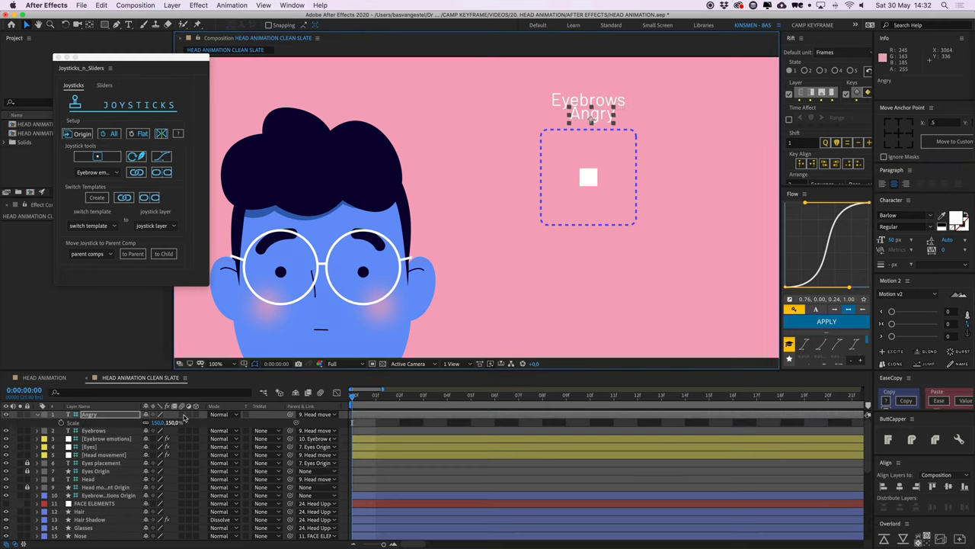
left_click(173, 424)
type("90")
key("Return")
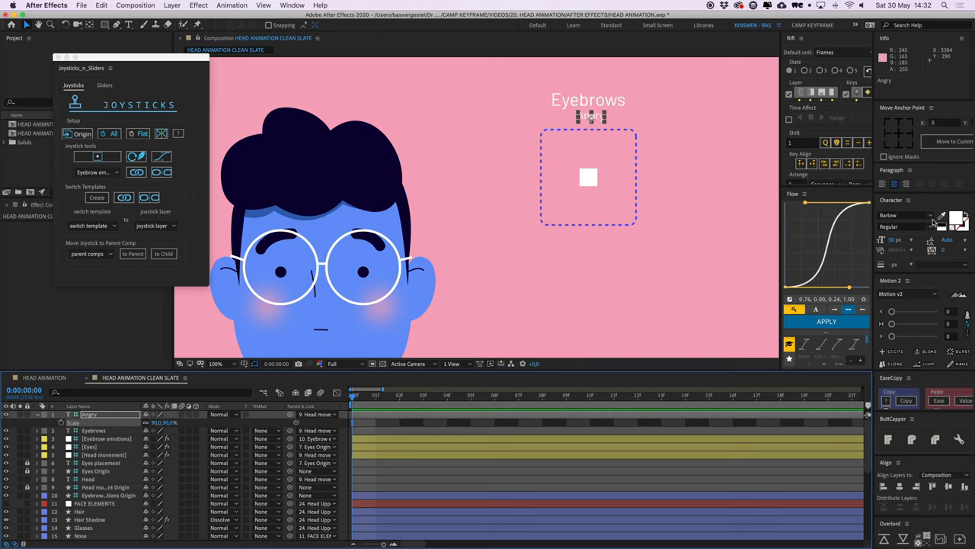
- Recolor the Angry label to a darker shade of the background pink and place it beside the joystick box, opposite its empty outer side
left_click(941, 217)
left_click(728, 184)
left_click(956, 218)
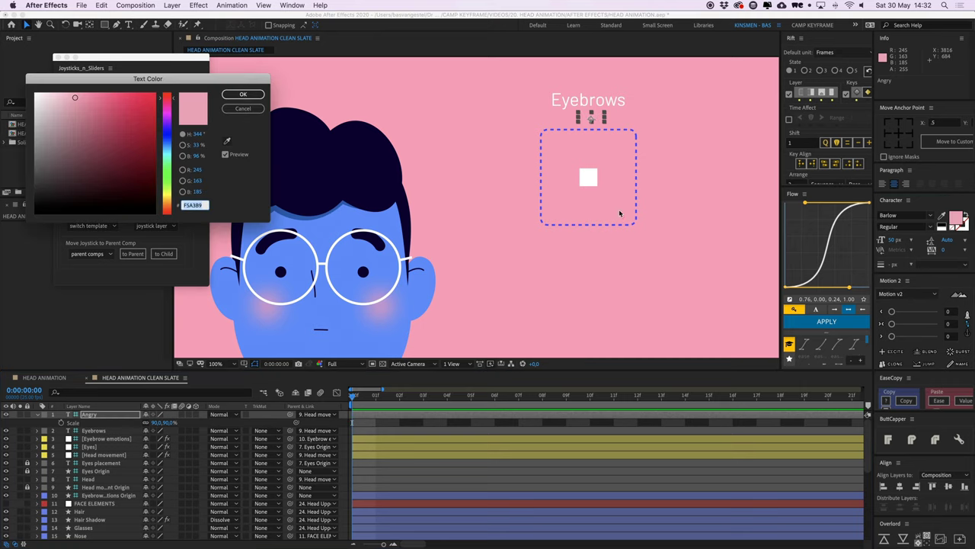
left_click(243, 93)
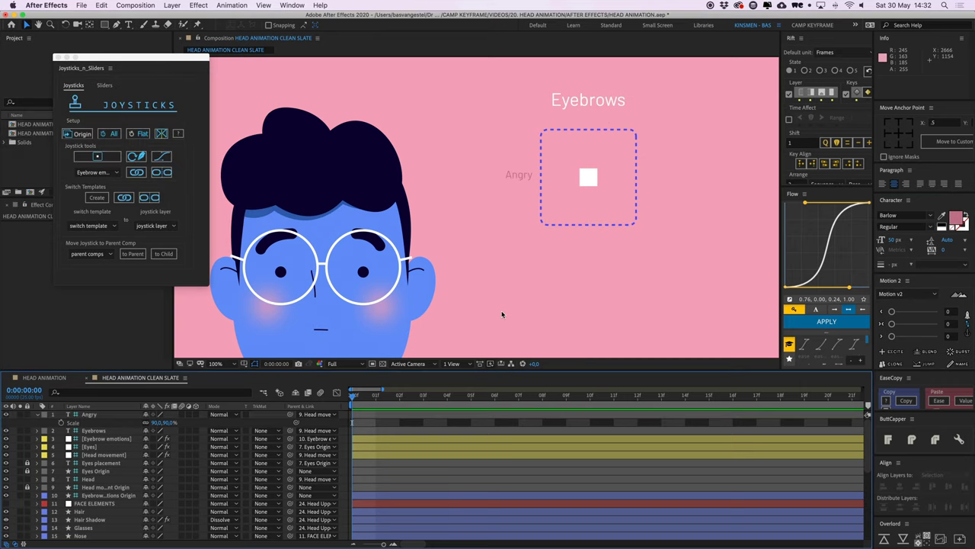
- Duplicate the Angry label, place the copy on the opposite side of the joystick box and change its text to "Sad"
left_click(503, 196)
scroll(506, 198, "up", 2)
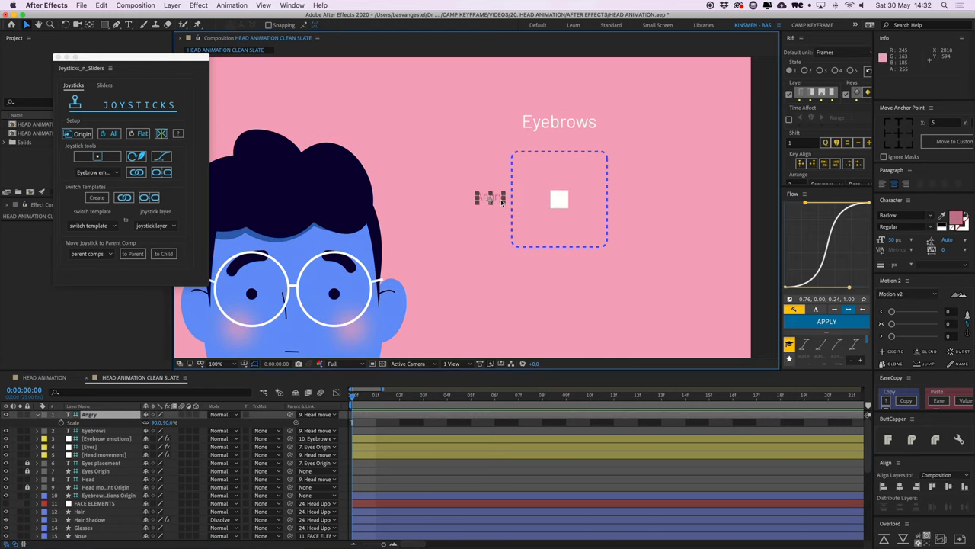
key("super+d")
left_click_drag(494, 201, 600, 201)
left_click(561, 201)
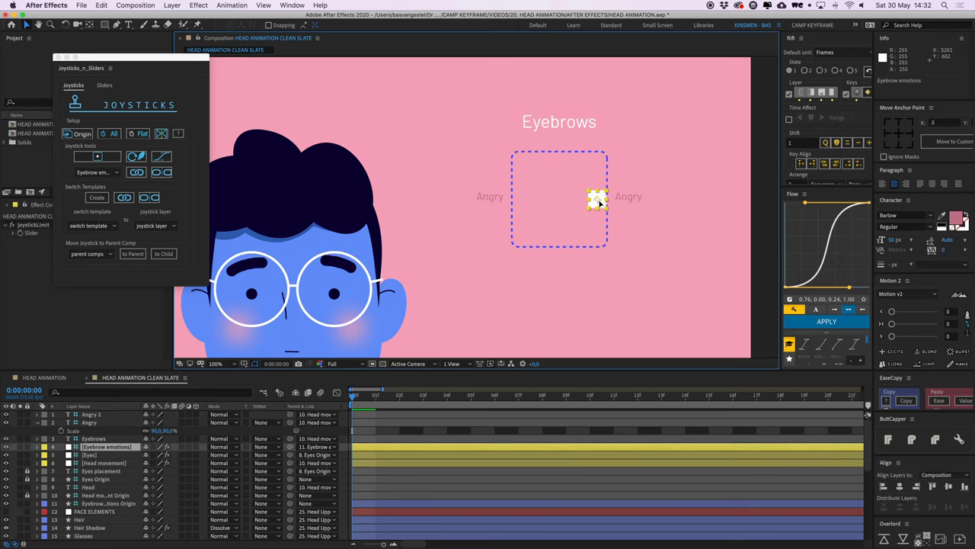
double_click(629, 199)
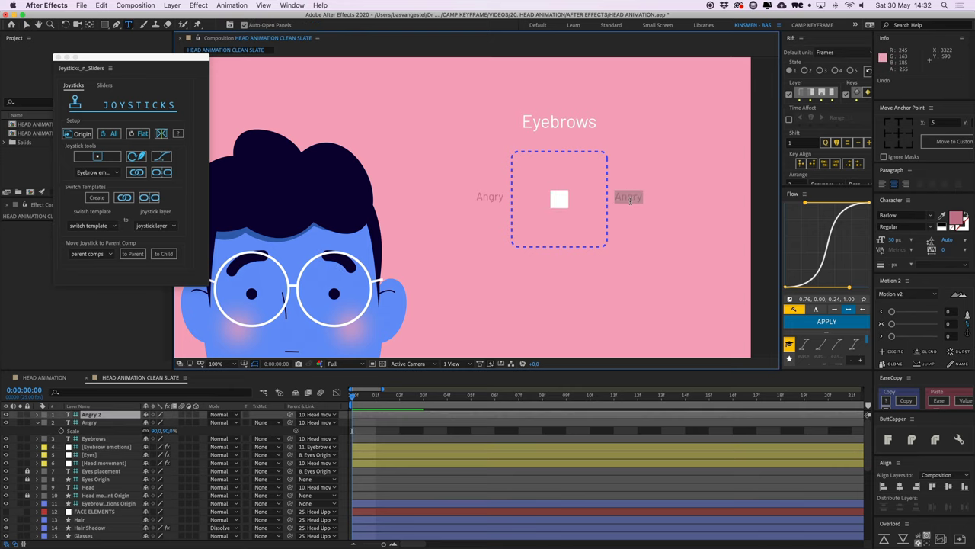
type("Sad")
left_click(3, 69)
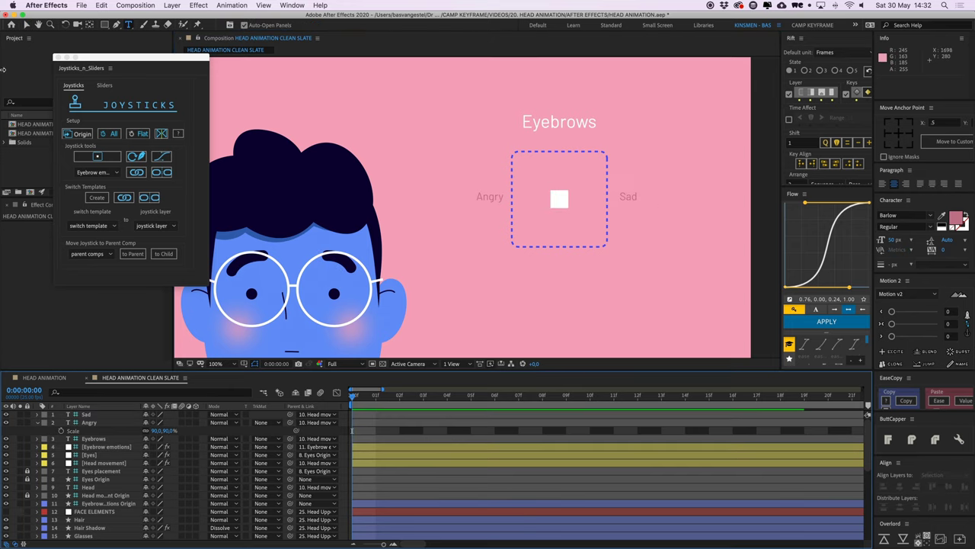
- Duplicate the Sad label, center the copy between the Eyebrows title and the joystick box, and change its text to "Worried"
left_click(25, 27)
left_click(631, 198)
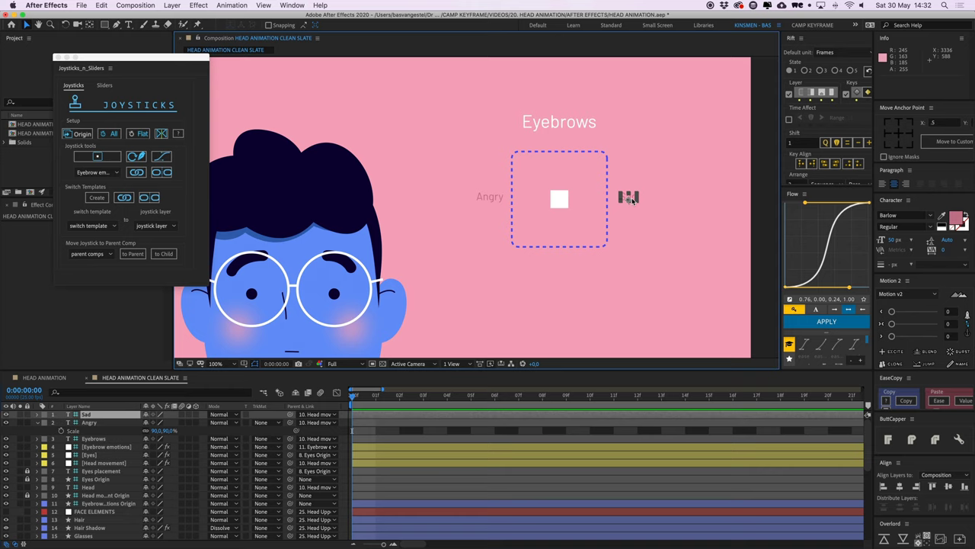
key("super+d")
left_click_drag(636, 200, 564, 144)
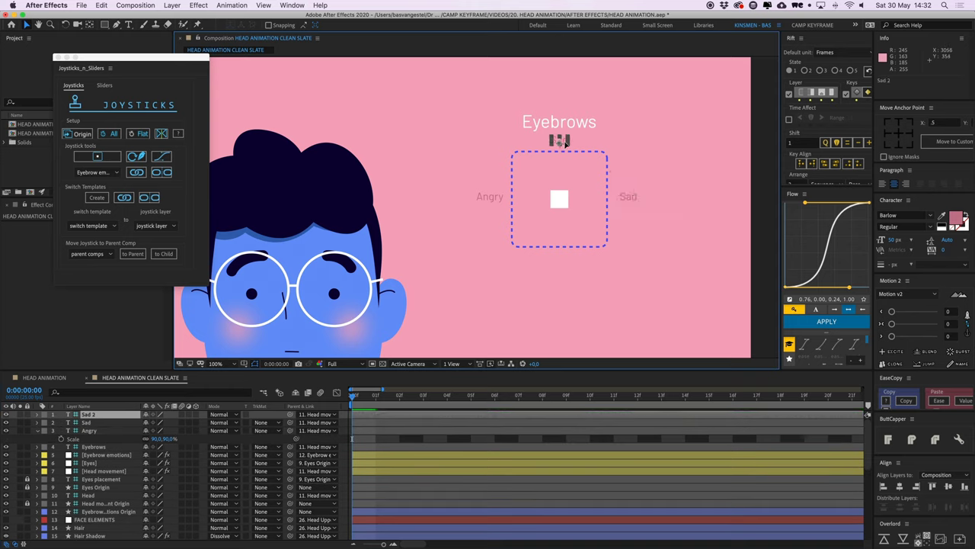
double_click(564, 143)
type("Worried")
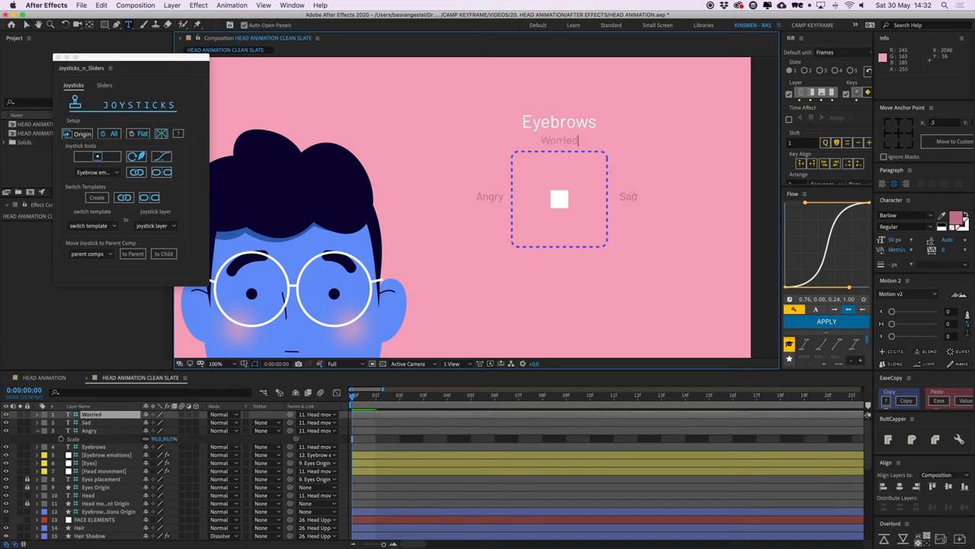
- Duplicate the Worried label, place the copy directly below the joystick box and change its text to "Curious"
left_click(26, 26)
key("super+d")
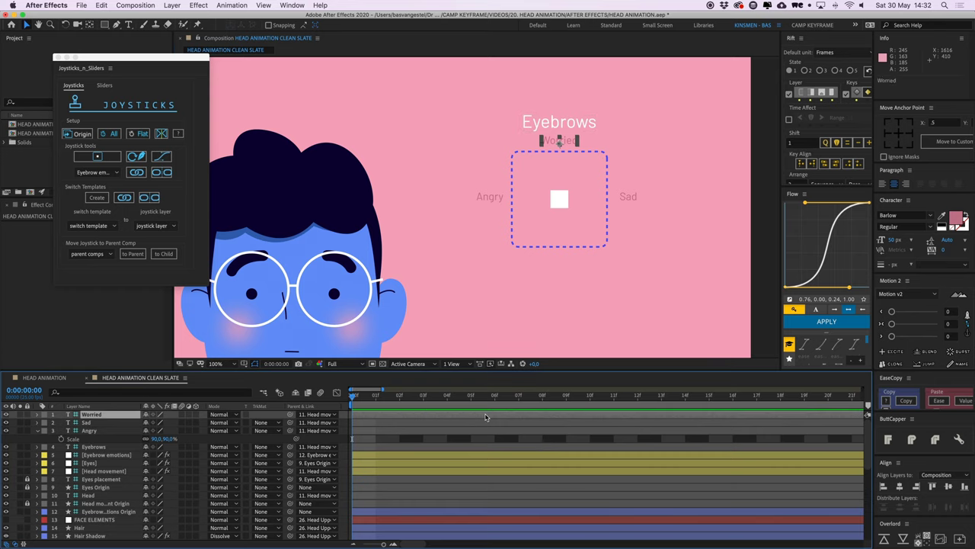
left_click_drag(575, 141, 576, 260)
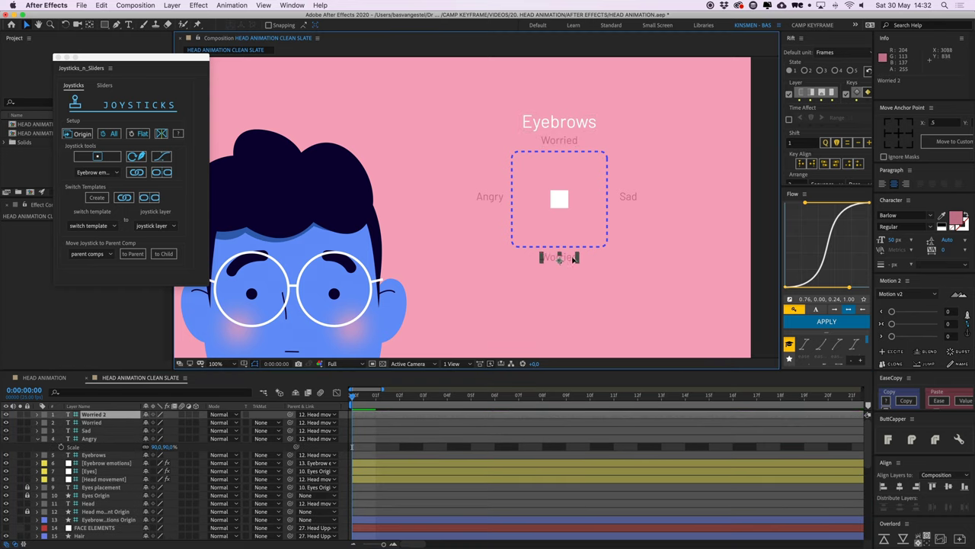
double_click(575, 259)
type("C")
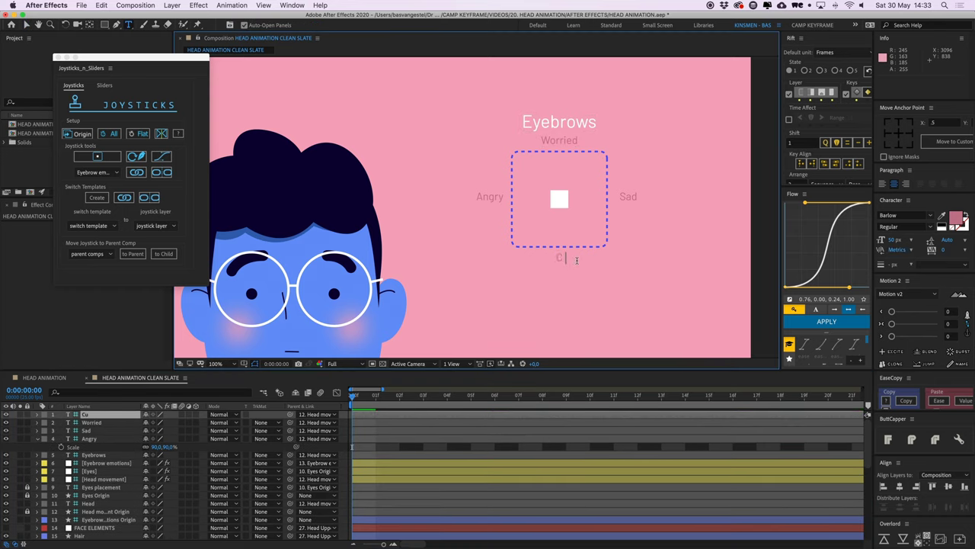
type("urious")
left_click(521, 452)
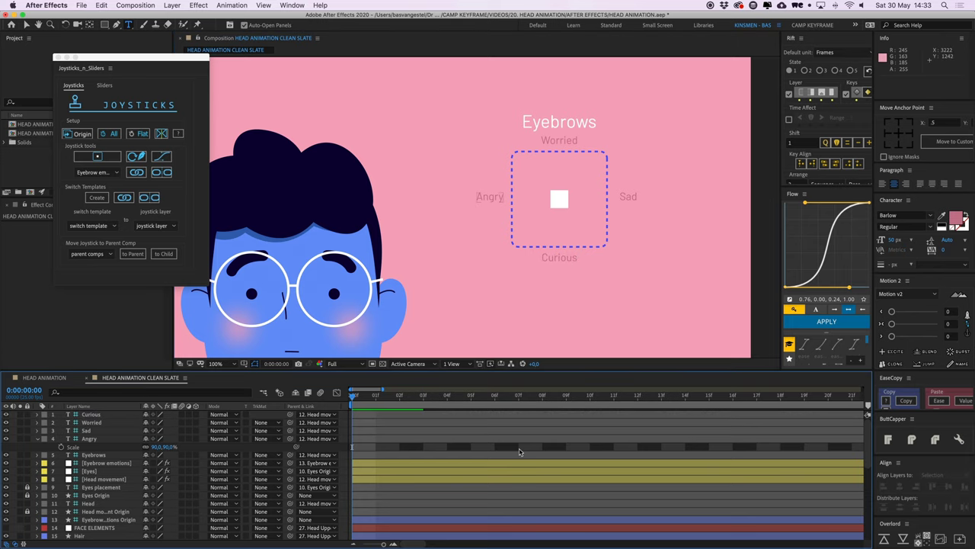
- Collapse the Angry layer's properties and check the selection of the four emotion label layers
left_click(94, 416)
left_click(37, 439)
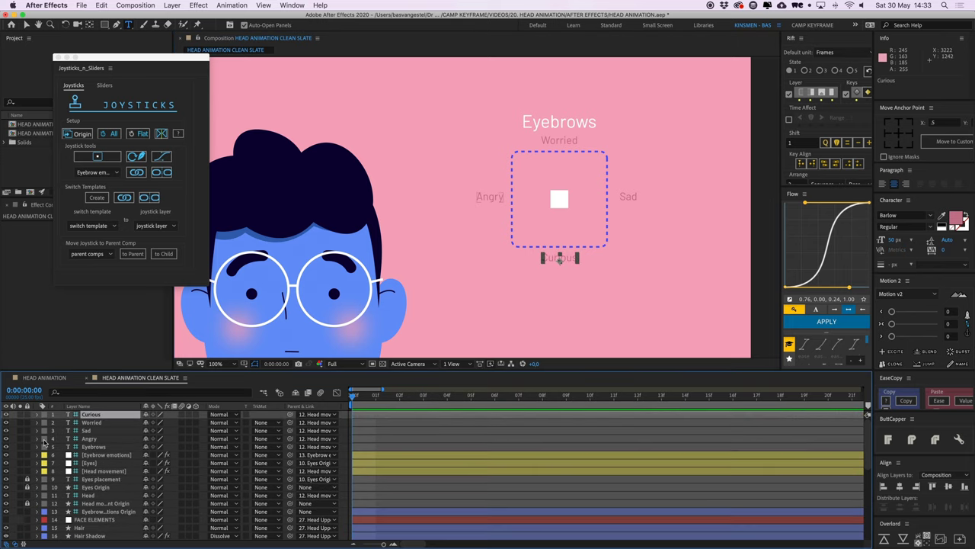
left_click(98, 439)
left_click(93, 414, "shift")
left_click(343, 444)
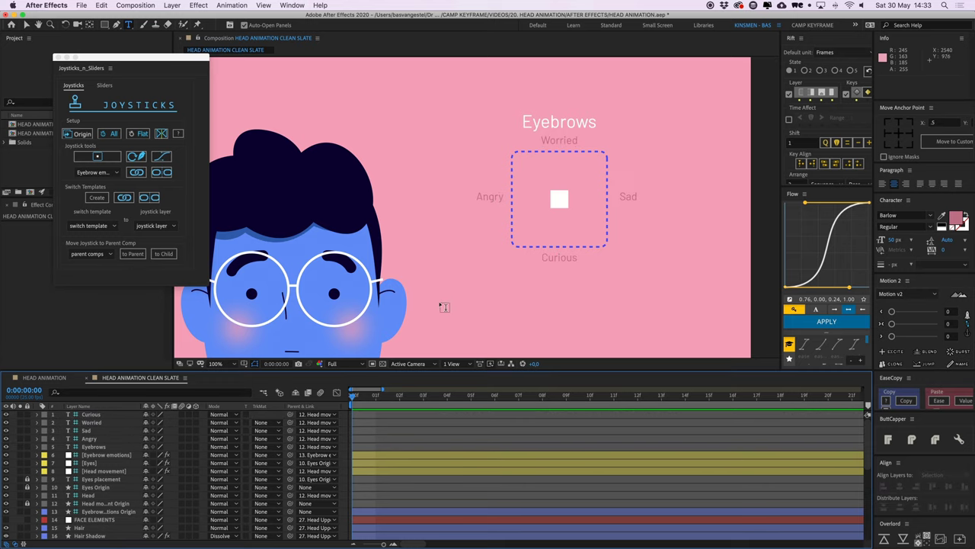
- Test the Eyebrow emotions joystick by moving its handle toward the box's upper corner, and undo the move
scroll(457, 275, "down", 1)
key("v")
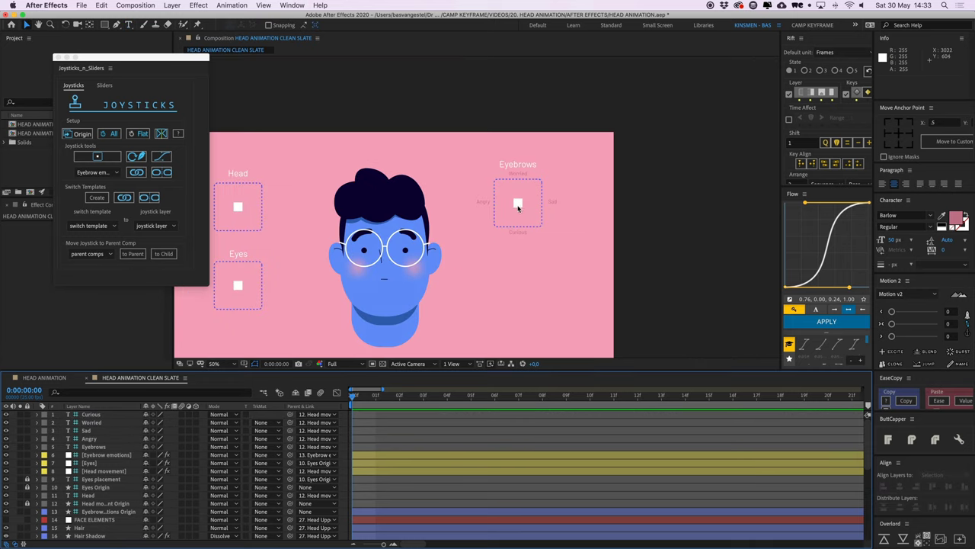
middle_click_drag(523, 203, 554, 208)
left_click_drag(553, 208, 554, 209)
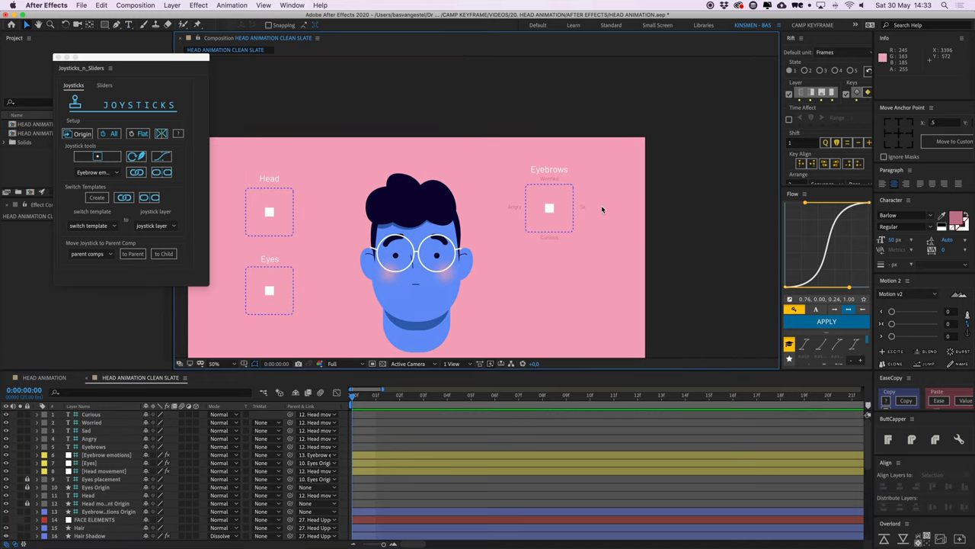
left_click(549, 214)
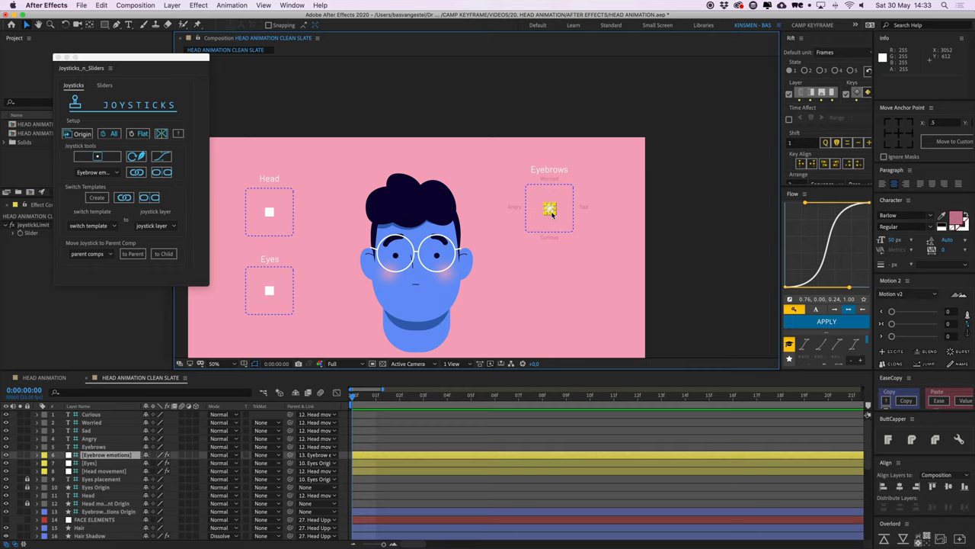
mouse_move(557, 205)
left_mouse_down()
mouse_move(572, 188)
mouse_move(555, 191)
mouse_move(566, 207)
mouse_move(566, 191)
left_mouse_up()
key("super+z")
- Move the Eyebrows, Angry, Sad, Worried and Curious layers below the Head movement layer, and lock the label and origin layers
left_click(92, 446)
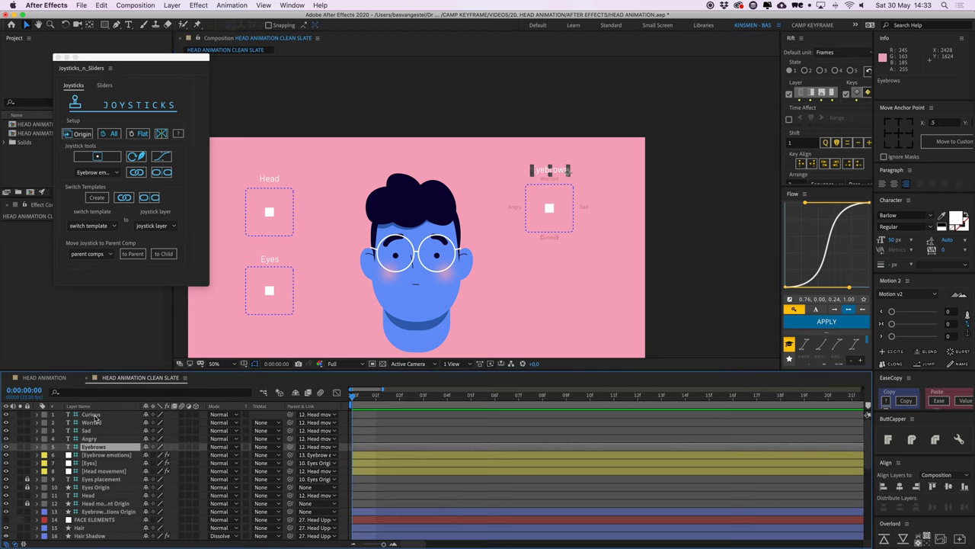
left_click(92, 415, "shift")
left_click_drag(98, 451, 27, 439)
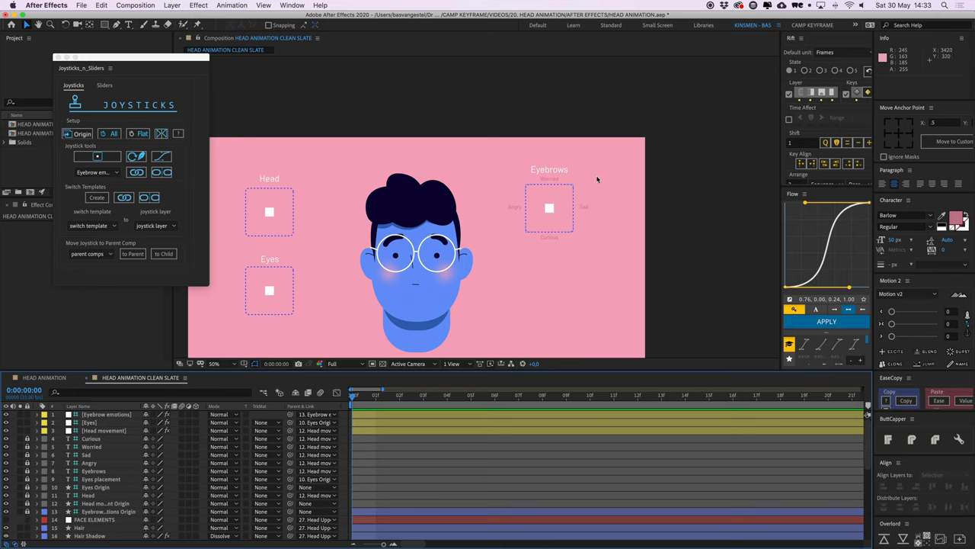
- Expand the Mouth layer's contents to Path 1 and set a Path keyframe at frame 0
scroll(587, 190, "down", 3)
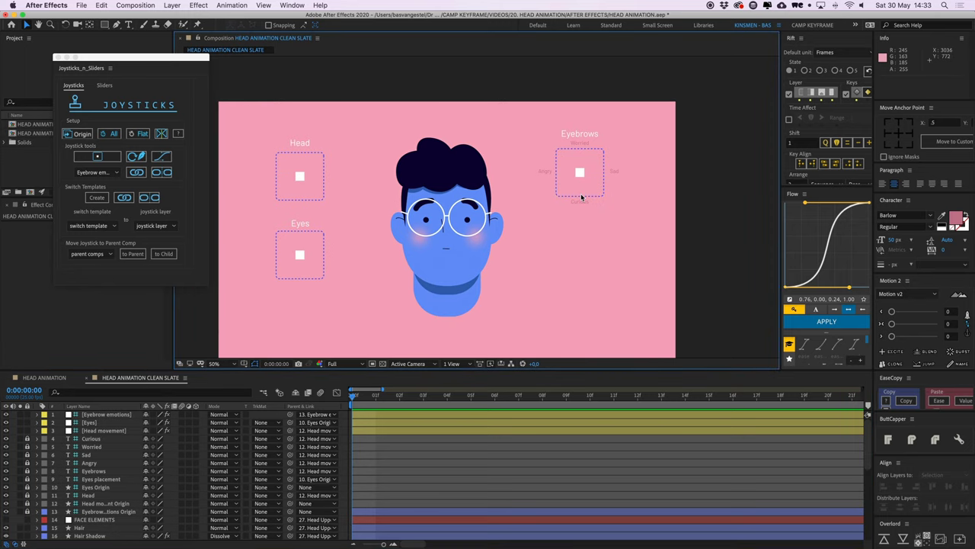
left_click(453, 252)
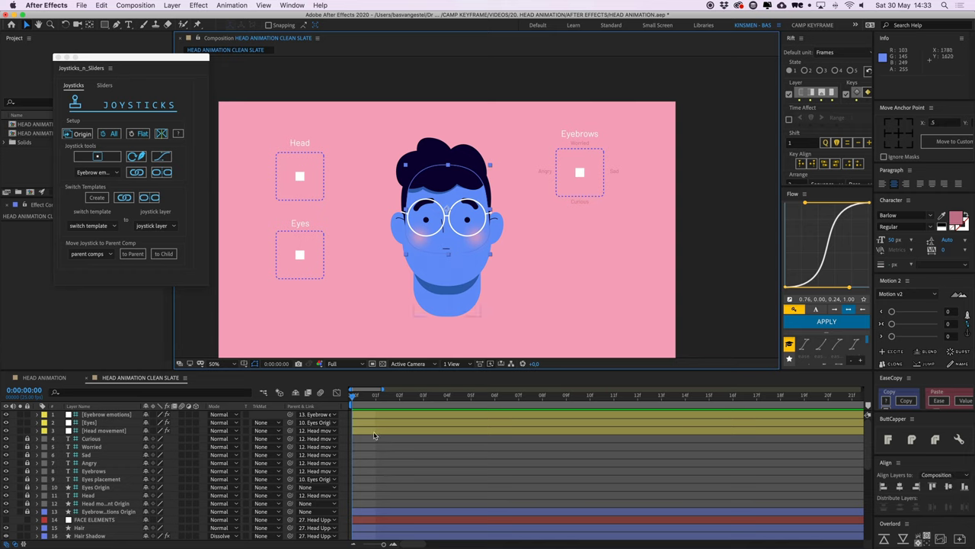
scroll(336, 488, "down", 5)
scroll(335, 489, "down", 5)
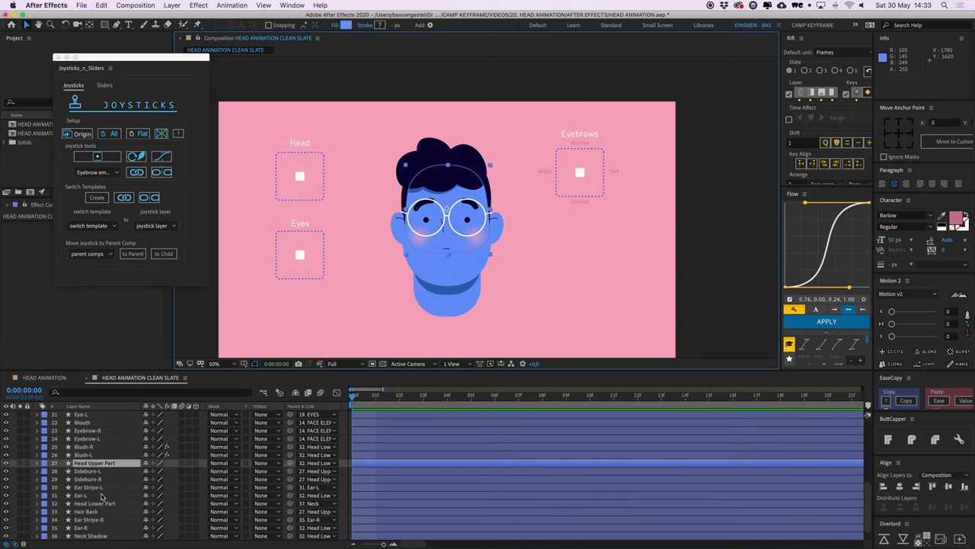
left_click(85, 422)
left_click(36, 422)
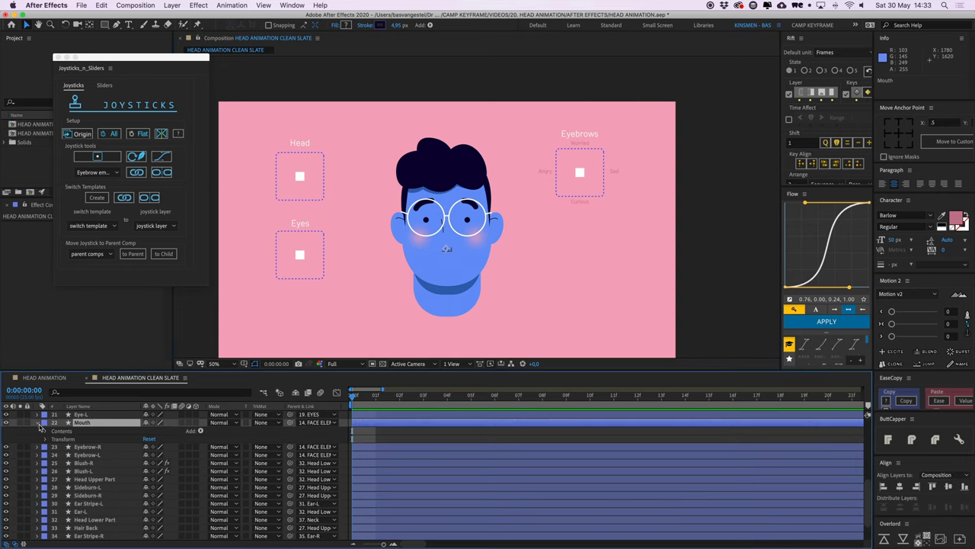
left_click(45, 430)
left_click(54, 439)
left_click(62, 447)
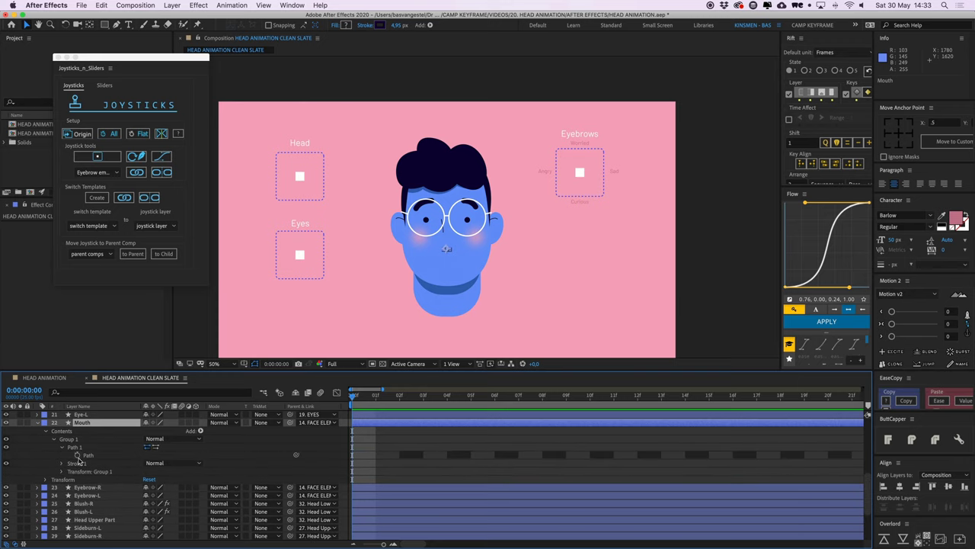
left_click(97, 455)
- Inspect the mouth and the joystick labels, and compare them with the emotion reference faces in Adobe Illustrator before returning to After Effects
scroll(427, 259, "up", 1)
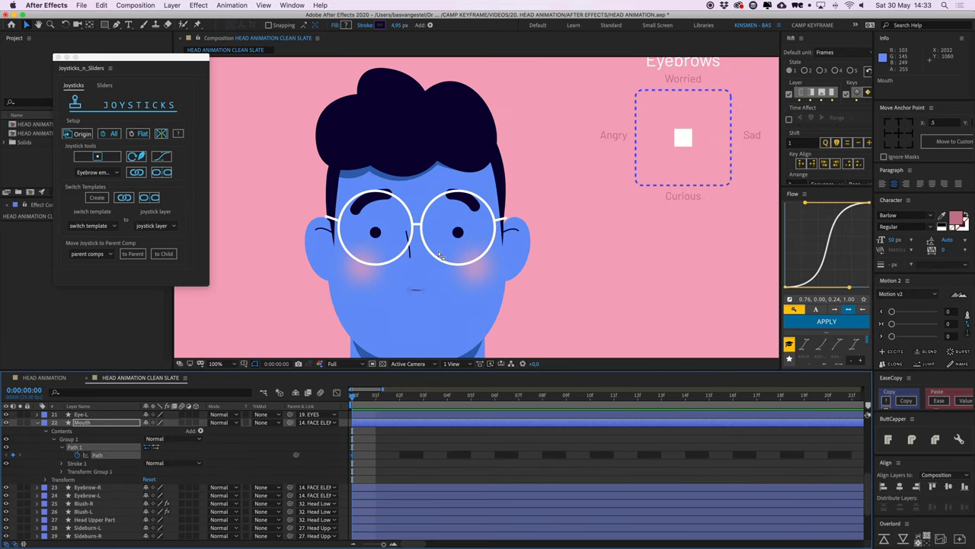
middle_click_drag(521, 317, 540, 315)
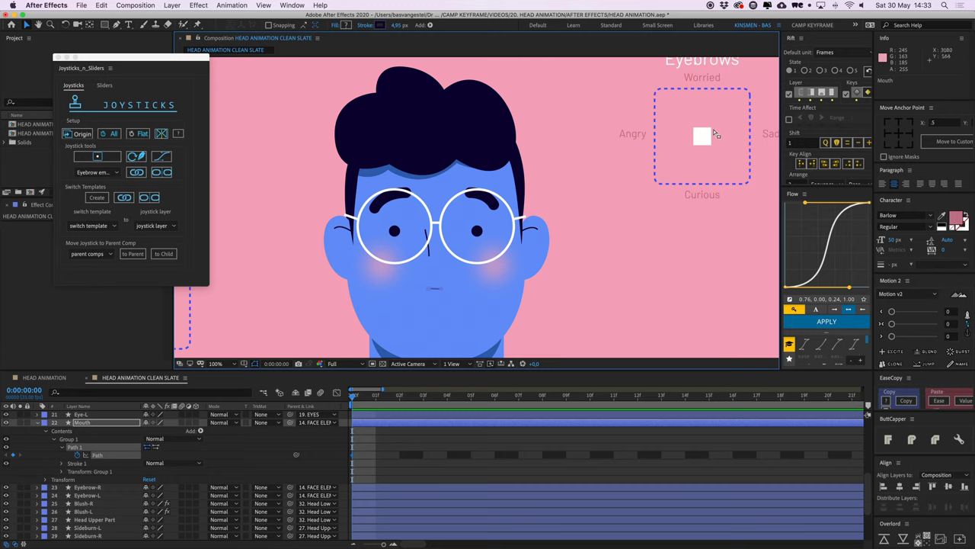
middle_click_drag(733, 150, 711, 166)
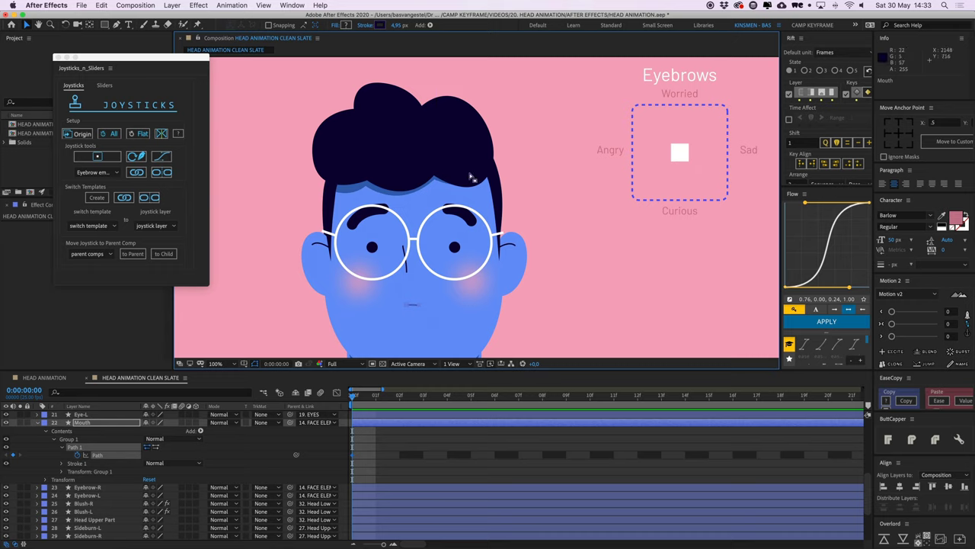
left_click_drag(460, 253, 474, 221)
key("v")
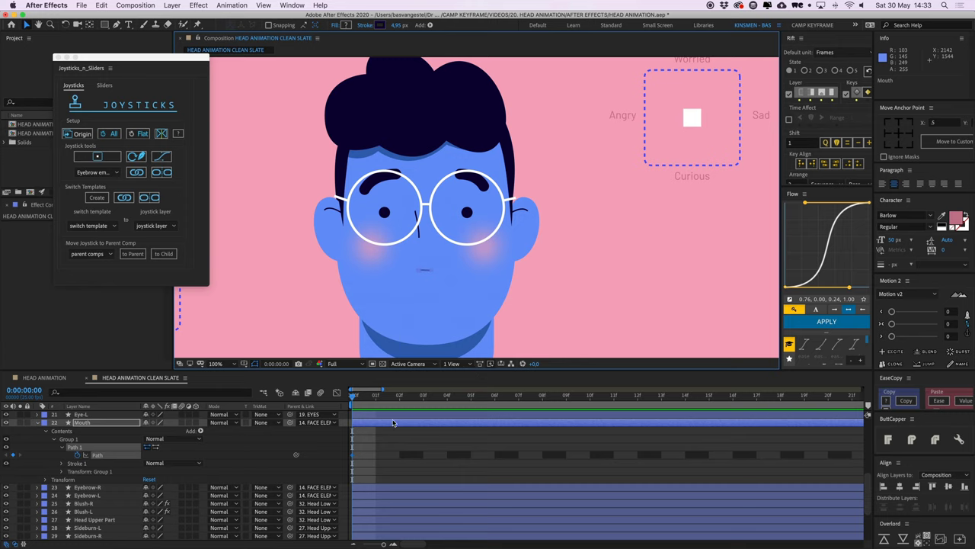
left_click(365, 436)
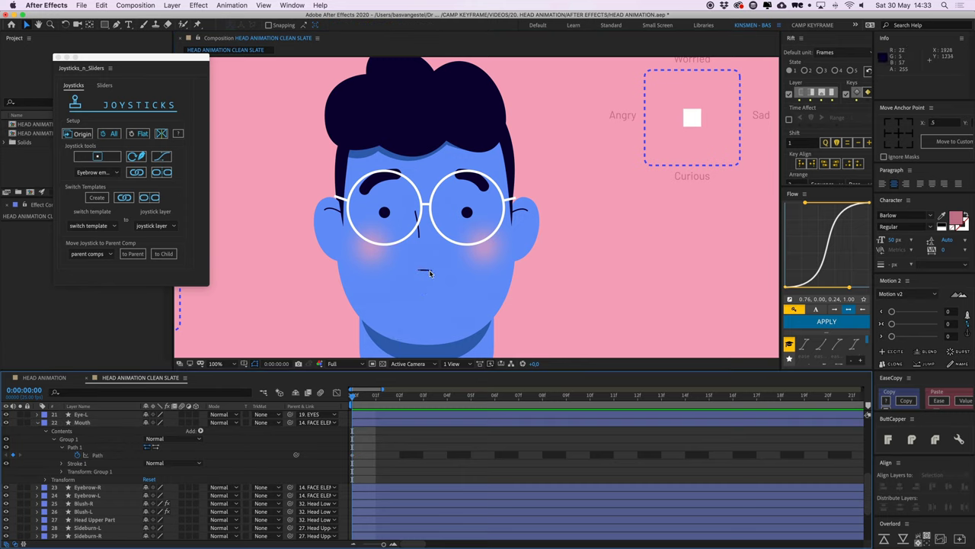
left_click(429, 272)
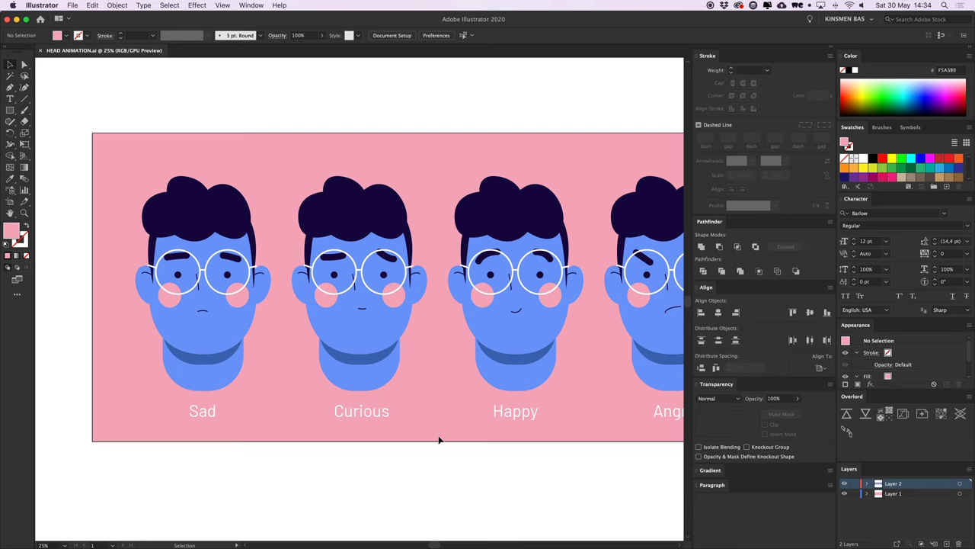
scroll(516, 454, "right", 6)
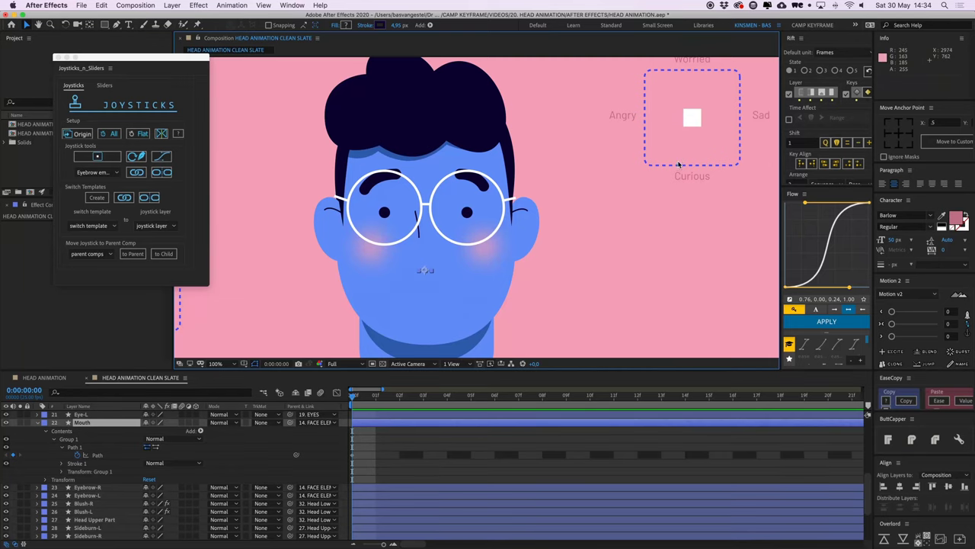
middle_click_drag(678, 164, 671, 180)
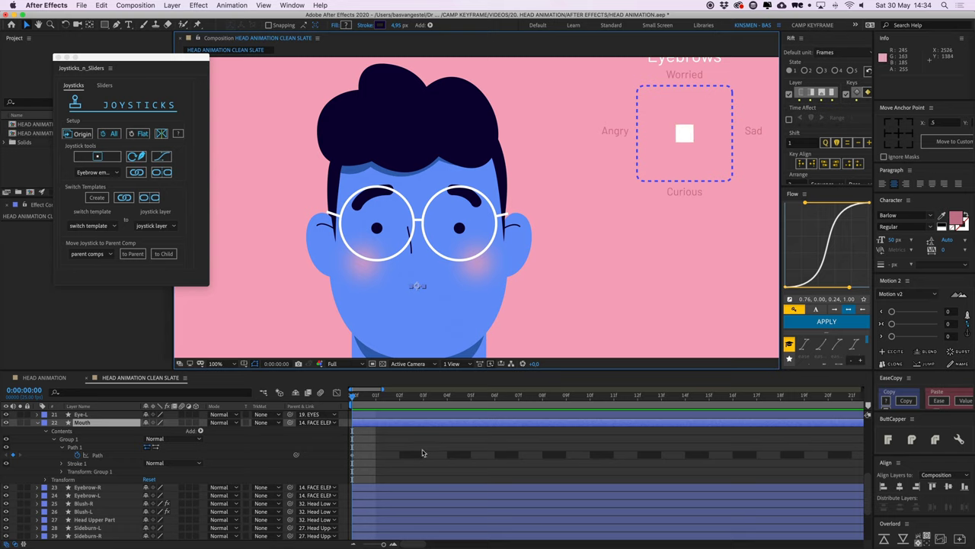
- Move the mouth's Path keyframe to frame 3 and return the playhead to frame 0
key("space")
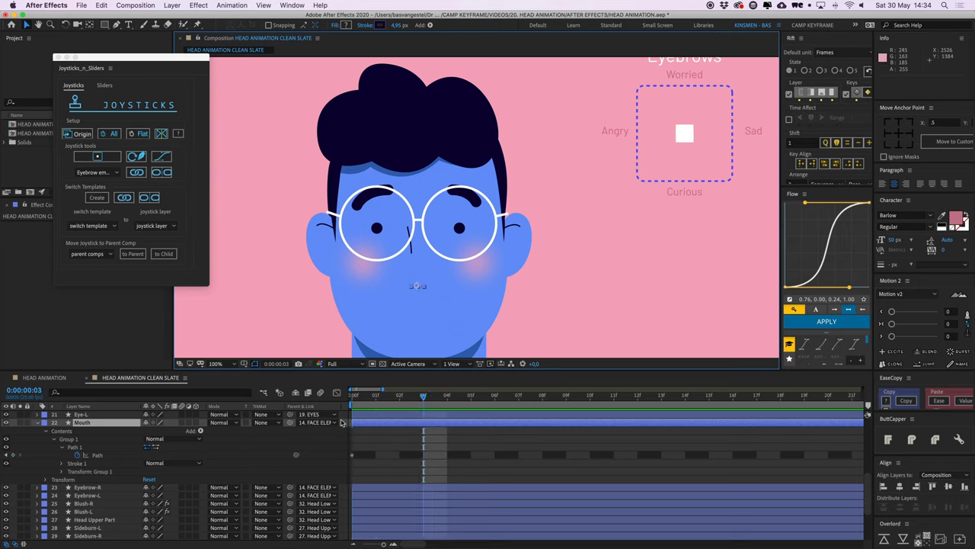
left_click_drag(352, 455, 422, 457)
left_click(351, 399)
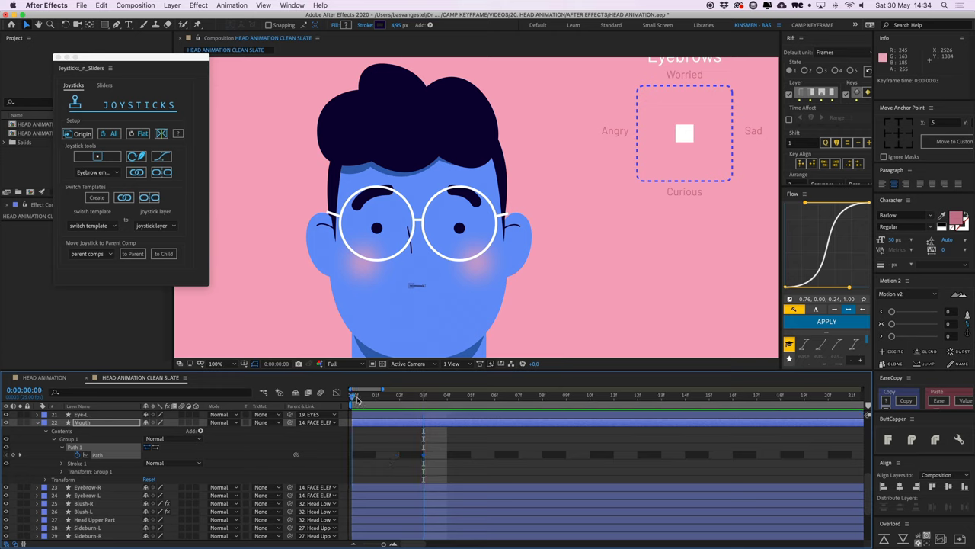
- Zoom in on the Happy reference face in Adobe Illustrator to examine its mouth shape, and return to After Effects
left_click(391, 447)
key("super+Tab")
scroll(317, 358, "left", 3)
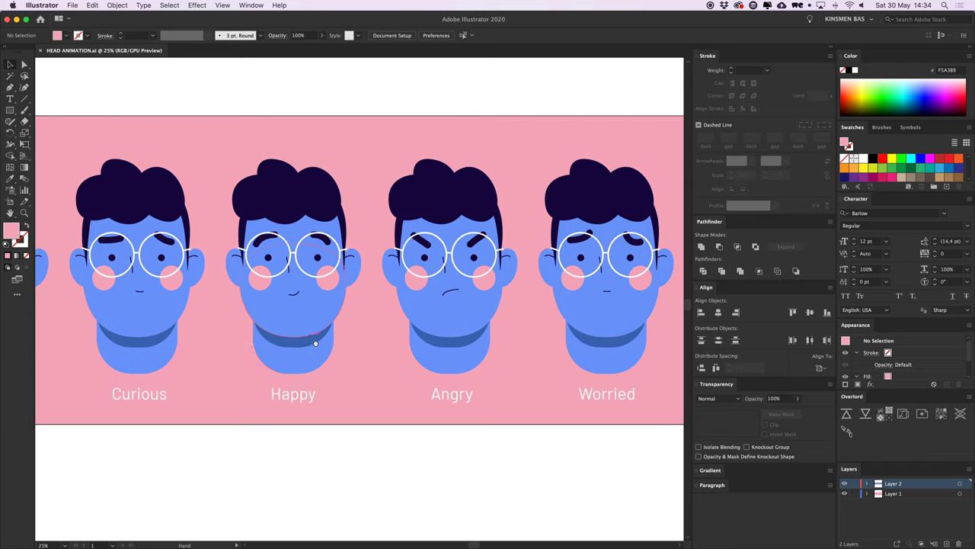
left_click_drag(318, 322, 393, 313)
key("super+equal")
key("super+equal")
key("super+equal")
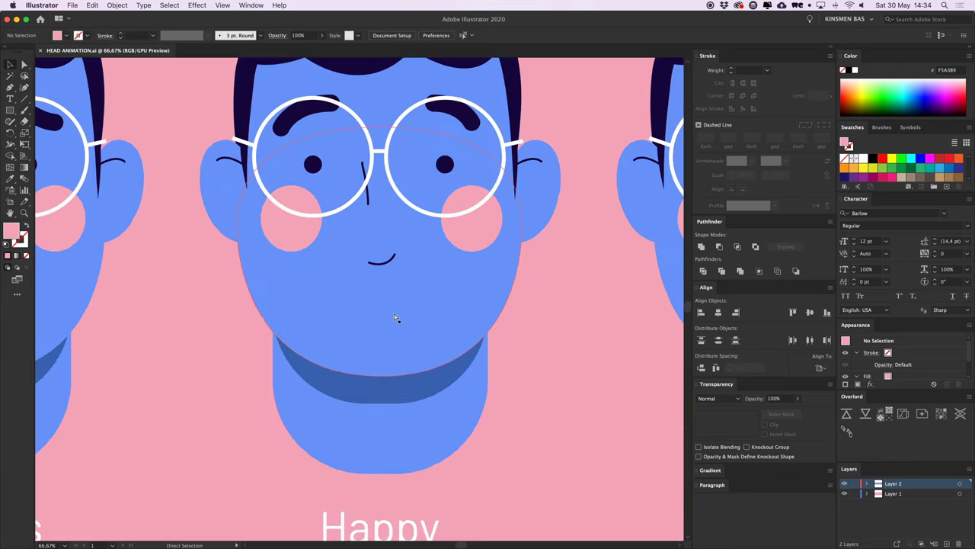
key("super+Tab")
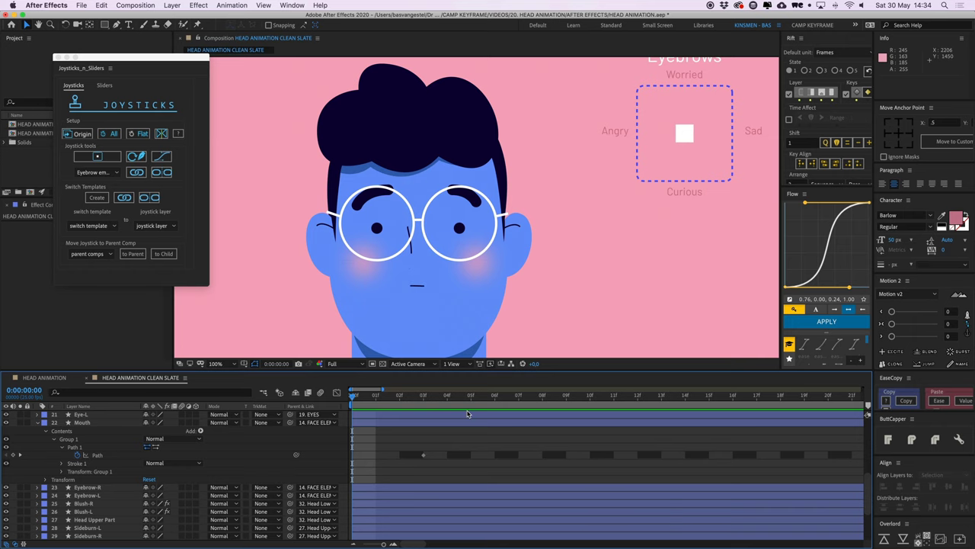
- At frame 0, reshape the Mouth layer's path into a lopsided smile that matches the Happy reference face
left_click(421, 288)
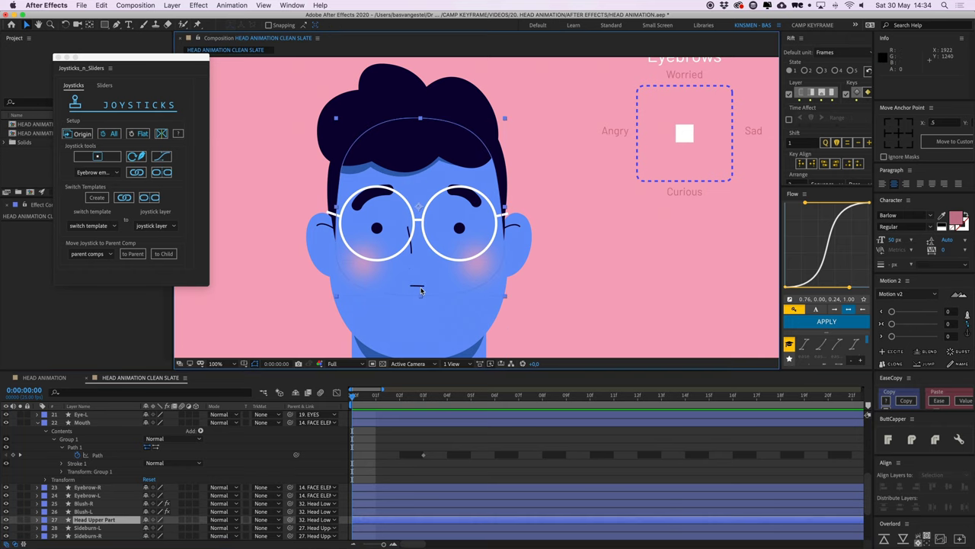
left_click(414, 424)
key("period")
key("period")
left_click_drag(418, 294, 609, 62)
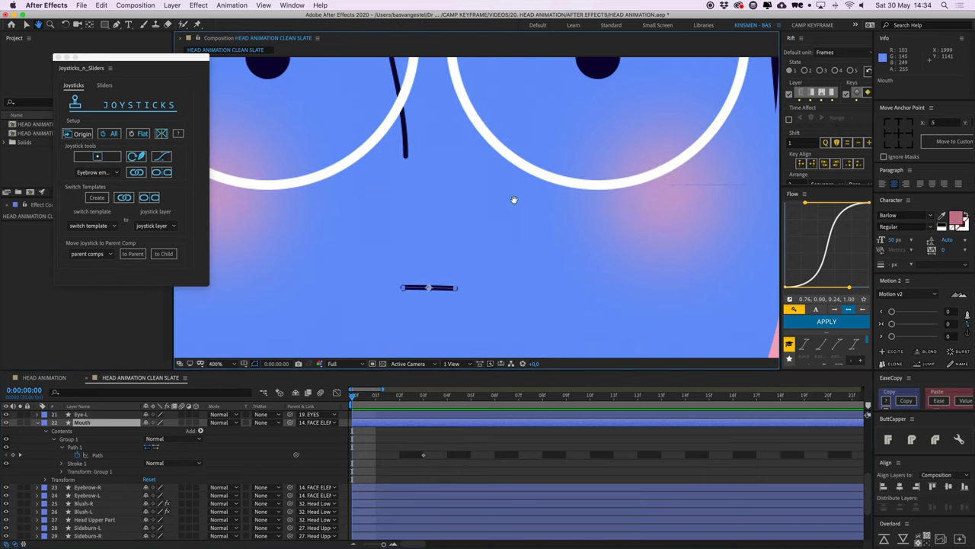
left_click_drag(446, 280, 460, 261)
key("g")
key("super+Tab")
key("super+Tab")
key("/")
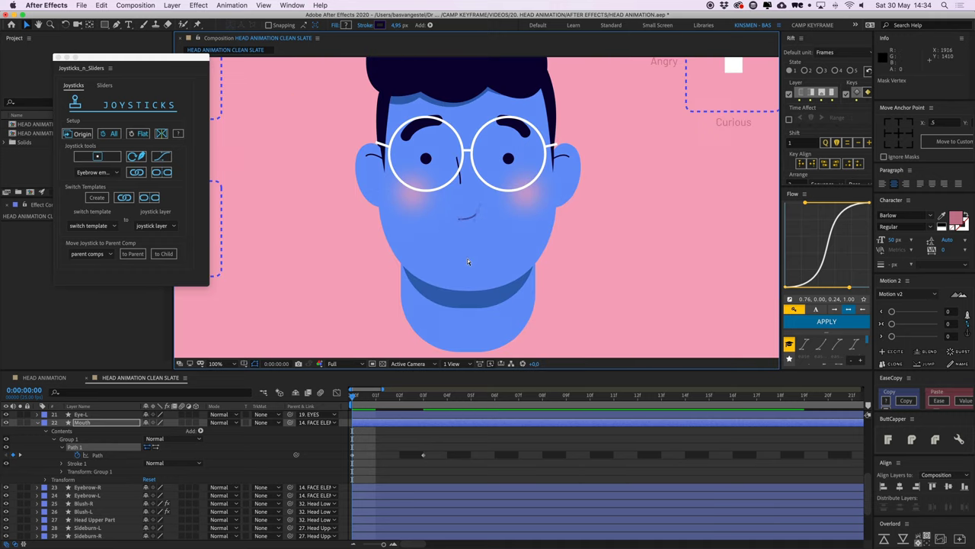
left_click_drag(476, 222, 477, 222)
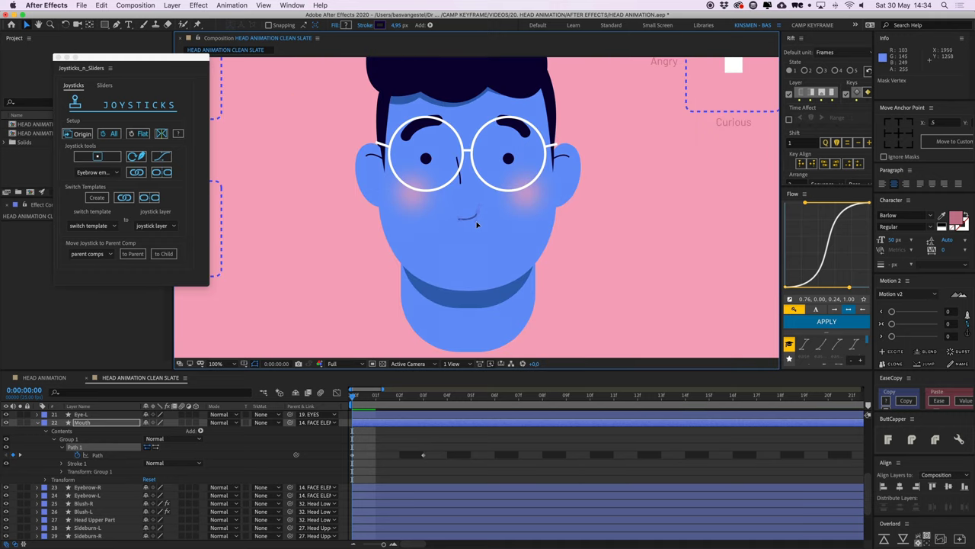
left_click(474, 442)
left_click_drag(593, 147, 577, 191)
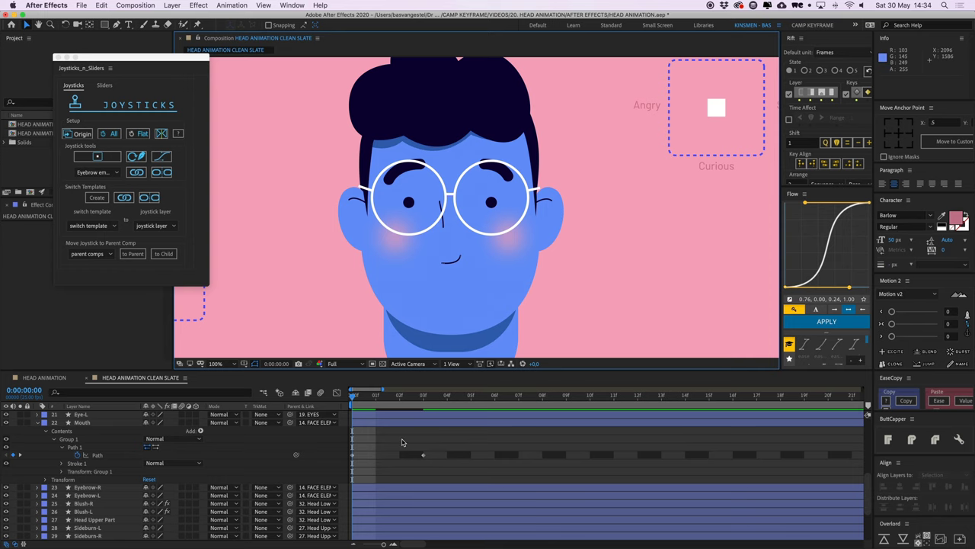
- Copy the mouth's frame 0 Path keyframe to frame 1 and bend the path downward into a frown
key("Page_Down")
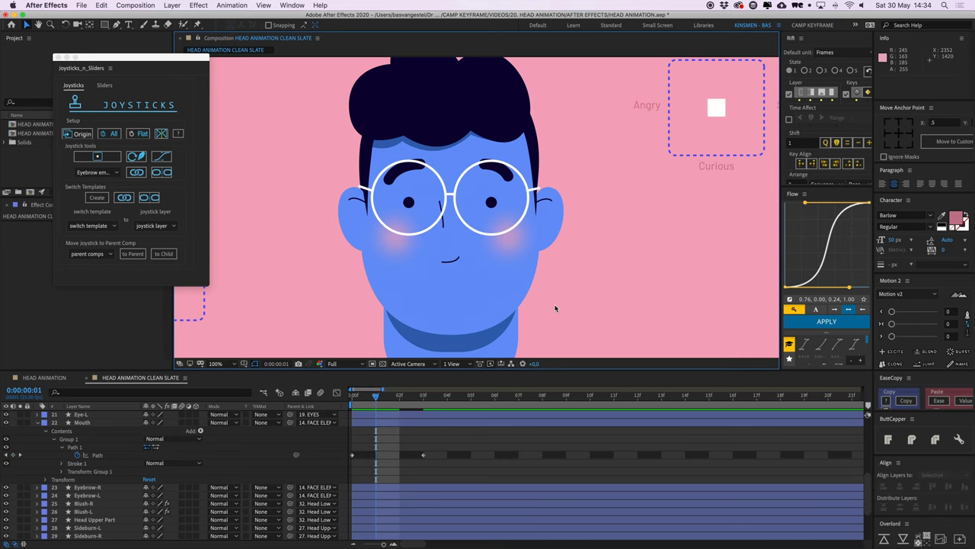
scroll(556, 308, "down", 2)
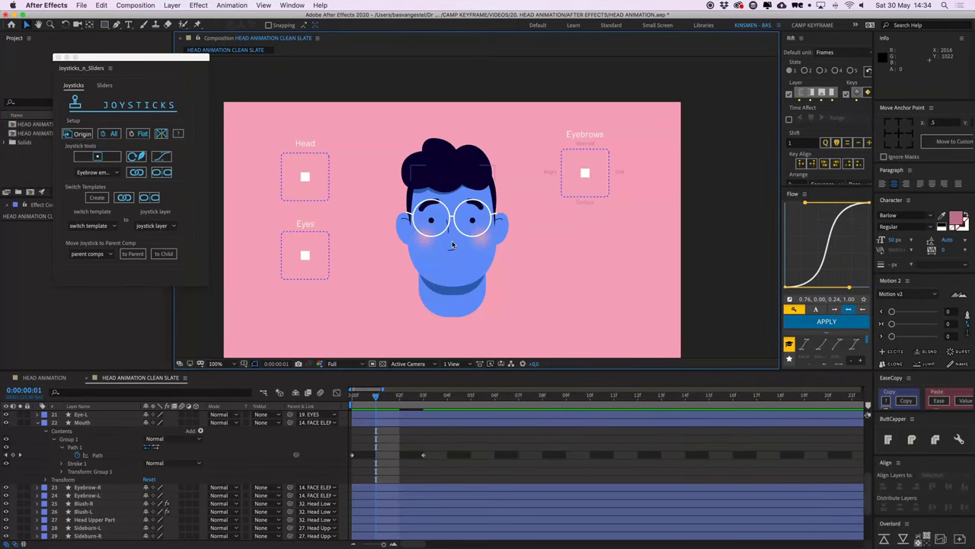
scroll(452, 244, "up", 3)
scroll(512, 202, "down", 1)
left_click(353, 456)
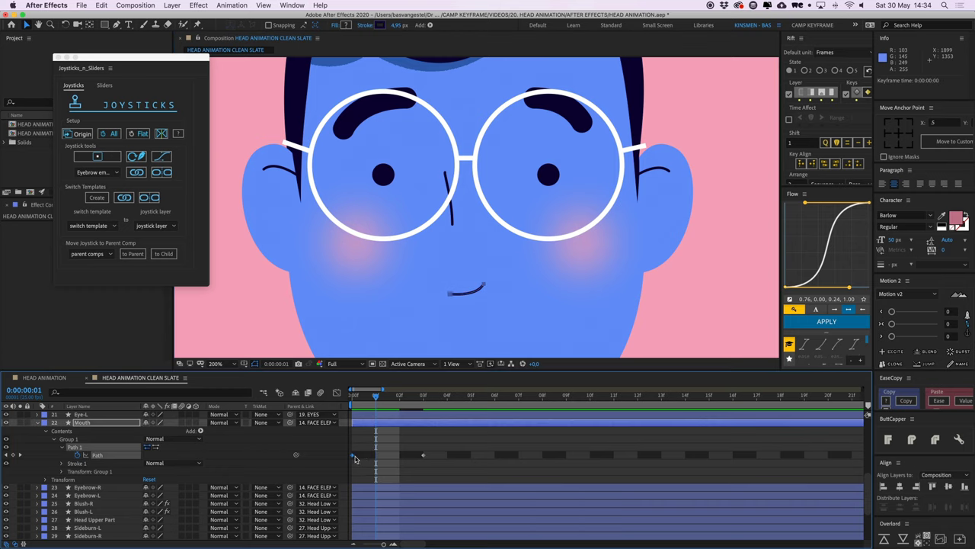
key("super+v")
key("g")
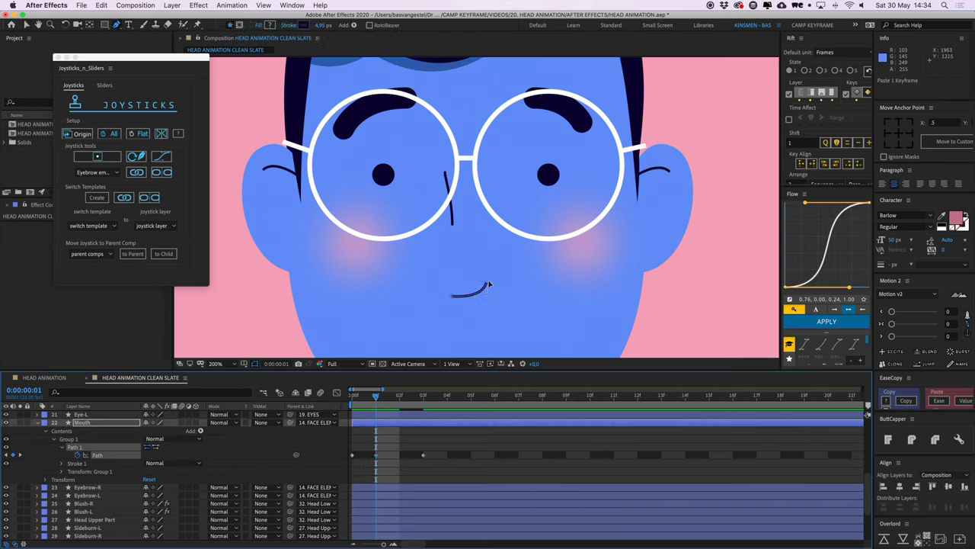
key("v")
left_click(487, 283)
mouse_move(487, 284)
left_mouse_down()
mouse_move(467, 294)
mouse_move(480, 294)
left_mouse_up()
left_click(524, 435)
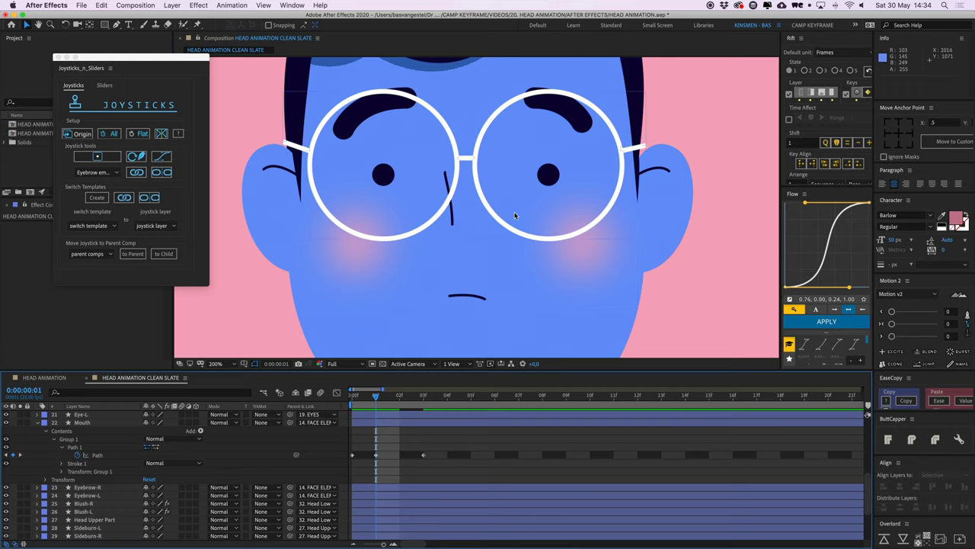
- Refine the frown at frame 1 by moving the end points of the mouth path inward to make it shorter
key("comma")
key("comma")
key("period")
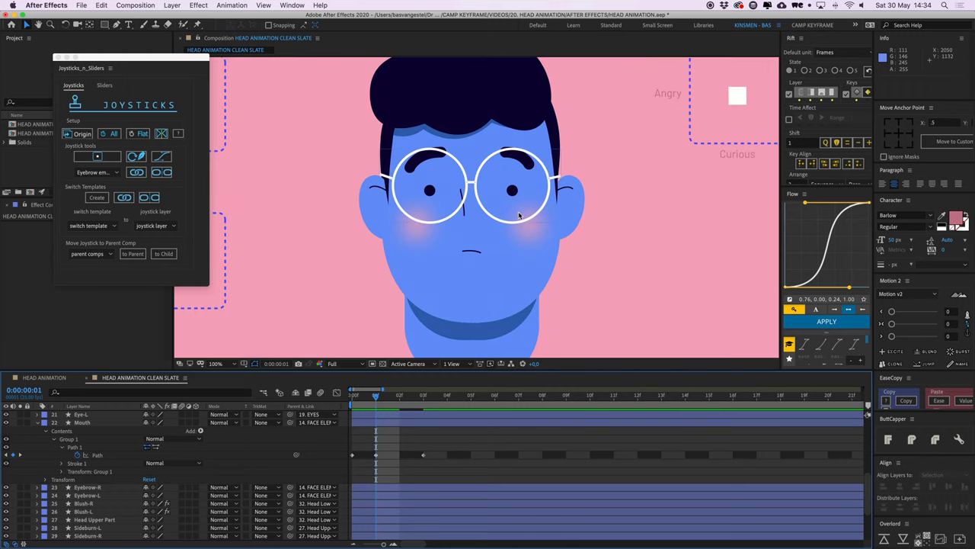
left_click(475, 251)
key("period")
key("g")
left_click(484, 298)
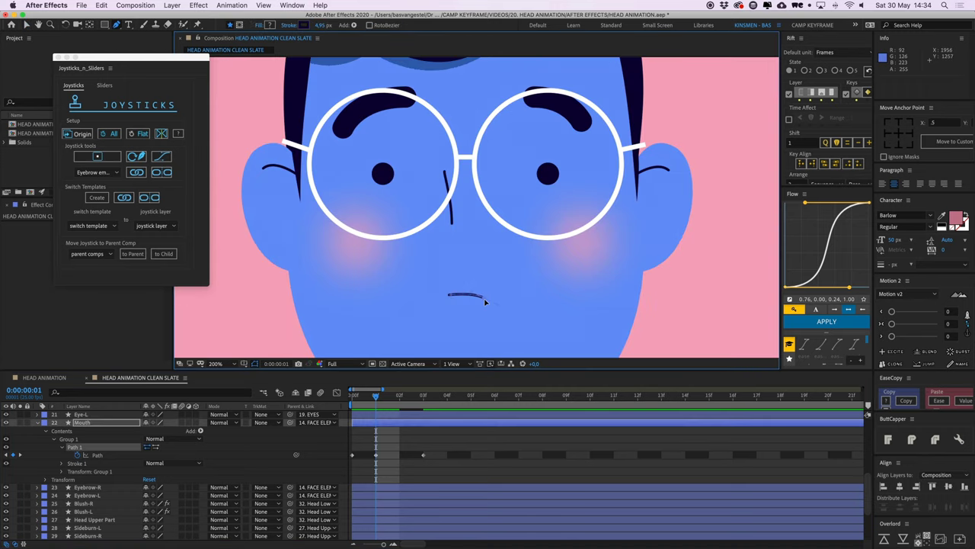
key("v")
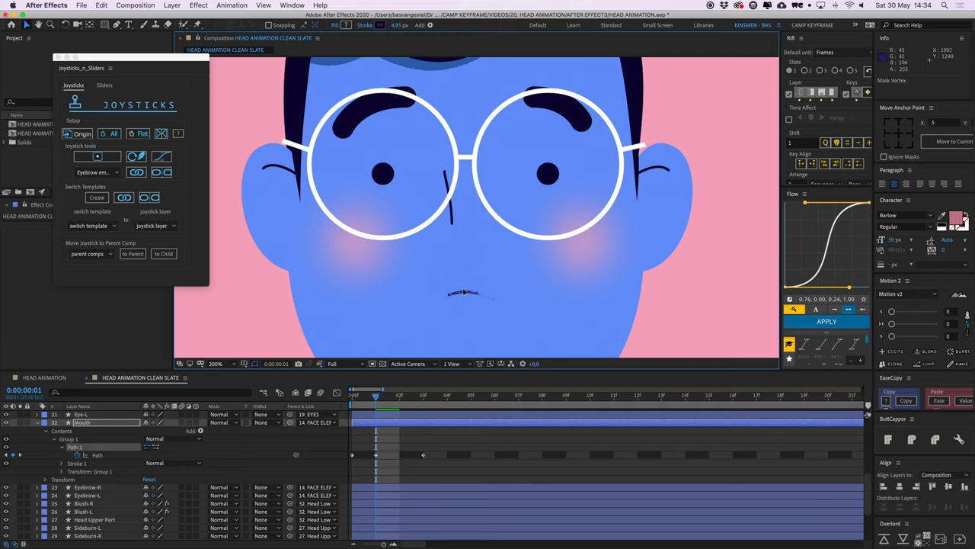
left_click_drag(449, 294, 455, 294)
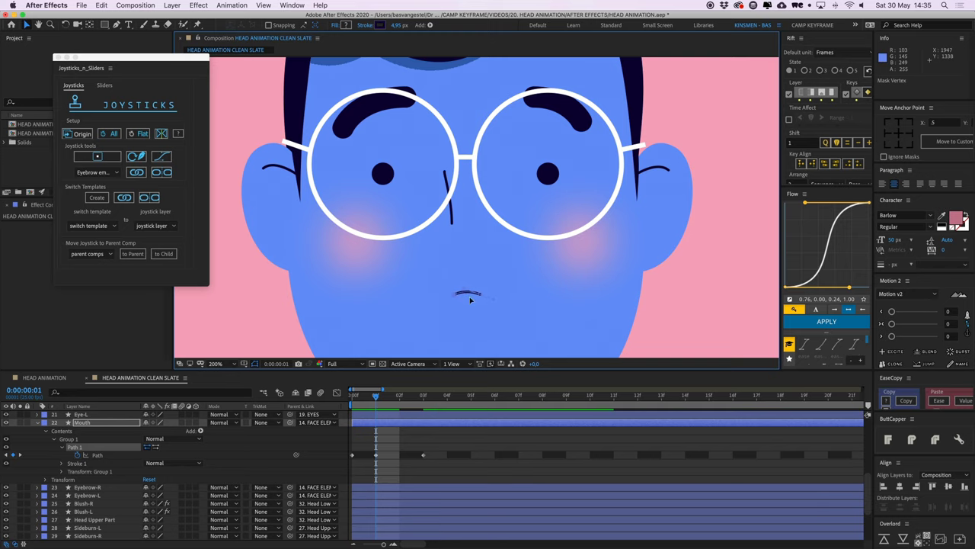
left_click(472, 437)
key("comma")
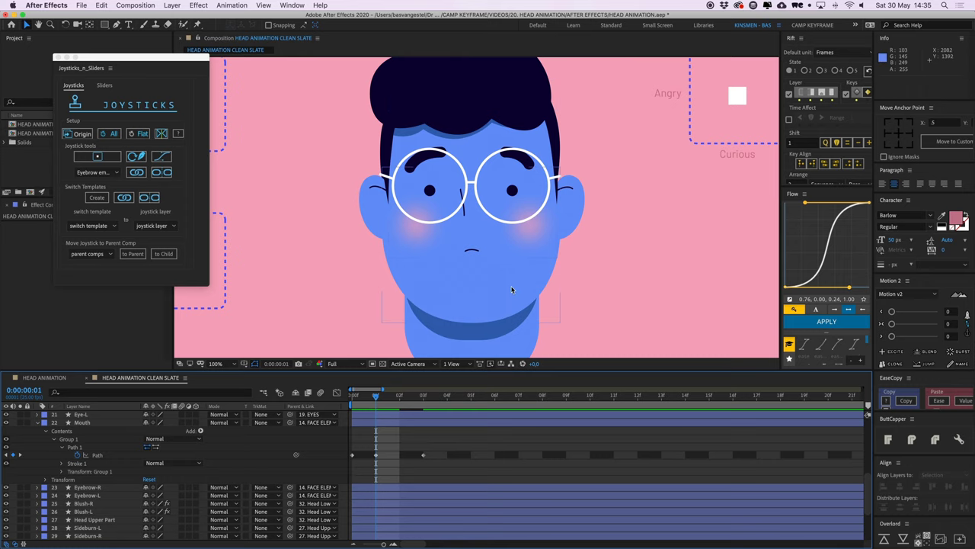
- Copy the mouth's frame 1 Path keyframe to frame 2 and check the reference faces in Adobe Illustrator
key("Page_Down")
left_click_drag(634, 170, 623, 190)
left_click_drag(387, 444, 368, 464)
key("super+c")
key("super+v")
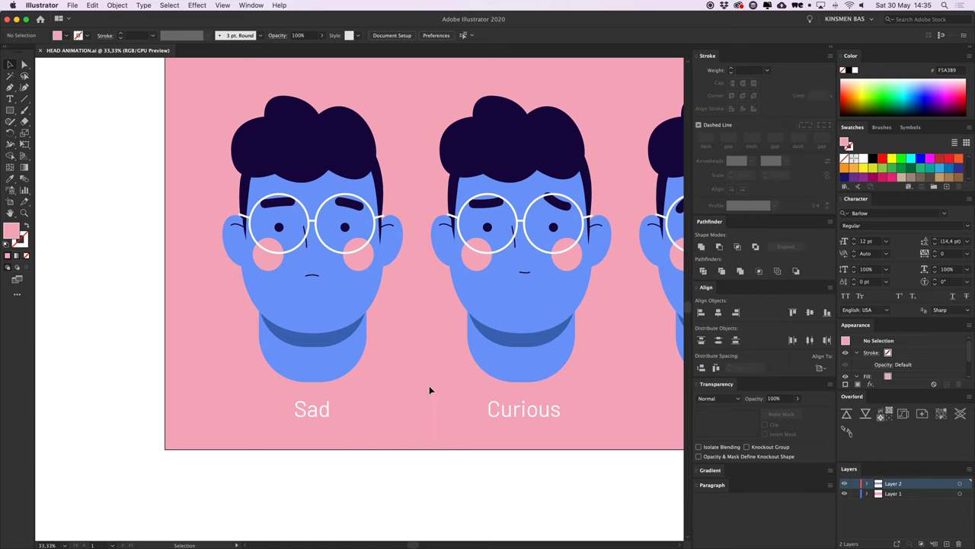
scroll(429, 390, "right", 10)
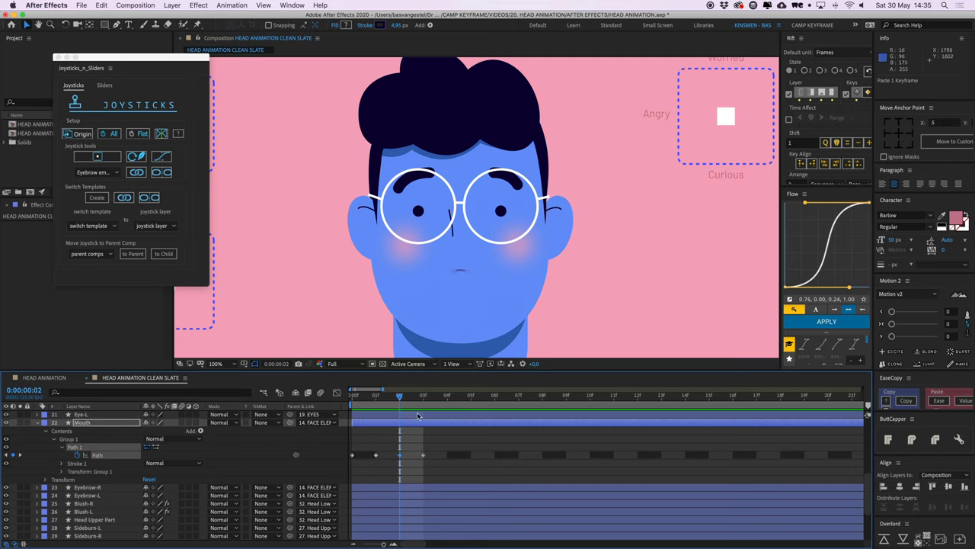
- Reshape the mouth path at frame 2 into the Angry face's slanted frown, raising one end and curving the other
key("period")
middle_click_drag(455, 308, 460, 277)
left_click(462, 304)
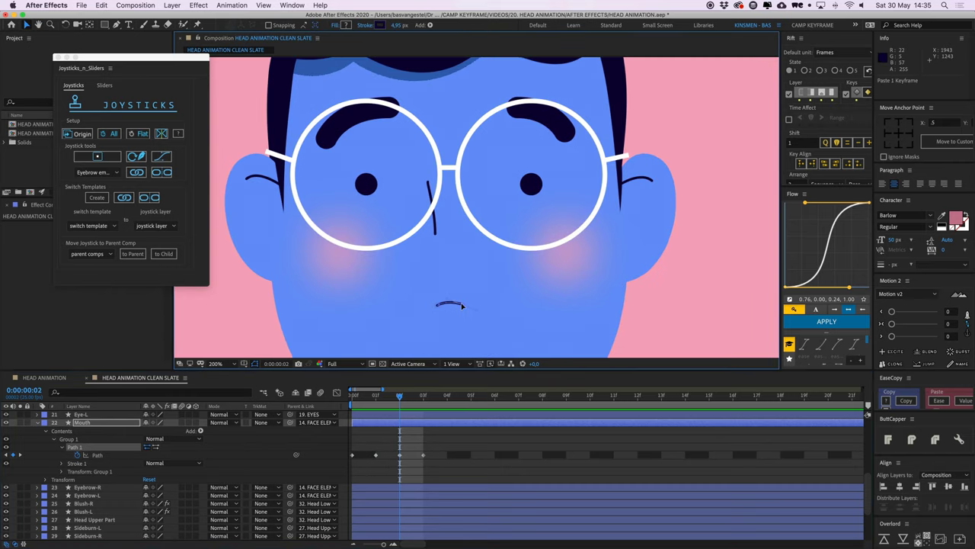
left_click_drag(462, 305, 488, 294)
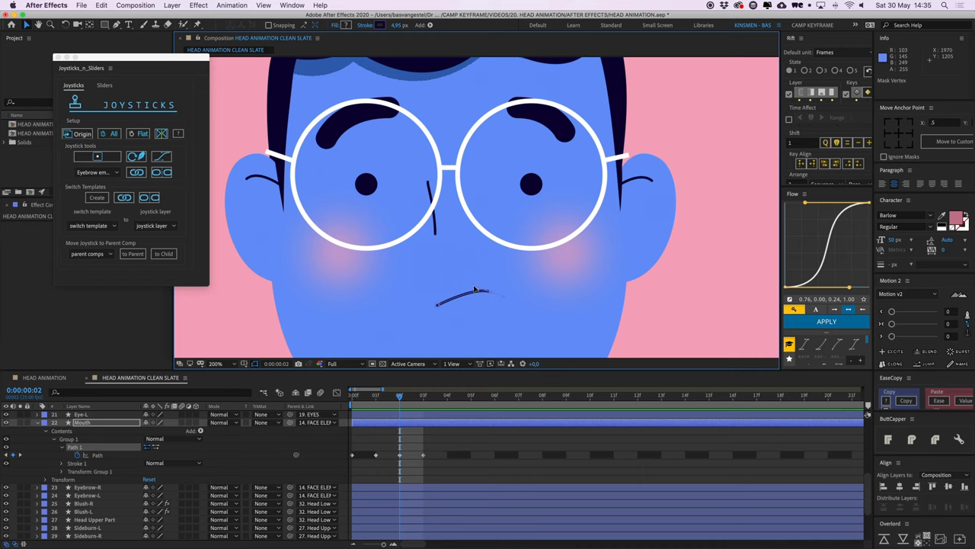
left_click_drag(474, 290, 441, 290)
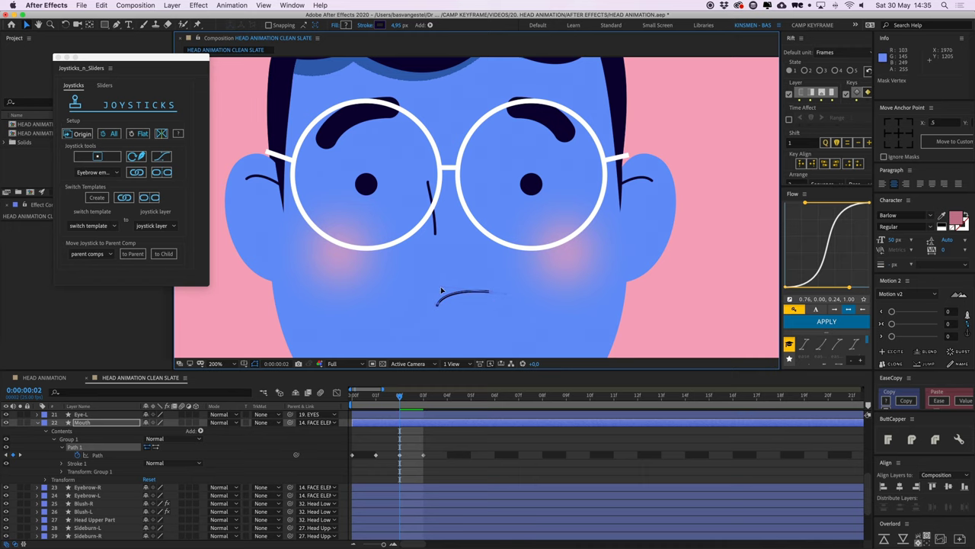
left_click(488, 432)
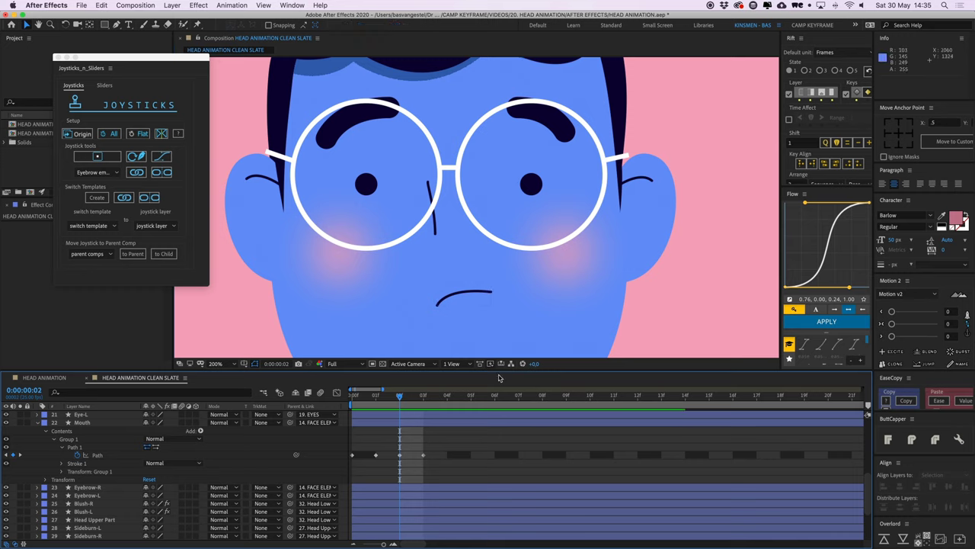
- Test the Eyebrows joystick toward Angry against the new mouth shape, and undo the move
key("comma")
left_click_drag(503, 227, 490, 240)
left_click_drag(542, 196, 508, 227)
left_click(685, 150)
left_click_drag(687, 151, 644, 147)
key("super+z")
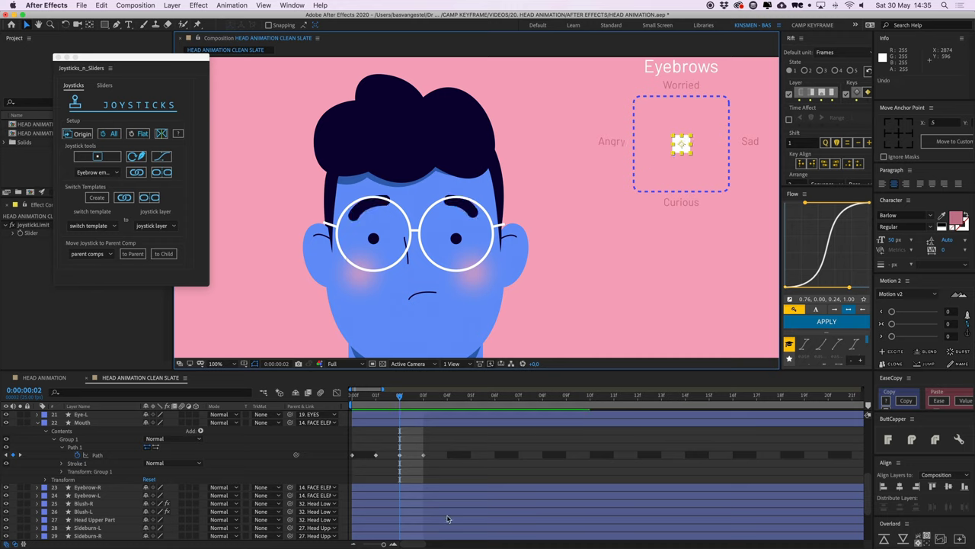
- Check the references in Adobe Illustrator, paste the mouth's frame 1 Path keyframe at frame 4, and bend it into the Curious face's slight smile
left_click(431, 441)
key("Page_Down")
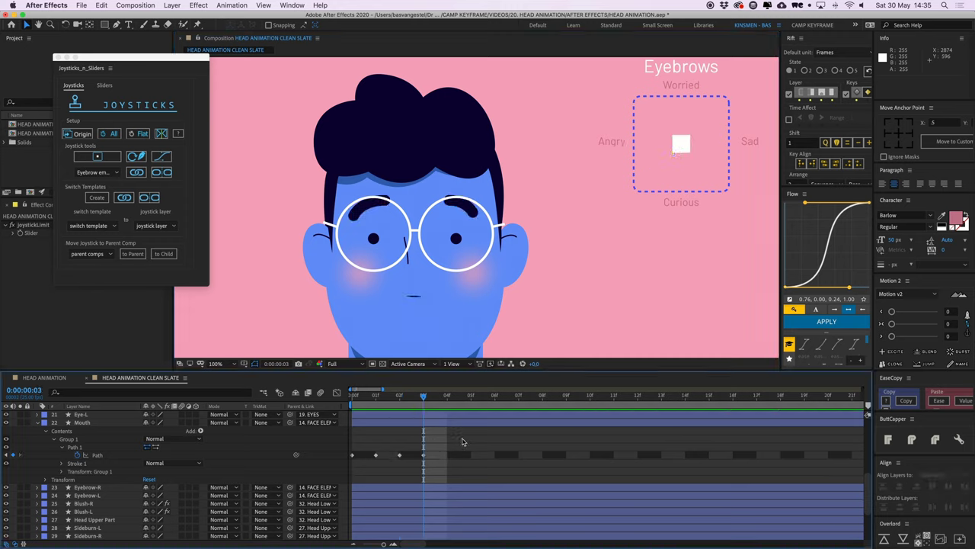
key("Page_Down")
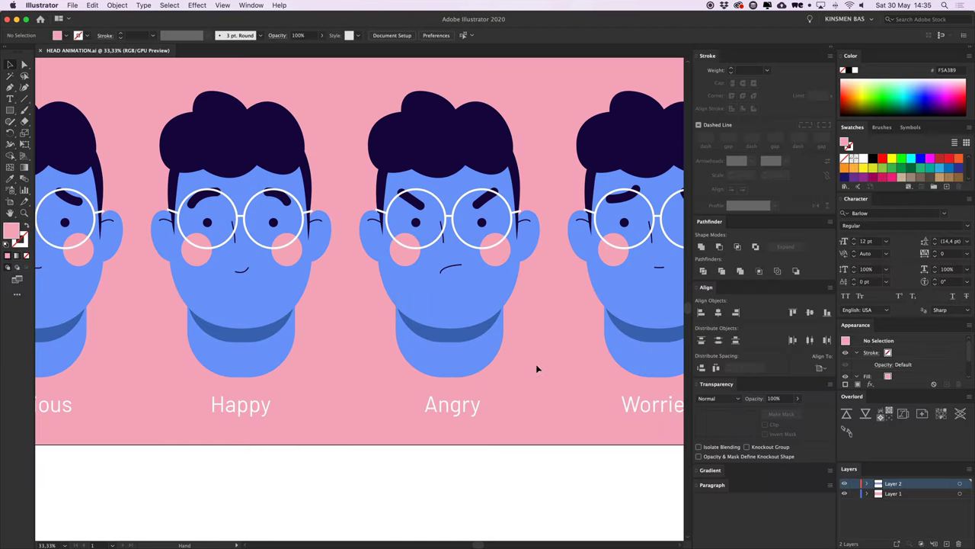
mouse_move(538, 365)
left_mouse_down()
mouse_move(196, 362)
mouse_move(557, 365)
left_mouse_up()
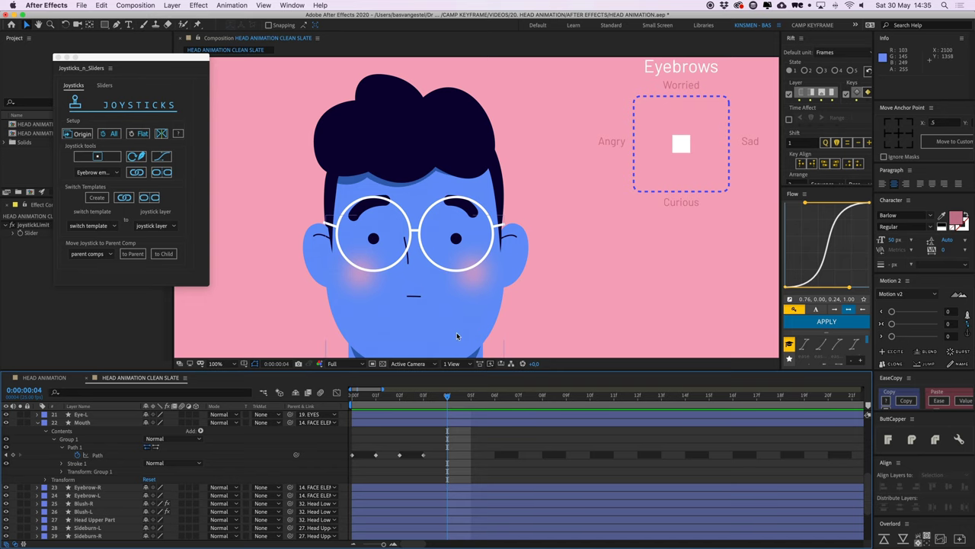
left_click_drag(457, 336, 458, 315)
left_click(376, 456)
key("super+c")
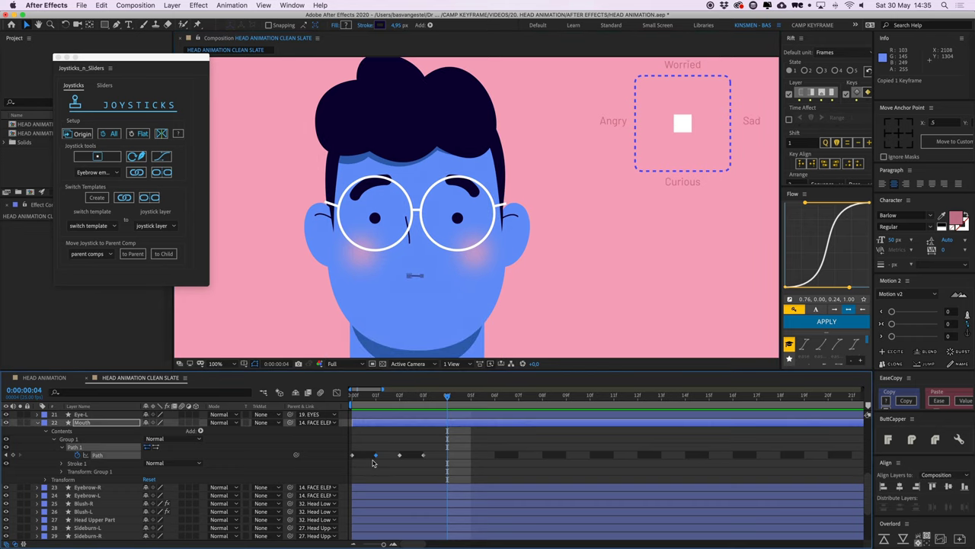
key("super+v")
scroll(381, 317, "up", 2)
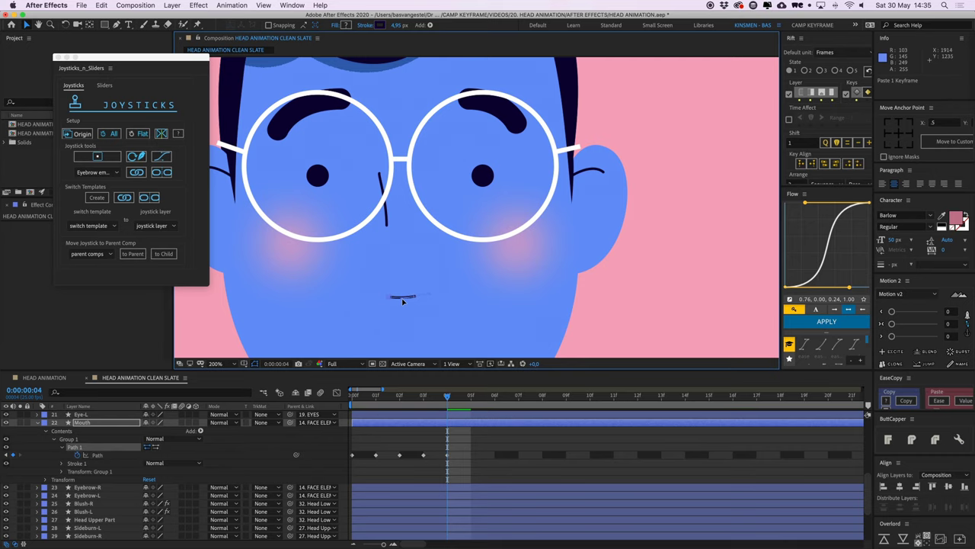
key("ctrl+shift+a")
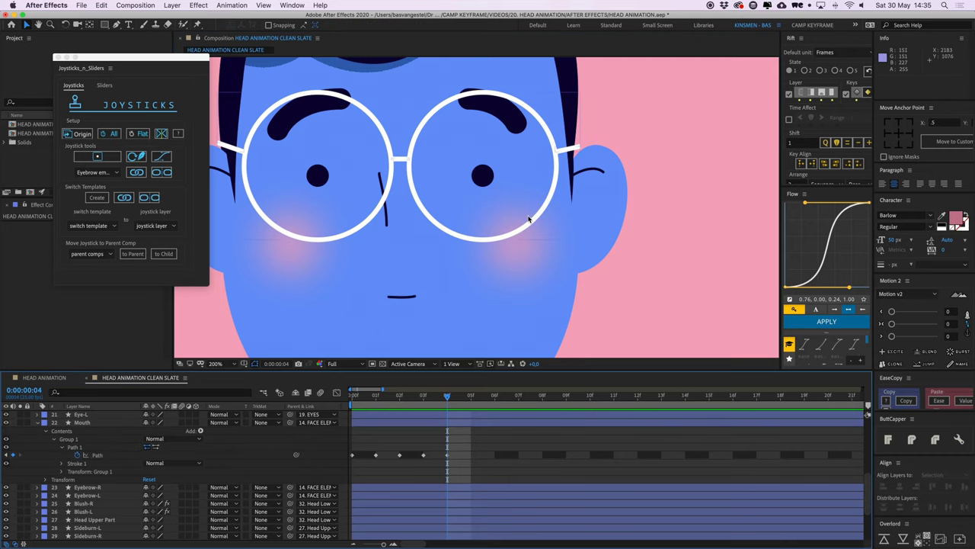
- Test the Eyebrows joystick toward Curious against the frame 4 mouth, and undo the move
scroll(529, 217, "down", 2)
middle_click_drag(541, 210, 511, 241)
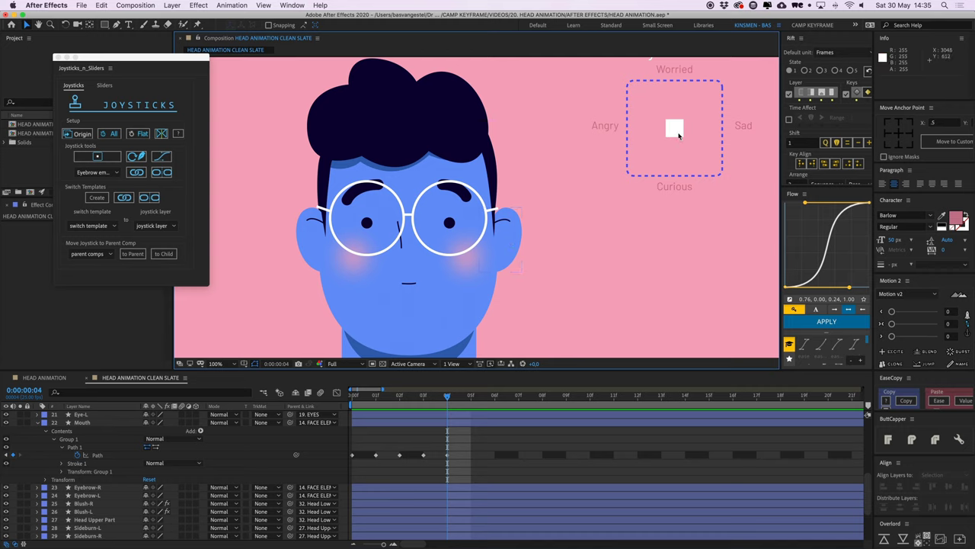
left_click(677, 134)
left_click_drag(676, 131, 679, 170)
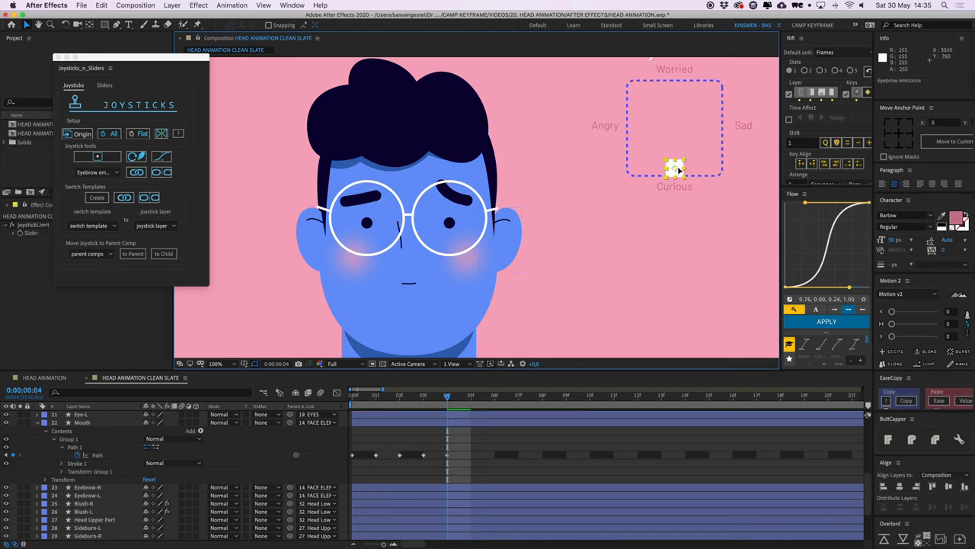
key("super+z")
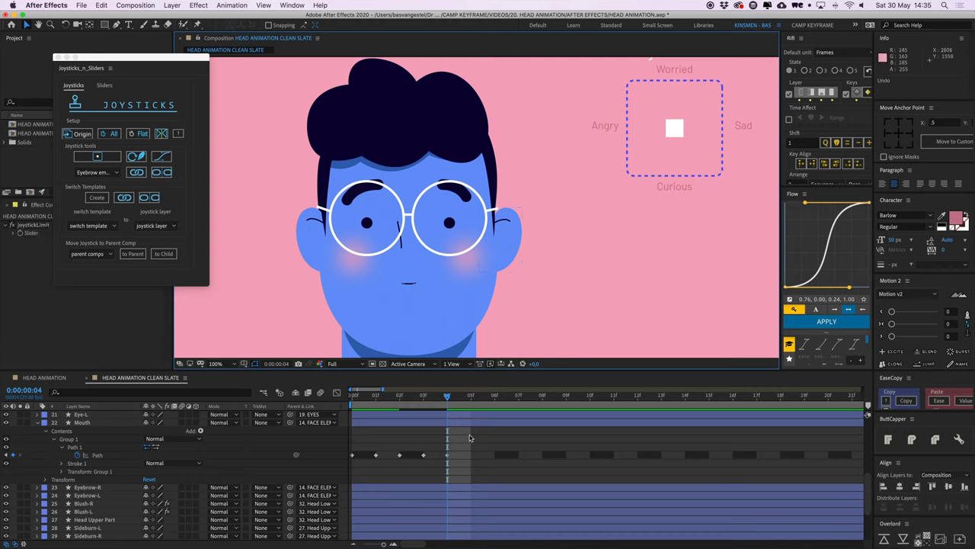
- Create a joystick controller named Mouth emotion from the keyframed Mouth layer
left_click(470, 438)
scroll(435, 307, "down", 1)
middle_click_drag(471, 231, 483, 224)
left_click(406, 424)
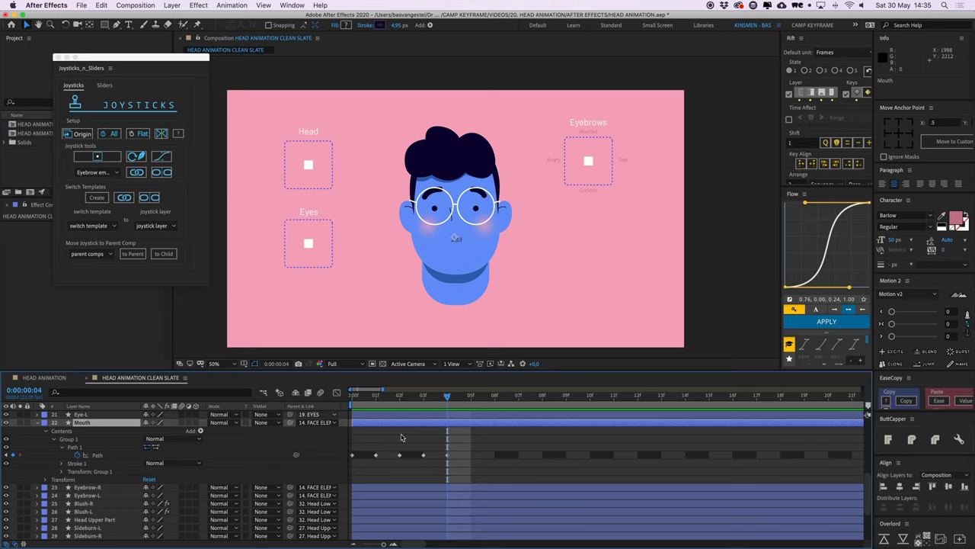
left_click(110, 158)
type("Mouth emotion")
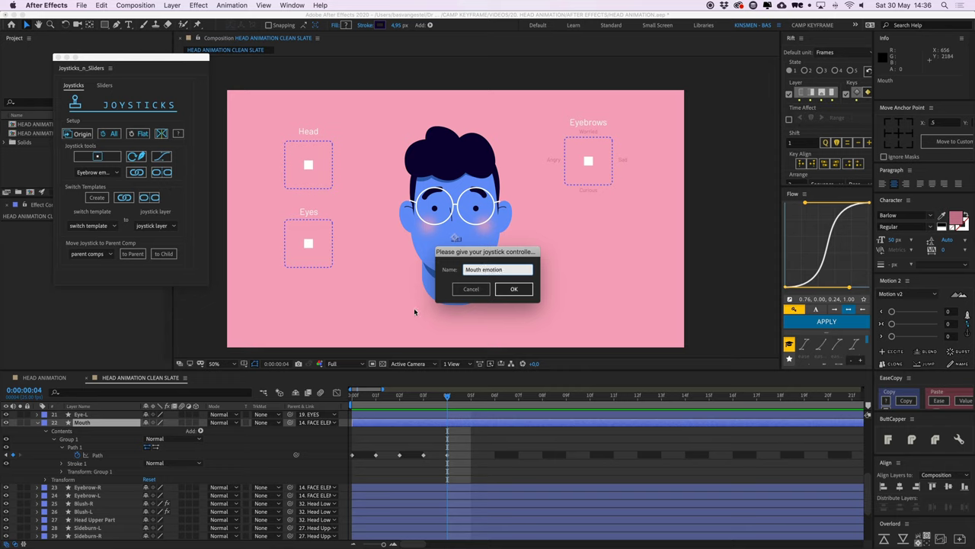
key("Return")
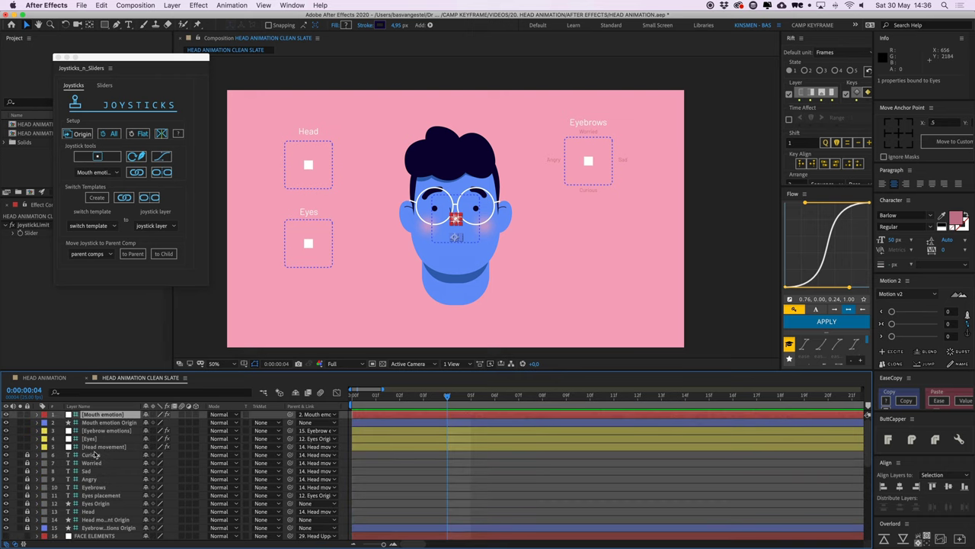
- Move the Mouth emotion joystick beneath the Eyebrows joystick, and reorder its Origin layer to just below the Head movement controller layer
left_click(111, 424)
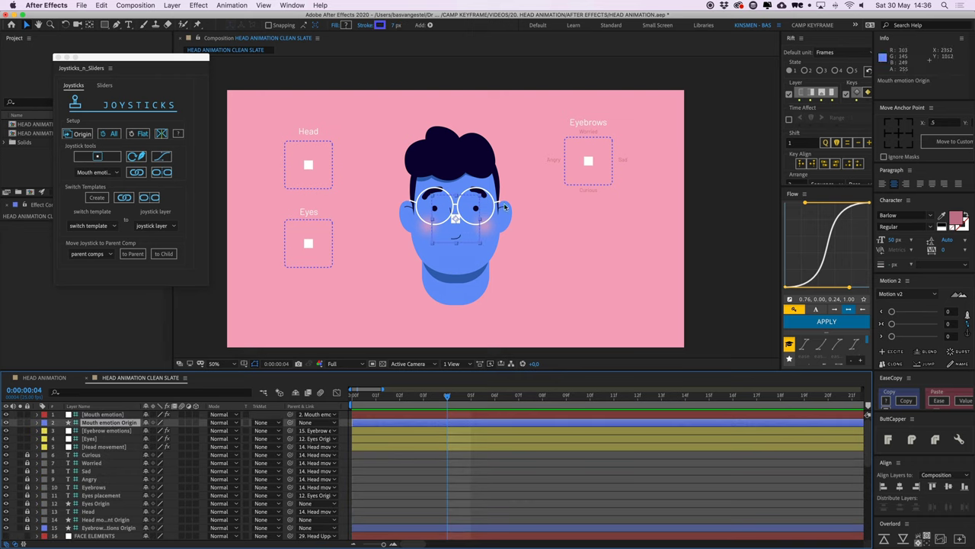
left_click_drag(473, 244, 607, 269)
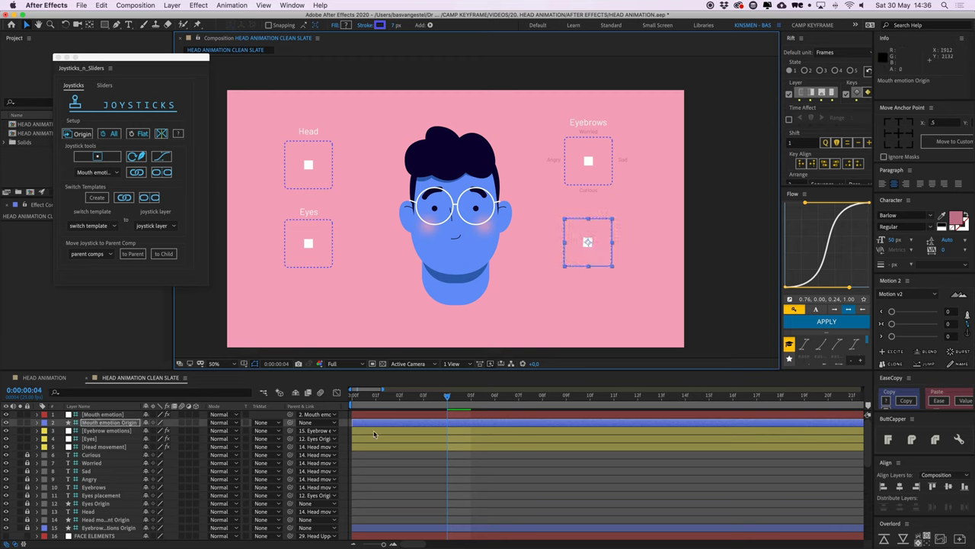
left_click_drag(107, 423, 66, 454)
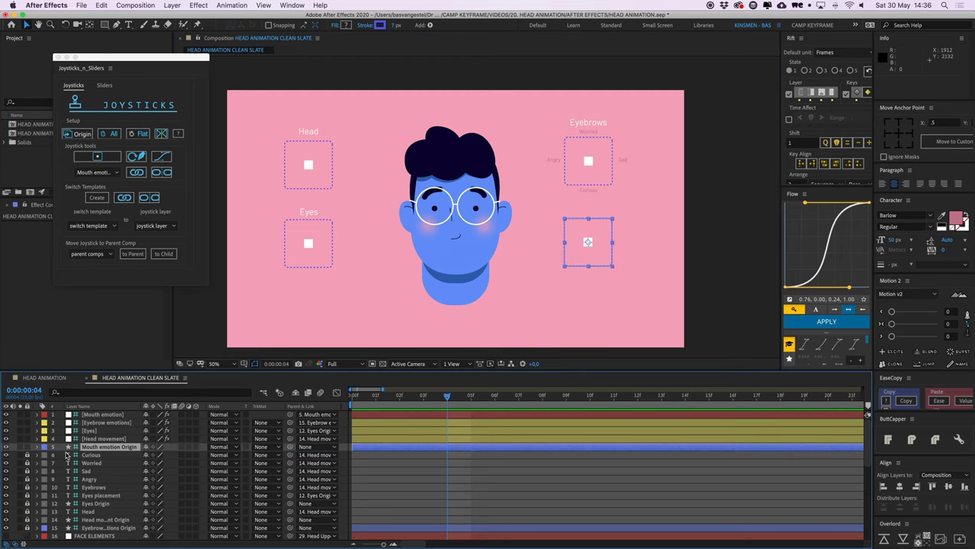
- Set the label colour of the Mouth emotion Origin layer to None and of the Mouth emotion controller to Yellow
left_click(43, 448)
left_click(65, 327)
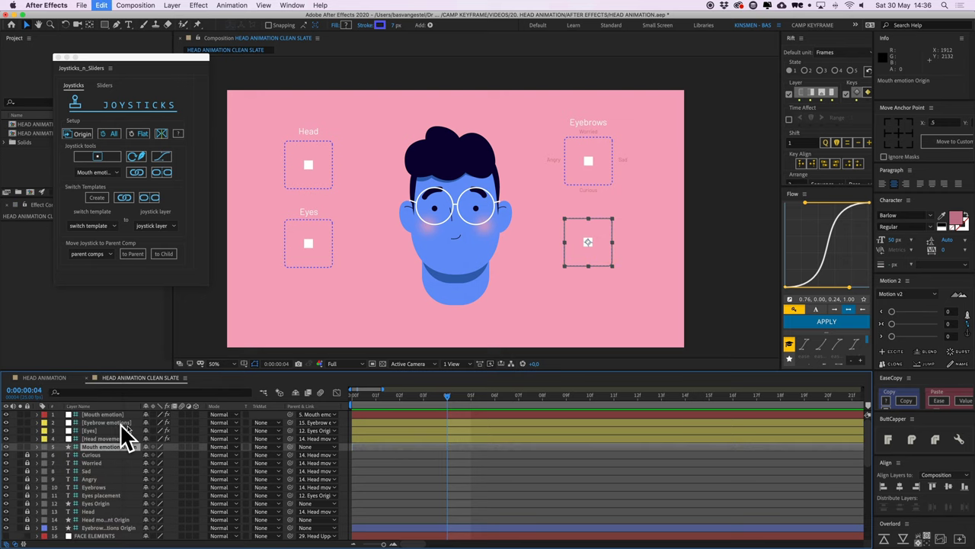
left_click(74, 415)
left_click(43, 416)
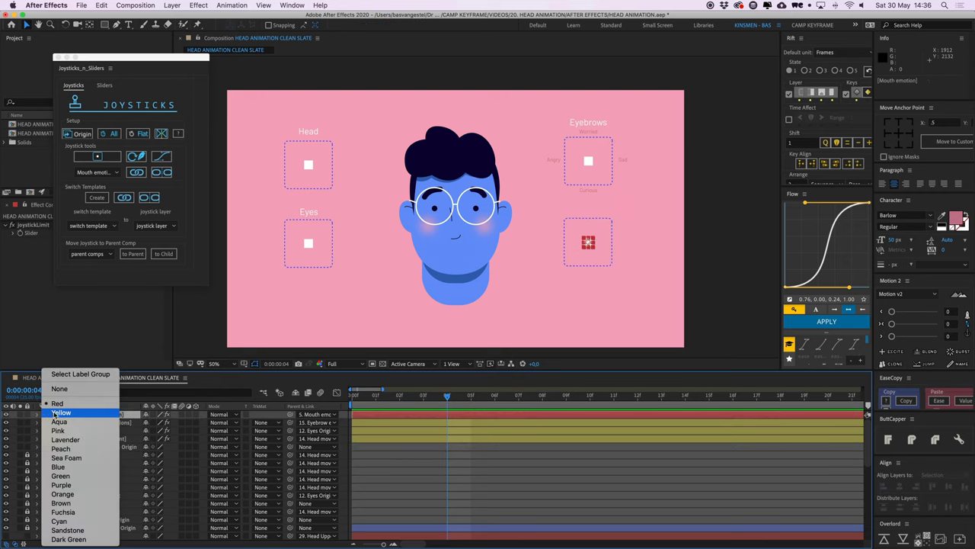
left_click(54, 415)
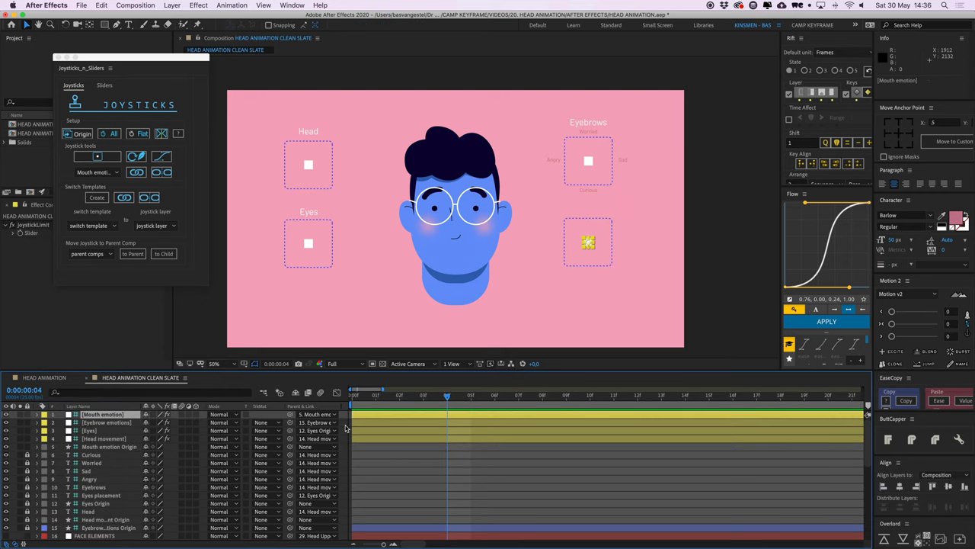
left_click(347, 428)
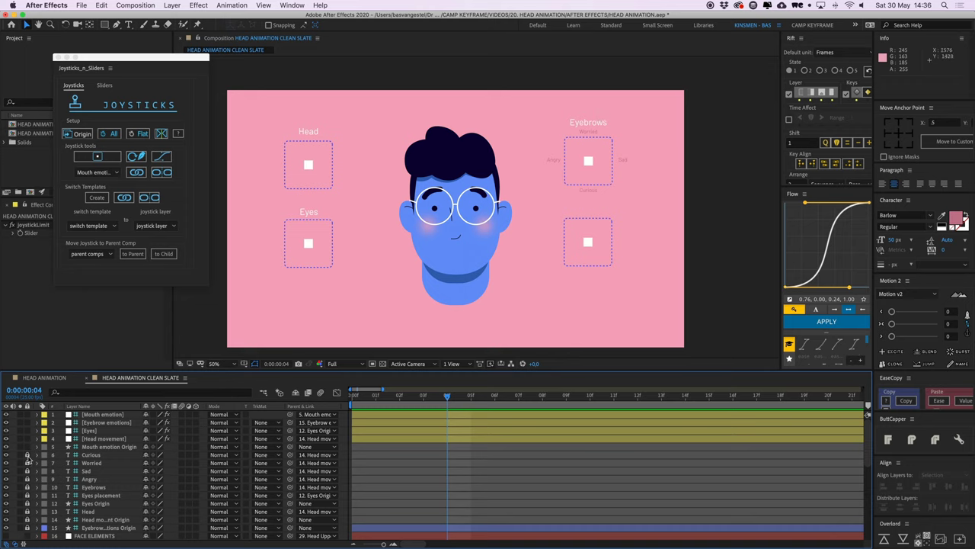
- Unlock the Eyebrows joystick's text layers, duplicate its heading and four emotion labels, and place the copies around the mouth joystick above its Origin layer
left_click_drag(28, 455, 29, 496)
left_click(604, 126)
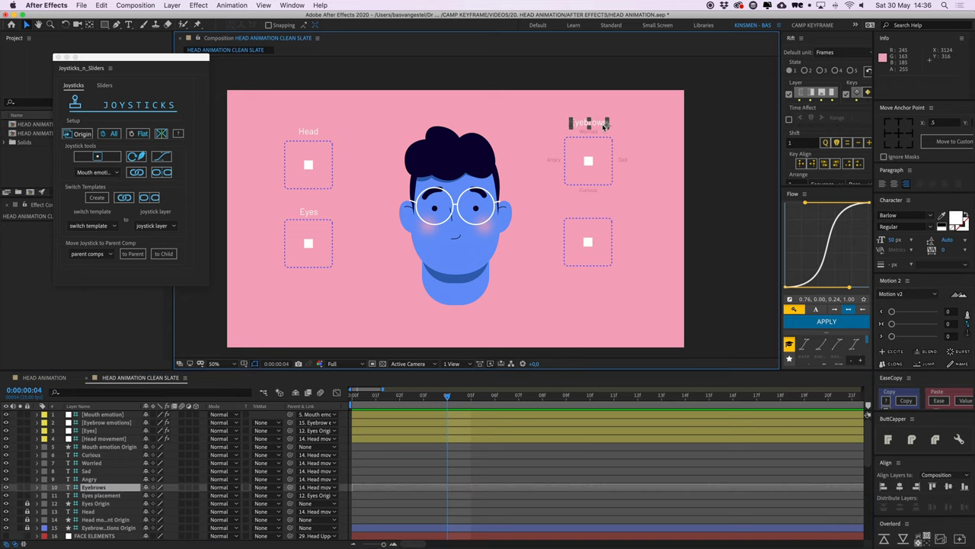
left_click(588, 131, "shift")
left_click(553, 160, "shift")
left_click(588, 189, "shift")
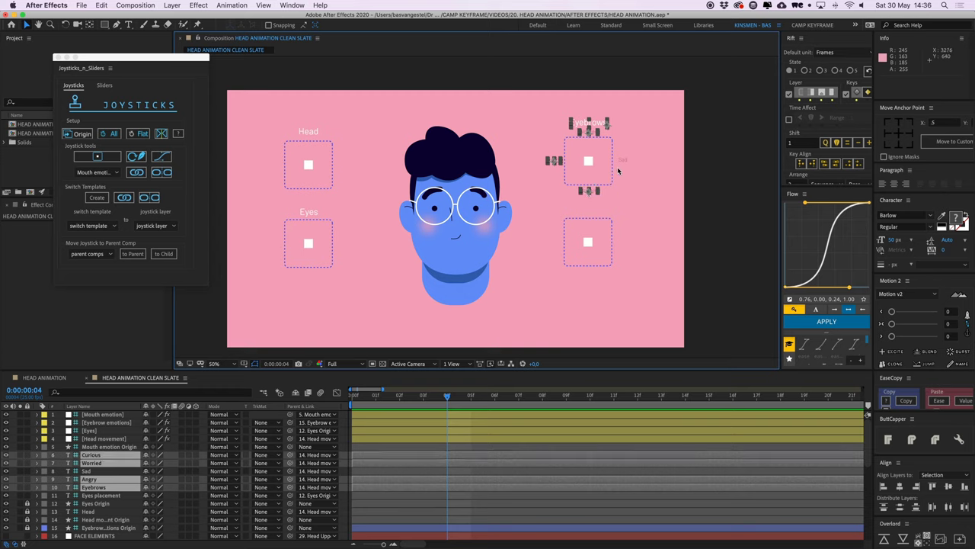
left_click(622, 160, "shift")
key("super+d")
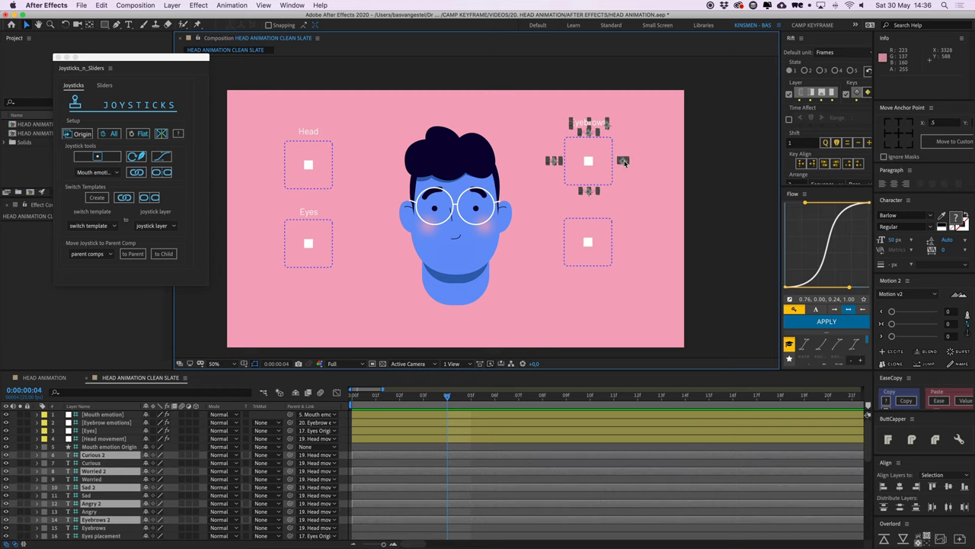
key("super+alt+Up")
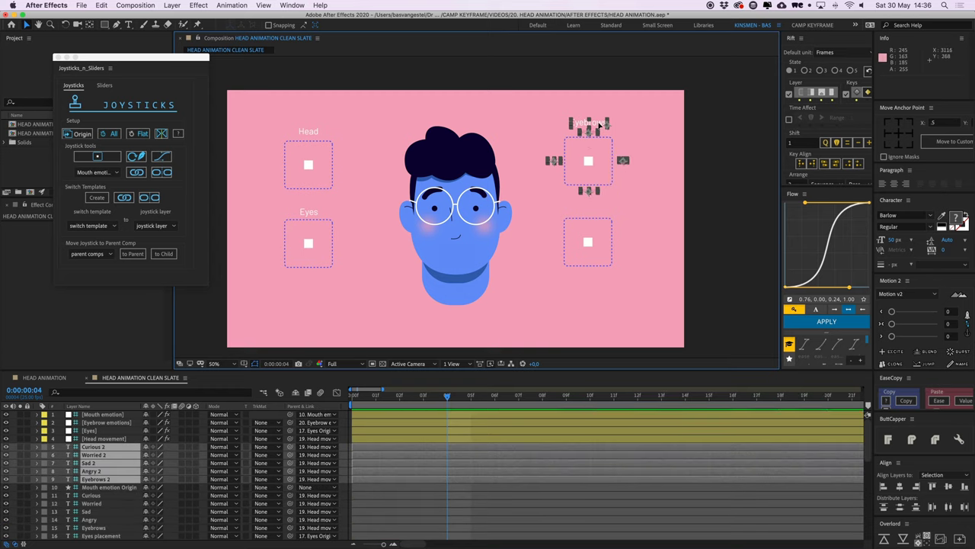
left_click_drag(597, 126, 599, 204)
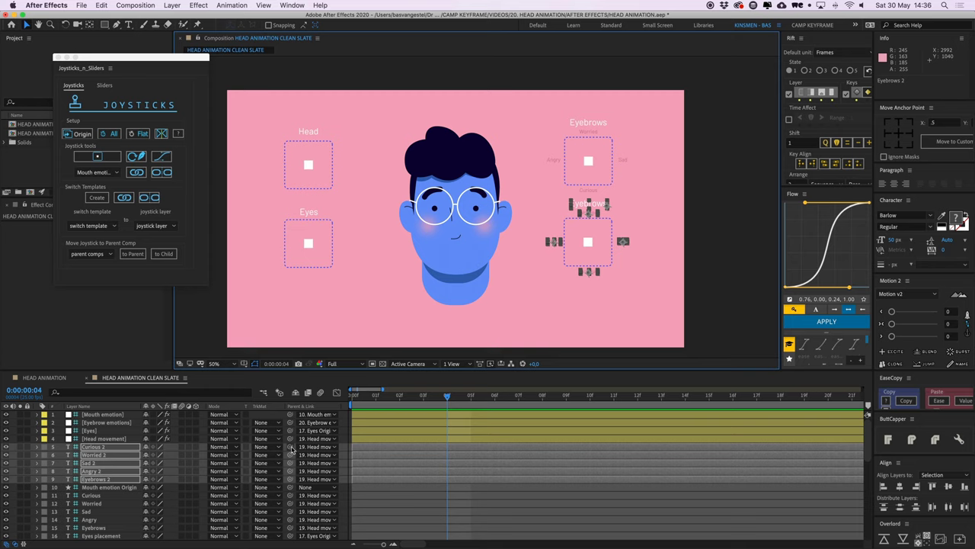
- Parent the duplicated labels to the Mouth emotion Origin layer, and nudge the whole joystick further down, away from the Eyebrows joystick
left_click_drag(293, 450, 127, 490)
left_click(128, 490)
key("shift+Down")
key("shift+Down")
key("shift+Down")
key("shift+Down")
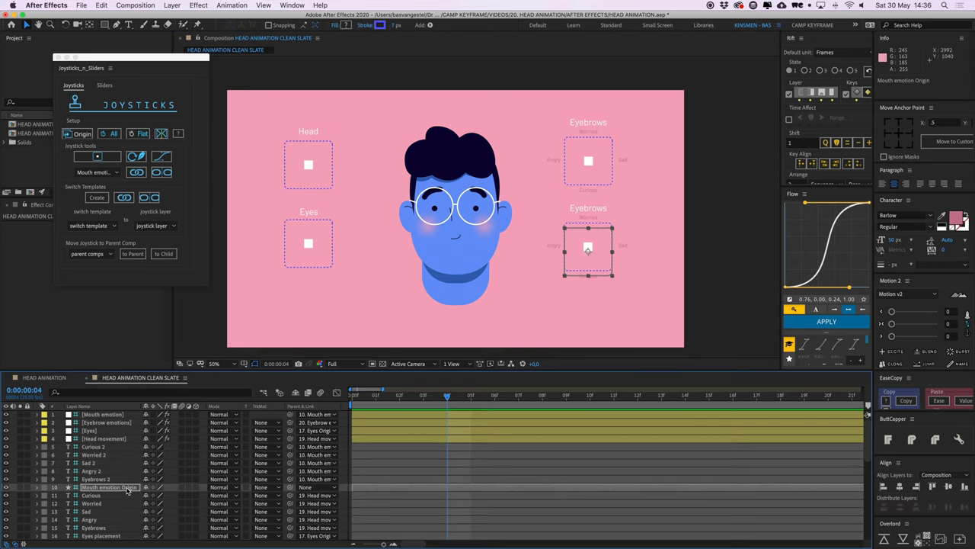
key("shift+Down")
key("shift+Down")
key("shift+Down")
key("shift+Down")
key("shift+Down")
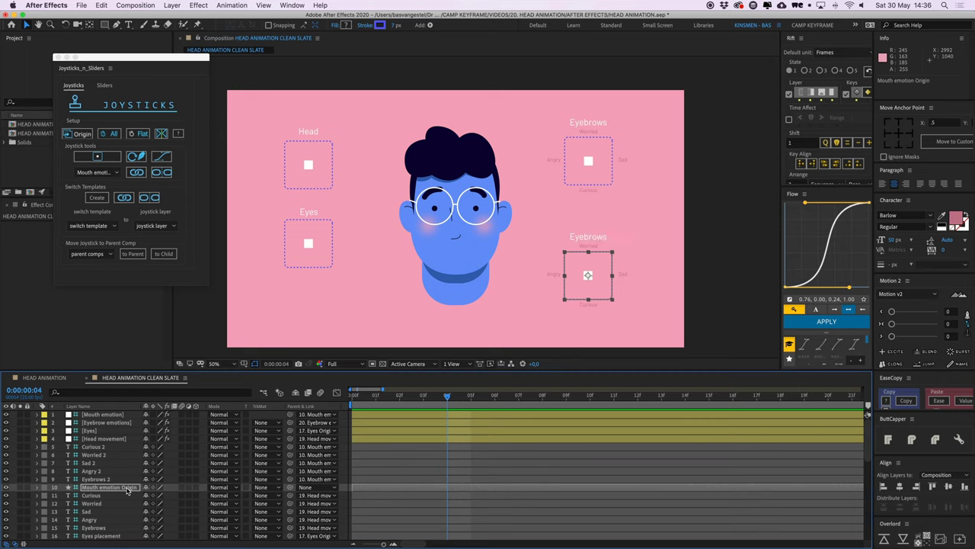
left_click(344, 445)
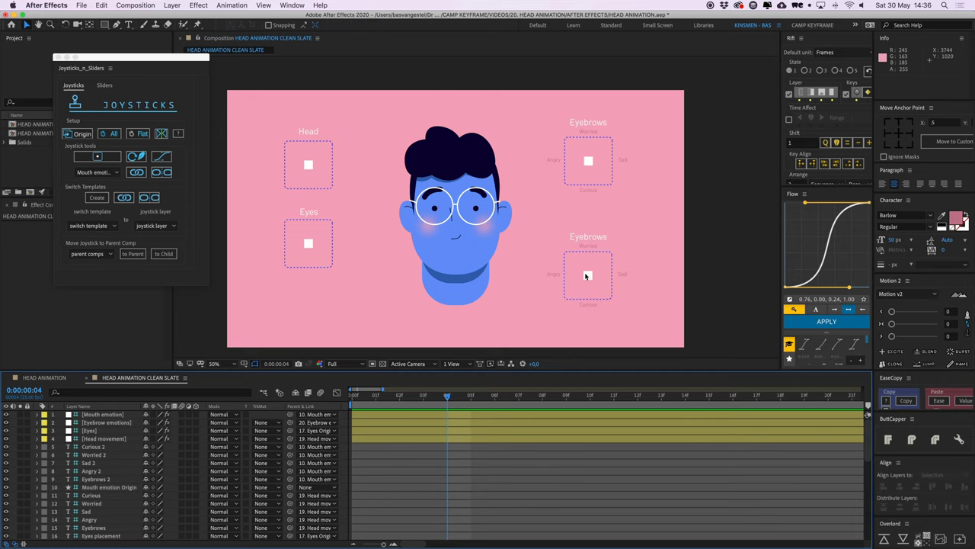
- Change the duplicated heading text to Mouth and centre it above the mouth joystick
double_click(610, 237)
type("Mo")
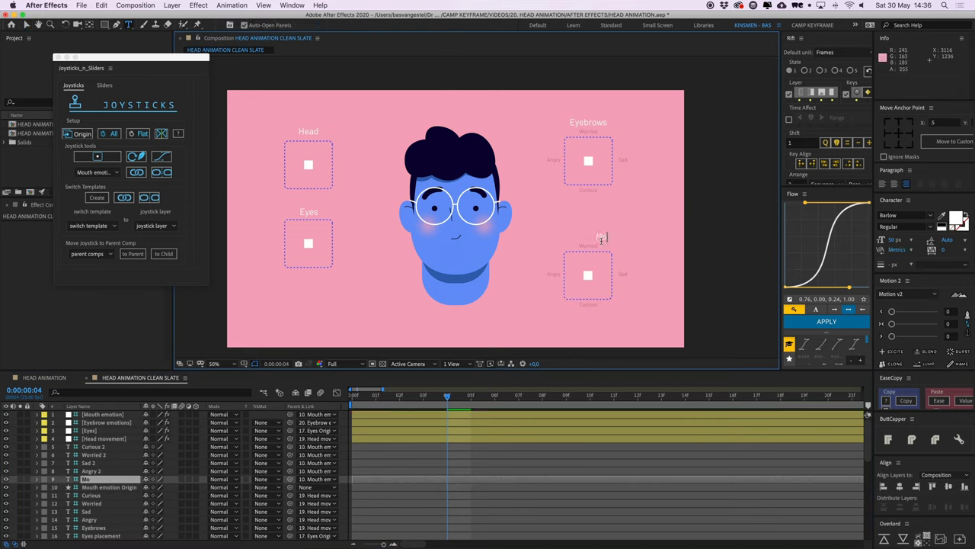
type("uth")
key("Escape")
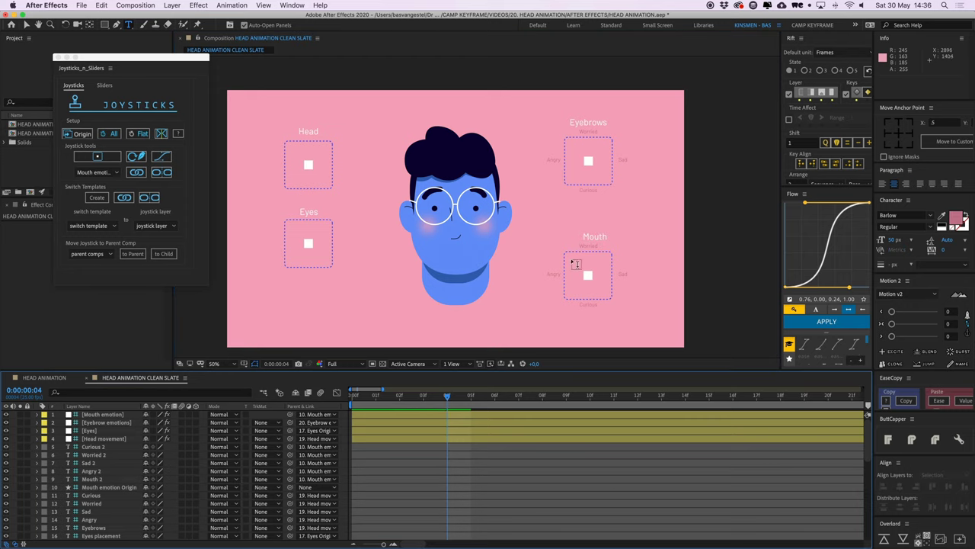
left_click(596, 238)
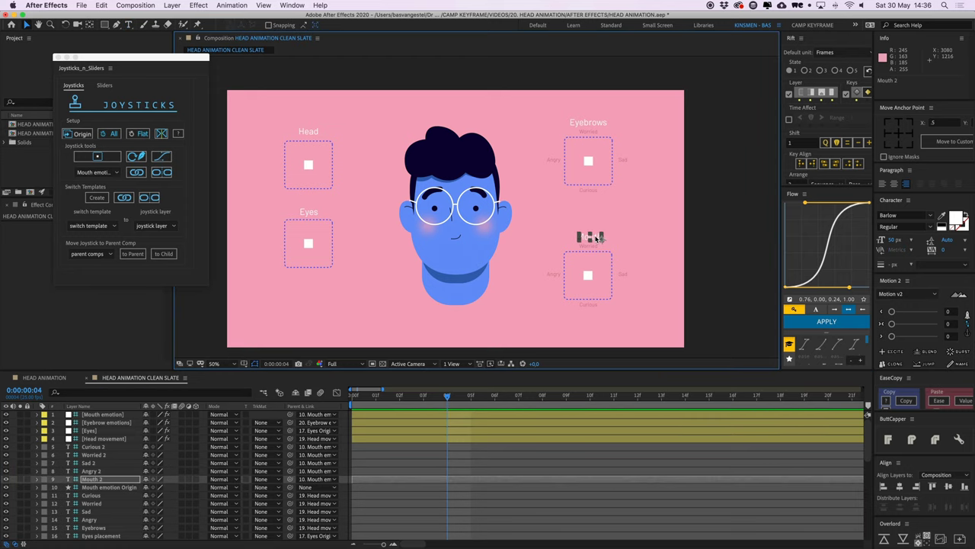
left_click(347, 449)
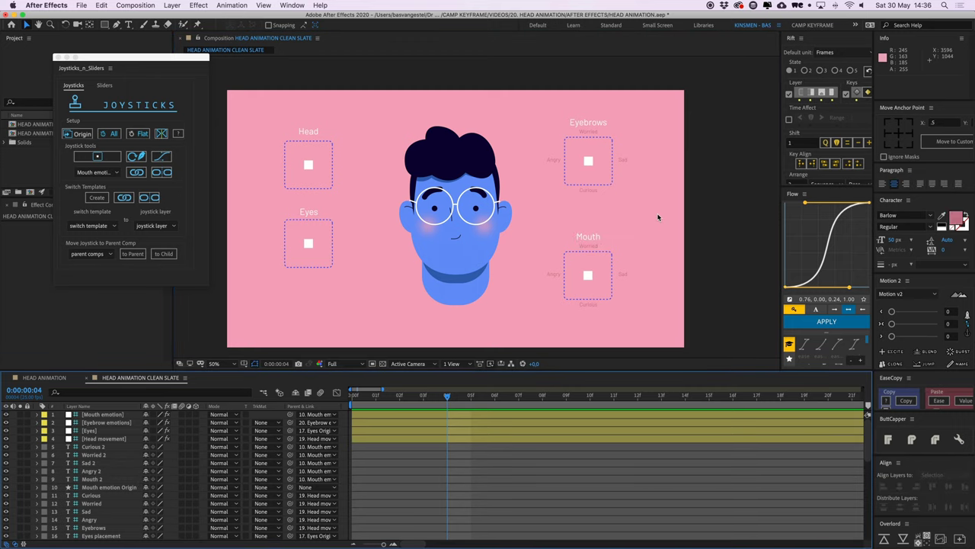
- Test the Mouth emotion joystick against the character's mouth, and undo the move
left_click(587, 275)
key("period")
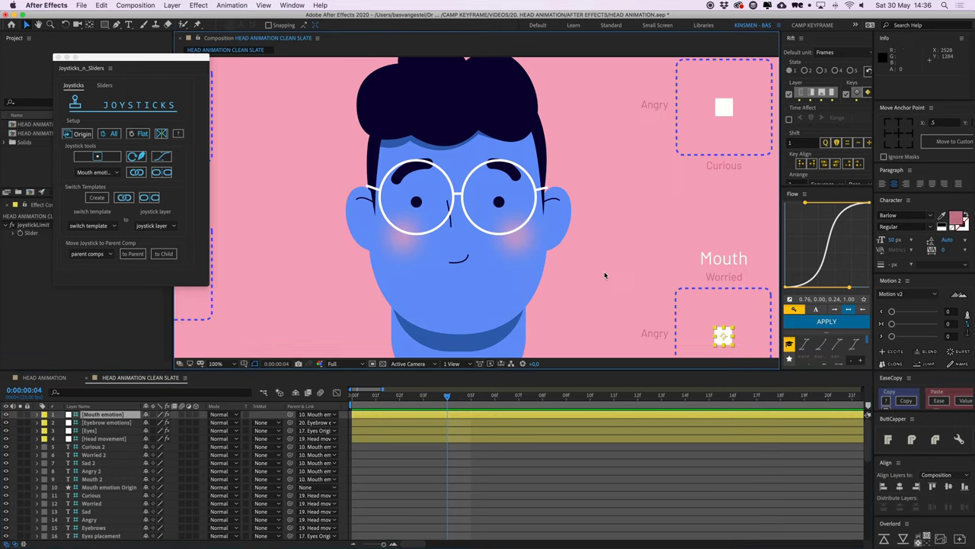
key("space")
left_click_drag(627, 276, 481, 219)
left_click_drag(529, 176, 567, 176)
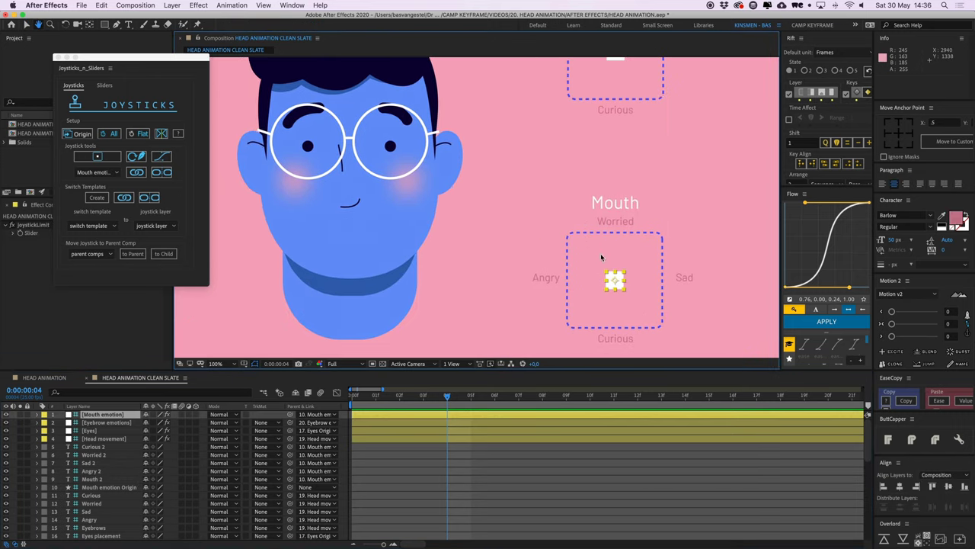
mouse_move(615, 280)
left_mouse_down()
mouse_move(650, 246)
mouse_move(627, 261)
mouse_move(652, 279)
mouse_move(626, 309)
mouse_move(605, 313)
mouse_move(572, 277)
mouse_move(604, 245)
mouse_move(616, 281)
left_mouse_up()
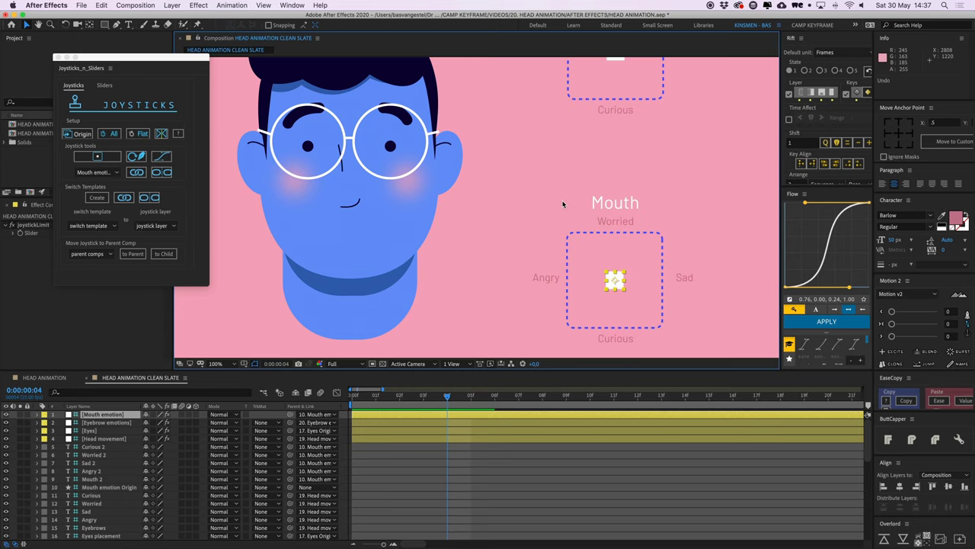
scroll(563, 204, "down", 1)
middle_click_drag(499, 180, 557, 183)
left_click(342, 448)
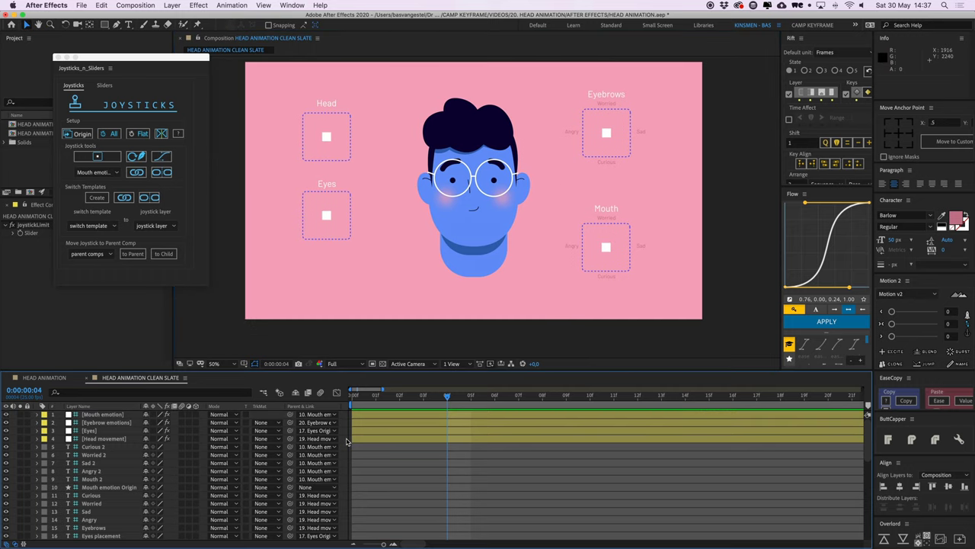
- Switch Joysticks n Sliders to its slider tools and reposition its floating window
left_click(105, 85)
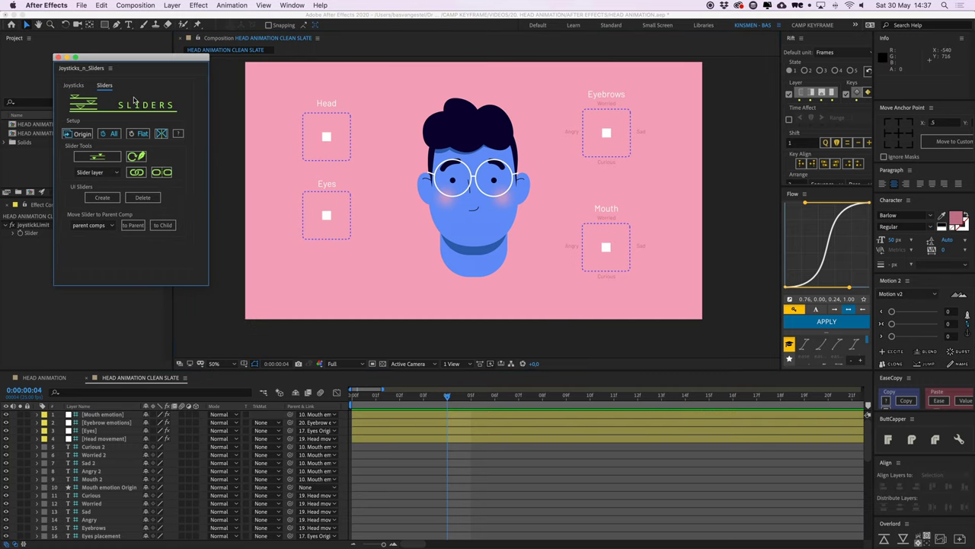
left_click_drag(129, 61, 151, 79)
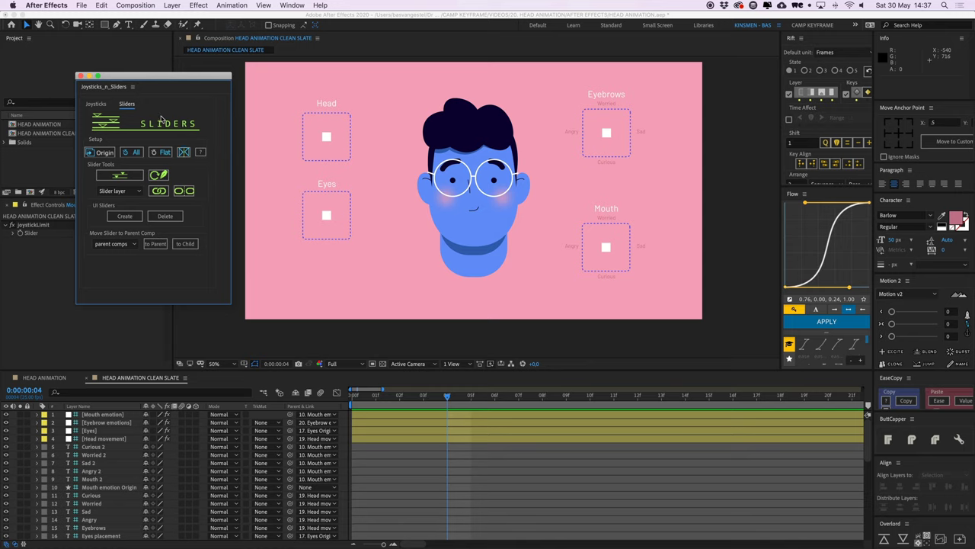
left_click(347, 449)
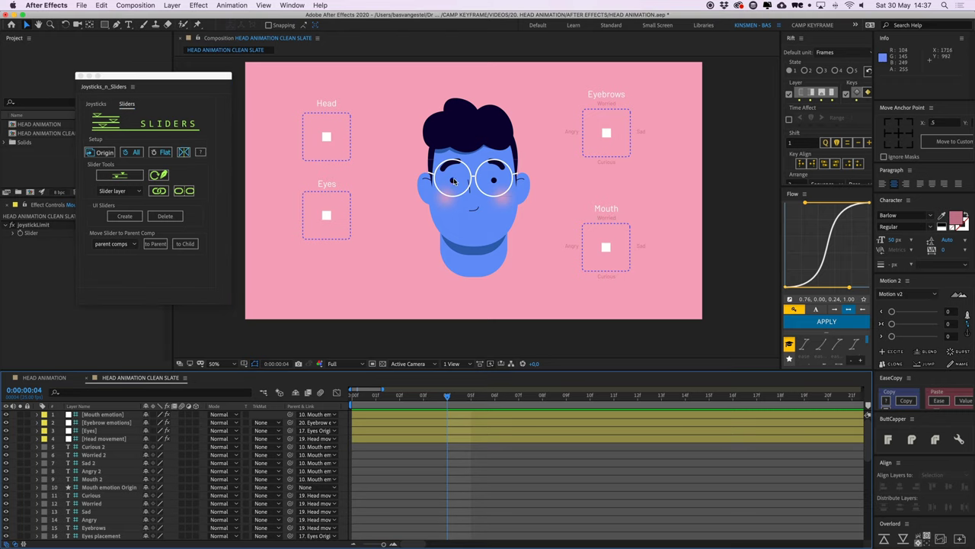
- Duplicate the Eye-R and Eye-L layers and give the two copies a Green label colour
scroll(451, 186, "up", 2)
left_click_drag(428, 149, 435, 198)
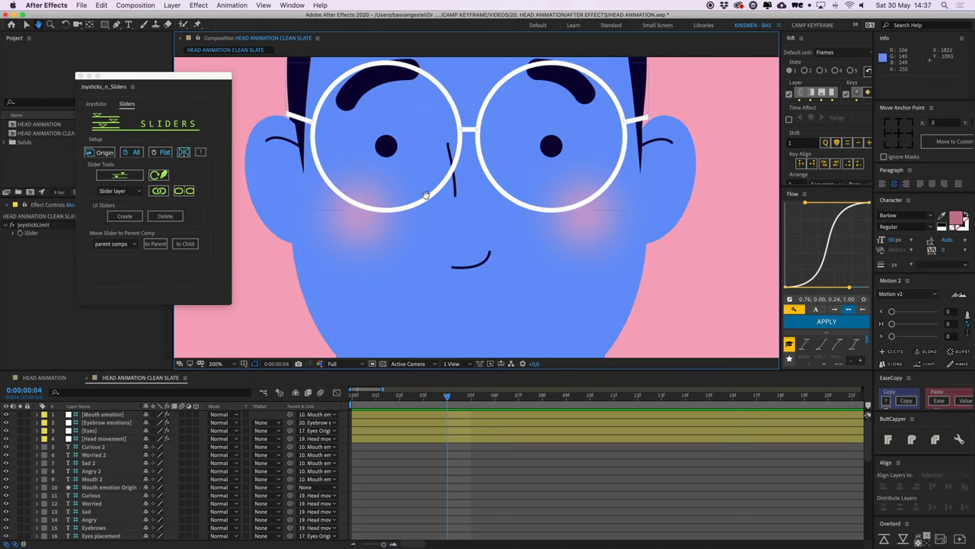
scroll(411, 410, "down", 5)
scroll(411, 410, "down", 1)
scroll(95, 483, "down", 2)
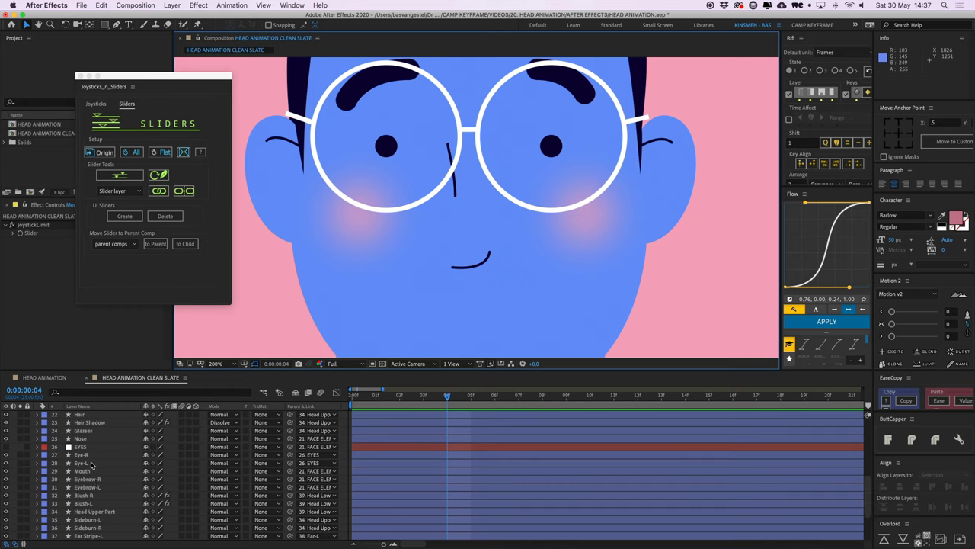
left_click(82, 454)
left_click(86, 463, "shift")
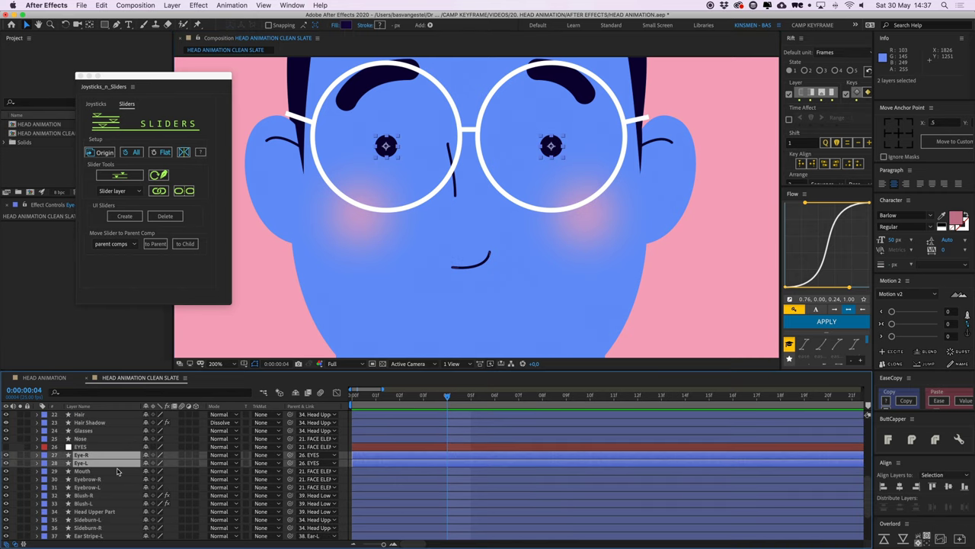
key("super+d")
left_click(45, 464)
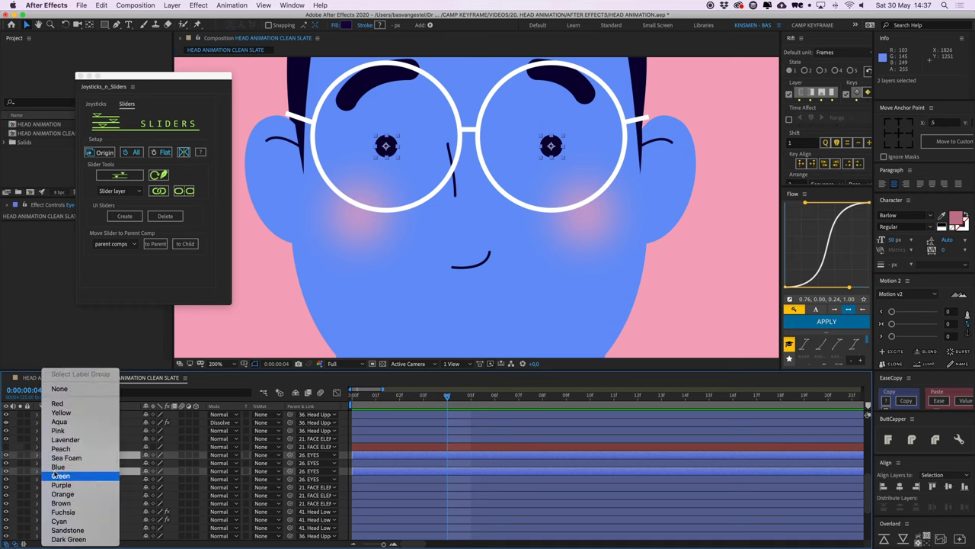
left_click(61, 475)
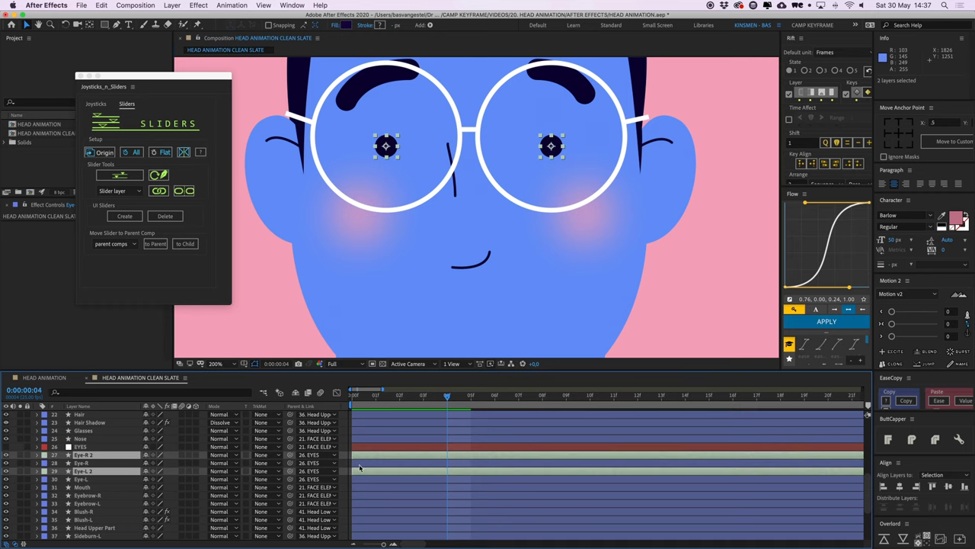
- Set the scale of the Eye-R 2 and Eye-L 2 layers to 105%
key("s")
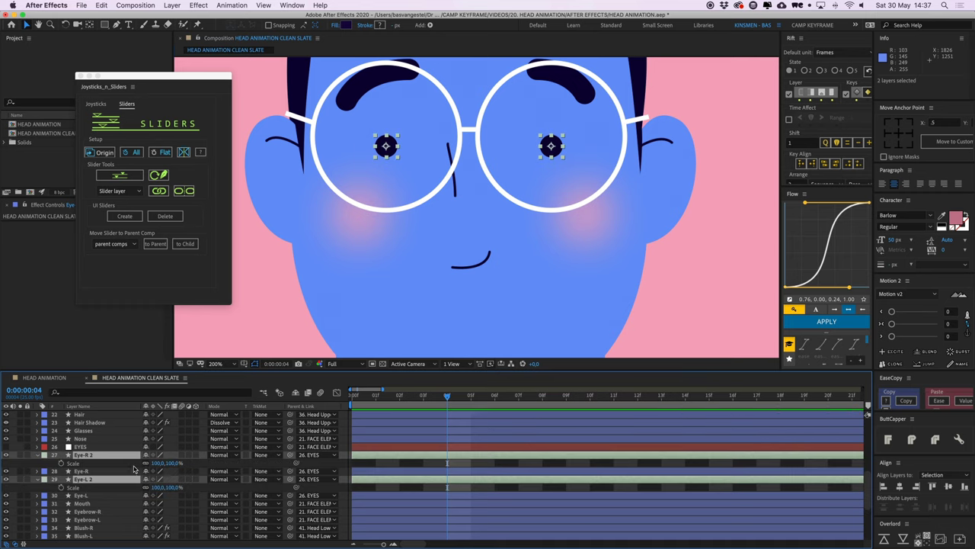
left_click(174, 463)
type("105")
key("Return")
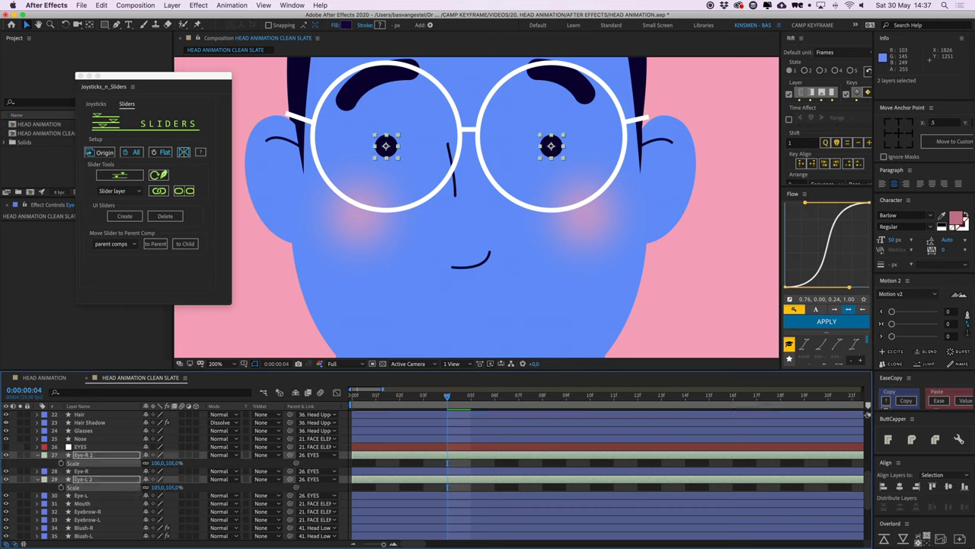
- Change the fill of both eye copies to the blue sampled from the character's face
left_click(347, 25)
left_click(226, 141)
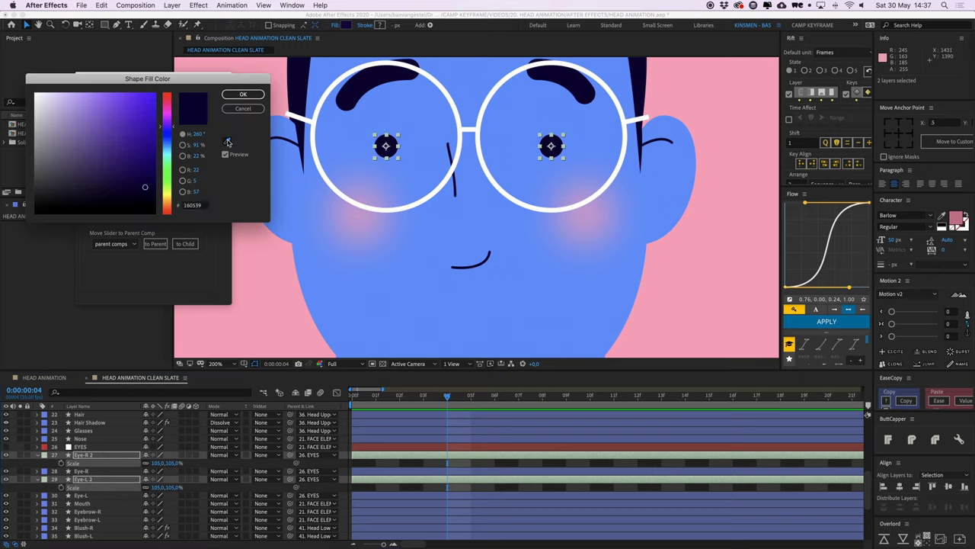
left_click(487, 84)
key("Return")
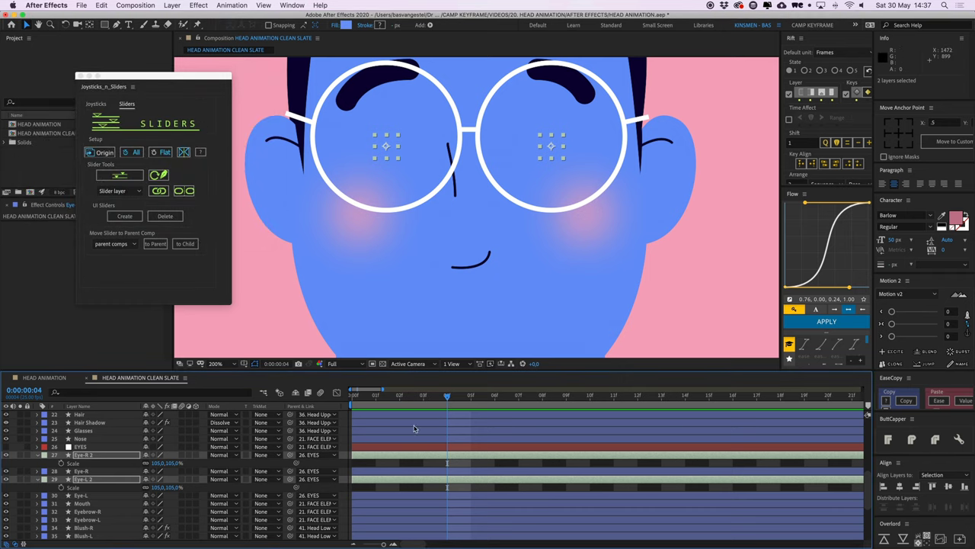
- Darken the blue fill of Eye-R 2 and Eye-L 2 so both stand out against the skin
left_click(413, 464)
left_click(416, 456)
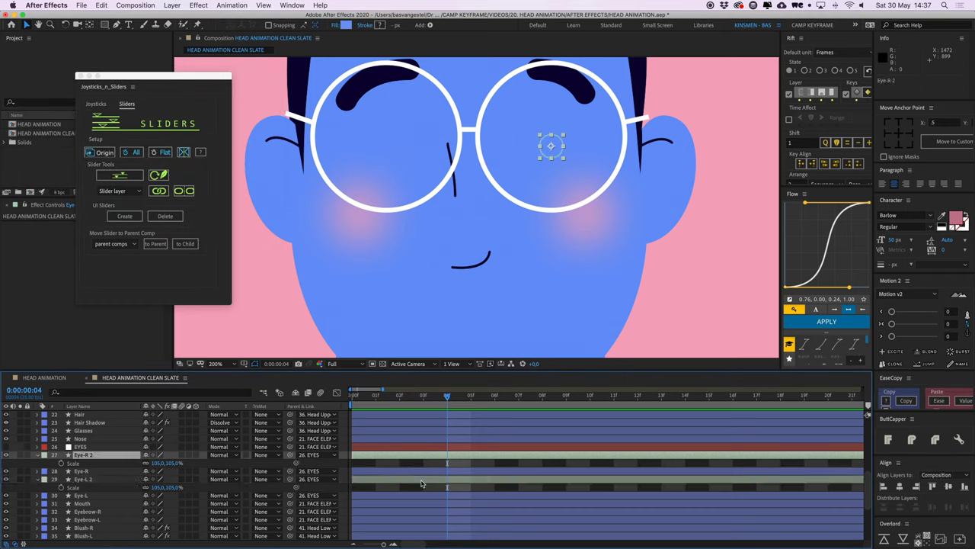
left_click(421, 481, "super")
left_click(347, 26)
left_click(109, 135)
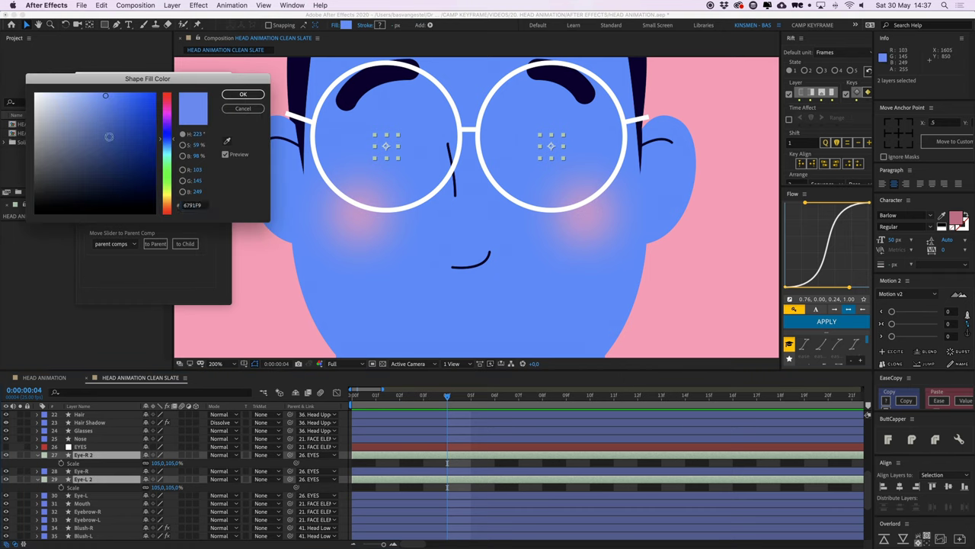
key("Return")
left_click(410, 463)
- Lock the Glasses layer and select the Eye-R 2 layer
scroll(464, 135, "up", 1)
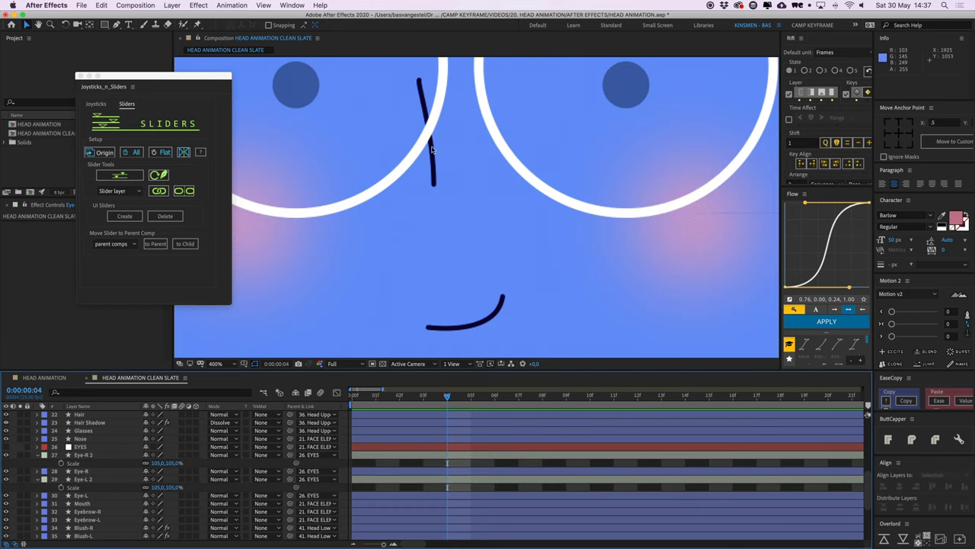
left_click_drag(490, 128, 362, 229)
key("v")
left_click(505, 190)
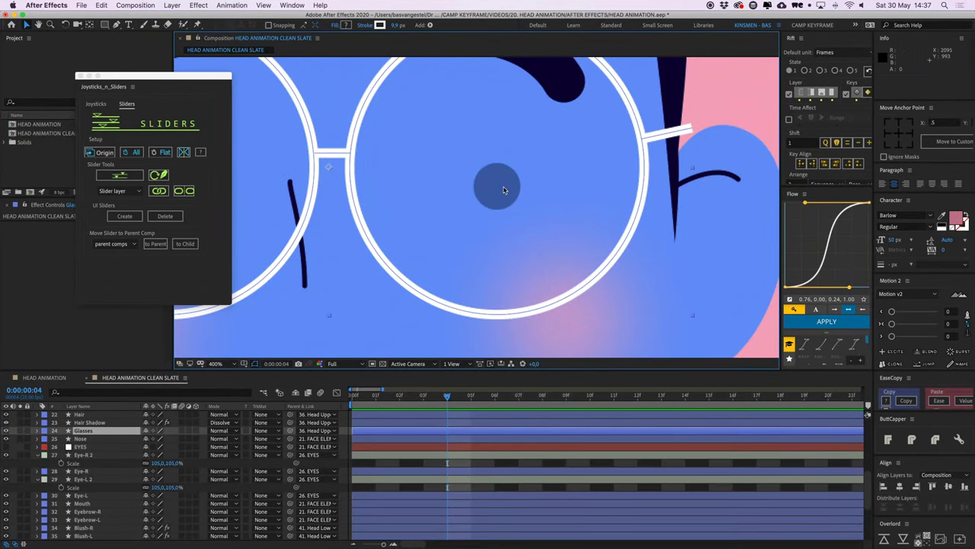
left_click(439, 457)
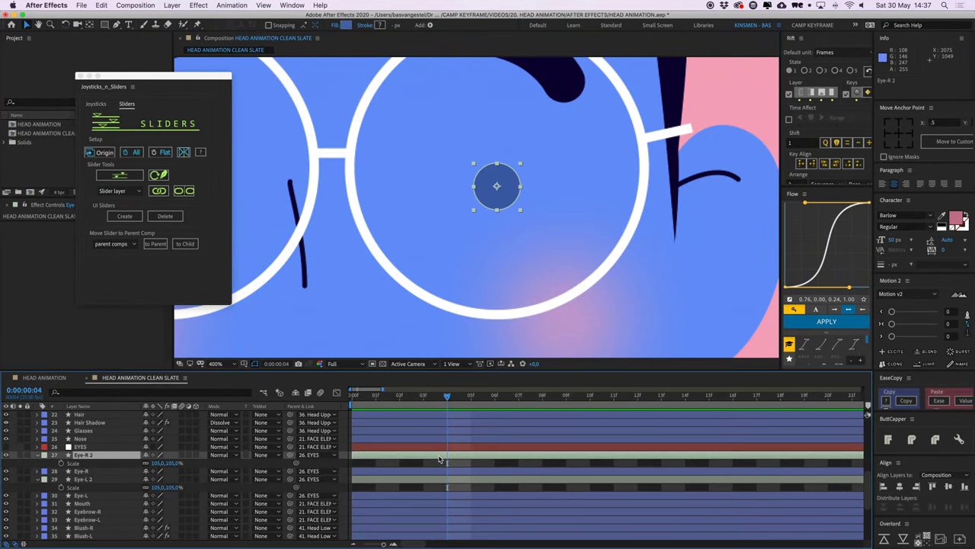
left_click(28, 430)
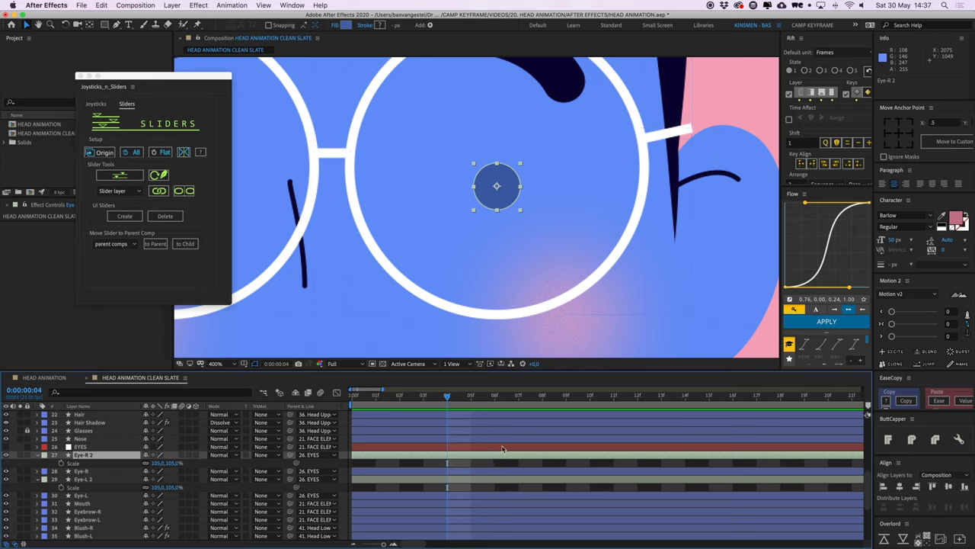
- Draw a rectangular mask on Eye-R 2 covering the upper half of the eye circle
left_click(108, 26)
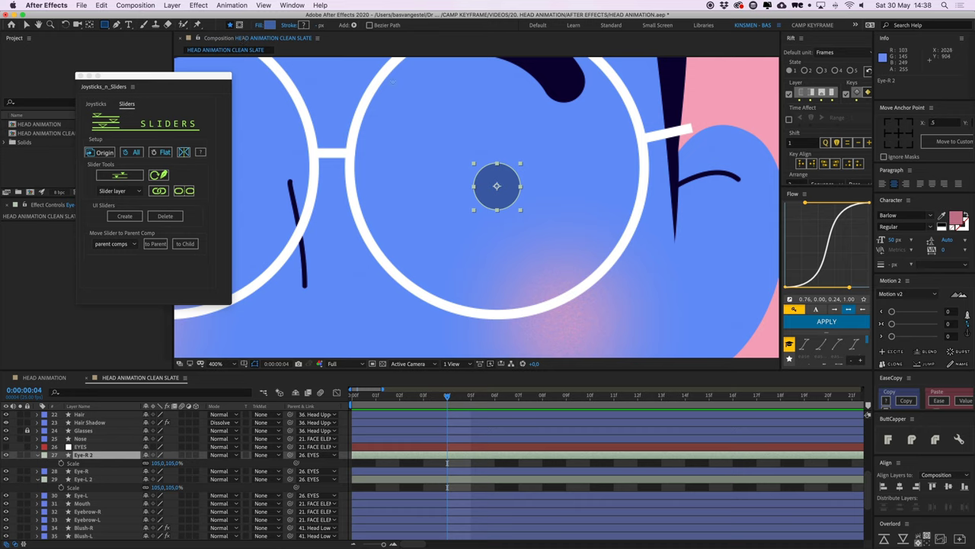
mouse_move(409, 116)
left_mouse_down()
mouse_move(576, 167)
mouse_move(561, 174)
left_mouse_up()
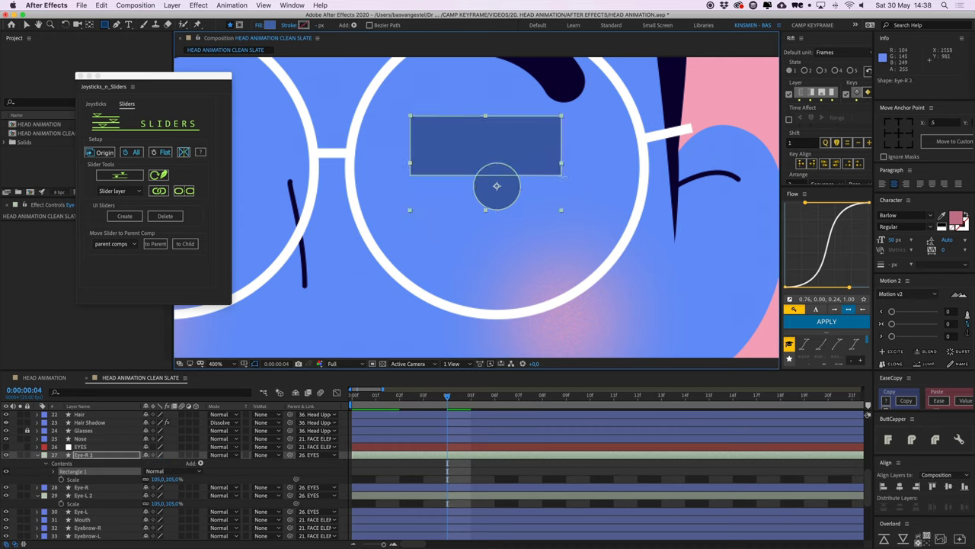
key("cmd+z")
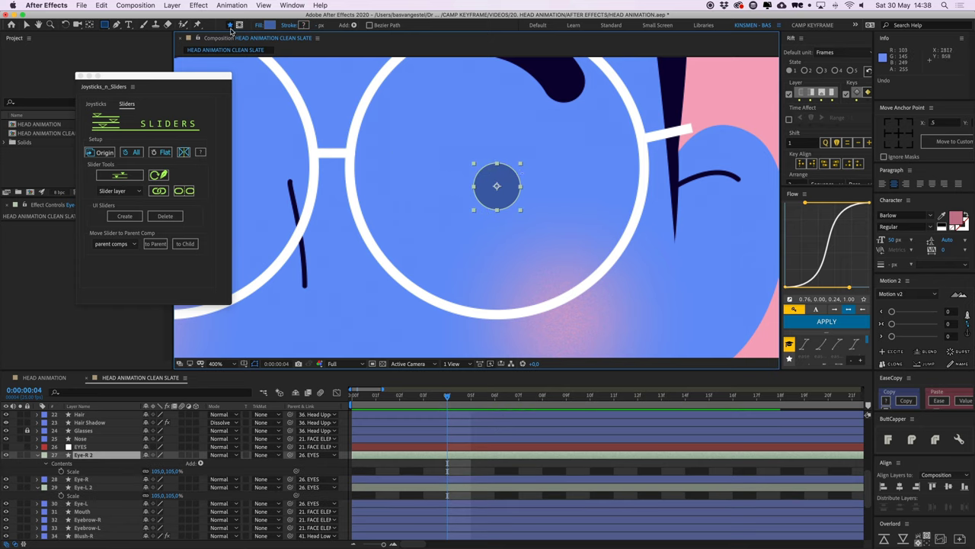
left_click(241, 25)
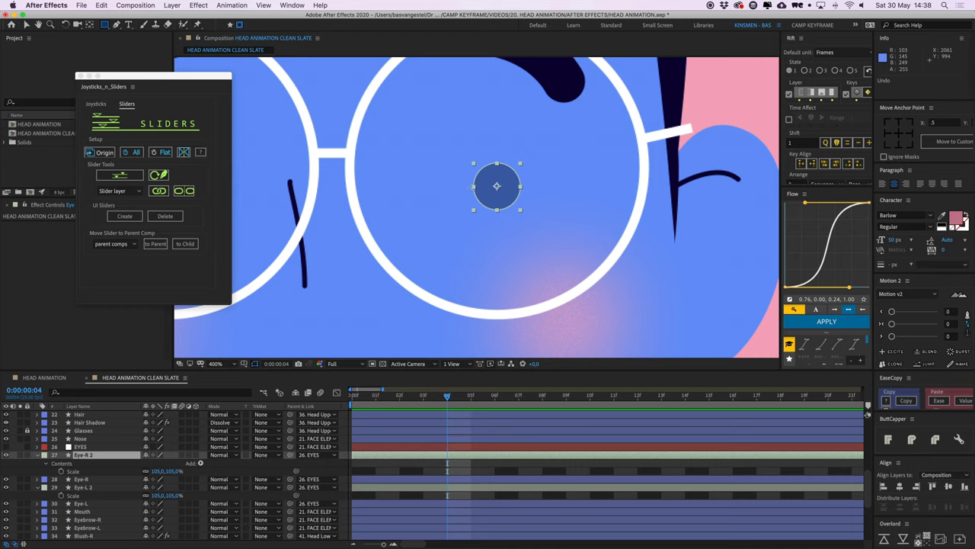
left_click_drag(468, 190, 528, 159)
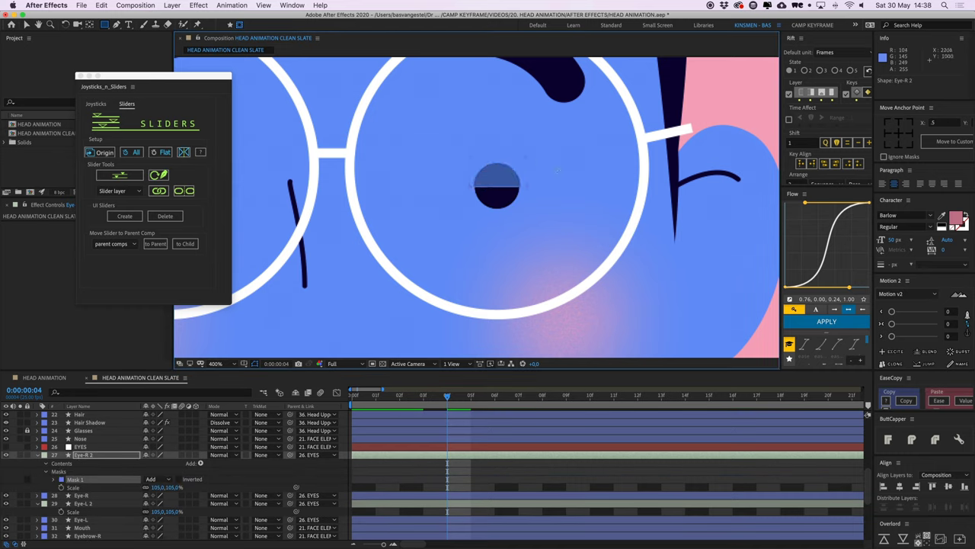
- Add a second rectangular mask on Eye-R 2 covering the lower half of the eye circle
left_click(407, 470)
left_click(406, 456)
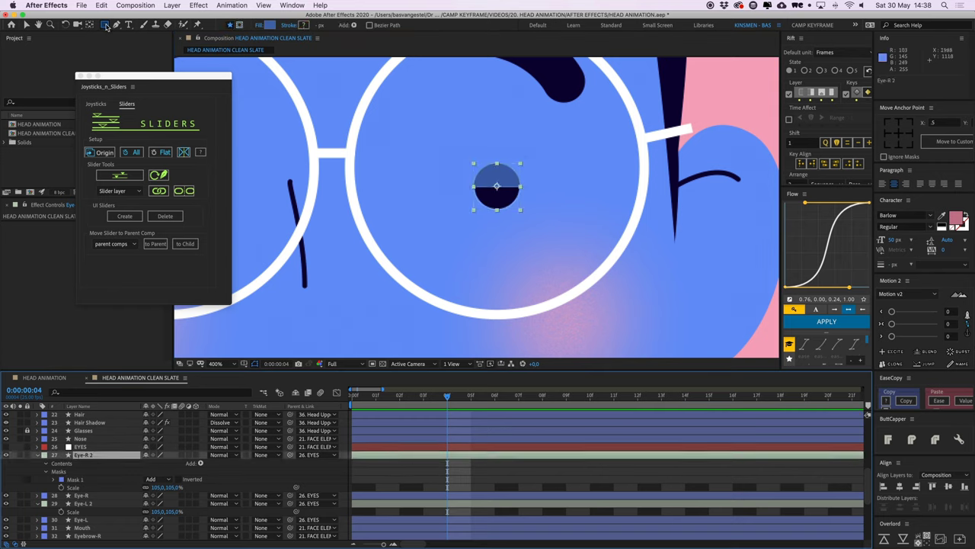
left_click(239, 25)
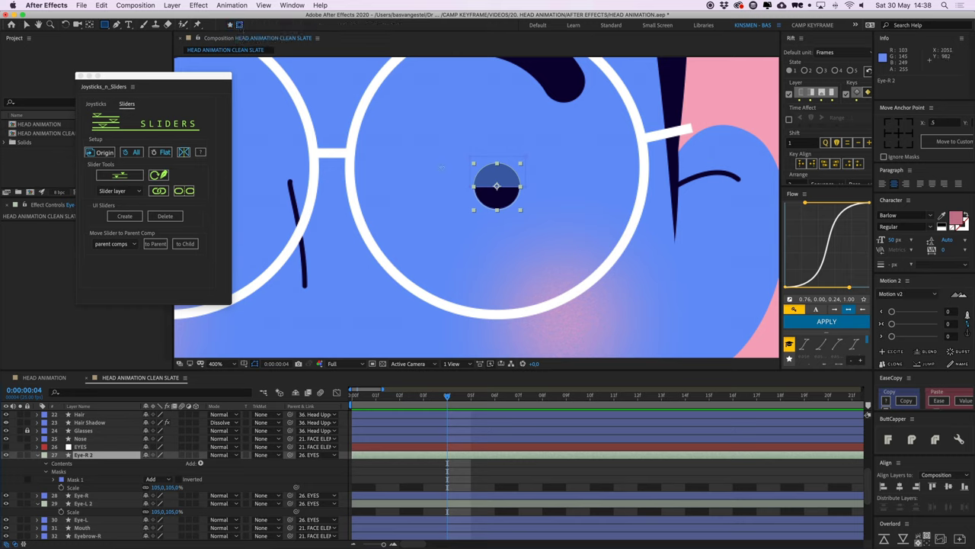
left_click_drag(473, 215, 527, 187)
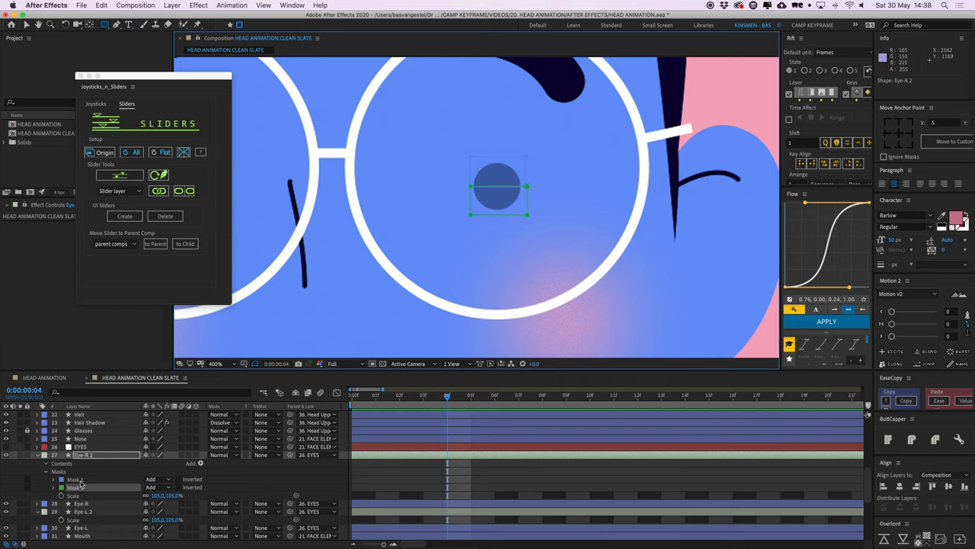
- Keyframe the Mask Path of both Eye-R 2 masks, move the keyframes to frame 0 and show only the animated properties
left_click(55, 480)
left_click(70, 487)
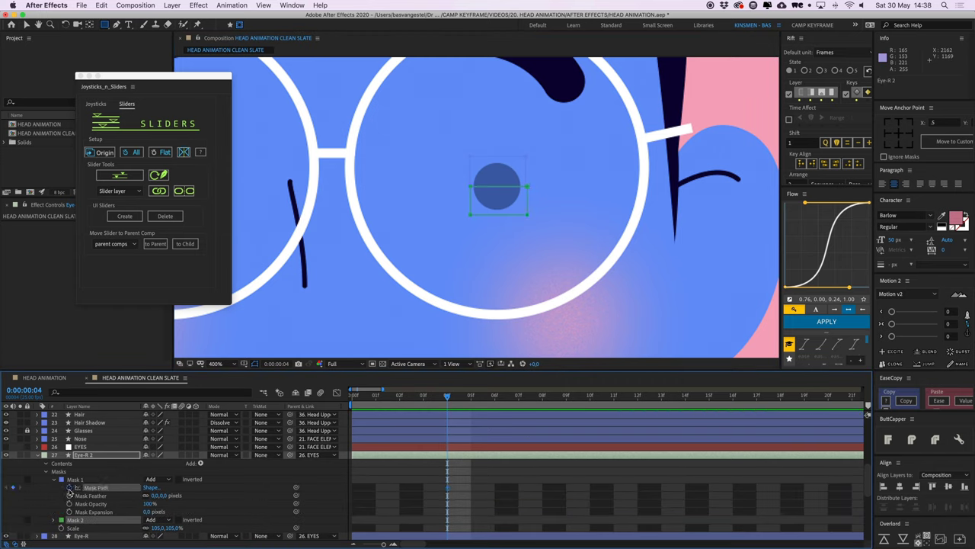
left_click(54, 519)
left_click(70, 510)
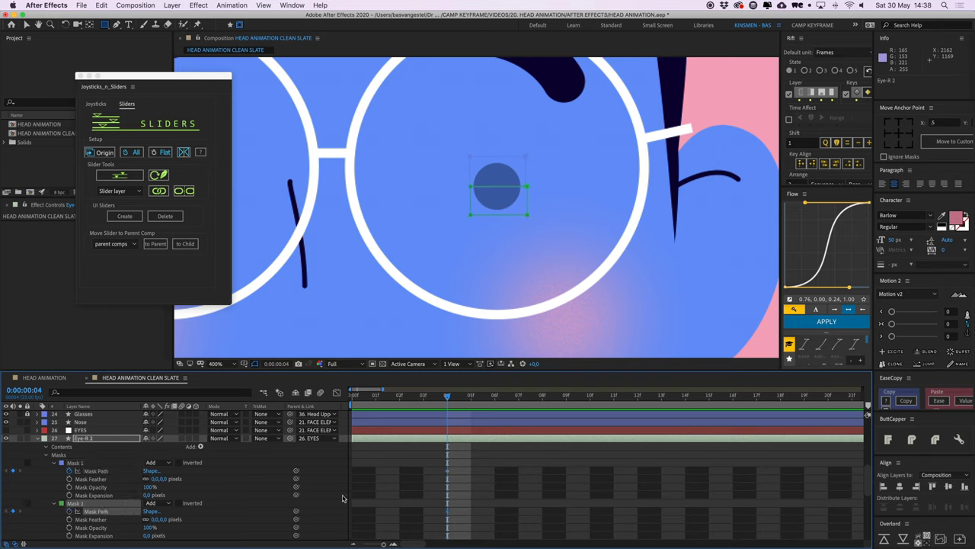
left_click_drag(464, 465, 352, 474)
key("u")
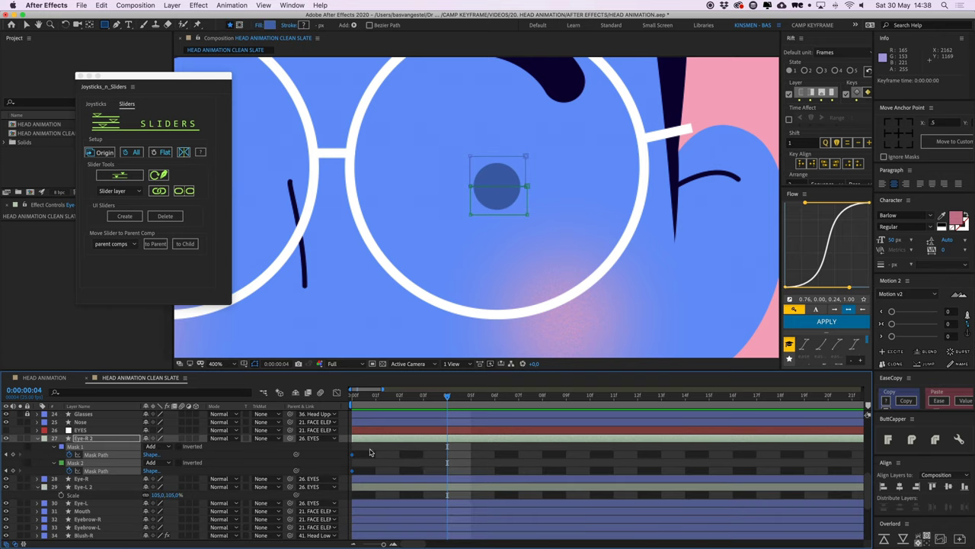
- Move the Mask Path keyframes of both Eye-R 2 masks to frame 1
left_click(370, 453)
key("Page_Up")
key("Page_Up")
key("Page_Up")
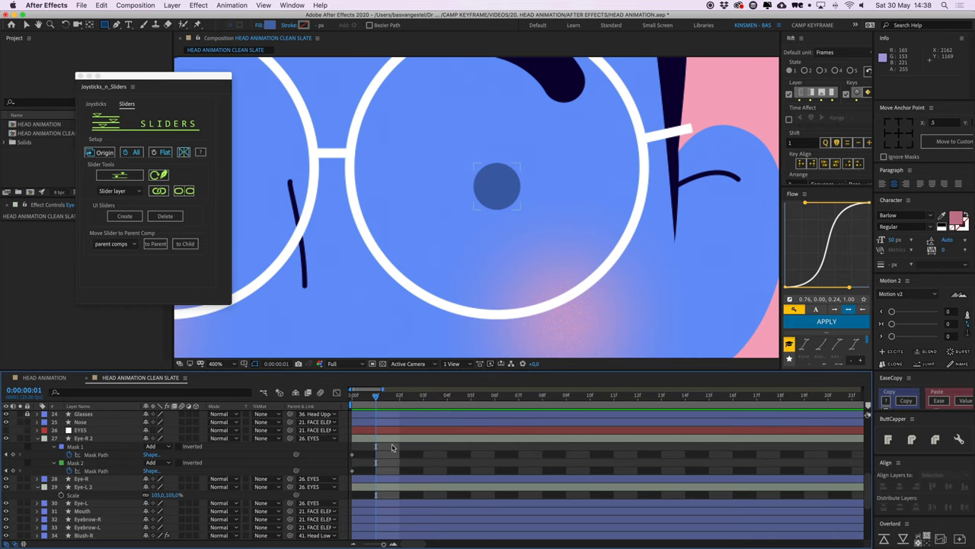
key("v")
left_click(395, 436)
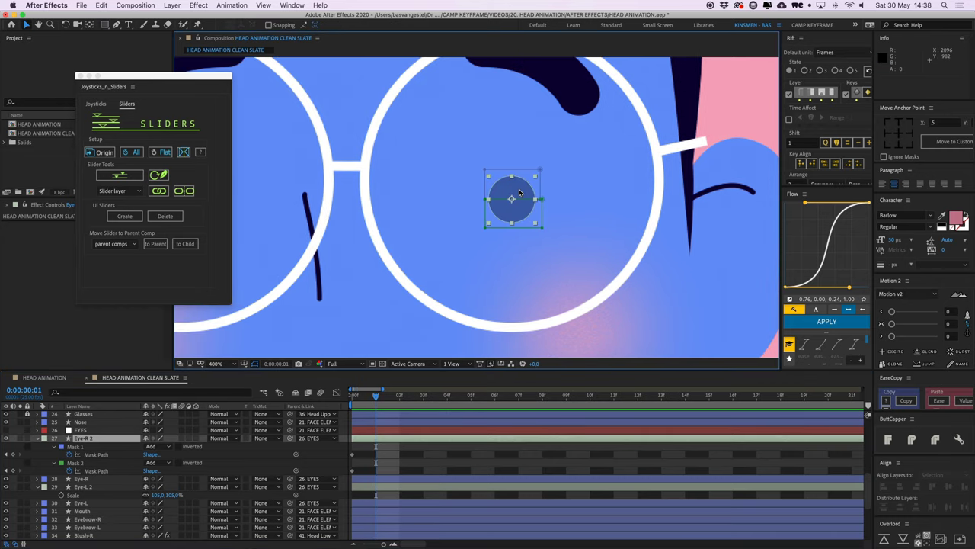
left_click(384, 447)
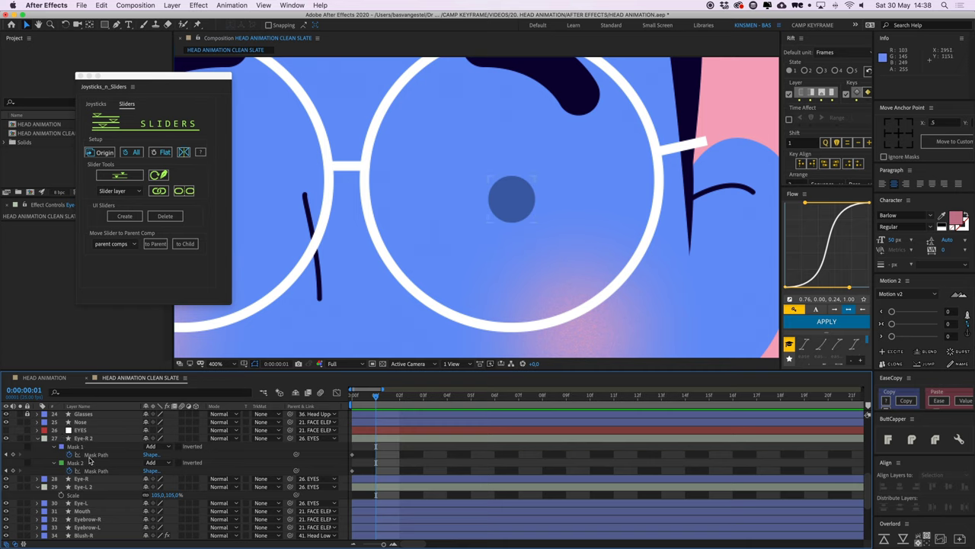
left_click_drag(368, 446, 376, 470)
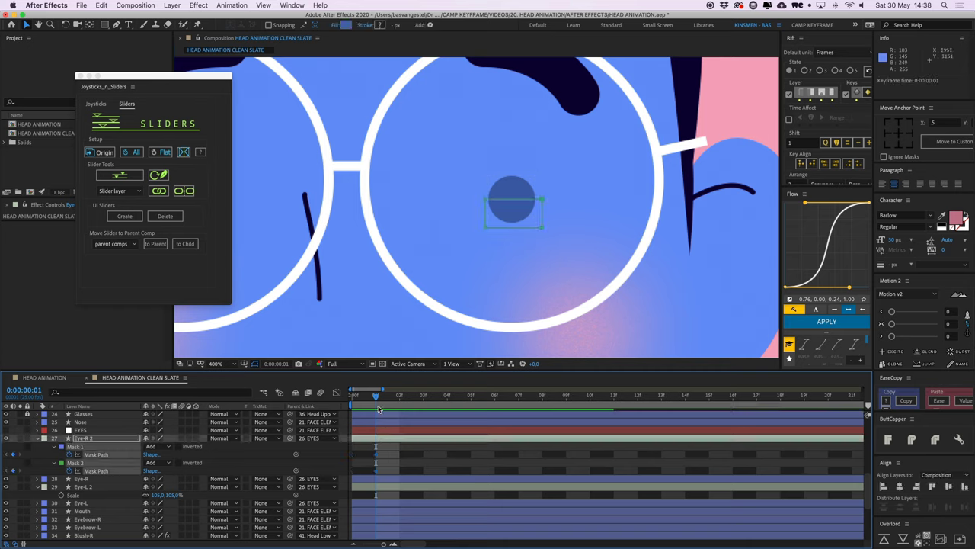
- At frame 0, collapse Mask 1 upward above the Eye-R 2 circle and Mask 2 downward below it to open the eye
left_click_drag(378, 398, 365, 401)
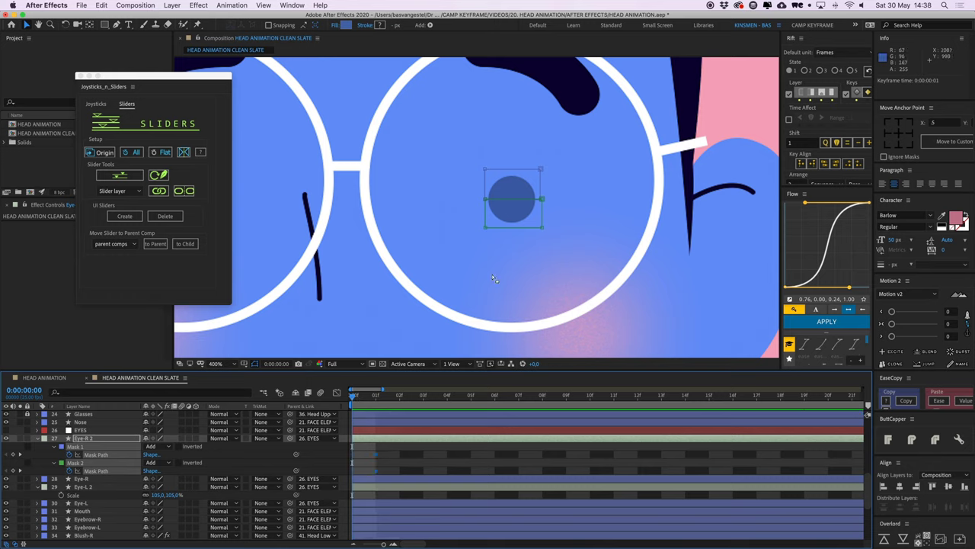
left_click(486, 200)
left_click_drag(542, 199, 542, 194, "shift")
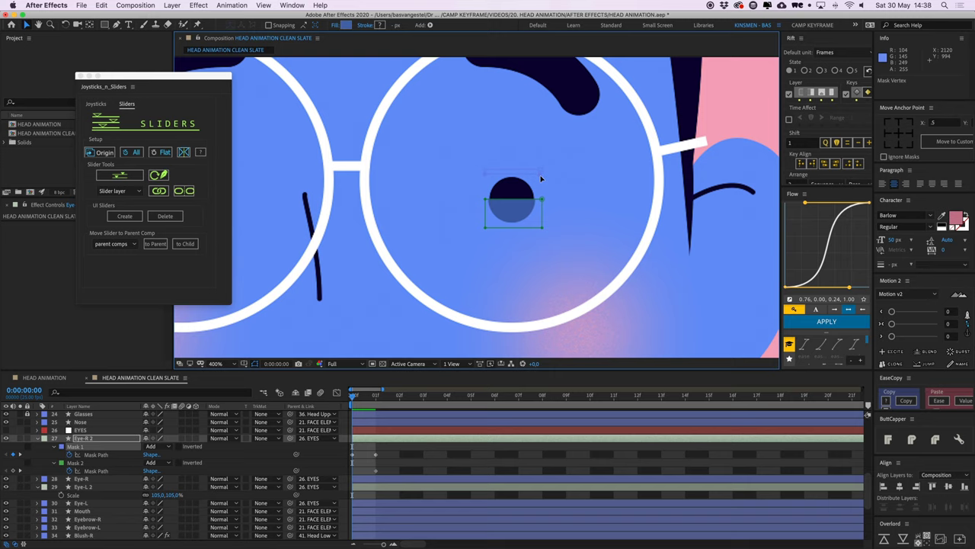
left_click(542, 201)
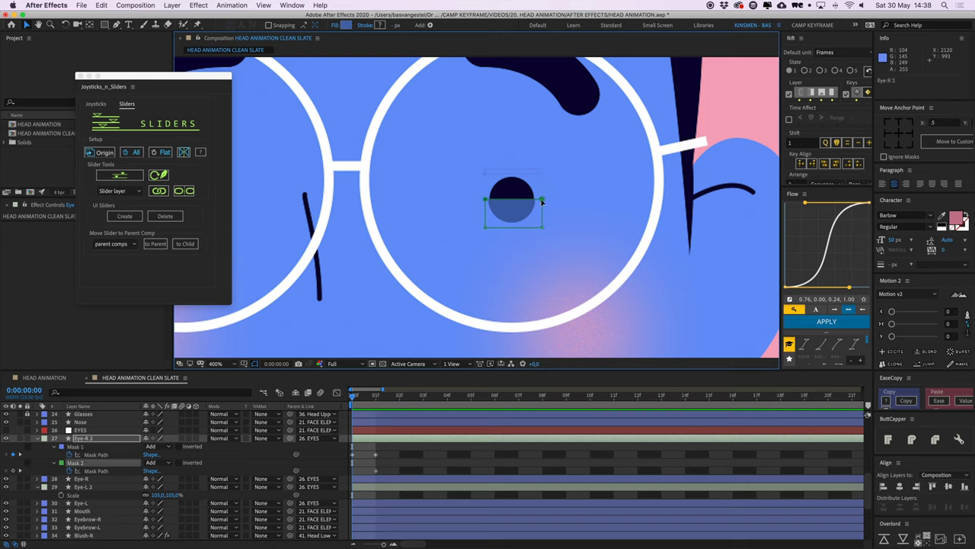
left_click_drag(541, 200, 540, 233)
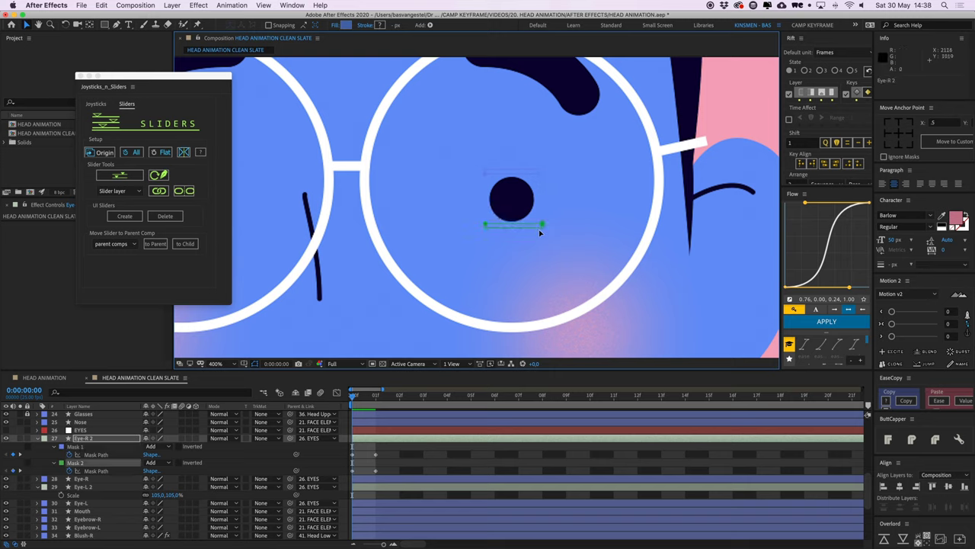
- Compare the open and closed states of the masked eye between frames 0 and 1
left_click(403, 451)
key("Page_Down")
key("Page_Up")
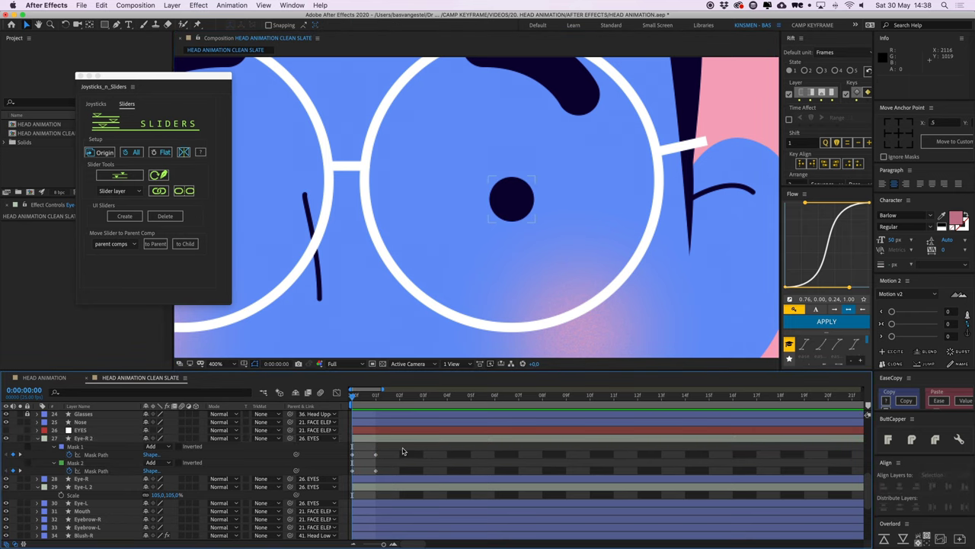
key("Page_Down")
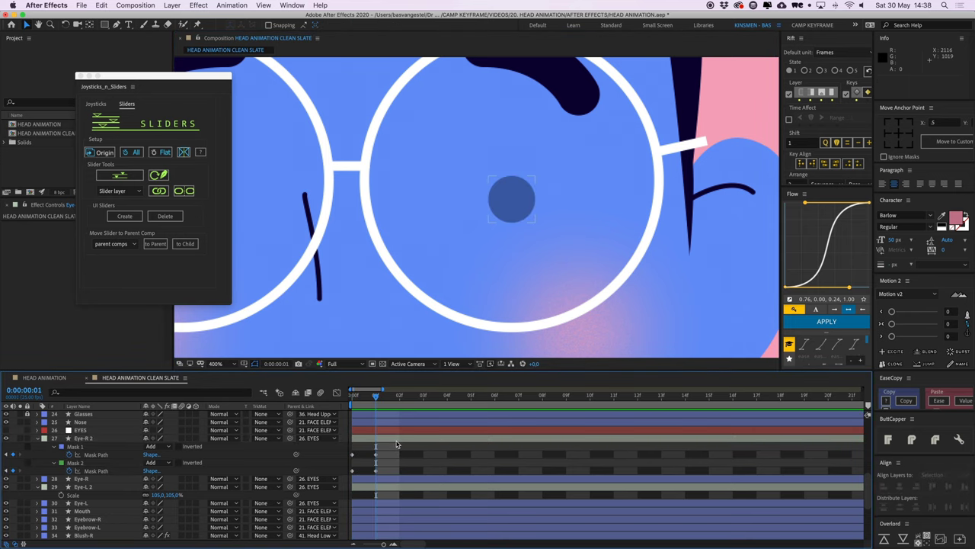
key("comma")
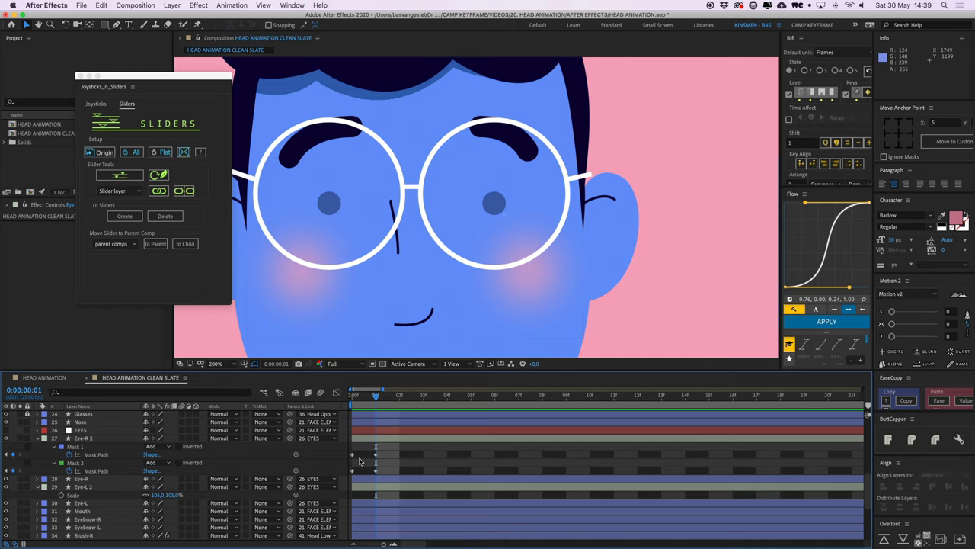
left_click_drag(378, 400, 349, 405)
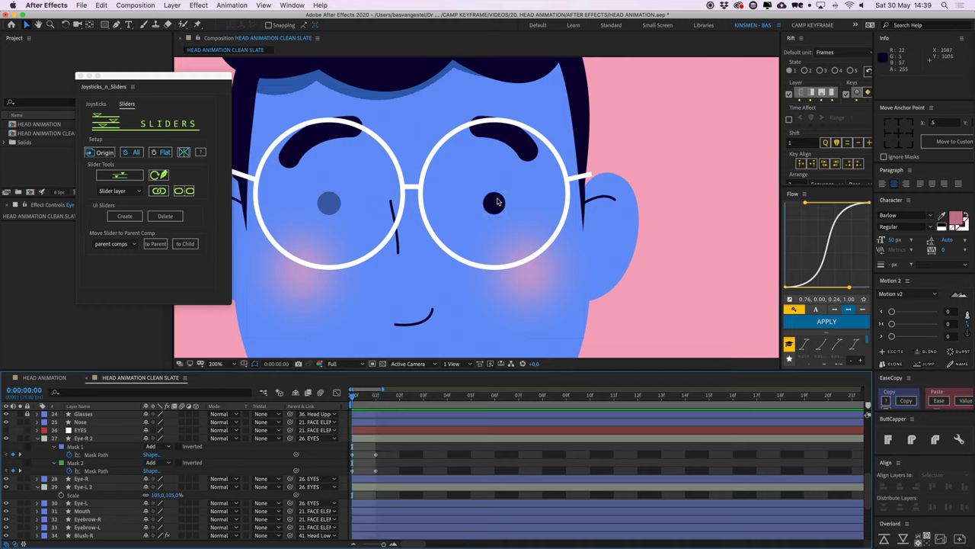
mouse_move(358, 399)
left_mouse_down()
mouse_move(367, 402)
mouse_move(355, 409)
mouse_move(372, 409)
left_mouse_up()
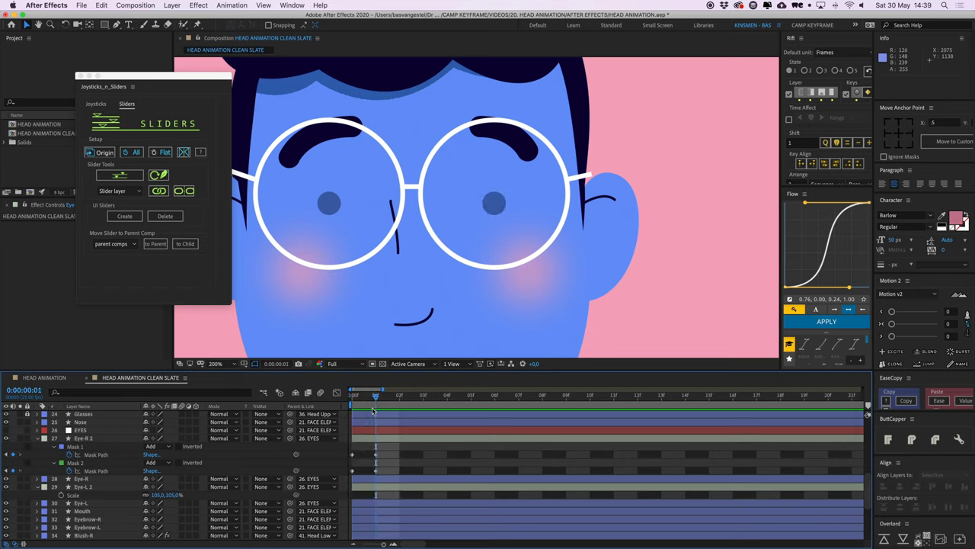
- Copy the Mask Path keyframes of both Eye-R 2 masks to Eye-L 2, shift them to start at frame 0, and compare frames 0 and 1
left_click_drag(391, 454, 350, 477)
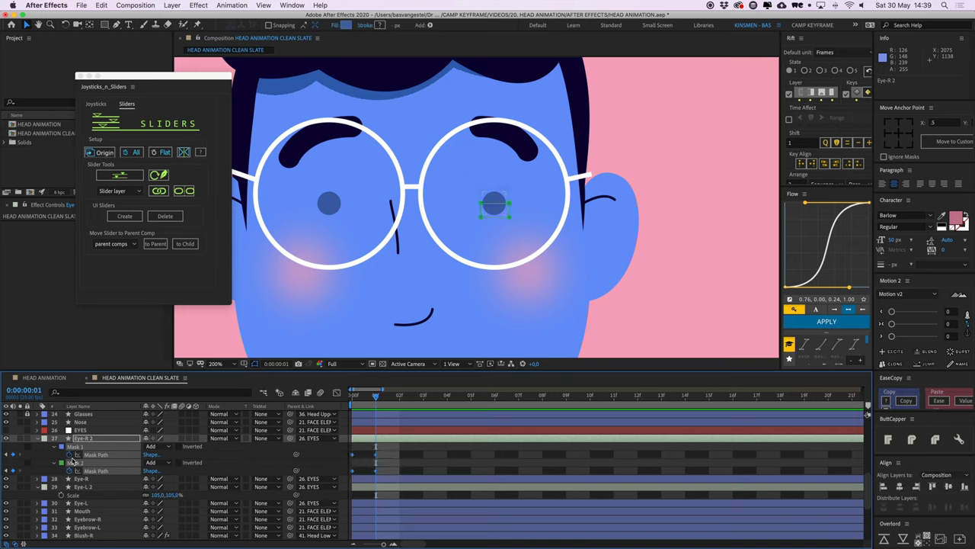
key("super+c")
left_click(384, 489)
key("super+v")
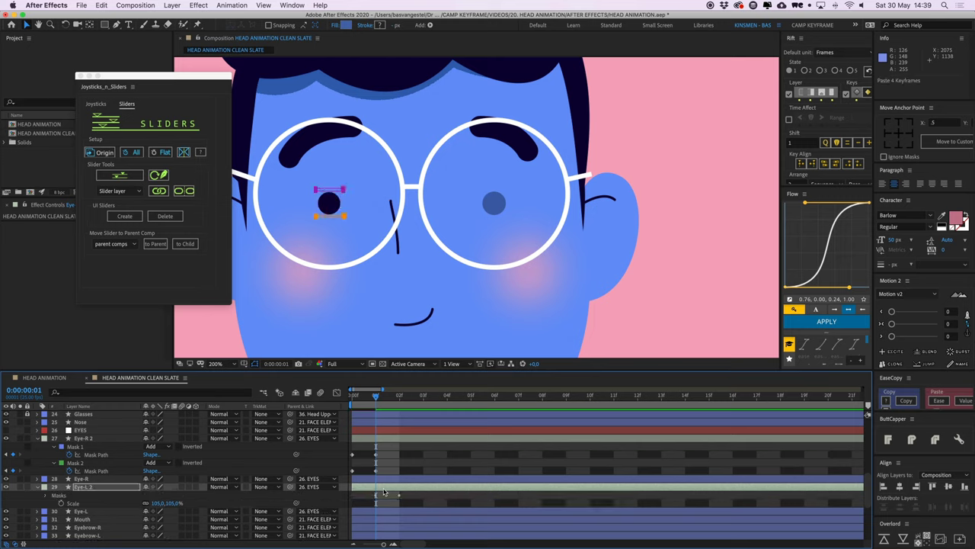
key("u")
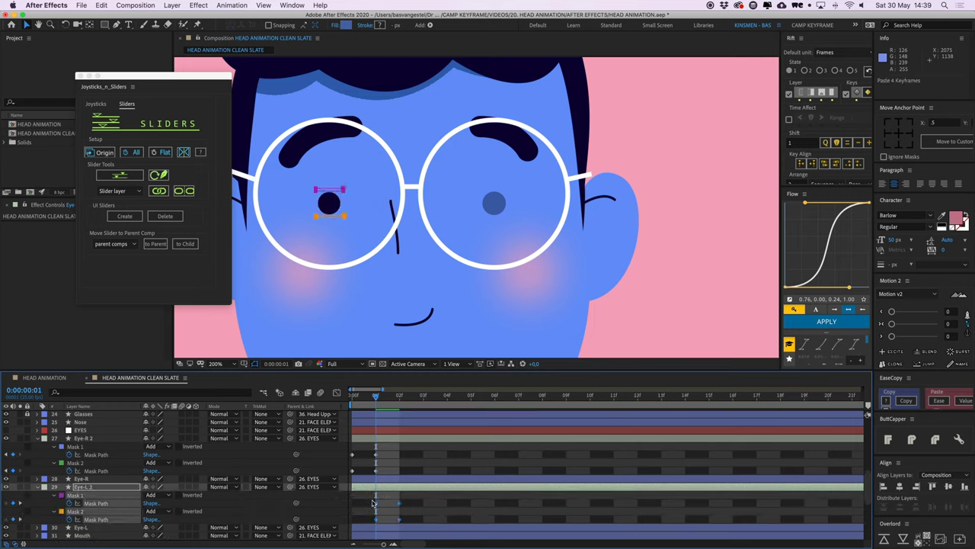
left_click_drag(375, 507, 357, 510)
left_click(364, 397)
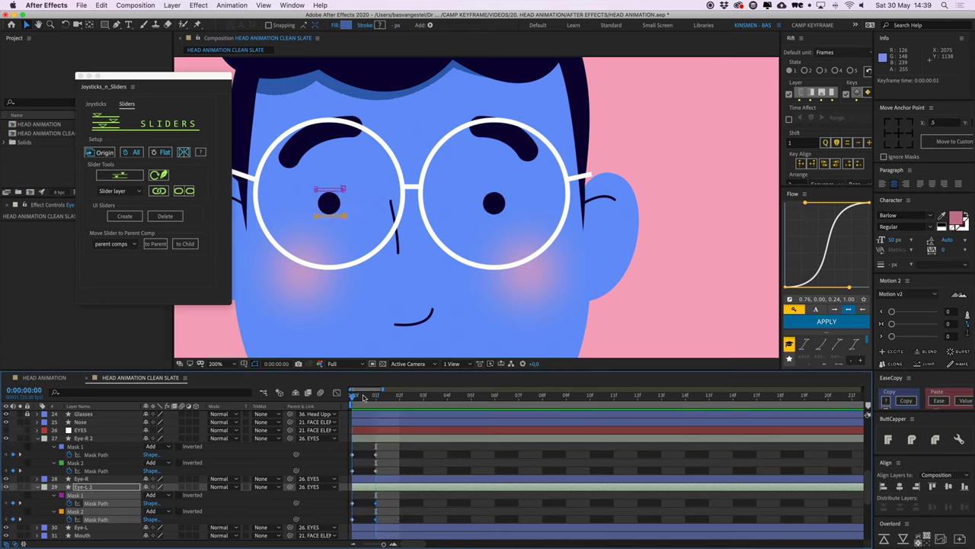
left_click_drag(364, 397, 366, 399)
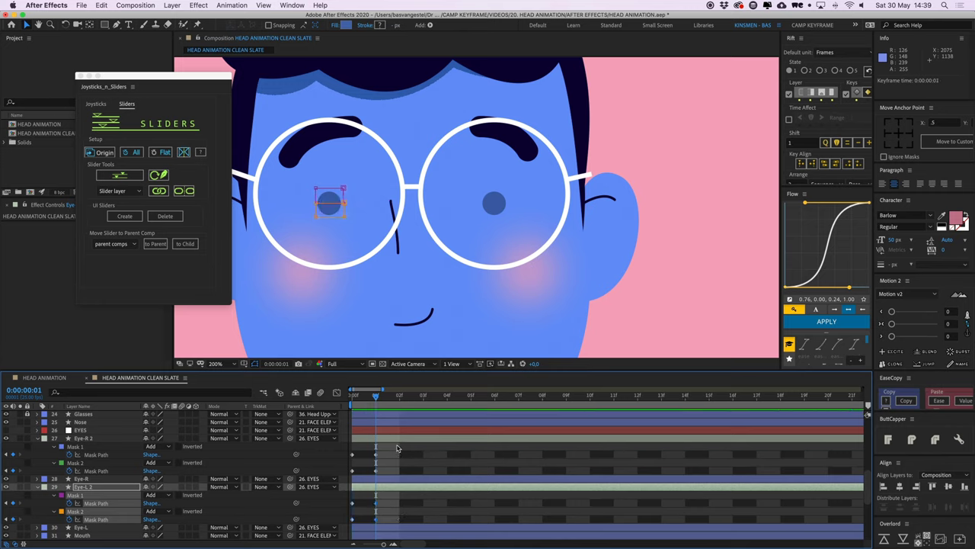
- Create a slider null named Eyelids Control from the keyed Eye-R 2 and Eye-L 2 layers
left_click(386, 439, "shift")
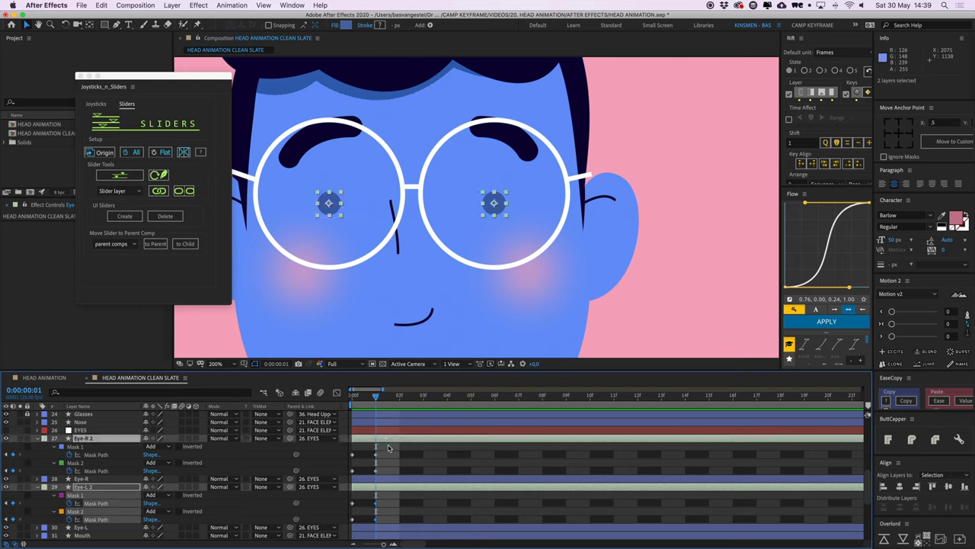
left_click(117, 173)
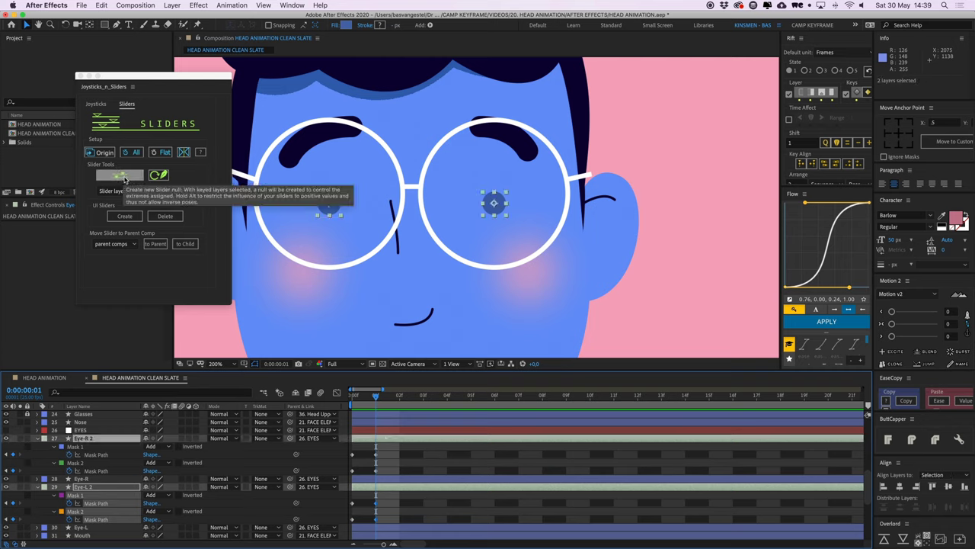
left_click(126, 177)
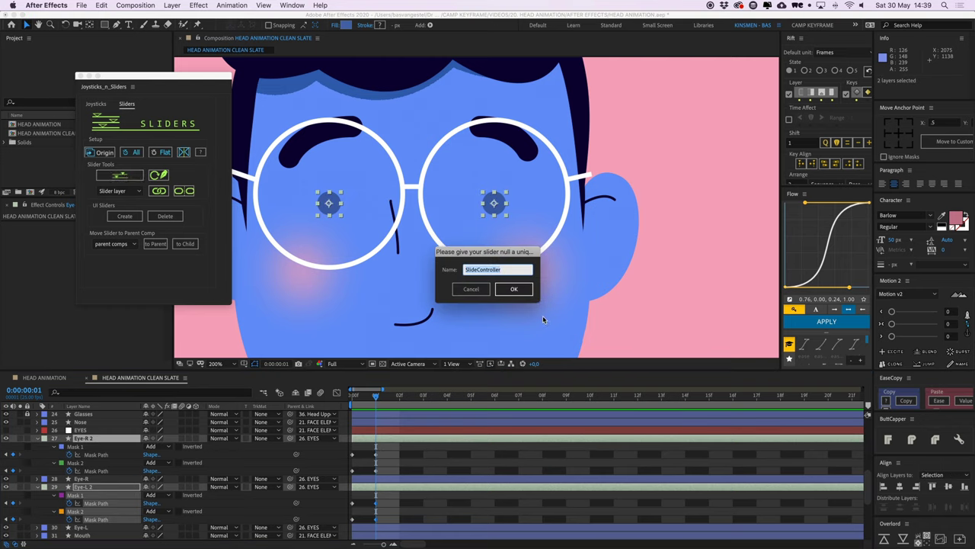
type("Eyelids")
left_click(514, 289)
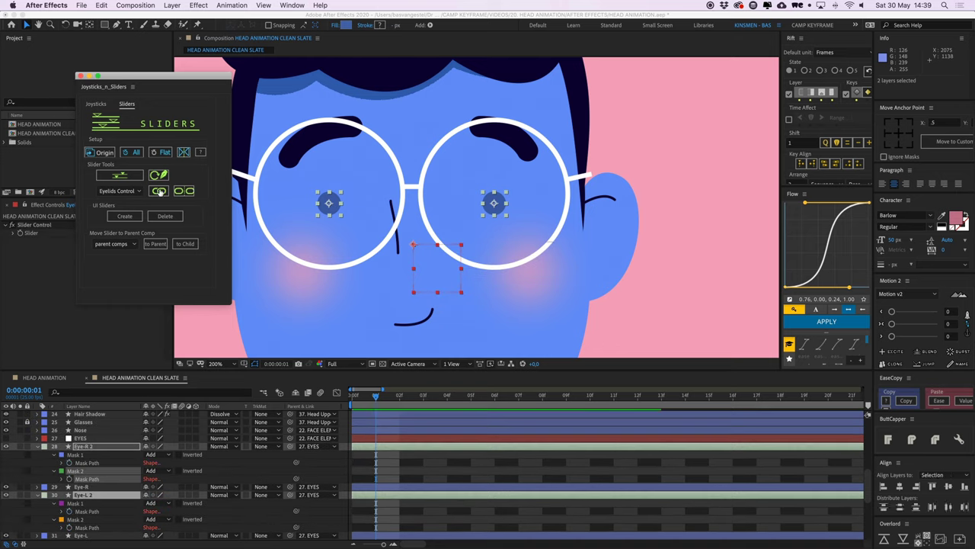
- Test the Eyelids Control null by raising its Slider value to close both eyes, and undo each change
left_click(111, 415)
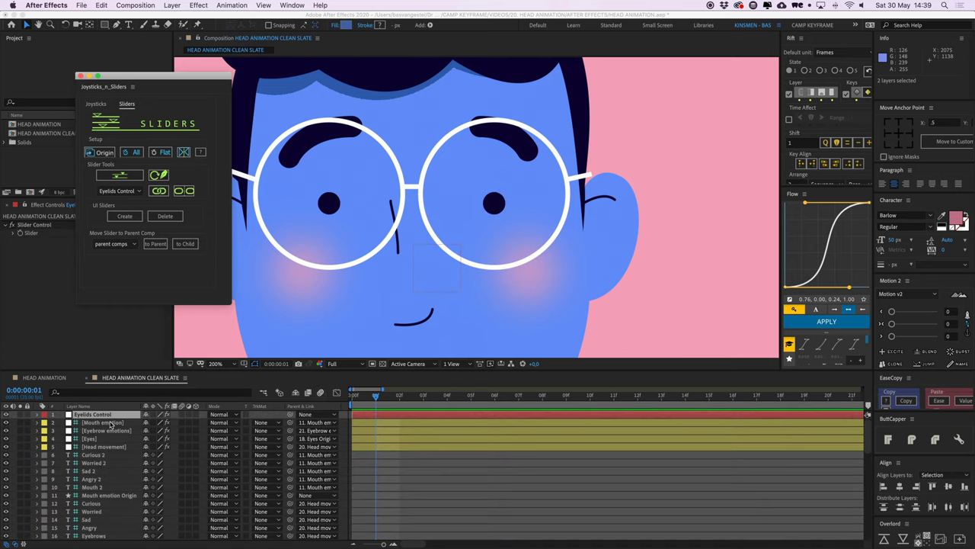
key("comma")
key("comma")
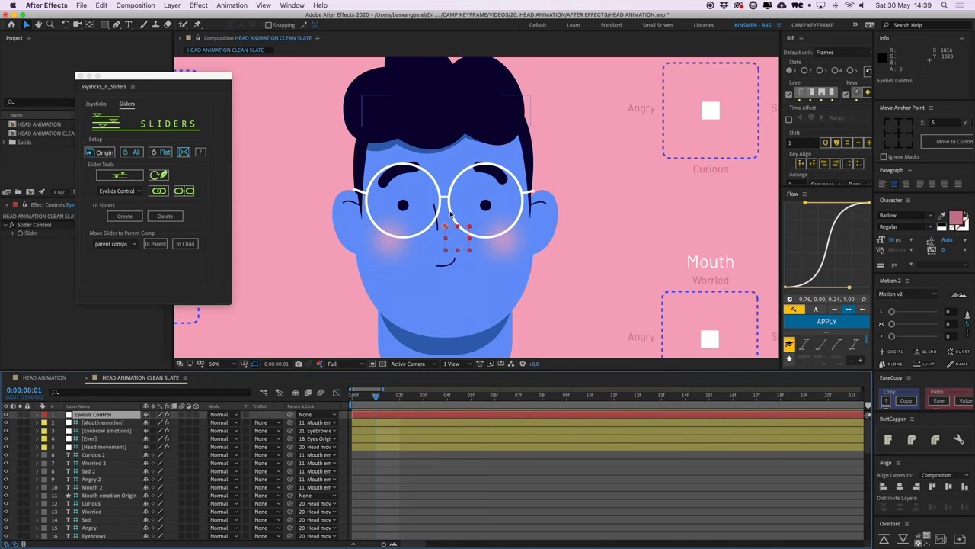
left_click_drag(161, 77, 735, 101)
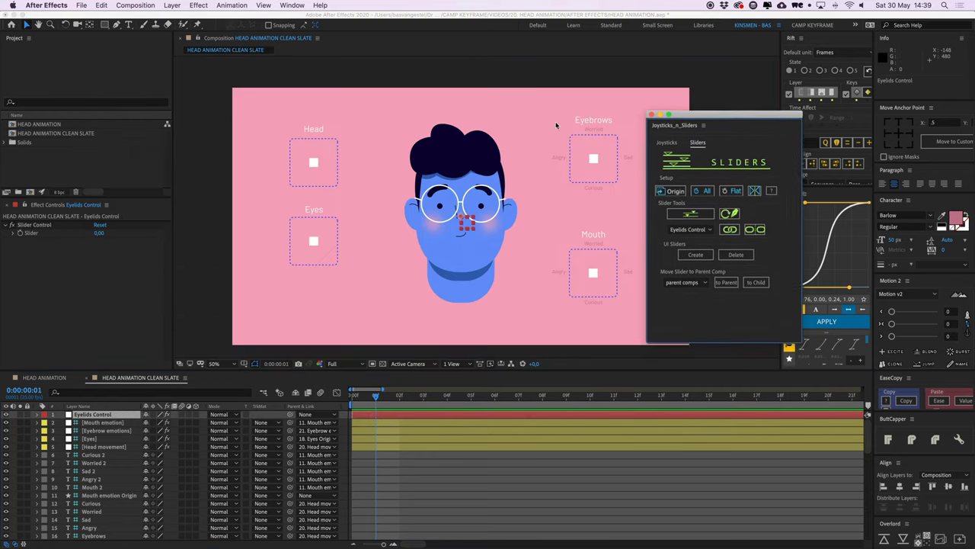
left_click(47, 226)
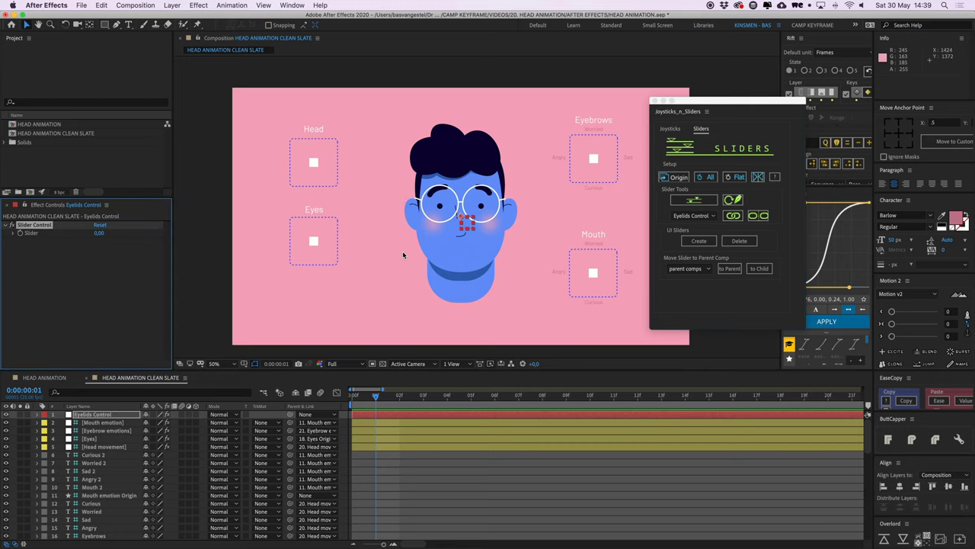
scroll(402, 253, "up", 2)
left_click_drag(100, 233, 120, 233)
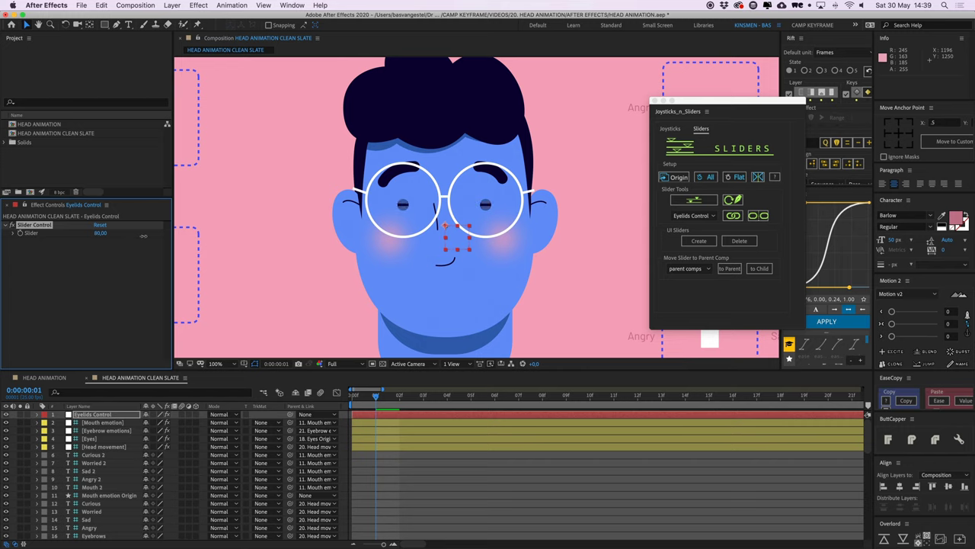
key("super+z")
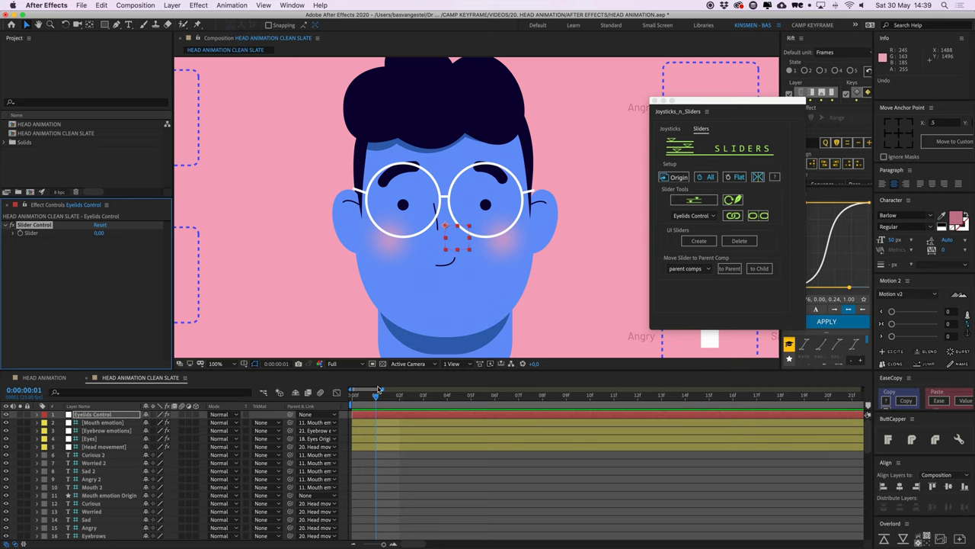
key("period")
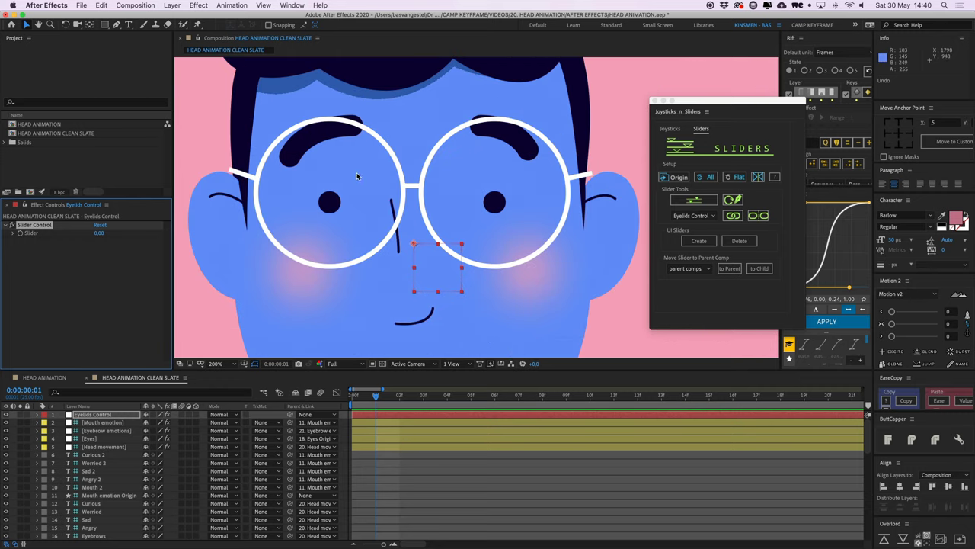
left_click_drag(104, 234, 115, 234)
key("super+z")
- Set the Eyelids Control layer's label colour to Purple, and test its Slider value once more before undoing that change
left_click(45, 415)
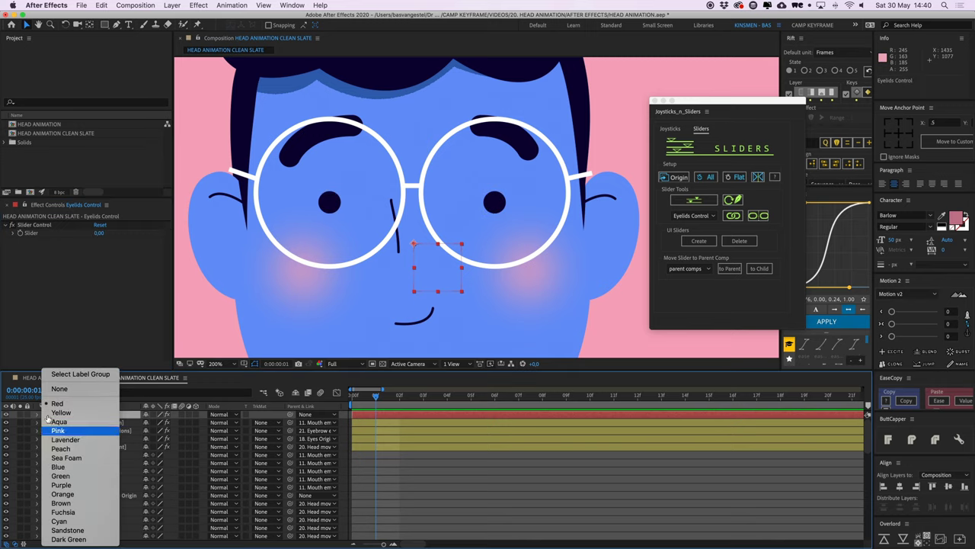
left_click(61, 485)
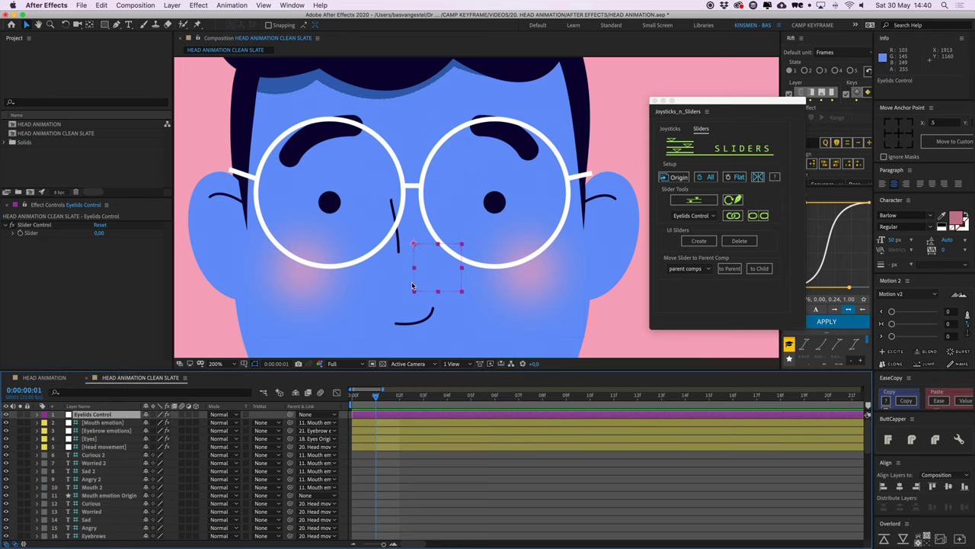
scroll(411, 286, "down", 2)
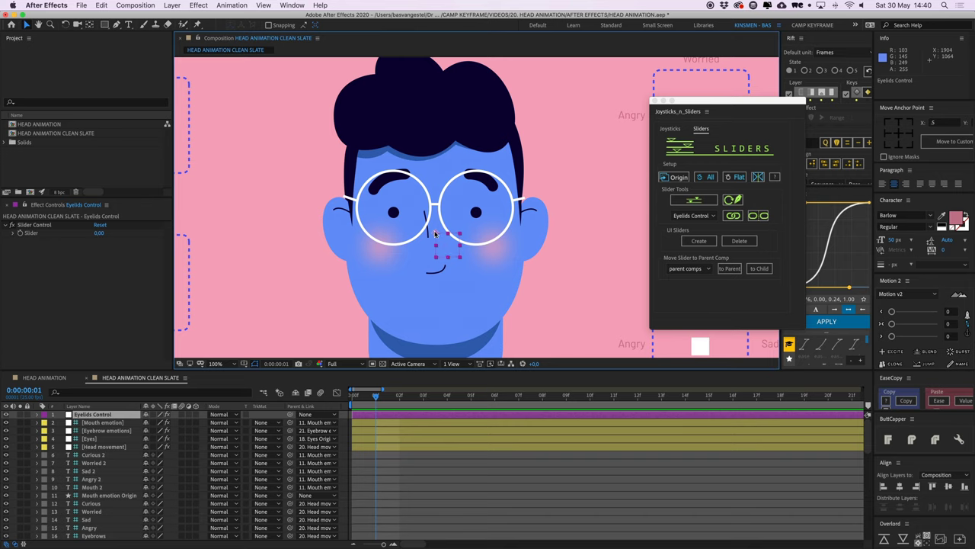
scroll(435, 234, "down", 1)
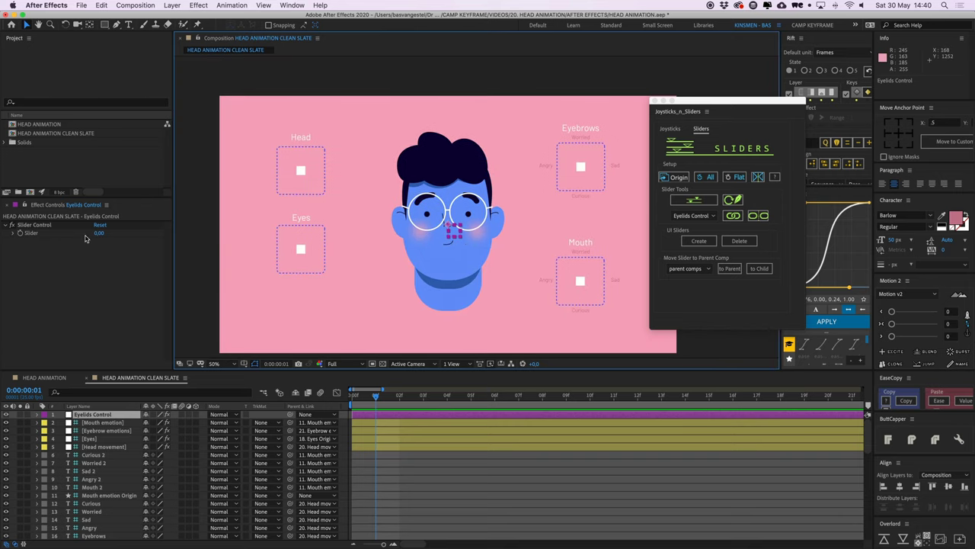
left_click_drag(98, 232, 117, 235)
key("super+z")
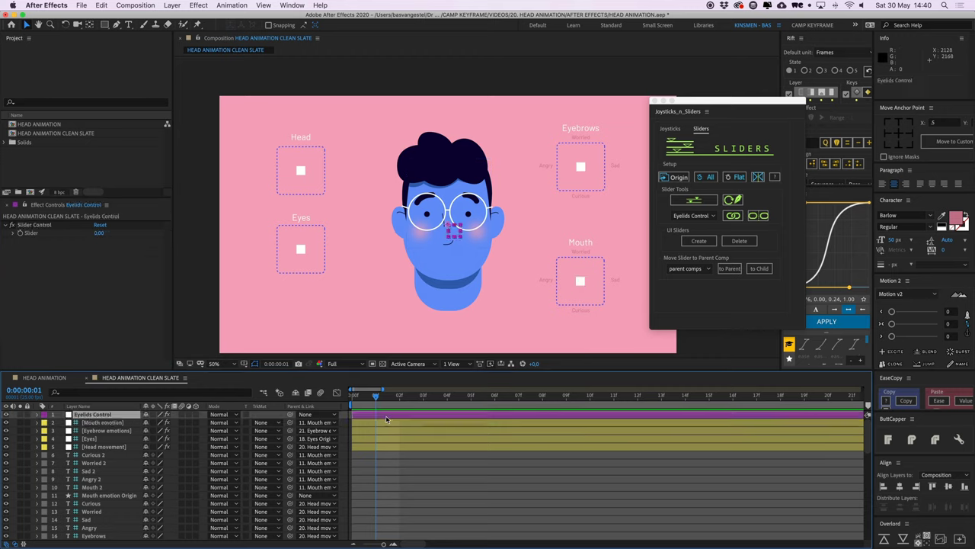
- Create an on-screen UI slider from the Slider Control effect of the Eyelids Control layer
left_click(35, 226)
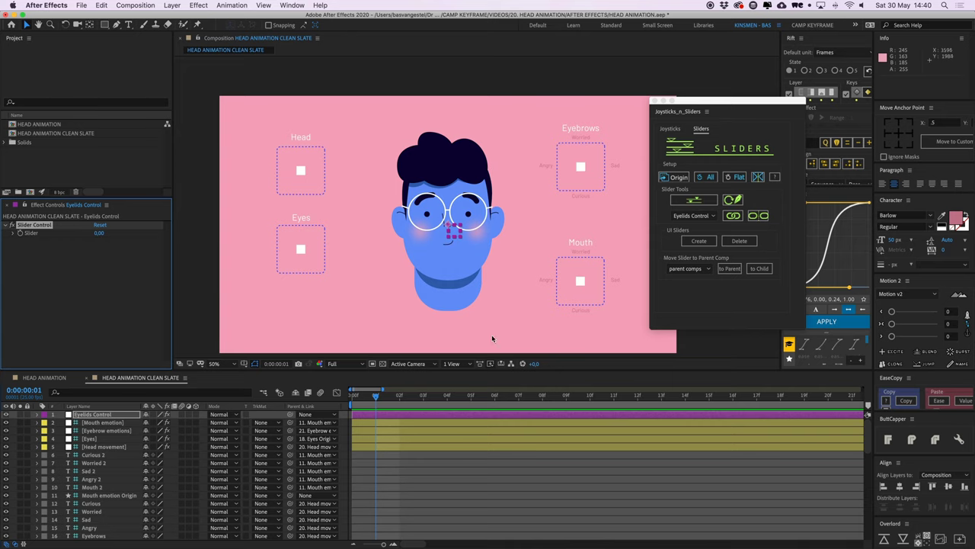
left_click(699, 241)
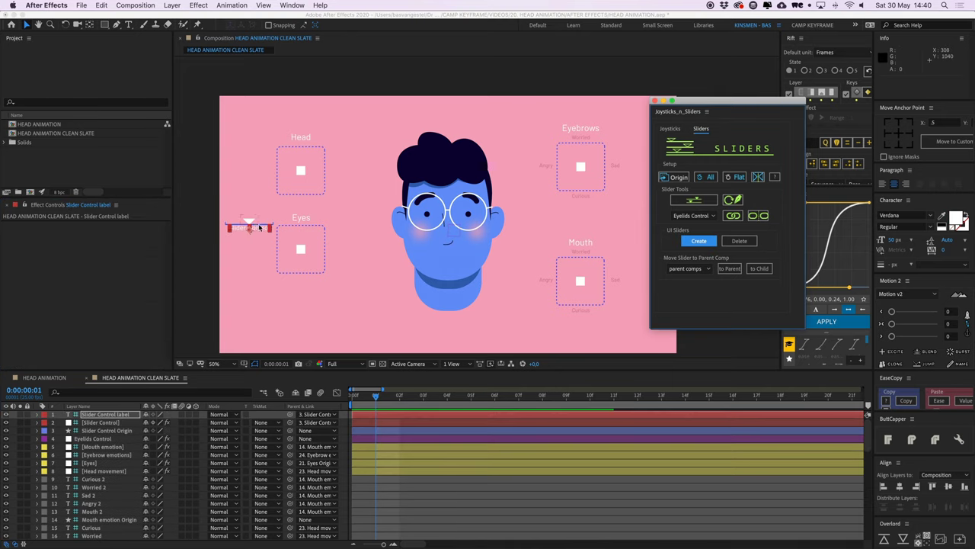
left_click(312, 284)
- Move the Eyes joystick down and place the new UI slider between the Head and Eyes joysticks
scroll(31, 488, "down", 5)
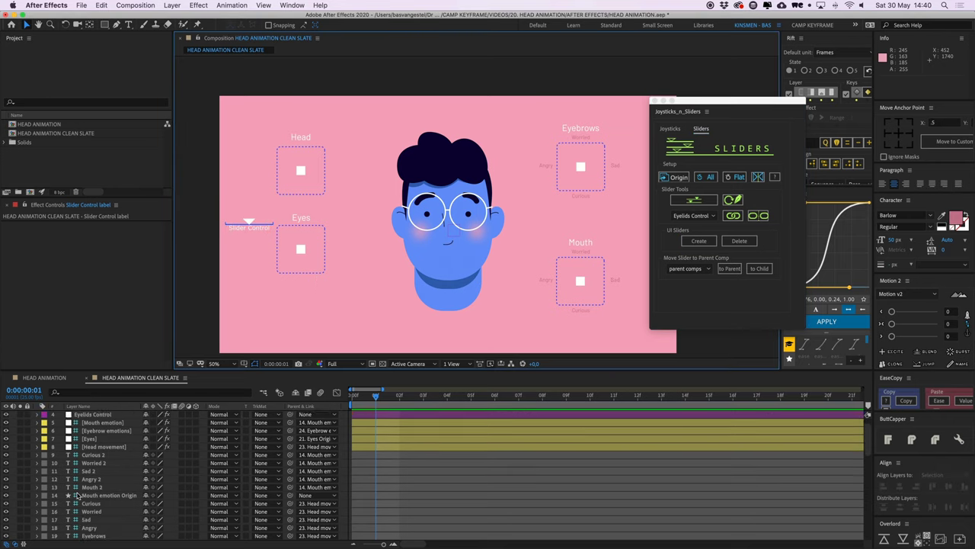
left_click(323, 273)
left_click_drag(317, 283, 316, 302)
left_click(255, 225)
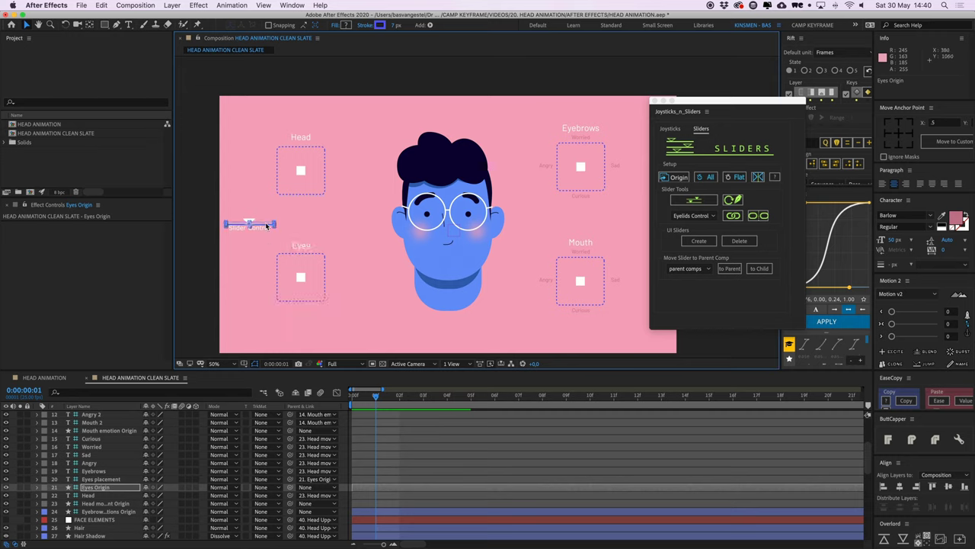
left_click_drag(319, 227, 320, 226)
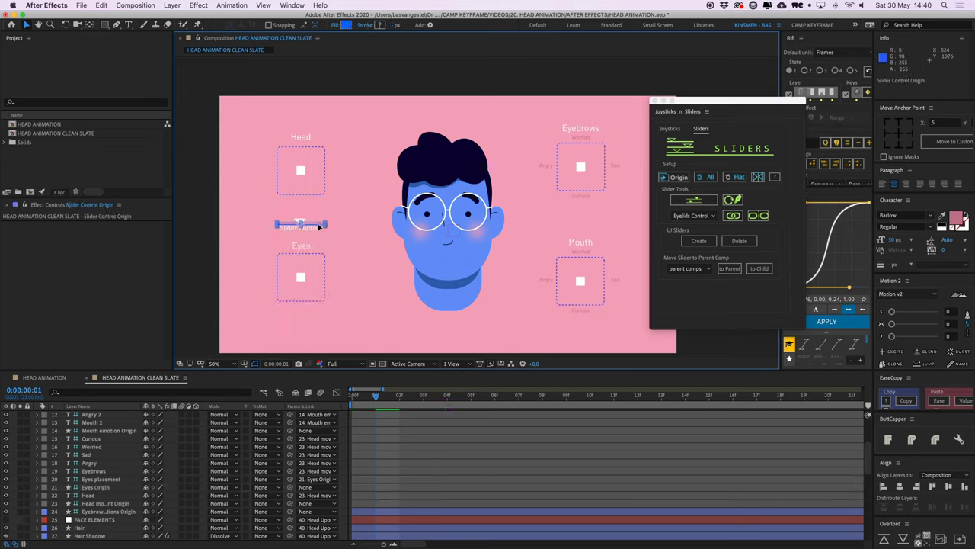
- Replace the UI slider's label text with Eyelids and nudge the label slightly further below the slider line
left_click(309, 228)
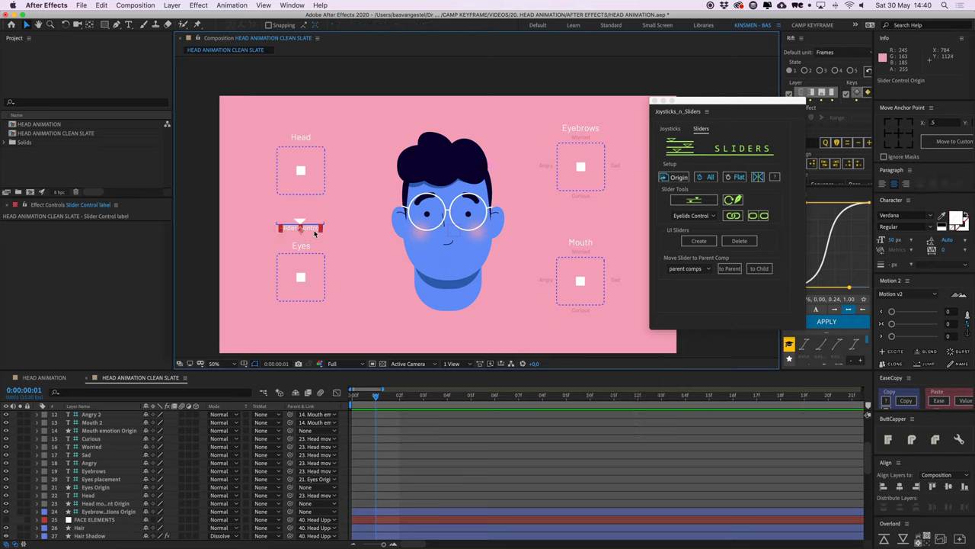
left_click(654, 102)
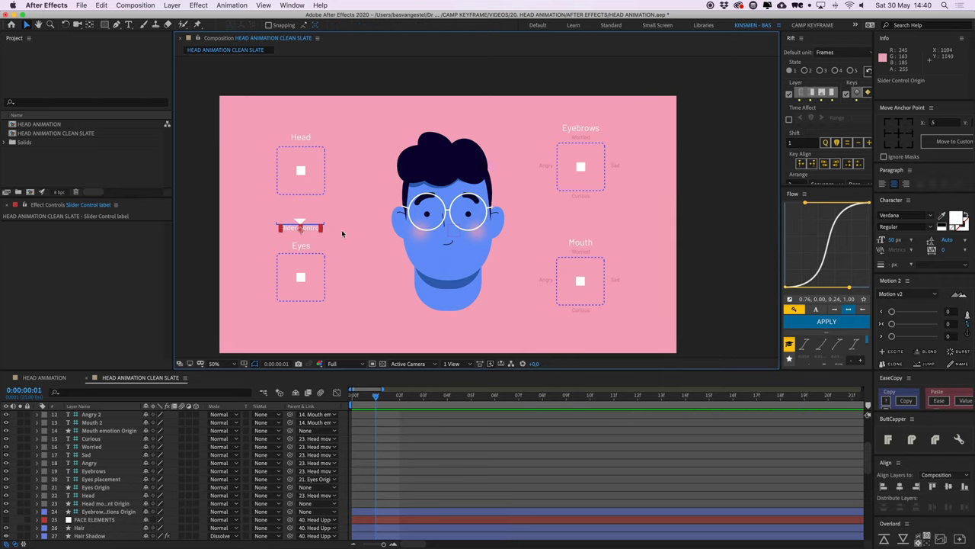
double_click(311, 228)
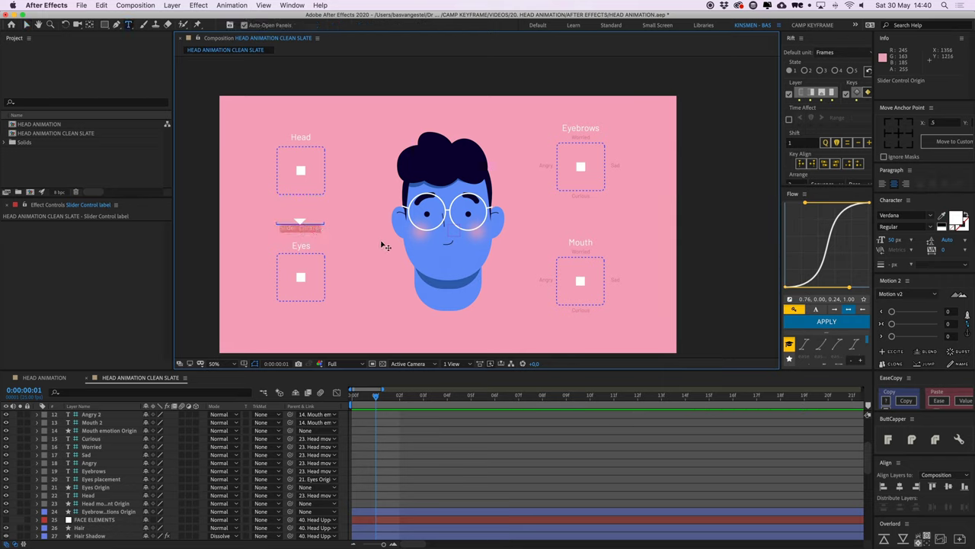
key("BackSpace")
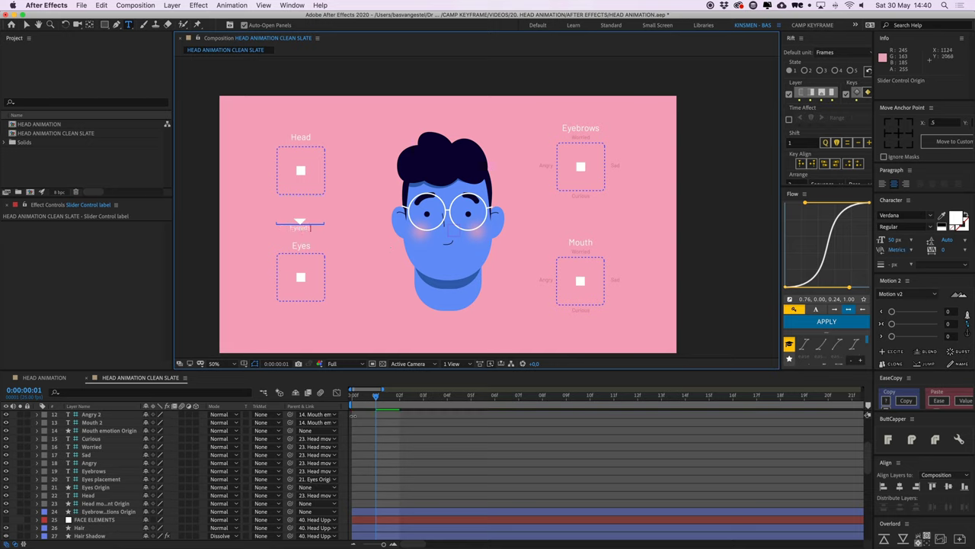
left_click(353, 419)
left_click(27, 25)
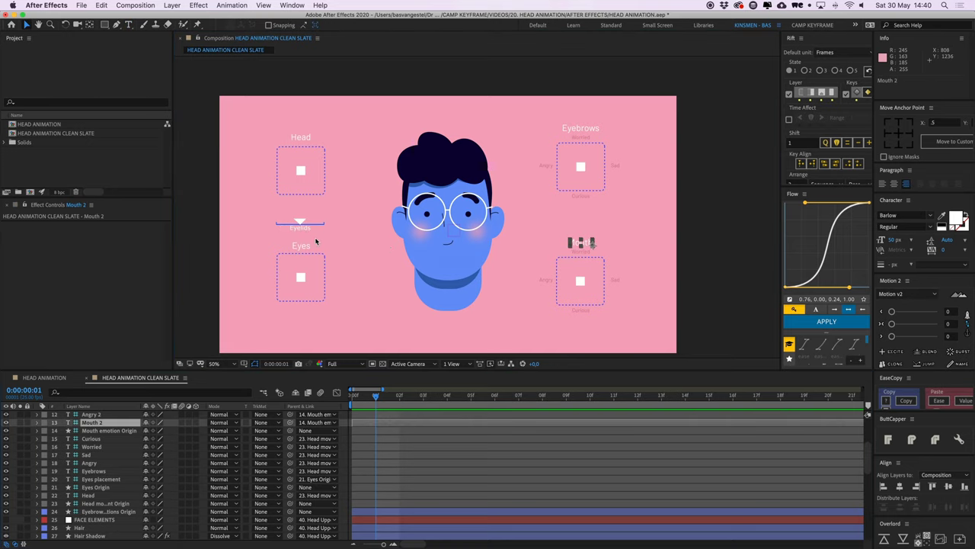
left_click(307, 229)
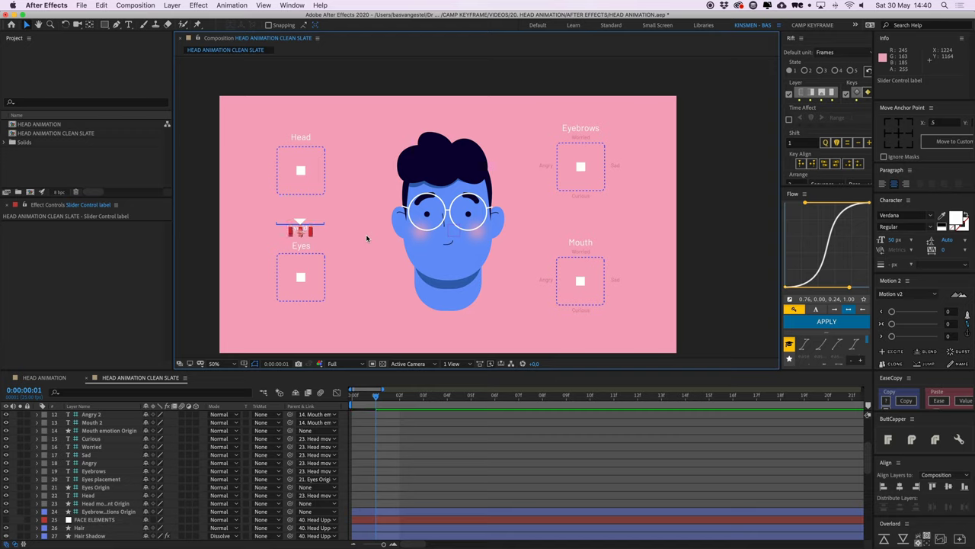
- Nudge the Eyelids slider right to align it with the joysticks, and shift the Eyes joystick down a little for more spacing
left_click(324, 227)
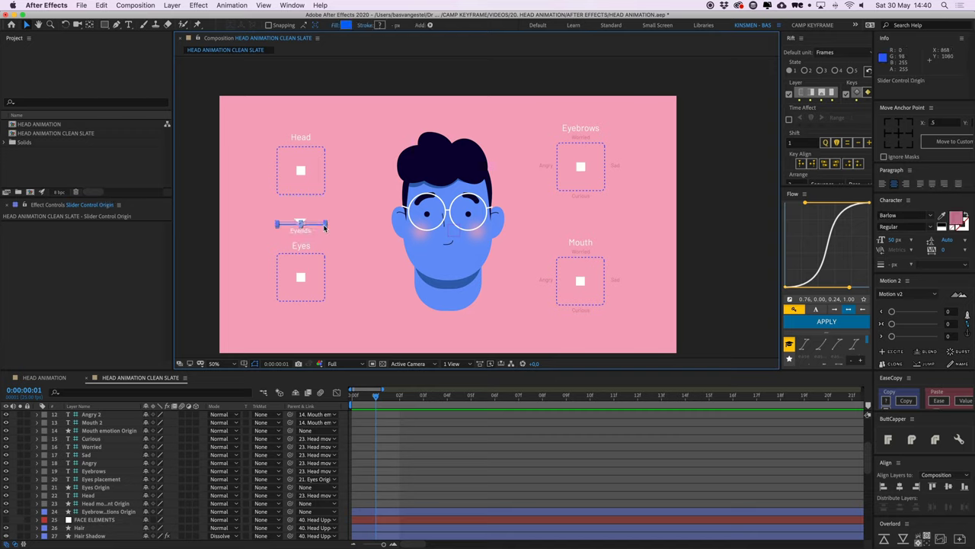
left_click(327, 267)
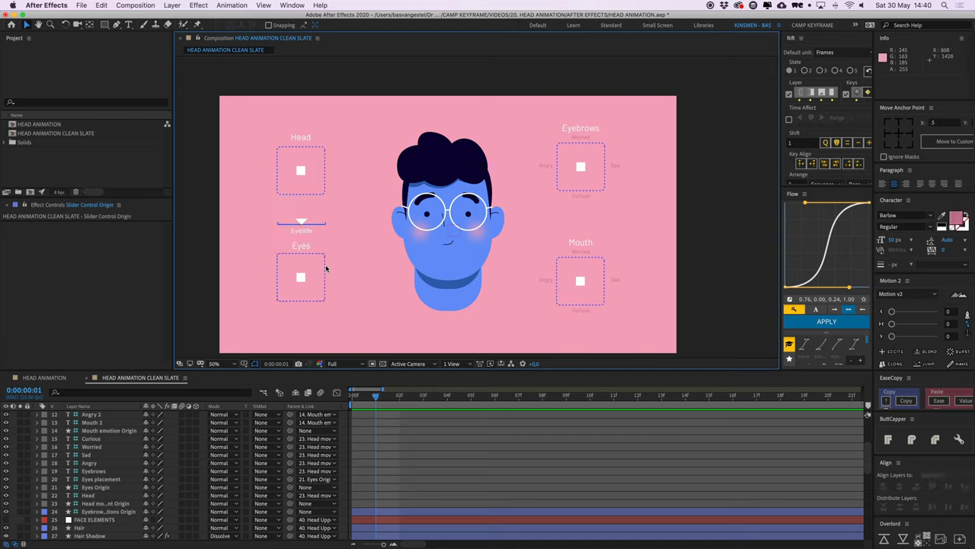
left_click(325, 268)
key("shift+Down")
key("shift+Down")
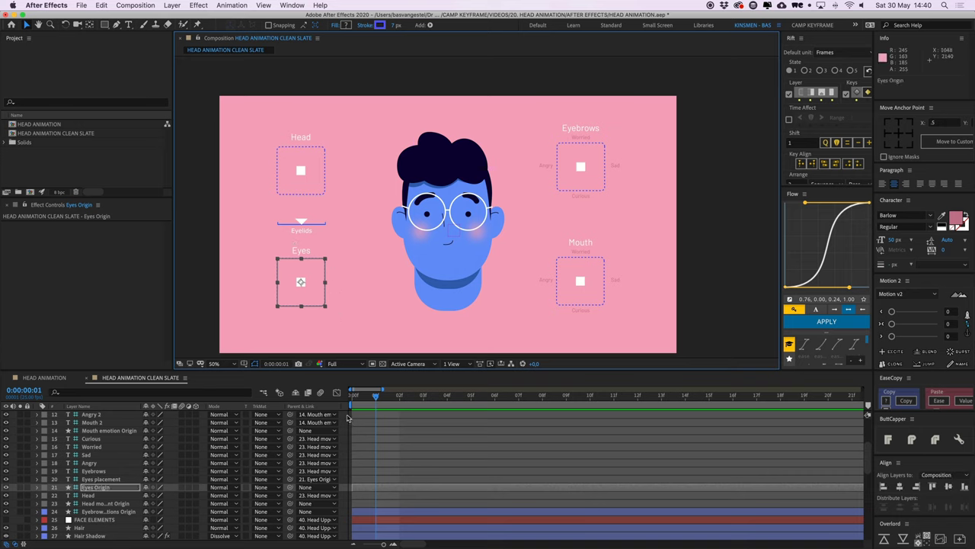
- Remove the label colour from the Slider Control label and Slider Control layers and move both below the Head movement layer
left_click(349, 418)
scroll(351, 424, "up", 5)
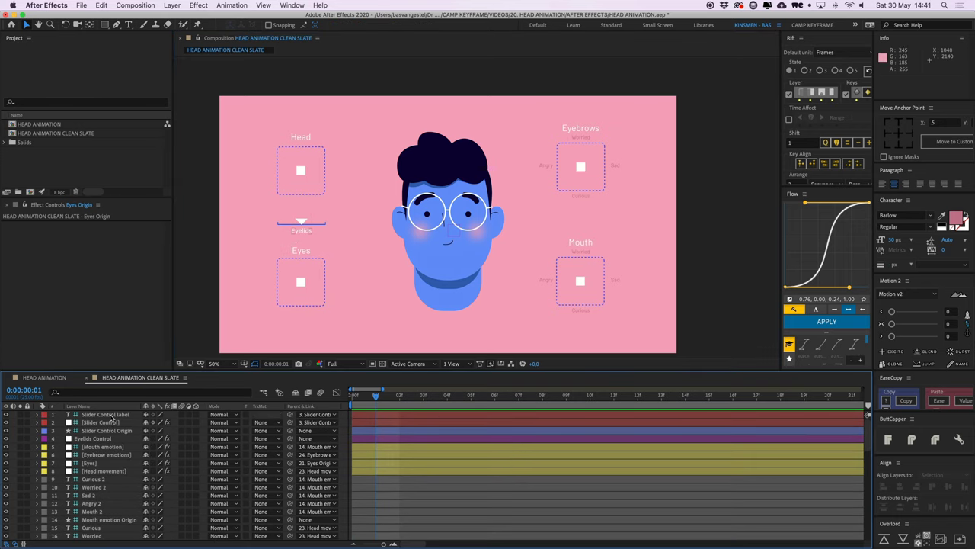
left_click(112, 415)
left_click(111, 422, "shift")
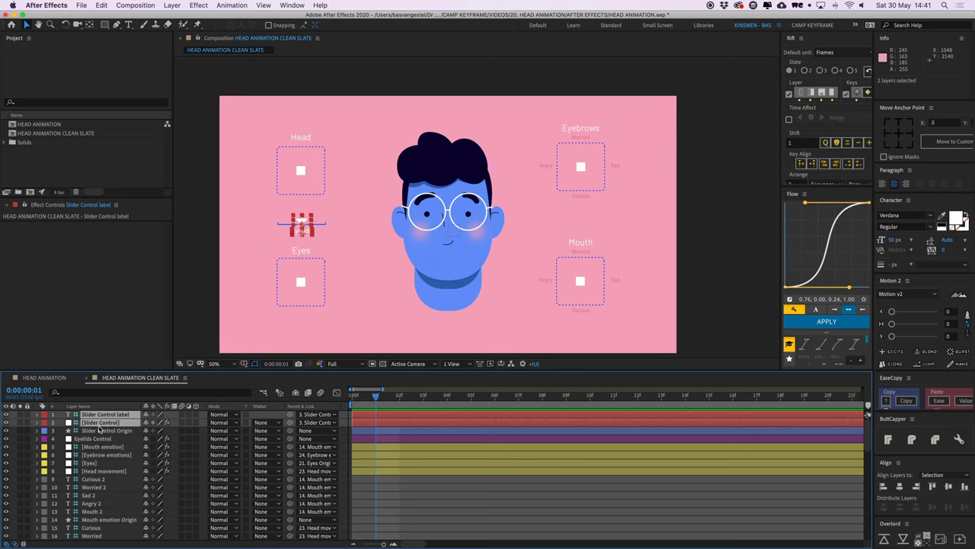
left_click(44, 422)
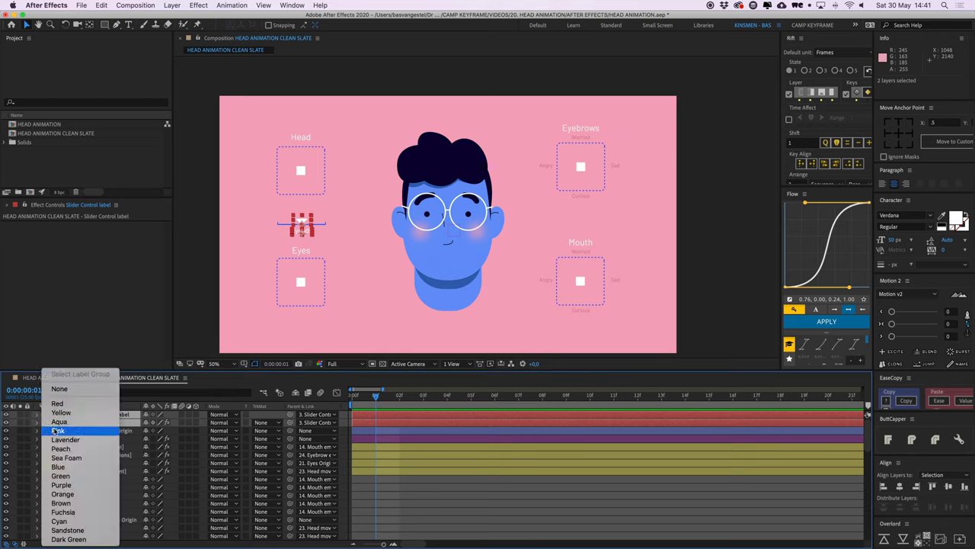
left_click(55, 385)
left_click_drag(126, 425, 199, 475)
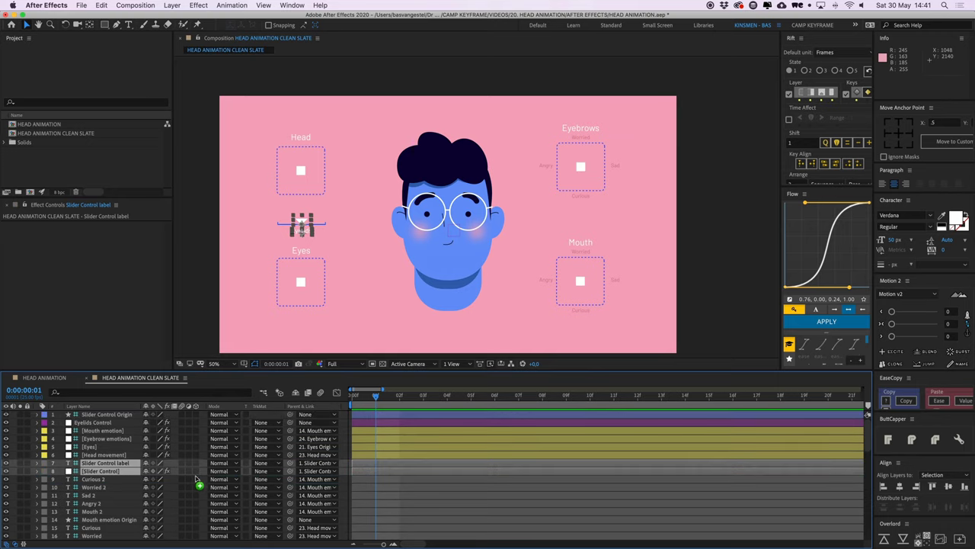
left_click(403, 331)
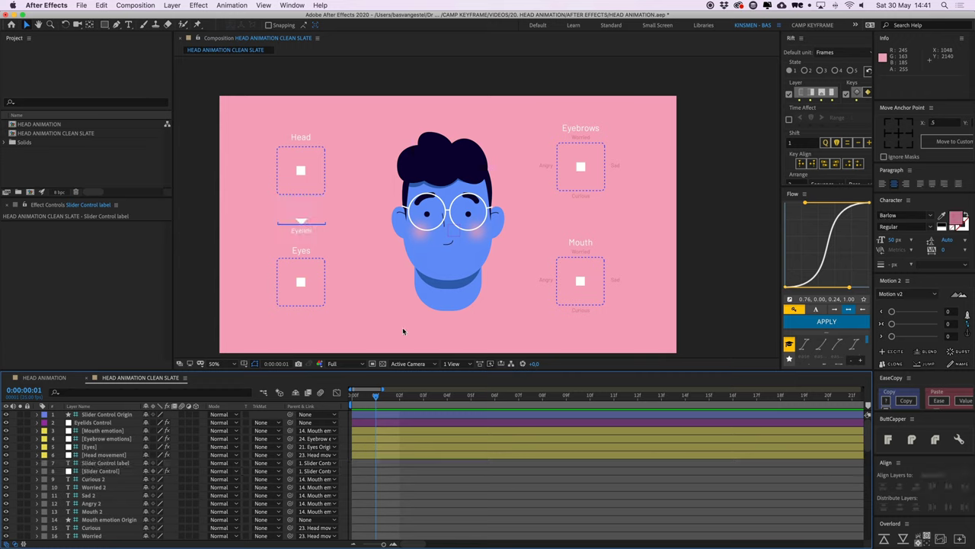
- Test the Eyelids slider by nudging its handle to the right, and undo the nudges
left_click(303, 222)
key("shift+Right")
key("shift+Right")
key("shift+Right")
key("shift+Right")
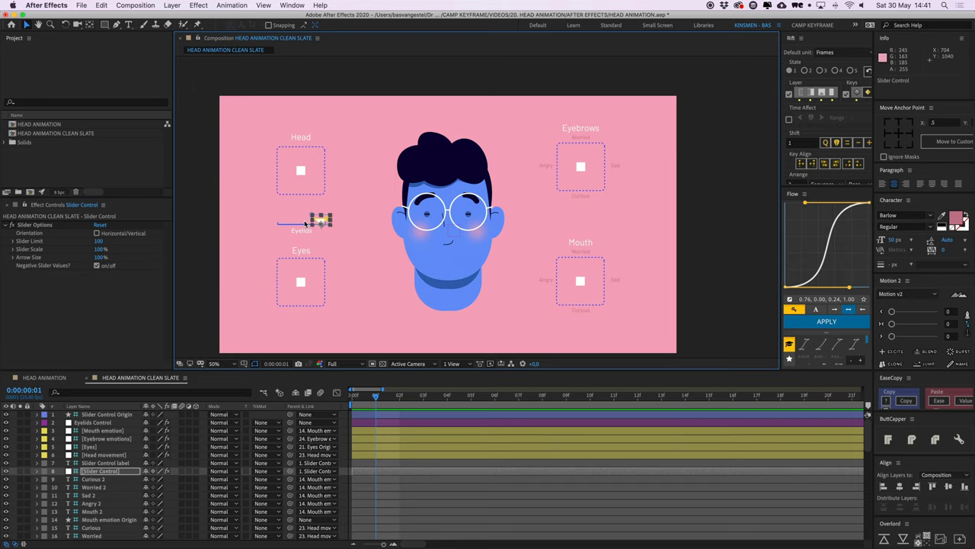
key("super+z")
key("super+z")
key("super+z")
key("super+z")
key("super+z")
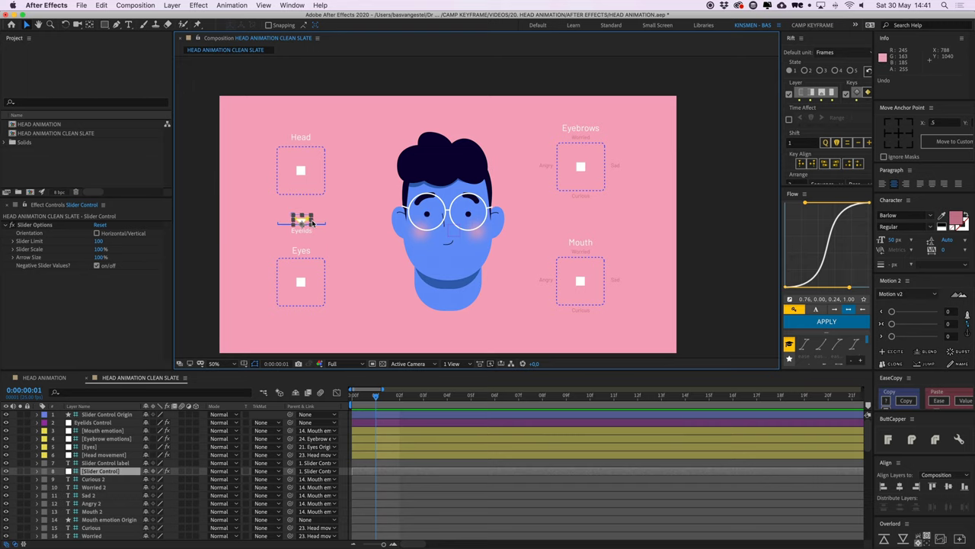
key("period")
left_click_drag(337, 226, 500, 222)
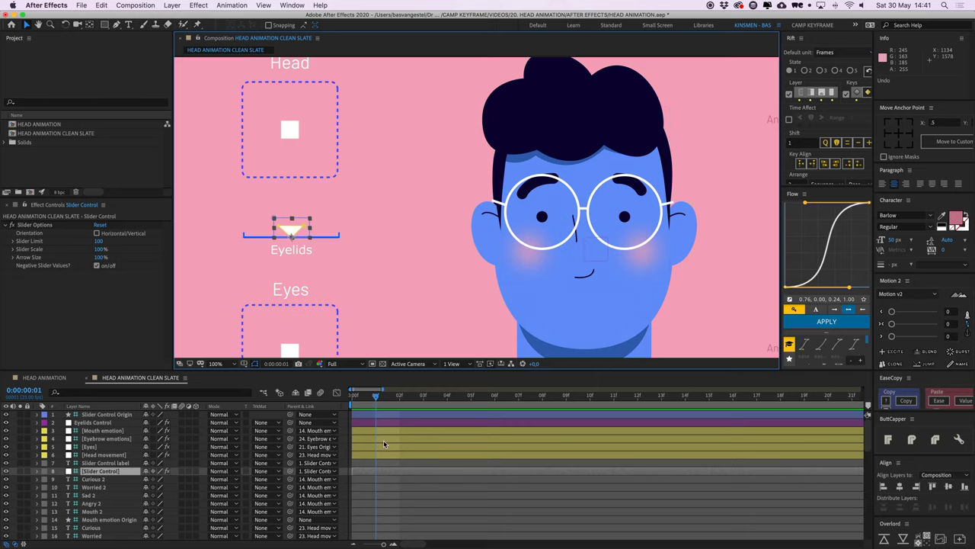
key("comma")
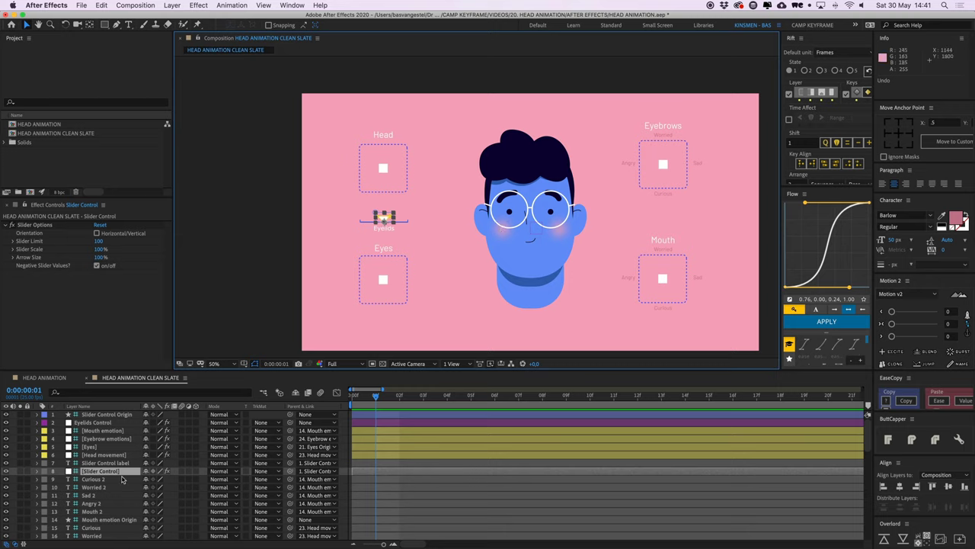
- Recolour the Eye-R 2 and Eye-L 2 eyelid shapes with fill 6791F9 sampled from the face, and collapse the expanded layers
scroll(112, 478, "down", 2)
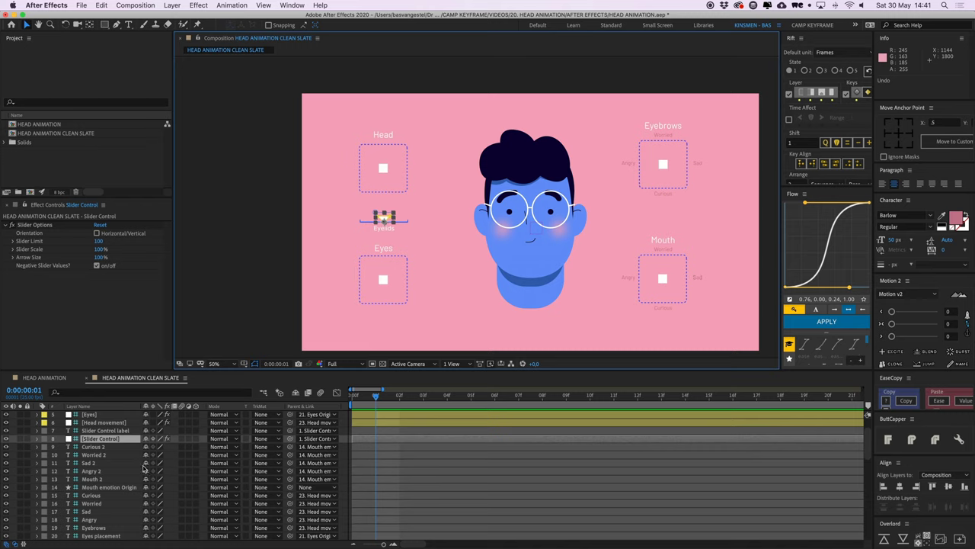
scroll(145, 467, "down", 4)
scroll(94, 513, "down", 1)
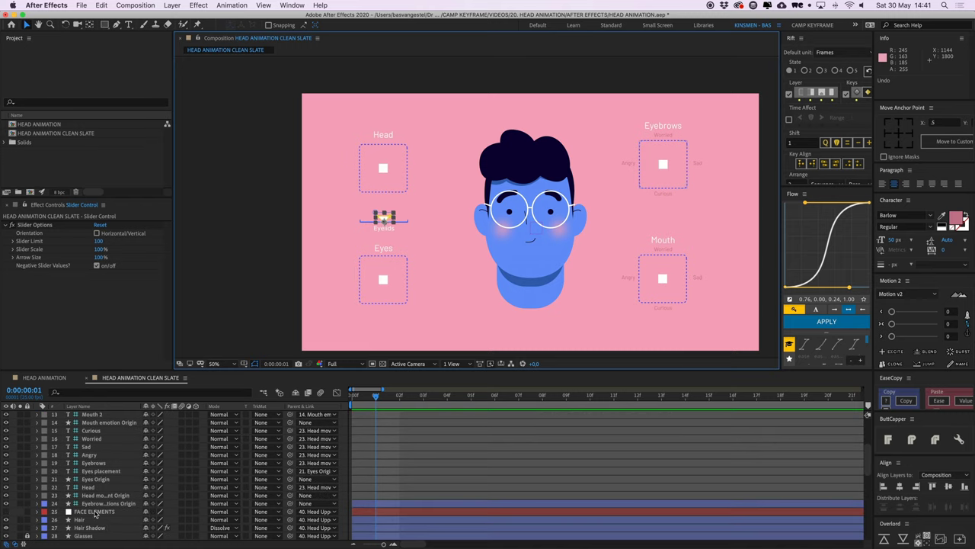
key("m")
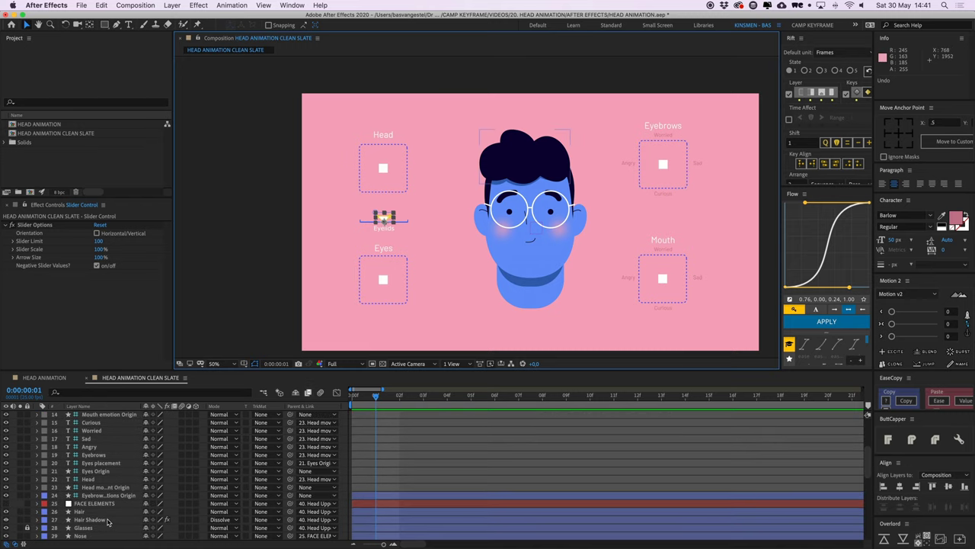
scroll(109, 518, "down", 3)
left_click(96, 487)
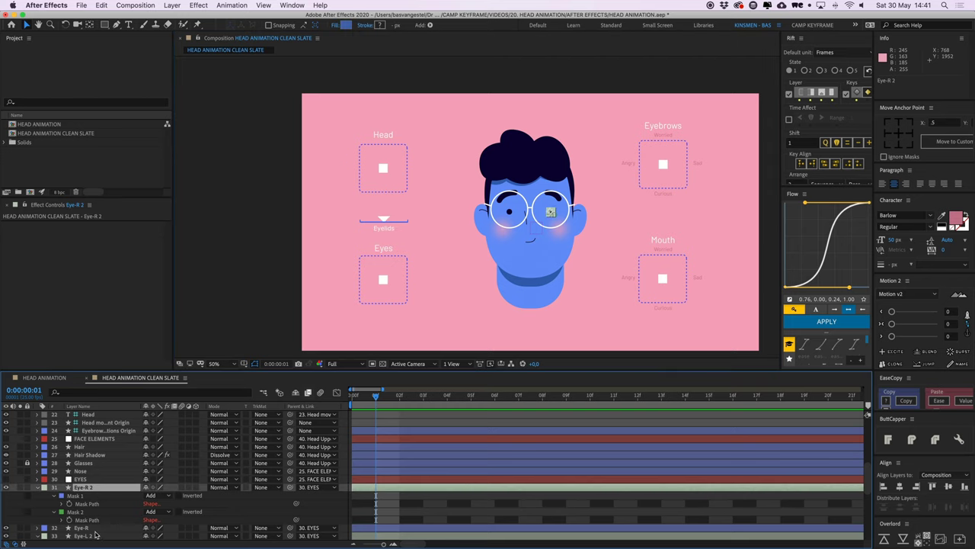
scroll(97, 533, "down", 1)
left_click(96, 527, "shift")
left_click(344, 27)
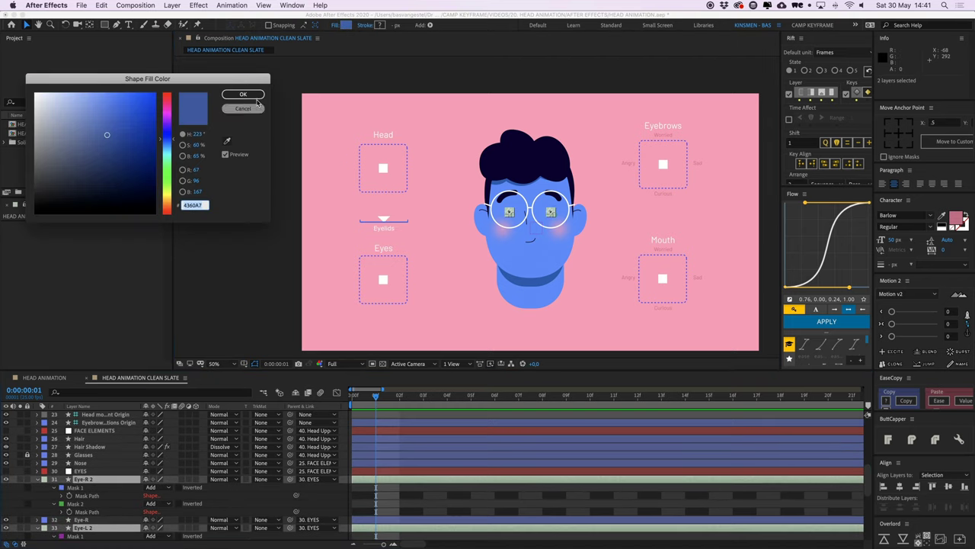
left_click(226, 141)
left_click(531, 264)
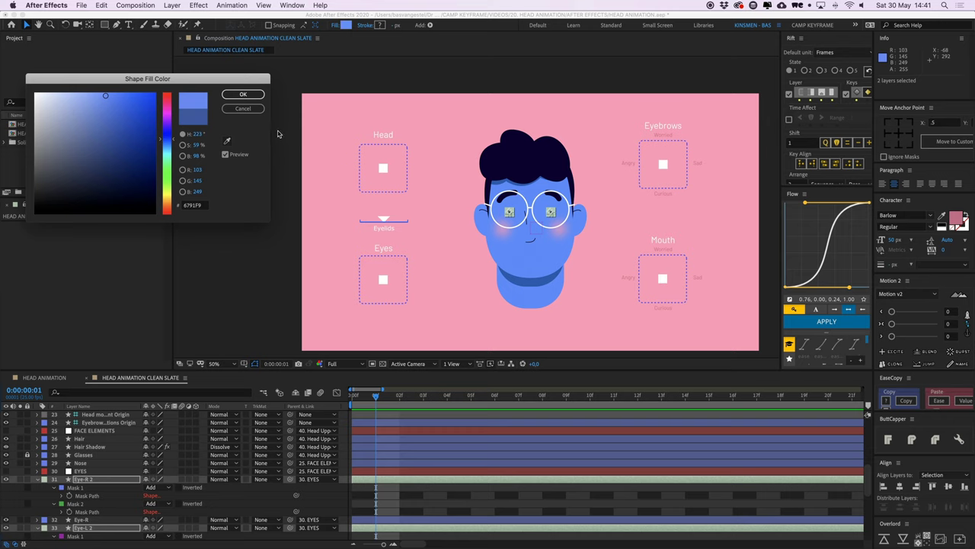
left_click(243, 95)
left_click(401, 496)
key("u")
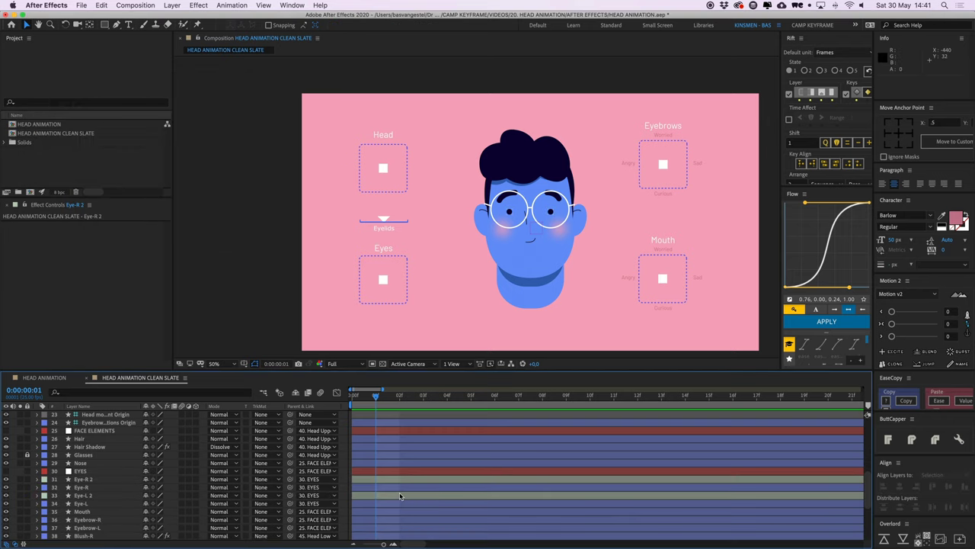
- Move the Slider Control Origin layer below the Head movement layer and set its label colour to None
scroll(400, 496, "up", 10)
left_click(368, 415)
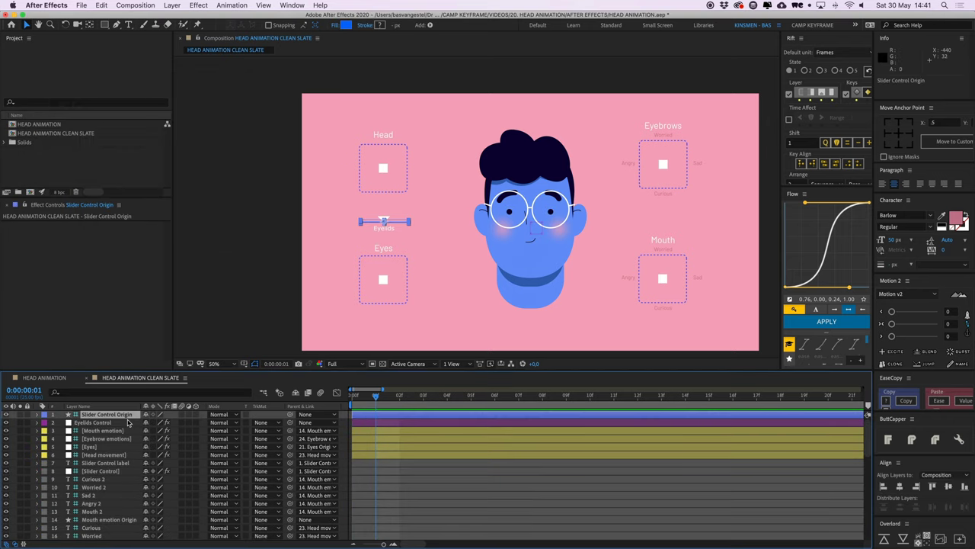
left_click_drag(107, 418, 129, 461)
left_click(47, 457)
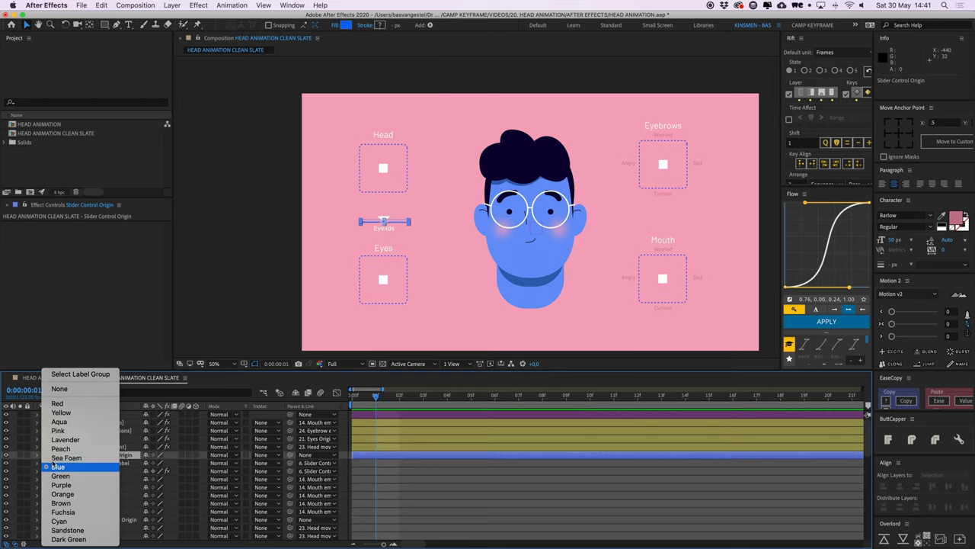
left_click(76, 387)
- Add Position keyframes at frame 1 to the Mouth emotion, Eyebrow emotions, Eyes and Head movement layers
left_click(369, 416)
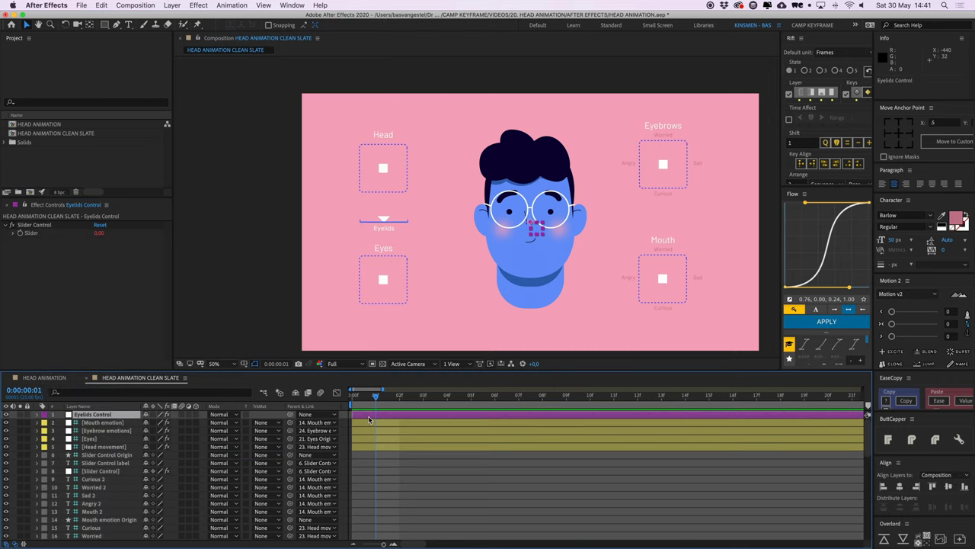
left_click(376, 447, "shift")
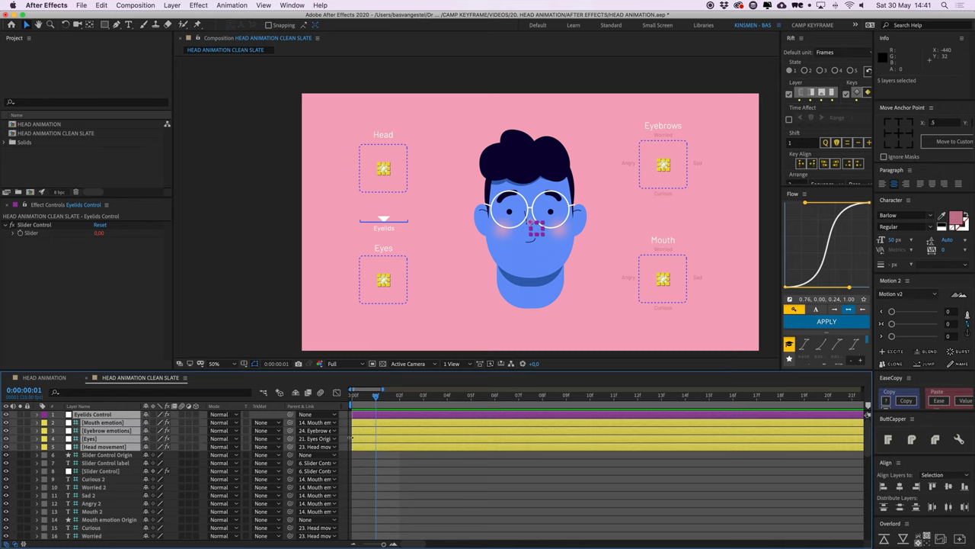
left_click(349, 440)
left_click(373, 447)
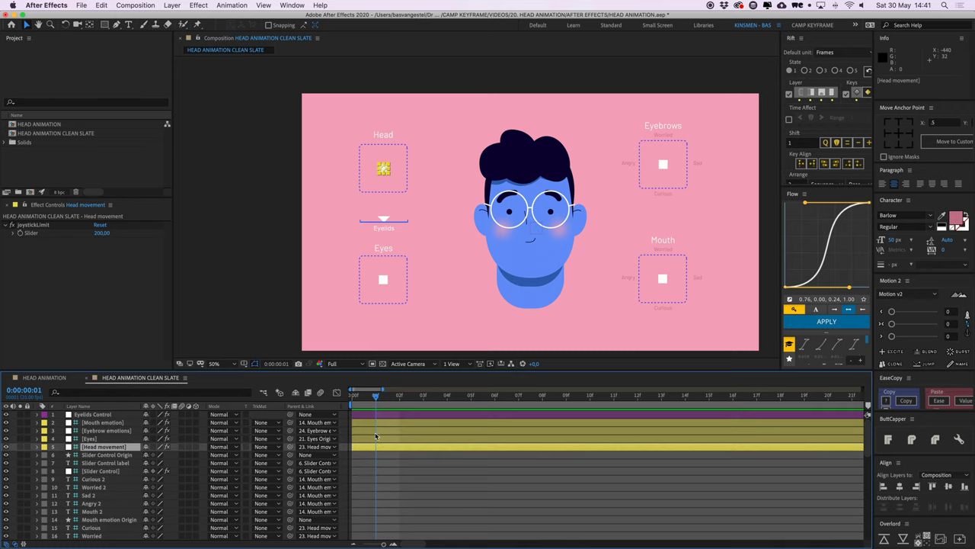
left_click(374, 426, "shift")
key("p")
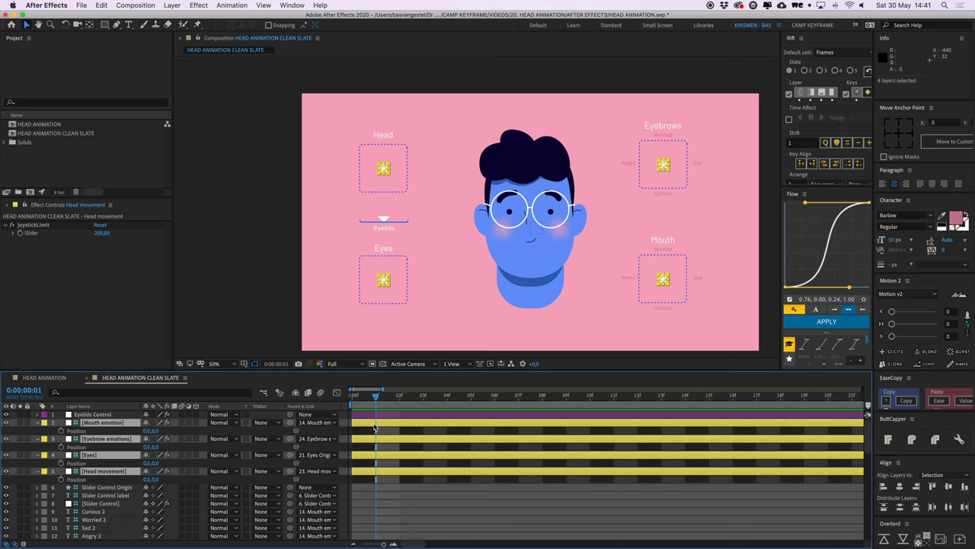
left_click(61, 431)
- Shift the four joystick Position keyframes to about frame 4 on a wider timeline view
left_click(97, 416)
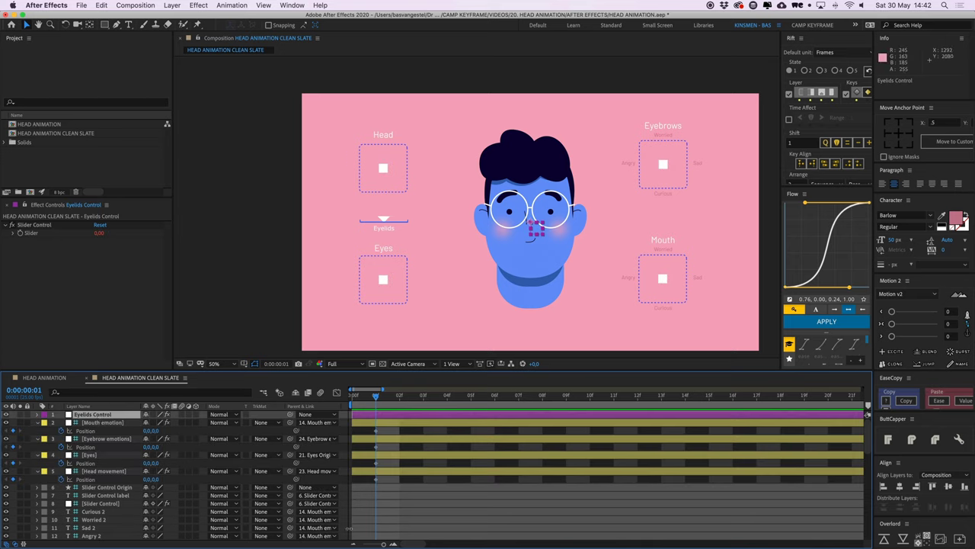
left_click(354, 543)
left_click(354, 543)
left_click_drag(371, 427, 379, 481)
- At frame 14, keyframe the Mouth joystick about 162 px towards Sad
left_click_drag(386, 397, 438, 396)
left_click(448, 432)
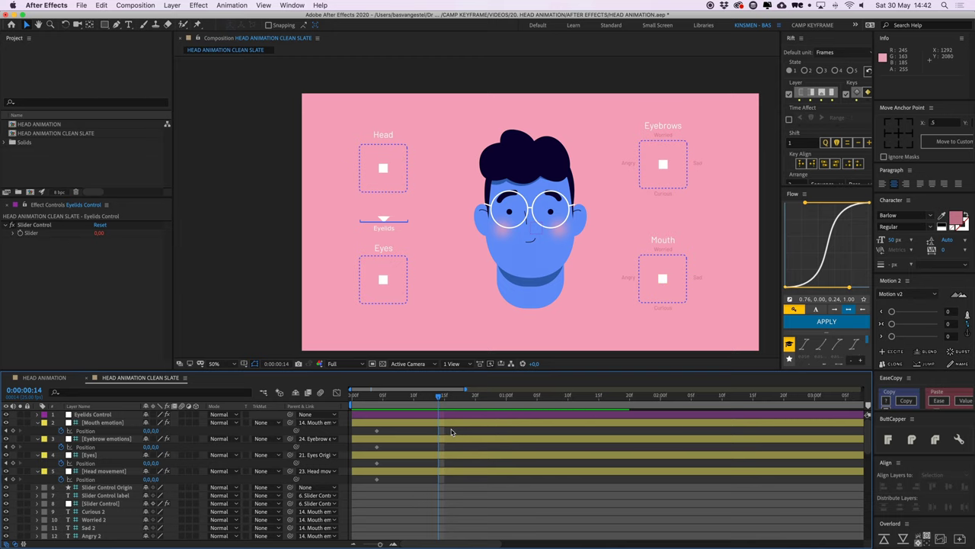
left_click(670, 291)
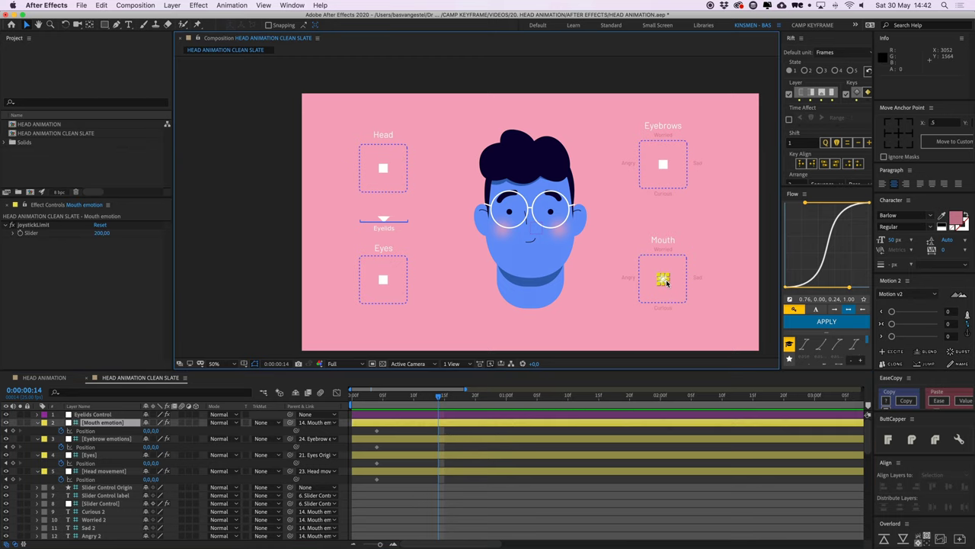
key("period")
middle_click_drag(674, 284, 530, 256)
middle_click_drag(691, 313, 582, 248)
left_click_drag(590, 265, 627, 259)
- Keyframe the Eyebrows joystick about 166 px towards Sad at frame 14
scroll(599, 163, "up", 5)
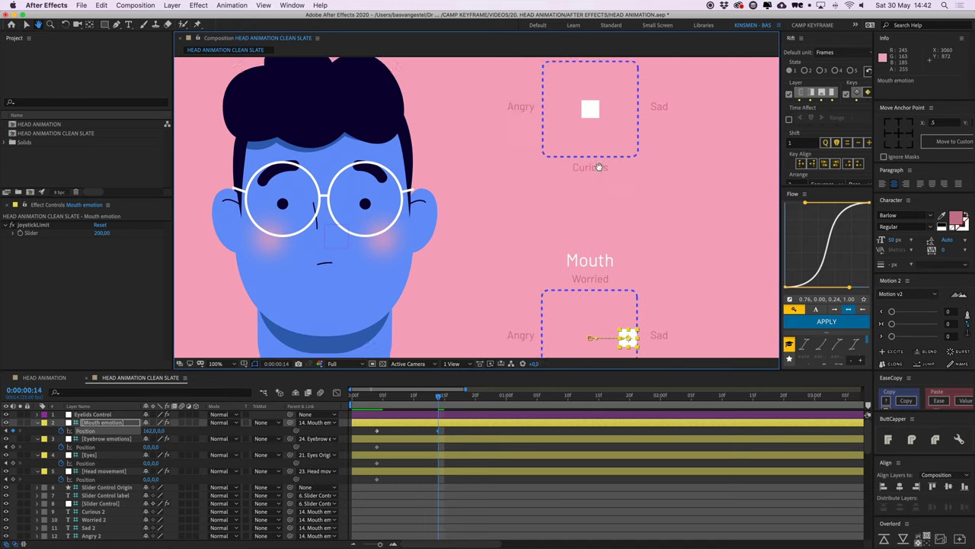
left_click_drag(598, 202, 640, 200)
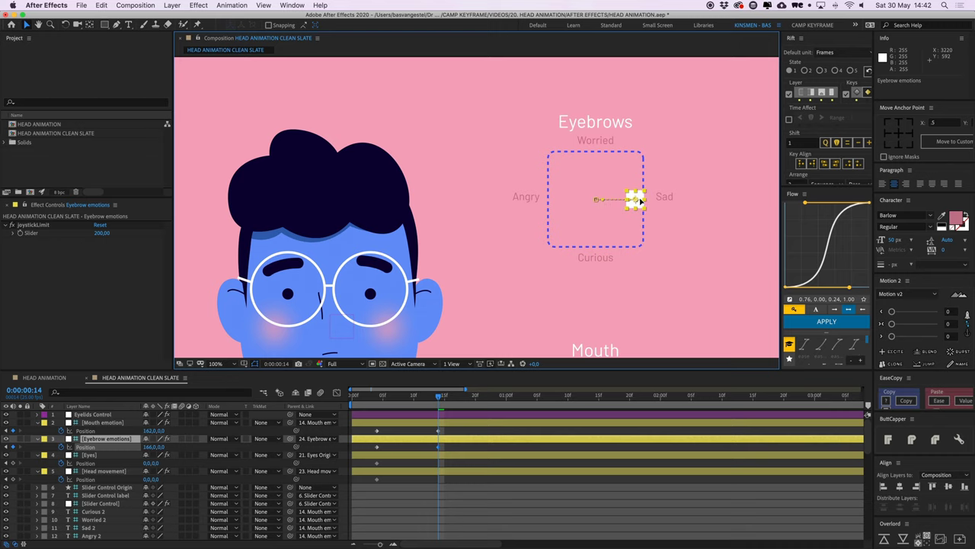
left_click(488, 430)
scroll(499, 305, "down", 1)
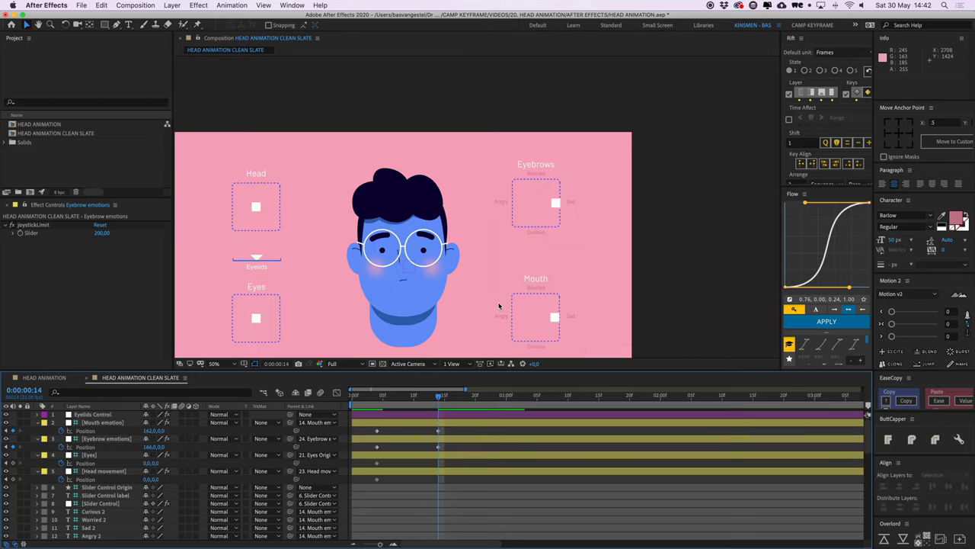
- Keyframe the Head joystick about 164 px straight down at frame 14 to tilt the face downwards
left_click_drag(419, 238, 497, 218)
key("period")
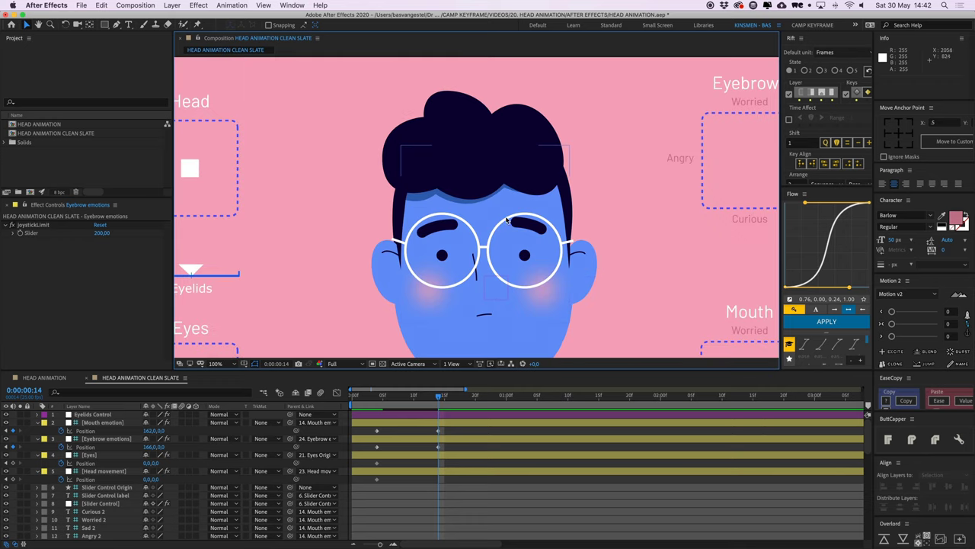
scroll(506, 221, "left", 5)
left_click(279, 159)
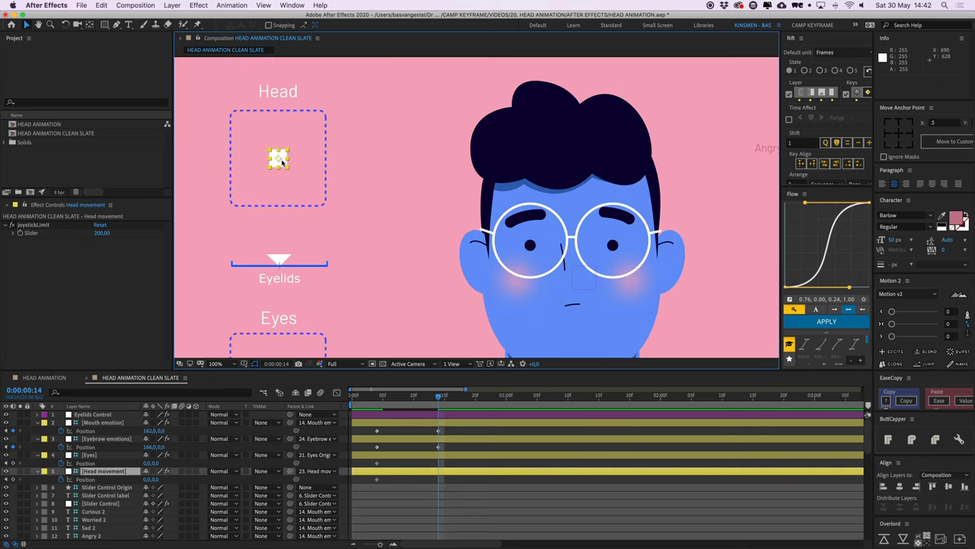
left_click_drag(281, 162, 281, 198)
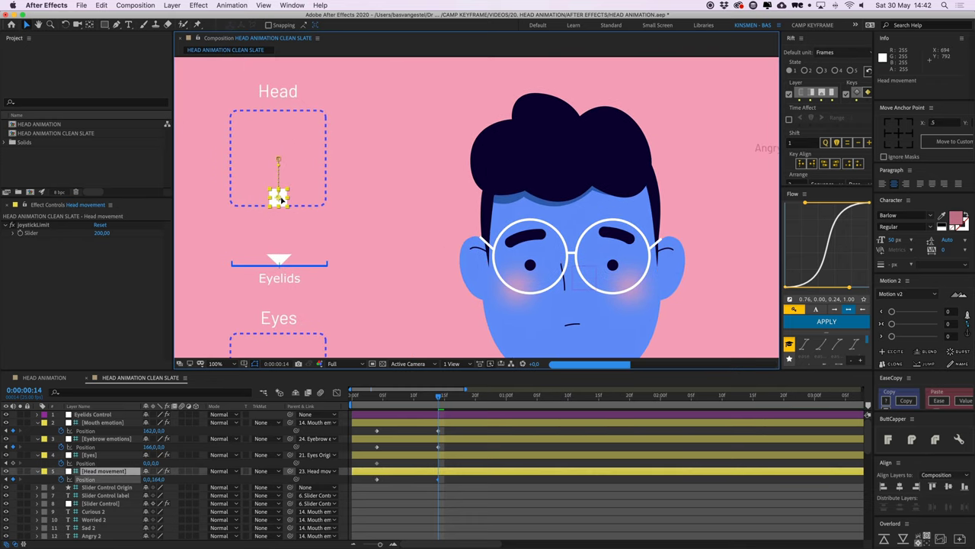
- Keyframe the Eyes joystick 100 px straight down at frame 14 so the pupils look downwards
scroll(259, 304, "down", 5)
scroll(259, 305, "right", 1)
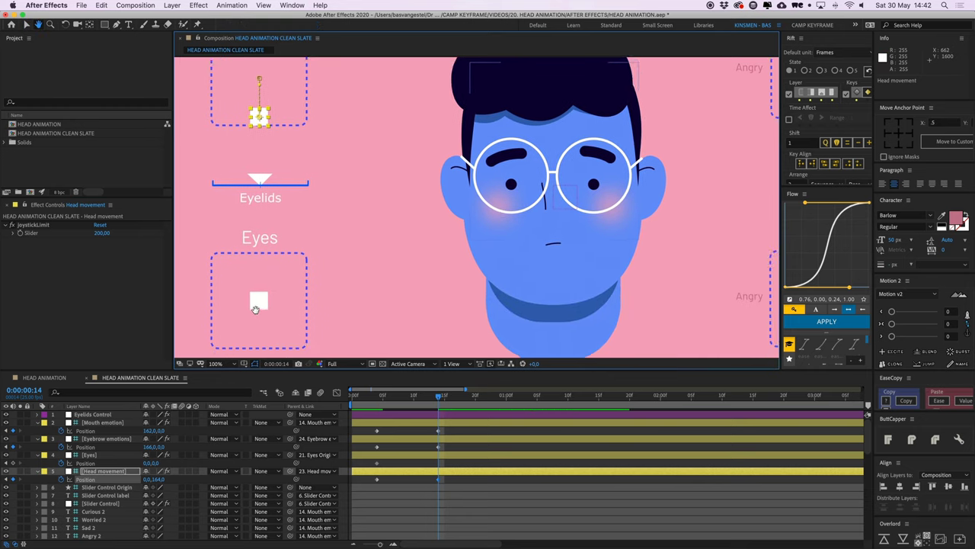
left_click(257, 303)
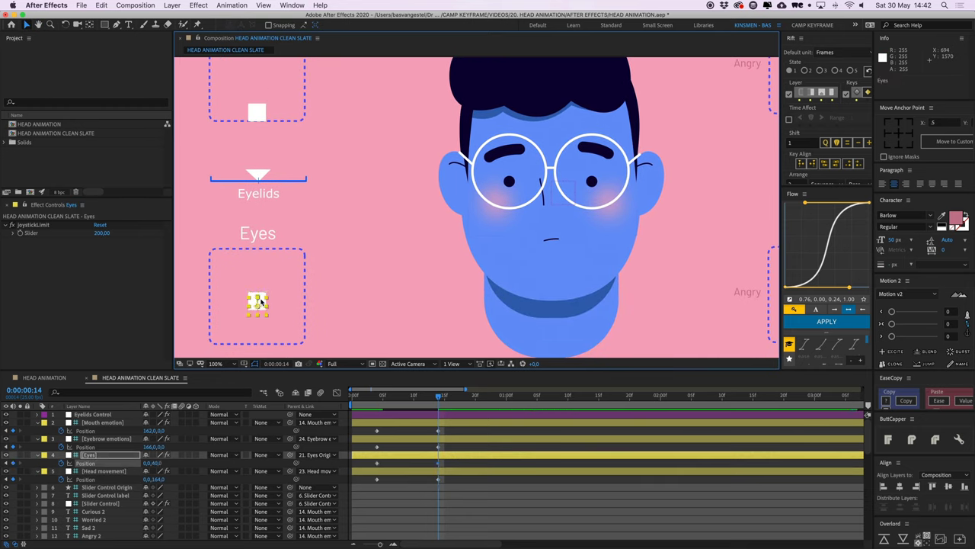
key("shift+Down")
key("shift+Down")
key("shift+Down")
key("shift+Down")
key("shift+Down")
key("shift+Down")
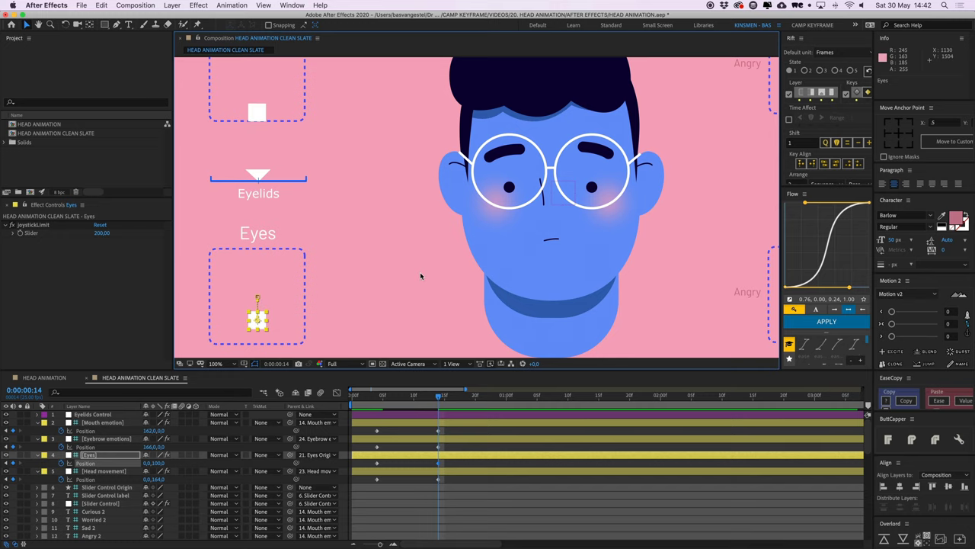
key("comma")
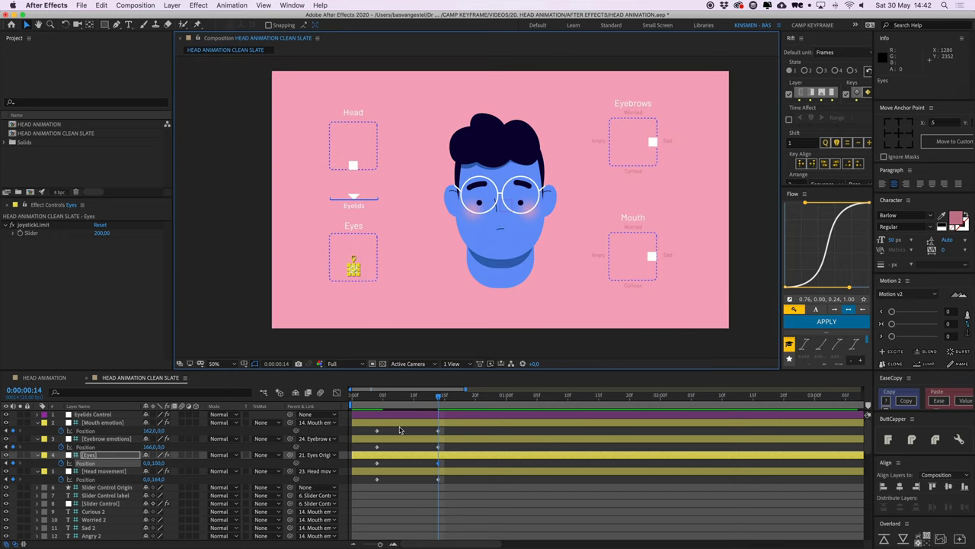
- Apply the 0.76, 0.00, 0.24, 1.00 easing curve to the four joysticks' position keyframes at frames 4 and 14
left_click(405, 422)
left_click_drag(365, 427, 471, 486)
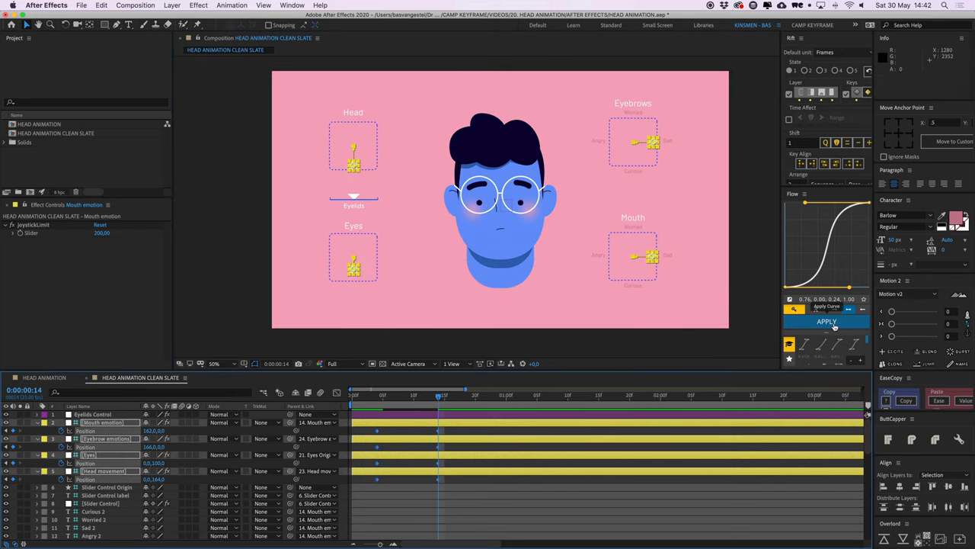
left_click(833, 325)
- Play back the eased transition into the sad, downward-looking pose from frame 4 to check its timing
left_click(378, 400)
left_click(403, 437)
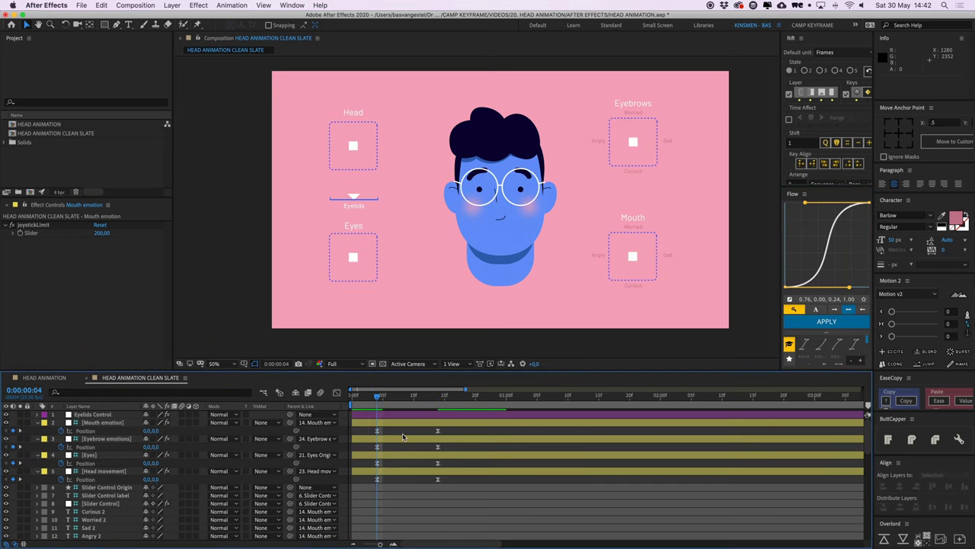
key("space")
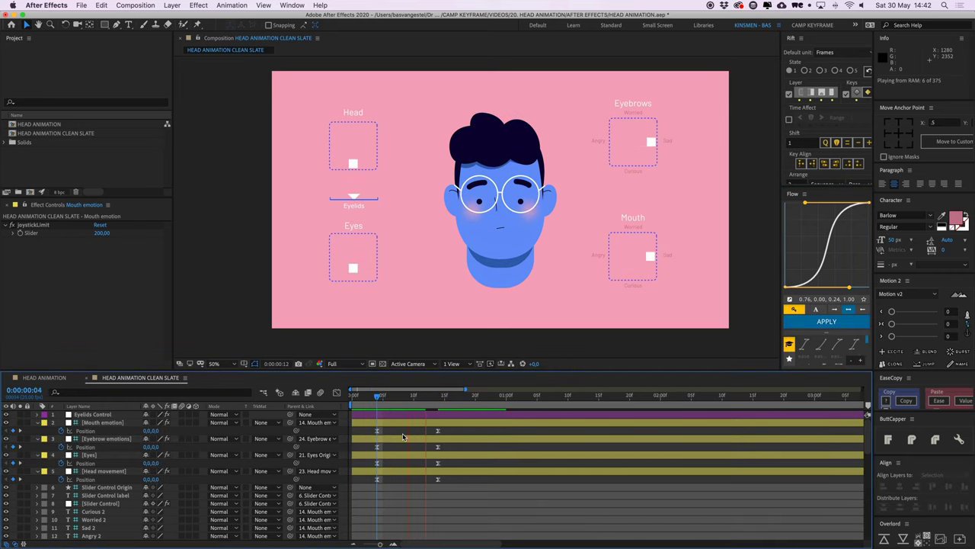
key("space")
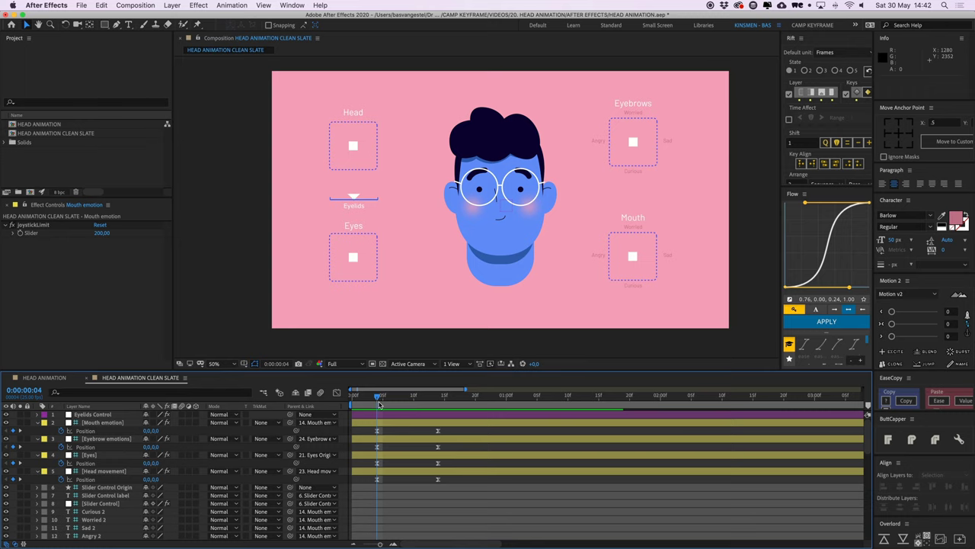
key("space")
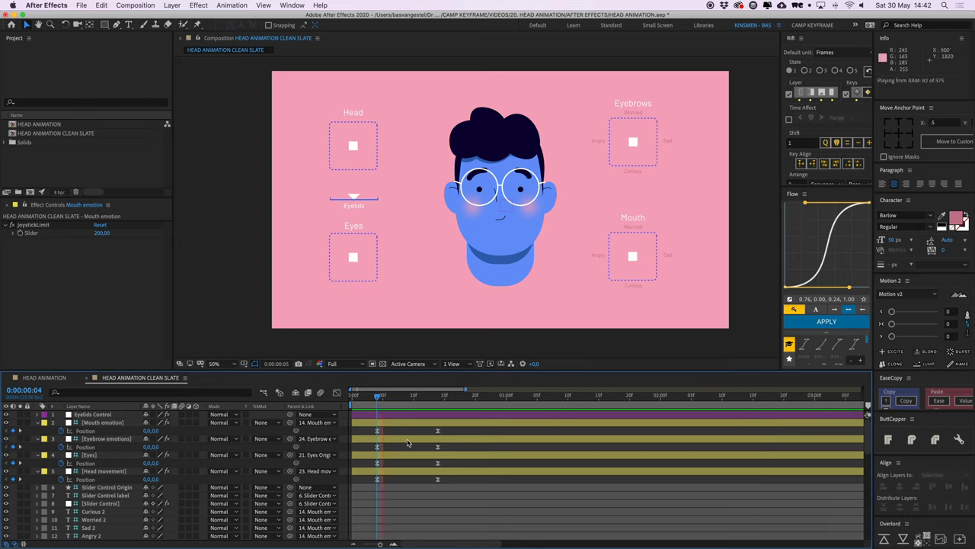
key("space")
- Move the four joysticks' sad-pose keyframes from frame 14 to frame 22 and preview the slower transition
left_click_drag(451, 483, 425, 425)
left_click_drag(441, 434, 491, 436)
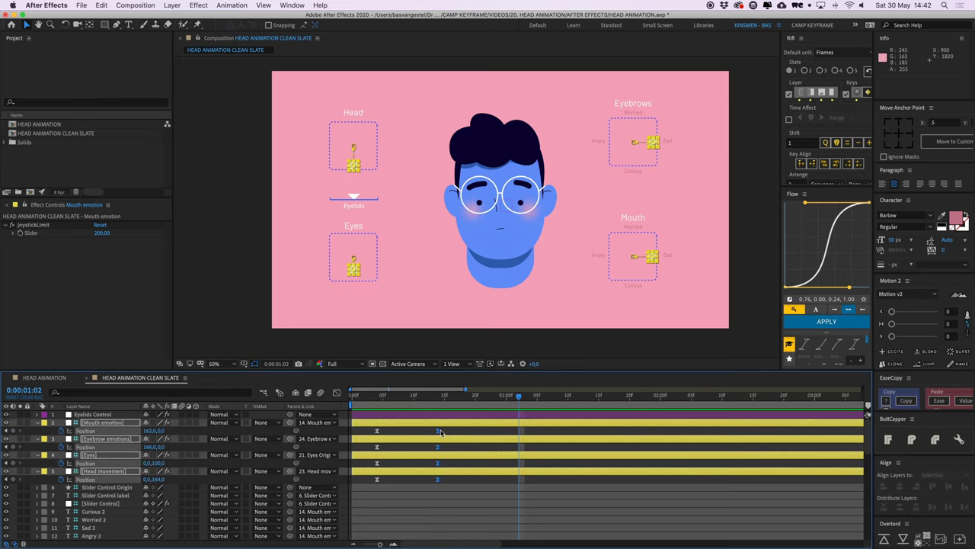
key("space")
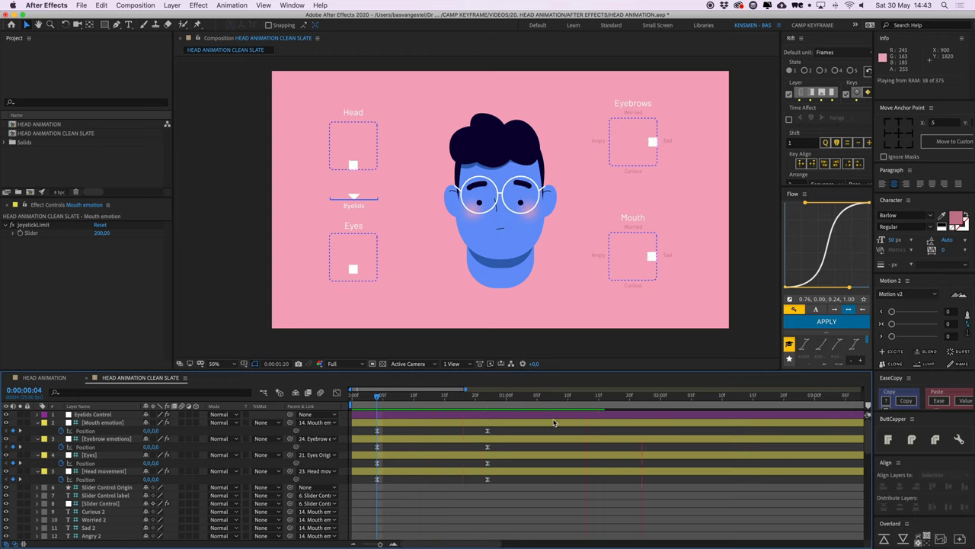
key("space")
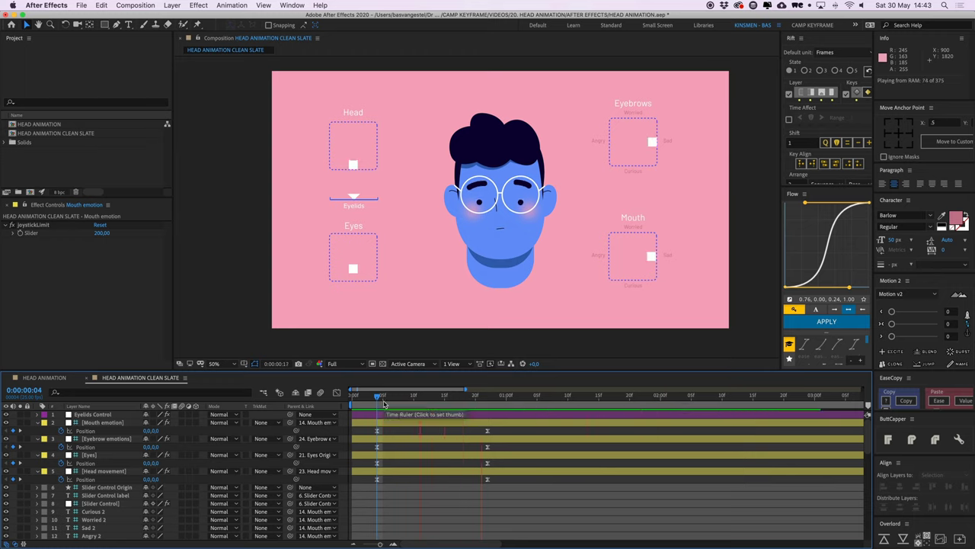
- Copy the Mouth, Eyebrows, Eyes and Head joysticks' frame 22 keyframes to 1:09 to hold the sad pose
left_click(487, 431)
key("ctrl+c")
key("super+v")
left_click(488, 447)
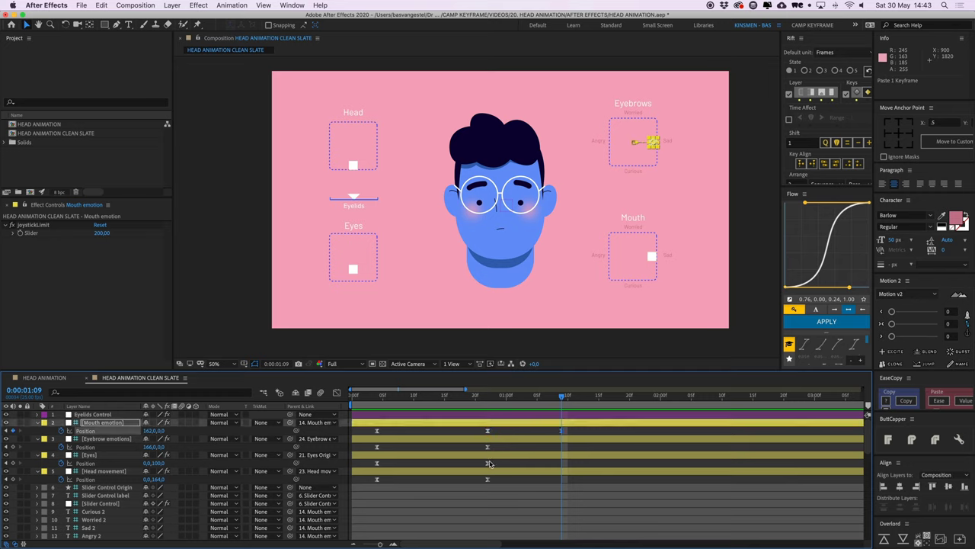
key("super+c")
key("super+v")
left_click(487, 463)
key("super+c")
key("super+v")
left_click(488, 480)
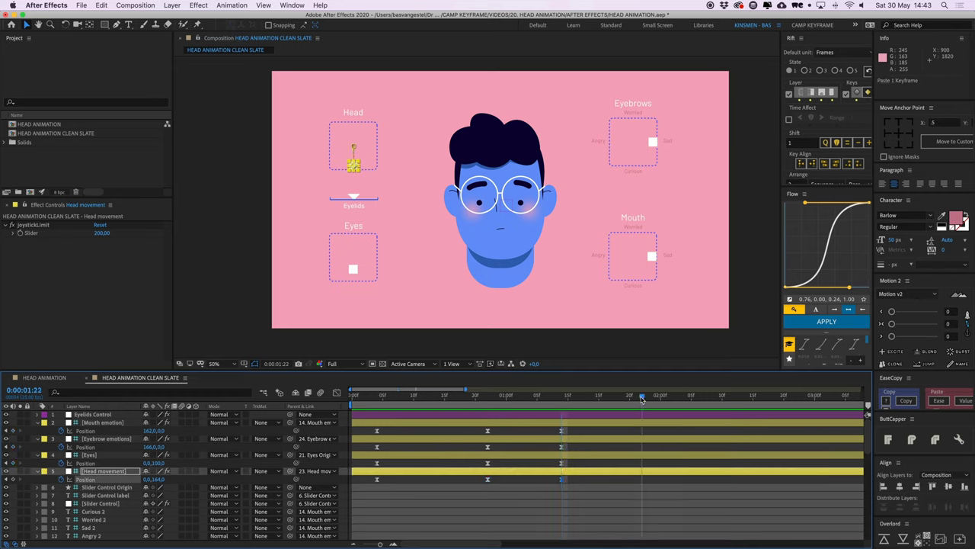
- Keyframe the Mouth joystick at Worried, about 10, -164, at 1:23
left_click_drag(642, 399, 648, 401)
left_click(635, 434)
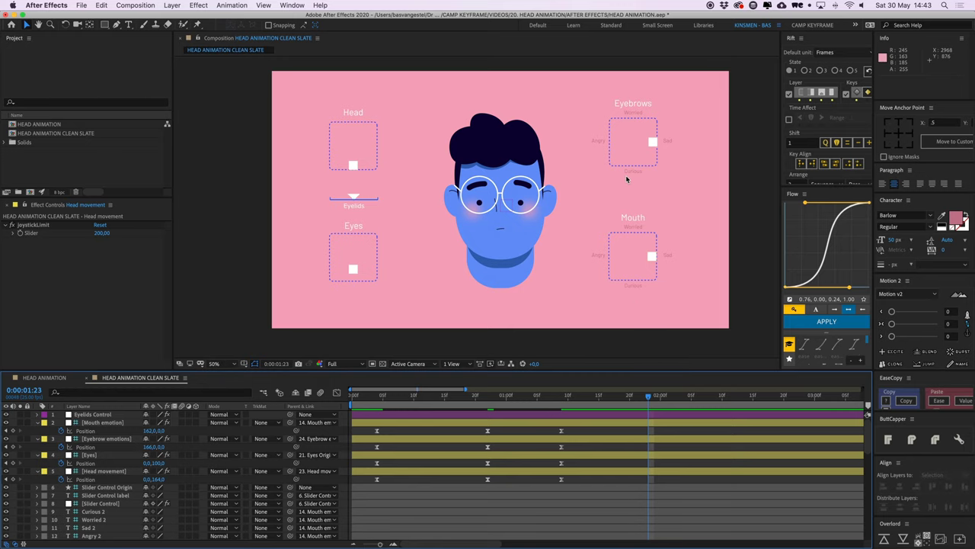
key("period")
left_click_drag(614, 180, 385, 148)
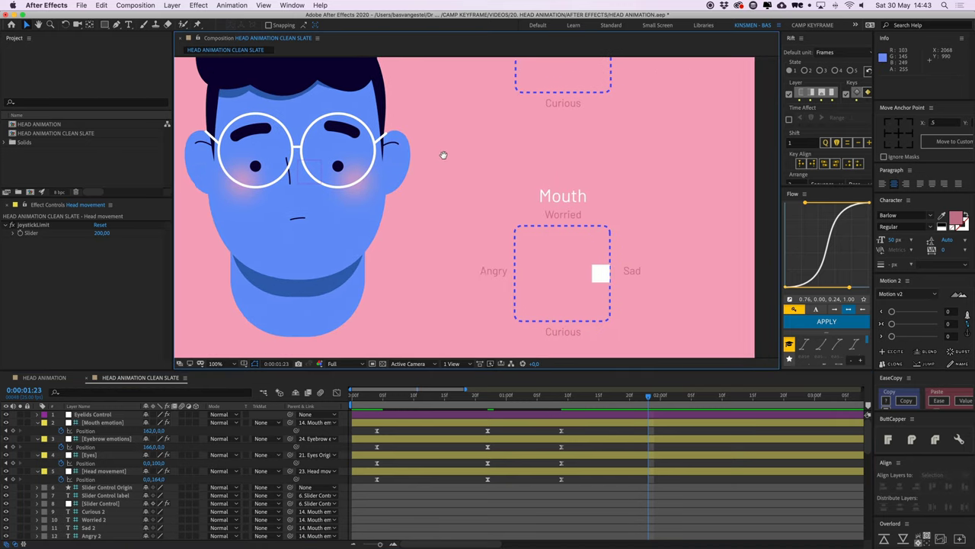
left_click(600, 274)
left_click_drag(607, 278, 568, 238)
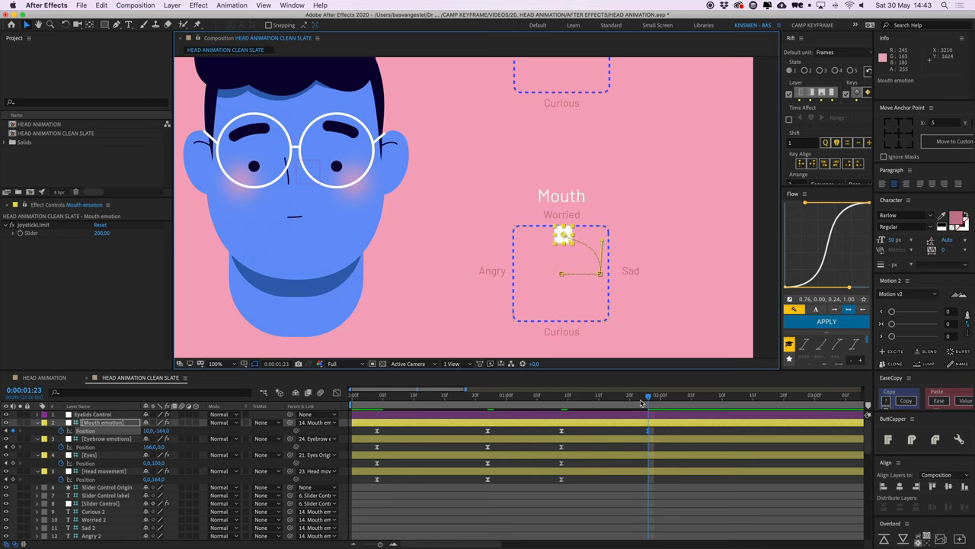
- Scrub back to 1:14 and slightly reshape the Mouth joystick's motion path between Sad and Worried, then return to 1:23
left_click_drag(641, 403, 584, 304)
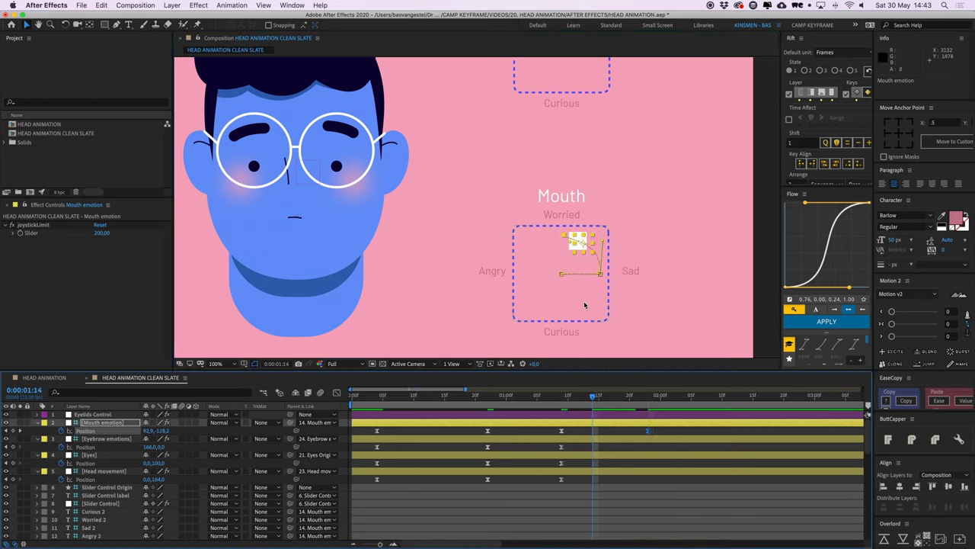
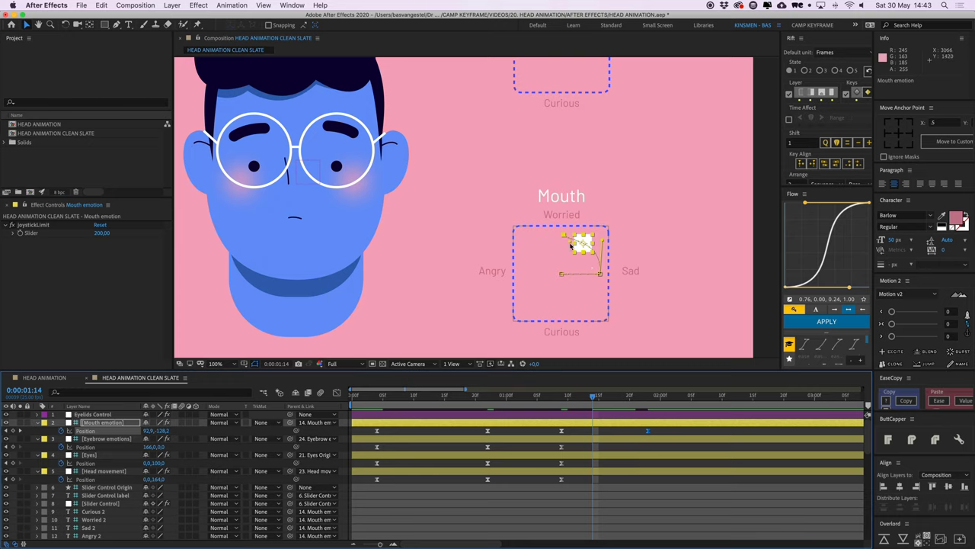
left_click_drag(583, 244, 585, 242)
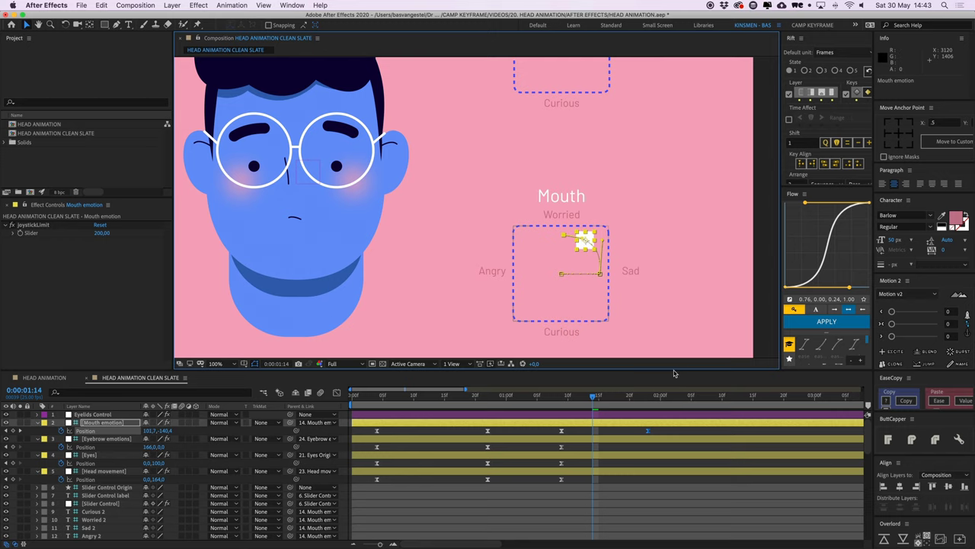
left_click_drag(616, 395, 645, 405)
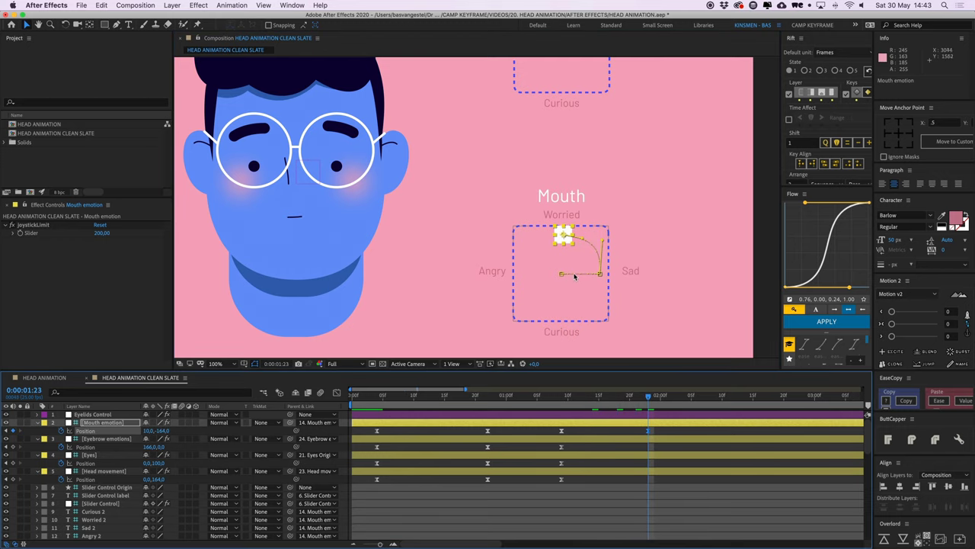
- Keyframe the Eyebrows joystick at Worried, about 12, -164, at 1:23
scroll(578, 214, "down", 2)
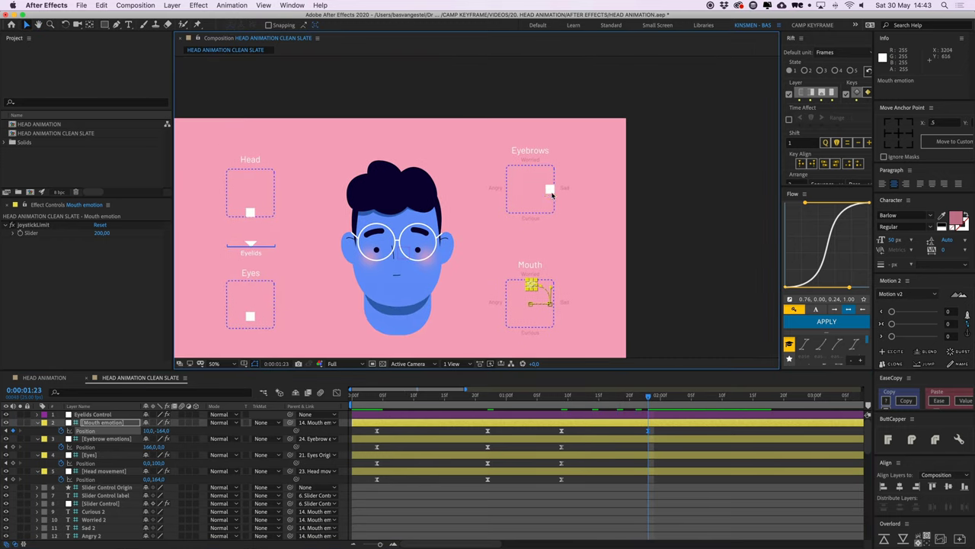
left_click(549, 191)
key("period")
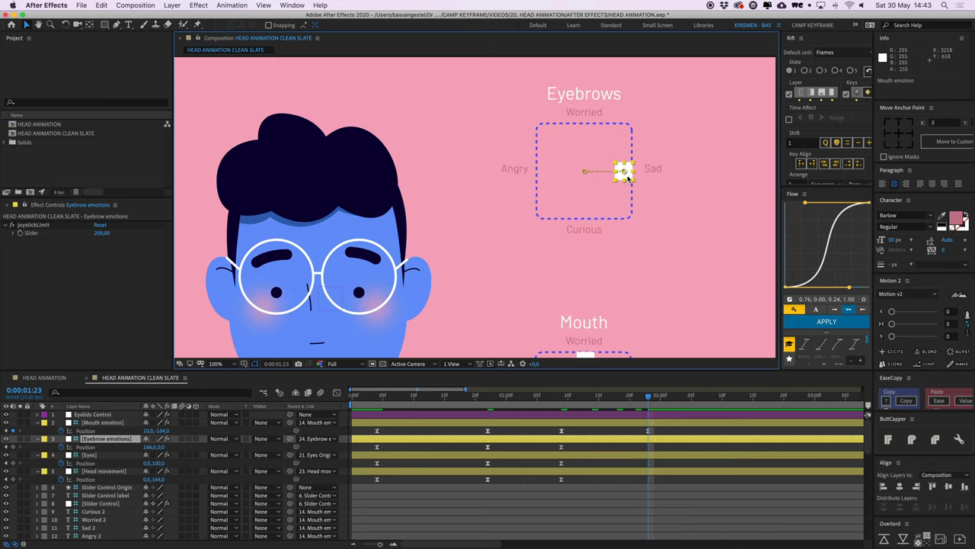
left_click_drag(626, 177, 618, 136)
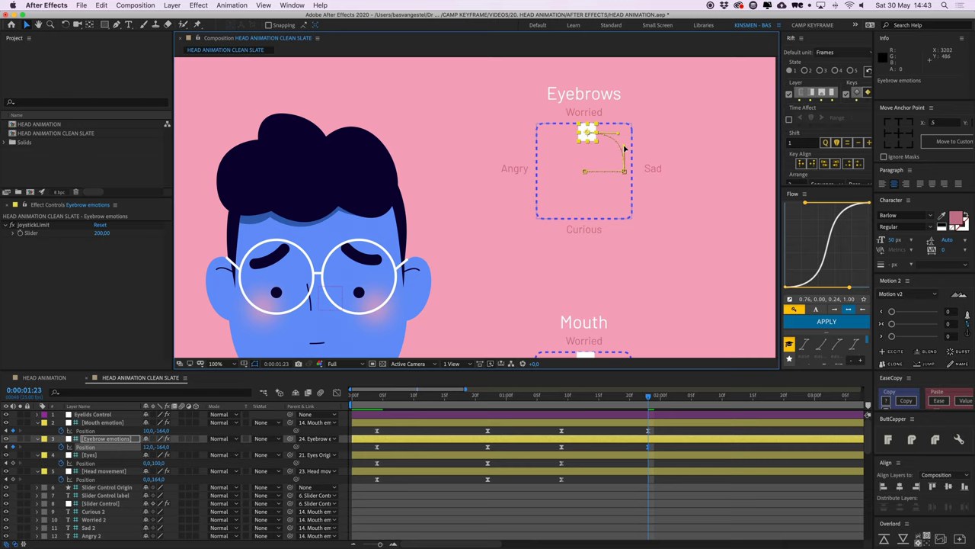
key("comma")
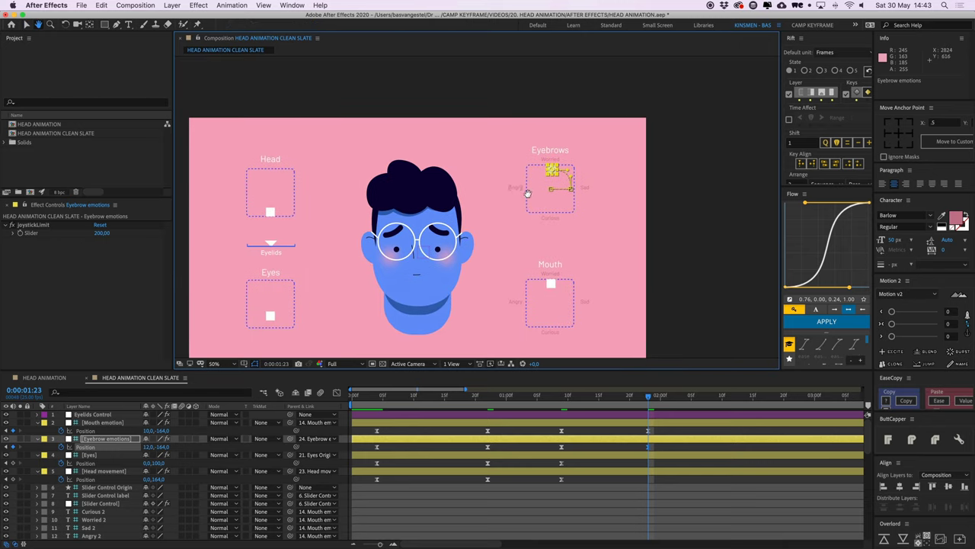
- Nudge the Head joystick up and to its left edge, to -160, -76, to keyframe a sideways, upward head turn at 1:23
left_click(636, 457)
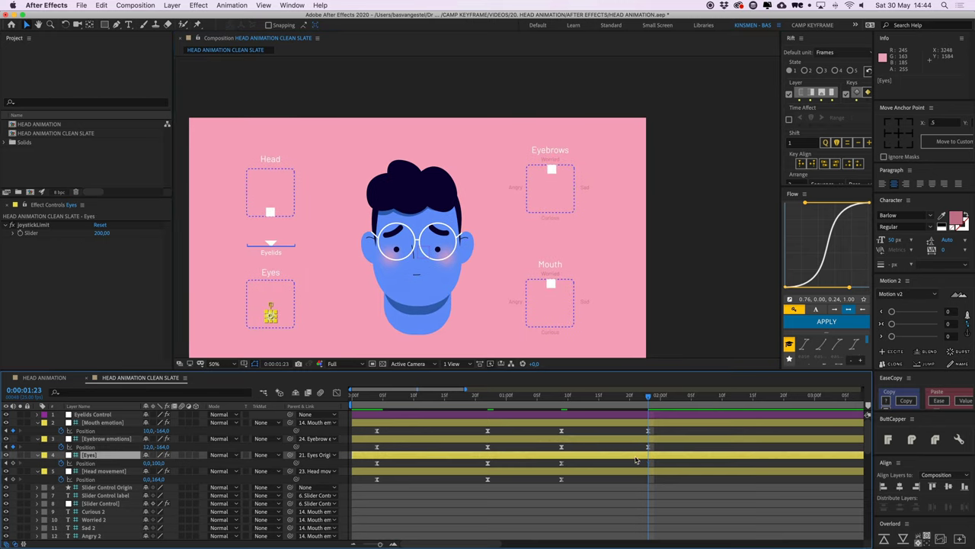
left_click(271, 211)
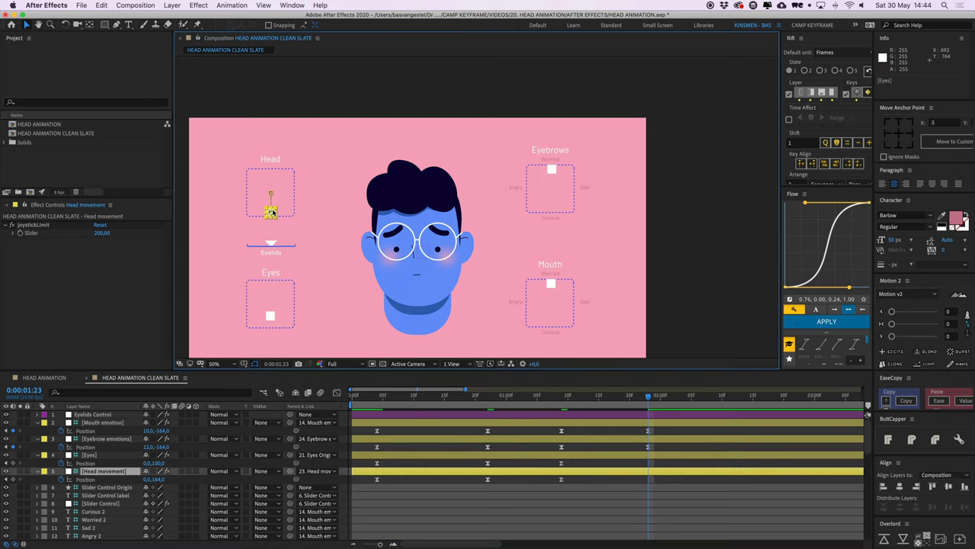
key("period")
left_click_drag(311, 211, 603, 158)
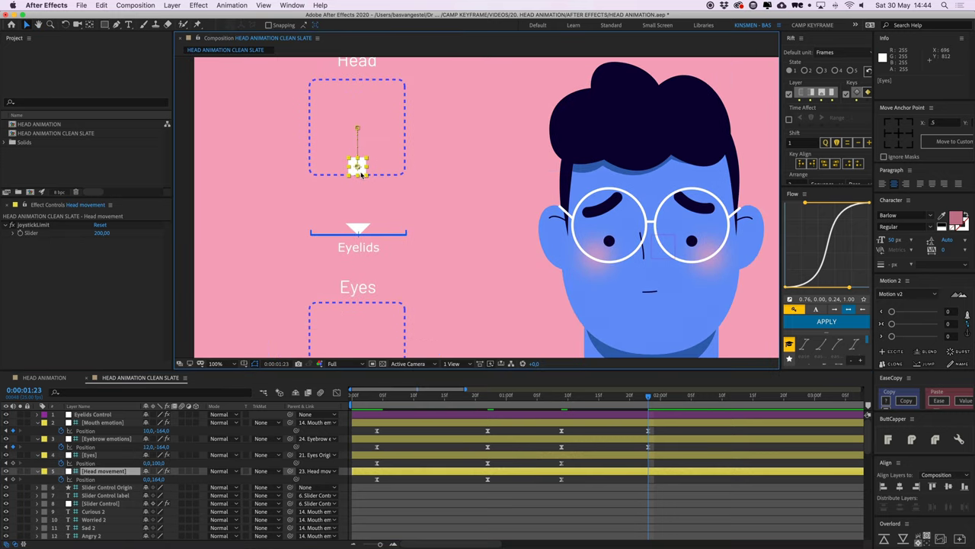
left_click_drag(358, 167, 337, 149)
key("super+z")
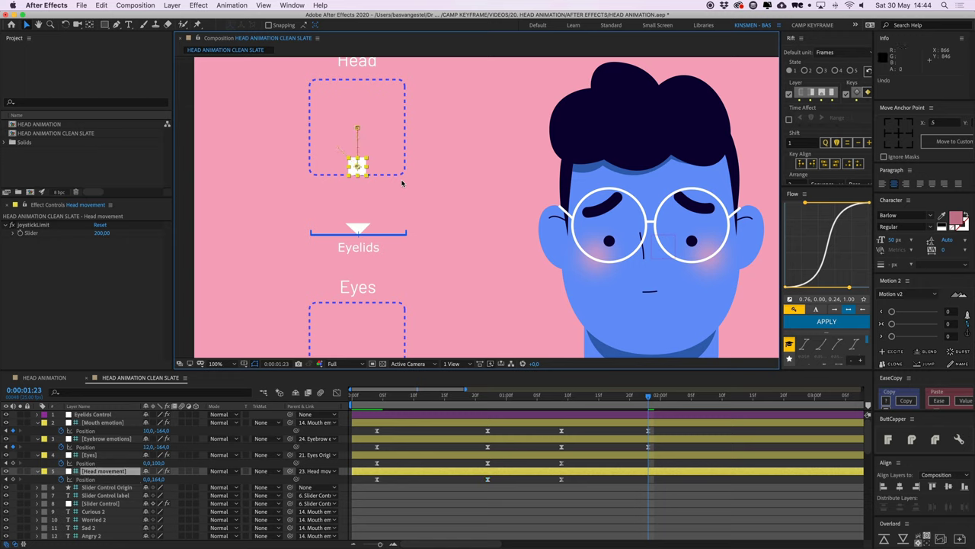
key("shift+Left")
key("shift+Left")
key("shift+Left")
key("shift+Left")
key("shift+Up")
key("shift+Up")
key("shift+Up")
key("shift+Up")
key("shift+Up")
key("shift+Up")
key("shift+Up")
key("shift+Up")
key("shift+Up")
key("shift+Up")
key("shift+Up")
key("shift+Up")
key("shift+Up")
key("shift+Up")
key("shift+Left")
key("shift+Left")
key("shift+Left")
key("shift+Left")
key("shift+Left")
key("shift+Left")
key("shift+Left")
key("shift+Left")
key("shift+Left")
key("shift+Left")
key("shift+Left")
key("shift+Left")
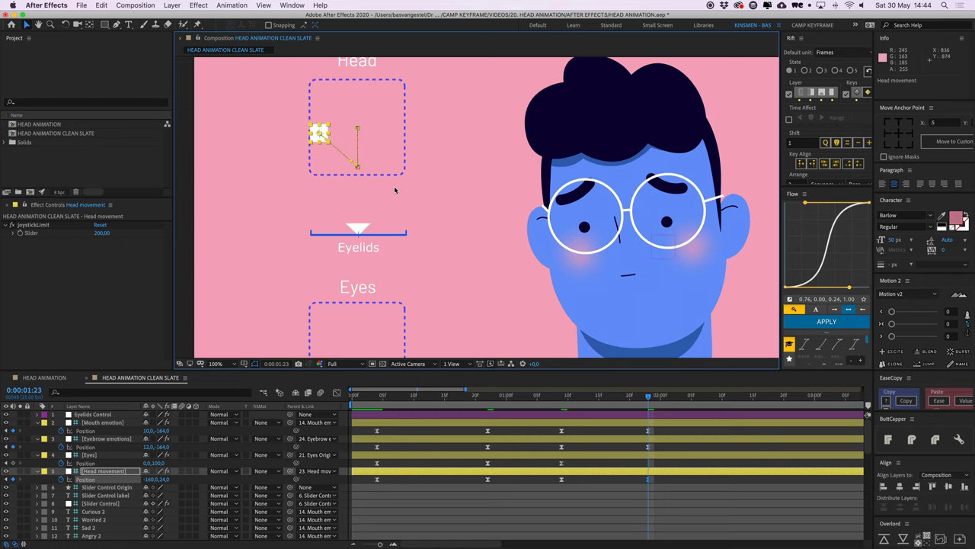
key("shift+Up")
key("shift+Up")
key("shift+Up")
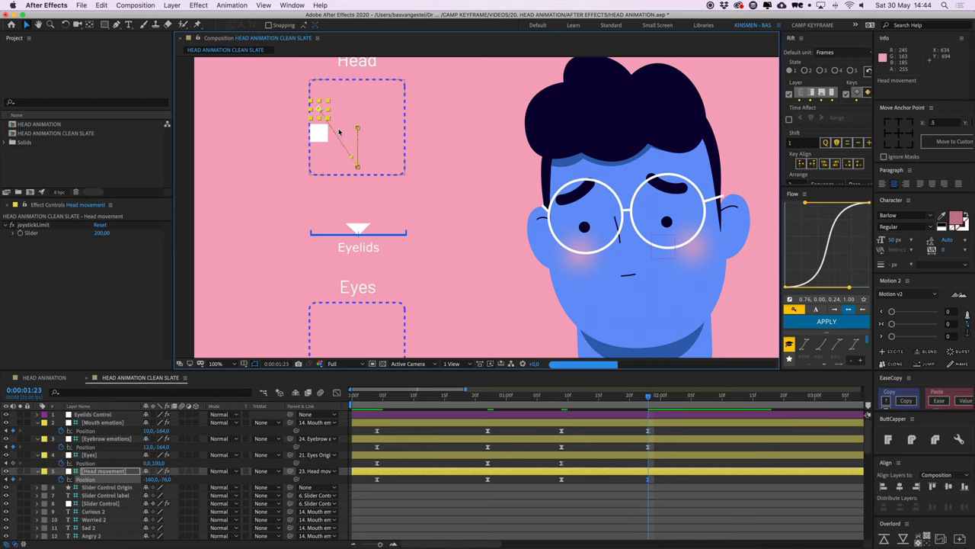
- Nudge the Eyes joystick to -120, -40 at 1:23 so the pupils look up and to the same side as the head
scroll(375, 323, "down", 2)
left_click(364, 337)
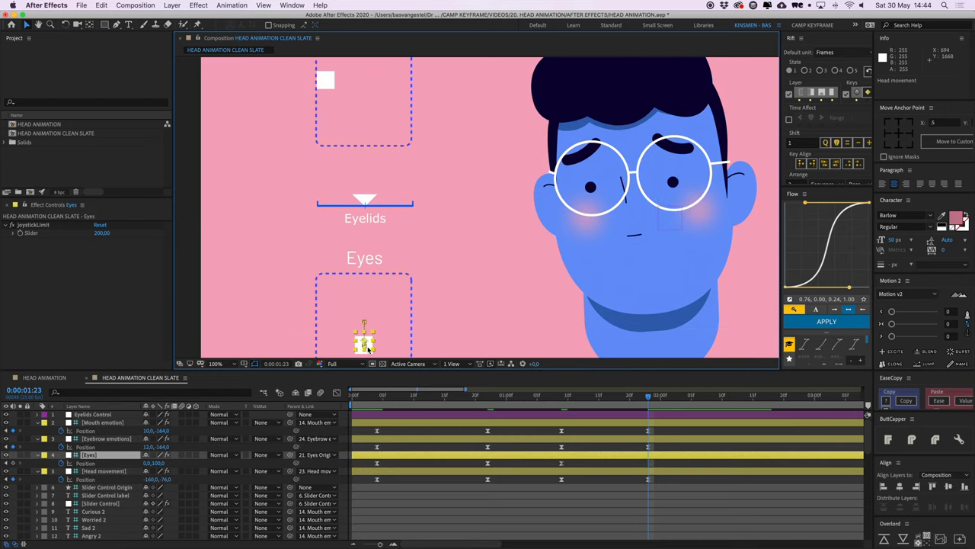
key("shift+Left")
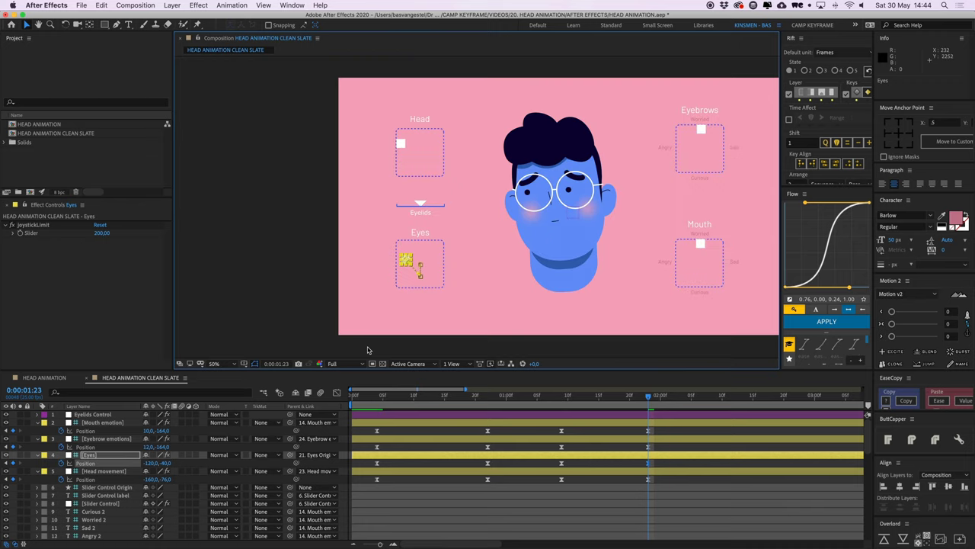
key("comma")
- Apply the 0.76, 0.00, 0.24, 1.00 easing curve to all four joysticks' keyframes at 1:09 and 1:23
left_click(661, 435)
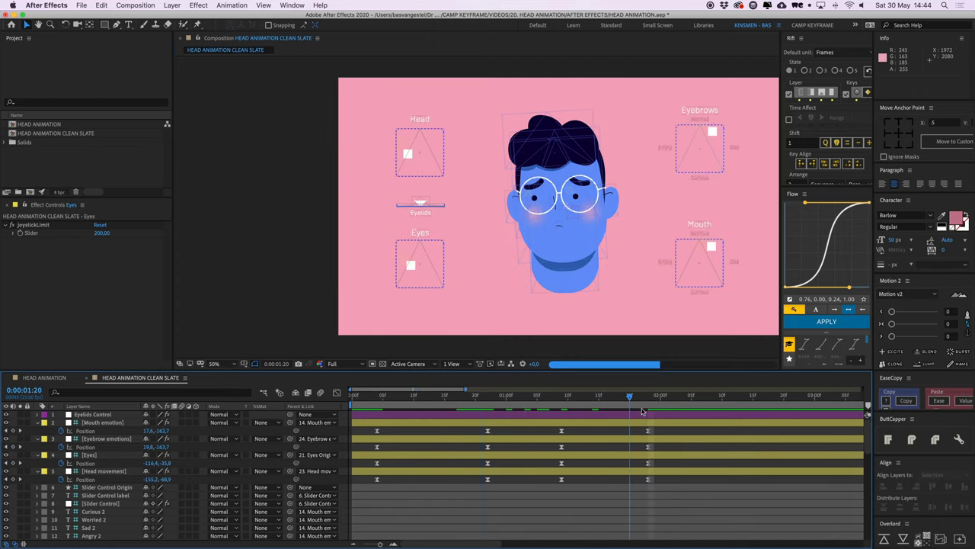
left_click_drag(546, 428, 674, 490)
left_click(828, 324)
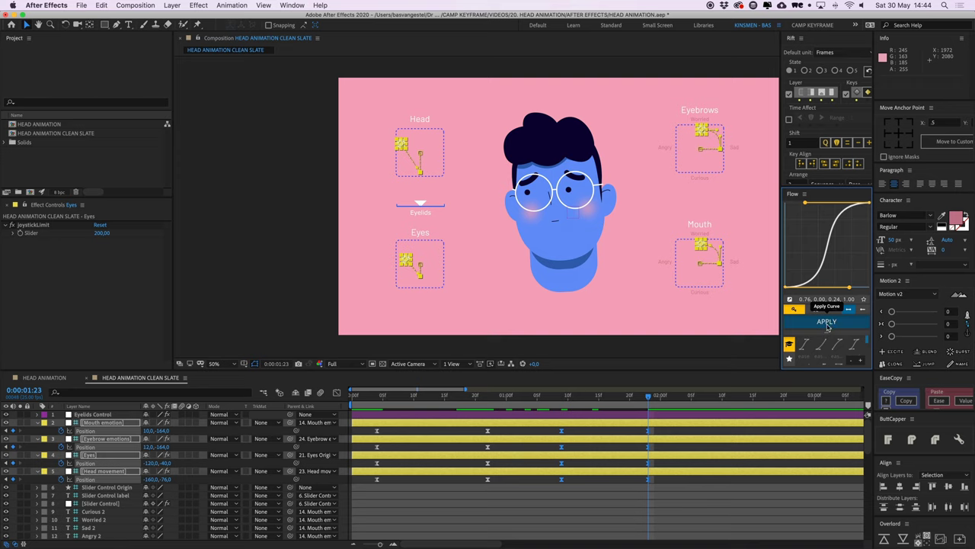
- Copy the Mouth, Eyebrows, Eyes and Head joysticks' 1:23 keyframes to 2:17 to hold the worried pose
left_click_drag(729, 398, 771, 403)
left_click(765, 400)
left_click(647, 431)
key("super+c")
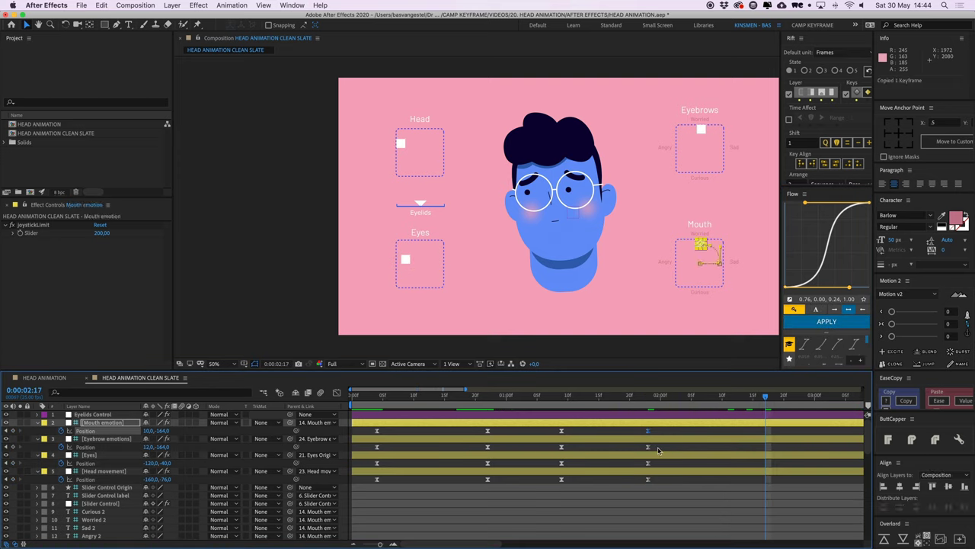
key("super+Down")
key("super+v")
key("super+Down")
key("super+v")
key("super+Down")
key("super+v")
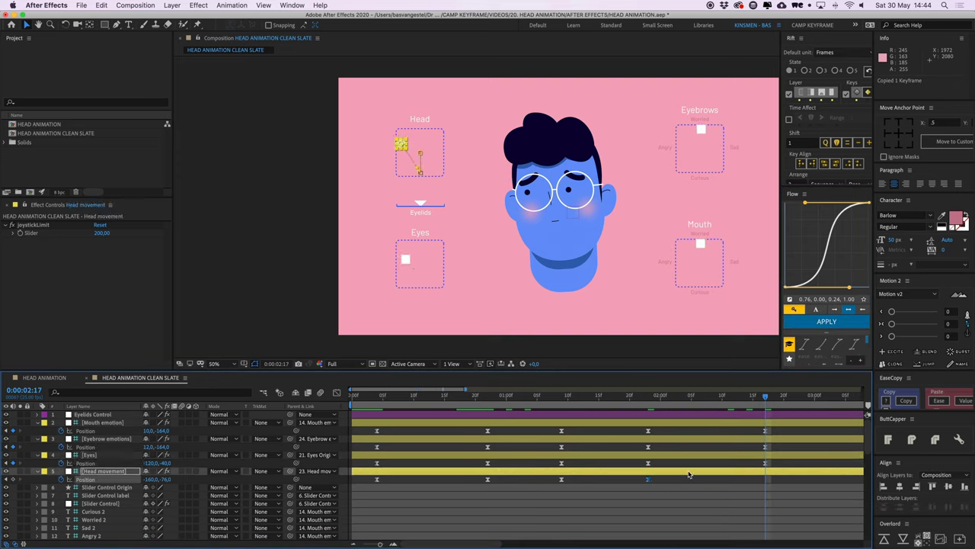
- Move the Head joystick to its opposite edge, to 160, -76, to keyframe a reversed head turn at 3:11
scroll(686, 467, "right", 5)
left_click_drag(610, 400, 618, 403)
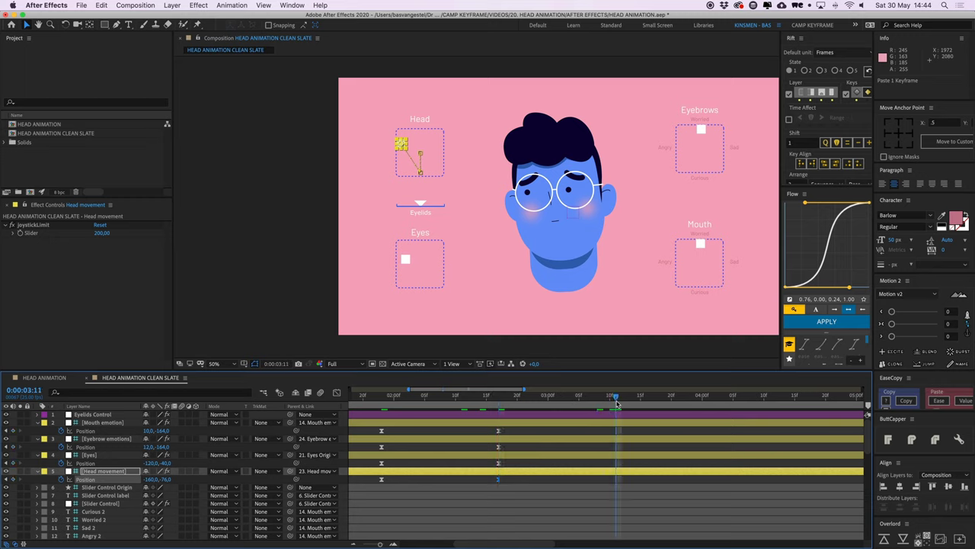
left_click(593, 432)
left_click(403, 145)
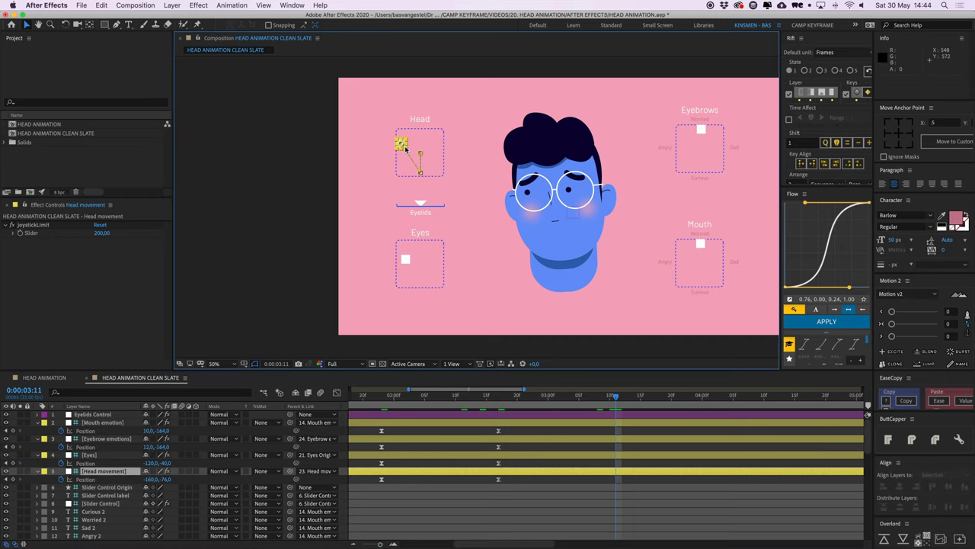
left_click_drag(403, 145, 439, 143)
- Nudge the Eyes joystick to 120, -40 at 3:11 so the pupils look to the same side as the head
left_click(409, 261)
key("shift+Right")
key("shift+Right")
key("shift+Right")
key("shift+Right")
key("shift+Right")
key("shift+Right")
key("shift+Right")
key("shift+Right")
key("shift+Right")
key("shift+Right")
key("shift+Right")
key("shift+Right")
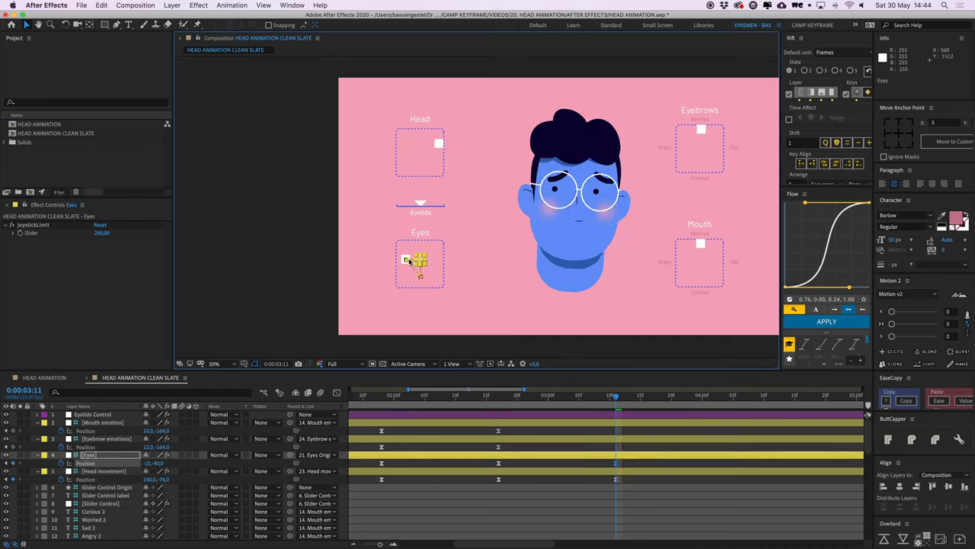
- Move the Mouth joystick to Angry, about -150, -4, at 3:11 and undo the stray change to its motion path
left_click(702, 244)
left_click_drag(702, 244, 682, 260)
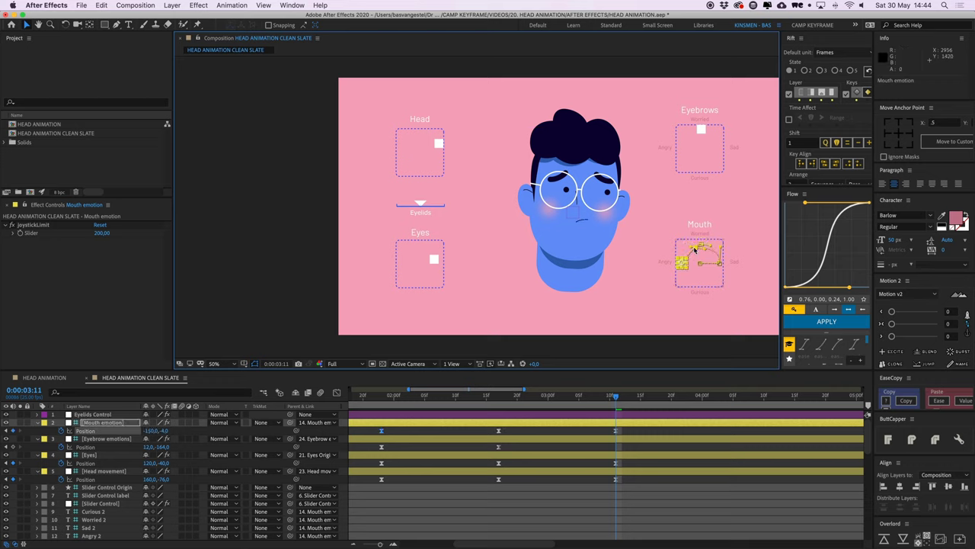
key("super+z")
- Nudge the Eyebrows joystick from Worried to Angry, to -168, -4, to keyframe angry eyebrows at 3:11
key("period")
middle_click_drag(709, 148, 507, 167)
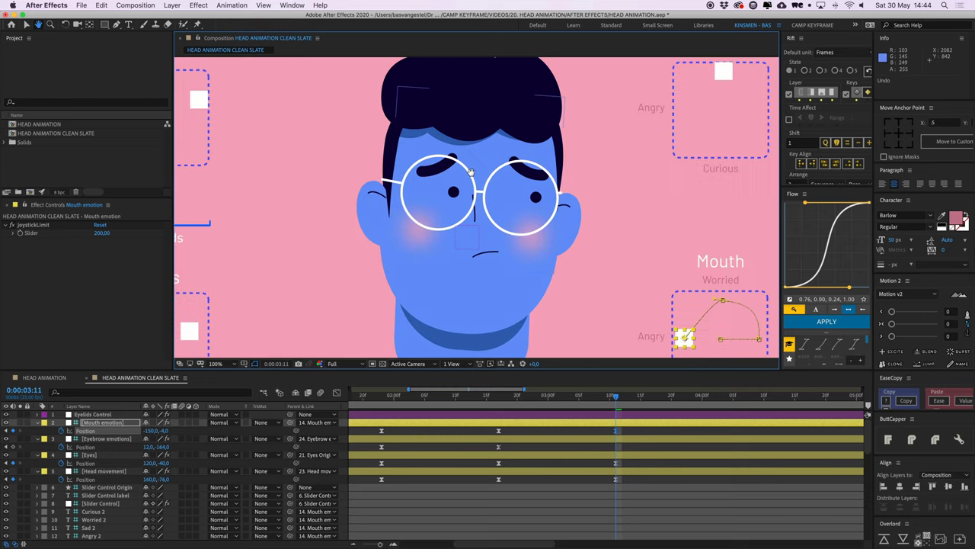
middle_click_drag(730, 135, 583, 172)
left_click(578, 113)
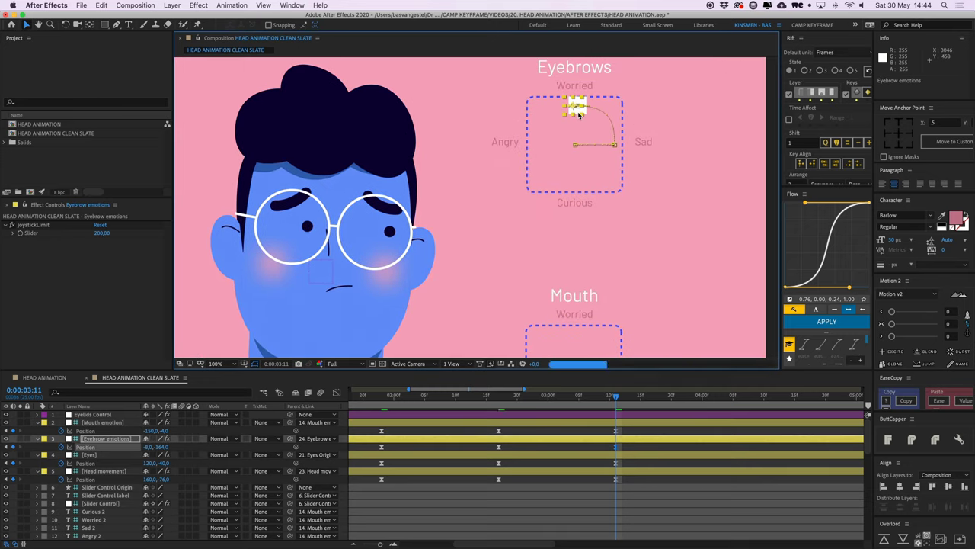
key("shift+Left")
key("shift+Left")
key("shift+Left")
key("shift+Left")
key("shift+Down")
key("shift+Down")
key("shift+Down")
key("shift+Left")
key("shift+Left")
key("shift+Left")
key("shift+Down")
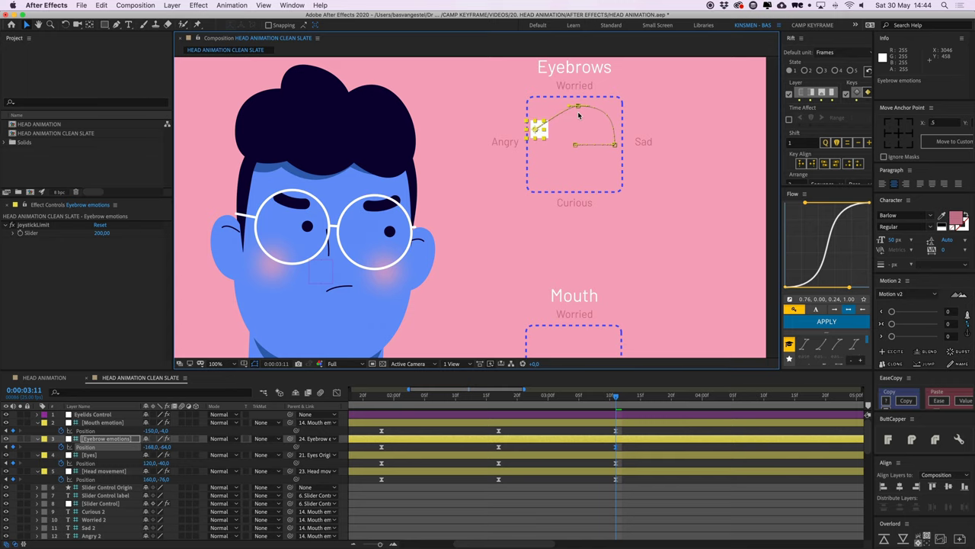
key("shift+Left")
key("shift+Down")
key("shift+Down")
key("shift+Down")
key("shift+Down")
left_click_drag(536, 137, 536, 143)
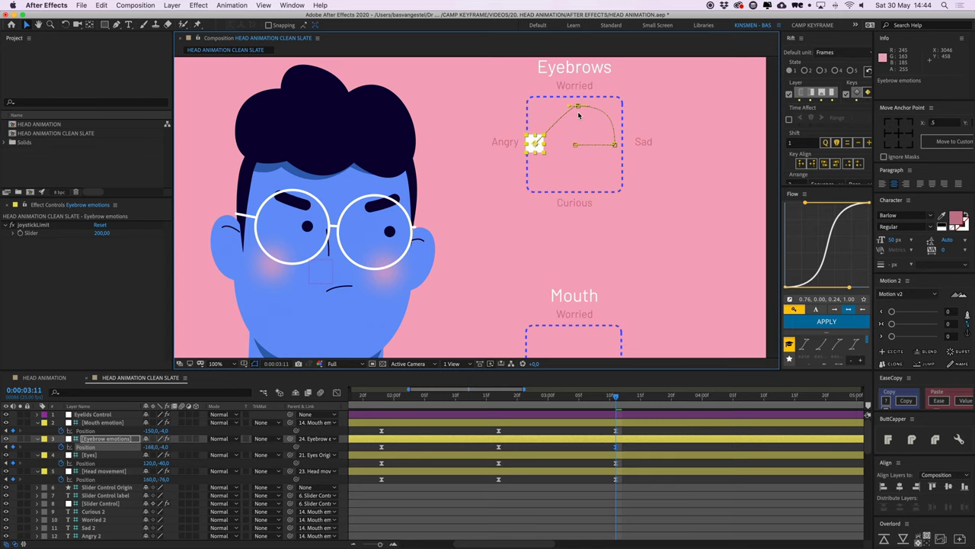
key("comma")
left_click_drag(636, 428, 484, 491)
left_click(651, 430)
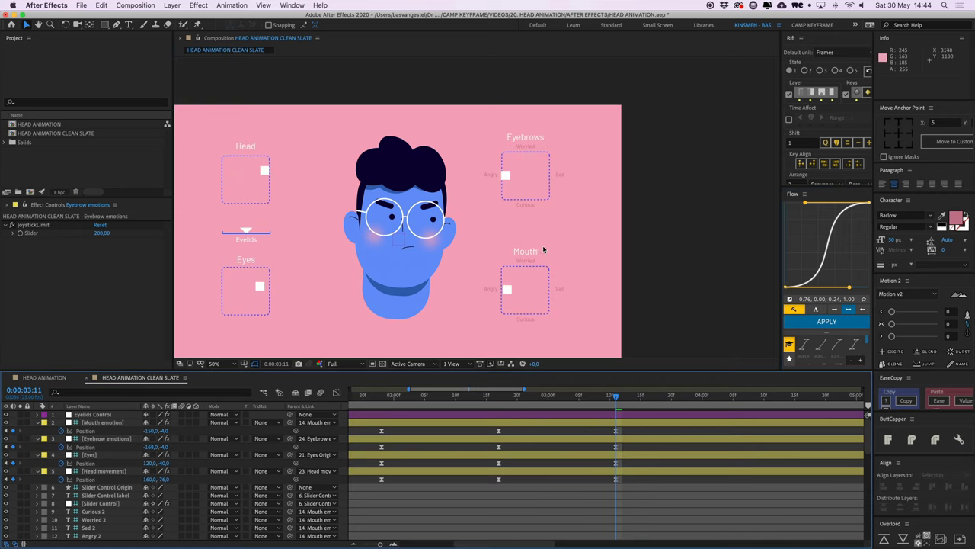
key("period")
left_click_drag(597, 290, 569, 313)
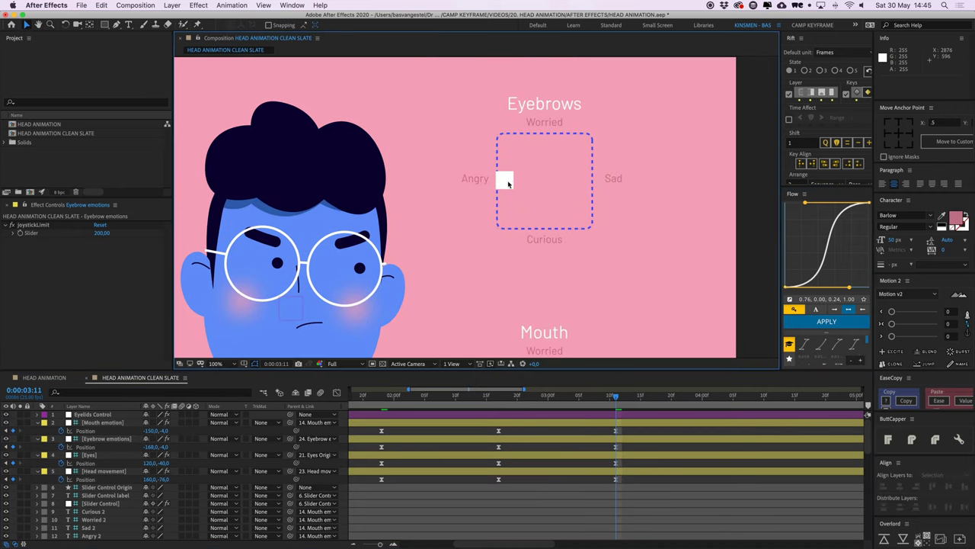
left_click(502, 176)
key("period")
left_click_drag(629, 165, 598, 211)
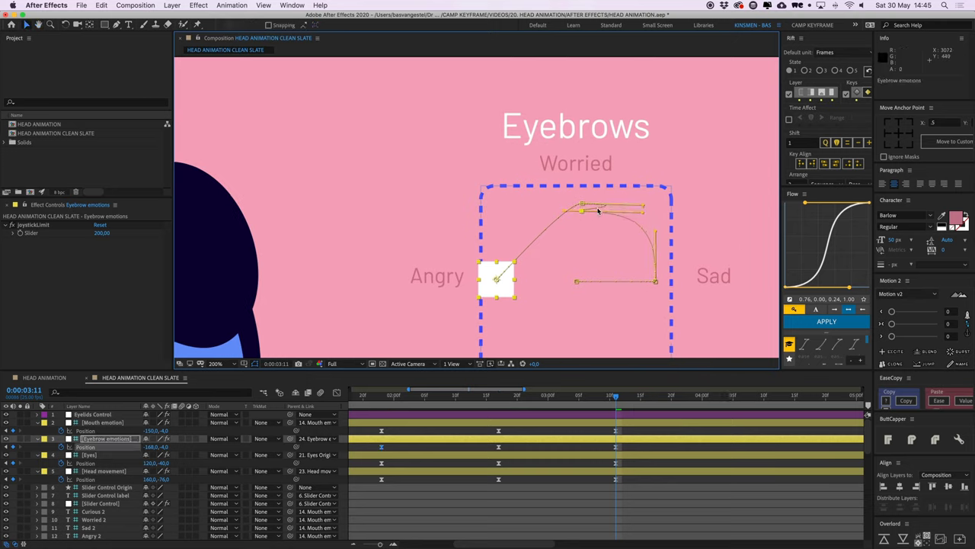
key("super+z")
- Retract the protruding handle on the Eyebrows motion path at the Worried point, using the pen tools' vertex conversion
key("period")
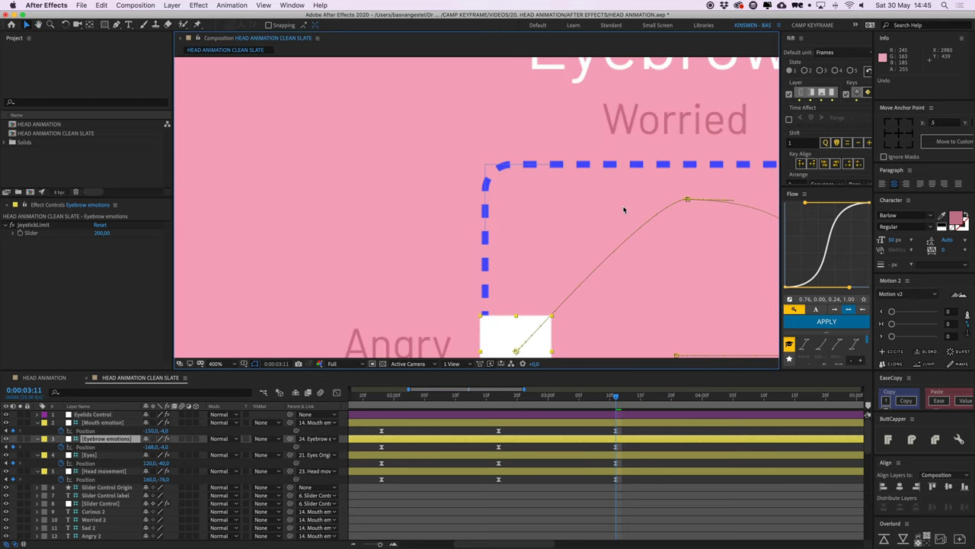
left_click_drag(674, 211, 585, 208)
key("g")
left_click_drag(115, 27, 139, 57)
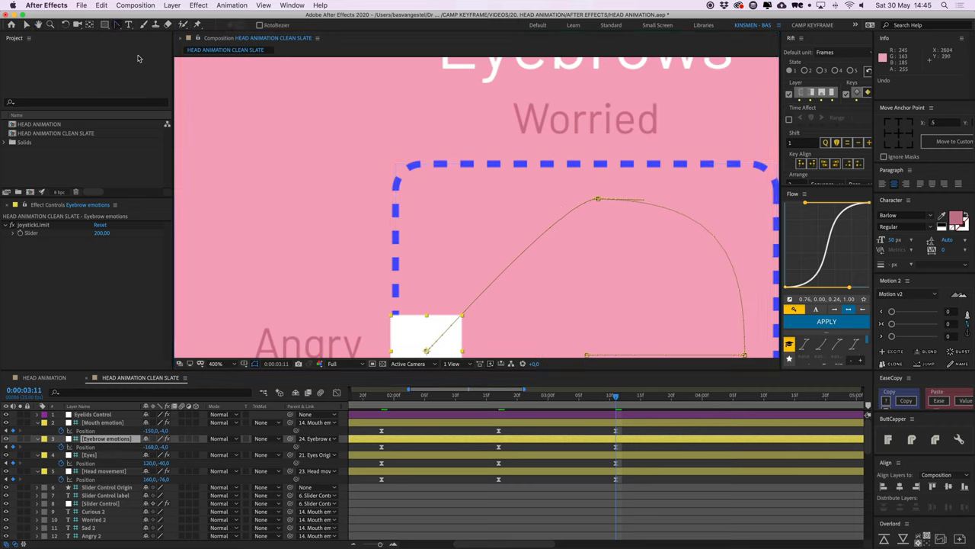
left_click(599, 200)
key("ctrl+z")
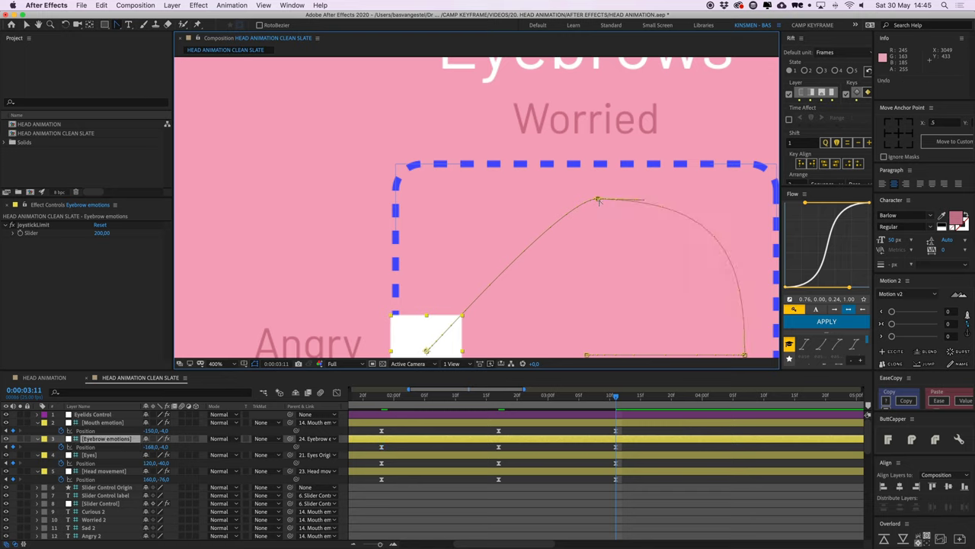
left_click(599, 200)
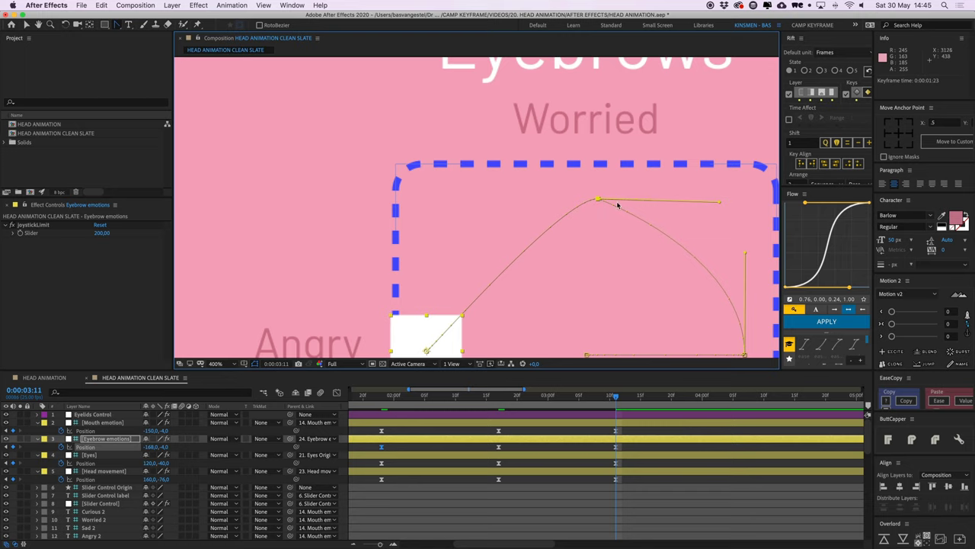
key("comma")
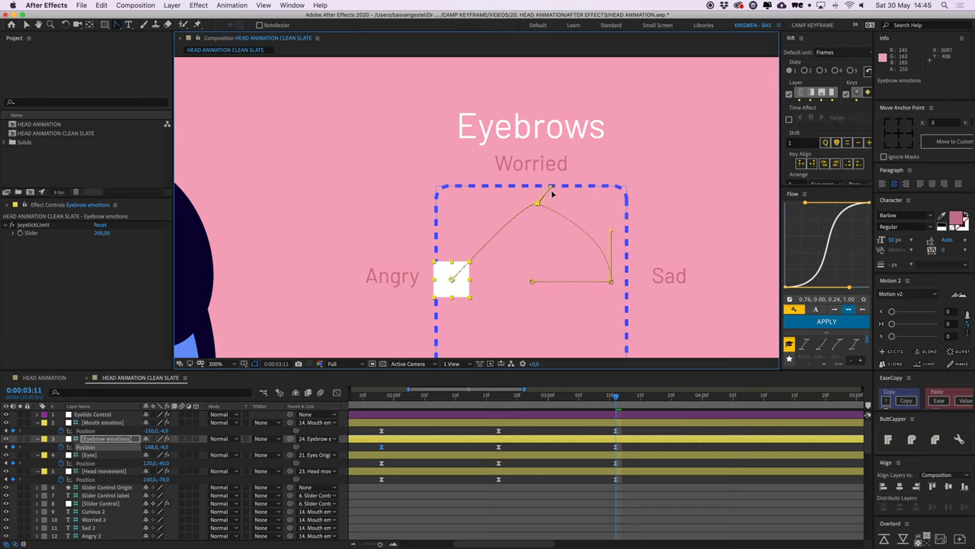
left_click_drag(573, 194, 558, 202)
key("period")
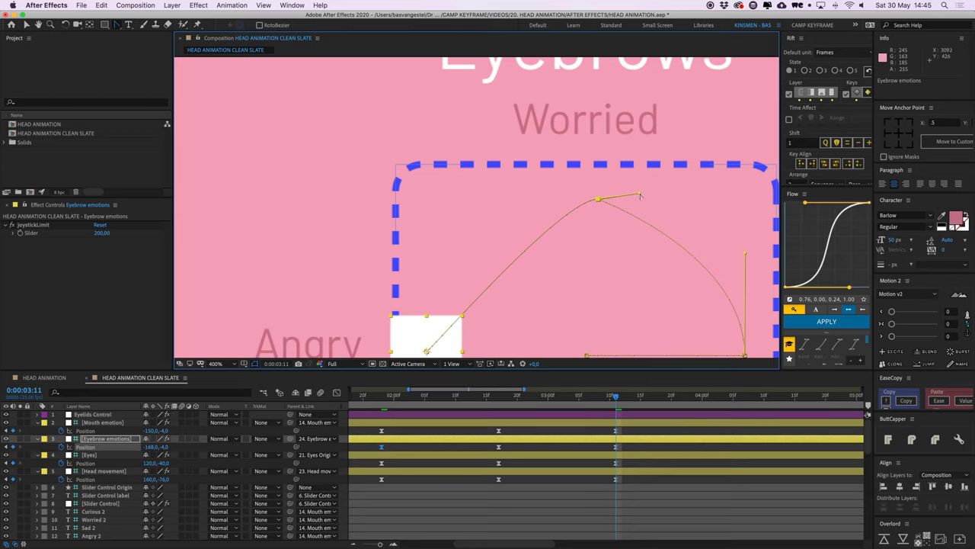
left_click_drag(639, 194, 600, 200)
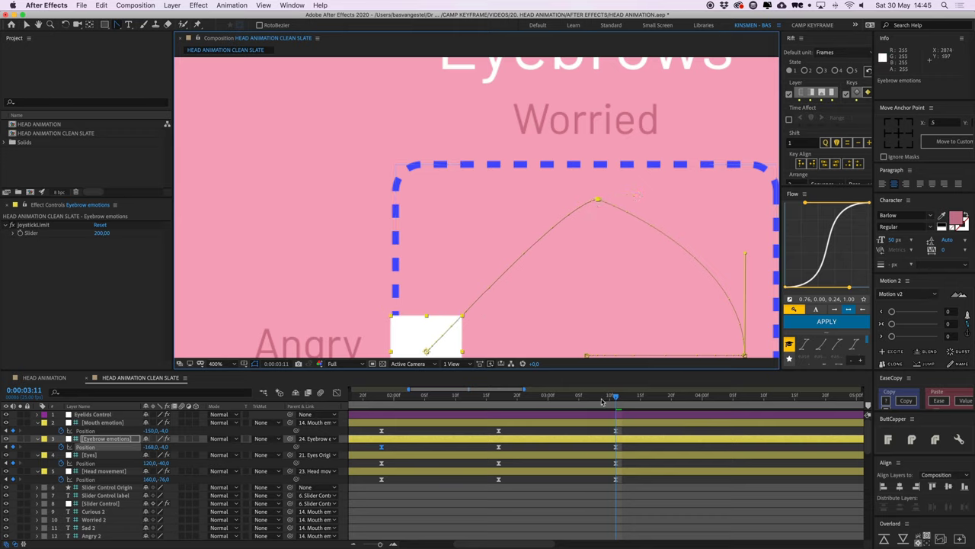
- Pull a handle upward from the Angry end of the Eyebrows motion path to arc it towards Worried, and preview the movement
left_click_drag(602, 401, 549, 398)
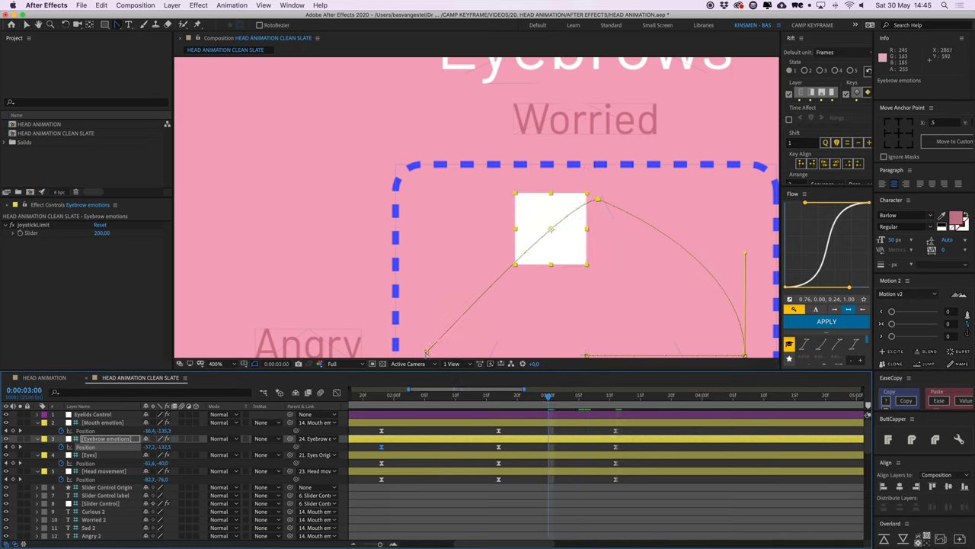
left_click_drag(427, 352, 434, 202)
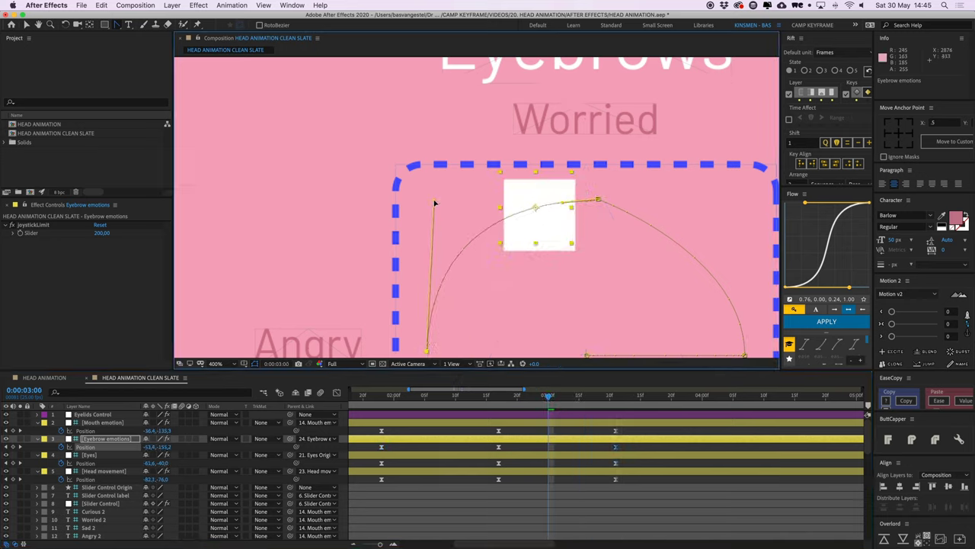
key("comma")
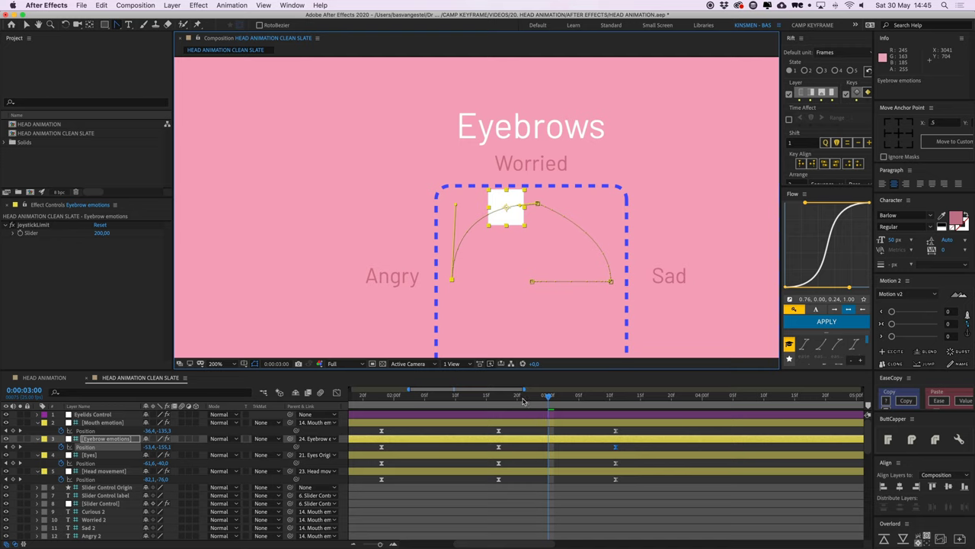
left_click_drag(523, 400, 389, 407)
key("space")
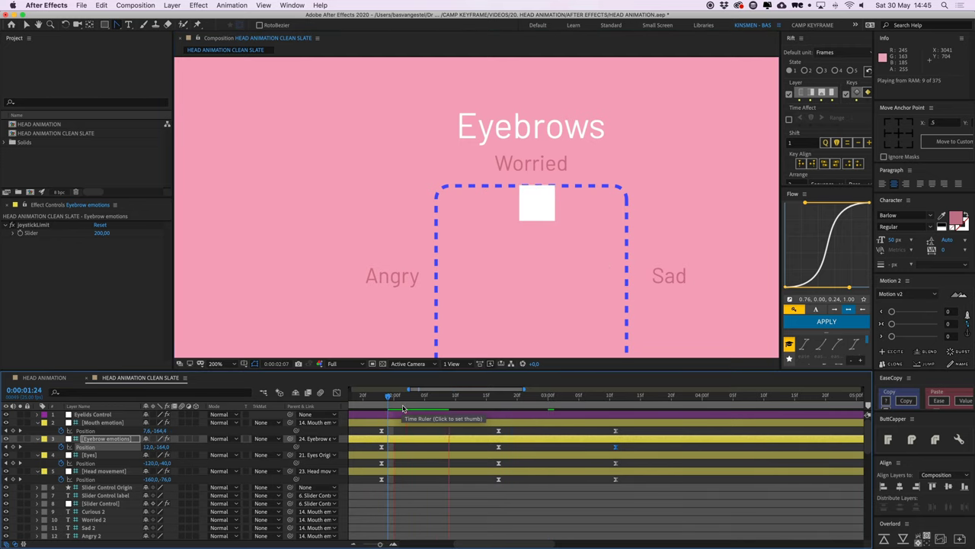
key("space")
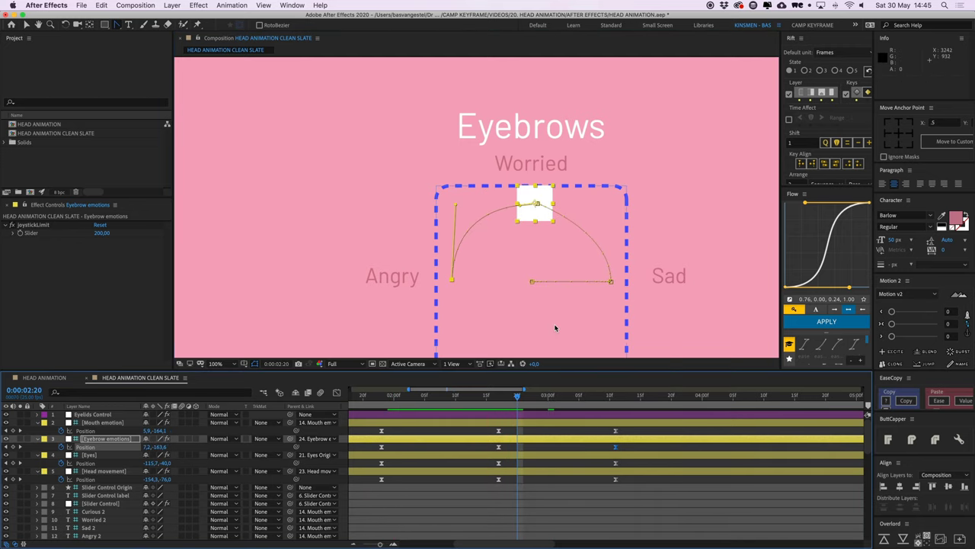
- Select the Mouth joystick, then play back and scrub its motion through the worried hold, ending at 2:08
key("comma")
left_click_drag(531, 302, 566, 148)
left_click_drag(559, 280, 546, 218)
key("v")
left_click(522, 219)
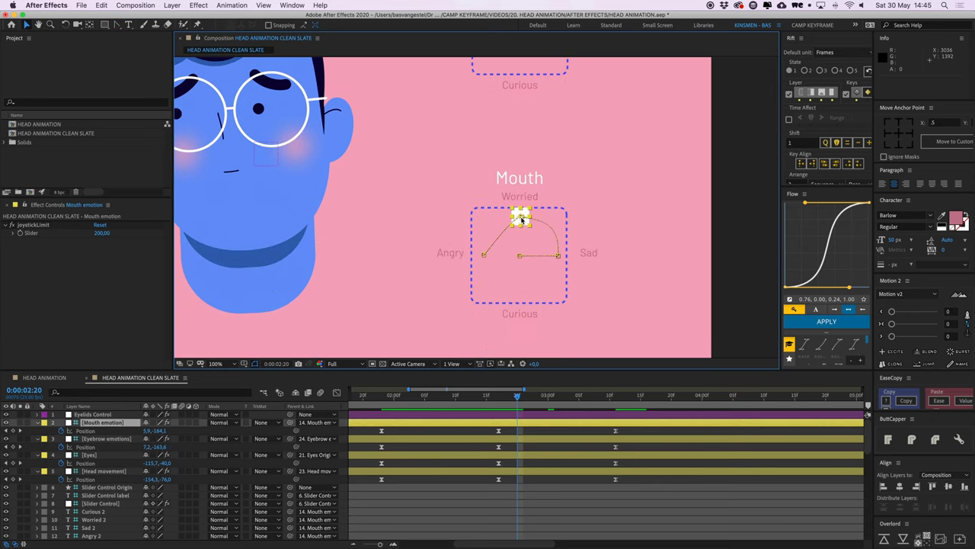
key("space")
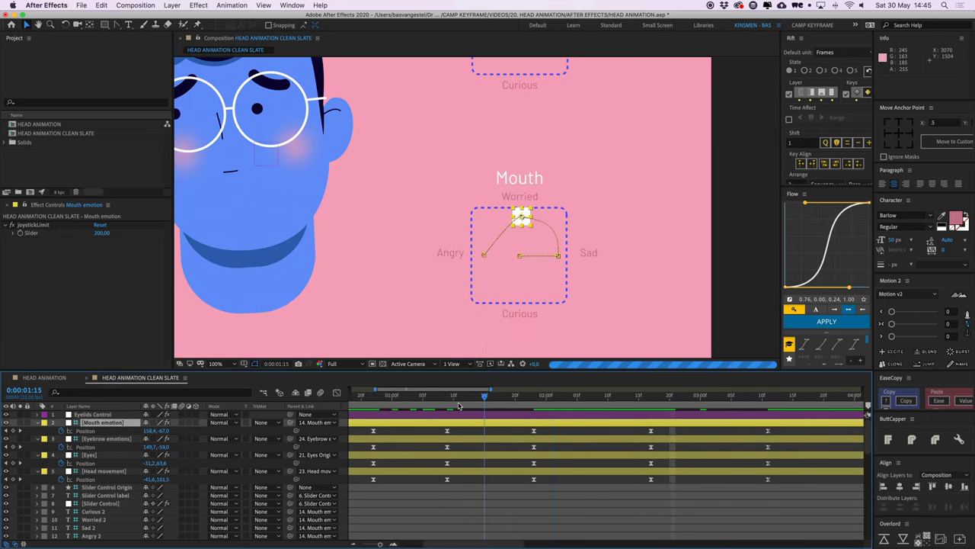
key("space")
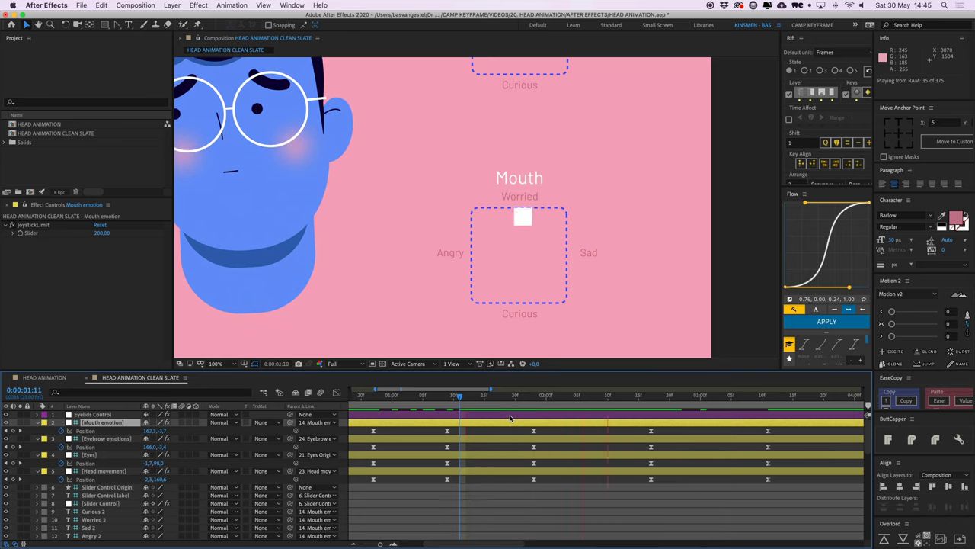
key("space")
left_click_drag(532, 397, 586, 404)
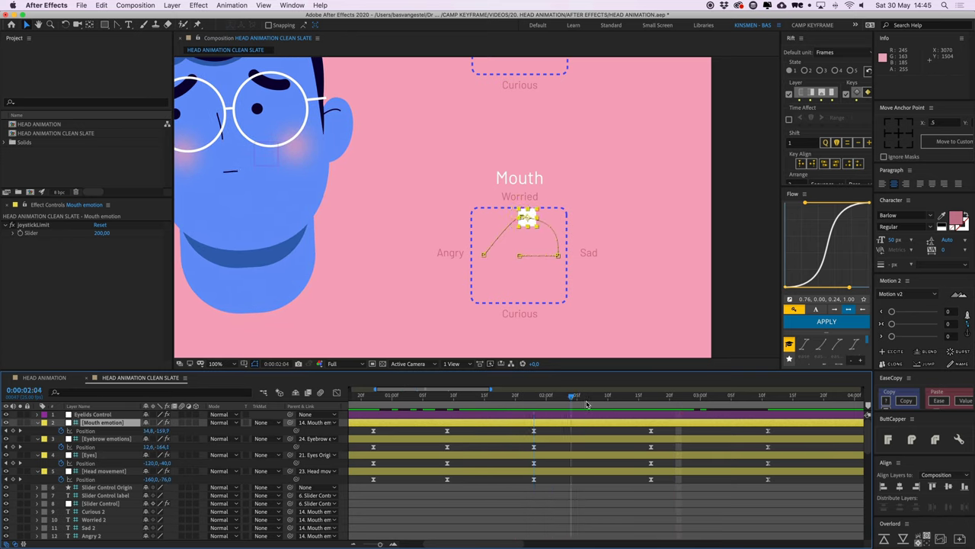
left_click(595, 397)
- Arc the Mouth motion path with a handle at its Angry end and retract the handles at the Worried point
key("period")
key("period")
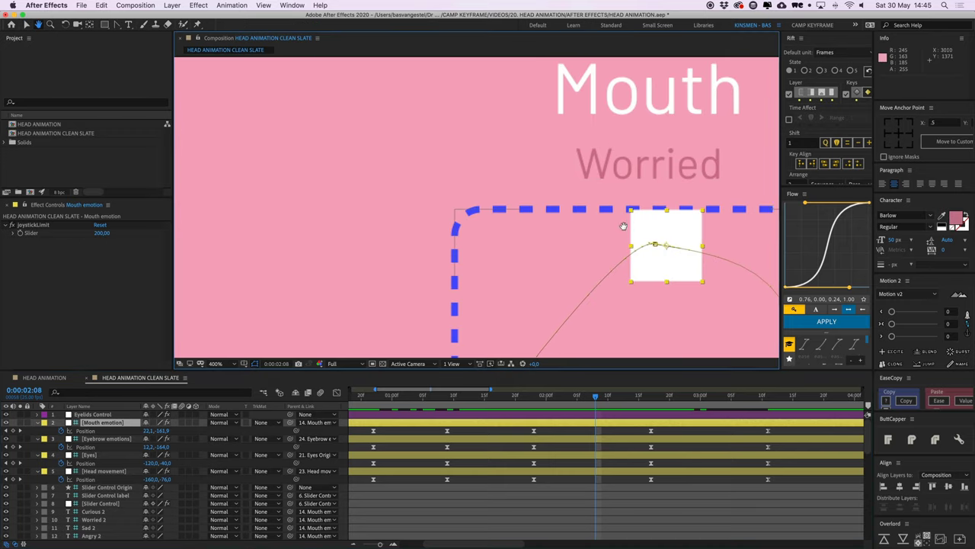
left_click_drag(623, 226, 522, 225)
key("g")
scroll(560, 248, "down", 5)
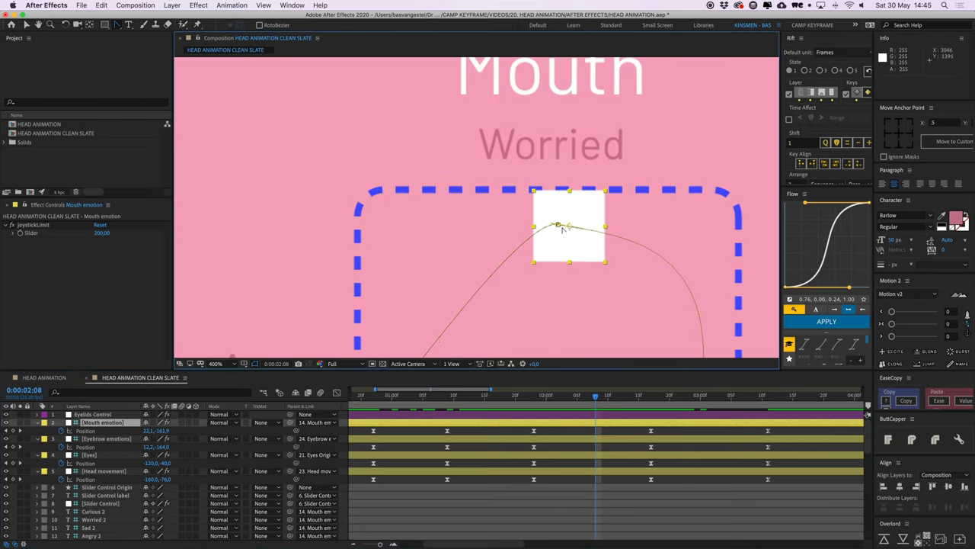
left_click_drag(425, 333, 416, 227)
left_click_drag(544, 179, 576, 183)
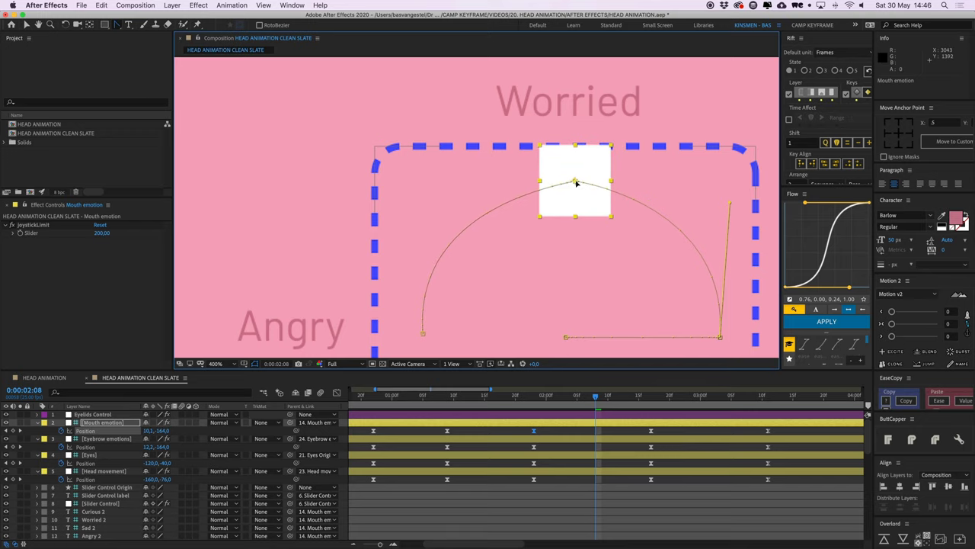
left_click(599, 341)
scroll(608, 206, "down", 6)
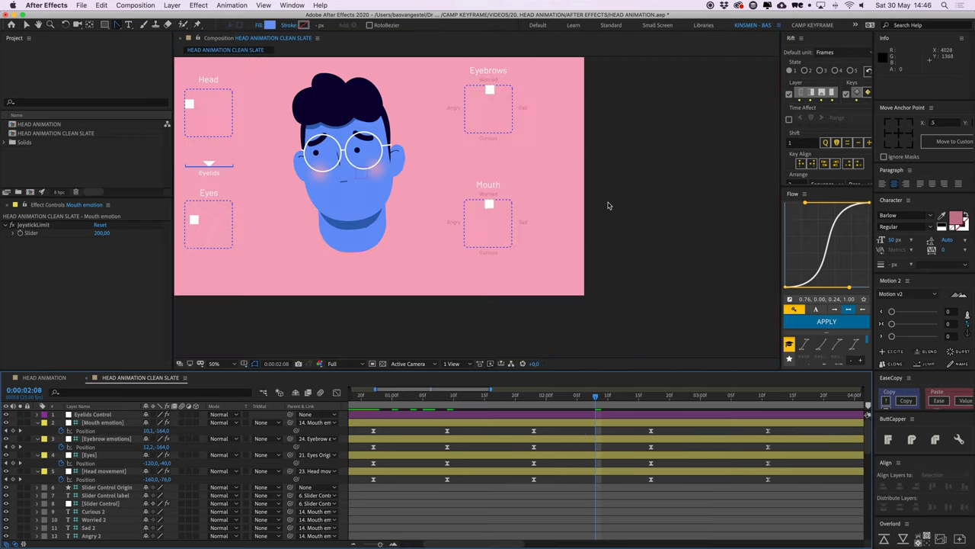
key("v")
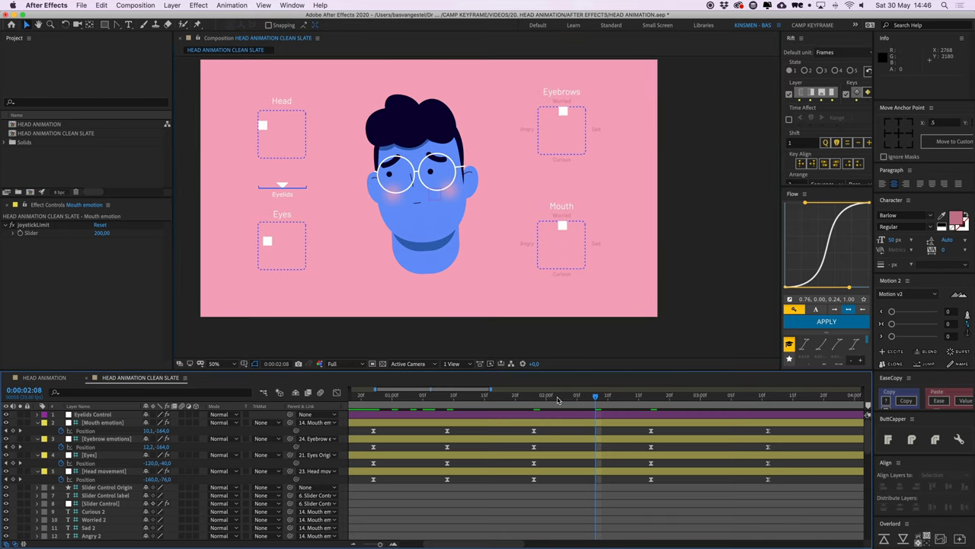
- Apply the 0.76, 0.00, 0.24, 1.00 easing curve to all four joysticks' keyframes at 2:17 and 3:11
left_click_drag(657, 428, 568, 485)
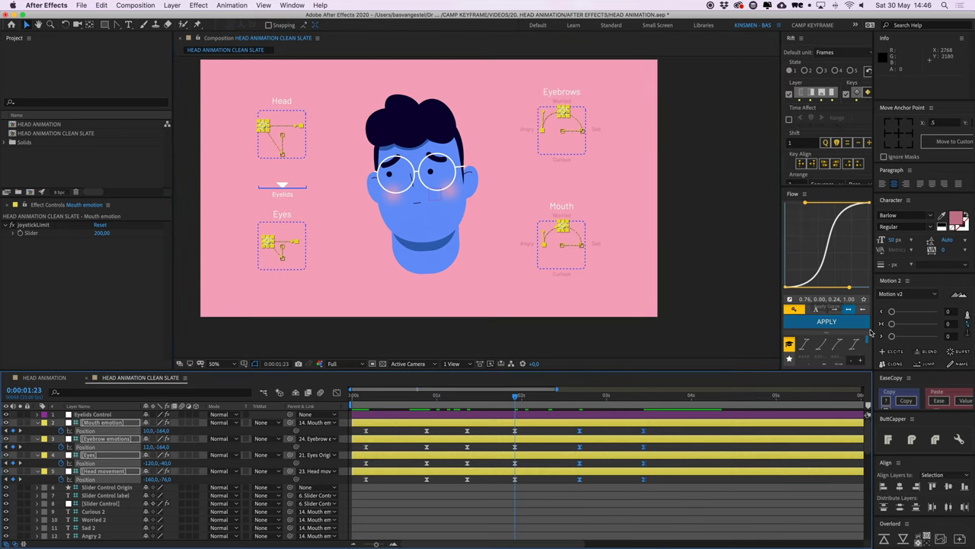
left_click(826, 321)
left_click(533, 435)
- Copy the Mouth, Eyebrows, Eyes and Head keyframes at 3:11 to 4:01 to hold the angry pose
left_click_drag(436, 398, 665, 437)
key("Page_Down")
key("Page_Down")
key("Page_Down")
key("Page_Down")
key("Page_Down")
key("Page_Down")
key("Page_Down")
key("Page_Down")
key("cmd+v")
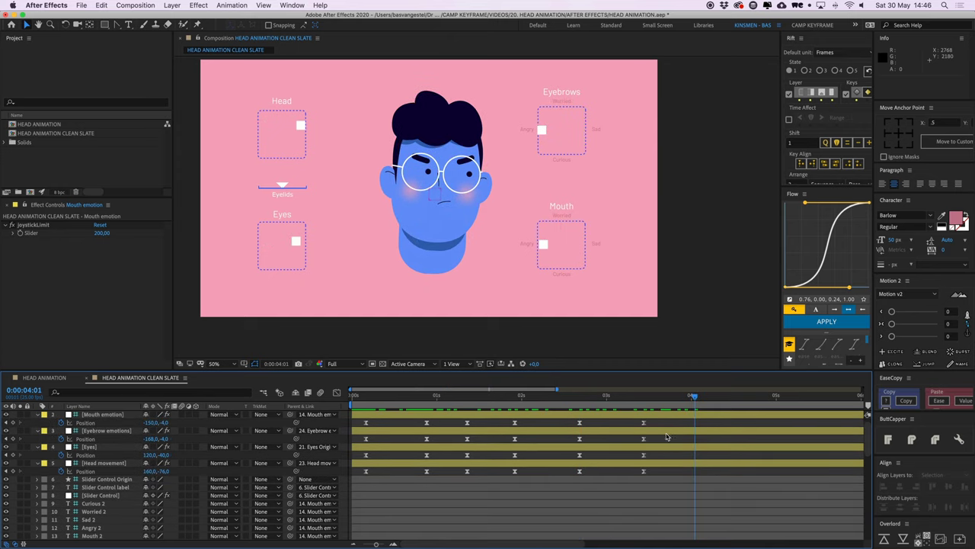
left_click(643, 439)
key("super+v")
left_click(644, 455)
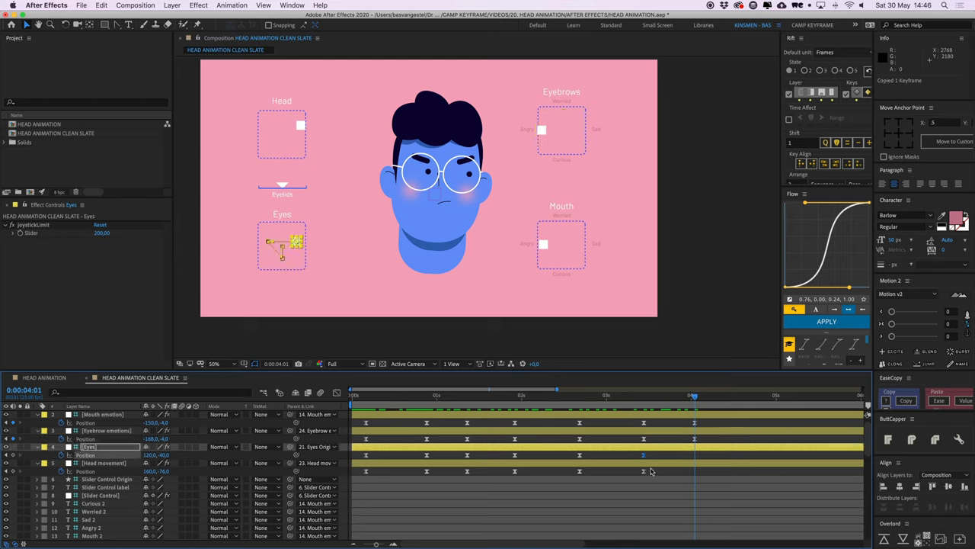
key("super+v")
left_click(644, 471)
- Copy each joystick's first keyframe to 4:20 to return the mouth, eyebrows, eyes and head to neutral
key("space")
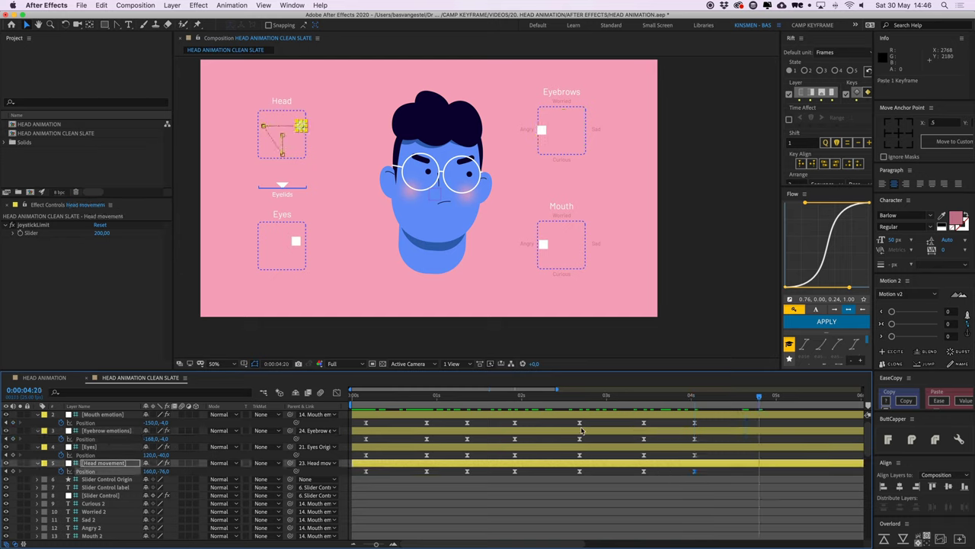
left_click(366, 422)
key("super+c")
key("super+v")
left_click(366, 439)
key("super+c")
key("super+v")
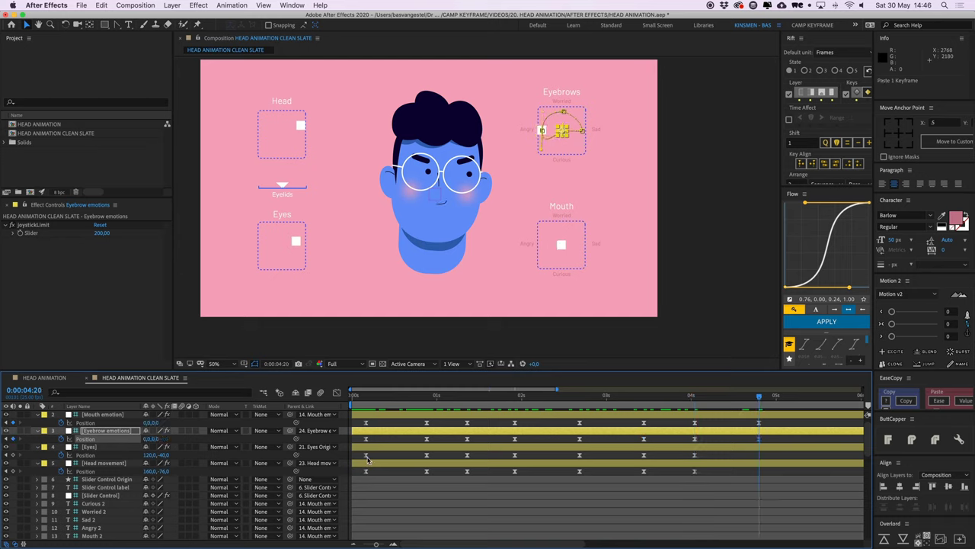
left_click(366, 455)
key("super+c")
key("super+v")
left_click(367, 472)
key("super+c")
key("super+v")
- Apply the 0.76, 0.00, 0.24, 1.00 easing curve to all four joysticks' keyframes at 4:01 and 4:20, and save the project
mouse_move(683, 418)
left_mouse_down()
mouse_move(756, 479)
mouse_move(666, 416)
left_mouse_up()
left_click(821, 323)
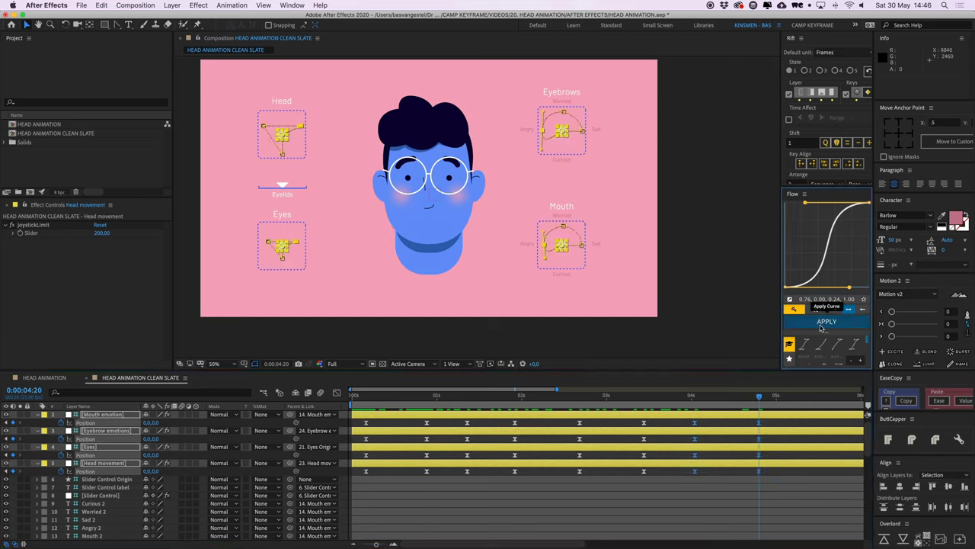
left_click(726, 426)
key("super+s")
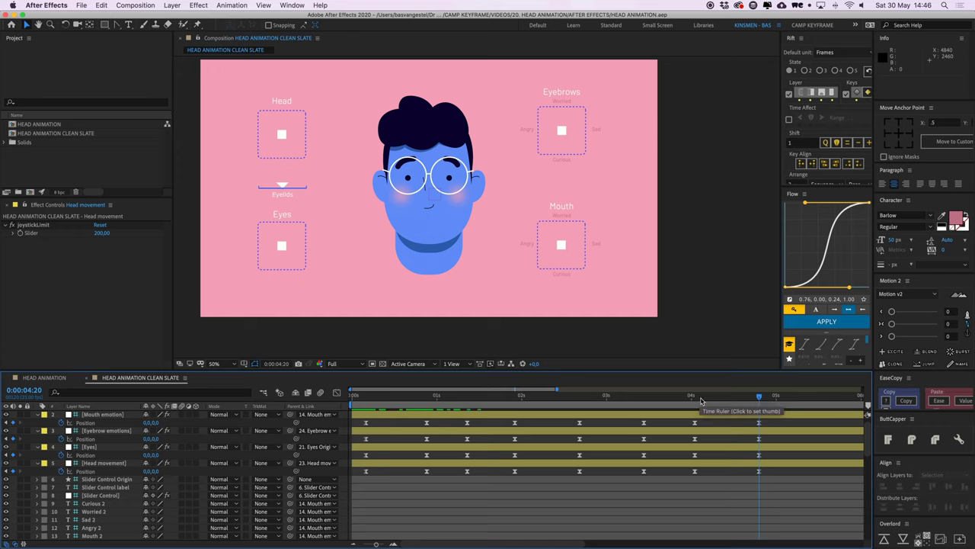
- Go to 0:16 and check the Eyelids Control layer's position and slider effect
scroll(387, 433, "up", 1)
left_click(415, 416)
left_click(407, 399)
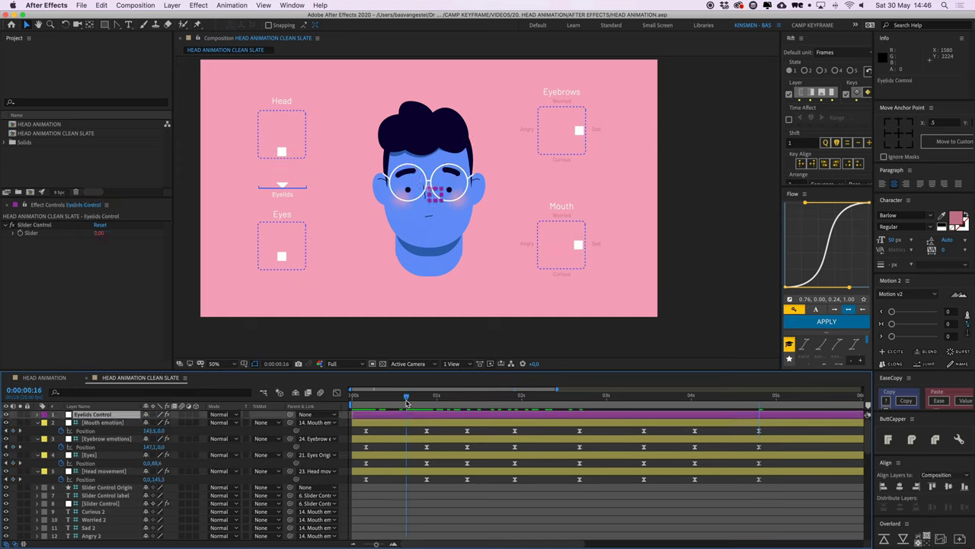
key("p")
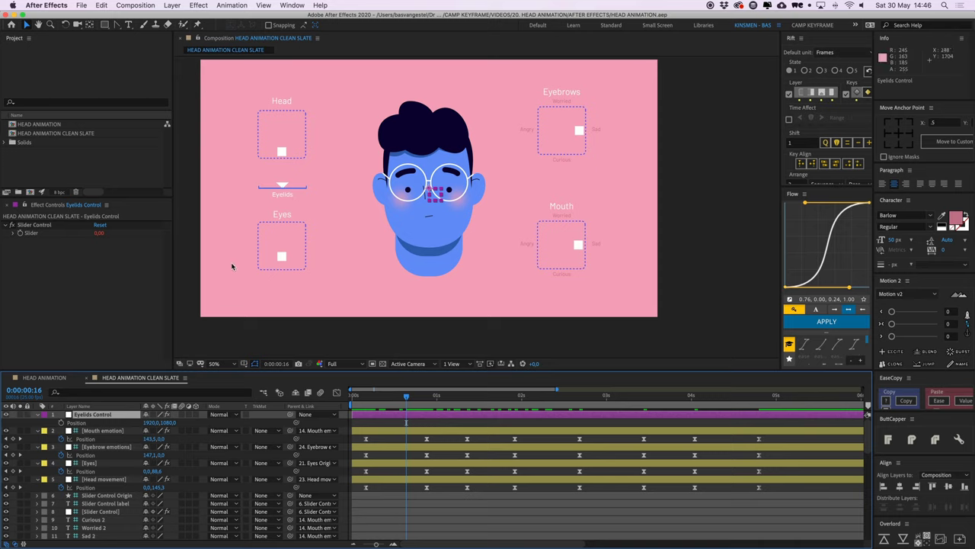
left_click(40, 248)
left_click(44, 226)
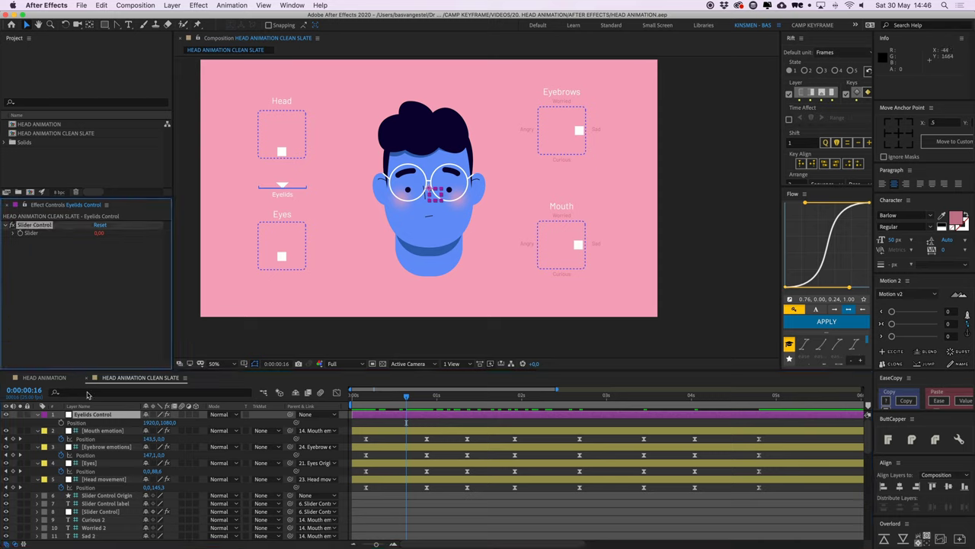
left_click(107, 416)
left_click(417, 425)
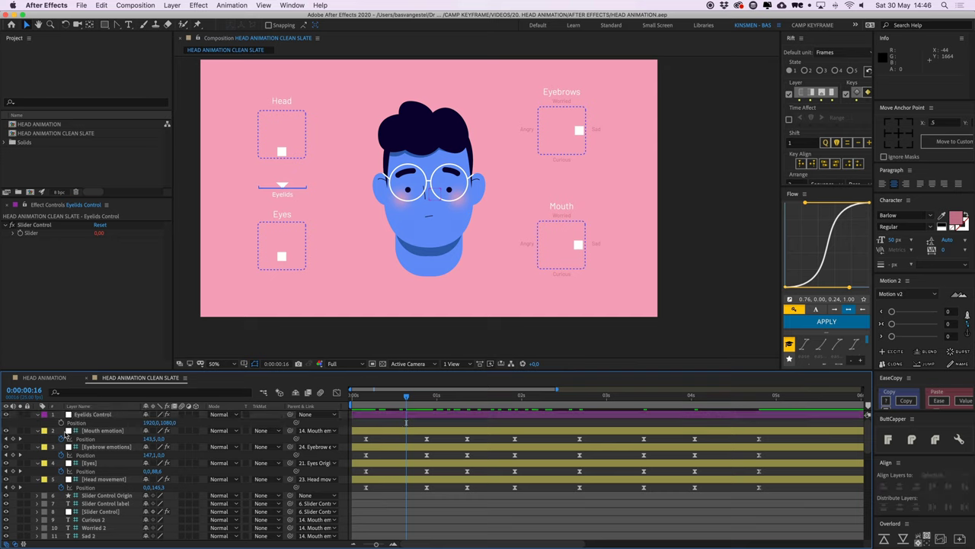
left_click(90, 415)
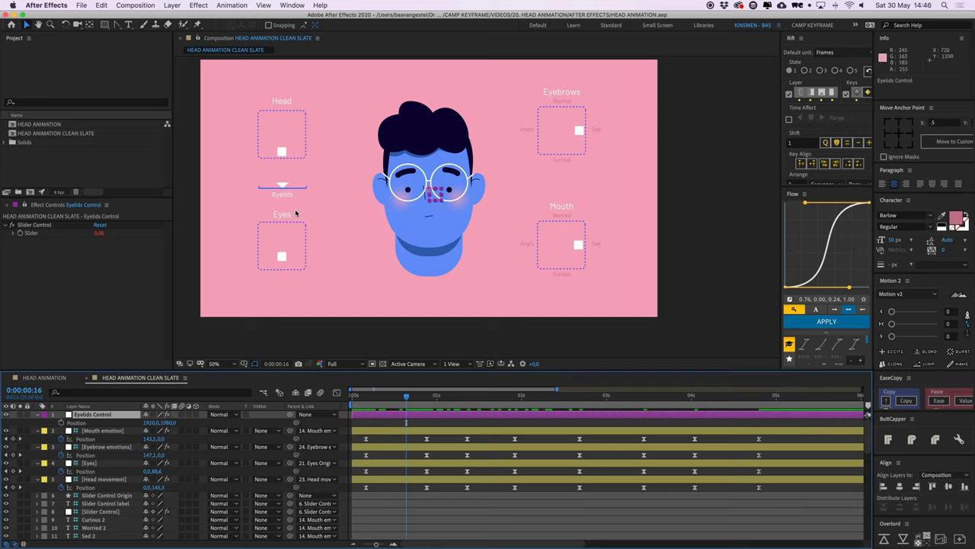
- Bring the eyelids' Slider Control layer to the top of the layer stack and label it Purple
left_click(286, 188)
key("ctrl+shift+bracketright")
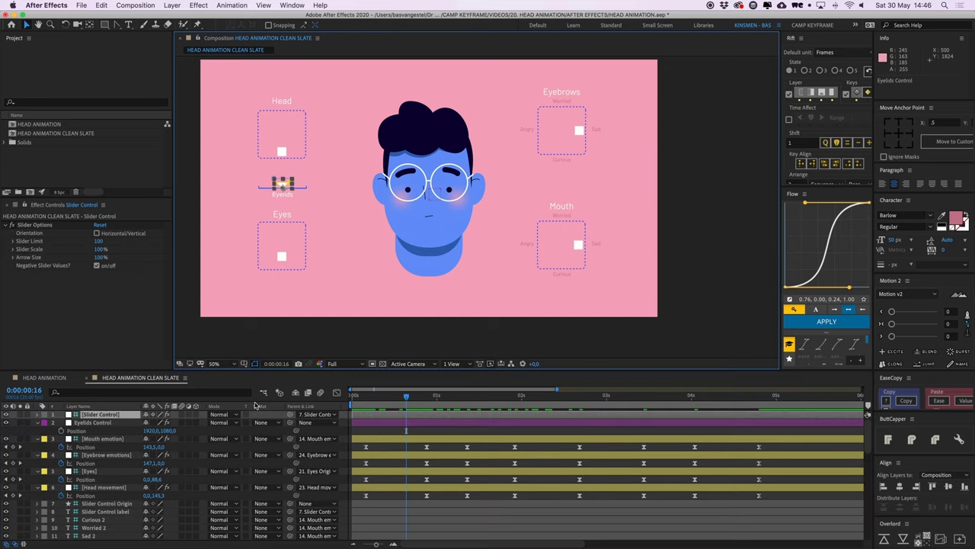
left_click(45, 414)
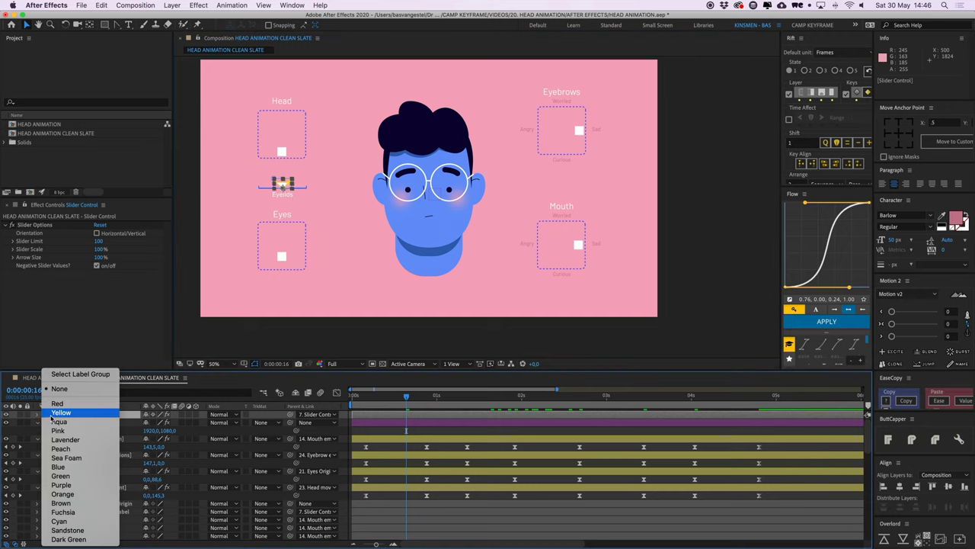
left_click(63, 486)
- Set the Eyelids Control layer's label to None and move it below the Head movement layer
left_click(44, 422)
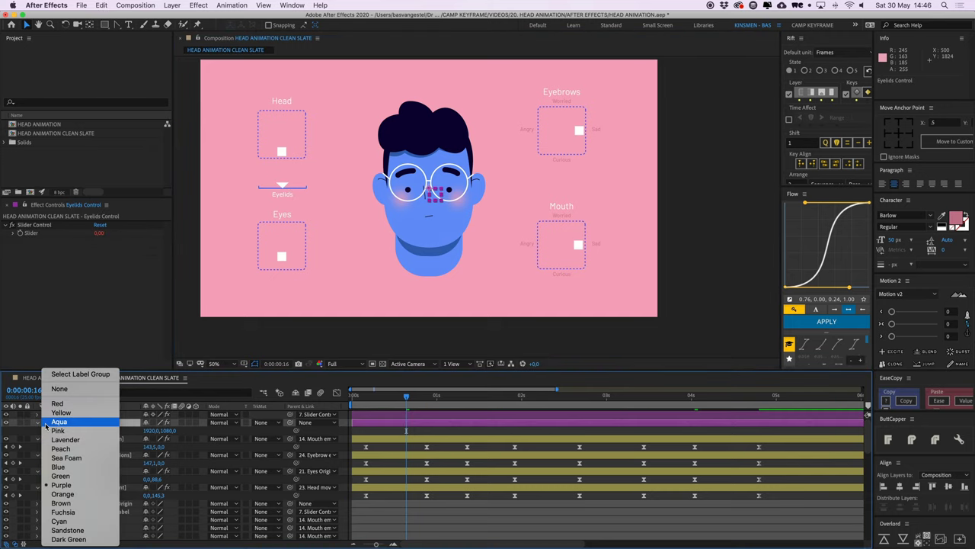
left_click(65, 389)
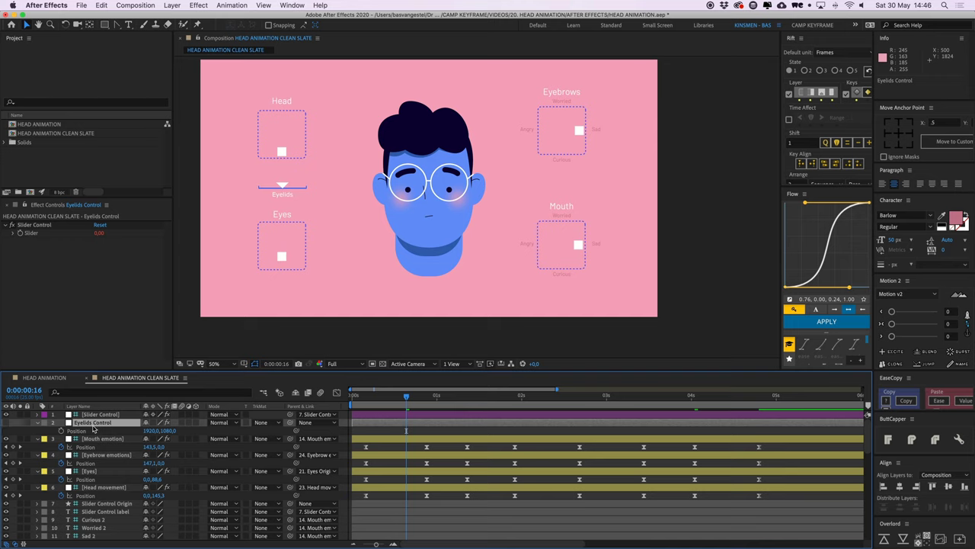
left_click_drag(96, 423, 96, 498)
- Keyframe the Slider Control's X Position at 0 at 0:16 and 100 at 0:19 to close the eyelids
left_click(98, 416)
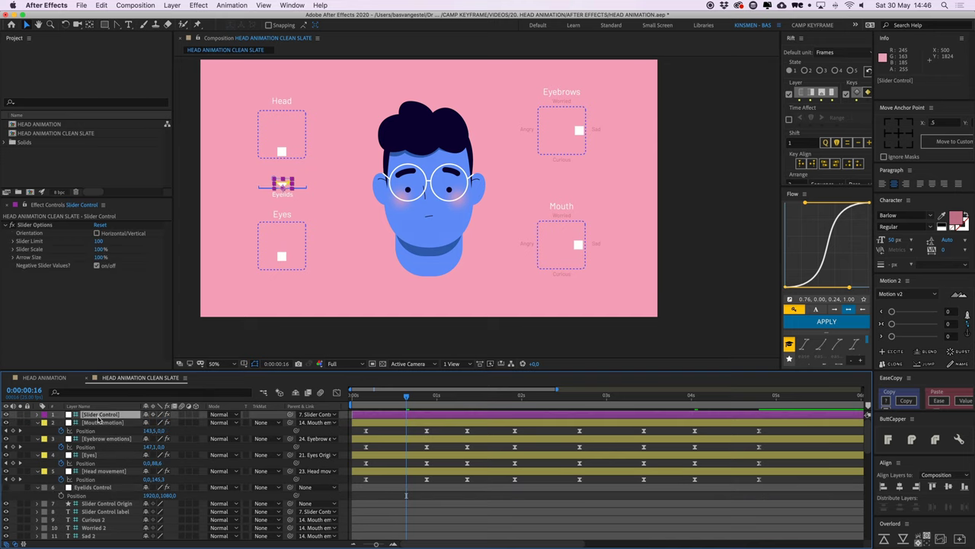
key("p")
left_click(61, 423)
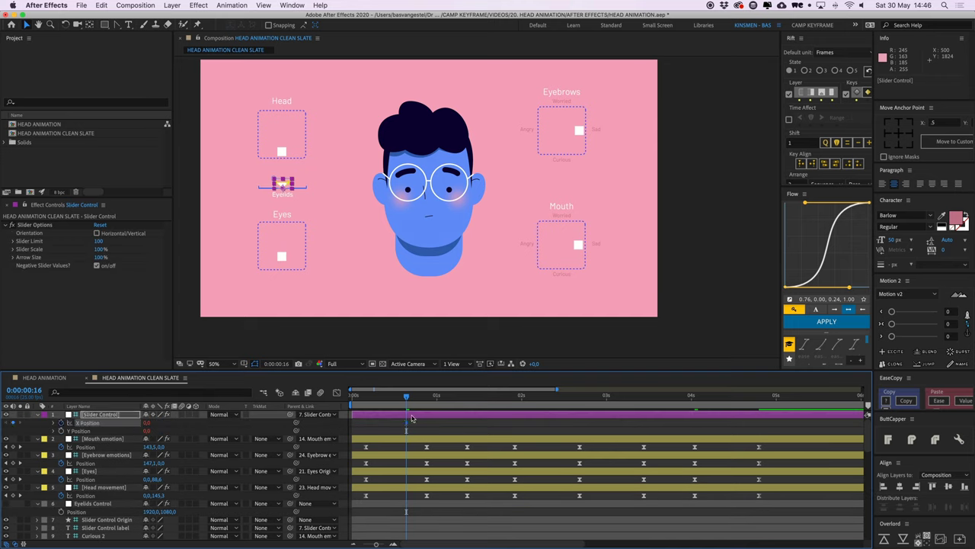
key("Page_Down")
key("Page_Down")
key("Page_Down")
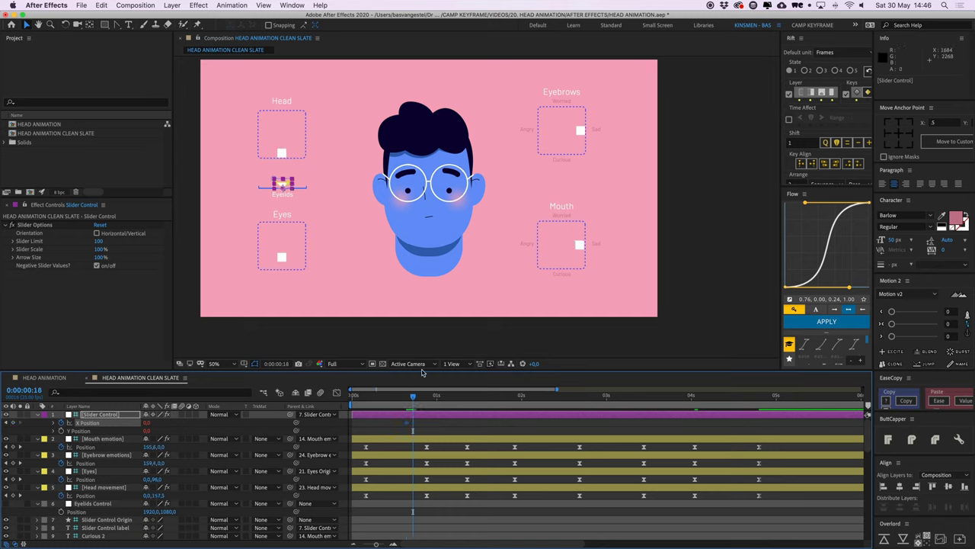
key("Page_Up")
key("Page_Up")
key("Page_Up")
key("Page_Down")
key("Page_Down")
key("Page_Down")
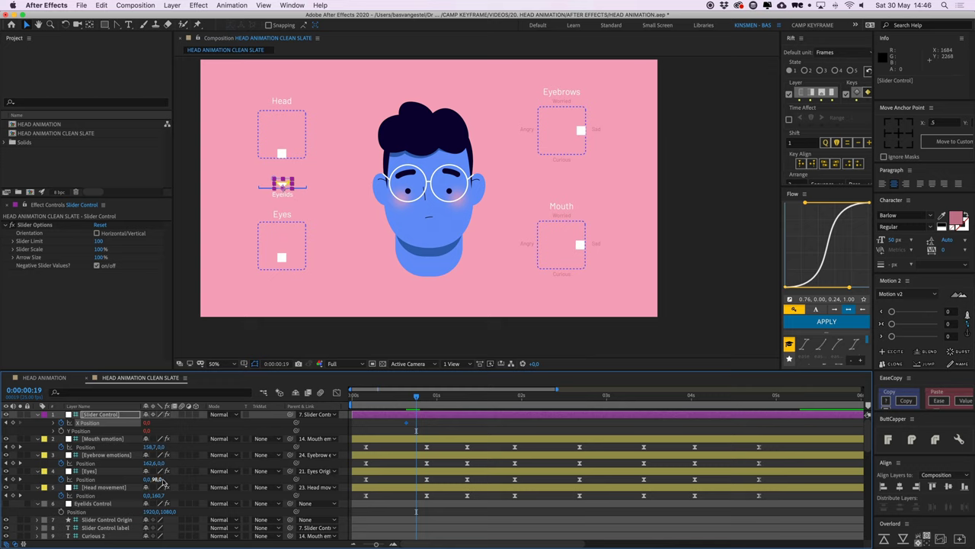
key("Return")
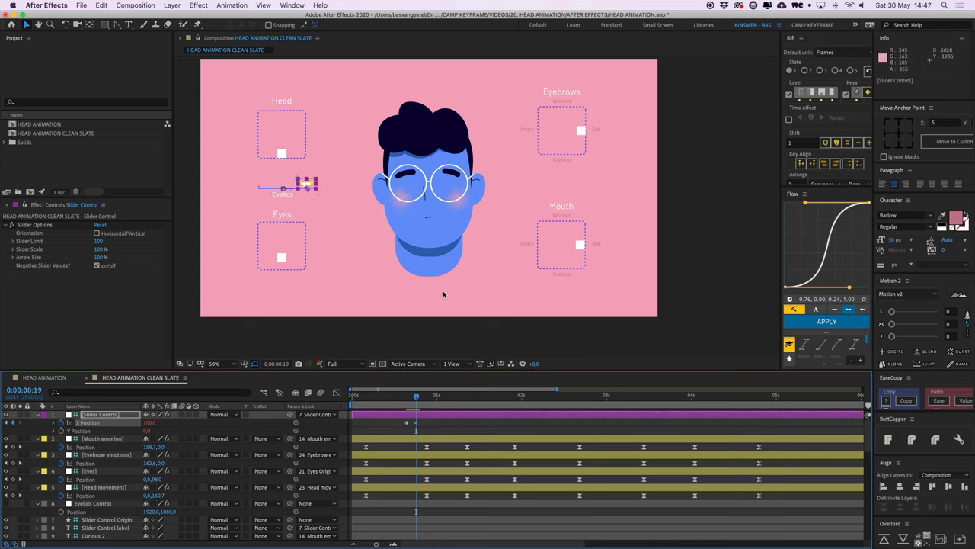
- Copy the Slider Control's 0:16 keyframe to 0:22 to reopen the eyelids
key("Page_Down")
key("Page_Down")
key("Page_Down")
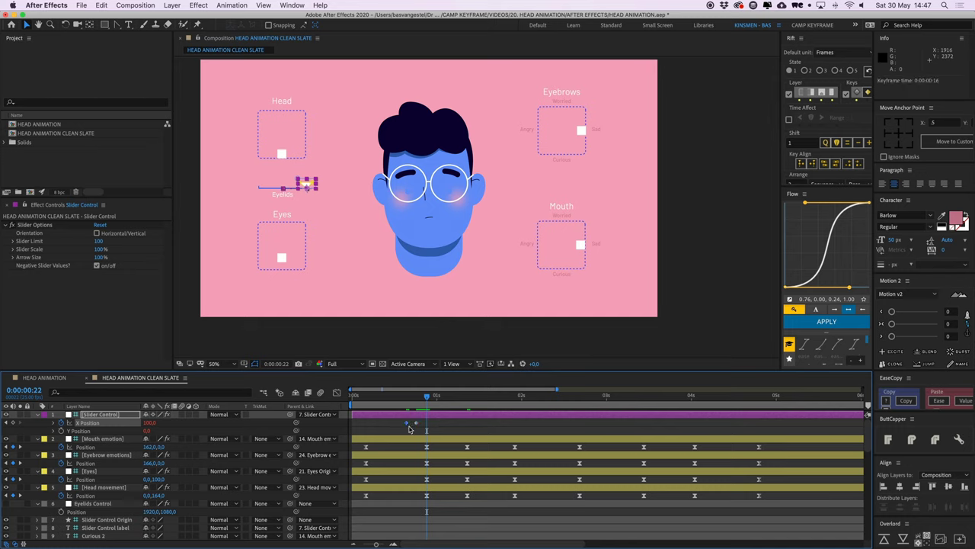
key("super+c")
key("super+v")
- Apply Easy Ease to the three eyelid keyframes and preview the blink from 0:16
left_click_drag(446, 435, 403, 421)
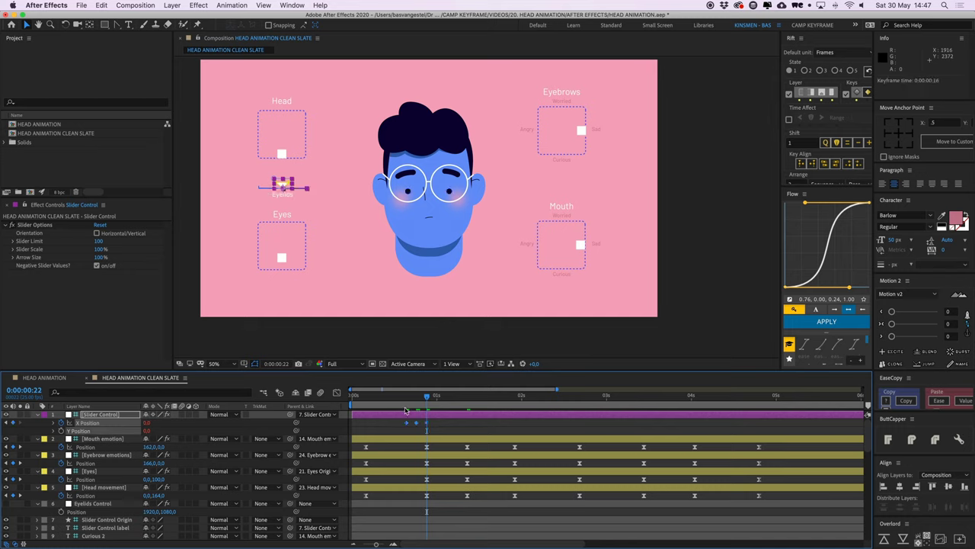
right_click(407, 424)
mouse_move(457, 532)
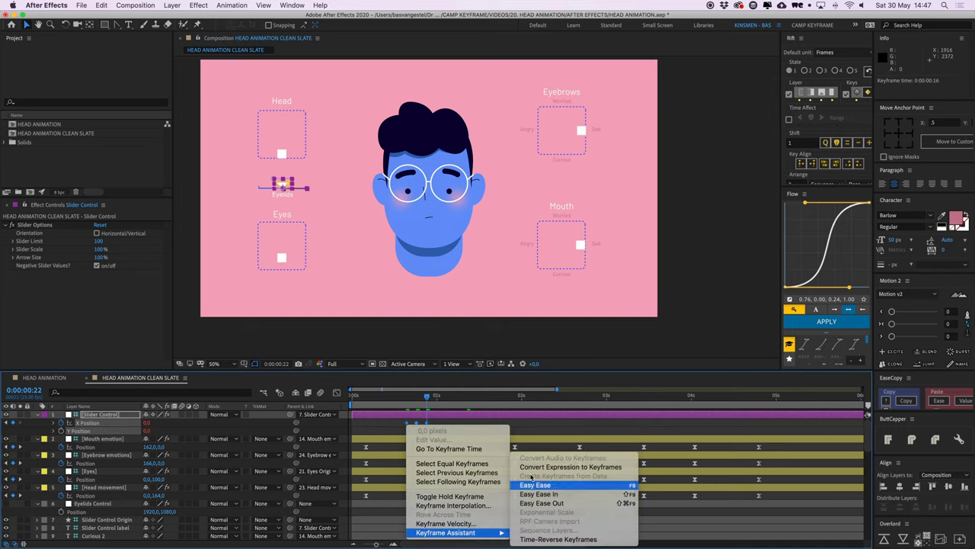
left_click(533, 484)
left_click(407, 397)
left_click(446, 431)
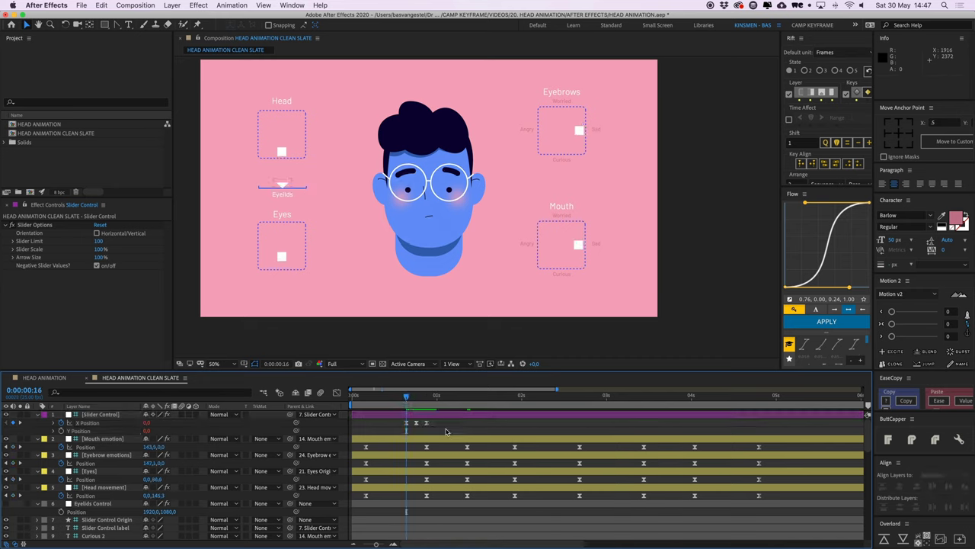
key("space")
key("space")
- Repeat the blink by copying its three keyframes to 1:07, between 2 and 3 seconds, to 3:13 and once more near the end
left_click_drag(448, 433, 397, 421)
key("super+c")
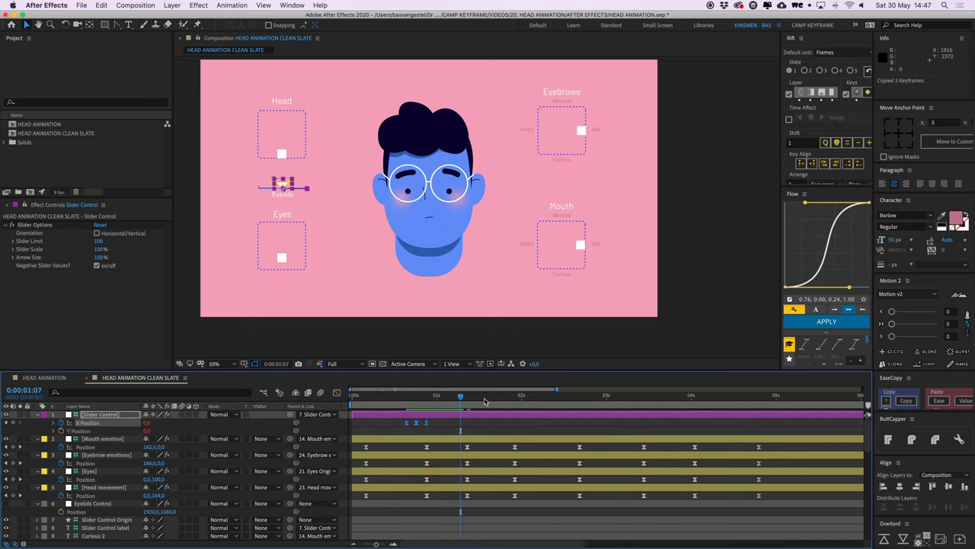
key("super+v")
left_click_drag(525, 399, 652, 400)
key("super+v")
key("super+v")
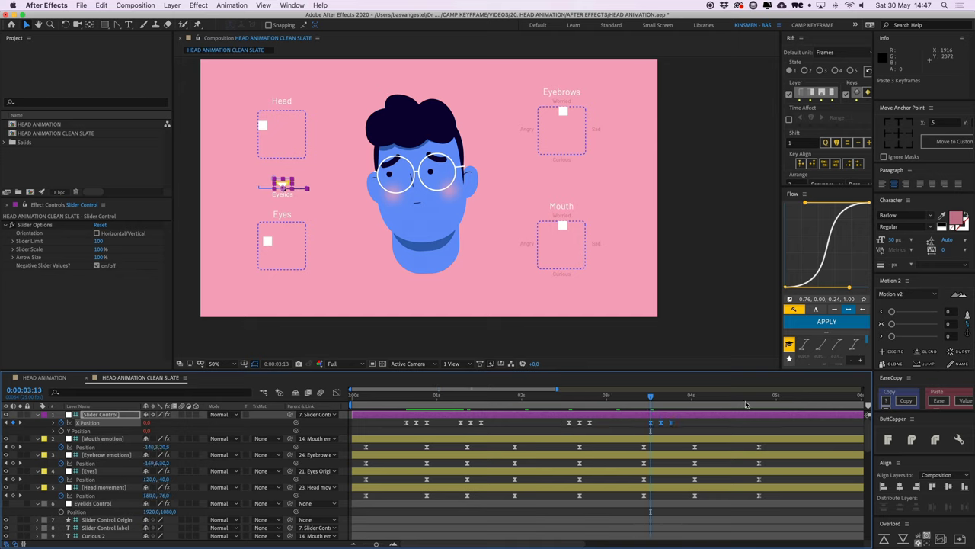
left_click_drag(747, 405, 817, 398)
key("super+v")
- End the work area at 5:12 and collapse the revealed properties of all layers
key("m")
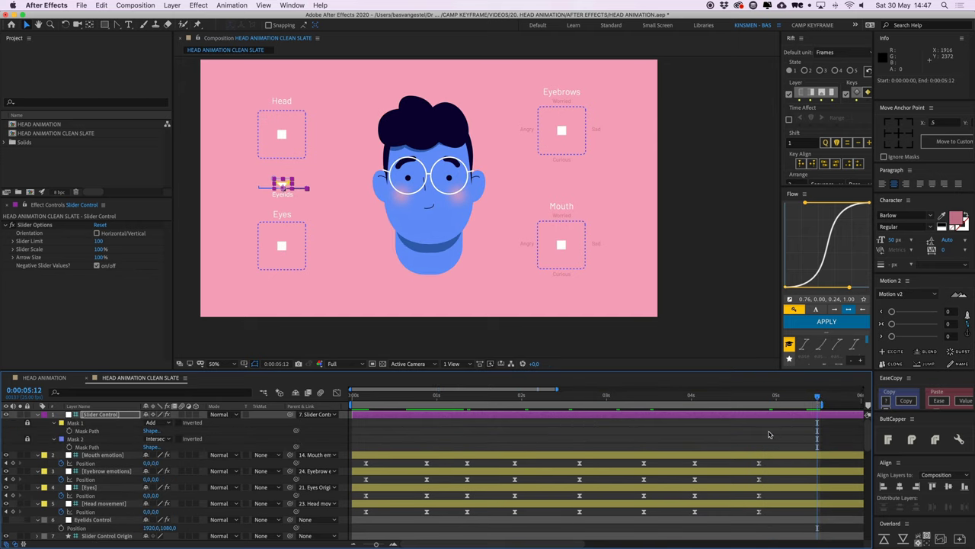
left_click(693, 432)
key("u")
key("u")
- Play back the animation from the start and again from 1:21, stopping at 4:04
left_click_drag(392, 402, 336, 402)
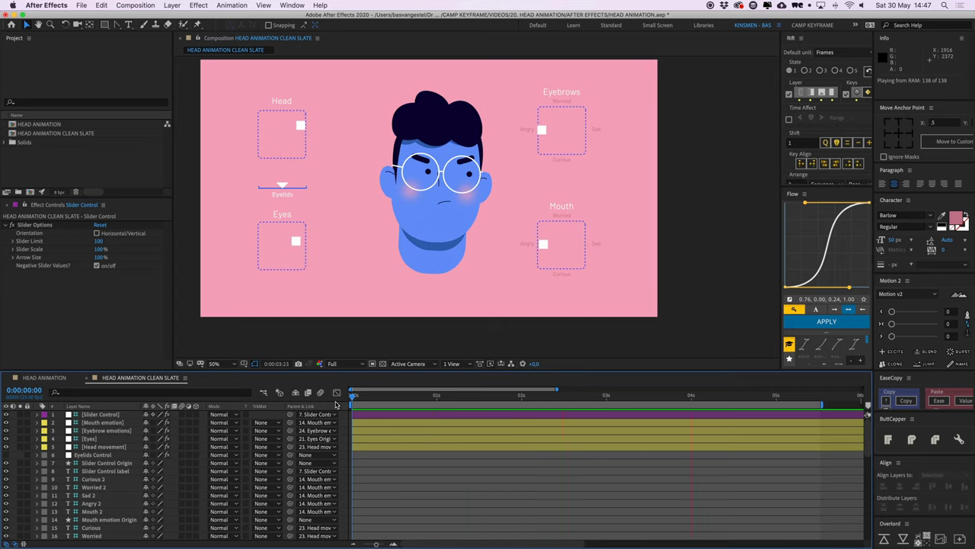
left_click(507, 397)
key("space")
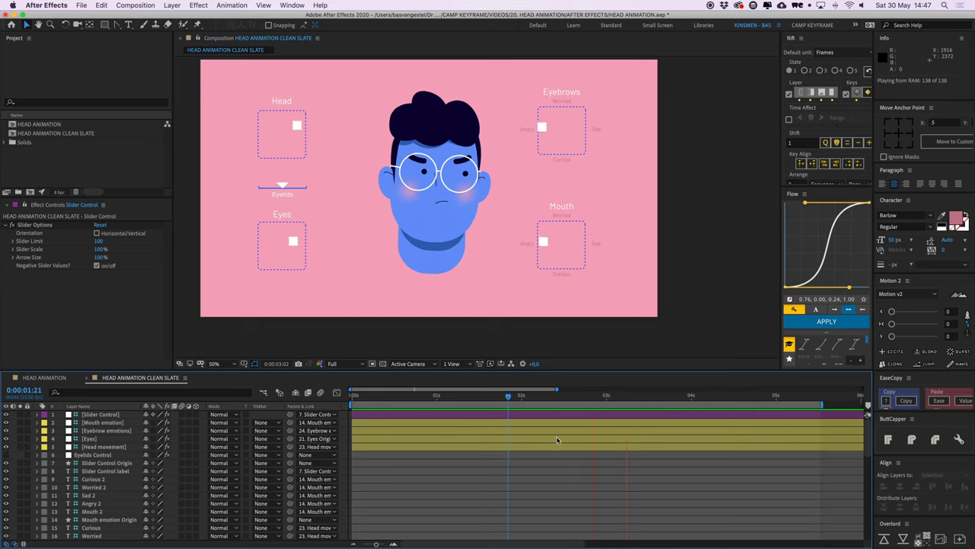
key("space")
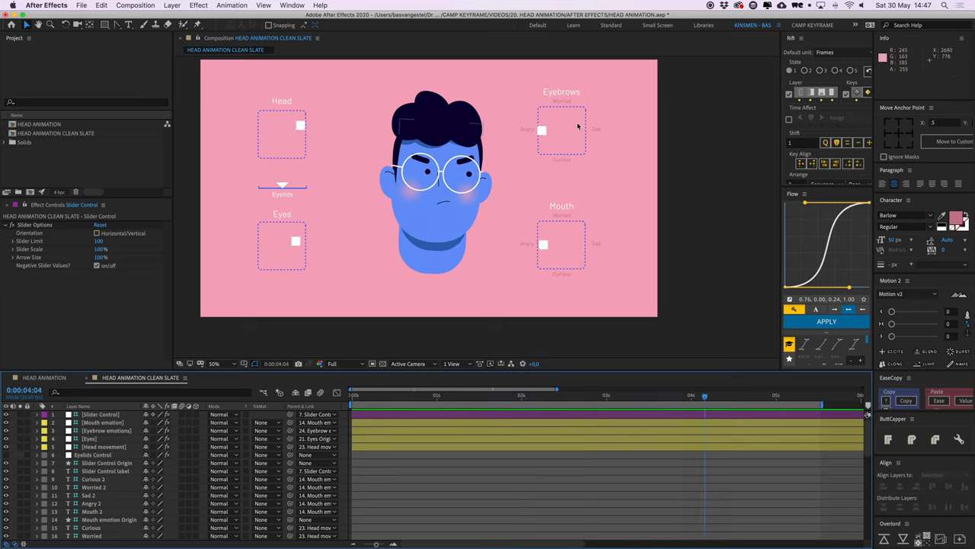
- Retract the Eyebrows motion path's handle at Angry on the segment to Worried, and pull a handle out from the Worried point to arc it
left_click(542, 131)
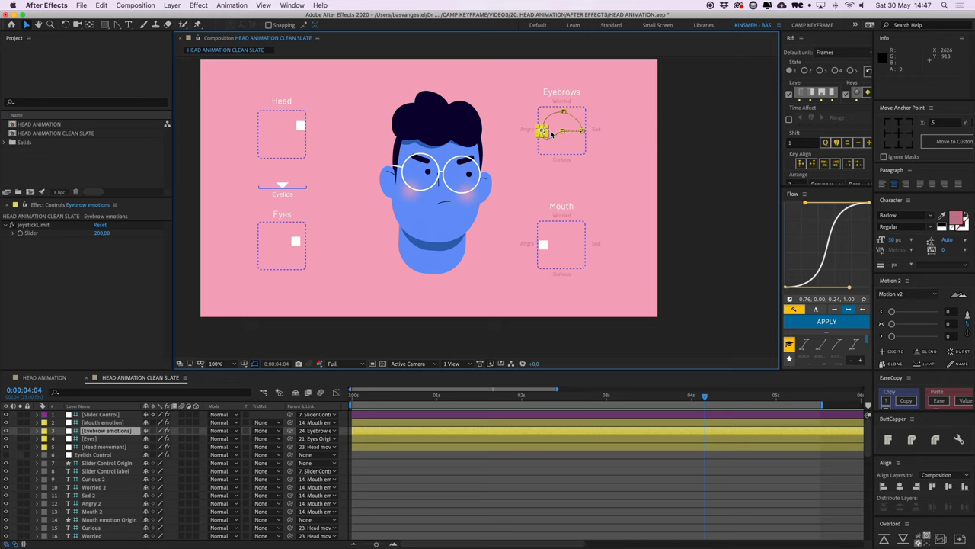
key("period")
key("period")
left_click_drag(688, 81, 528, 333)
left_click_drag(594, 200, 567, 231)
key("v")
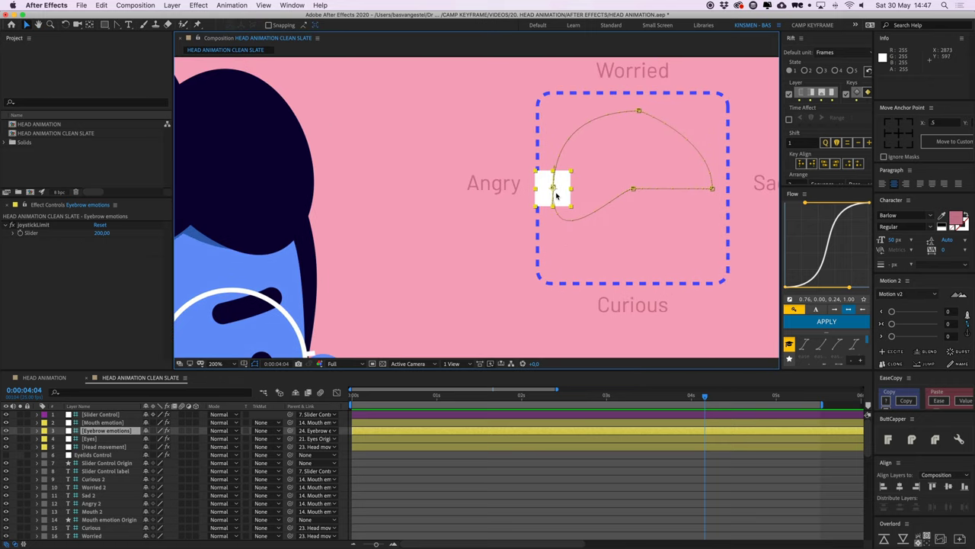
key("g")
mouse_move(554, 188)
left_mouse_down()
mouse_move(557, 113)
mouse_move(560, 180)
left_mouse_up()
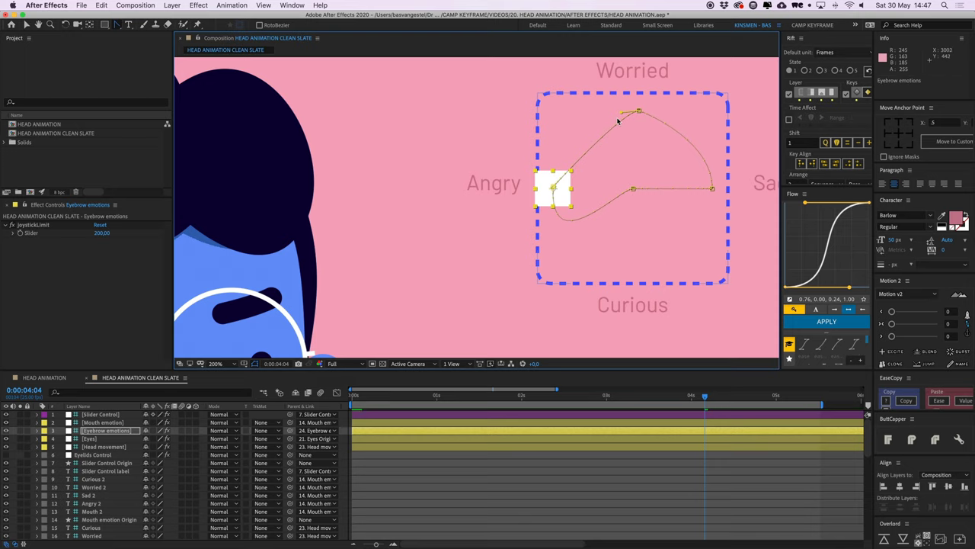
left_click_drag(622, 114, 559, 114)
key("comma")
key("comma")
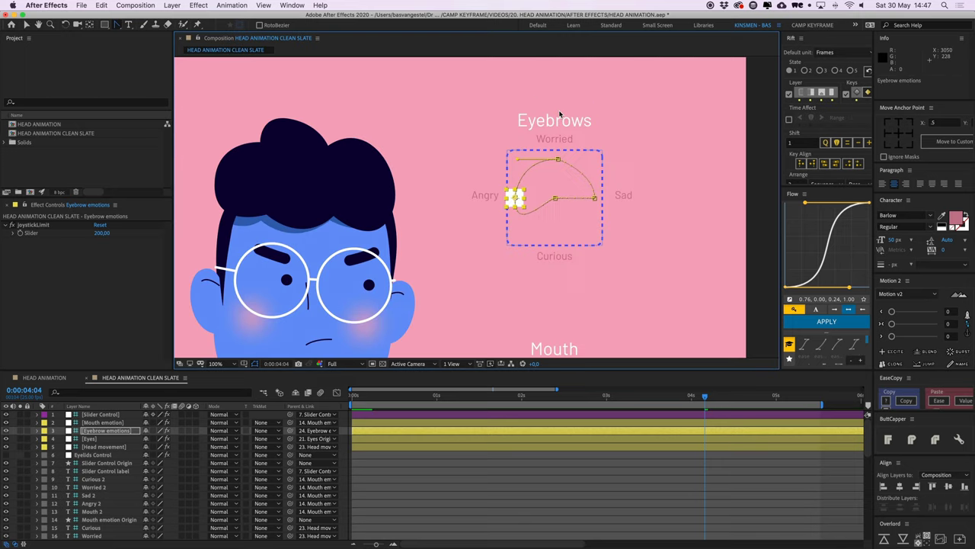
- Preview the reshaped Eyebrows motion, fit the composition in the viewer, and play back the animation with nothing selected
key("space")
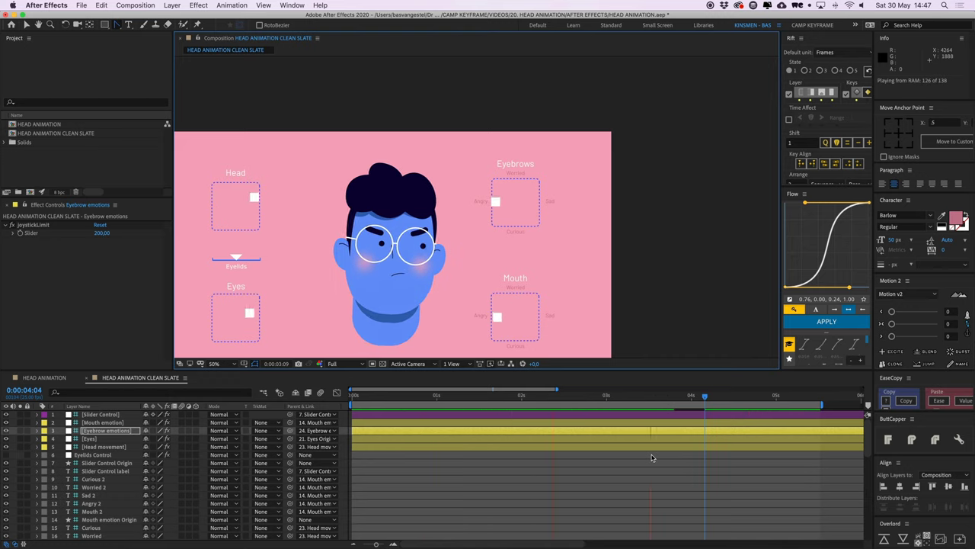
key("space")
left_click_drag(437, 237, 524, 182)
left_click(220, 365)
left_click(227, 372)
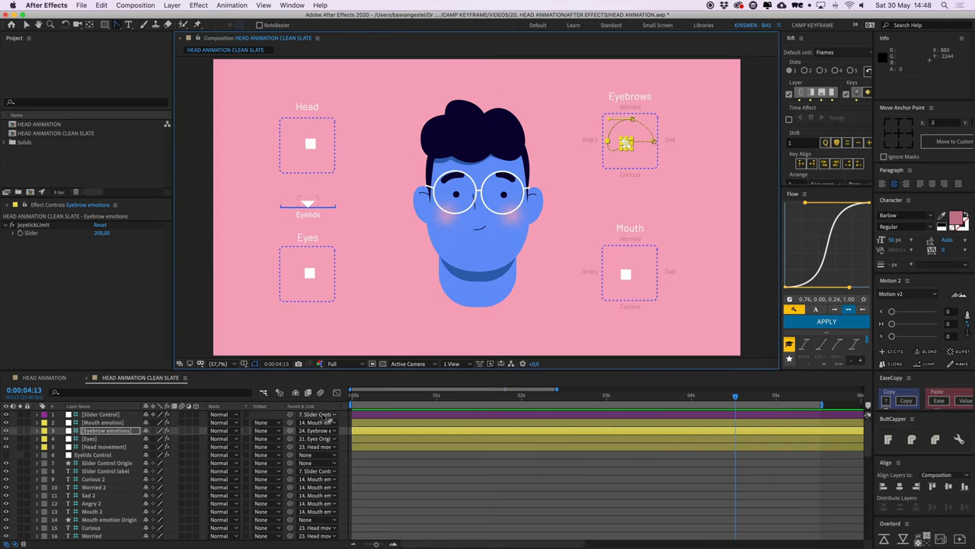
left_click(347, 427)
key("space")
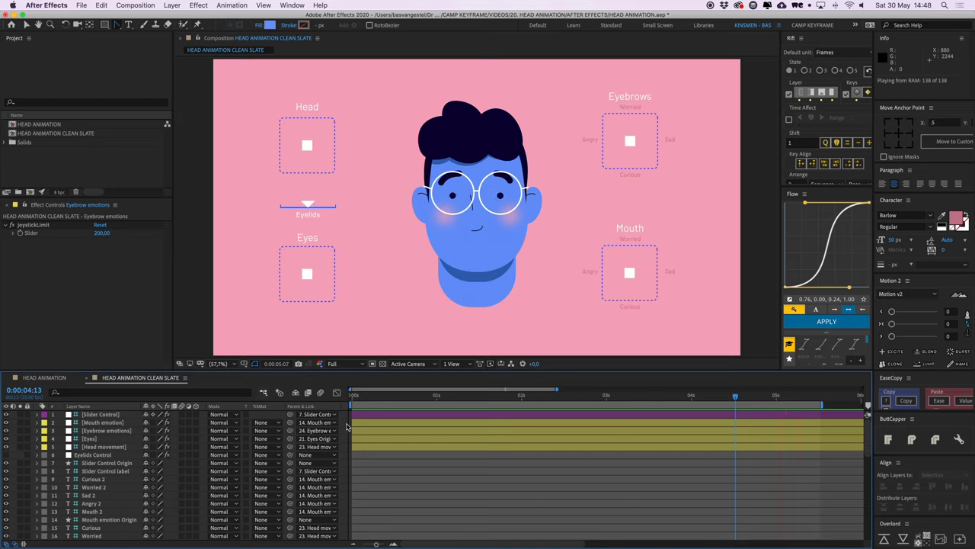